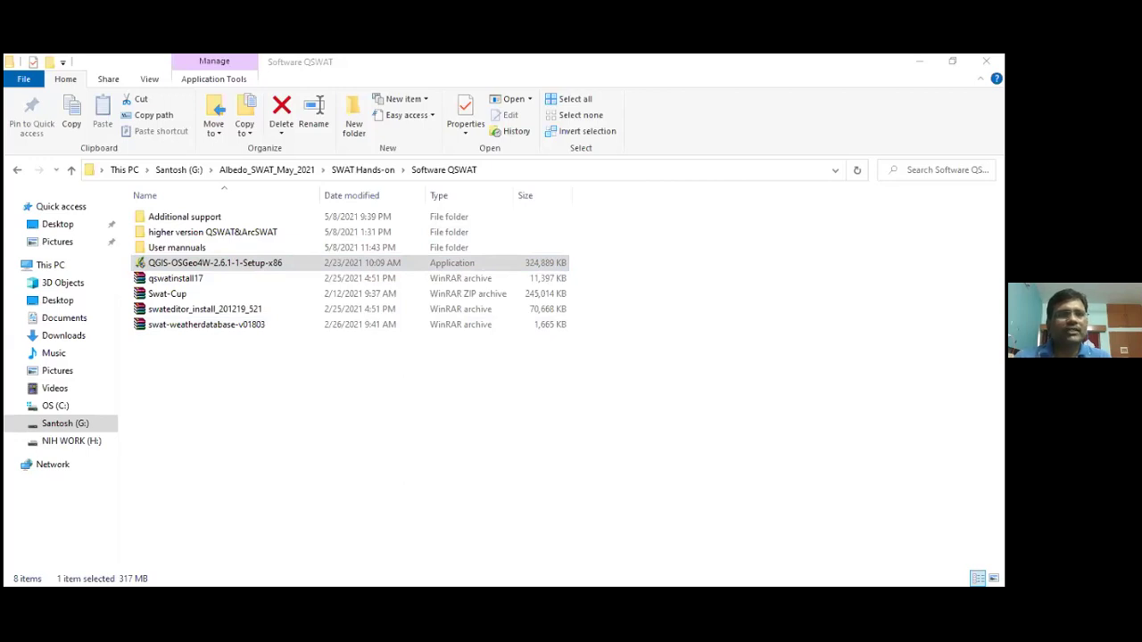
Extract the swateditor_install_201219_521 archive into its own folder in Software QSWAT.
{"action": "left_click", "coordinate": [214, 266]}
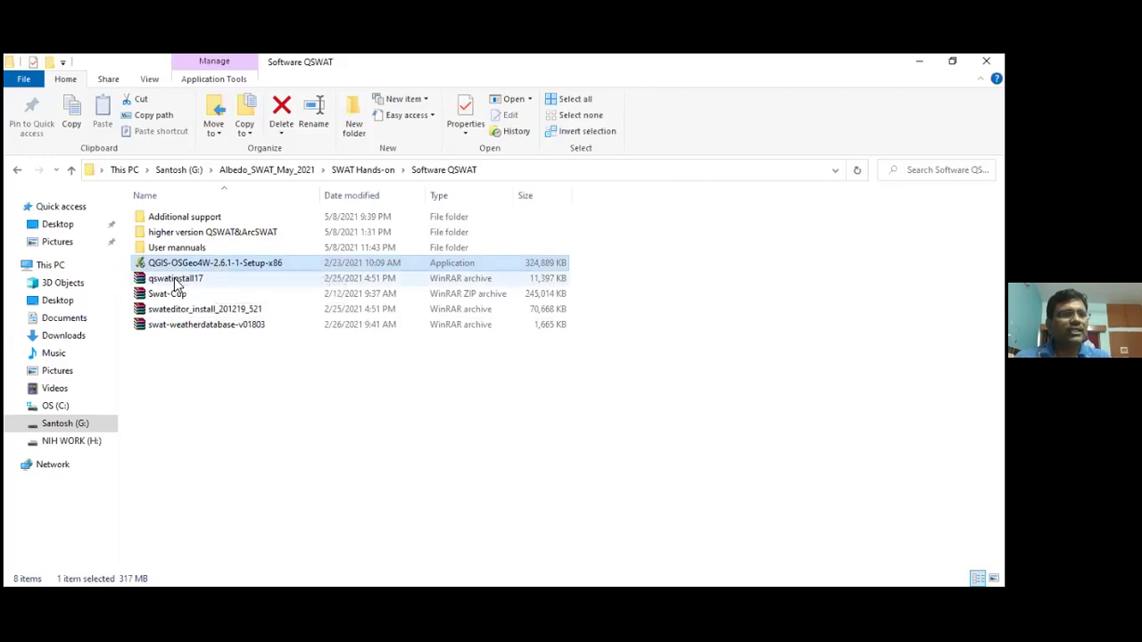
{"action": "left_click", "coordinate": [177, 280]}
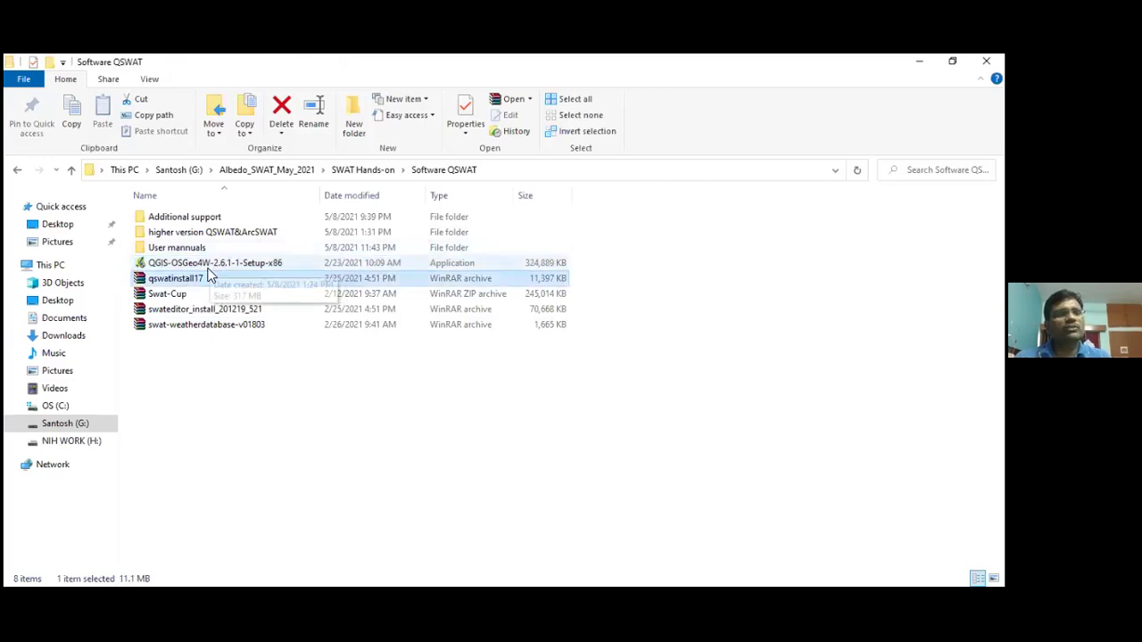
{"action": "left_click", "coordinate": [168, 311]}
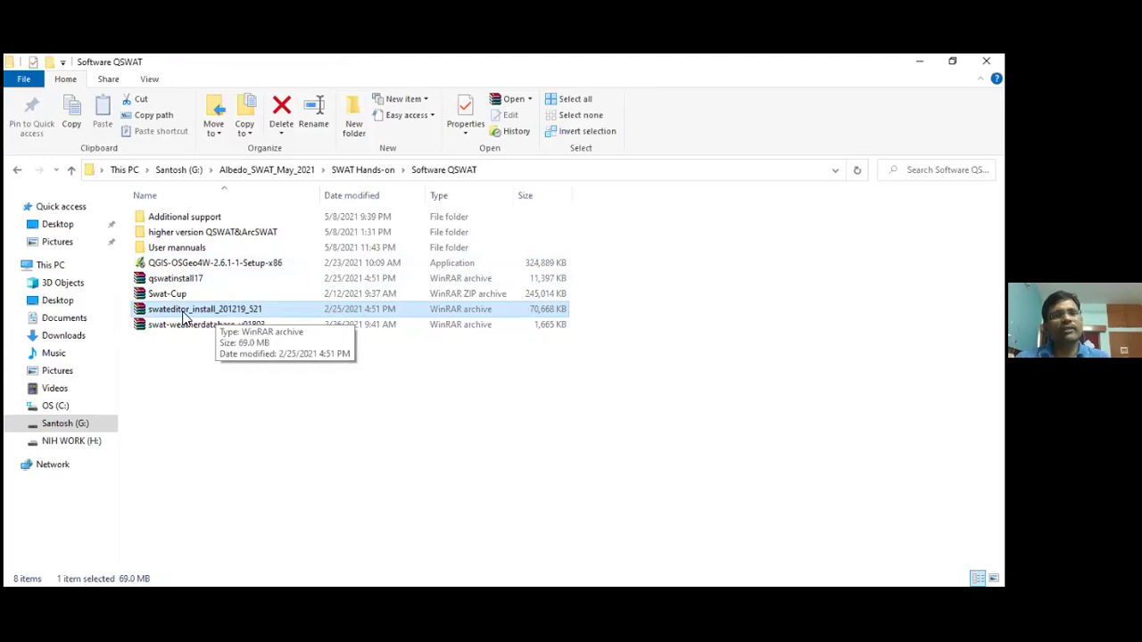
{"action": "right_click", "coordinate": [184, 314]}
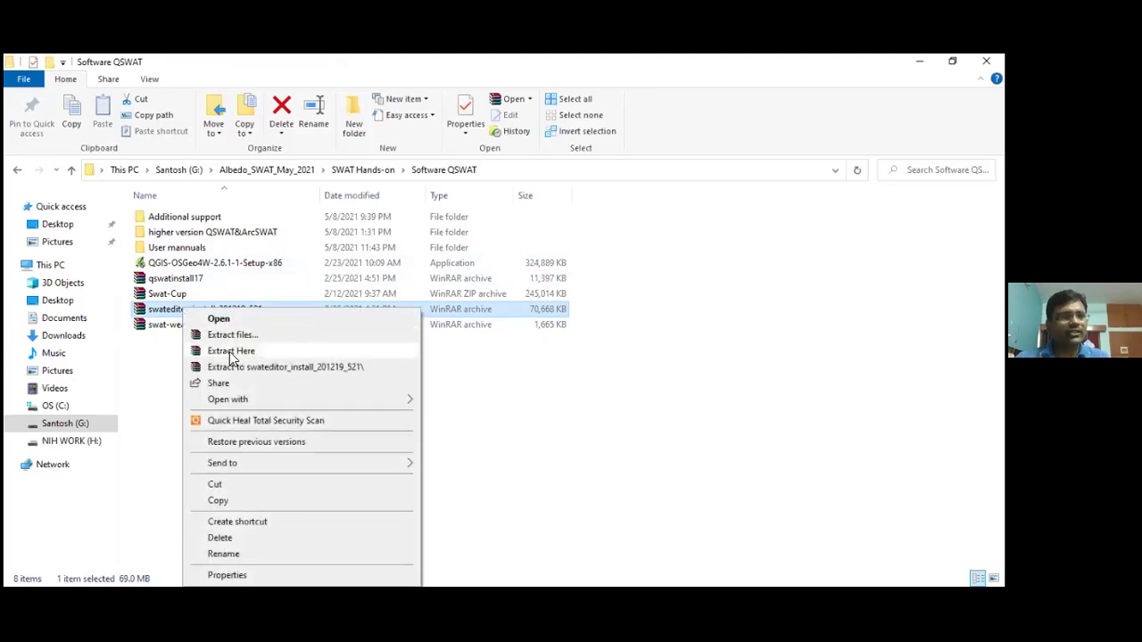
{"action": "left_click", "coordinate": [226, 366]}
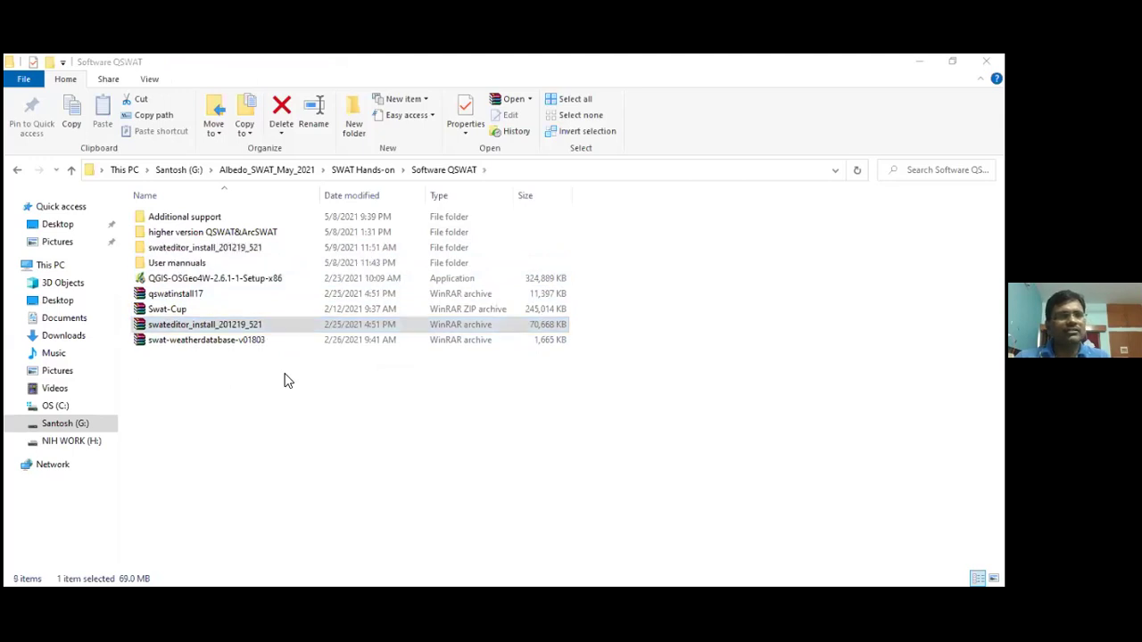
Open the extracted swateditor folders to check the Setup application, then go back up.
{"action": "double_click", "coordinate": [183, 248]}
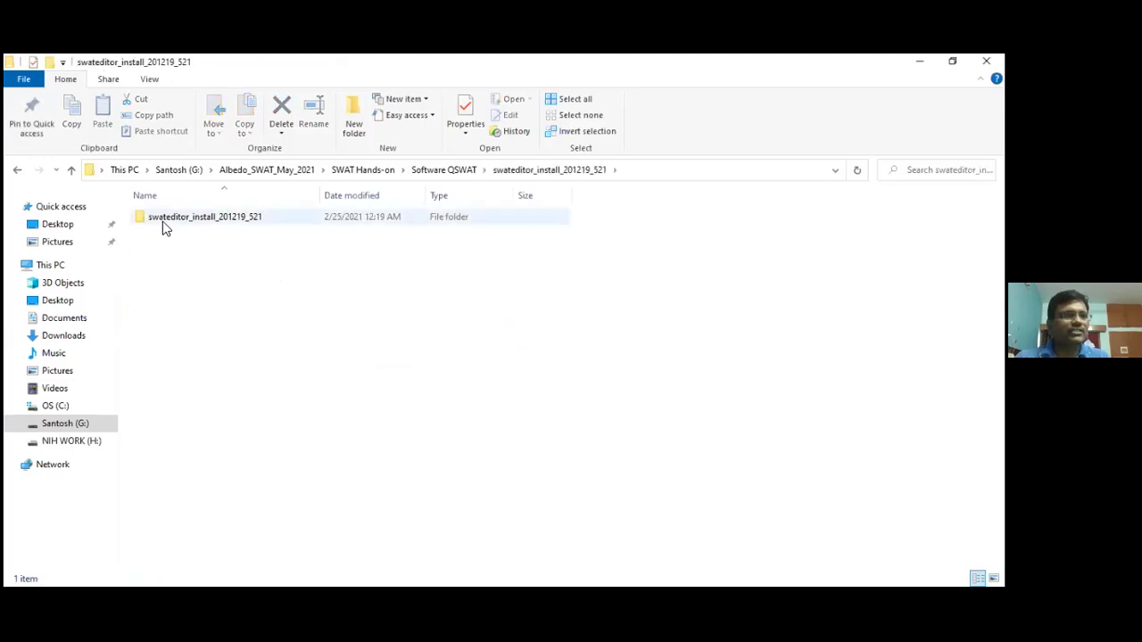
{"action": "double_click", "coordinate": [163, 222]}
{"action": "left_click", "coordinate": [153, 234]}
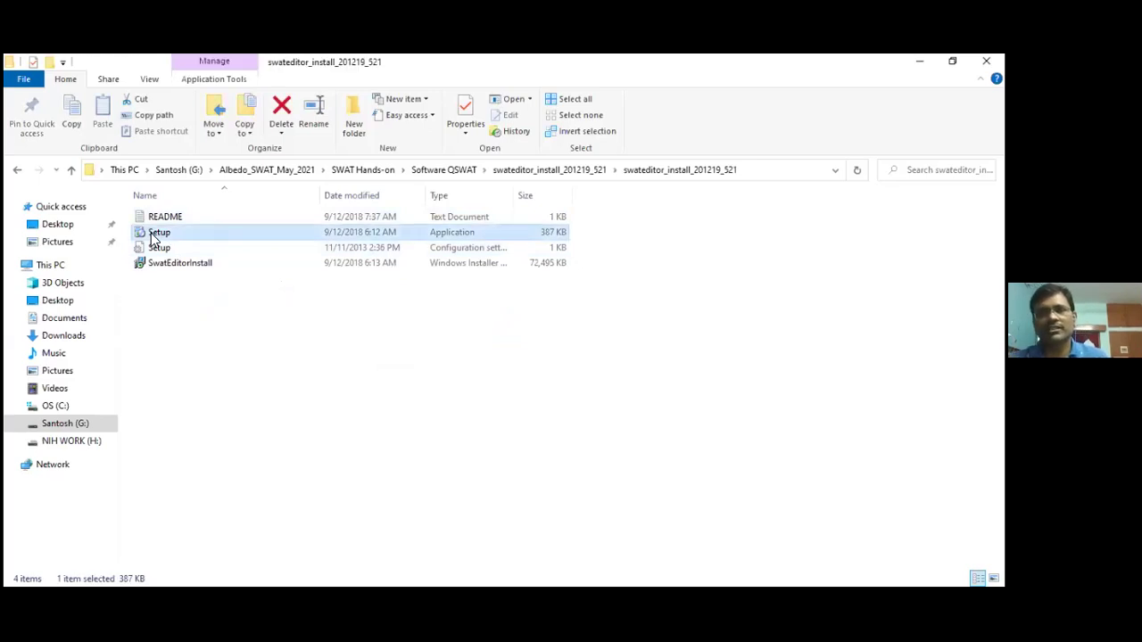
{"action": "left_click", "coordinate": [536, 170]}
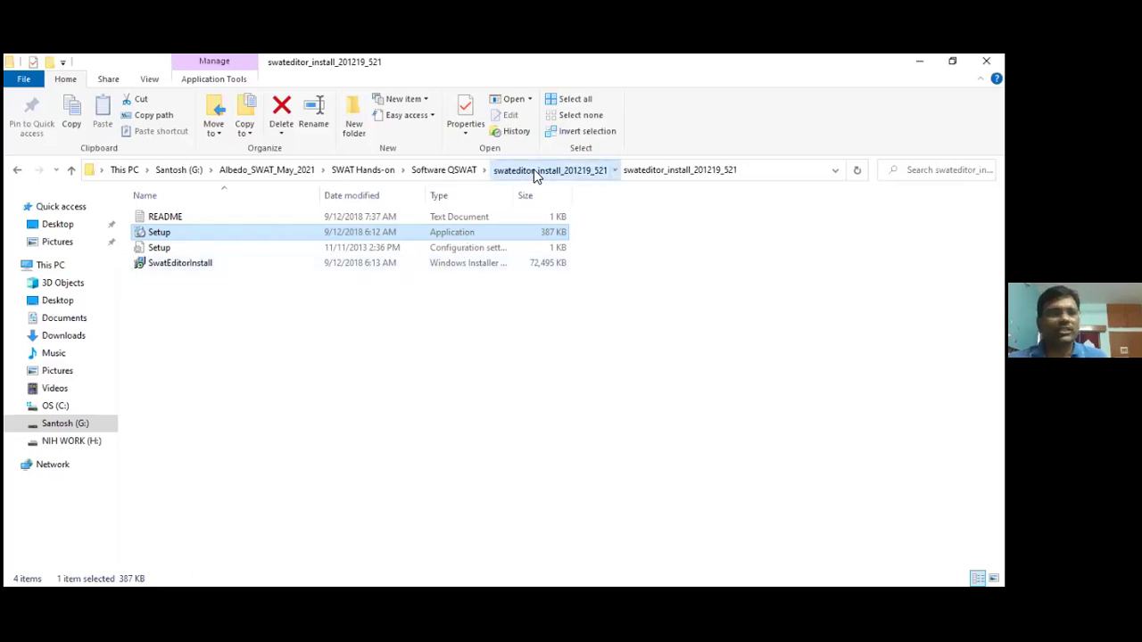
Extract the qswatinstall17 archive into a new qswatinstall17 folder.
{"action": "left_click", "coordinate": [431, 170]}
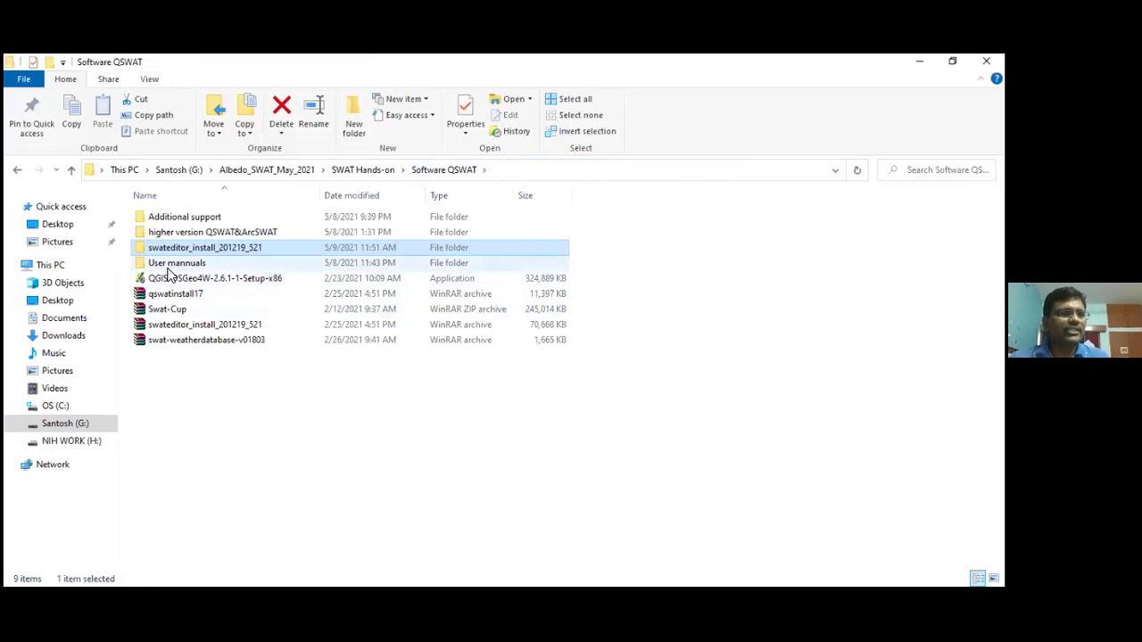
{"action": "left_click", "coordinate": [165, 296]}
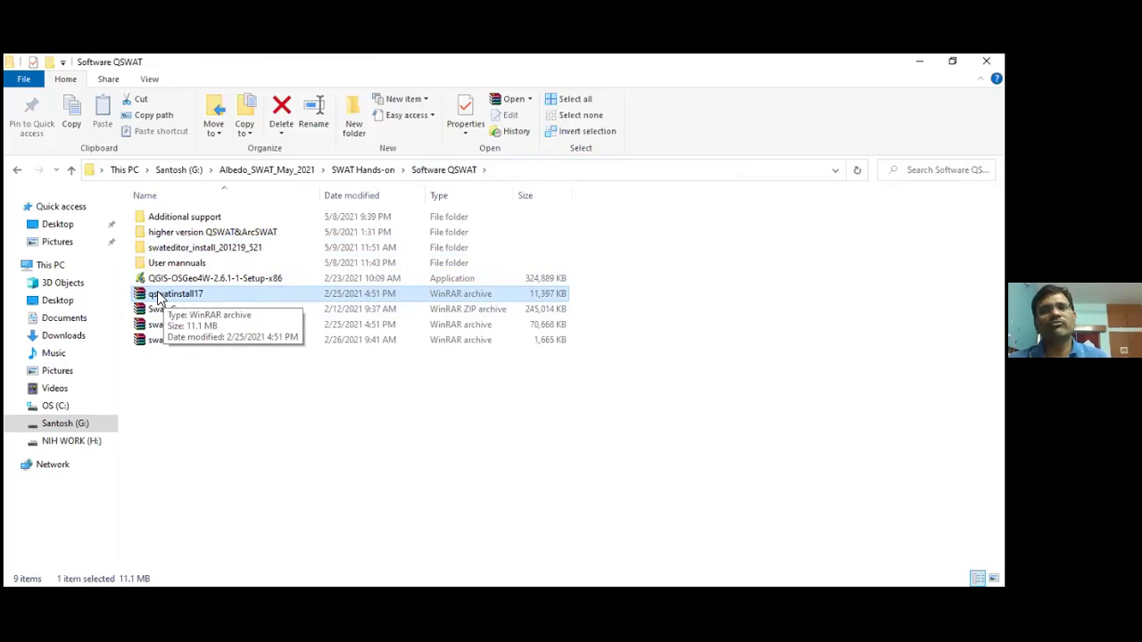
{"action": "left_click", "coordinate": [220, 279]}
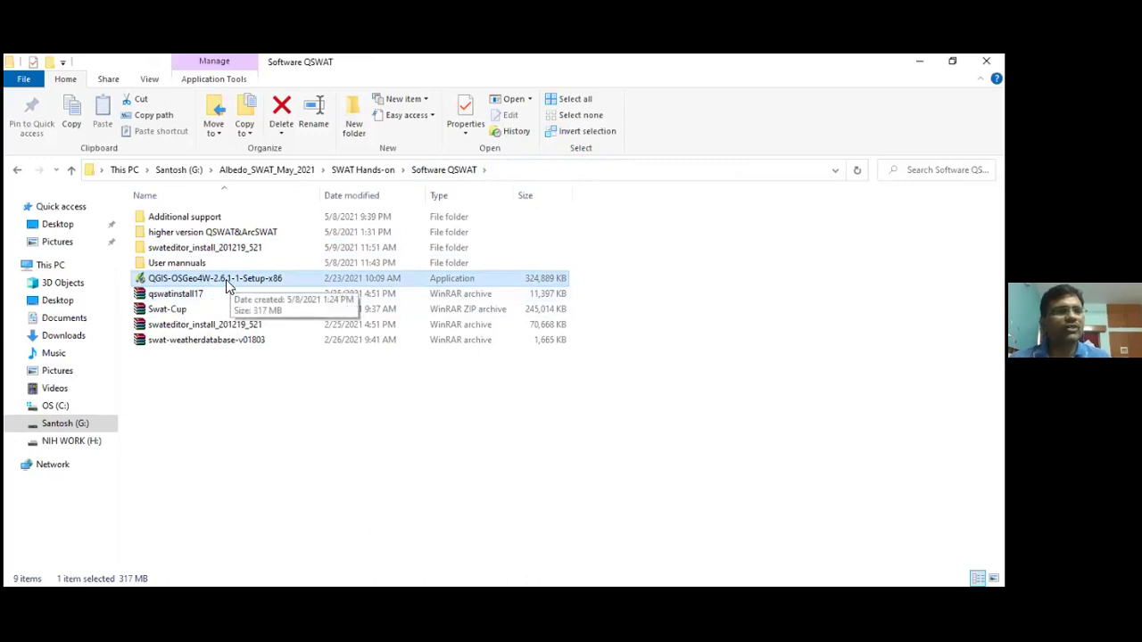
{"action": "left_click", "coordinate": [182, 297]}
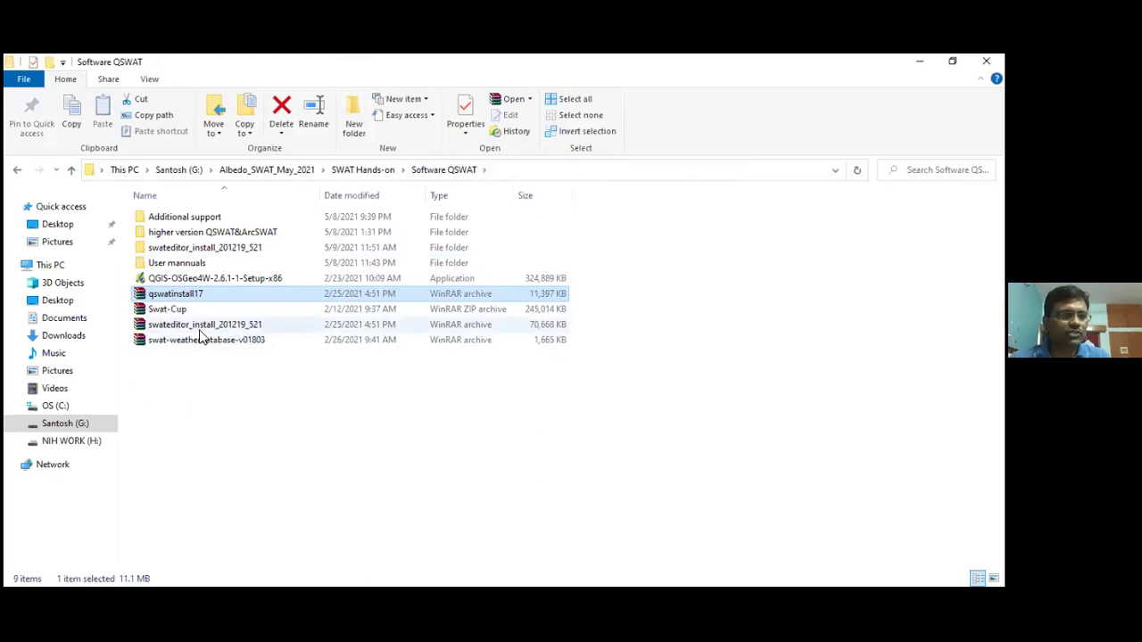
{"action": "left_click", "coordinate": [198, 329]}
{"action": "left_click", "coordinate": [165, 295]}
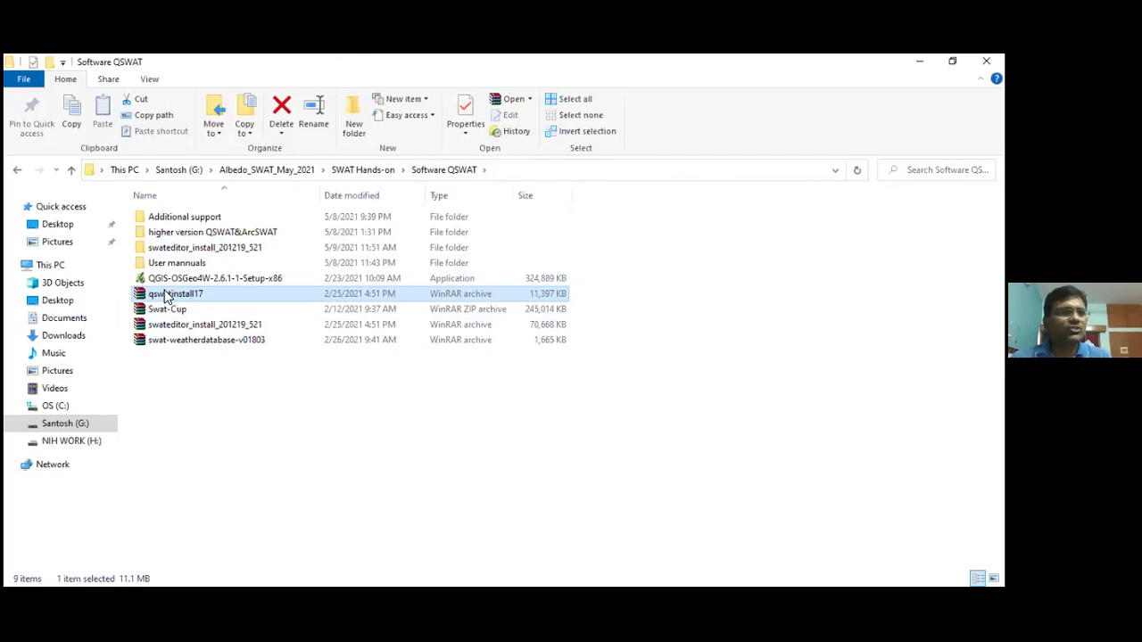
{"action": "right_click", "coordinate": [165, 297]}
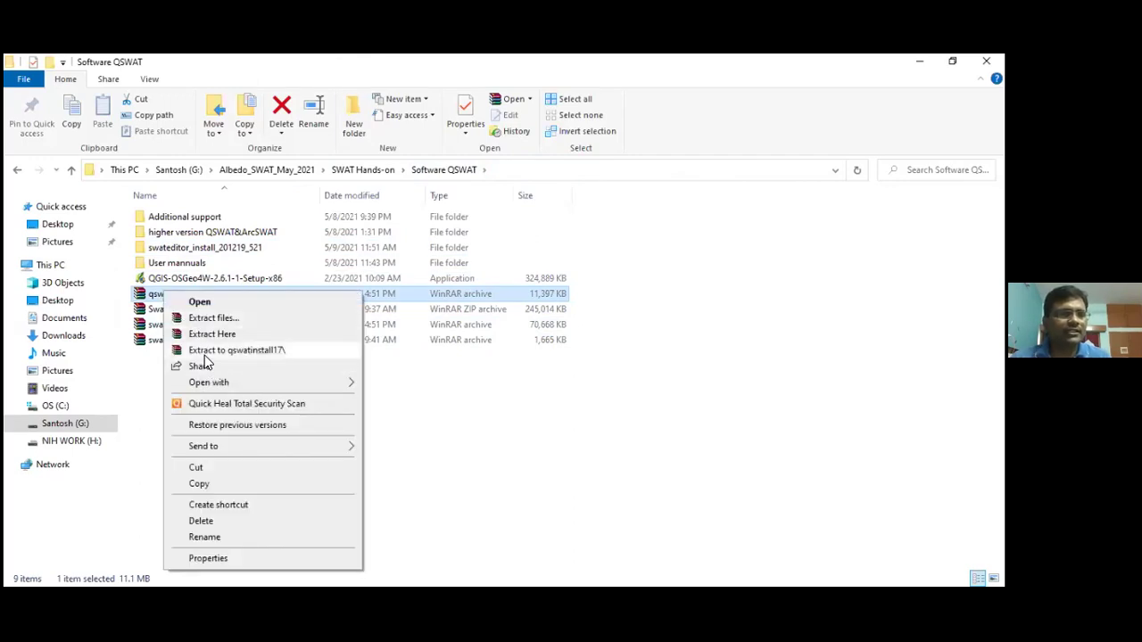
{"action": "left_click", "coordinate": [204, 352]}
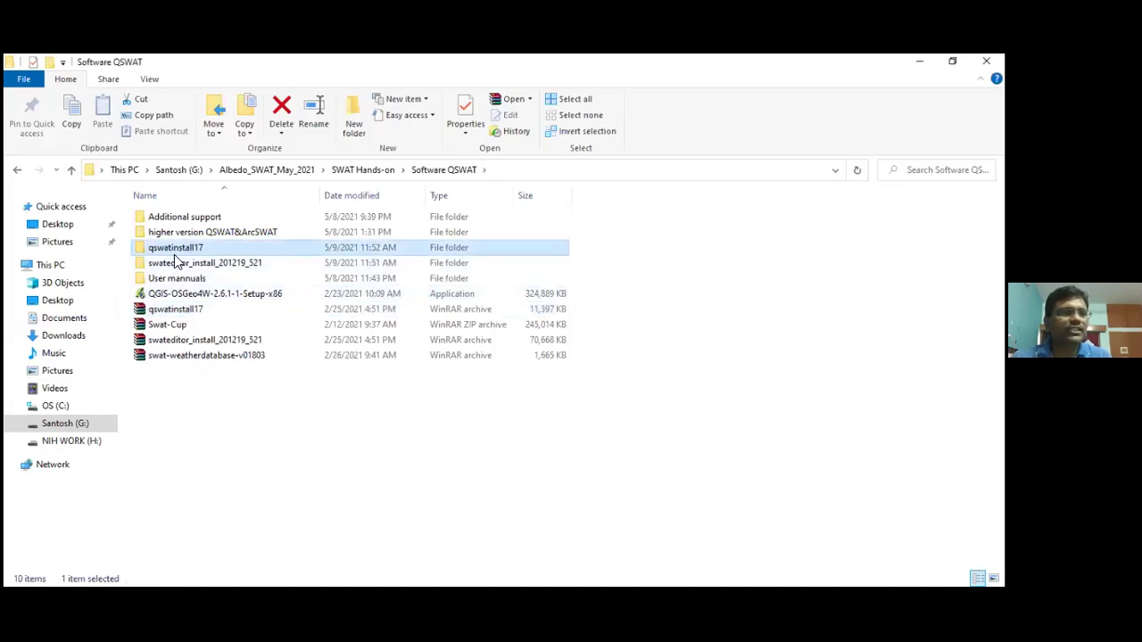
Open the qswatinstall17 folders to find QSWATInstall1.7, then return to Software QSWAT.
{"action": "double_click", "coordinate": [170, 253]}
{"action": "double_click", "coordinate": [169, 222]}
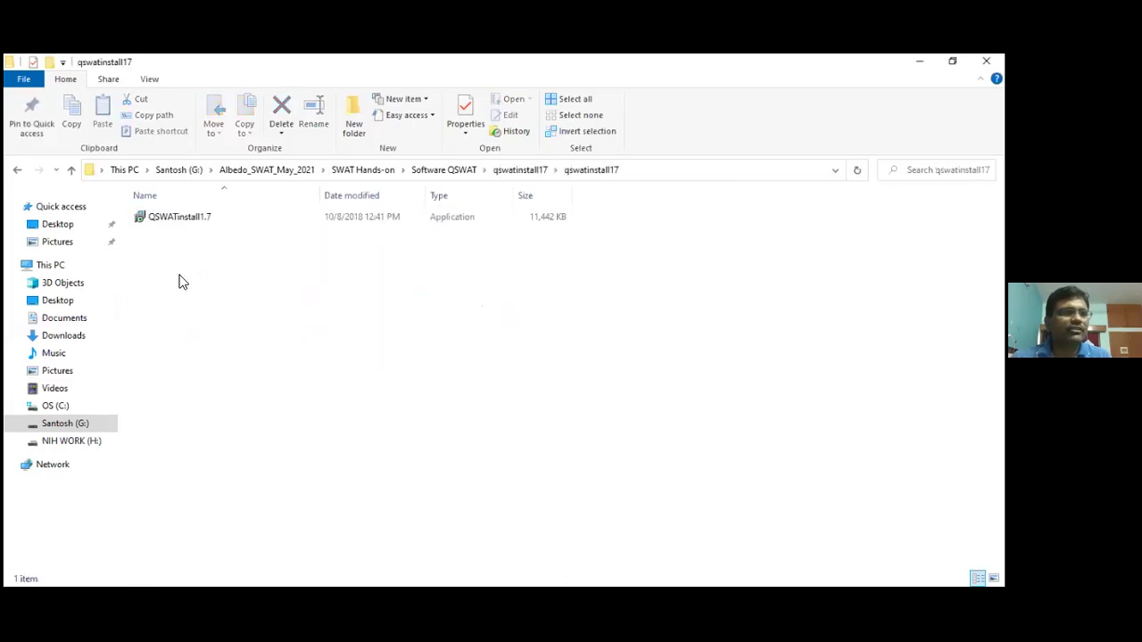
{"action": "left_click", "coordinate": [172, 223]}
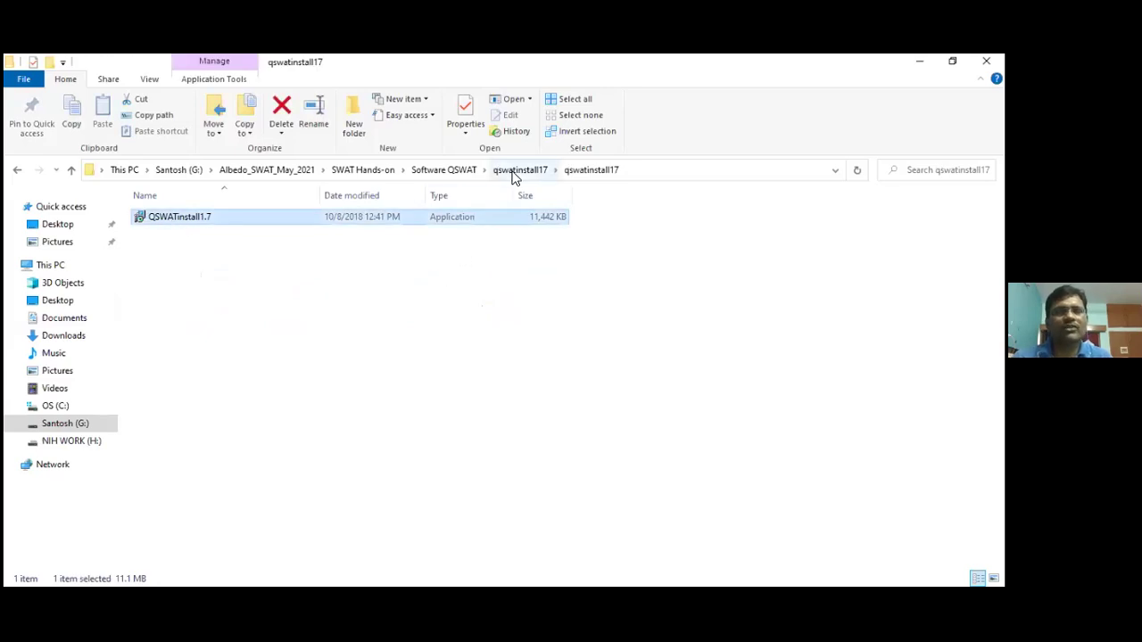
{"action": "left_click", "coordinate": [442, 170]}
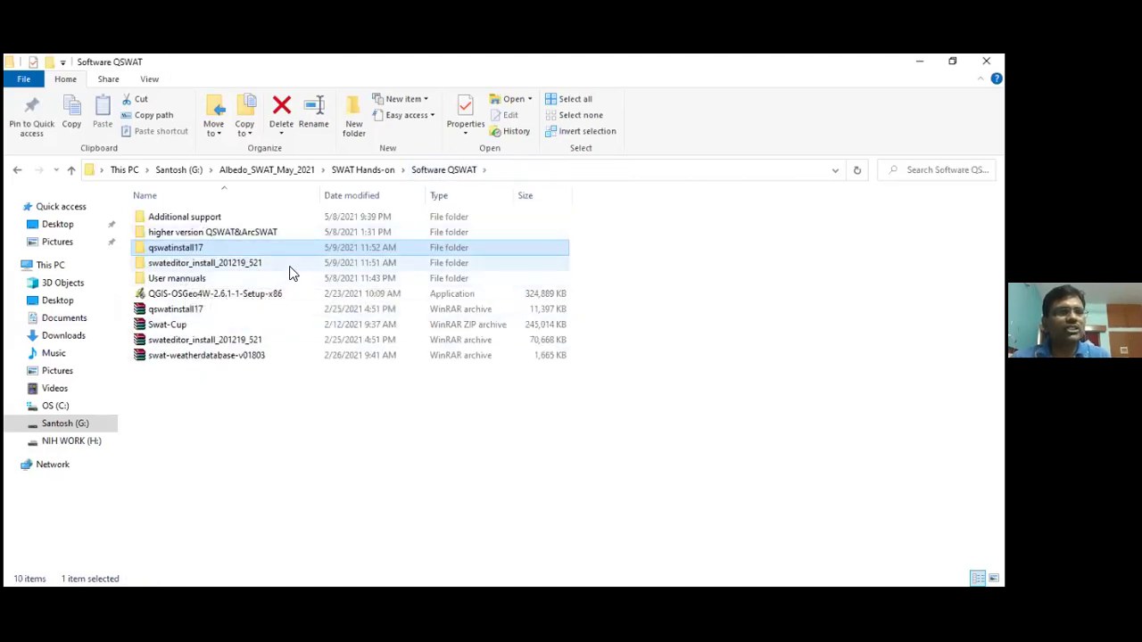
Go to Albedo_SWAT_May_2021 > ExampleDataset > test and open the QSWATRef2012 database.
{"action": "left_click", "coordinate": [176, 359]}
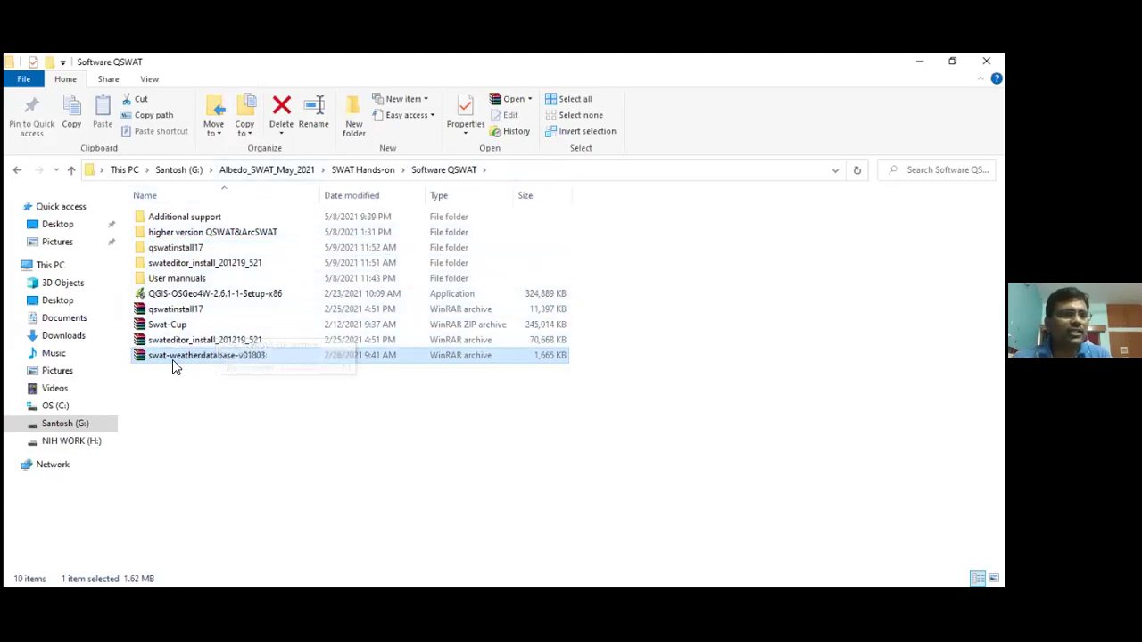
{"action": "left_click", "coordinate": [363, 169]}
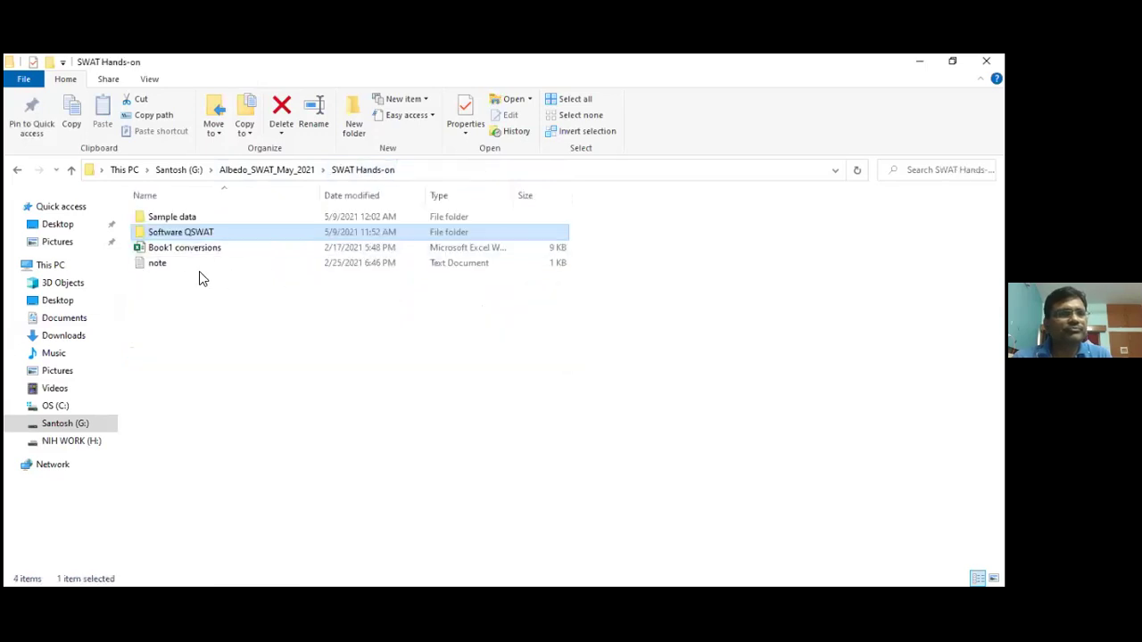
{"action": "left_click", "coordinate": [250, 174]}
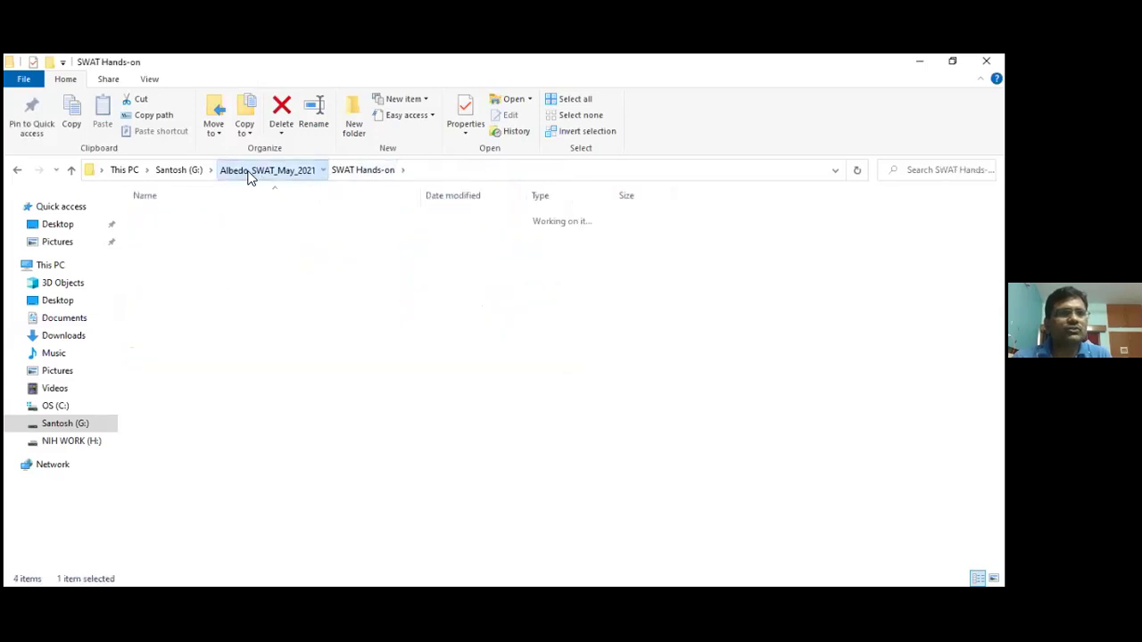
{"action": "double_click", "coordinate": [171, 228]}
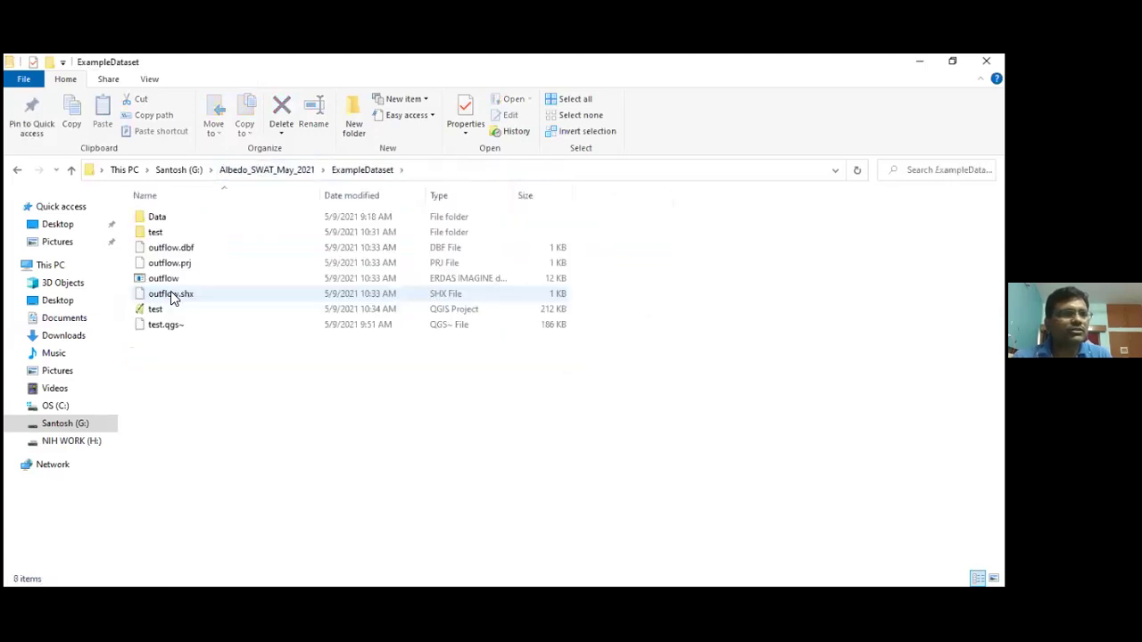
{"action": "double_click", "coordinate": [156, 232]}
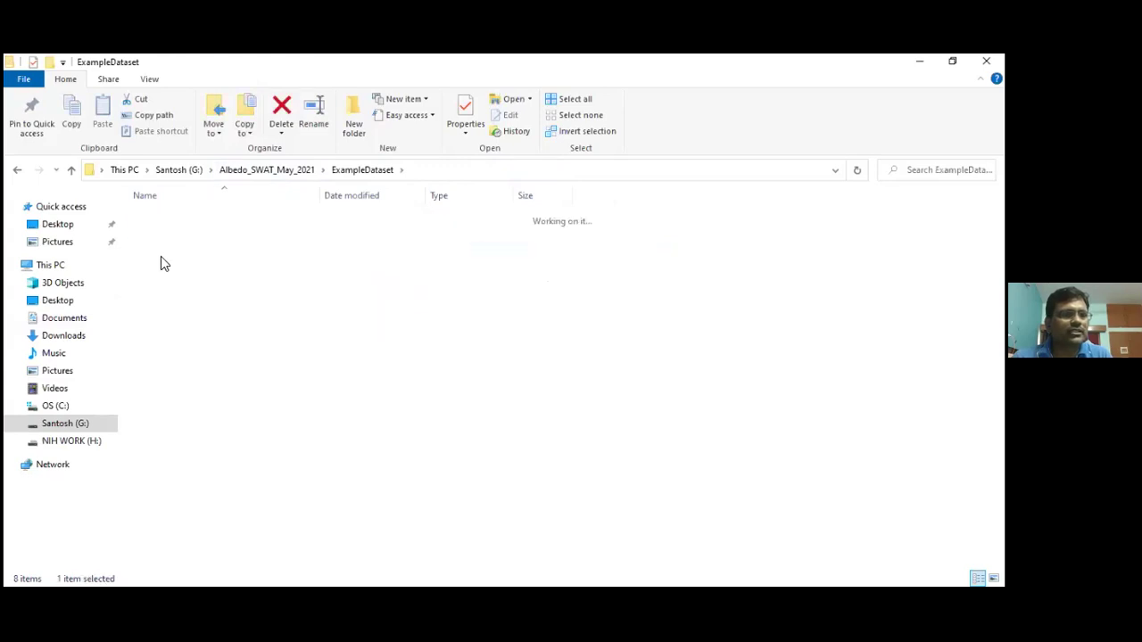
{"action": "double_click", "coordinate": [171, 311]}
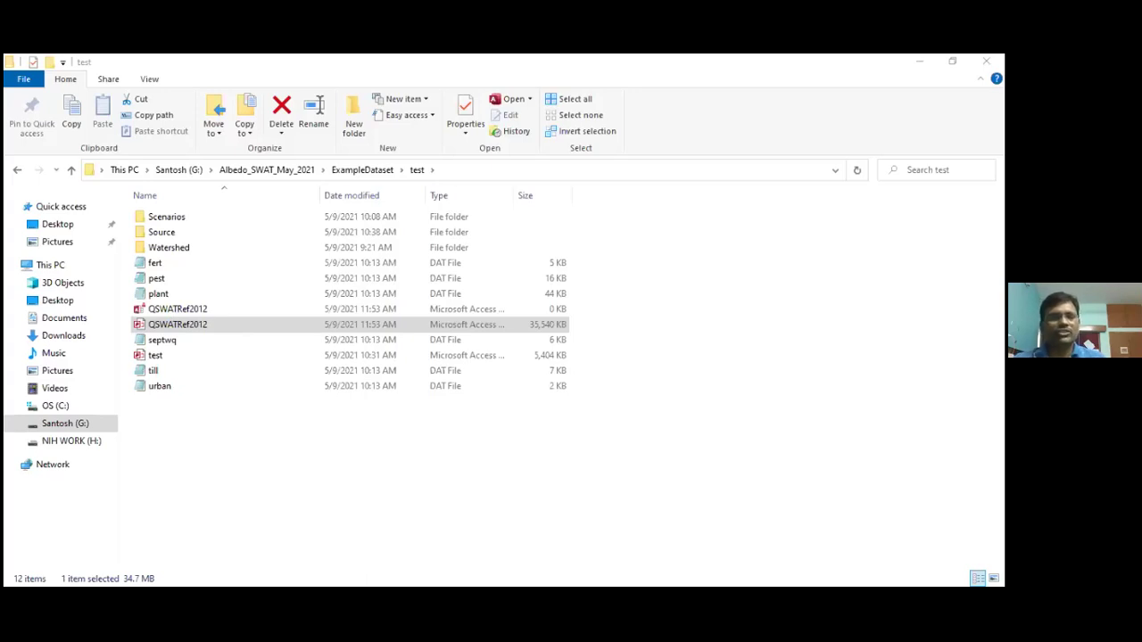
Navigate back up to Albedo_SWAT_May_2021 and open the SWAT Hands-on folder.
{"action": "left_click", "coordinate": [322, 242]}
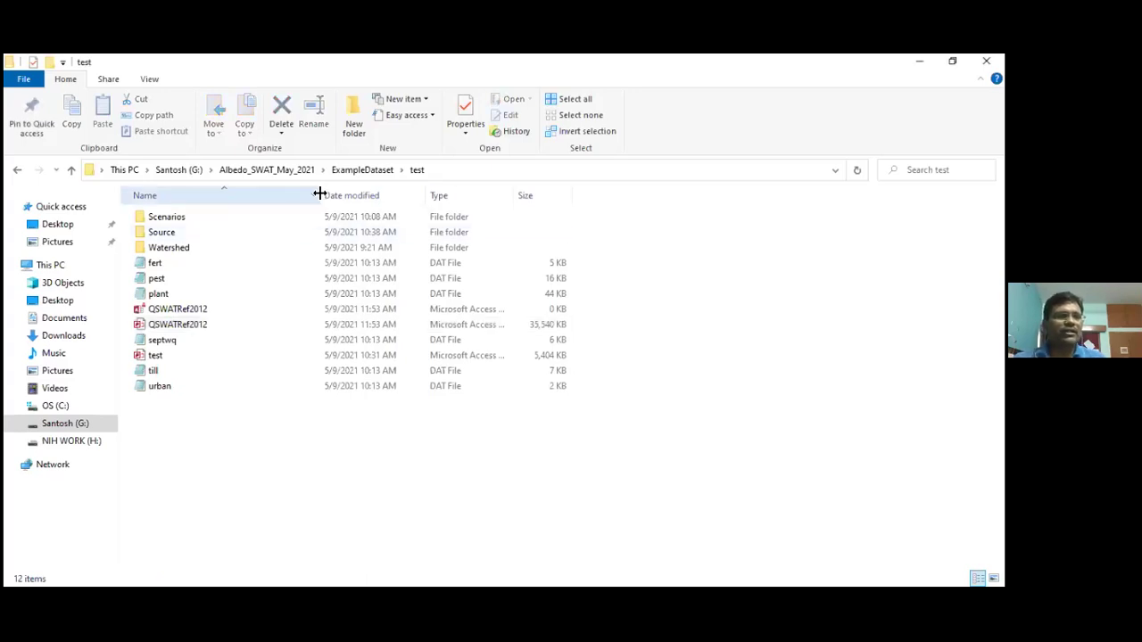
{"action": "left_click", "coordinate": [363, 176]}
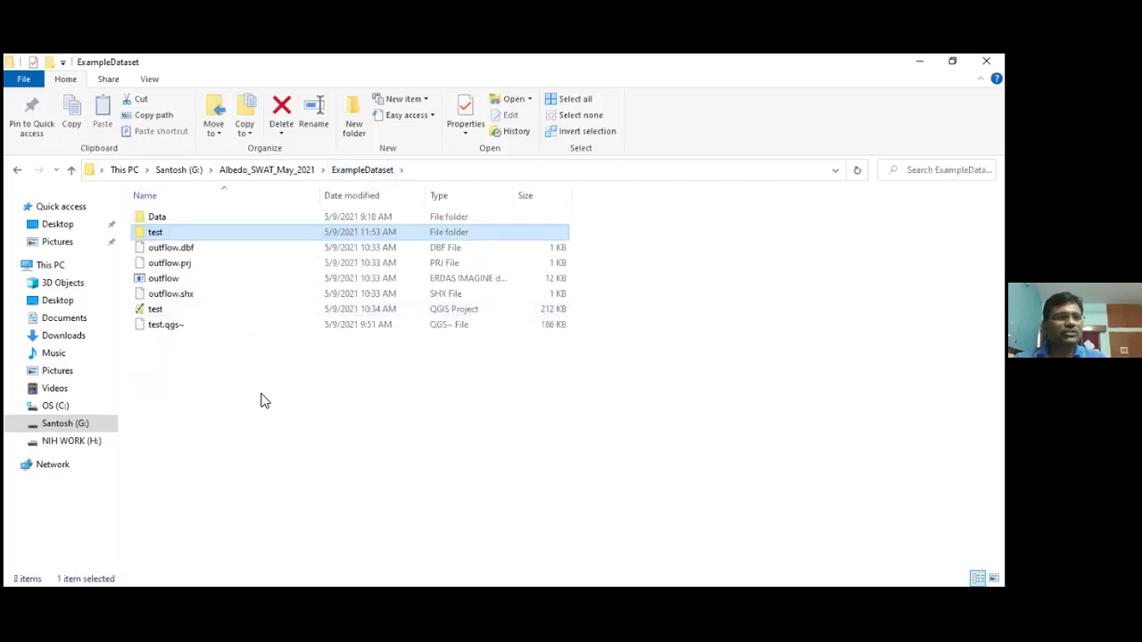
{"action": "left_click", "coordinate": [278, 171]}
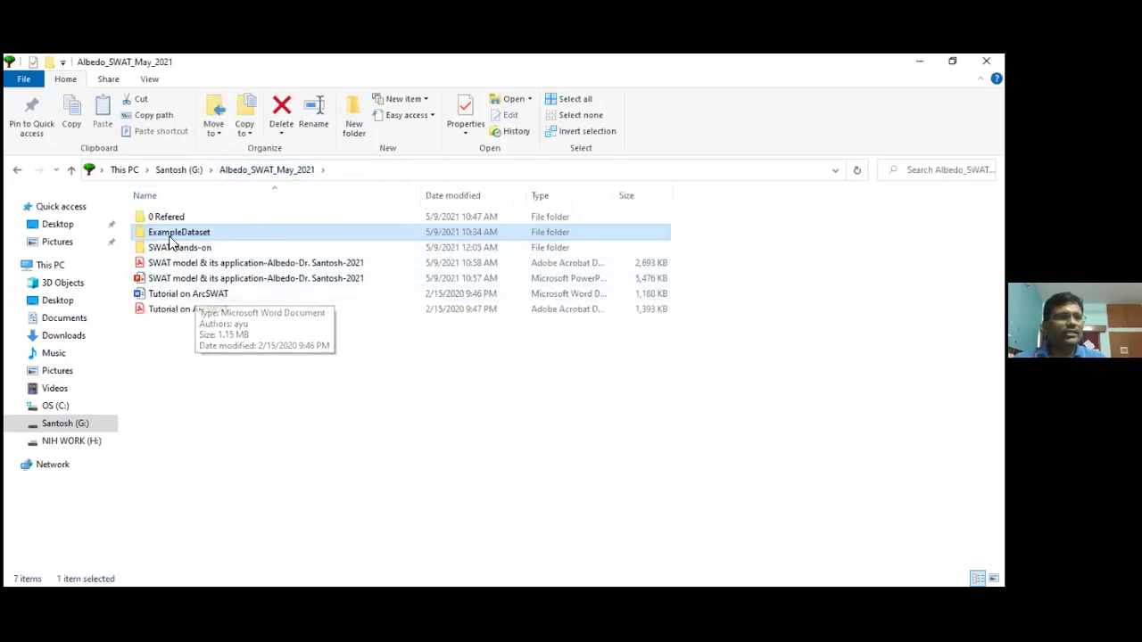
{"action": "double_click", "coordinate": [172, 247]}
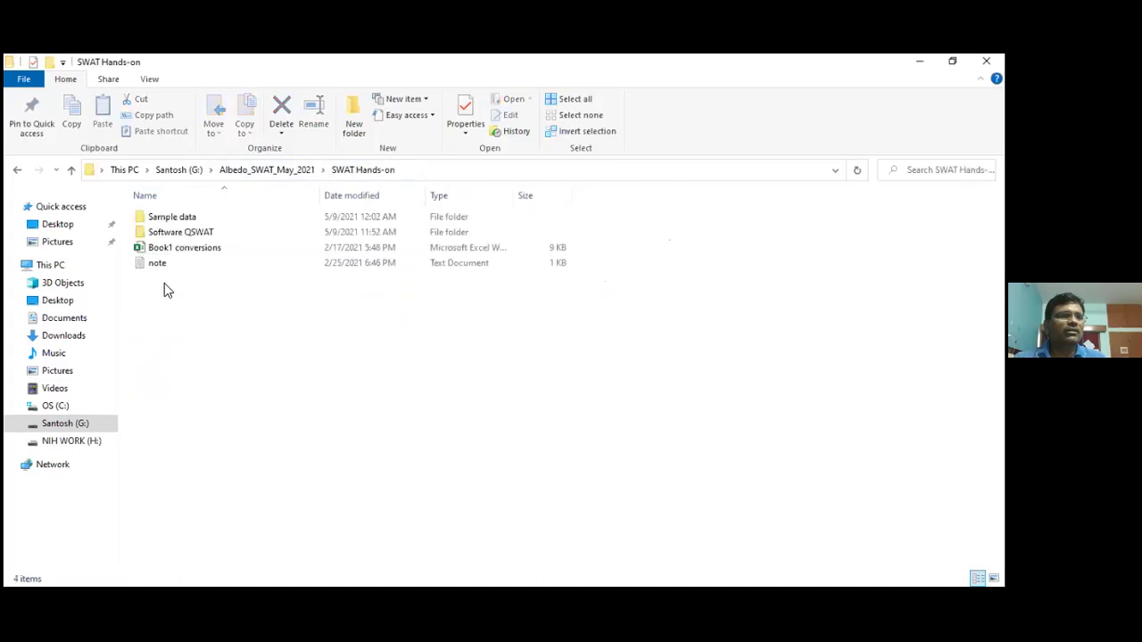
In Software QSWAT, extract the swat-weatherdatabase-v01803 archive and open its folder.
{"action": "left_click", "coordinate": [164, 234]}
{"action": "double_click", "coordinate": [164, 233]}
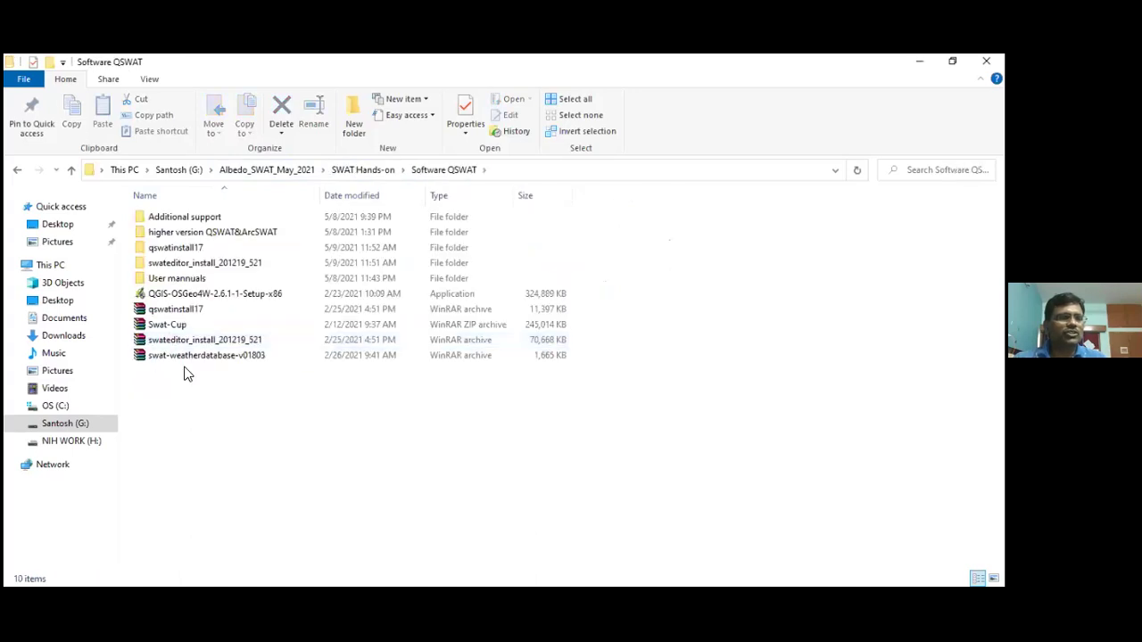
{"action": "left_click", "coordinate": [170, 356]}
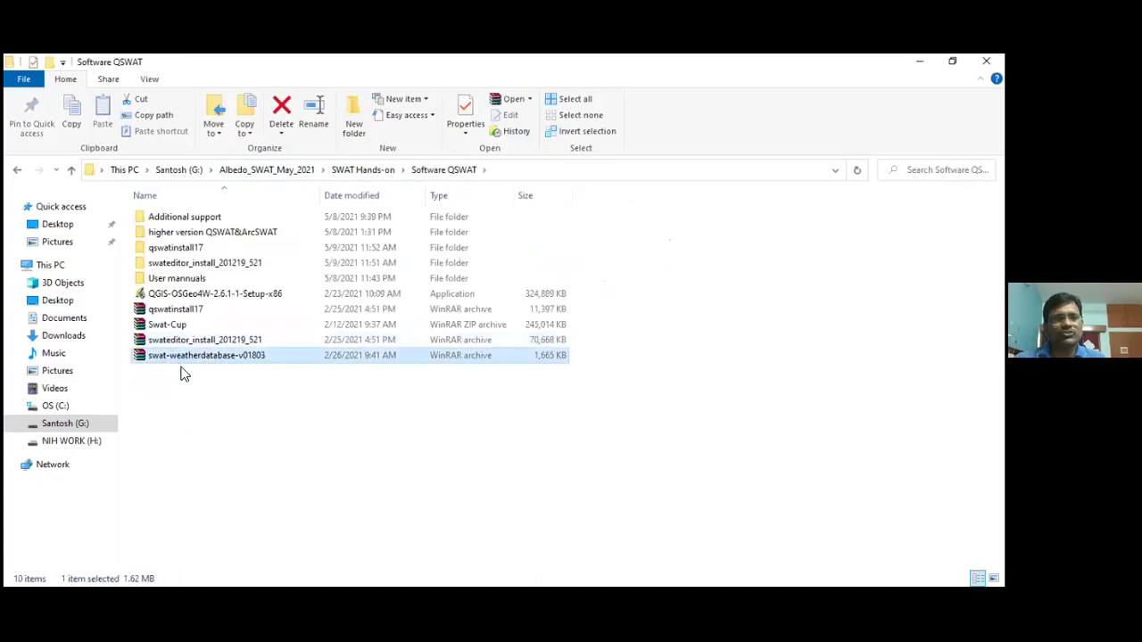
{"action": "right_click", "coordinate": [171, 356]}
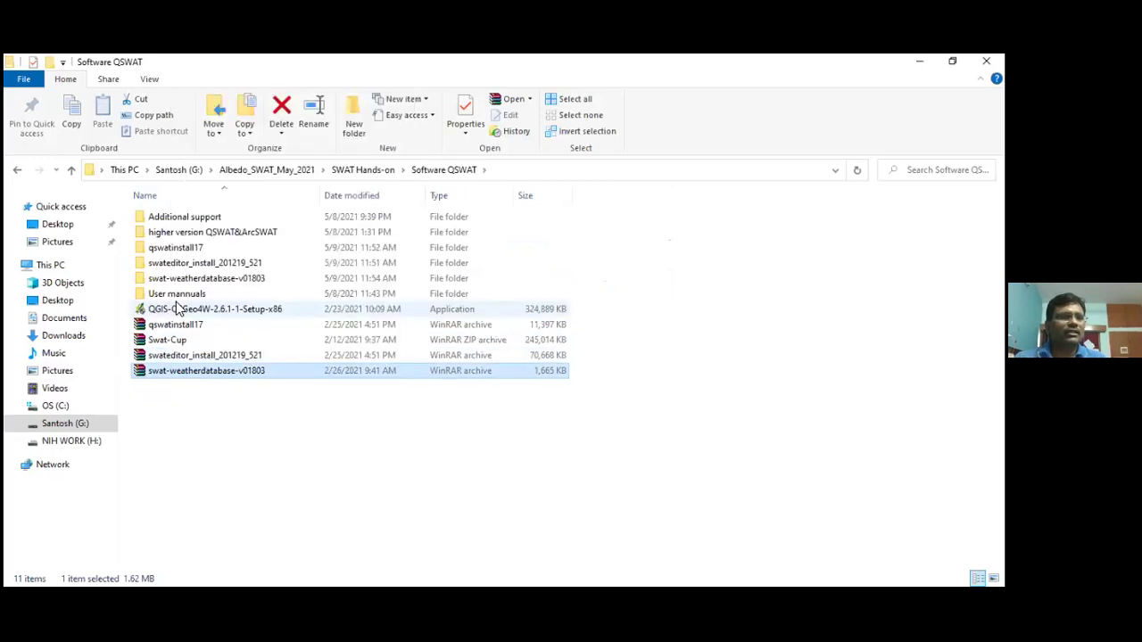
{"action": "double_click", "coordinate": [189, 280]}
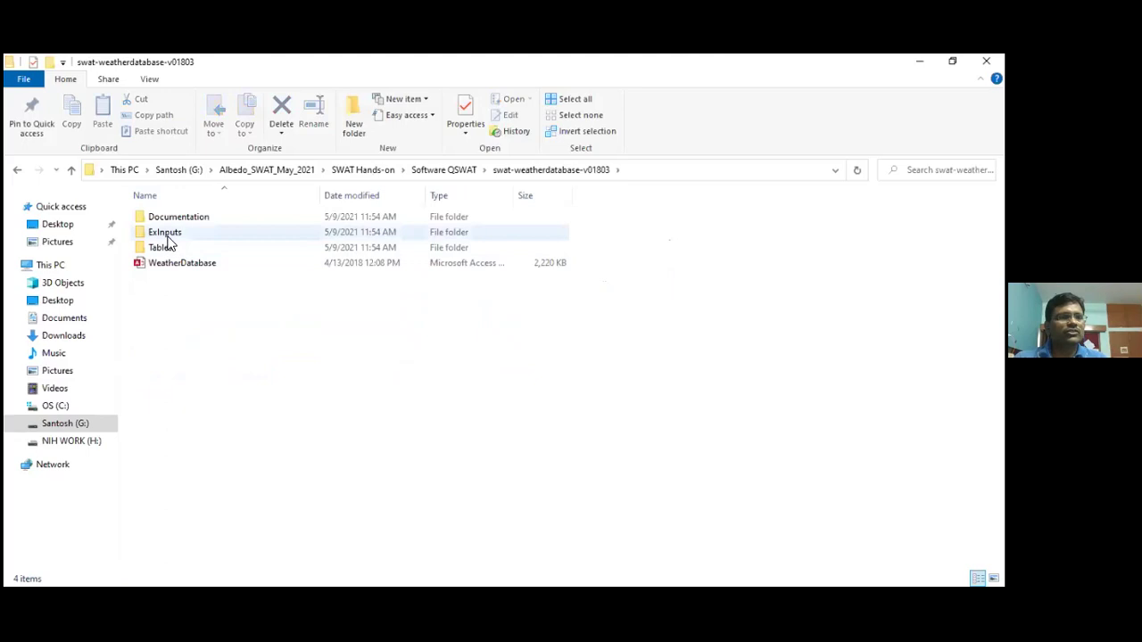
Look inside Documentation, then go back and open the ExInputs folder of weather files.
{"action": "left_click", "coordinate": [167, 234]}
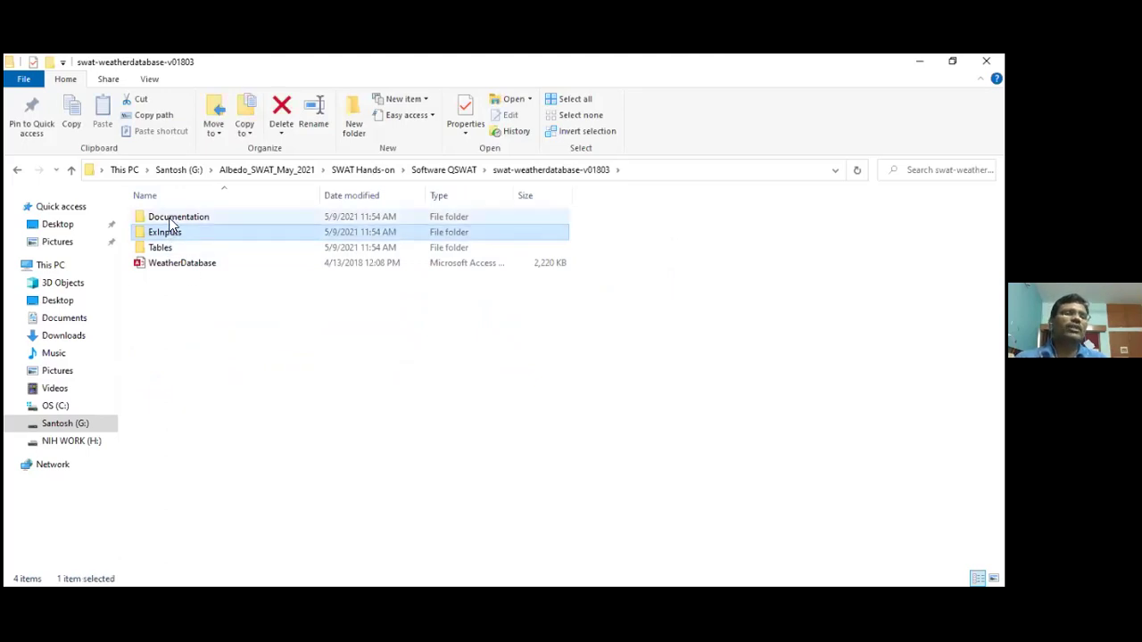
{"action": "left_click", "coordinate": [172, 220]}
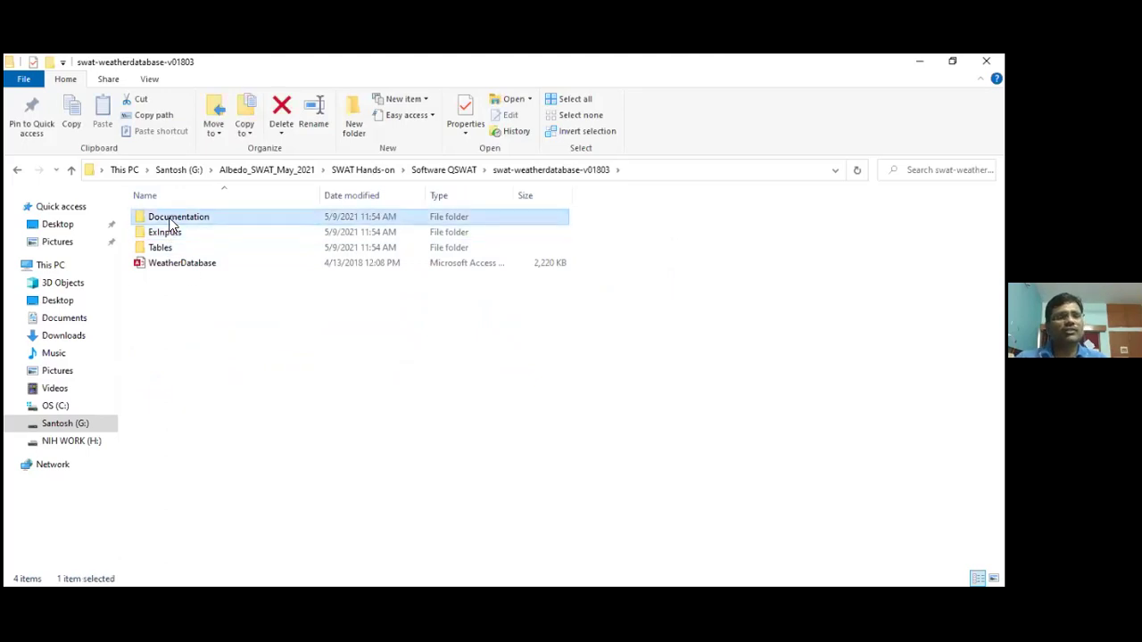
{"action": "double_click", "coordinate": [172, 221]}
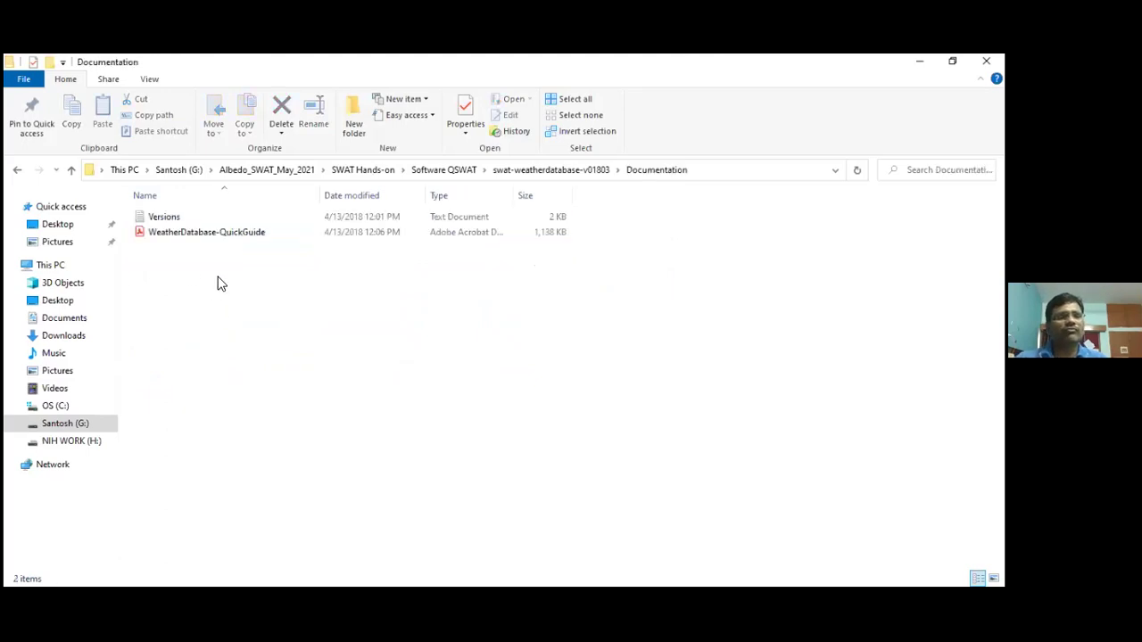
{"action": "left_click", "coordinate": [553, 171]}
{"action": "left_click", "coordinate": [163, 236]}
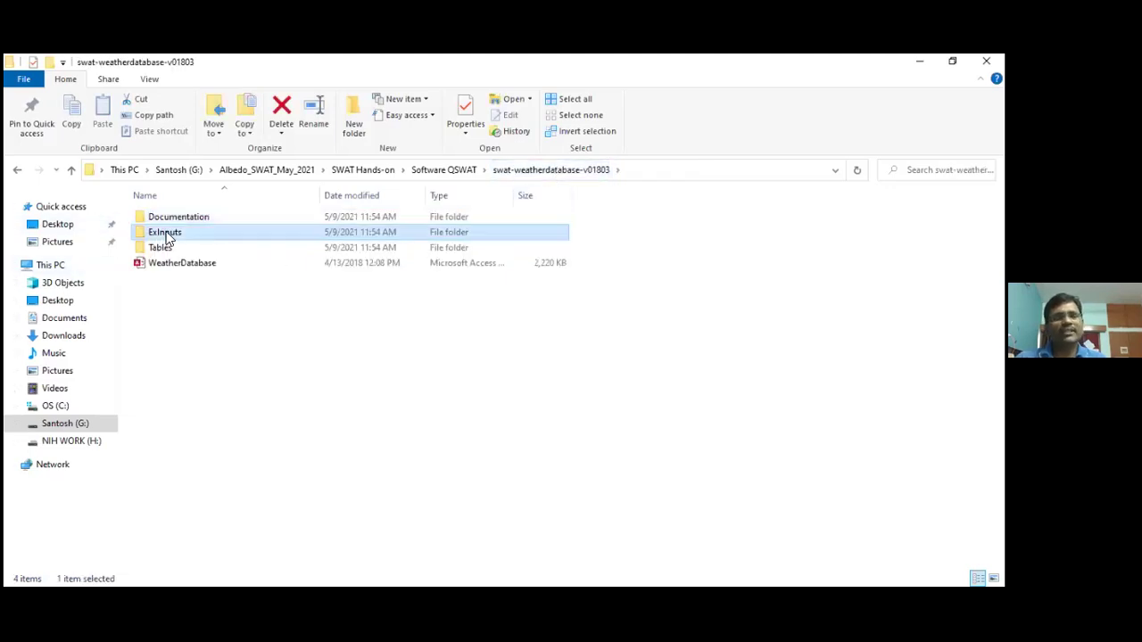
{"action": "double_click", "coordinate": [166, 239]}
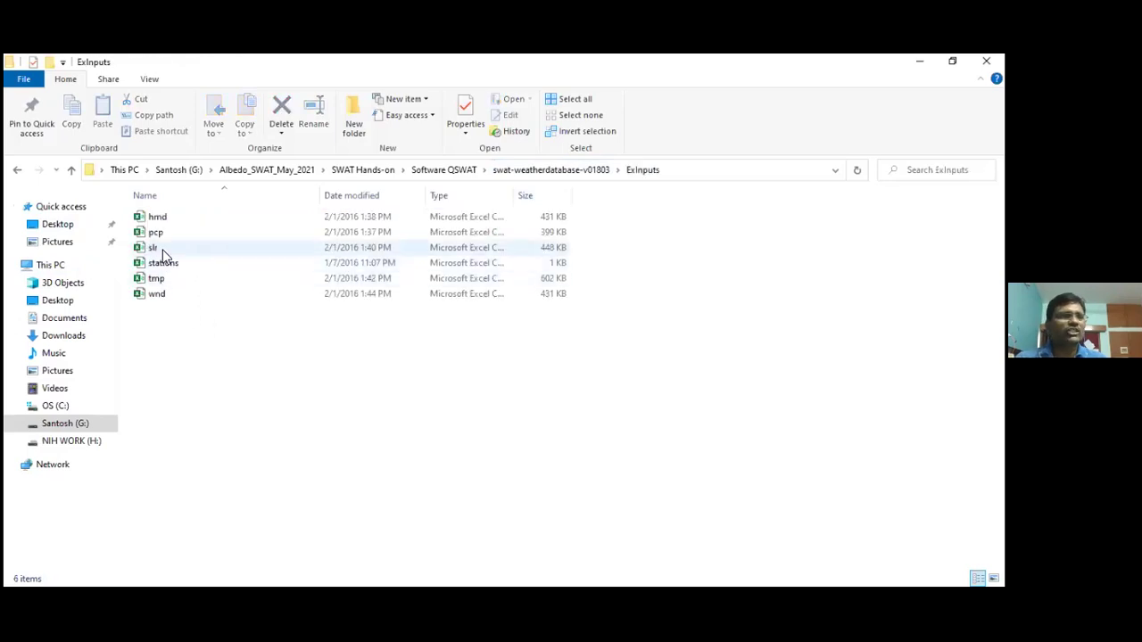
{"action": "left_click", "coordinate": [156, 220]}
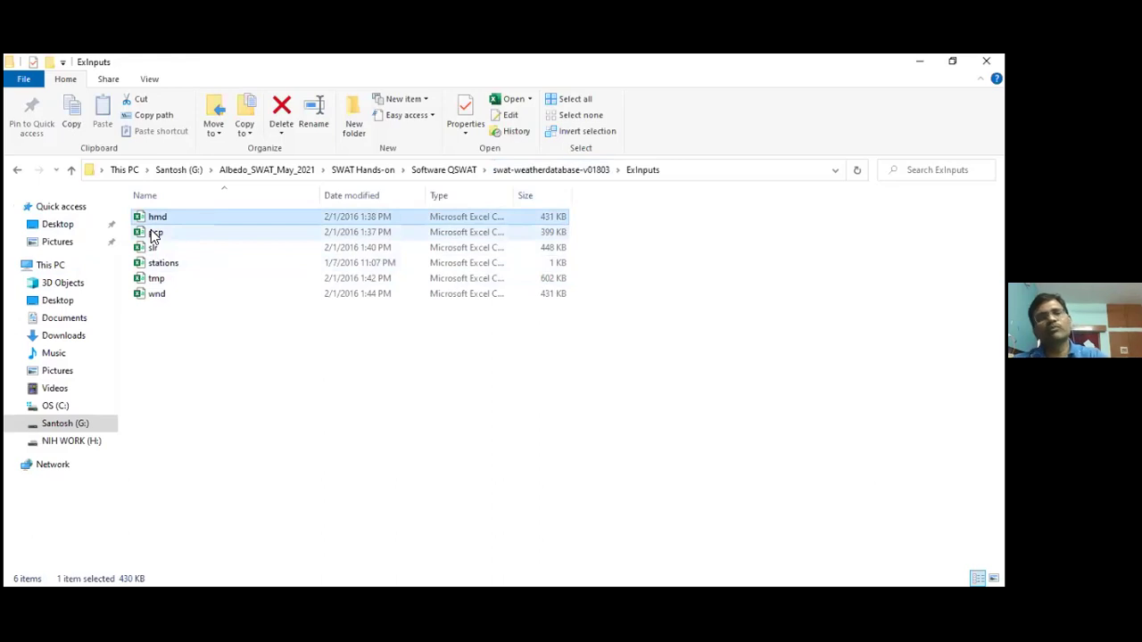
Open the pcp precipitation workbook and review its Date, Station and PCP records.
{"action": "double_click", "coordinate": [156, 235]}
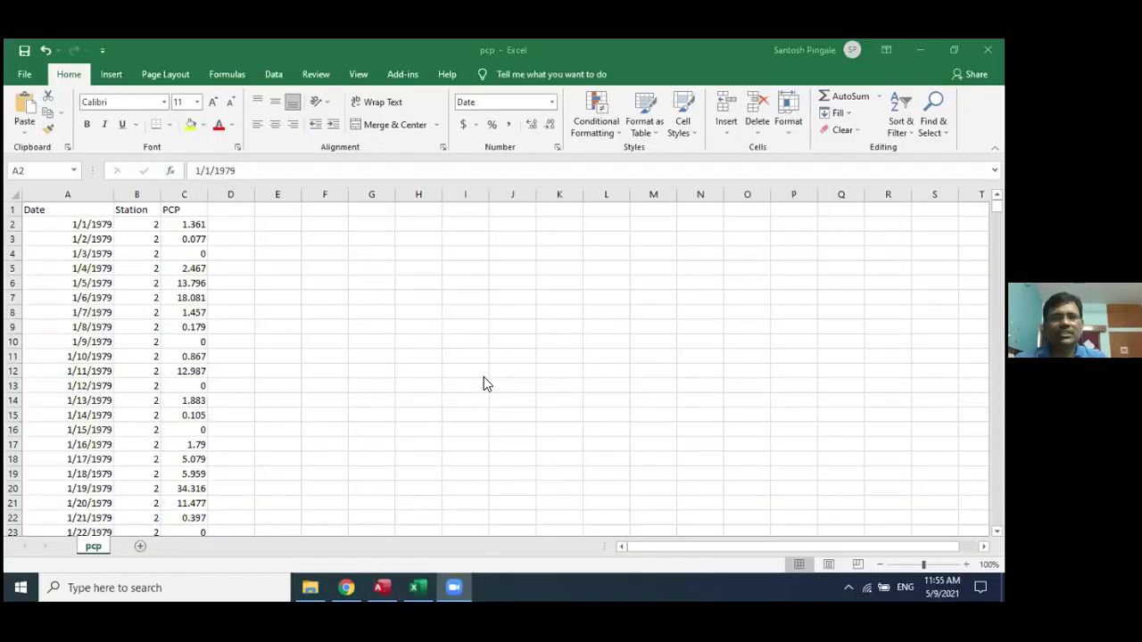
{"action": "key", "text": "alt+Tab"}
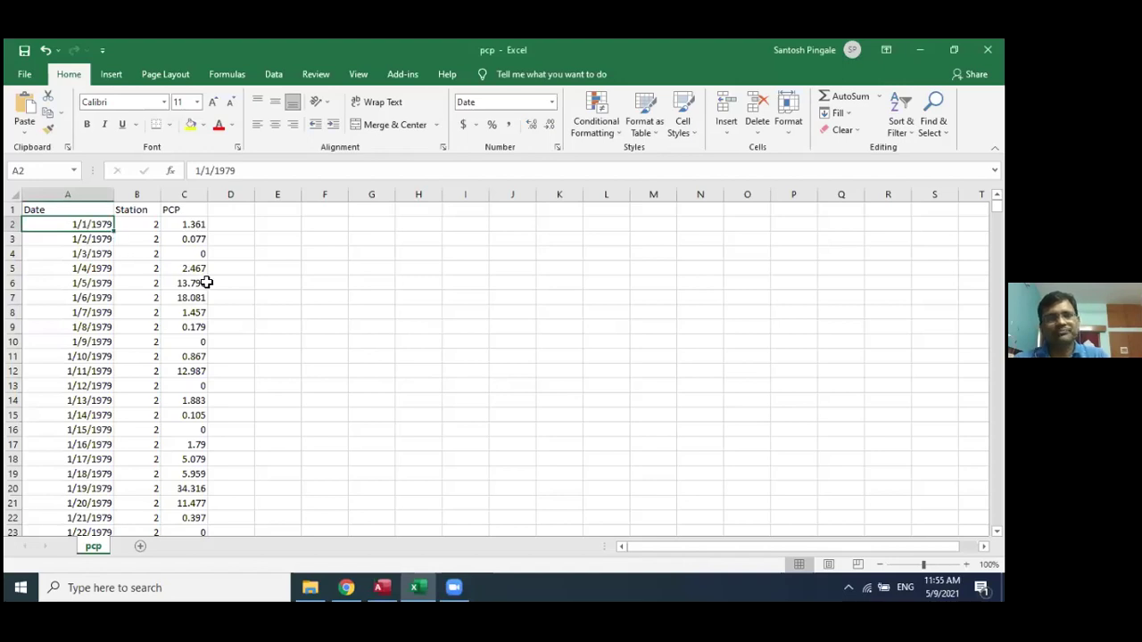
{"action": "key", "text": "alt+Tab"}
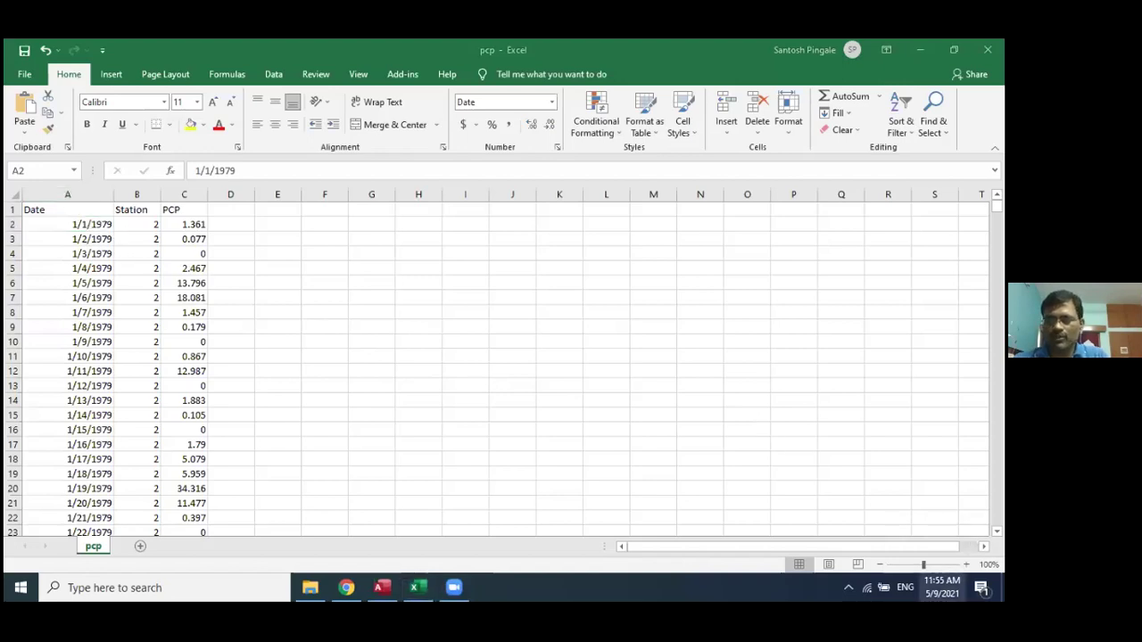
Check the current date on the taskbar clock, then close pcp without saving.
{"action": "left_click", "coordinate": [942, 587]}
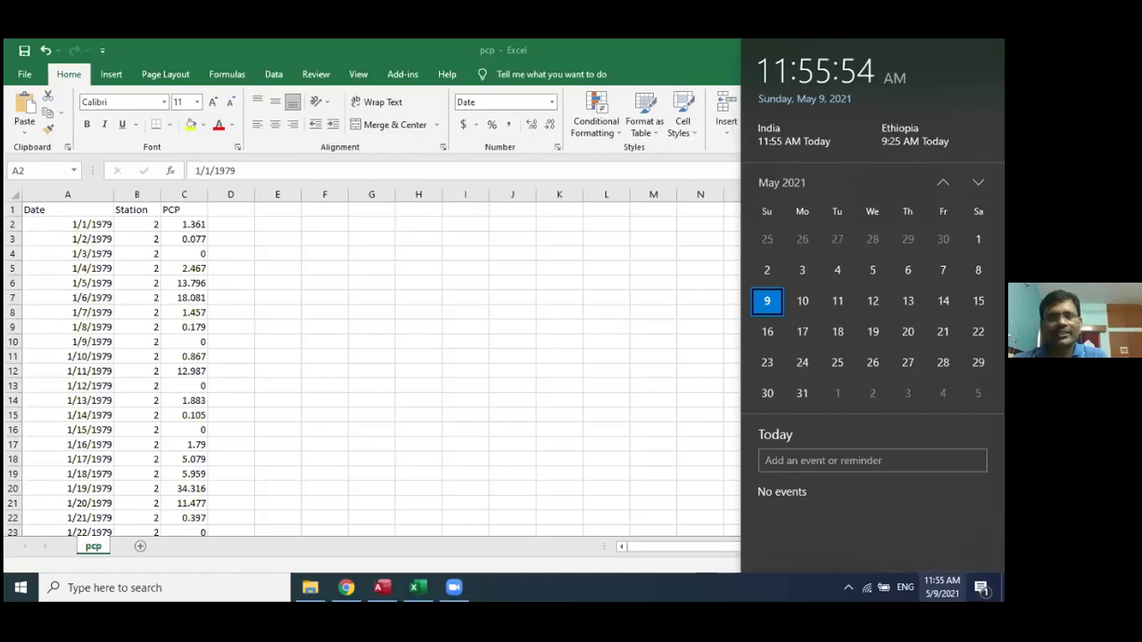
{"action": "left_click", "coordinate": [331, 363]}
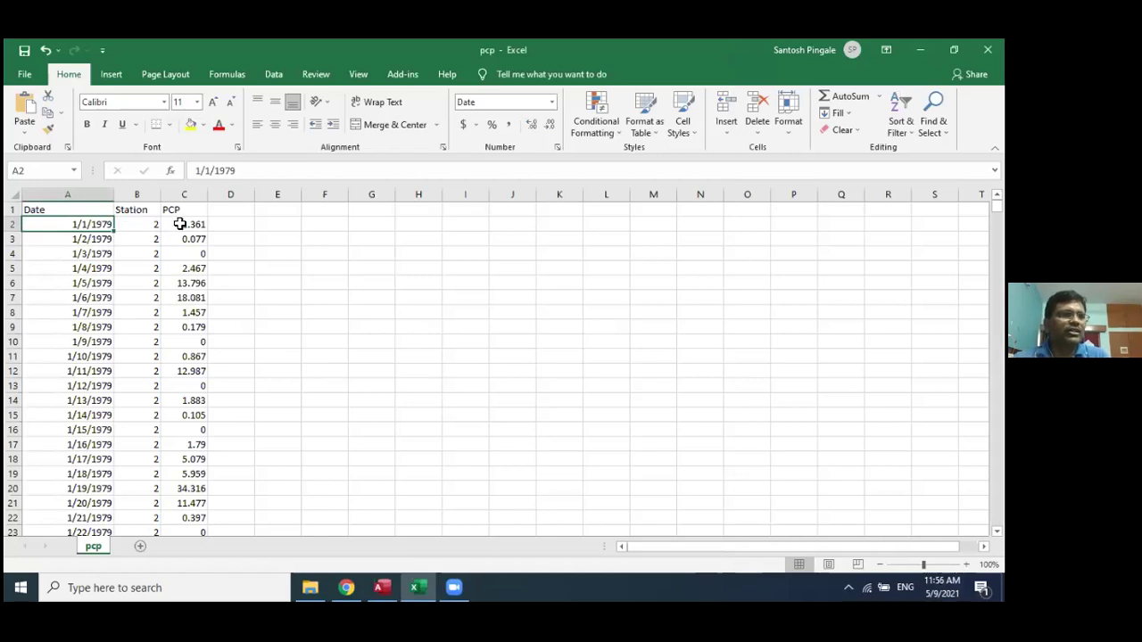
{"action": "left_click", "coordinate": [988, 49]}
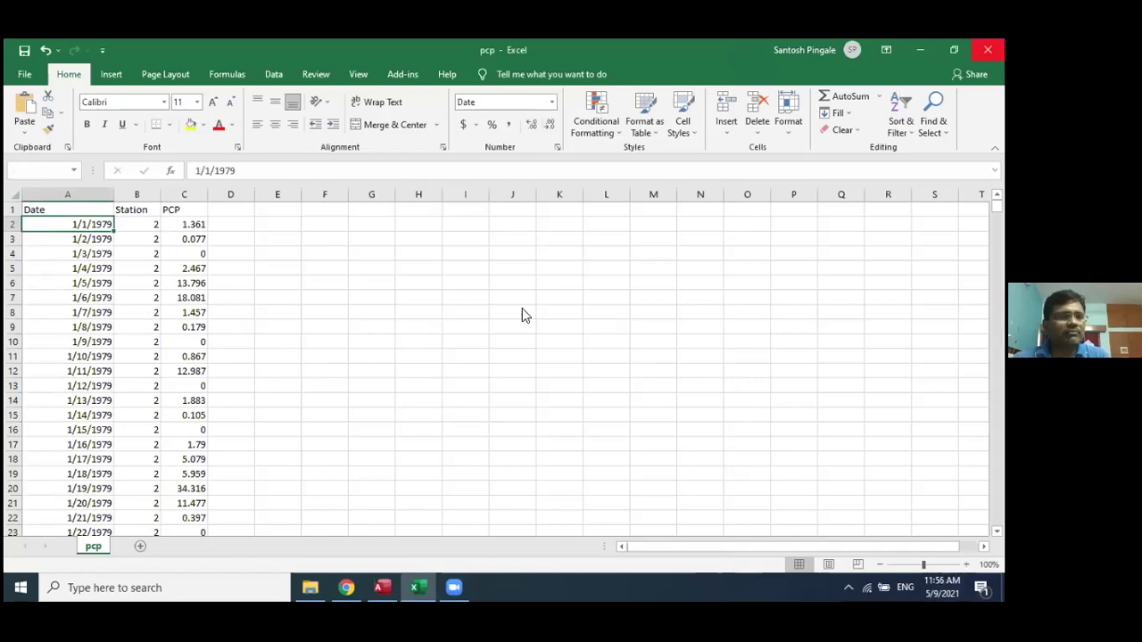
{"action": "left_click", "coordinate": [497, 330]}
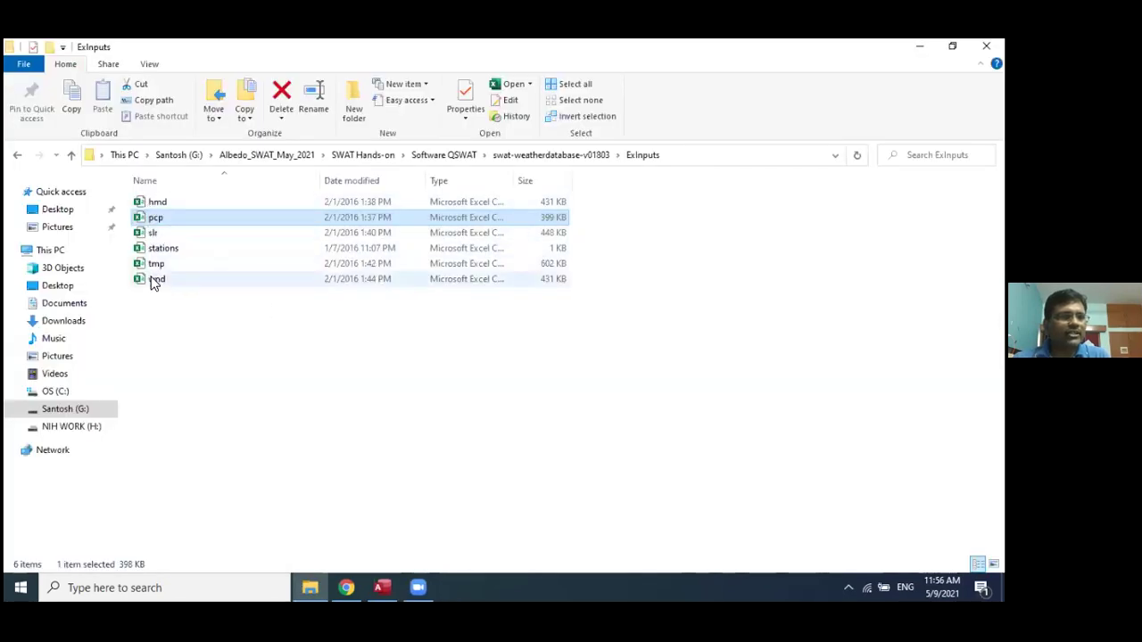
{"action": "left_click", "coordinate": [153, 280]}
{"action": "left_click", "coordinate": [162, 250]}
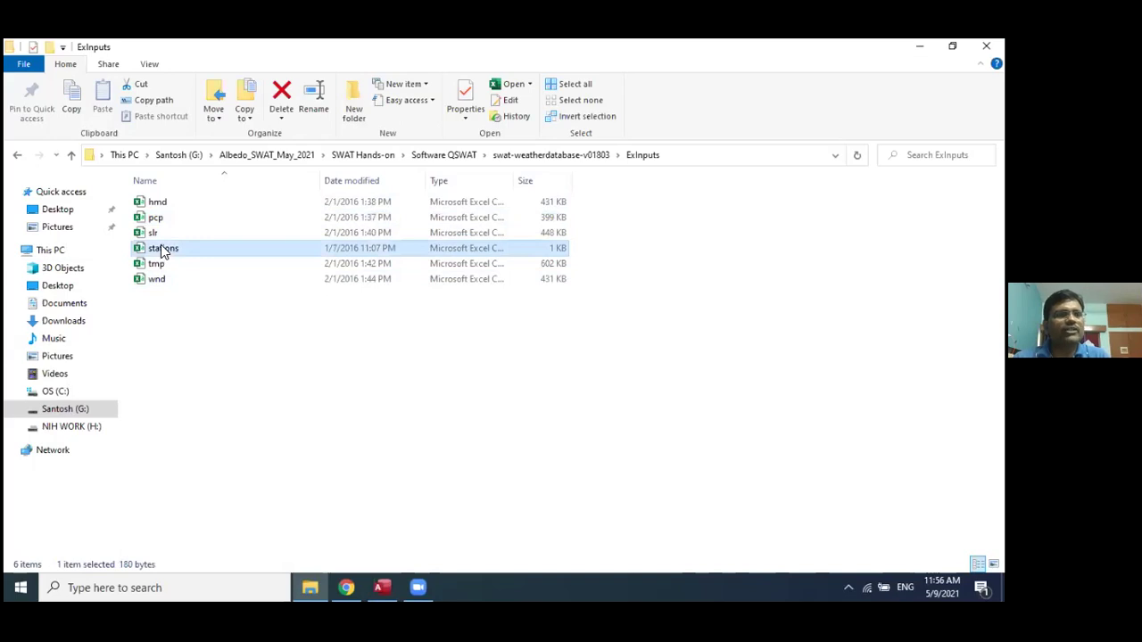
{"action": "double_click", "coordinate": [163, 250]}
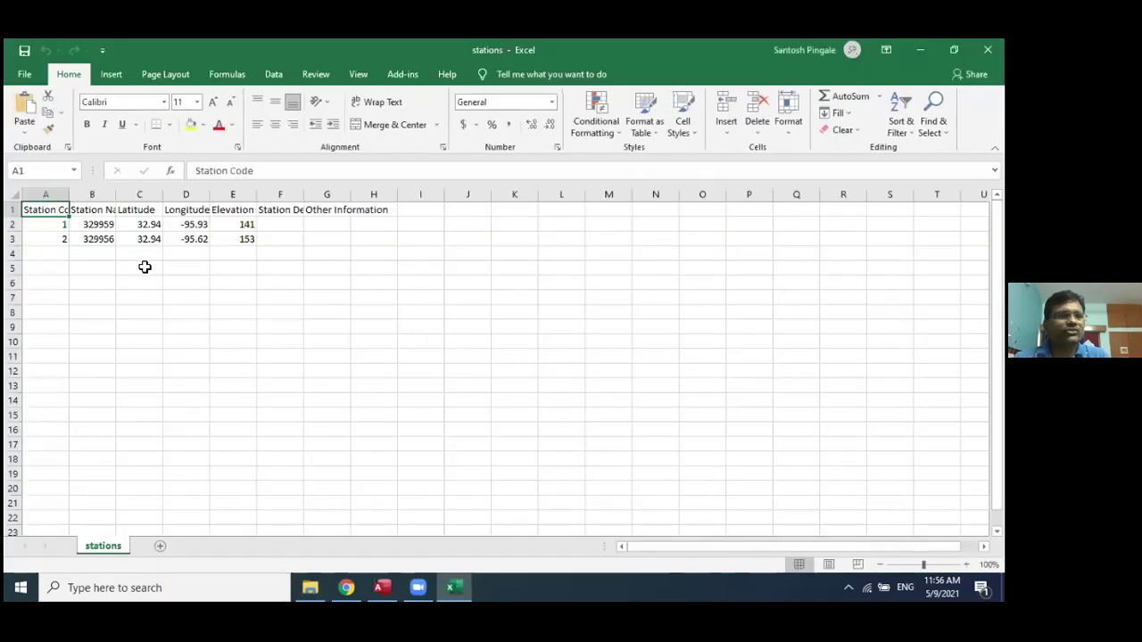
{"action": "left_click", "coordinate": [49, 226]}
{"action": "left_click", "coordinate": [48, 240]}
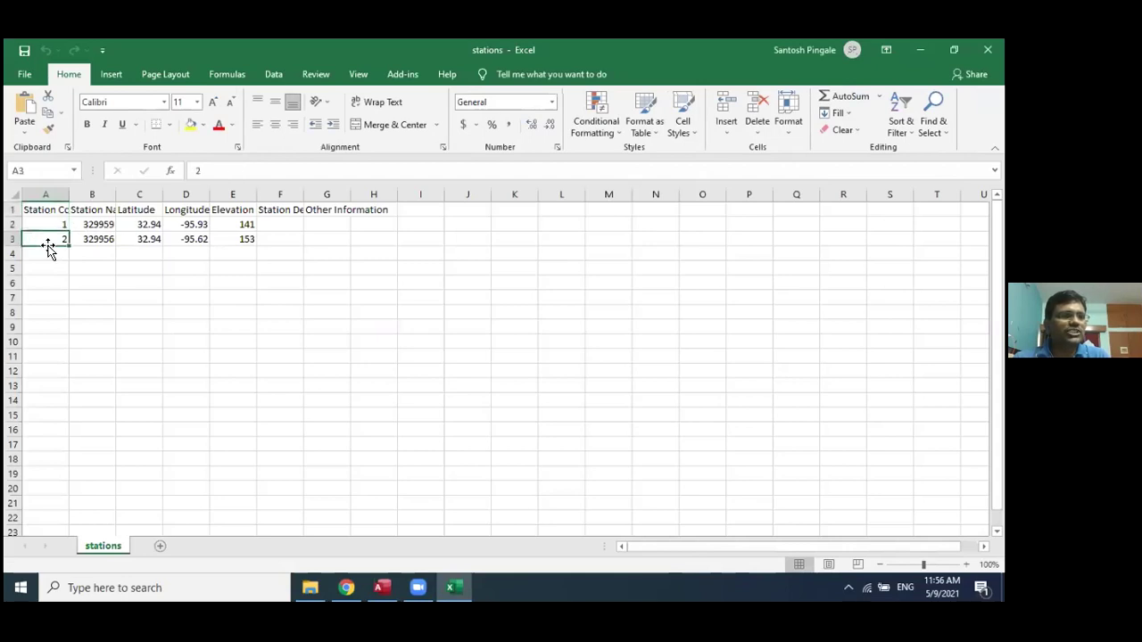
{"action": "left_click", "coordinate": [89, 224]}
{"action": "left_click_drag", "start_coordinate": [115, 195], "coordinate": [154, 205]}
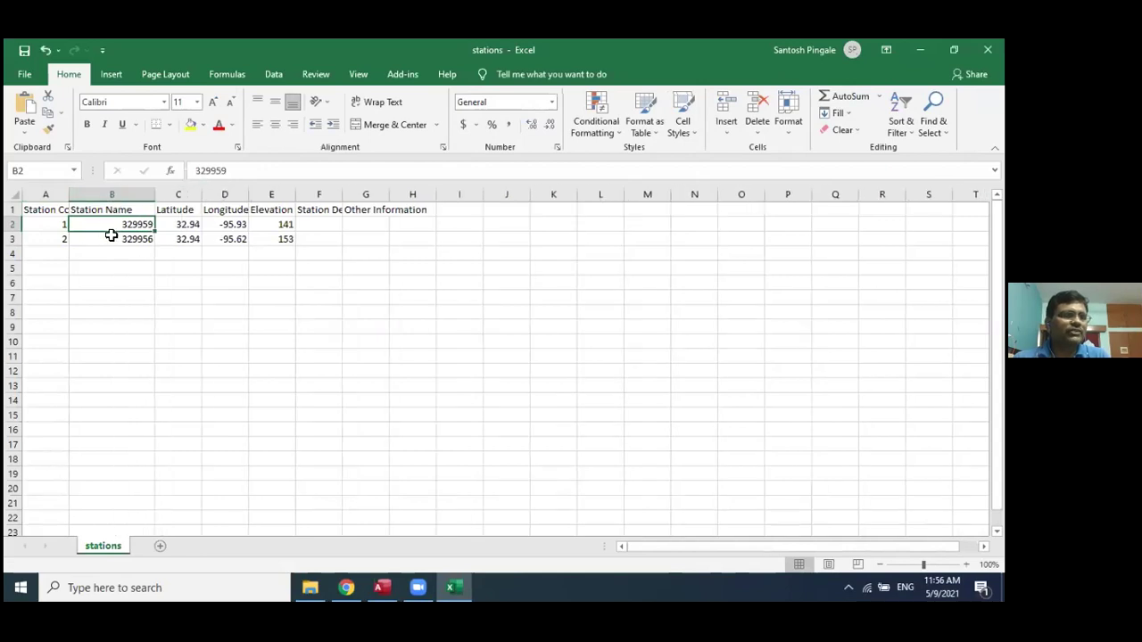
{"action": "left_click", "coordinate": [186, 207]}
{"action": "left_click", "coordinate": [215, 209]}
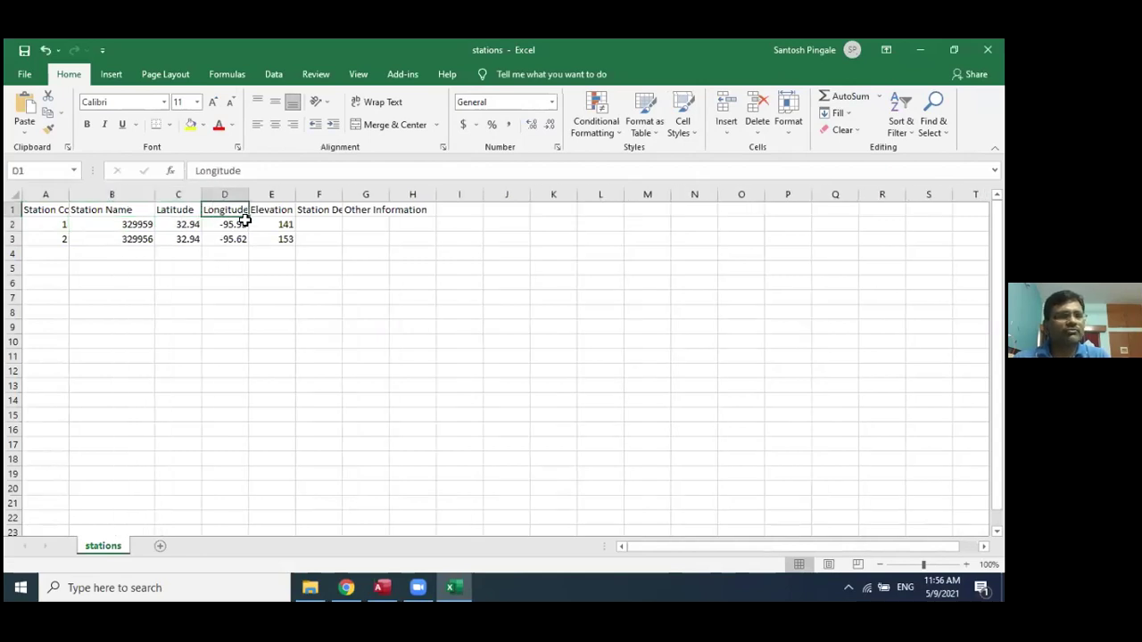
{"action": "left_click", "coordinate": [270, 209]}
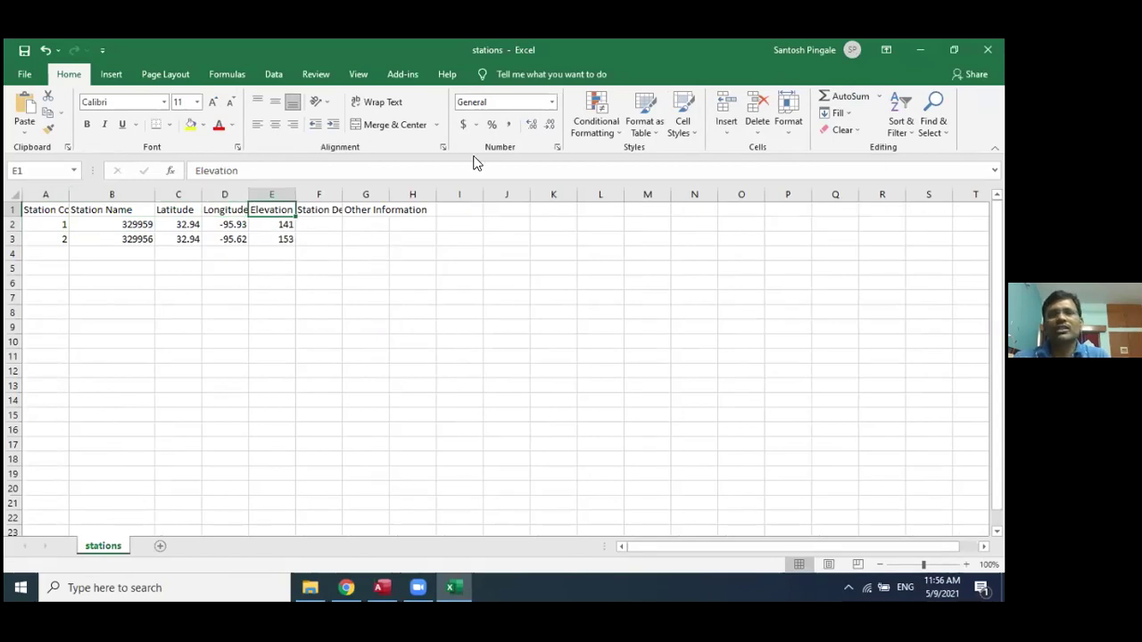
{"action": "left_click", "coordinate": [988, 50]}
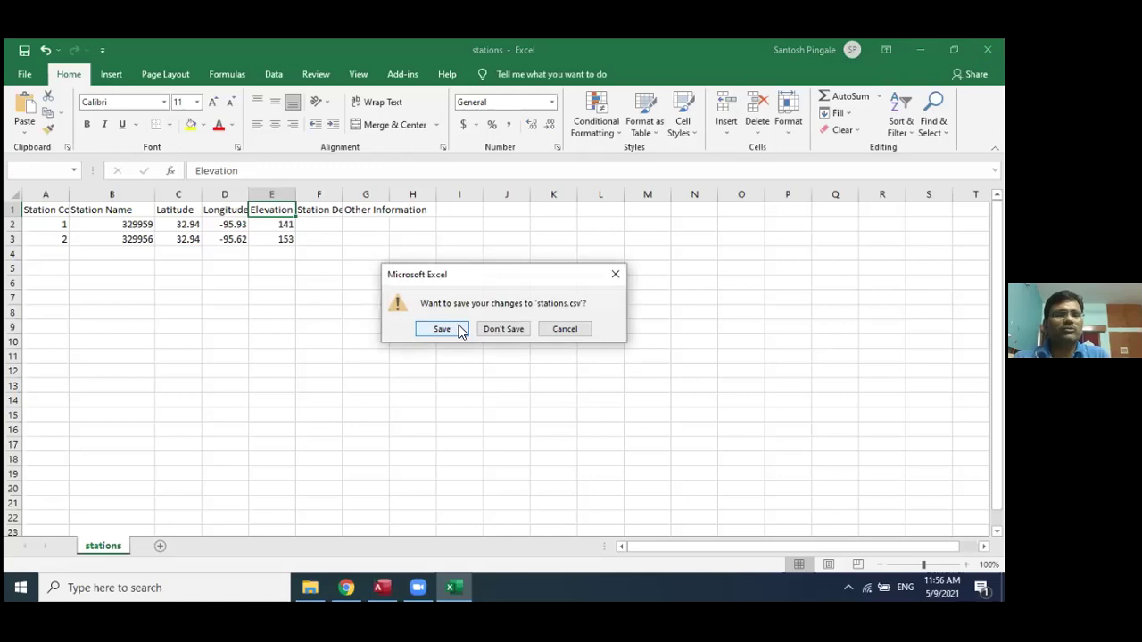
{"action": "left_click", "coordinate": [499, 329]}
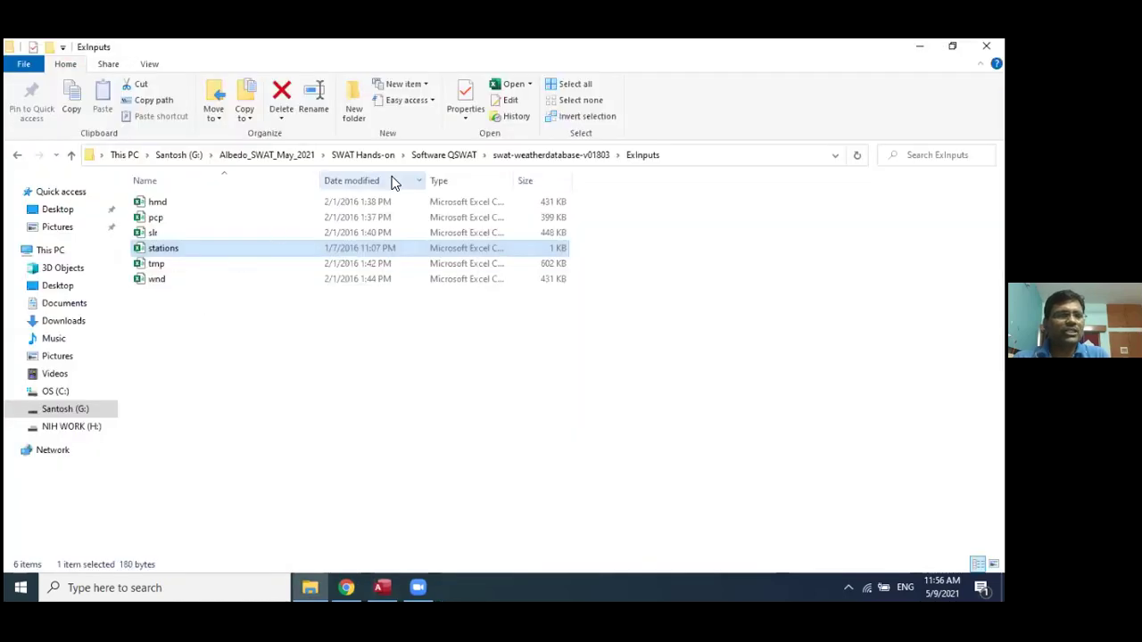
Go up to swat-weatherdatabase-v01803 and open WeatherDatabase in Access.
{"action": "left_click", "coordinate": [556, 157]}
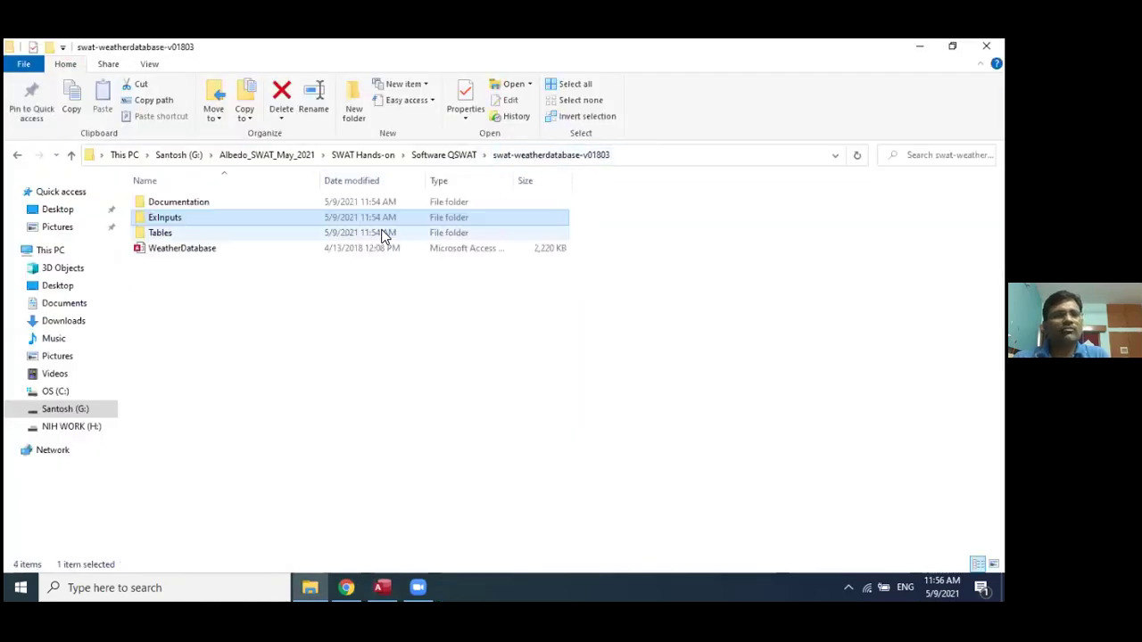
{"action": "left_click", "coordinate": [157, 251]}
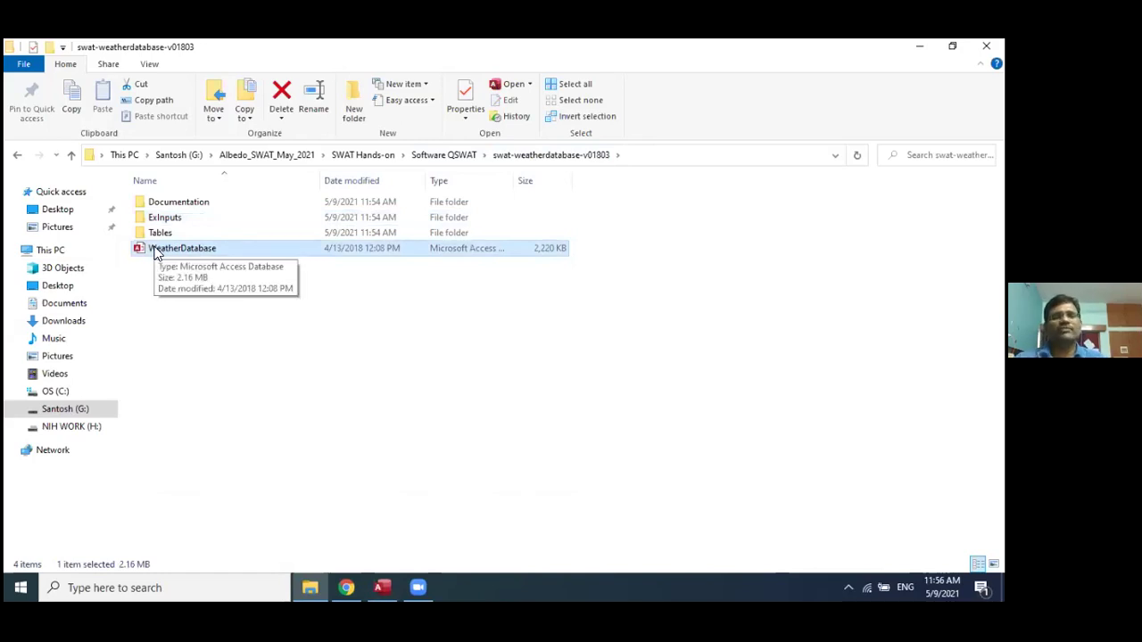
{"action": "double_click", "coordinate": [155, 250]}
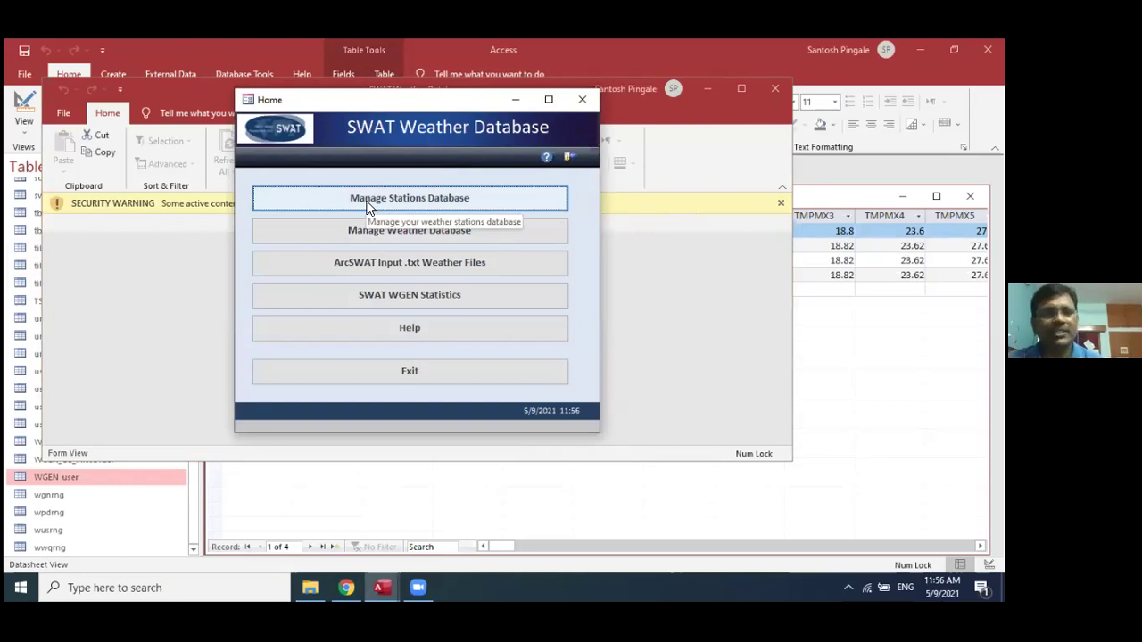
Back in File Explorer, open Documentation and launch WeatherDatabase-QuickGuide.pdf.
{"action": "left_click", "coordinate": [310, 588]}
{"action": "double_click", "coordinate": [186, 206]}
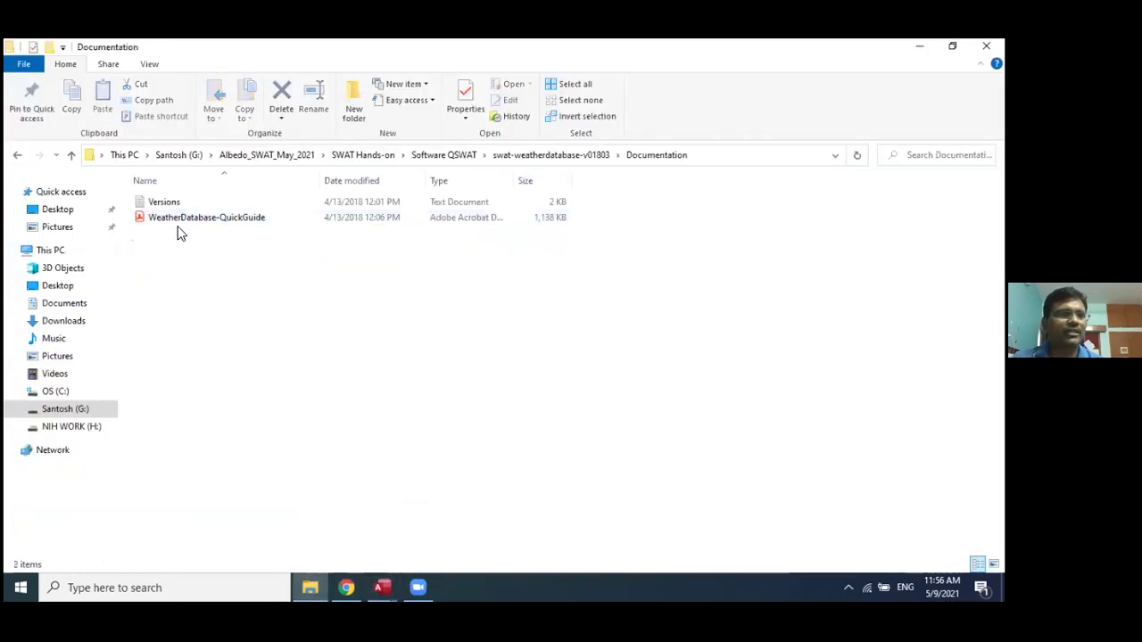
{"action": "left_click", "coordinate": [170, 223]}
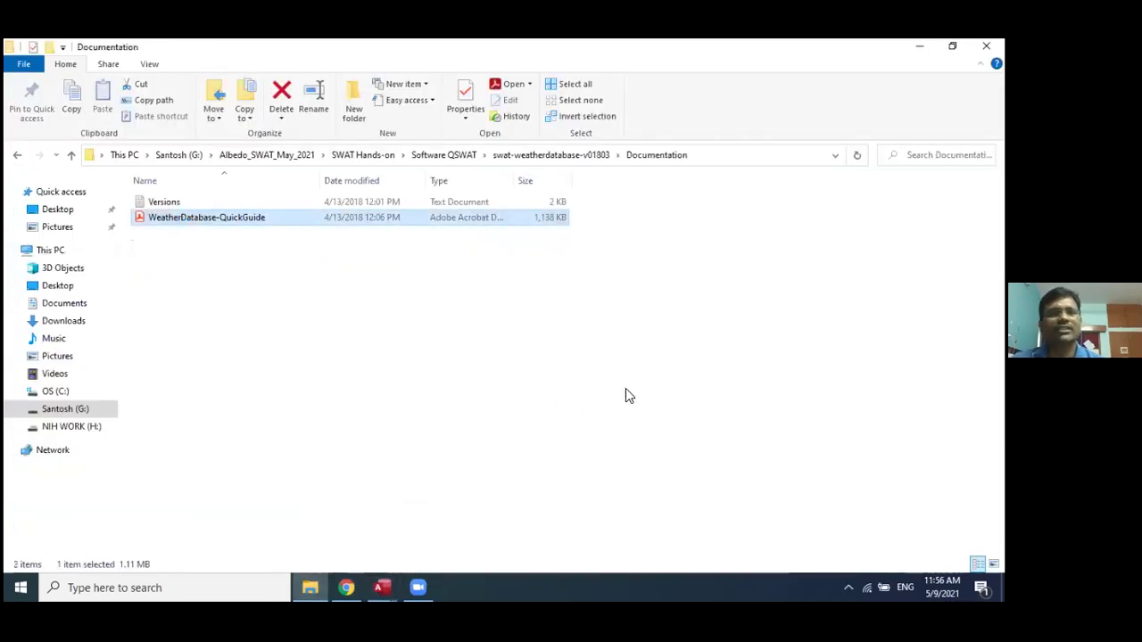
{"action": "key", "text": "Return"}
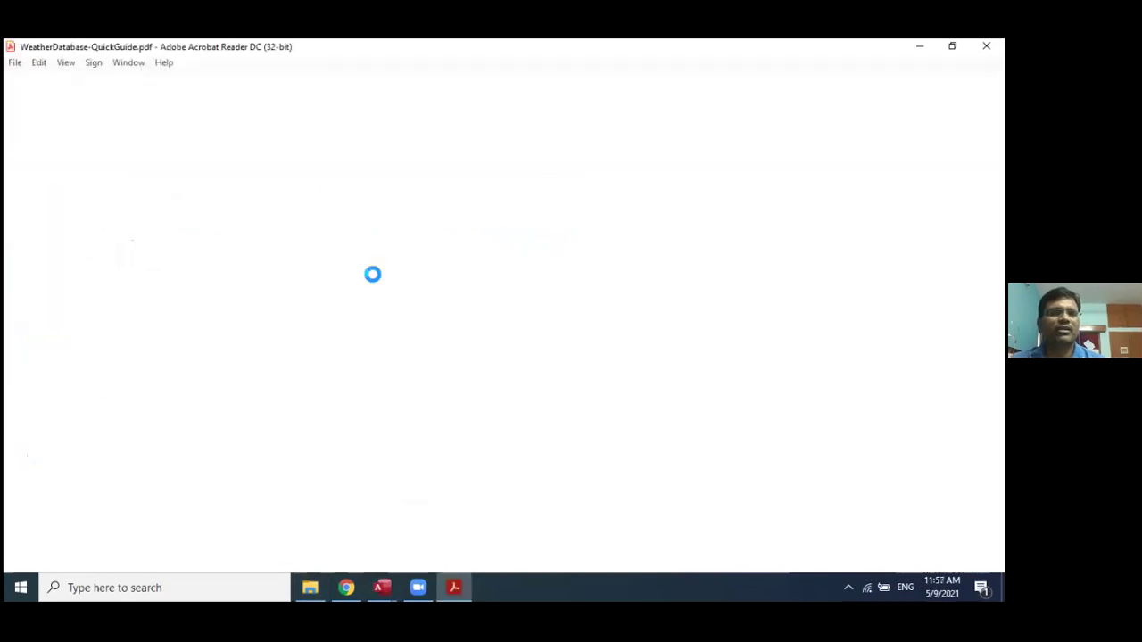
Scroll the QuickGuide from page 1 to page 5's SWAT Weather Database home menu.
{"action": "scroll", "coordinate": [482, 375], "scroll_direction": "down", "scroll_amount": 15}
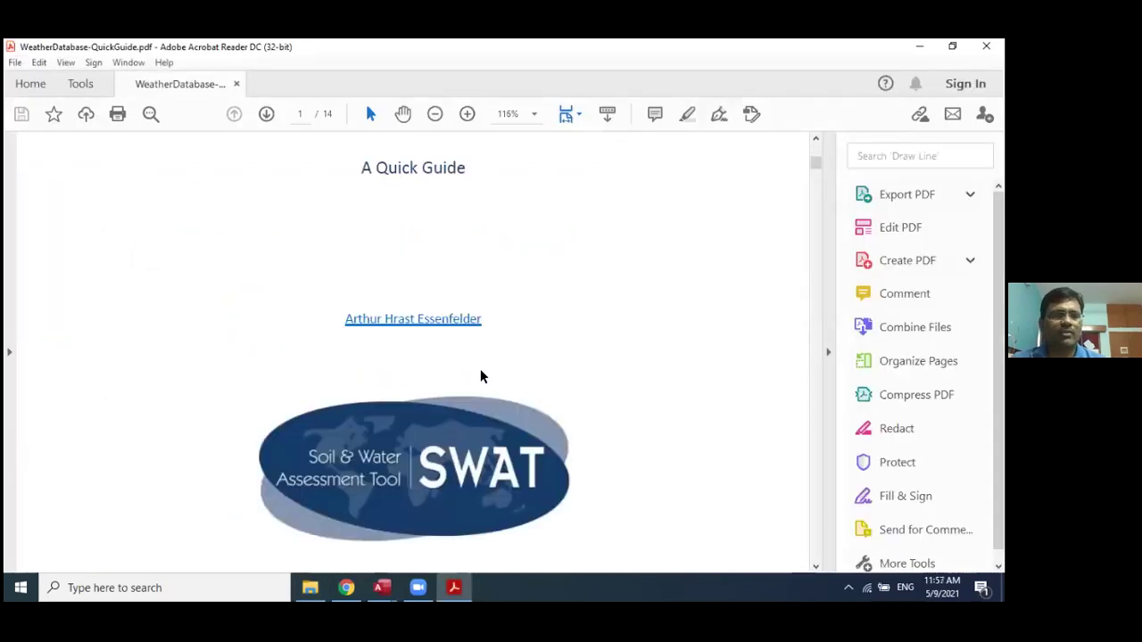
{"action": "scroll", "coordinate": [467, 376], "scroll_direction": "down", "scroll_amount": 15}
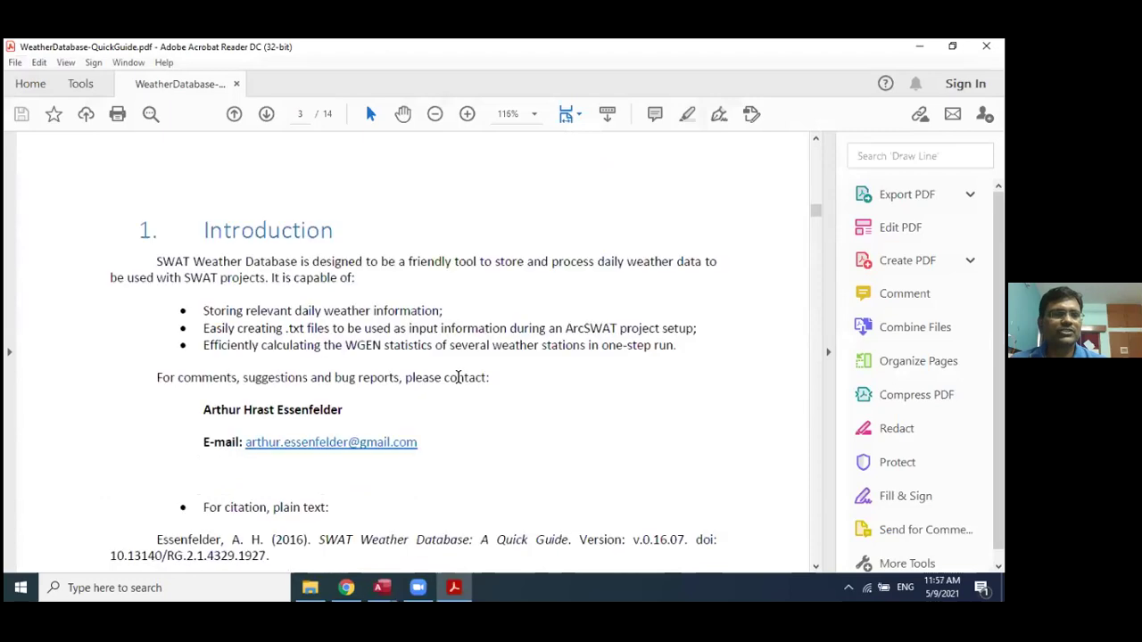
{"action": "scroll", "coordinate": [460, 384], "scroll_direction": "down", "scroll_amount": 15}
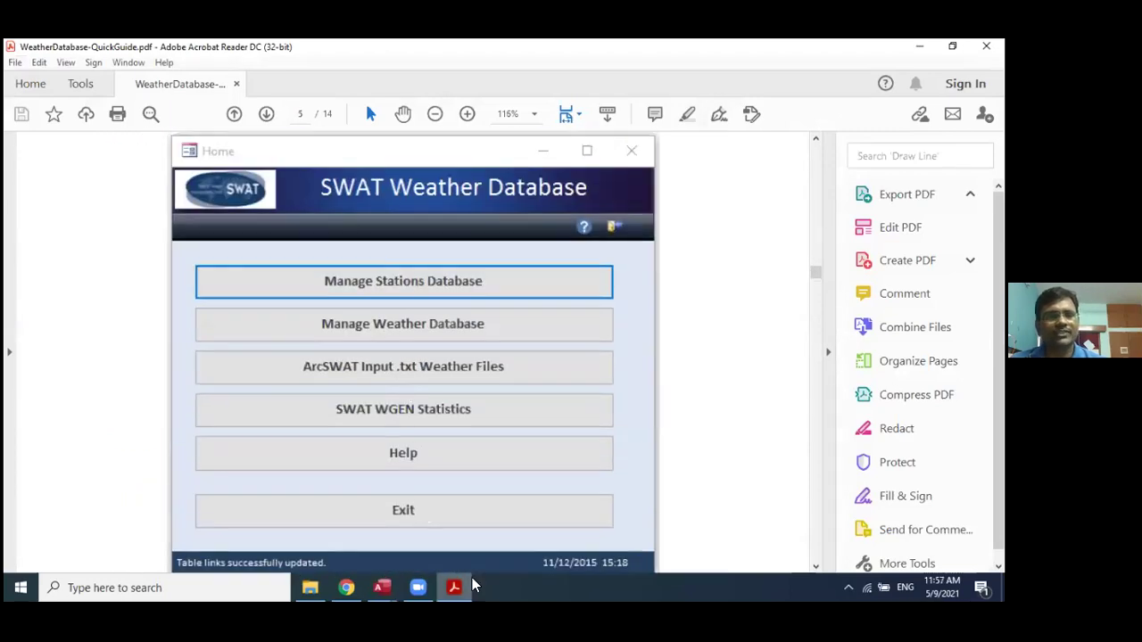
From the SWAT Weather Database home form, open Manage Stations Database and dismiss the path error.
{"action": "mouse_move", "coordinate": [382, 587]}
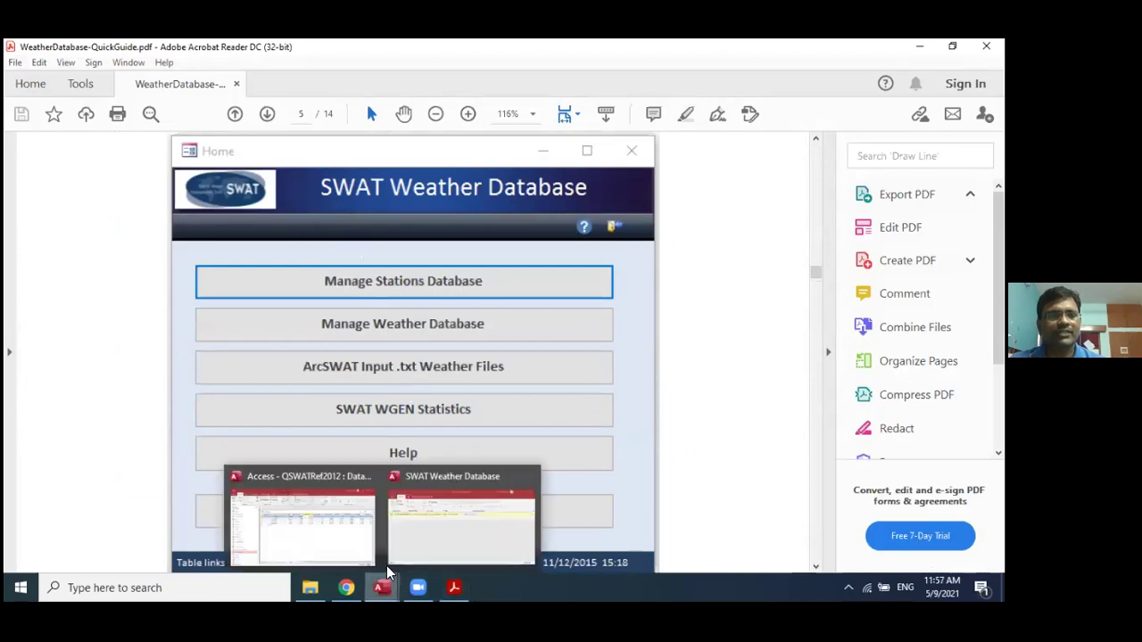
{"action": "left_click", "coordinate": [460, 523]}
{"action": "left_click", "coordinate": [384, 204]}
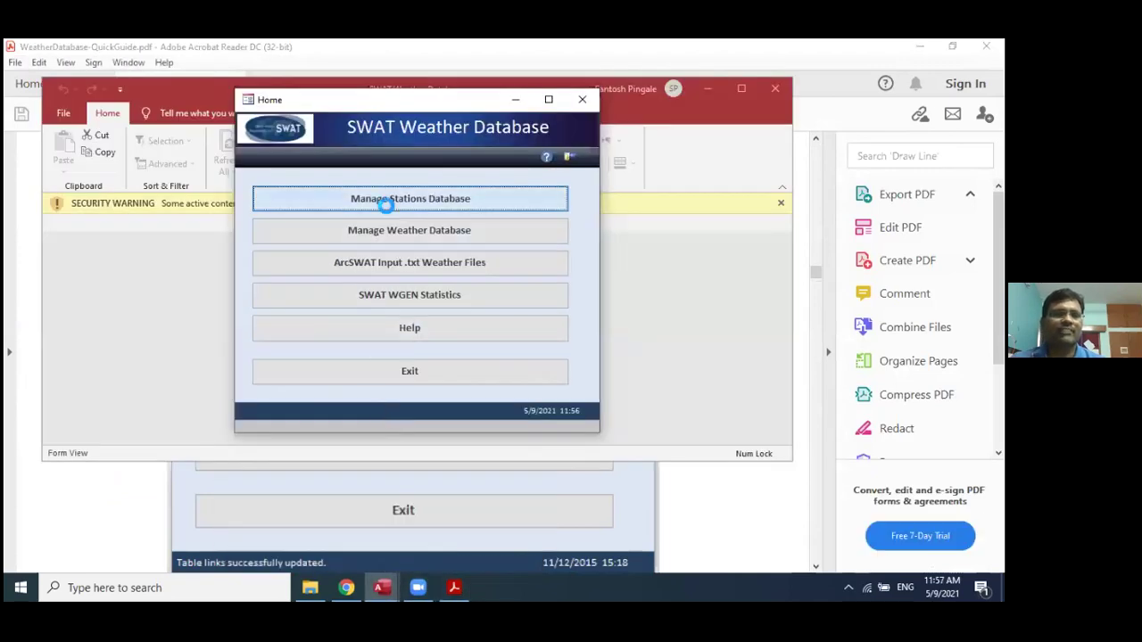
{"action": "left_click", "coordinate": [475, 354]}
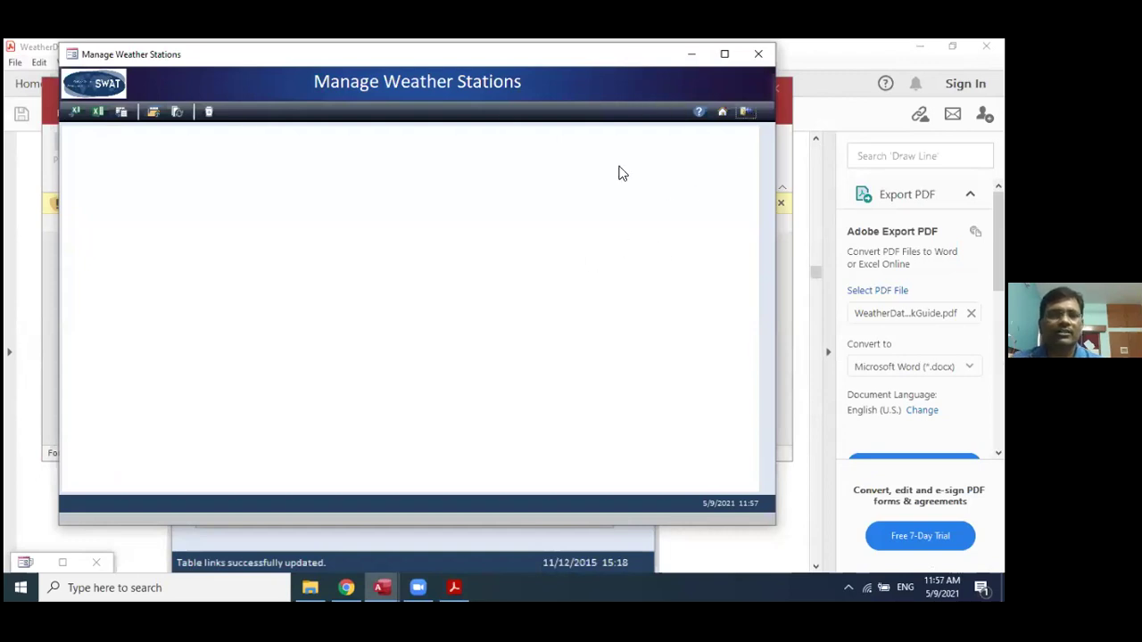
Switch to QSWATRef2012 and inspect the WGEN_user Sample record's OBJECTID, STATION and temperature columns.
{"action": "mouse_move", "coordinate": [367, 577]}
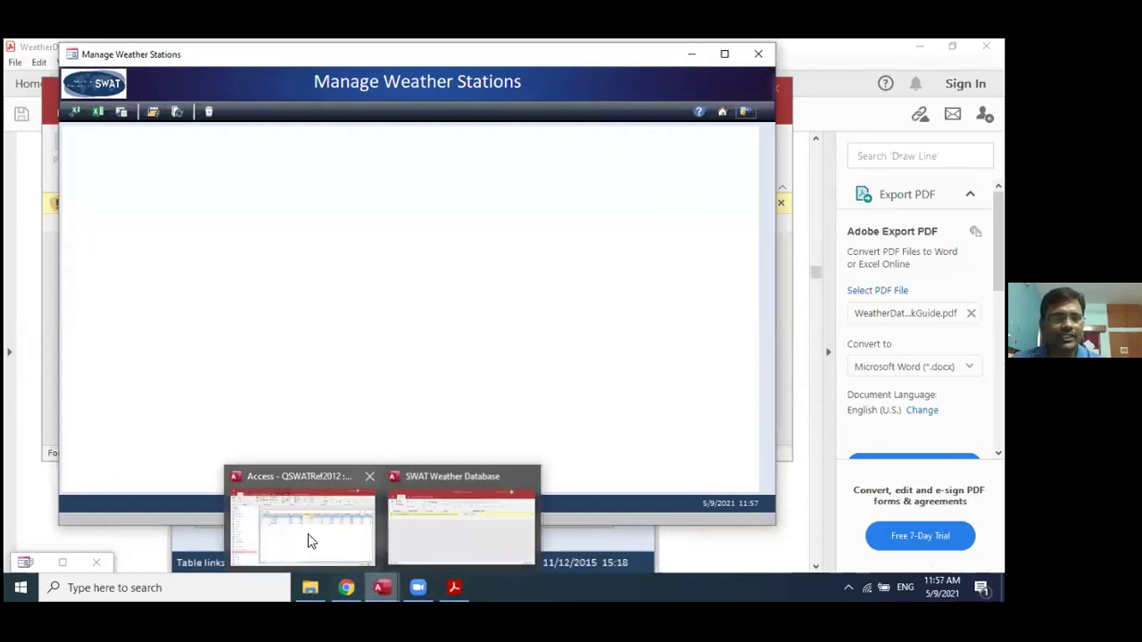
{"action": "left_click", "coordinate": [284, 523]}
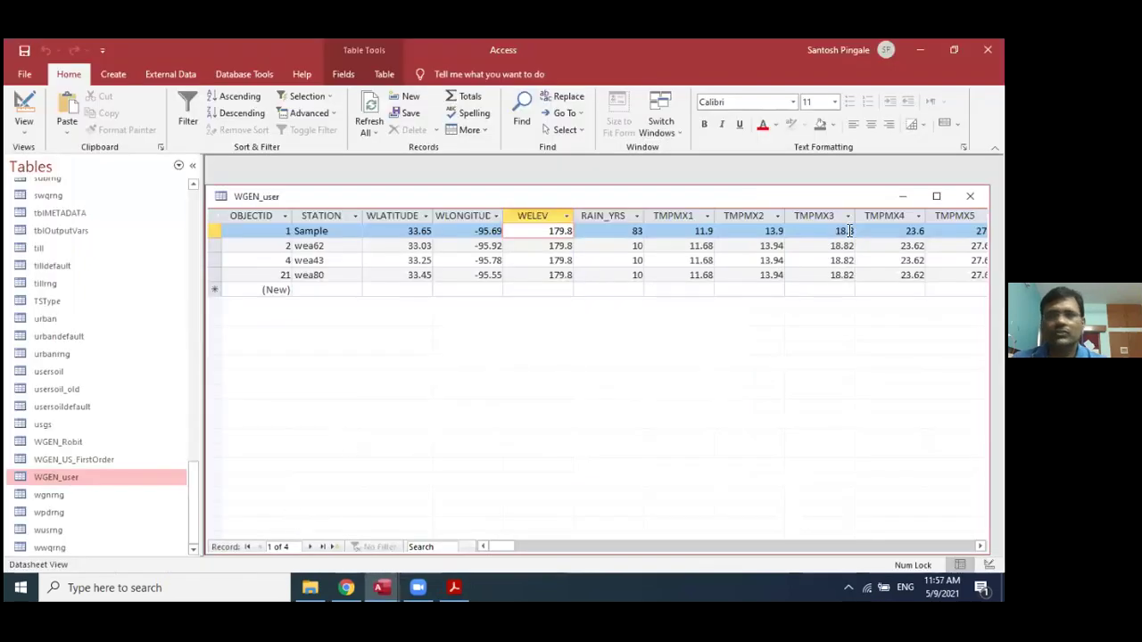
{"action": "left_click", "coordinate": [281, 234]}
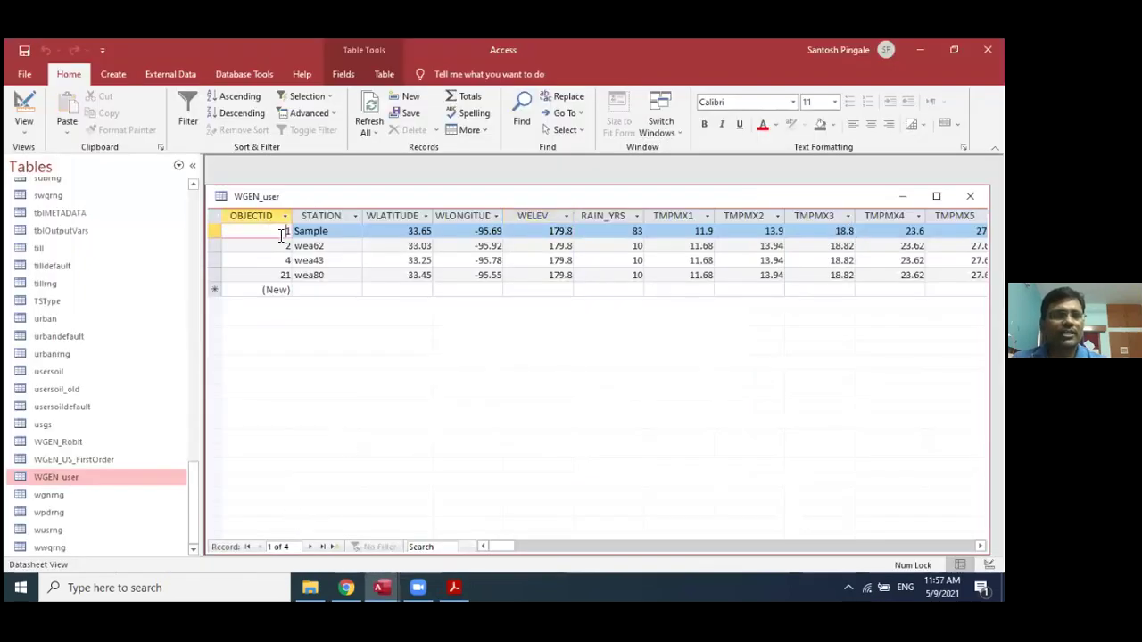
{"action": "left_click", "coordinate": [350, 230]}
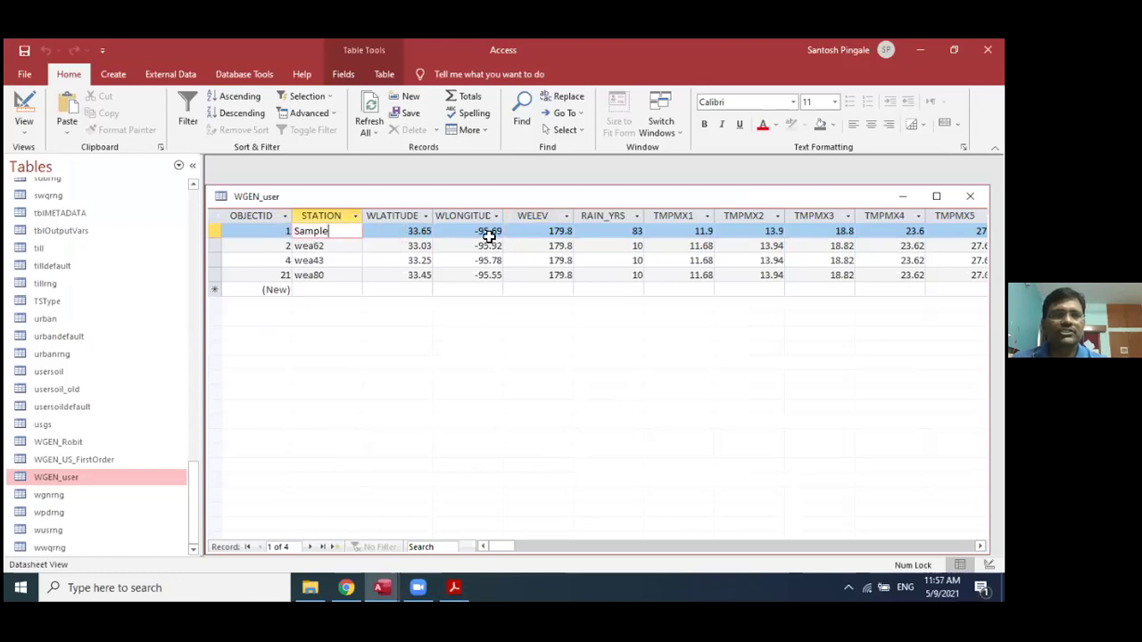
{"action": "left_click", "coordinate": [716, 546]}
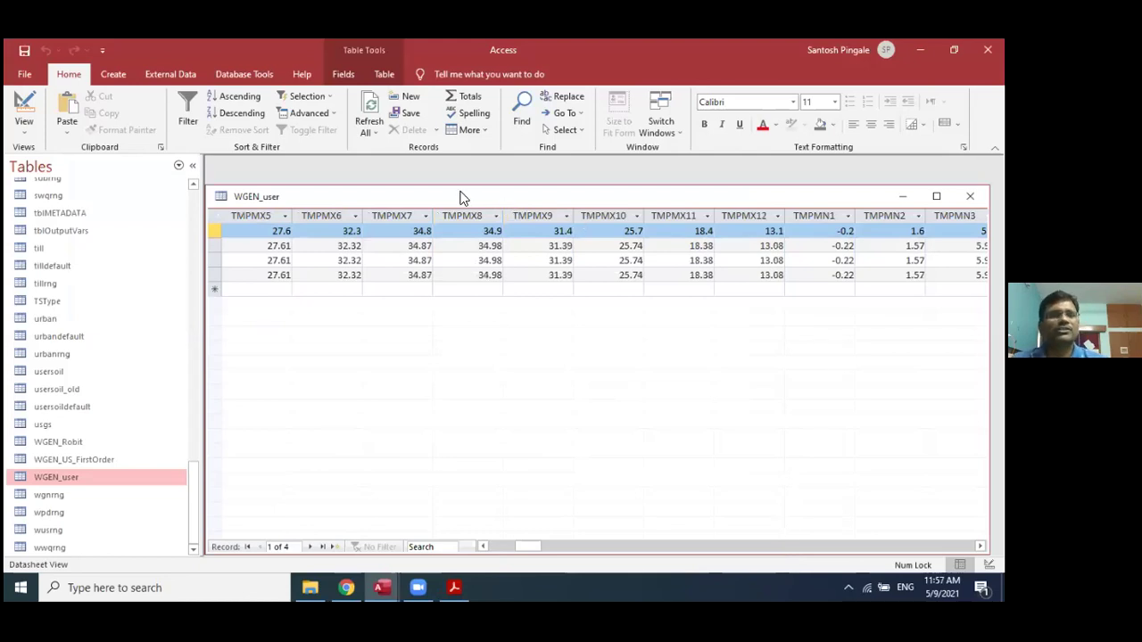
Close the WGEN_user and usersoil tables, reopen and close WGEN_user, then minimise Access.
{"action": "left_click_drag", "start_coordinate": [459, 196], "coordinate": [340, 219]}
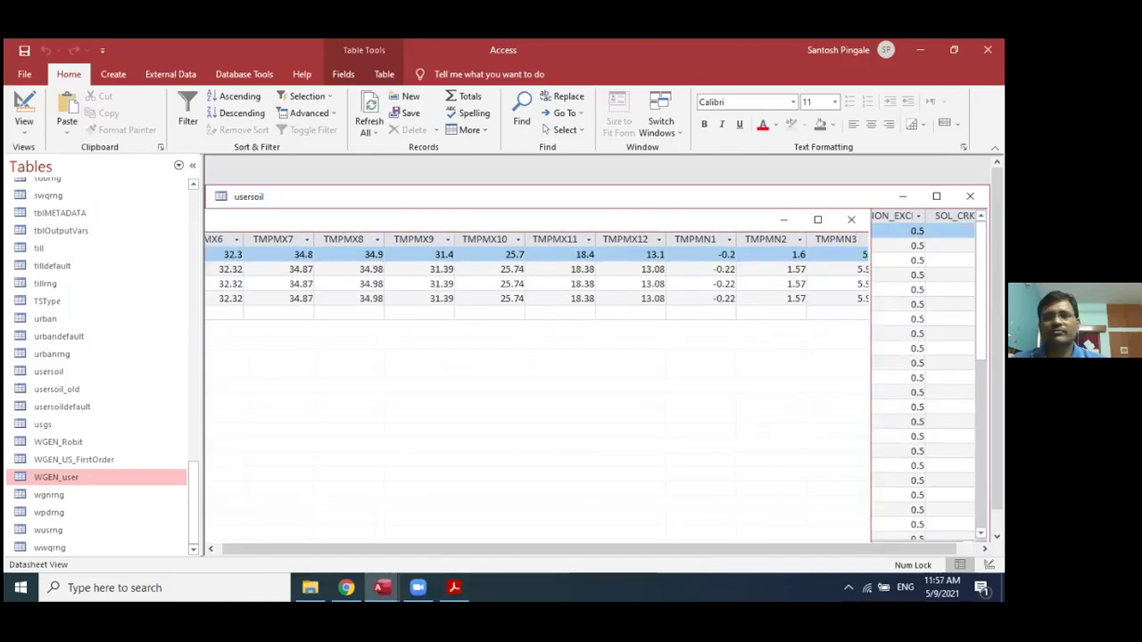
{"action": "left_click", "coordinate": [852, 220]}
{"action": "left_click_drag", "start_coordinate": [622, 196], "coordinate": [518, 203]}
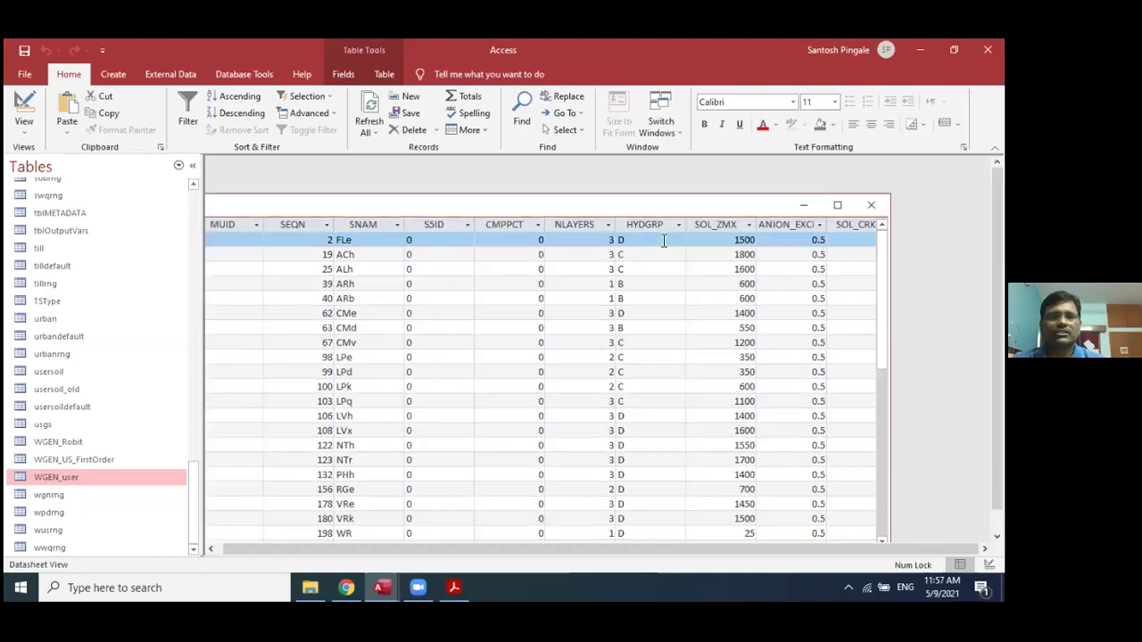
{"action": "left_click", "coordinate": [866, 204]}
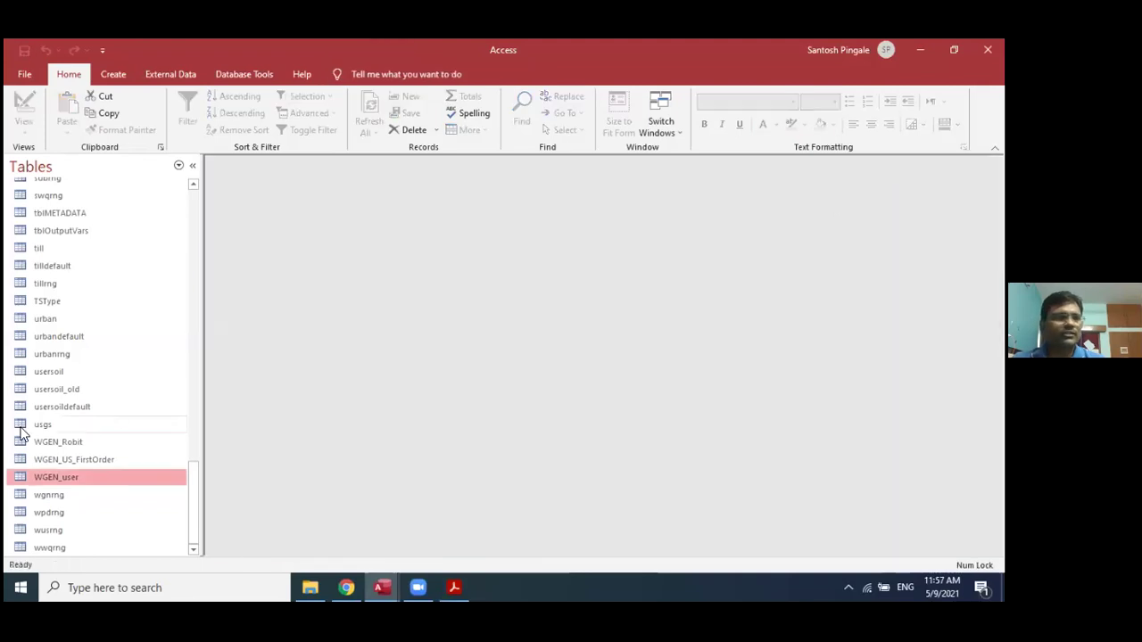
{"action": "double_click", "coordinate": [42, 476]}
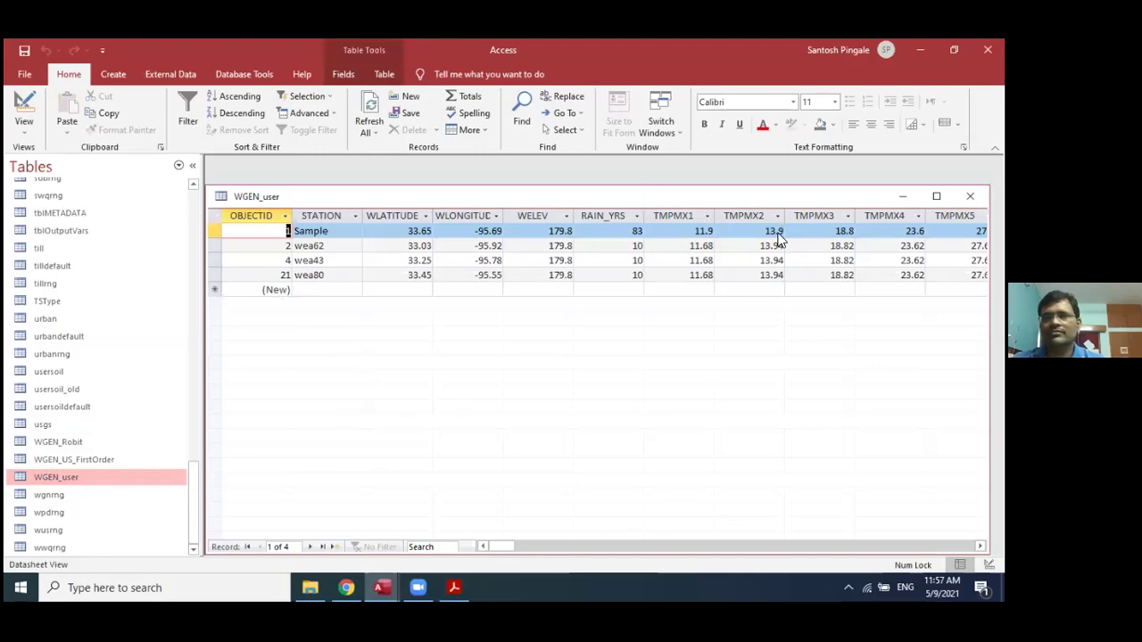
{"action": "key", "text": "ctrl+w"}
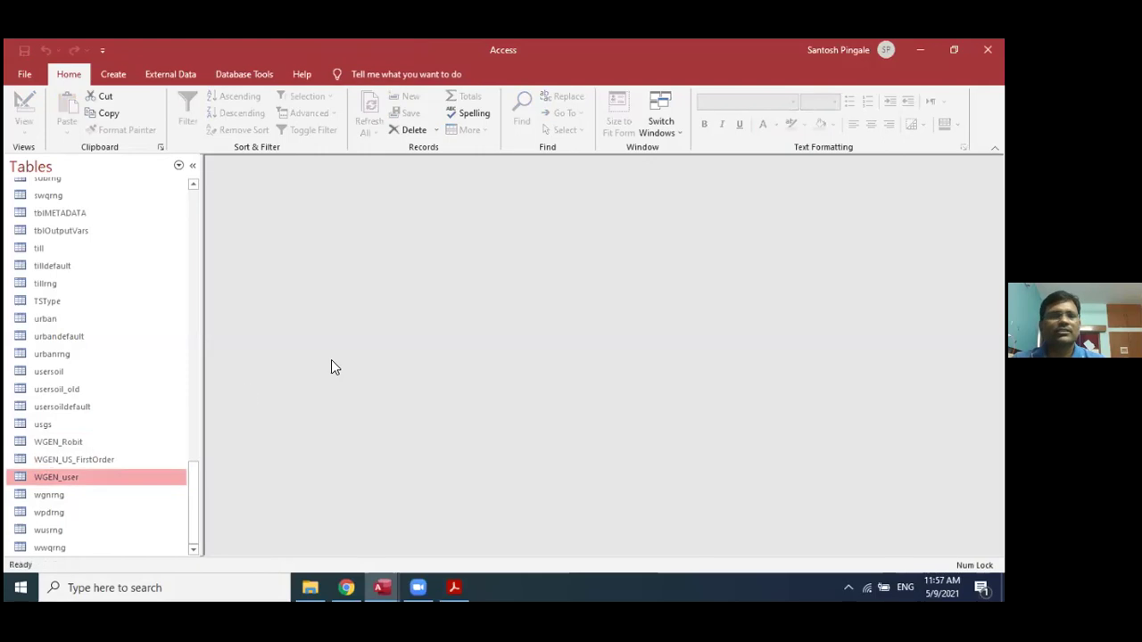
{"action": "key", "text": "alt+Tab"}
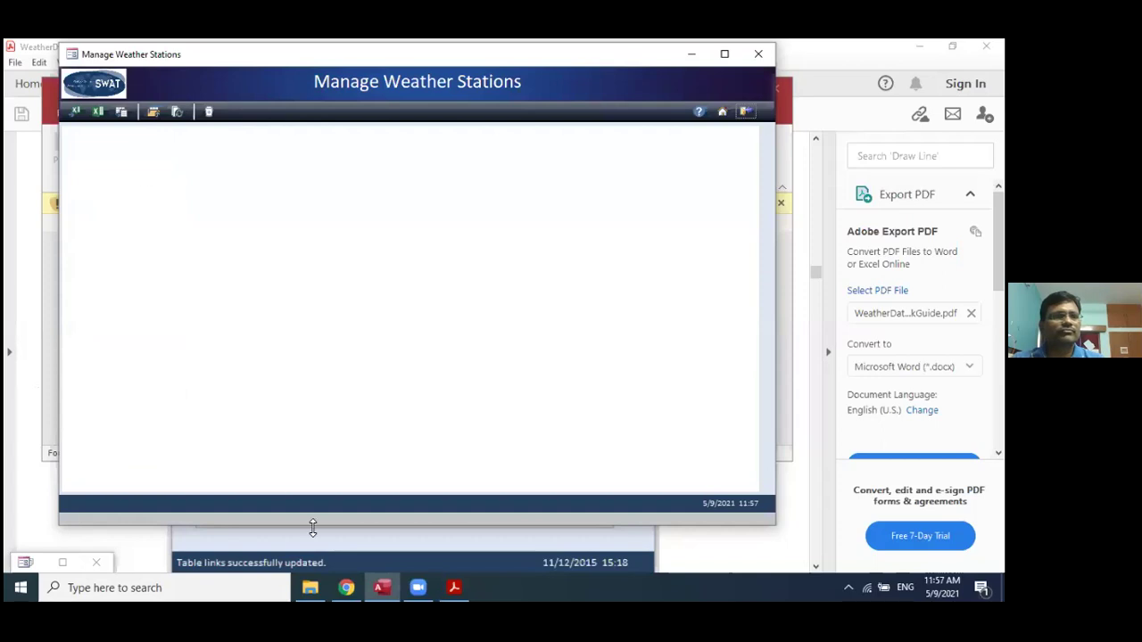
{"action": "left_click", "coordinate": [396, 586]}
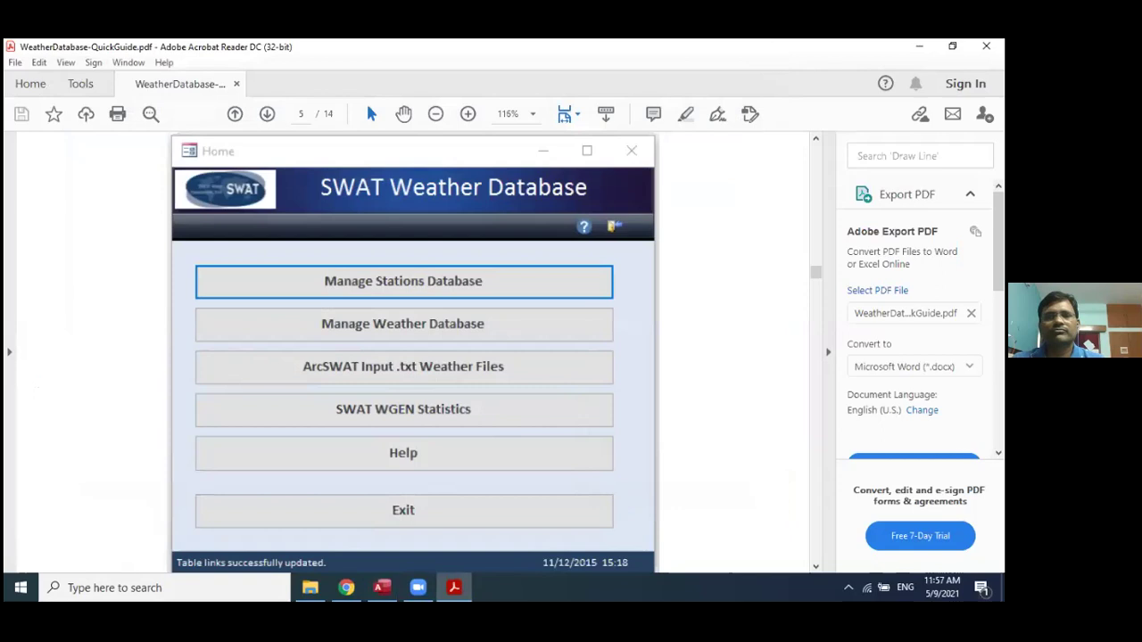
Close the PDF guide and move File Explorer up to the SWAT Hands-on folder.
{"action": "key", "text": "alt+F4"}
{"action": "left_click", "coordinate": [532, 155]}
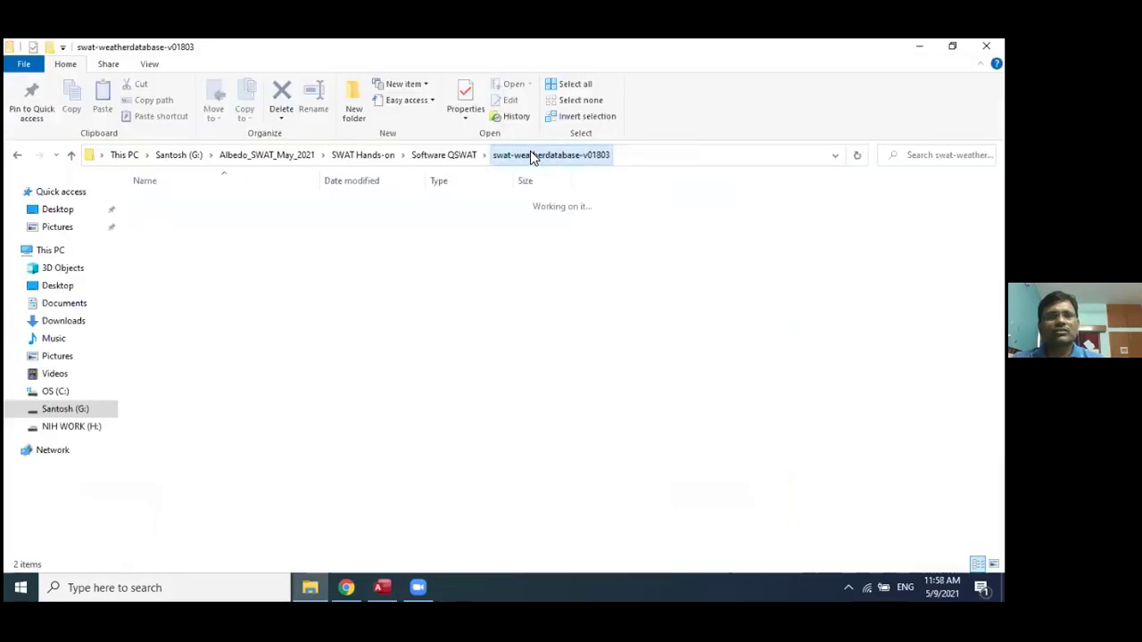
{"action": "left_click", "coordinate": [446, 156]}
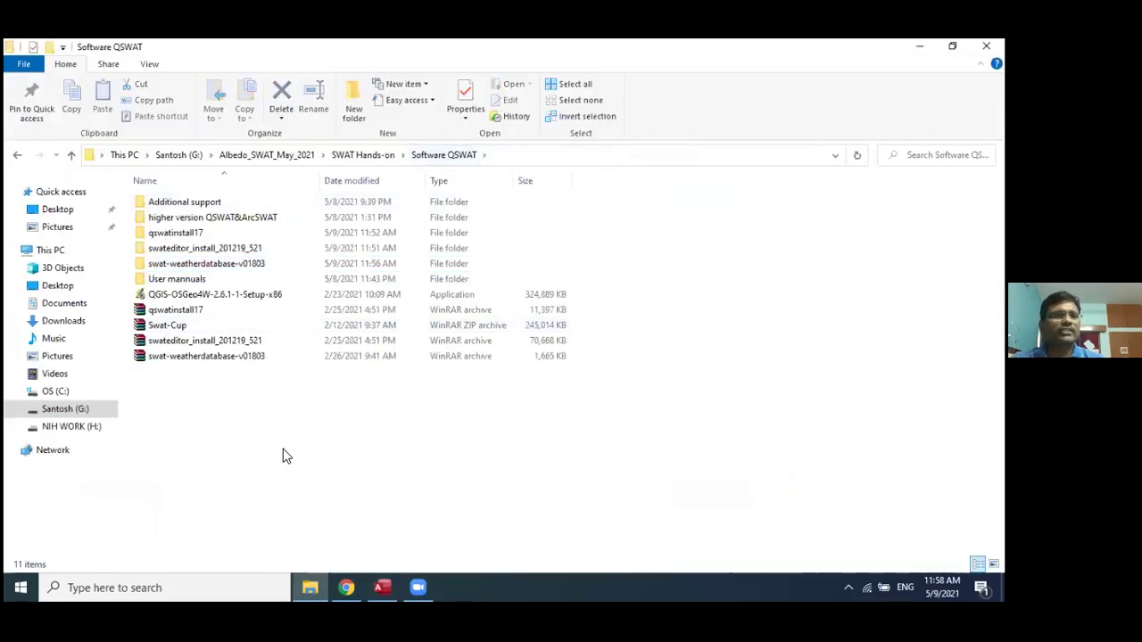
{"action": "left_click", "coordinate": [361, 156]}
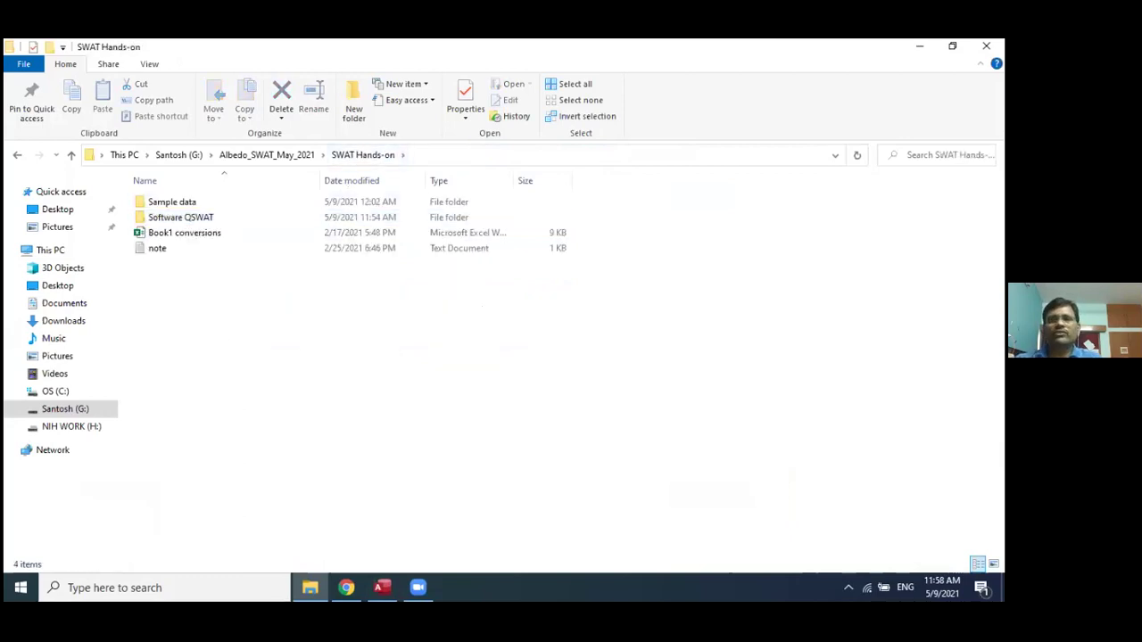
Show the Windows desktop with Win+D and refresh it.
{"action": "key", "text": "super+d"}
{"action": "right_click", "coordinate": [340, 287]}
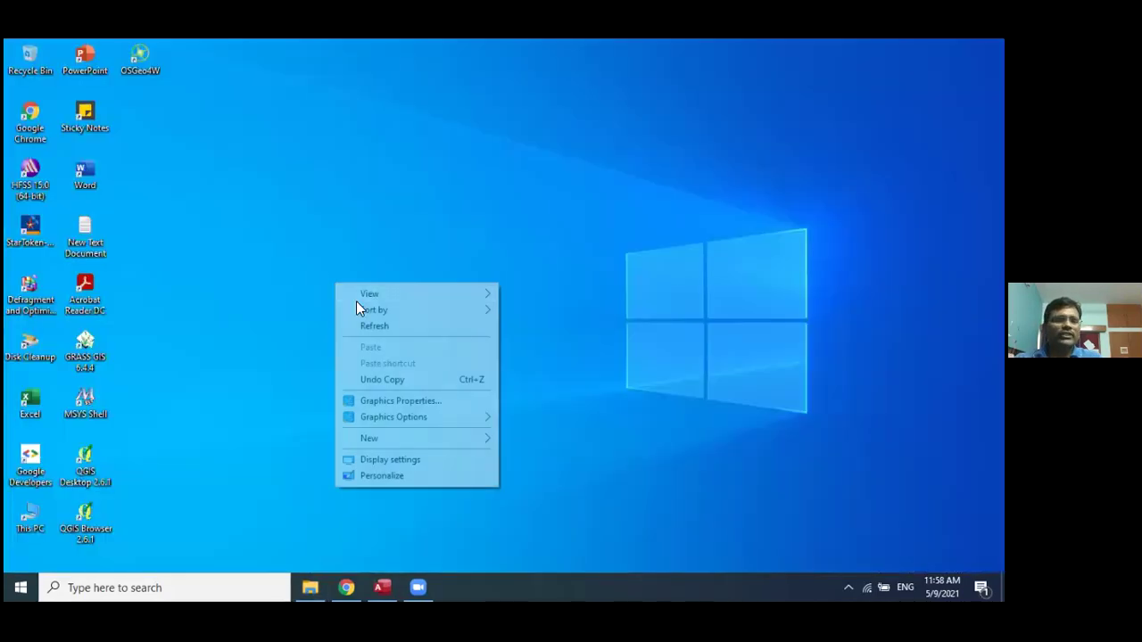
{"action": "left_click", "coordinate": [370, 326]}
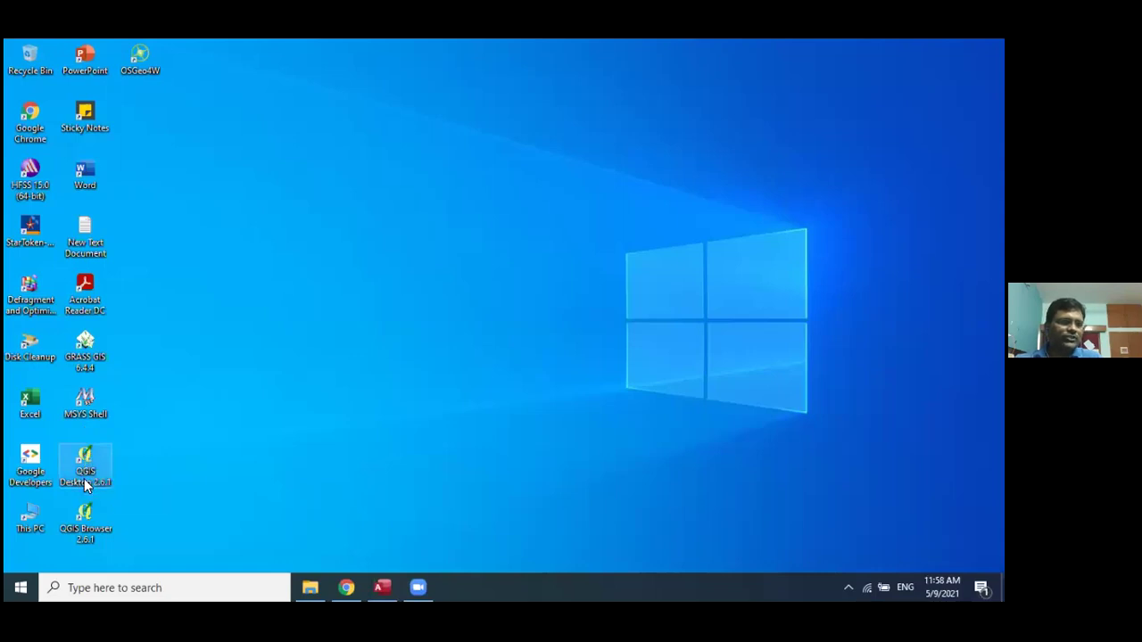
Launch QGIS Desktop 2.6.1, close the MetaSearch plugin error, and refresh the desktop.
{"action": "double_click", "coordinate": [84, 478]}
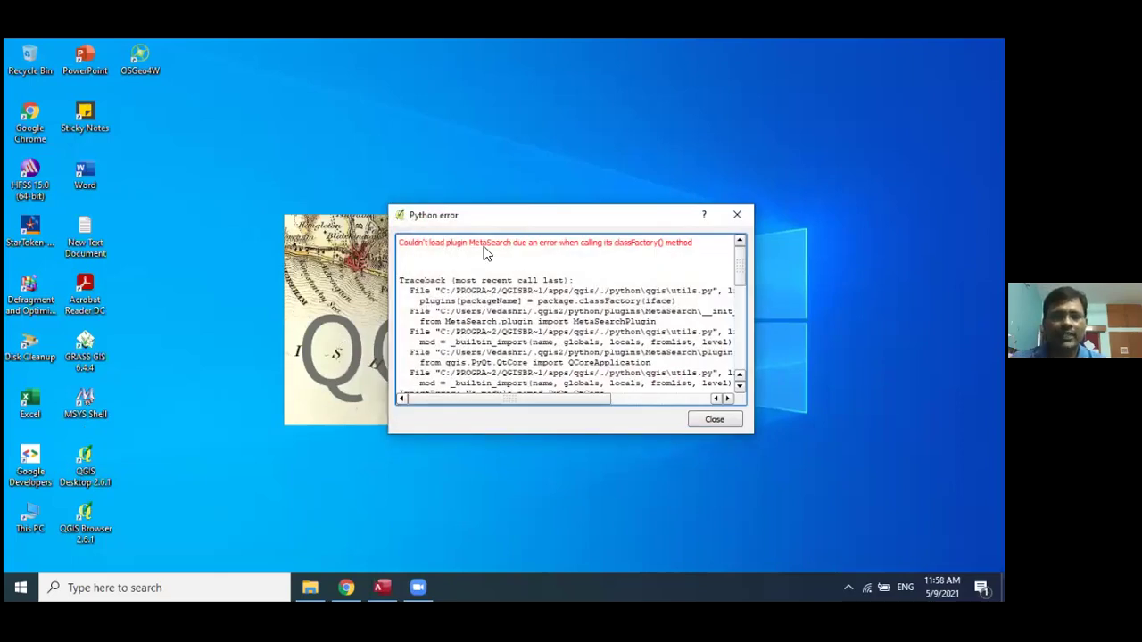
{"action": "left_click", "coordinate": [723, 422]}
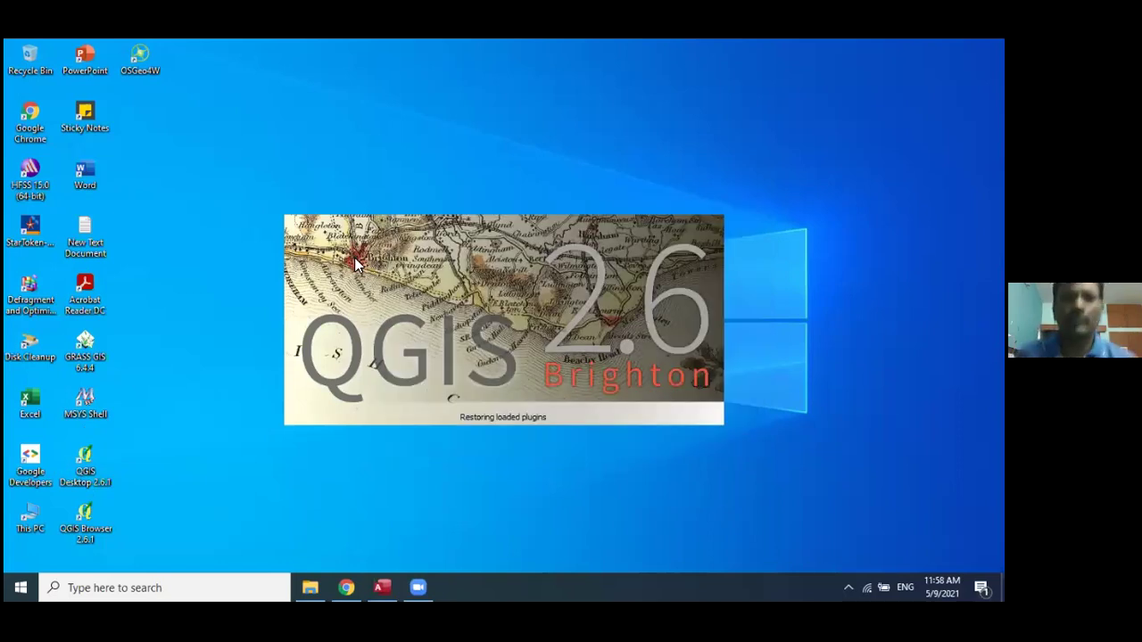
{"action": "right_click", "coordinate": [172, 179]}
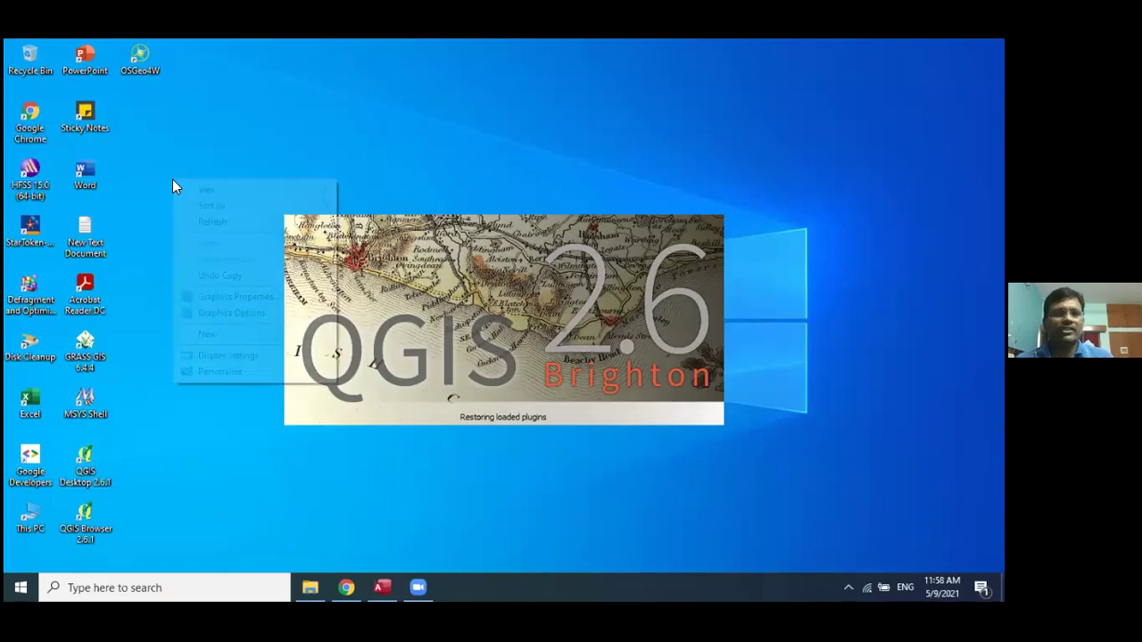
{"action": "left_click", "coordinate": [207, 222]}
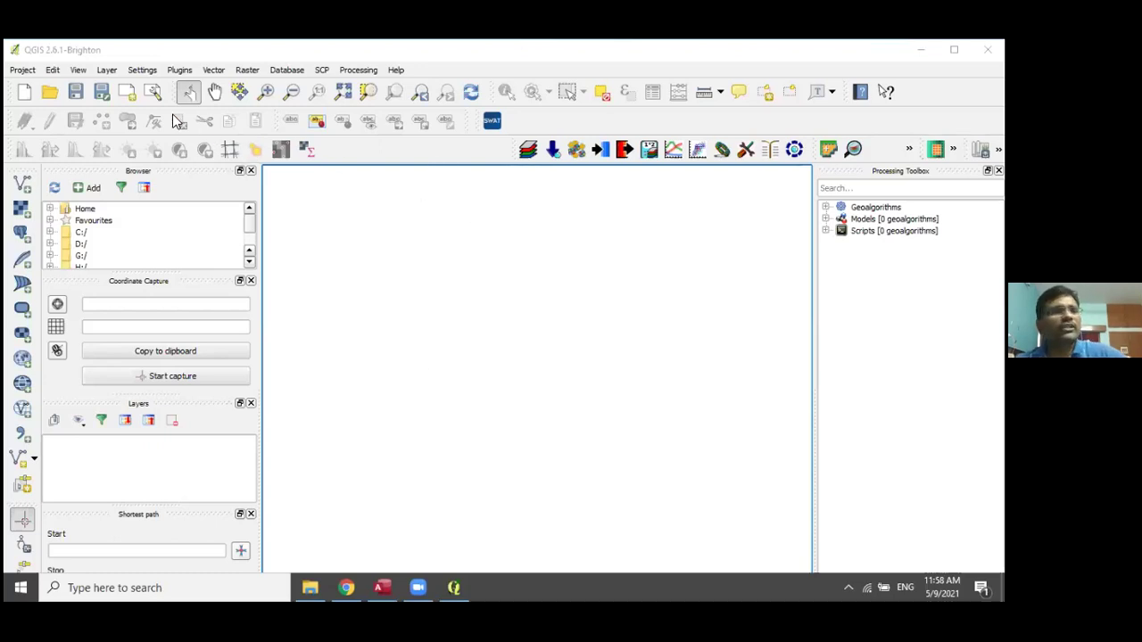
Search the plugin manager for 'qSW', confirm QSWAT version 1.7 is installed, then close it.
{"action": "left_click", "coordinate": [177, 75]}
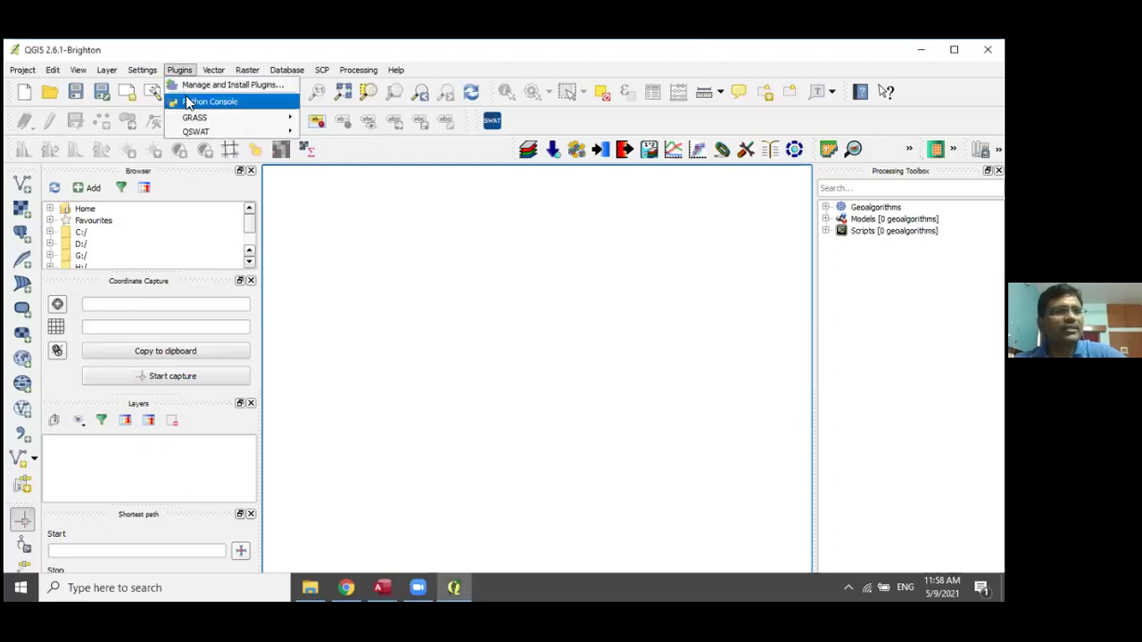
{"action": "left_click", "coordinate": [207, 90]}
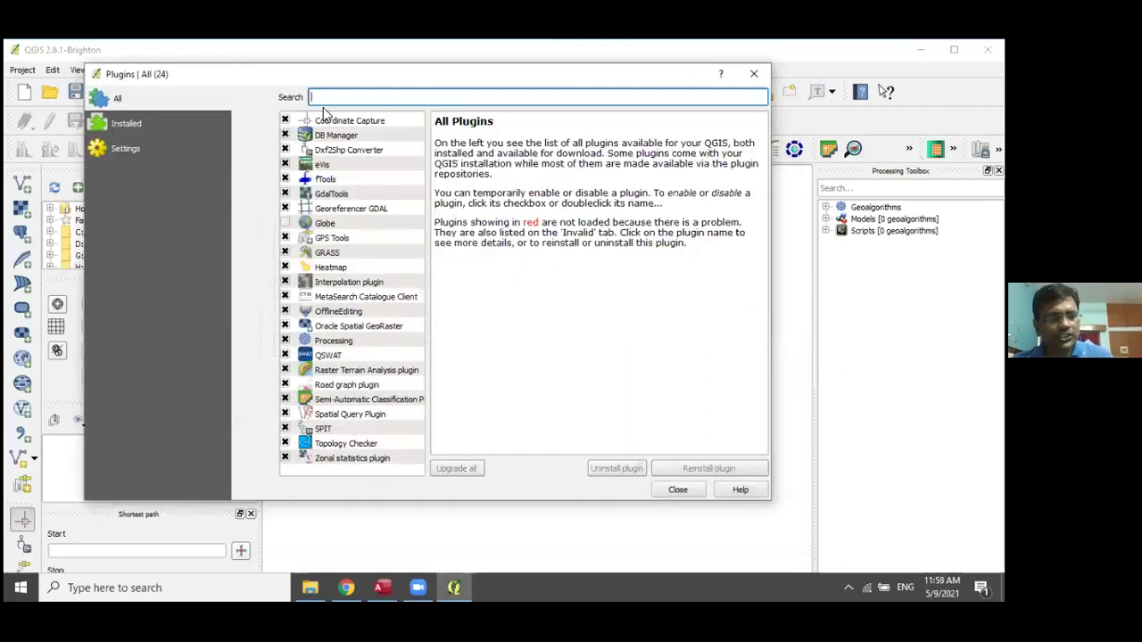
{"action": "type", "text": "q"}
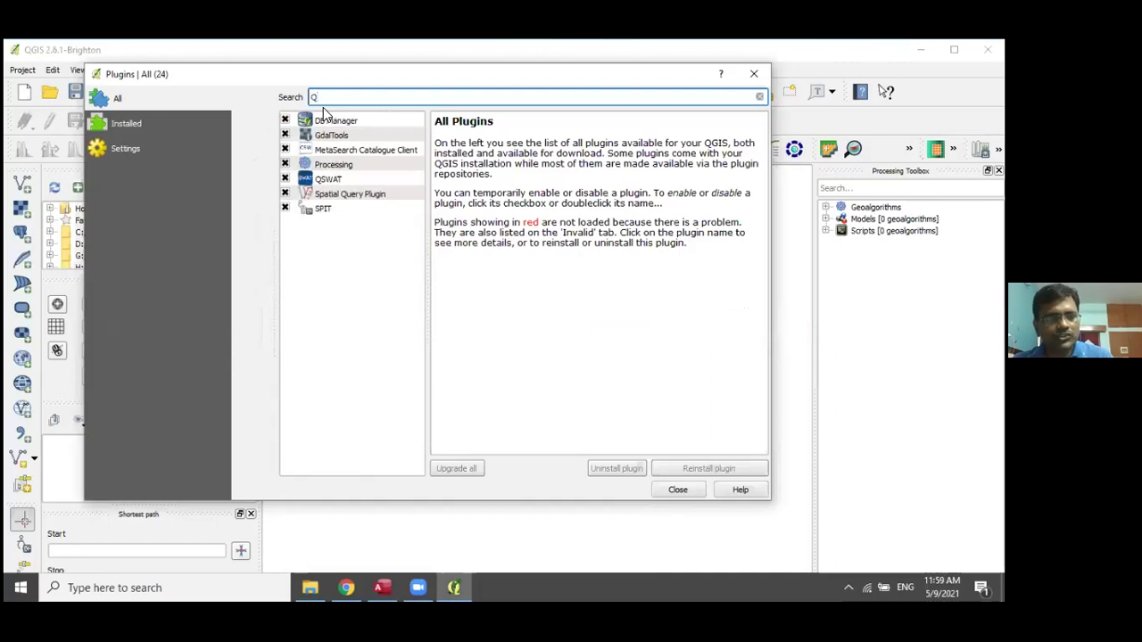
{"action": "type", "text": "SW"}
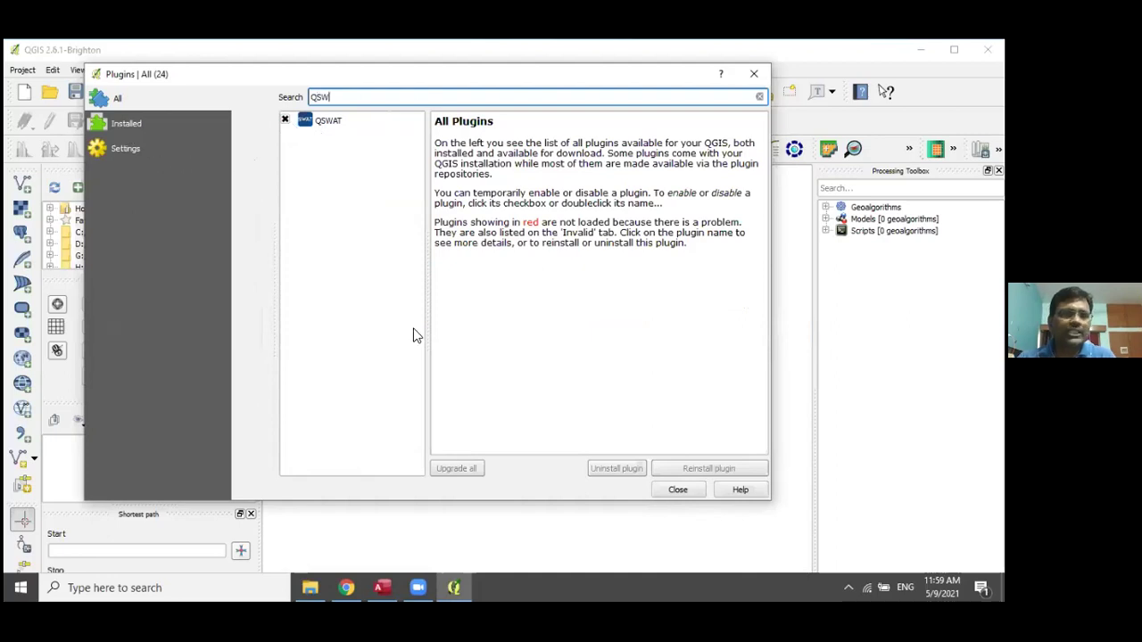
{"action": "key", "text": "Tab"}
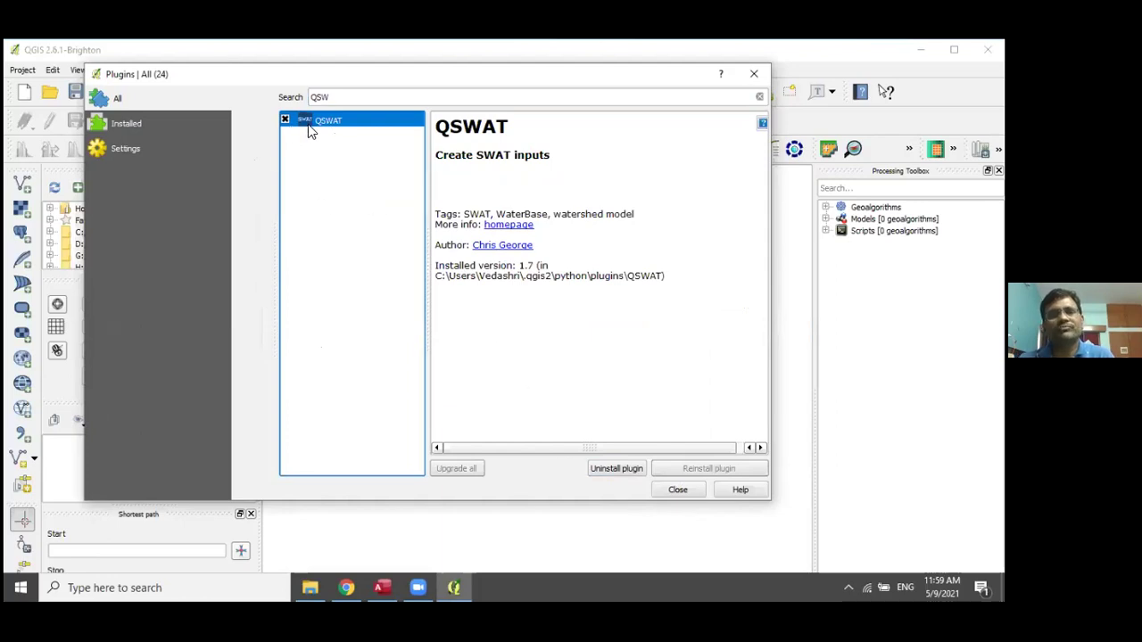
{"action": "left_click", "coordinate": [691, 496]}
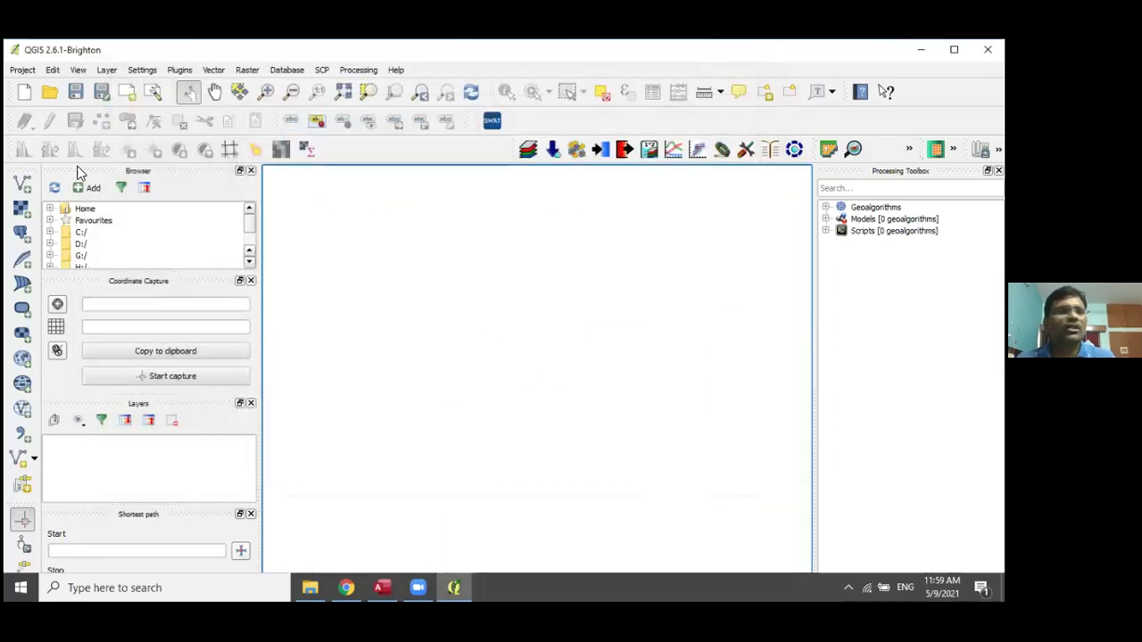
Launch QSWAT 1.7, nudge its start window aside, and switch to the SWAT Hands-on folder window.
{"action": "left_click", "coordinate": [490, 124]}
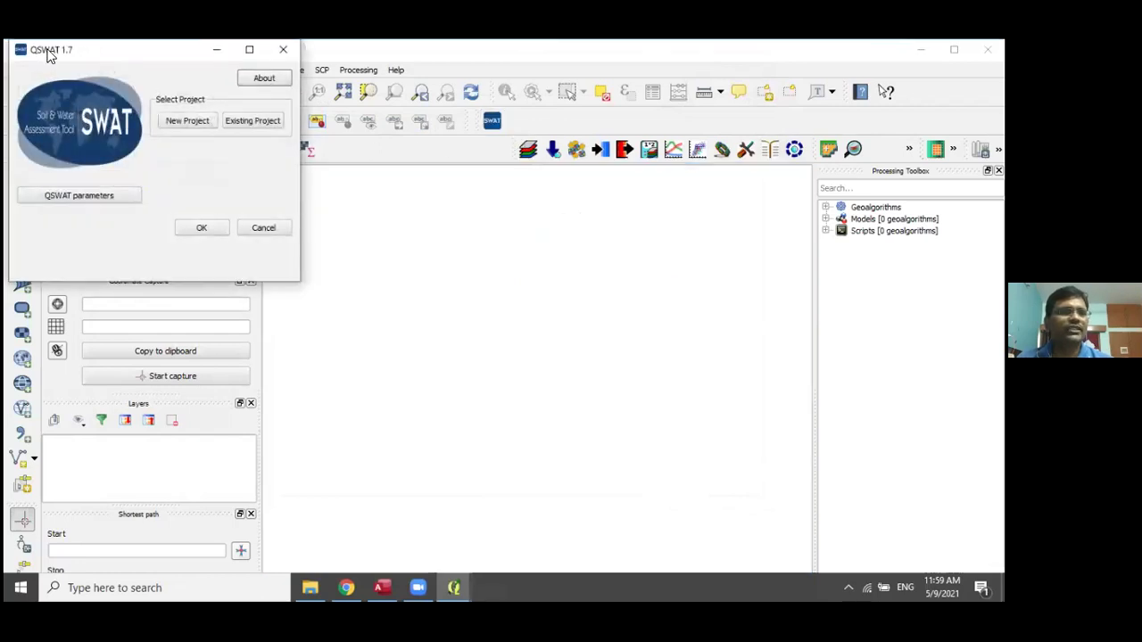
{"action": "left_click_drag", "start_coordinate": [53, 49], "coordinate": [111, 169]}
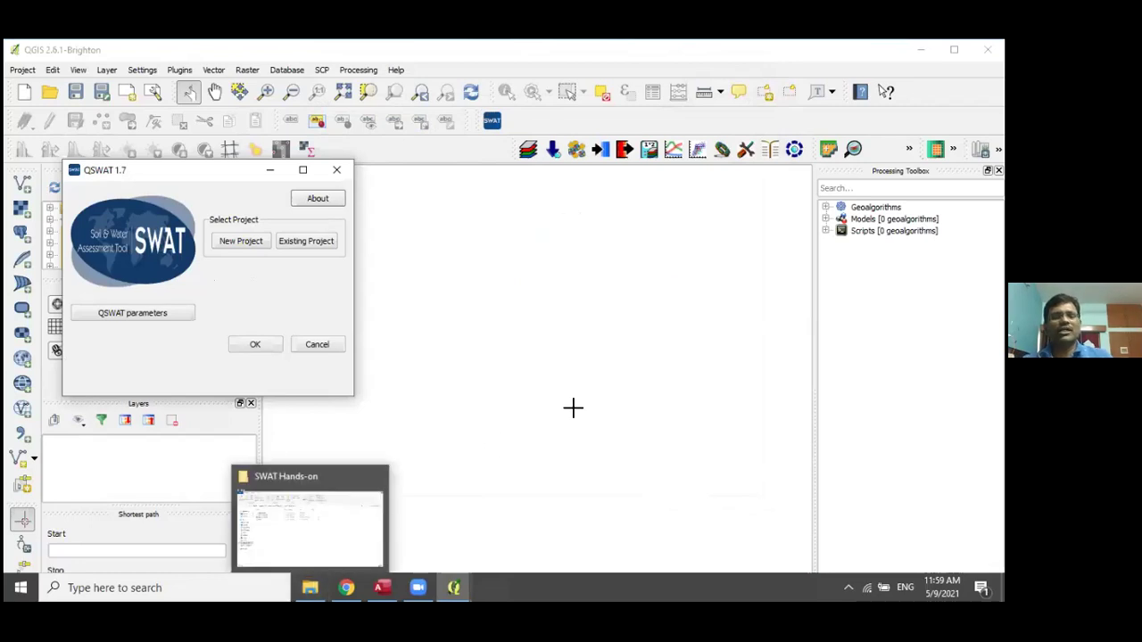
{"action": "mouse_move", "coordinate": [309, 587]}
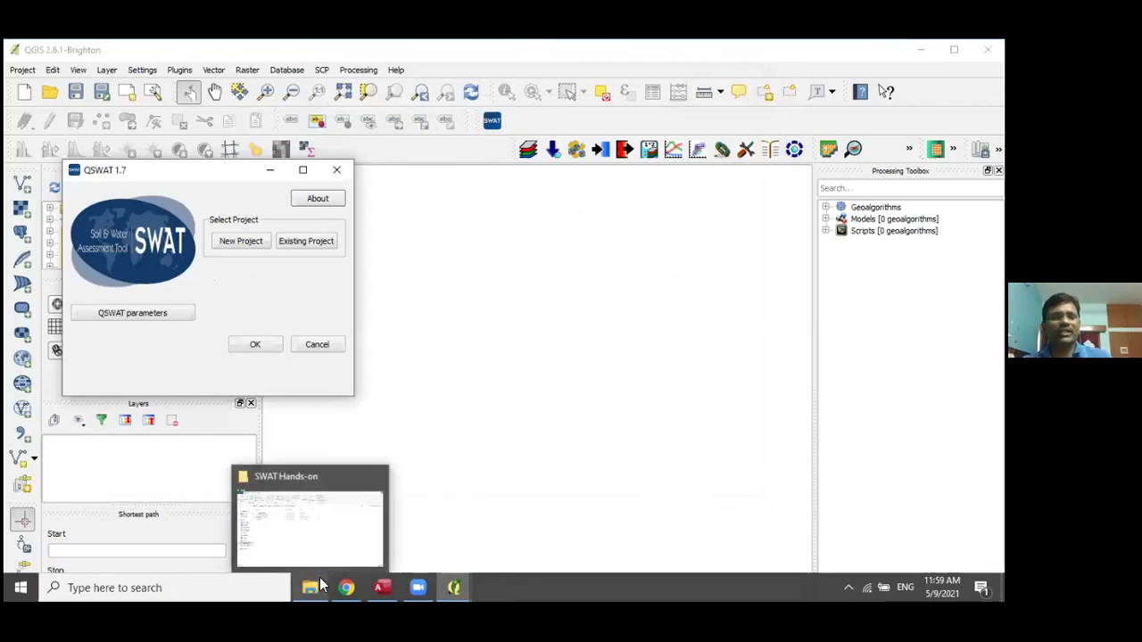
{"action": "left_click", "coordinate": [305, 548]}
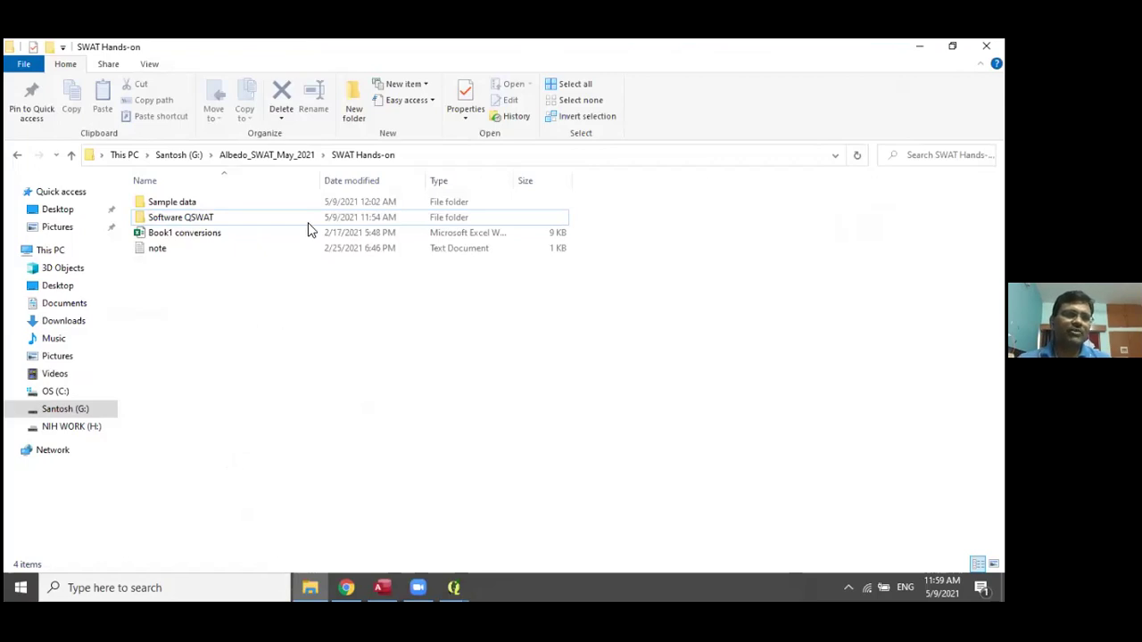
Go up to Albedo_SWAT_May_2021 and open the ExampleDataset folder.
{"action": "left_click", "coordinate": [268, 154]}
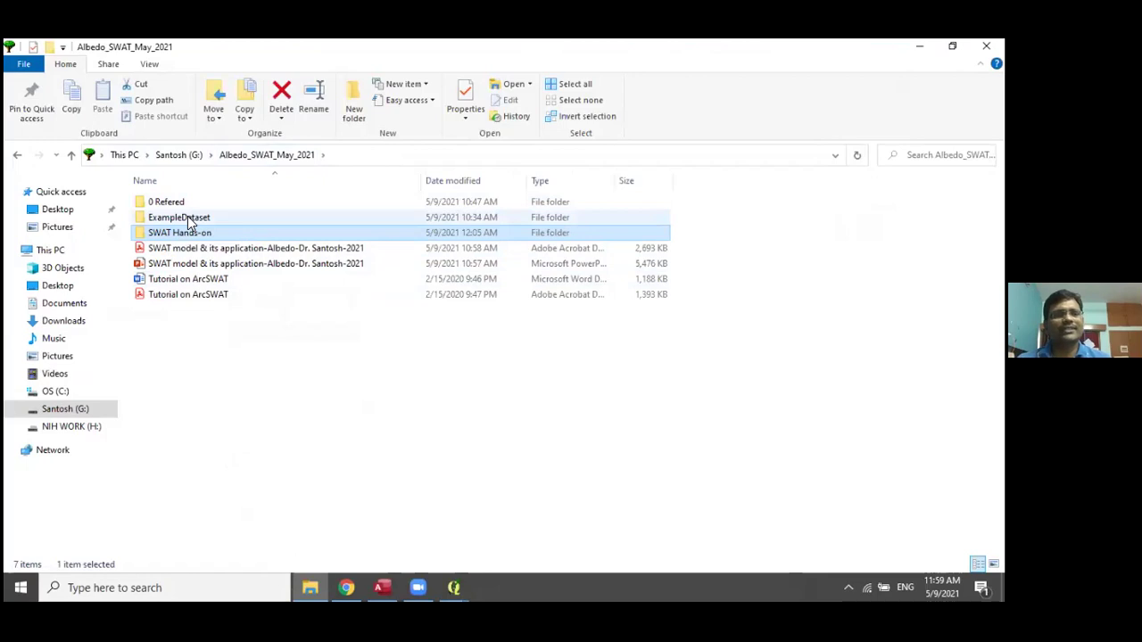
{"action": "left_click", "coordinate": [190, 219]}
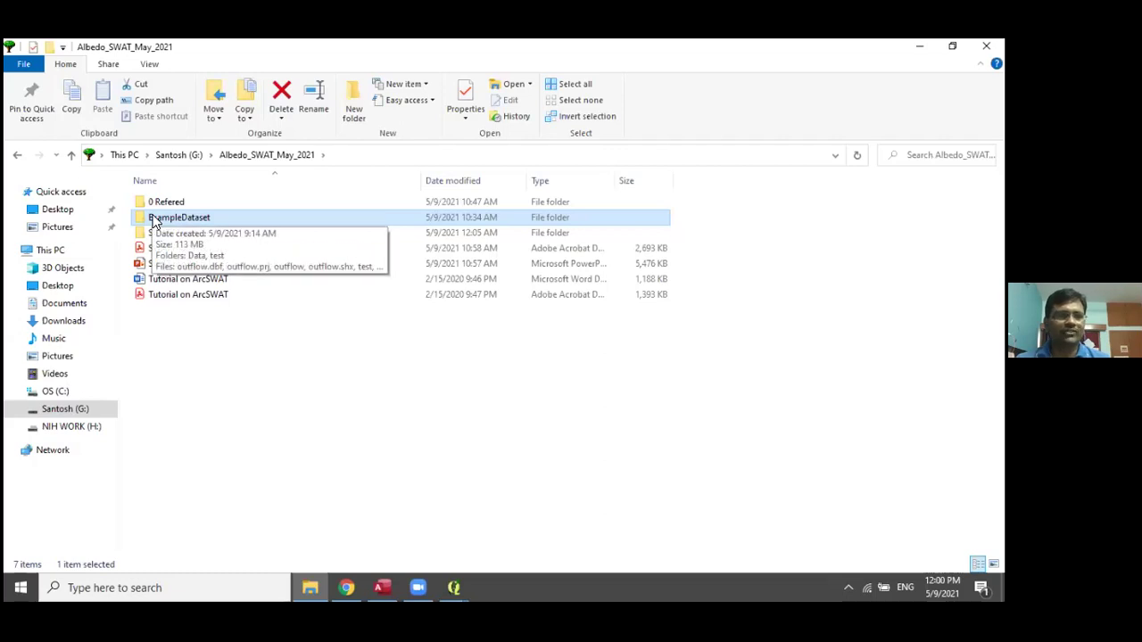
{"action": "left_click", "coordinate": [204, 401]}
{"action": "double_click", "coordinate": [160, 220]}
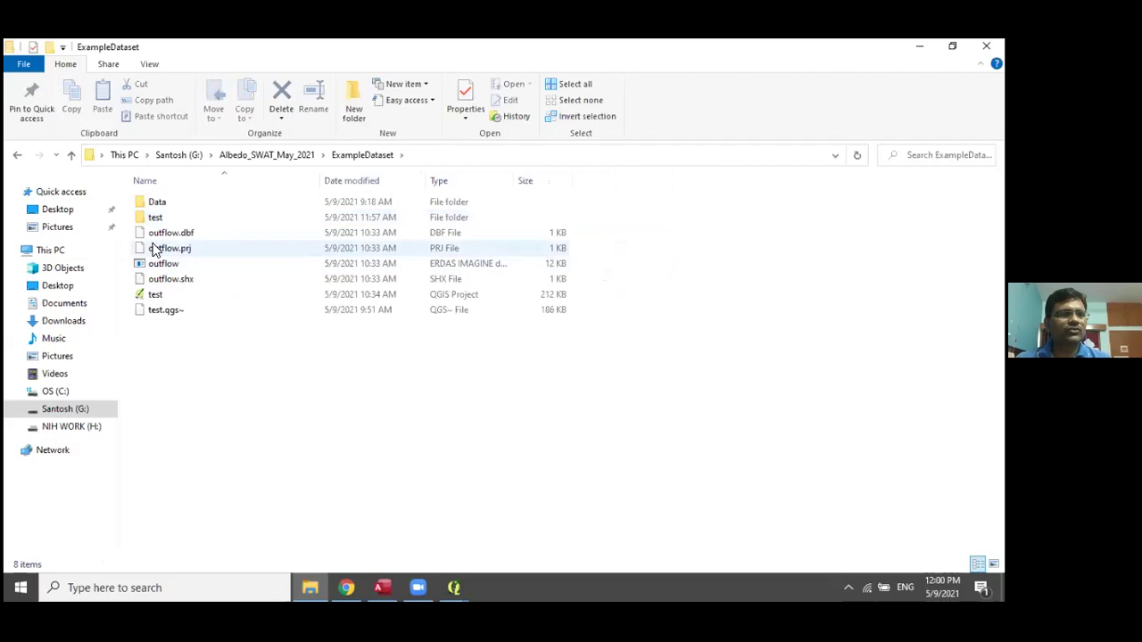
Permanently delete the seven items in ExampleDataset, keeping only the Data folder.
{"action": "left_click", "coordinate": [155, 218]}
{"action": "left_click_drag", "start_coordinate": [212, 378], "coordinate": [159, 217]}
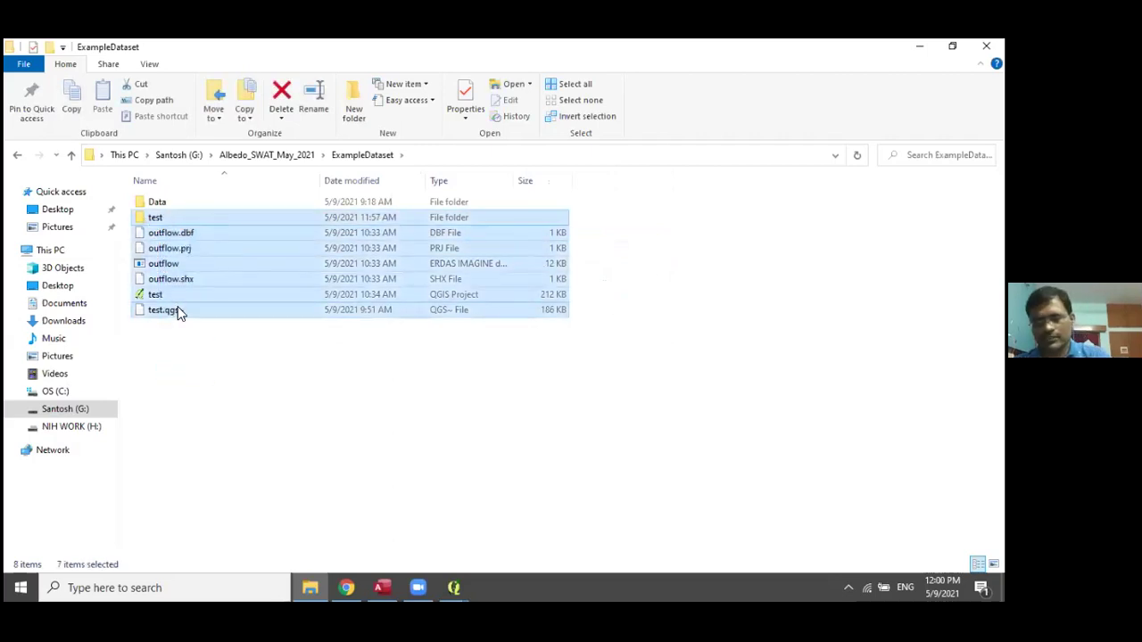
{"action": "key", "text": "shift+Delete"}
{"action": "left_click", "coordinate": [563, 325]}
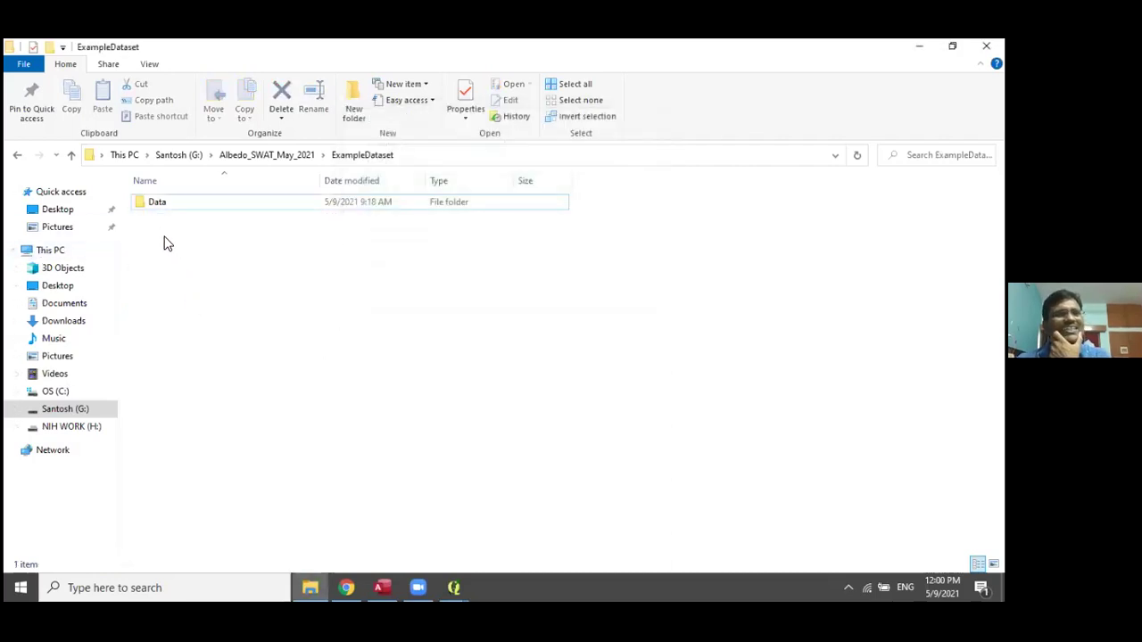
Open Data, then ClimateRobit, and view the pcpRobStation file as plain text in Notepad.
{"action": "double_click", "coordinate": [147, 204]}
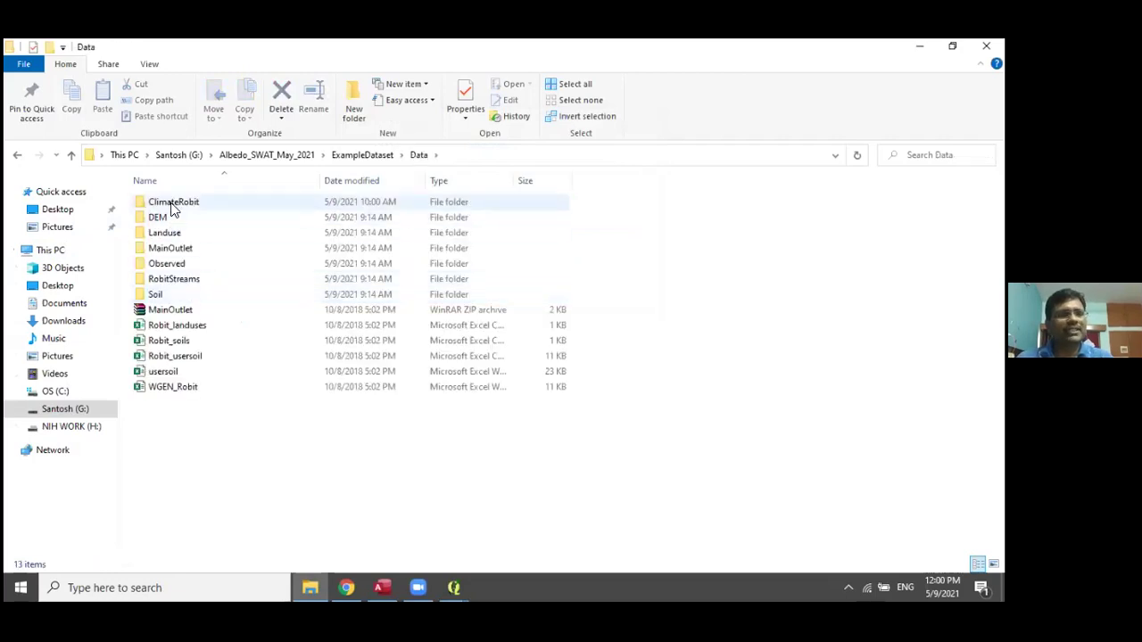
{"action": "left_click", "coordinate": [174, 205]}
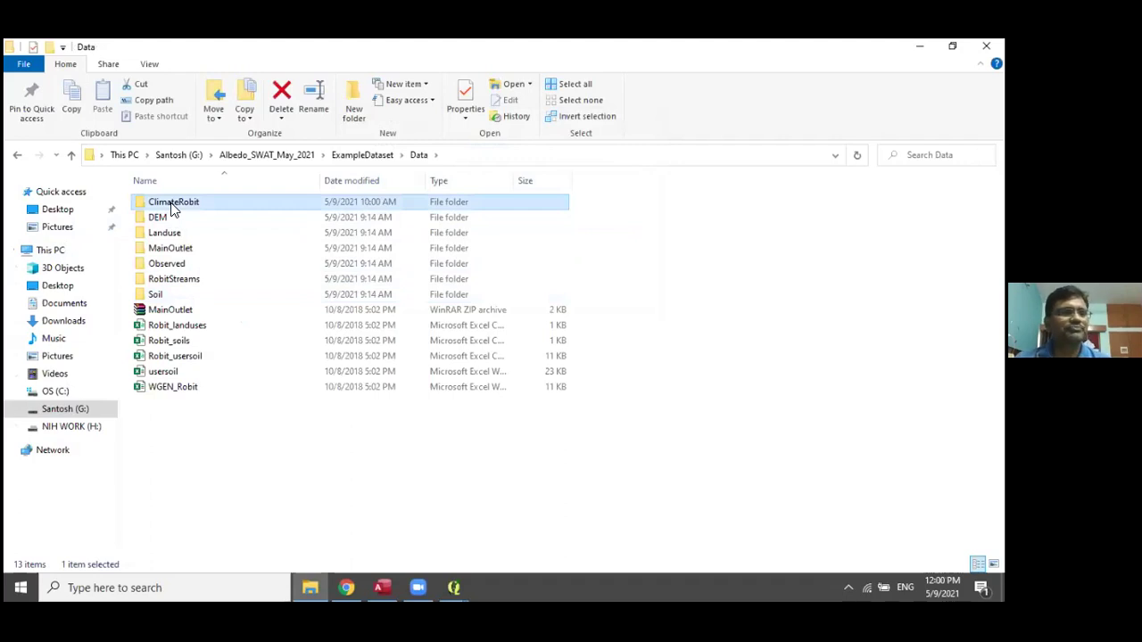
{"action": "mouse_move", "coordinate": [177, 204]}
{"action": "left_mouse_down"}
{"action": "mouse_move", "coordinate": [178, 222]}
{"action": "mouse_move", "coordinate": [156, 204]}
{"action": "left_mouse_up"}
{"action": "double_click", "coordinate": [157, 204]}
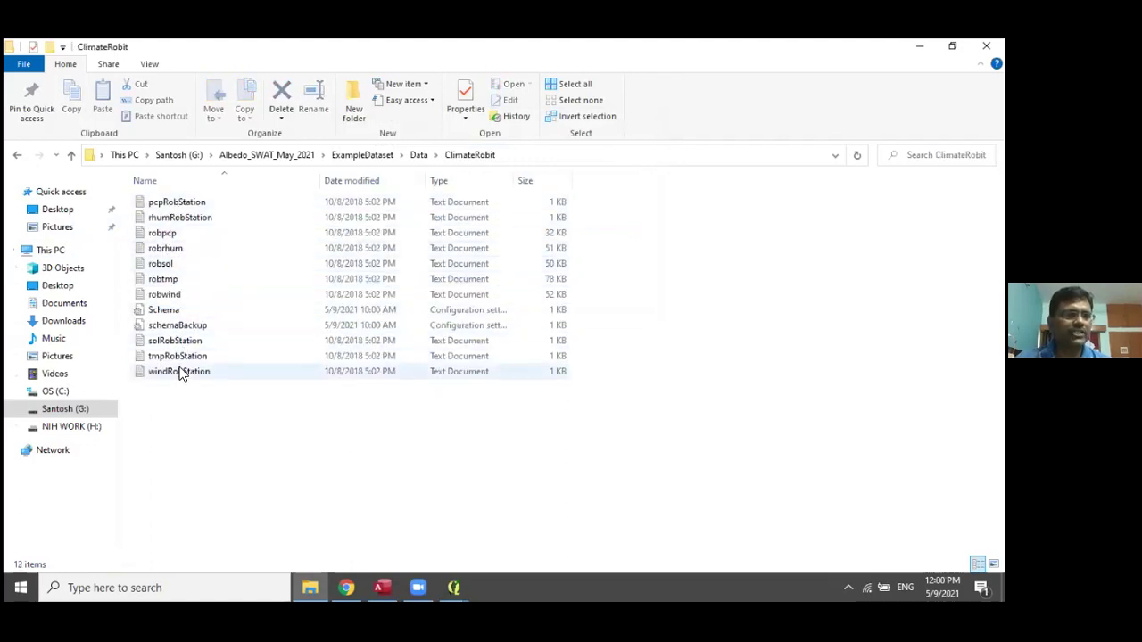
{"action": "left_click", "coordinate": [165, 205]}
{"action": "double_click", "coordinate": [170, 201]}
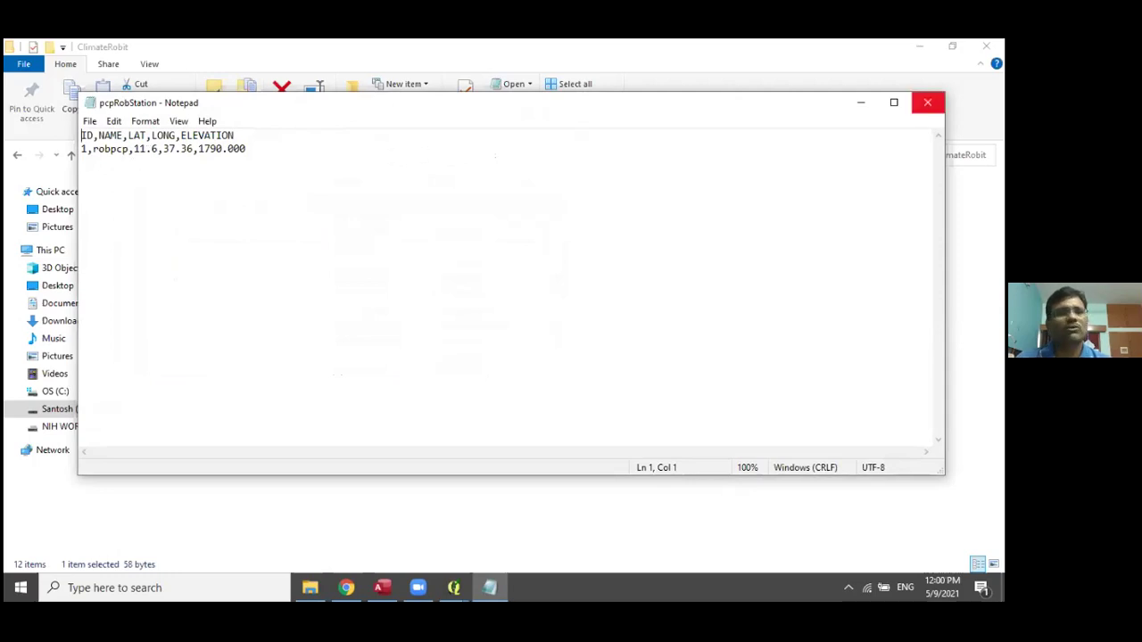
Close pcpRobStation and open the robpcp precipitation file in Notepad.
{"action": "left_click", "coordinate": [927, 103]}
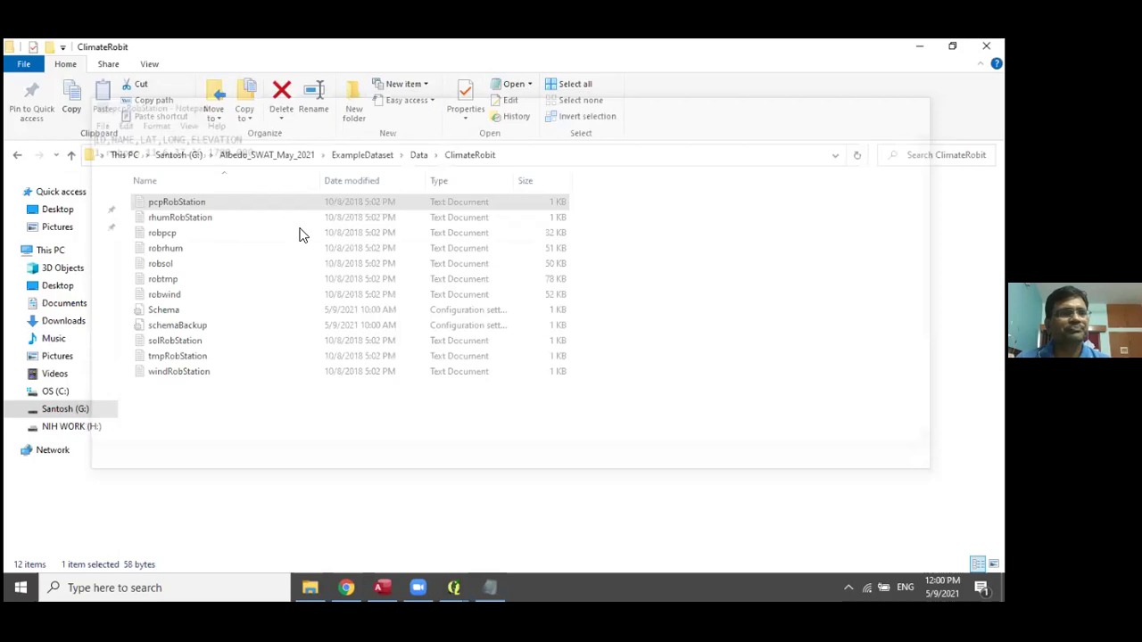
{"action": "left_click", "coordinate": [168, 237]}
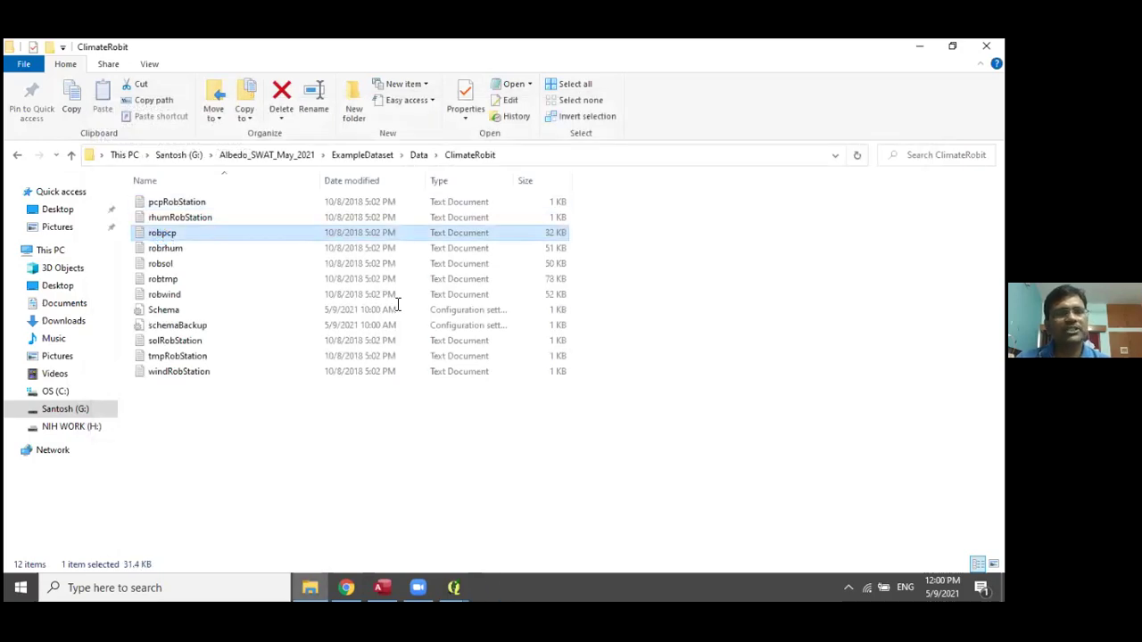
{"action": "double_click", "coordinate": [162, 234]}
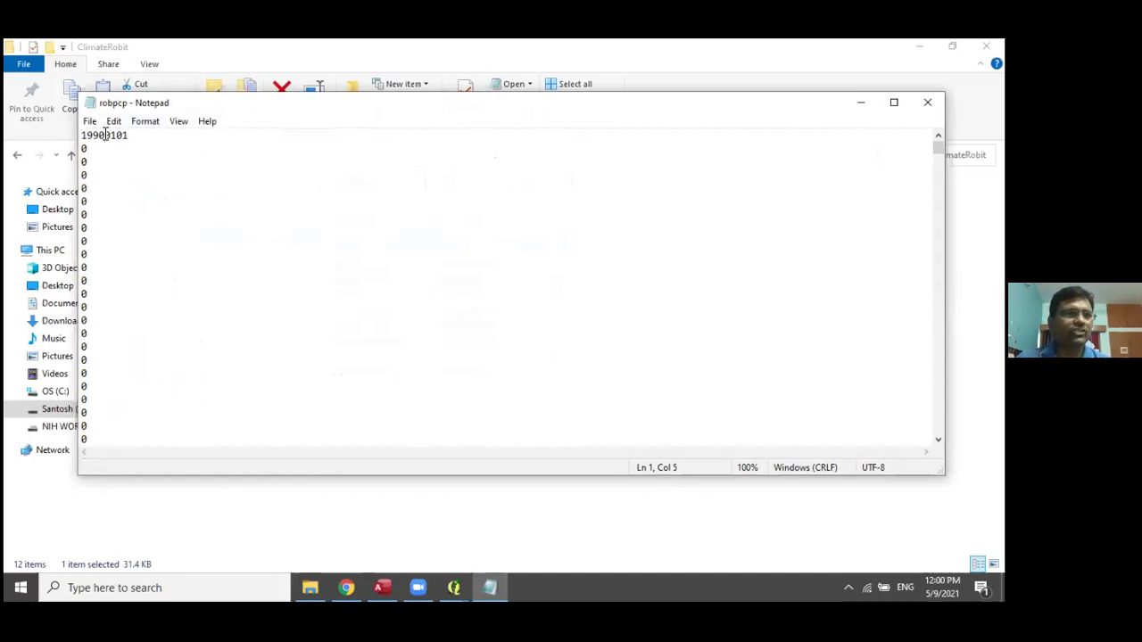
Review robpcp's 19900101 start date and daily values to the end, then close it.
{"action": "left_click", "coordinate": [138, 141]}
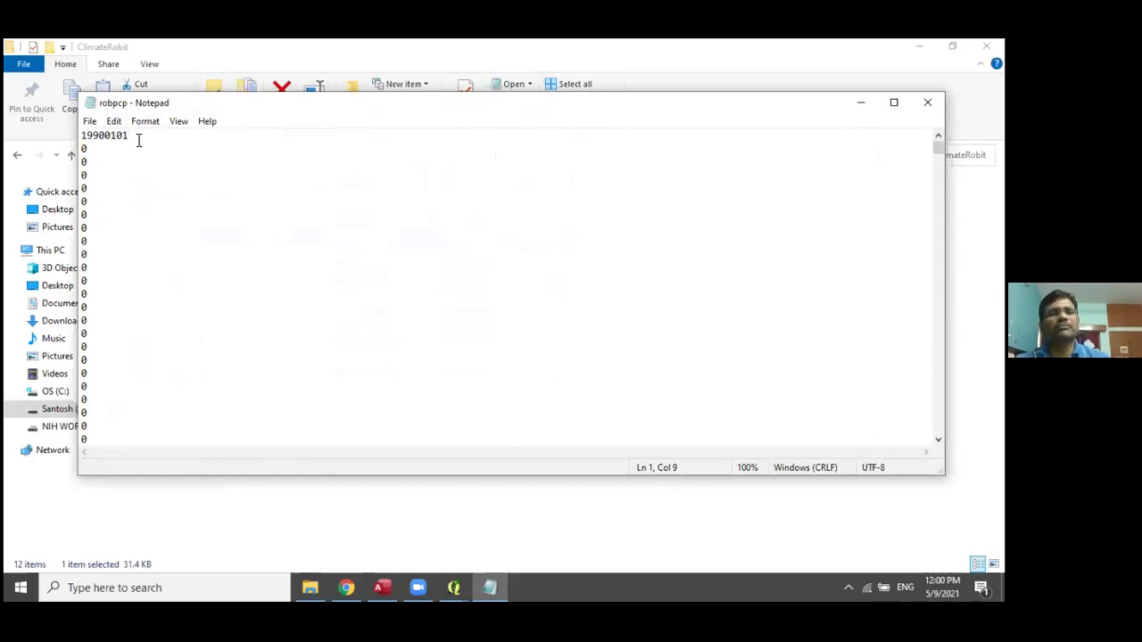
{"action": "left_click_drag", "start_coordinate": [131, 136], "coordinate": [81, 135]}
{"action": "left_click", "coordinate": [100, 159]}
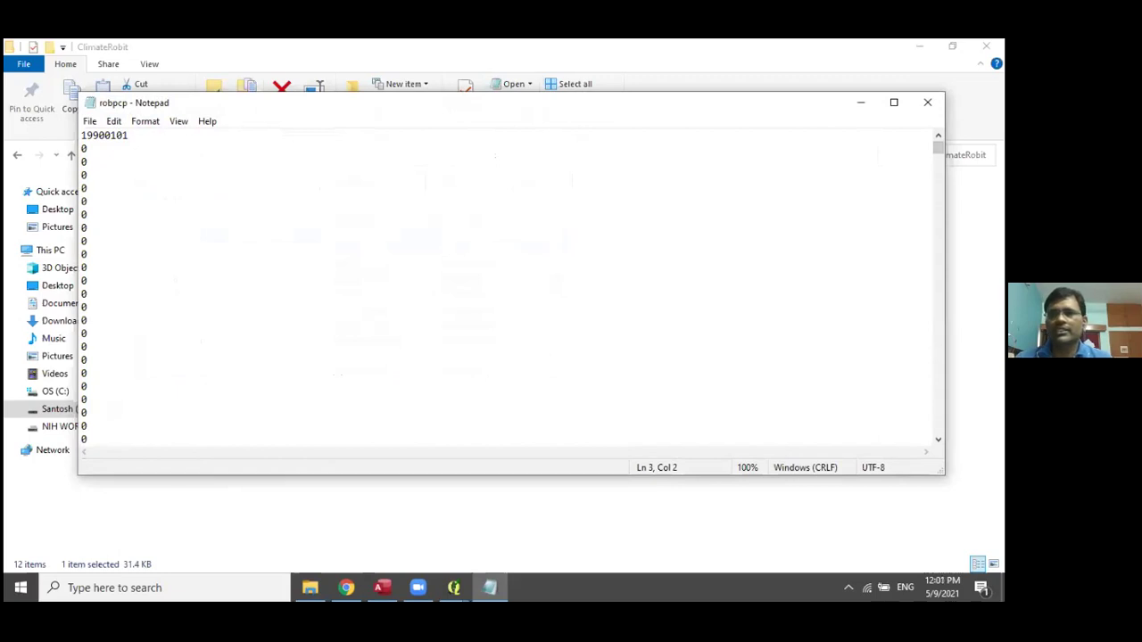
{"action": "left_click_drag", "start_coordinate": [938, 147], "coordinate": [938, 427]}
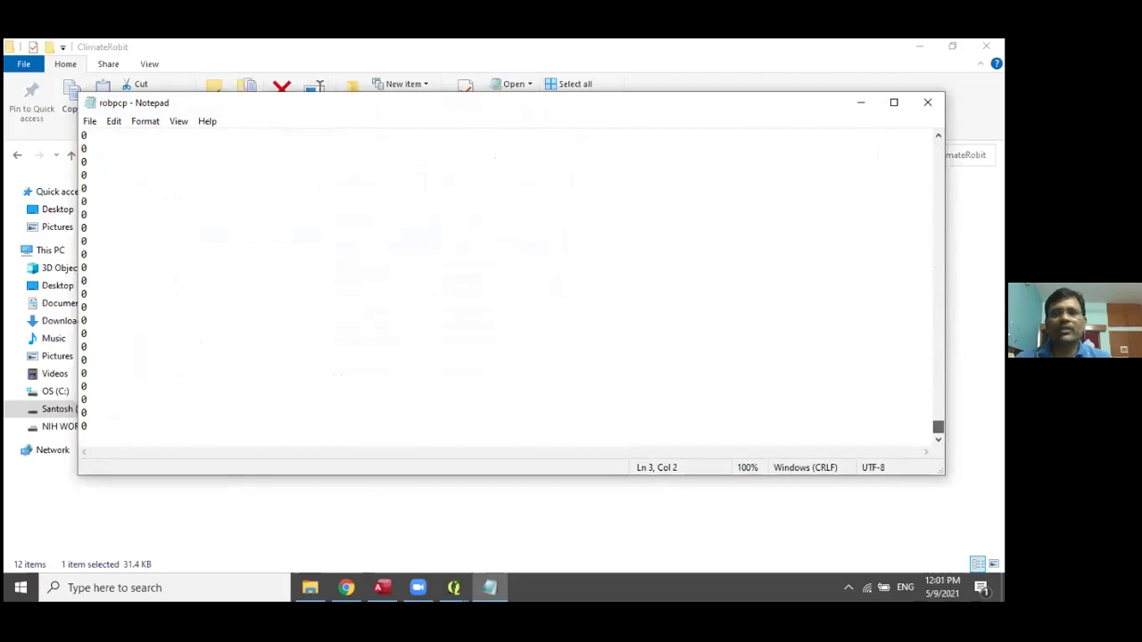
{"action": "left_click", "coordinate": [928, 101]}
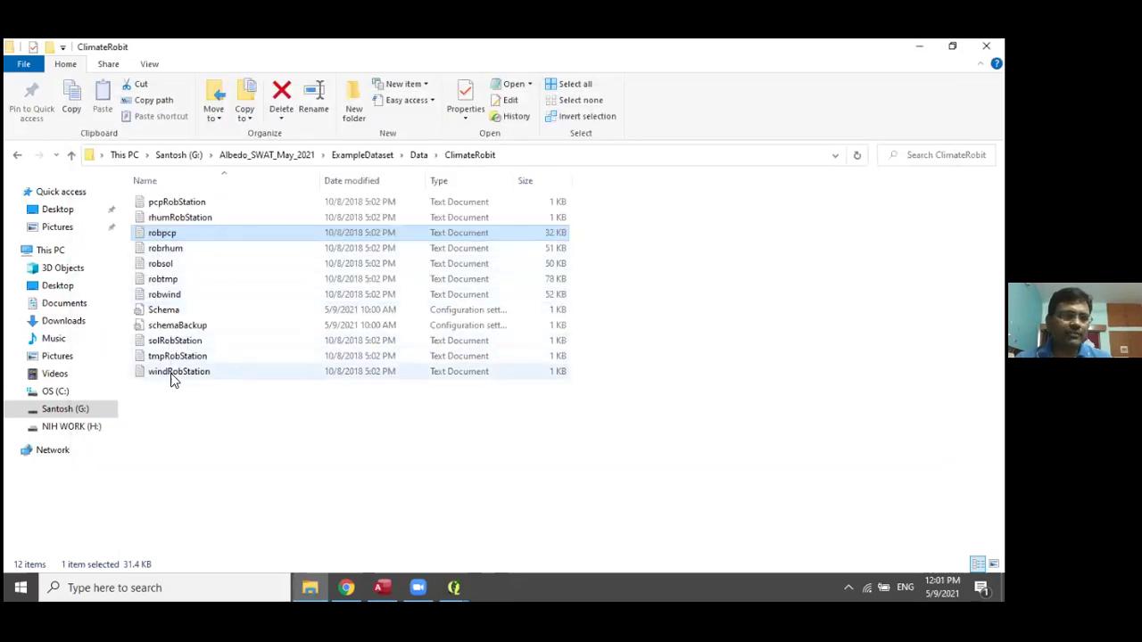
{"action": "left_click", "coordinate": [419, 155]}
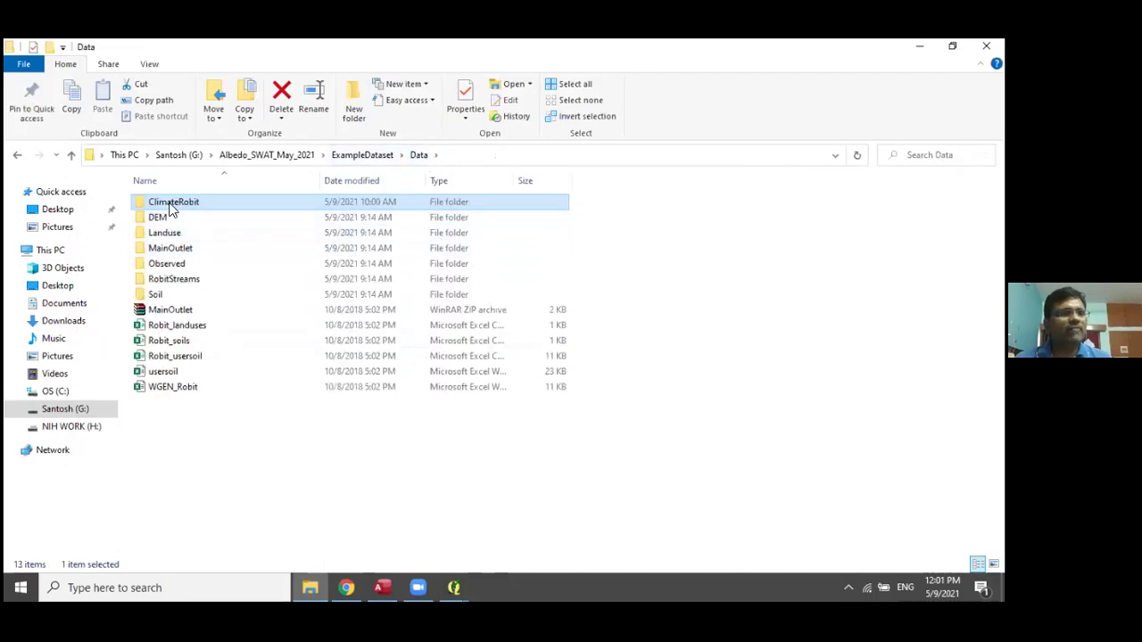
Browse the DEM folder's srtm_30m raster folder, then return to Data.
{"action": "double_click", "coordinate": [157, 218]}
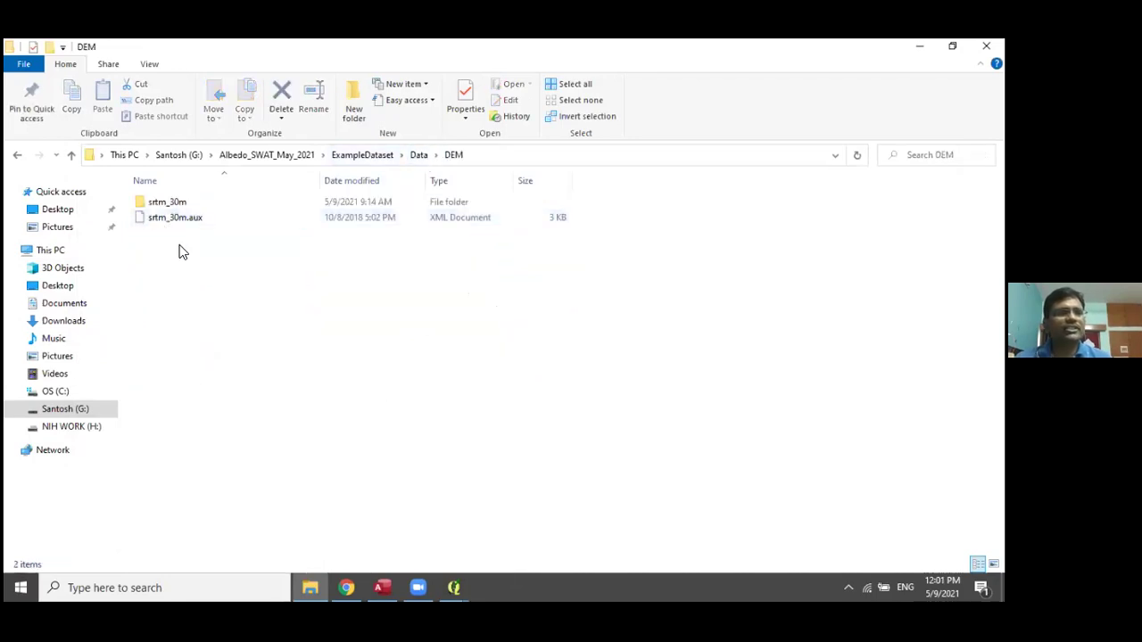
{"action": "left_click", "coordinate": [167, 205]}
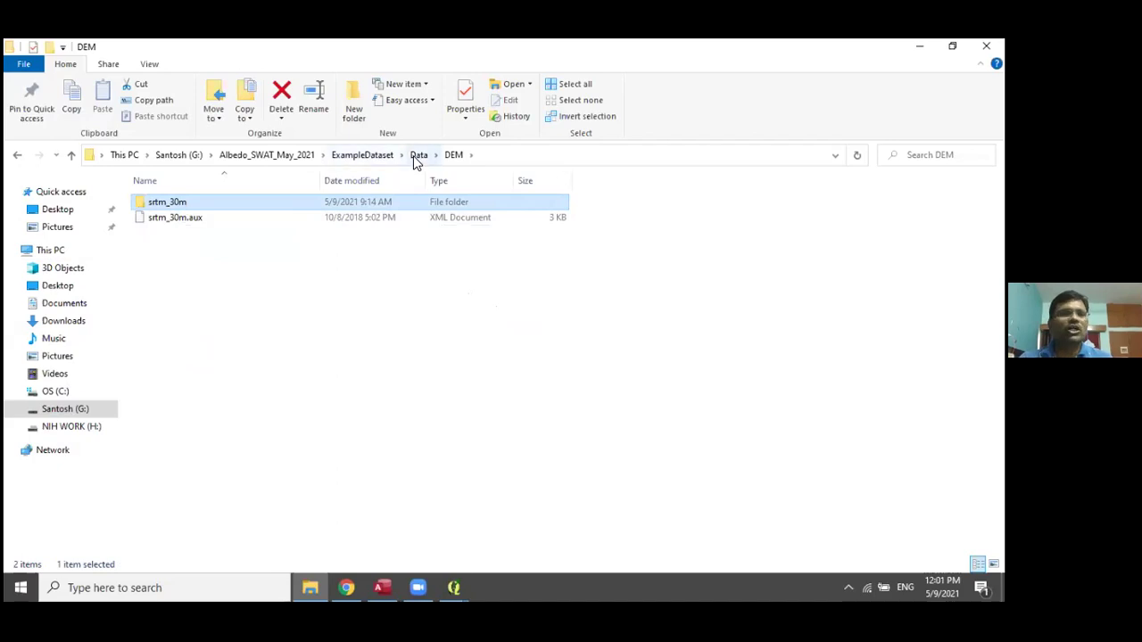
{"action": "double_click", "coordinate": [161, 204]}
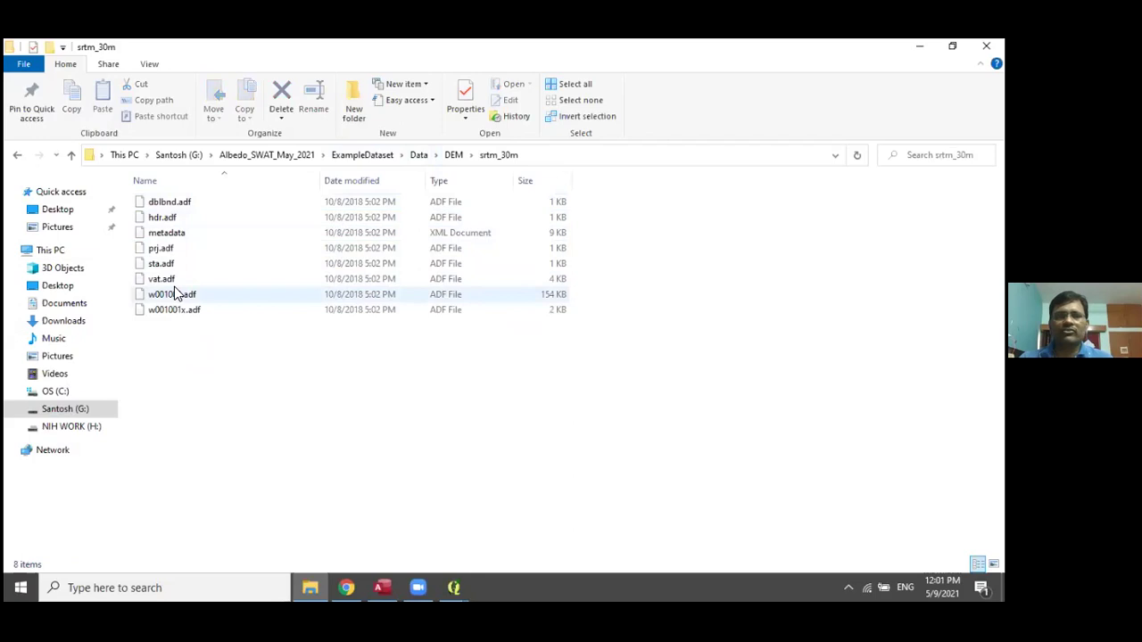
{"action": "left_click", "coordinate": [454, 155]}
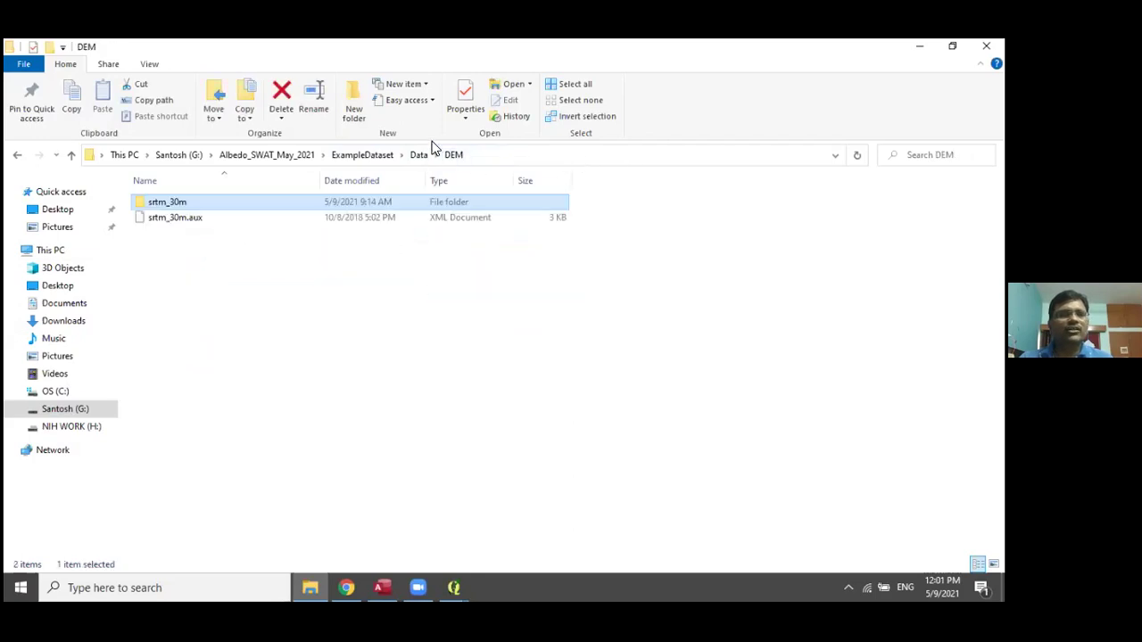
{"action": "left_click", "coordinate": [416, 155]}
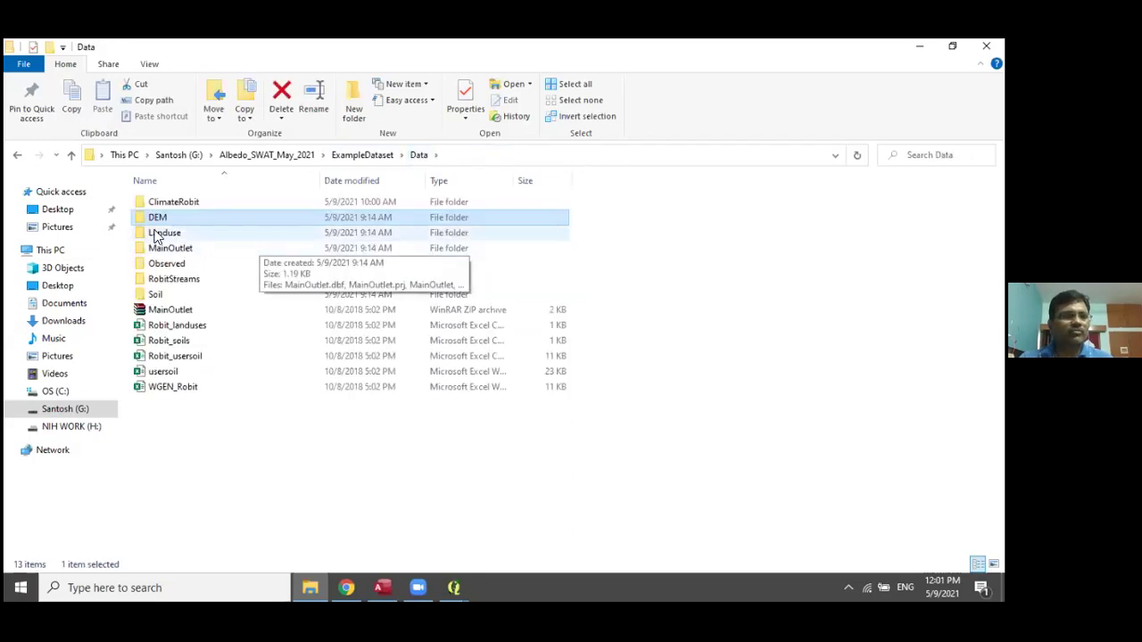
Browse the Landuse folder's roblandusenew raster folder, then return to Data.
{"action": "double_click", "coordinate": [153, 233]}
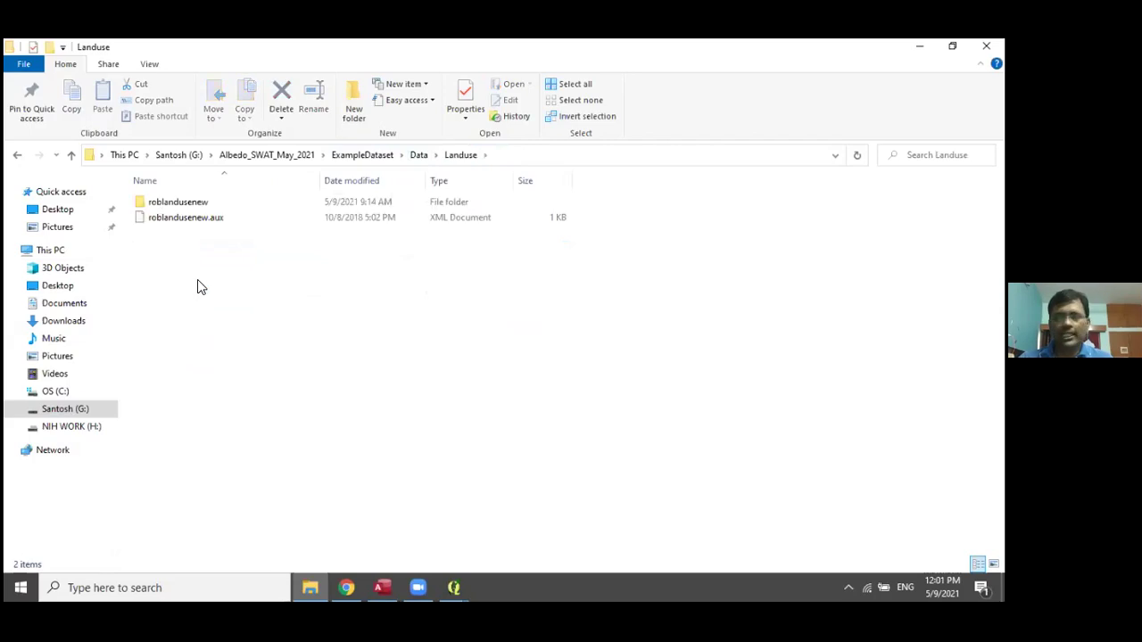
{"action": "double_click", "coordinate": [174, 202]}
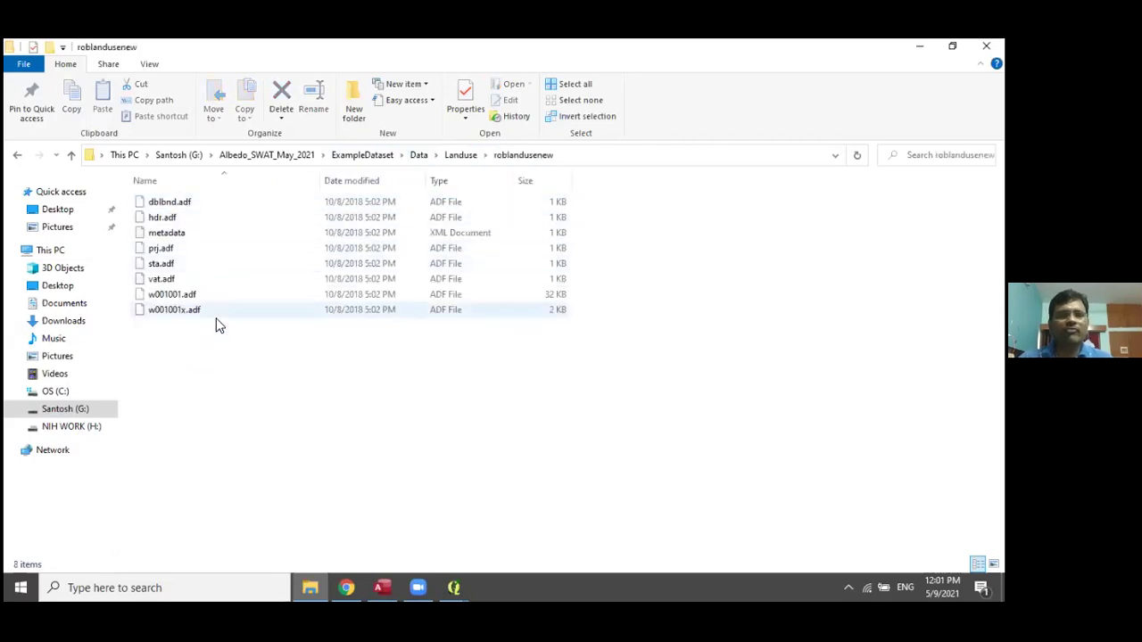
{"action": "left_click", "coordinate": [464, 152]}
{"action": "left_click", "coordinate": [419, 155]}
Inspect the MainOutlet shapefile parts (dbf, prj, shp, shx), then return to Data.
{"action": "left_click", "coordinate": [156, 253]}
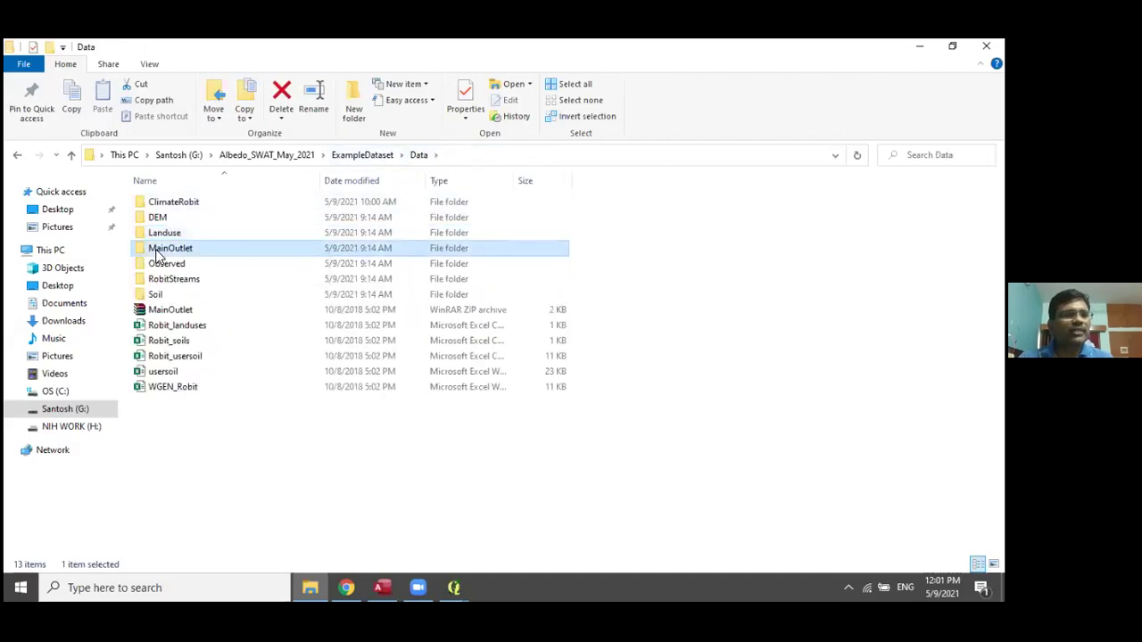
{"action": "double_click", "coordinate": [156, 254]}
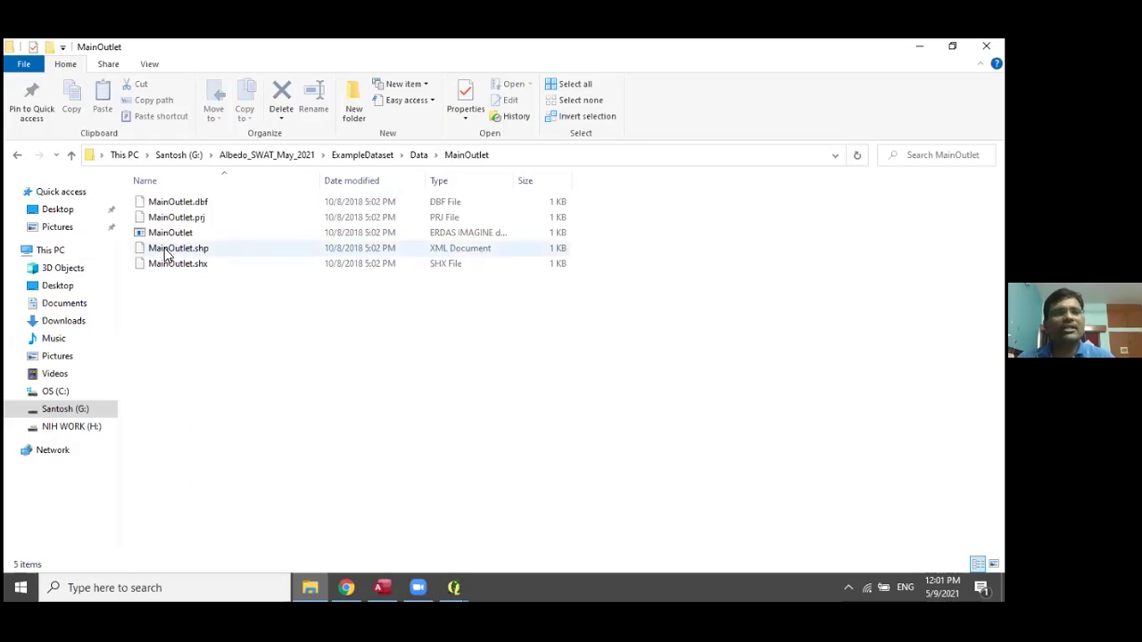
{"action": "left_click", "coordinate": [164, 248]}
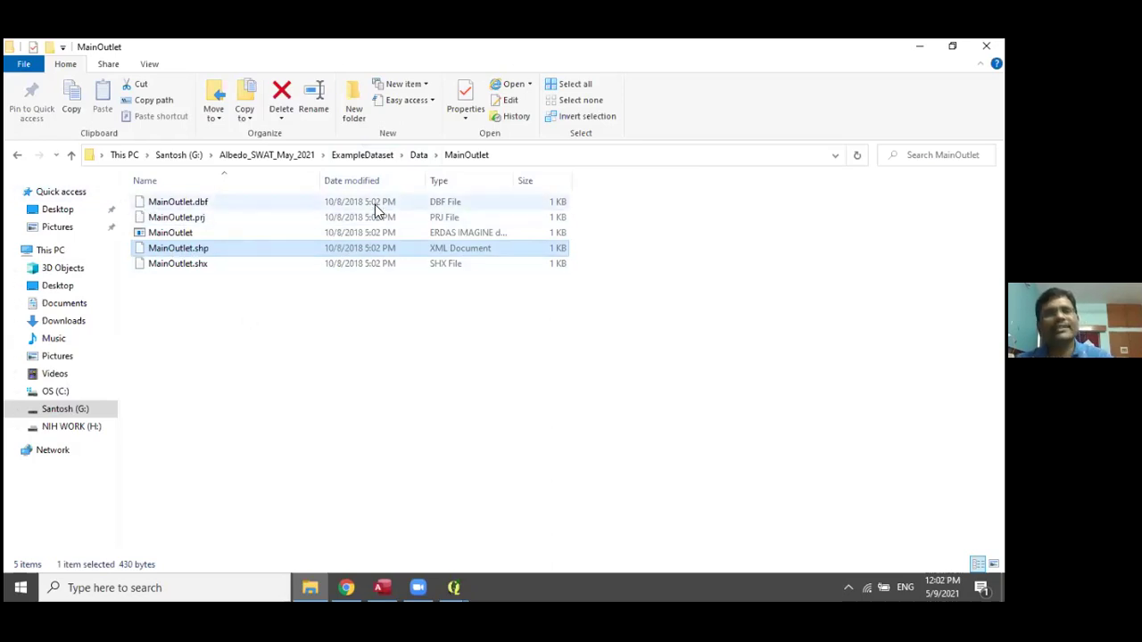
{"action": "left_click", "coordinate": [419, 155]}
Preview observedFlow's monthly Date and Flow values from 1993/1 in Excel, then return to Data.
{"action": "left_click", "coordinate": [165, 266]}
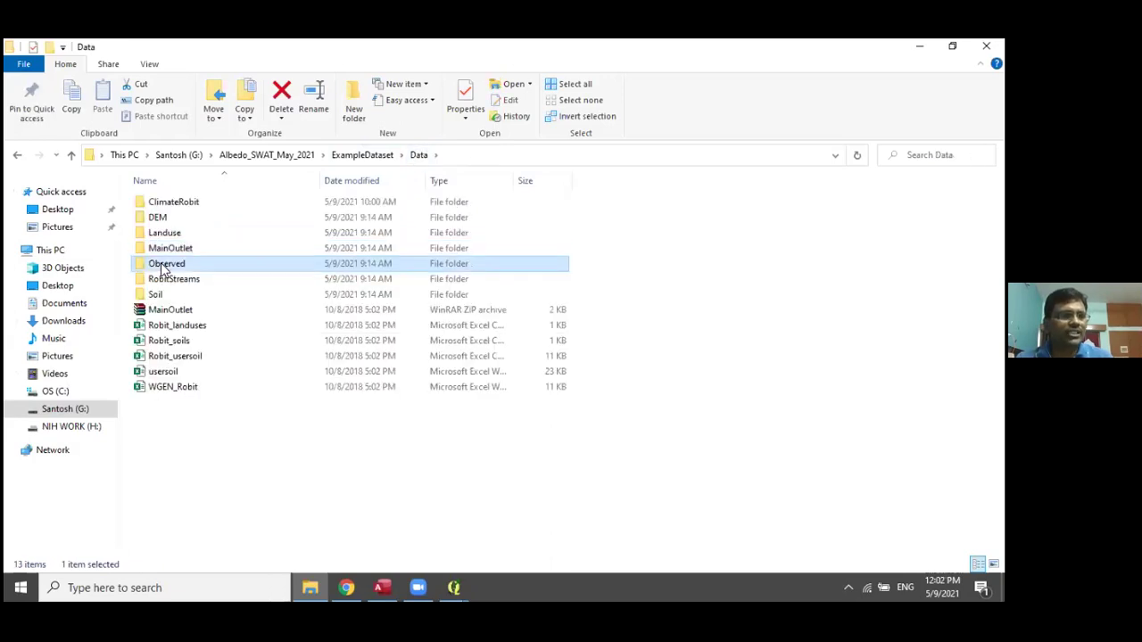
{"action": "double_click", "coordinate": [164, 266]}
{"action": "left_click", "coordinate": [160, 207]}
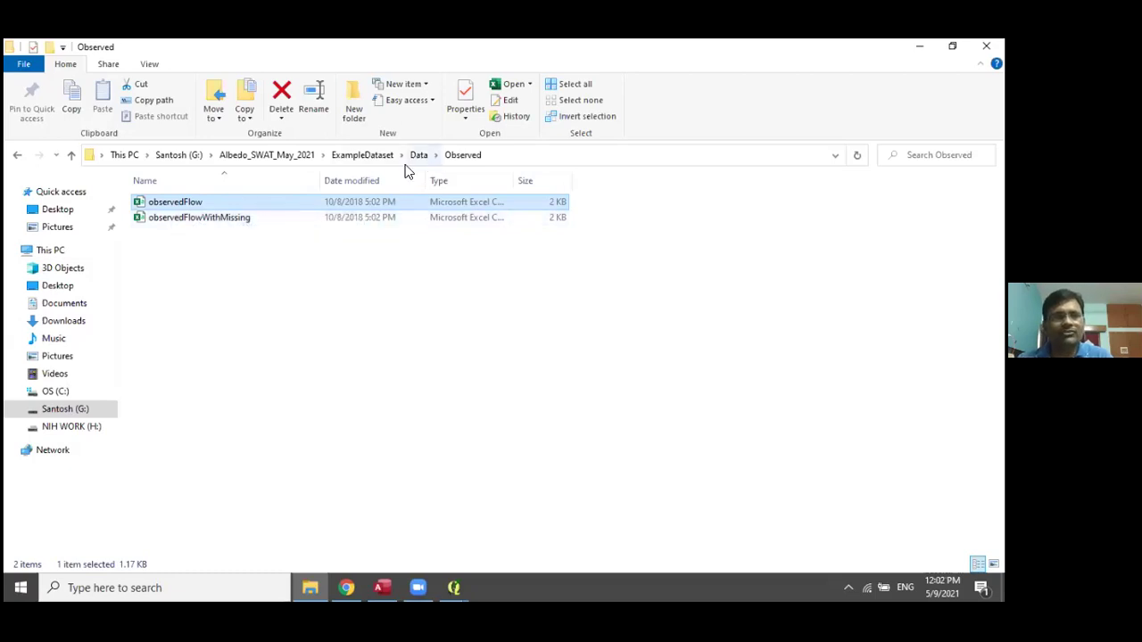
{"action": "double_click", "coordinate": [167, 202]}
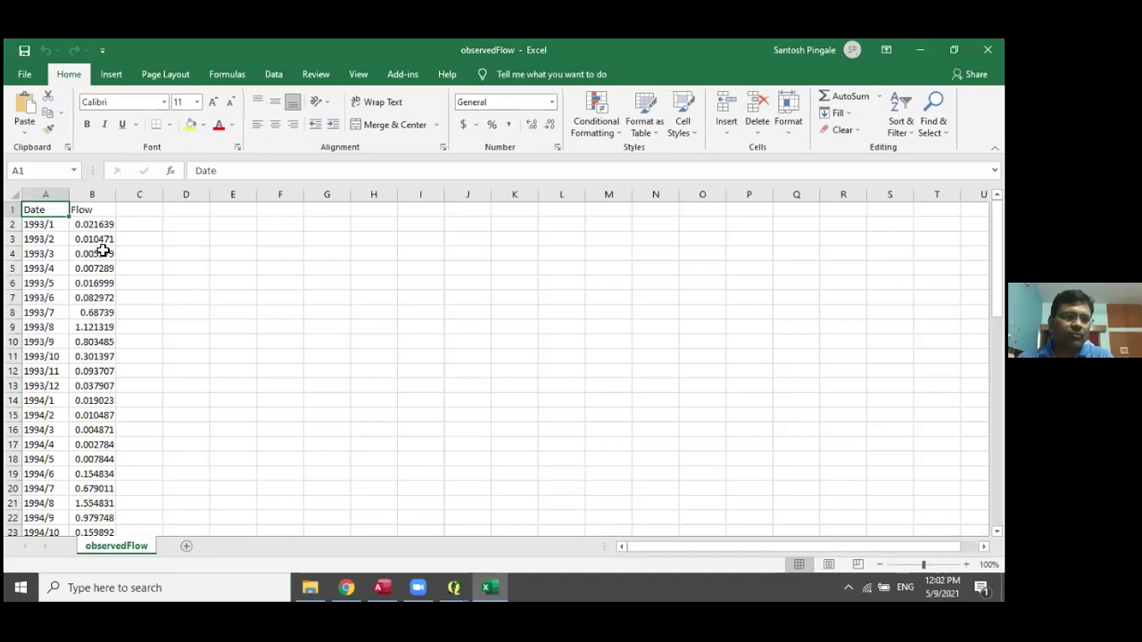
{"action": "left_click", "coordinate": [988, 49]}
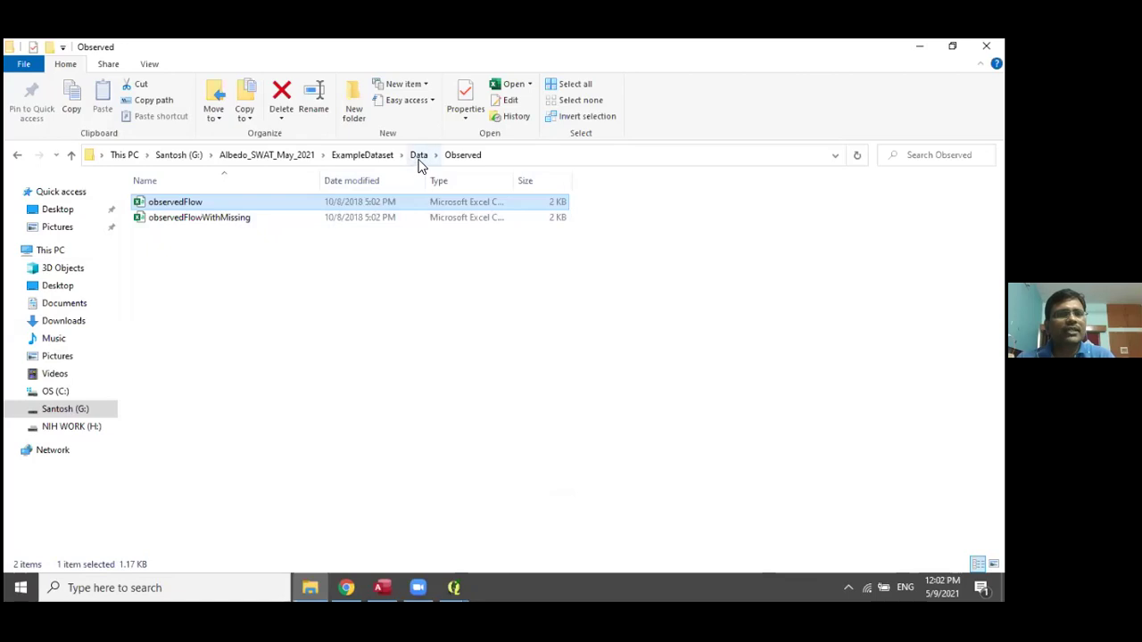
{"action": "left_click", "coordinate": [419, 156]}
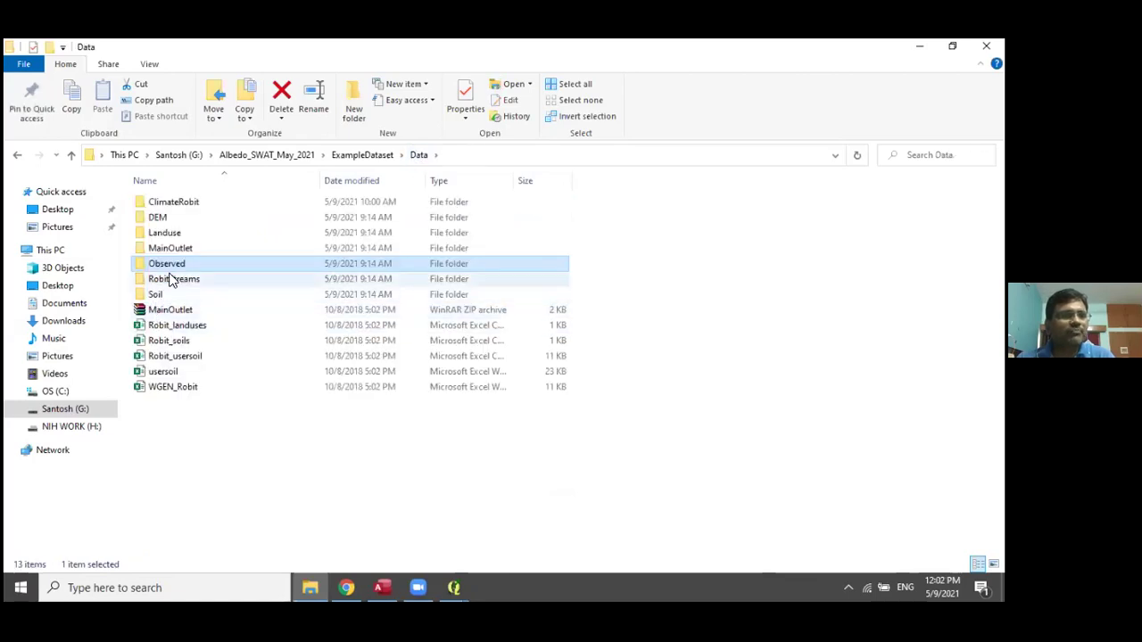
Browse the Soil folder's mowr_soil90 raster files, then return to Data and select Robit_landuses.
{"action": "left_click", "coordinate": [172, 280]}
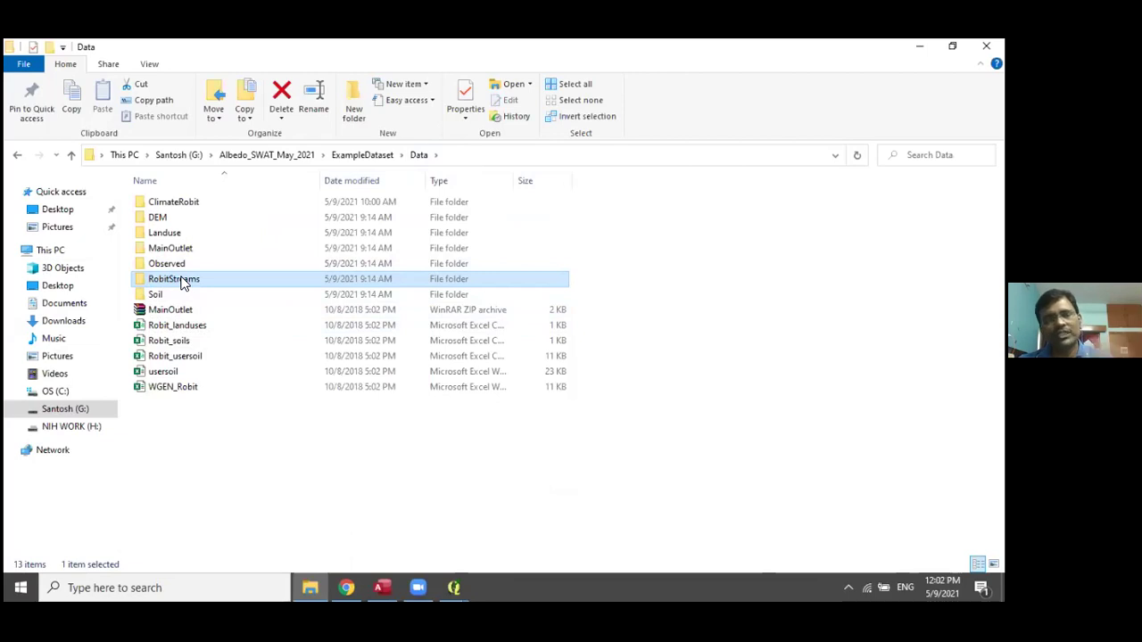
{"action": "double_click", "coordinate": [157, 294]}
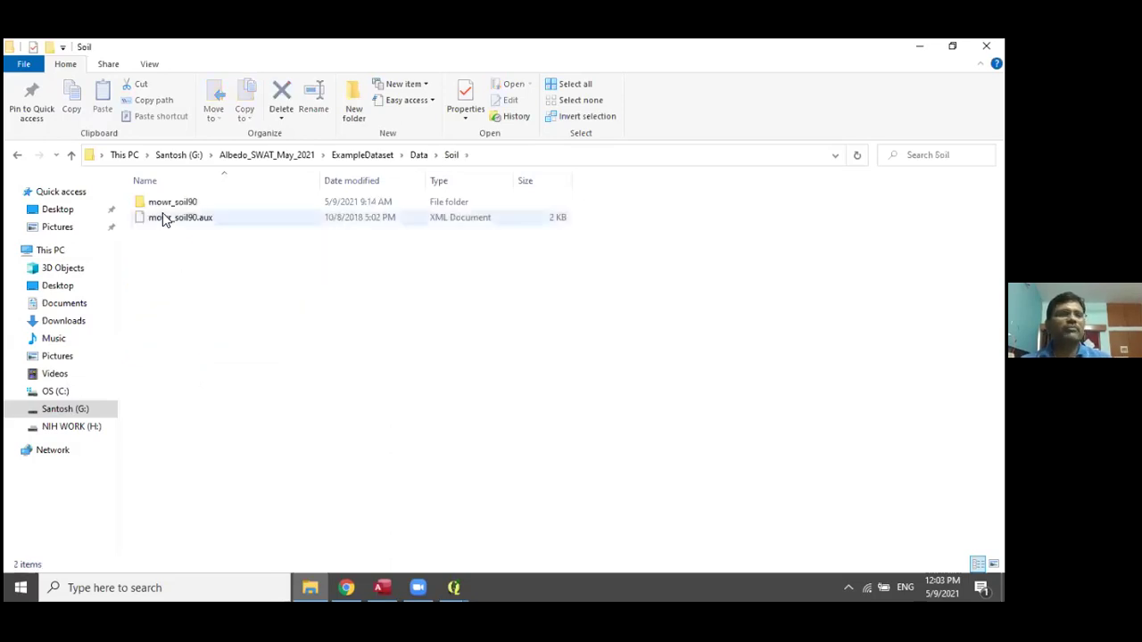
{"action": "double_click", "coordinate": [170, 205]}
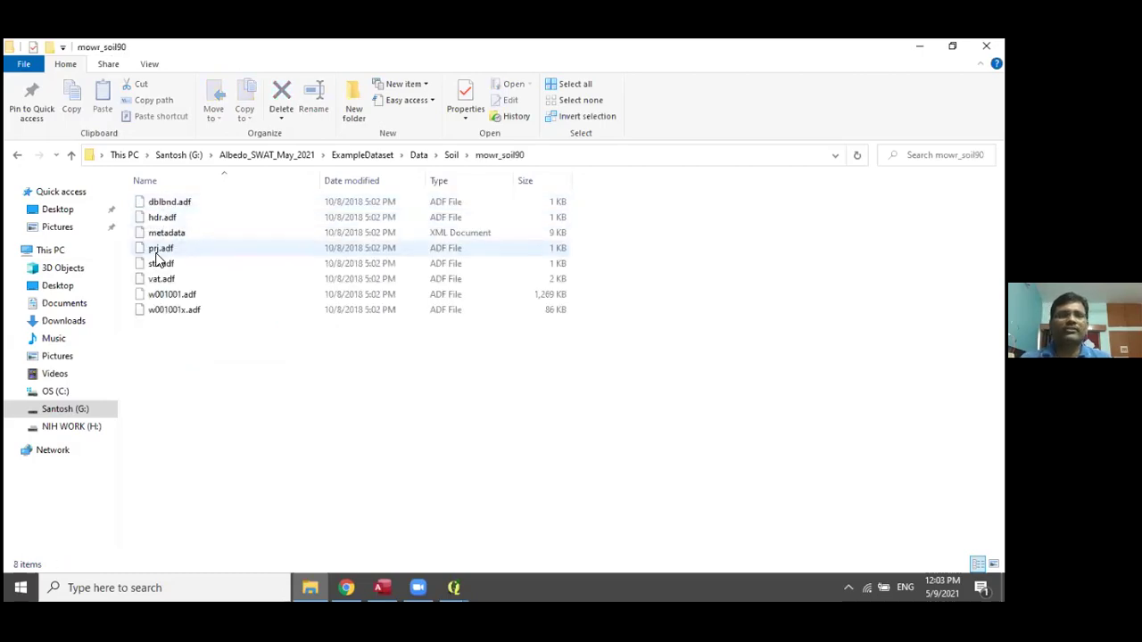
{"action": "left_click", "coordinate": [453, 156]}
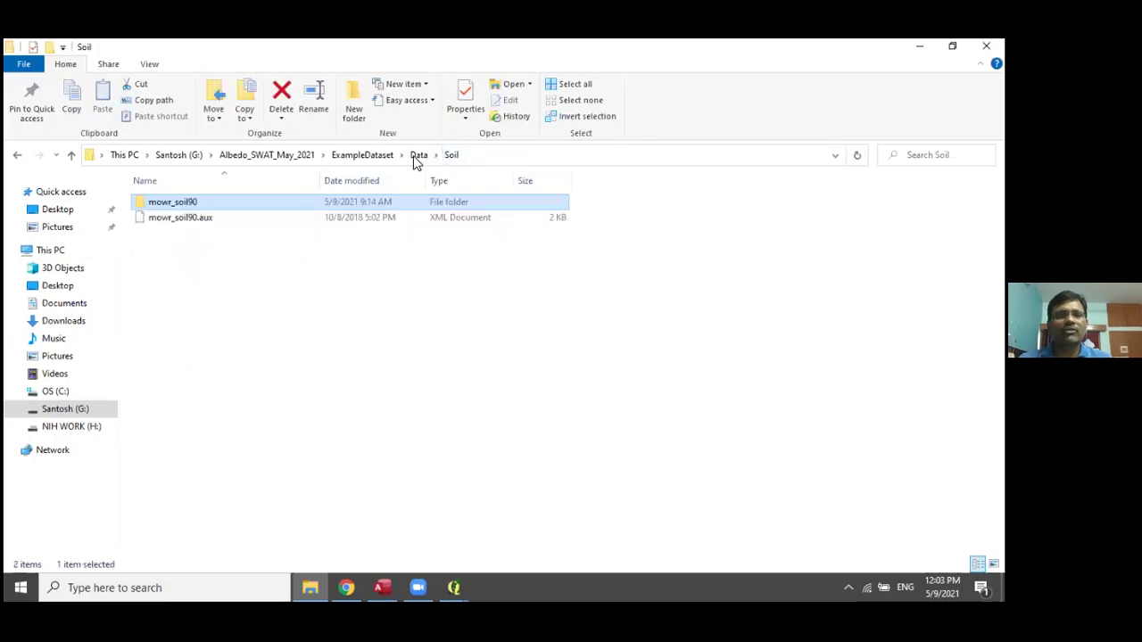
{"action": "left_click", "coordinate": [415, 155]}
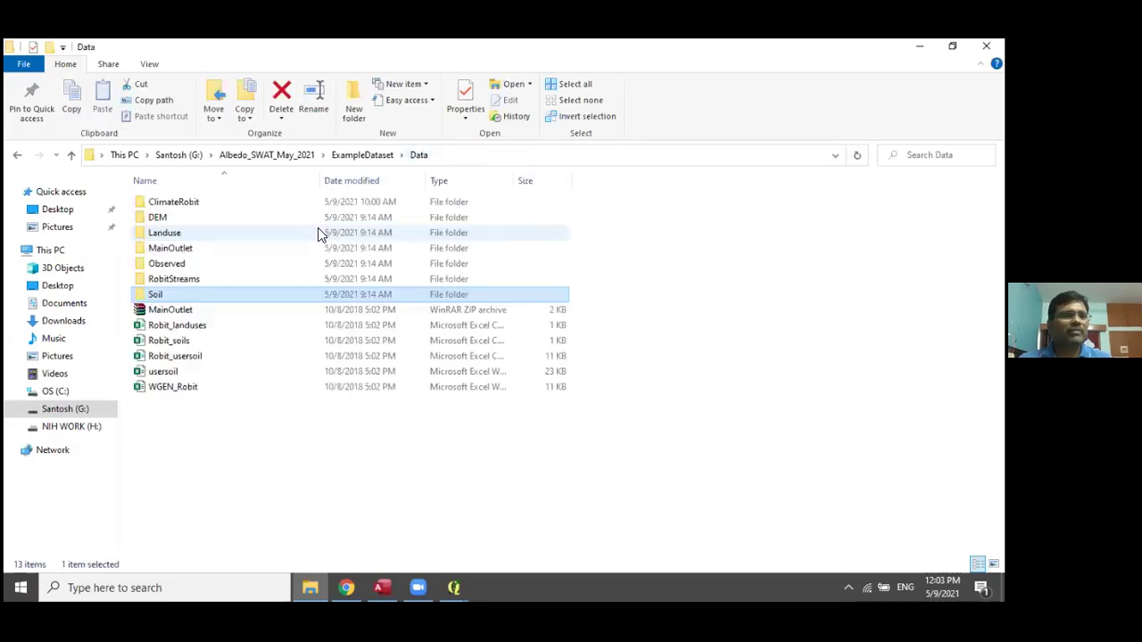
{"action": "left_click", "coordinate": [148, 310]}
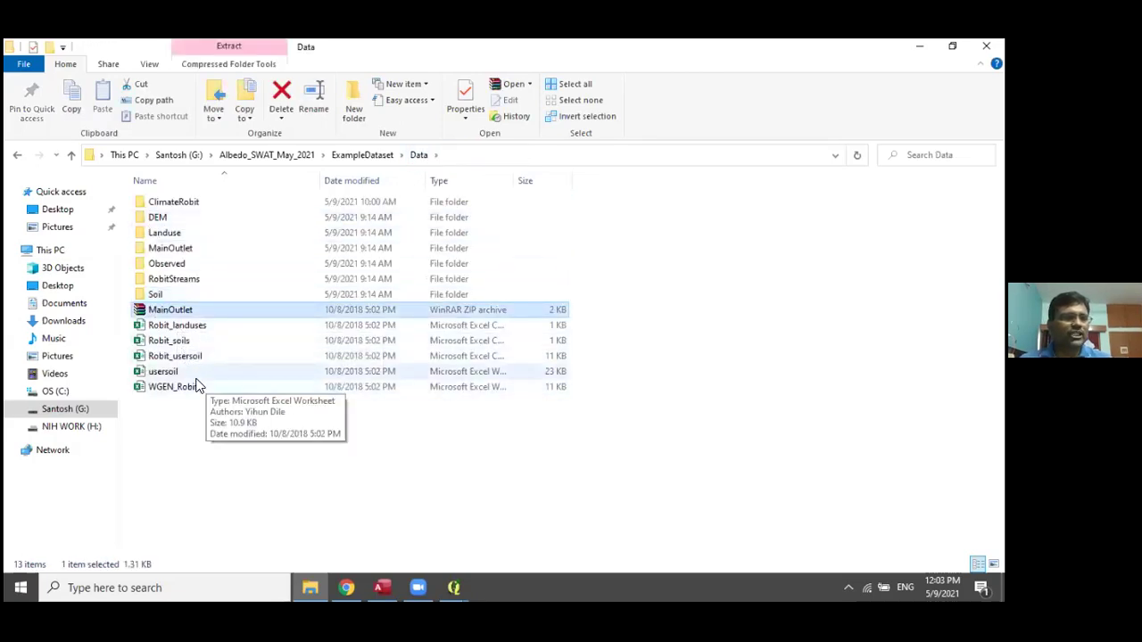
{"action": "left_click", "coordinate": [175, 327]}
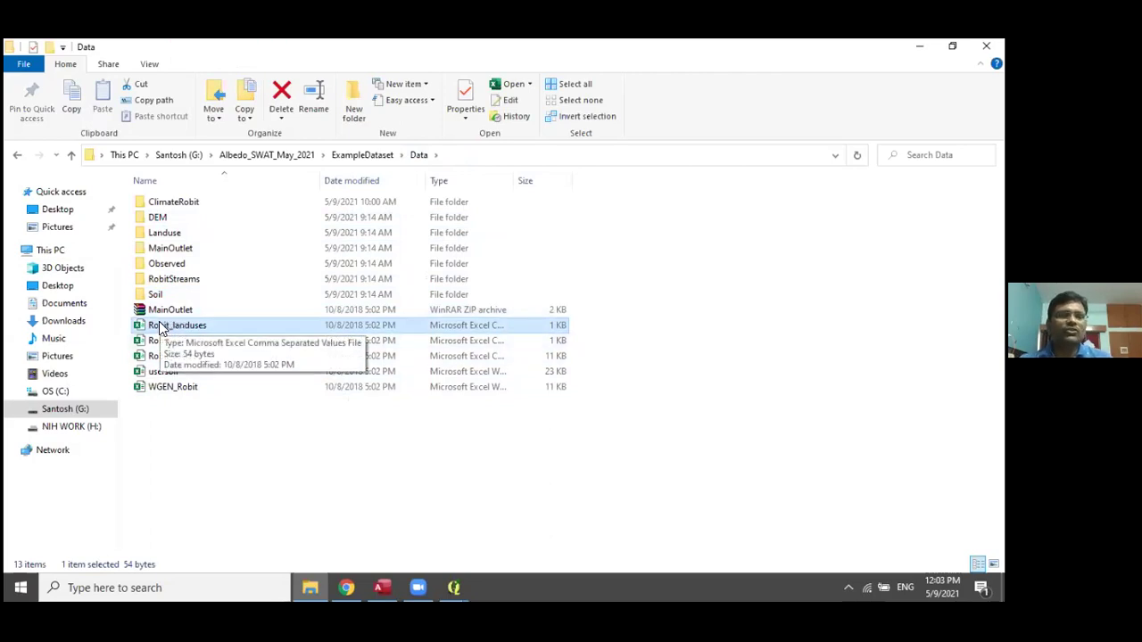
Check Robit_landuses maps codes 1–4 to WATR, AGRL, PAST, FRST, close it, and open Robit_soils.
{"action": "double_click", "coordinate": [184, 326]}
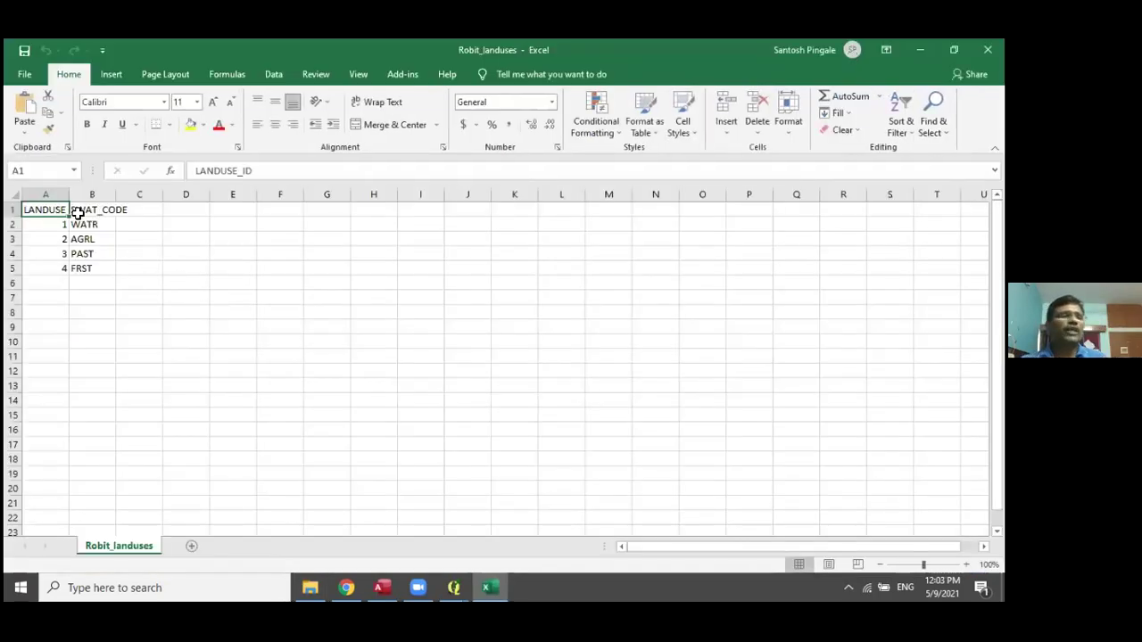
{"action": "left_click", "coordinate": [78, 213]}
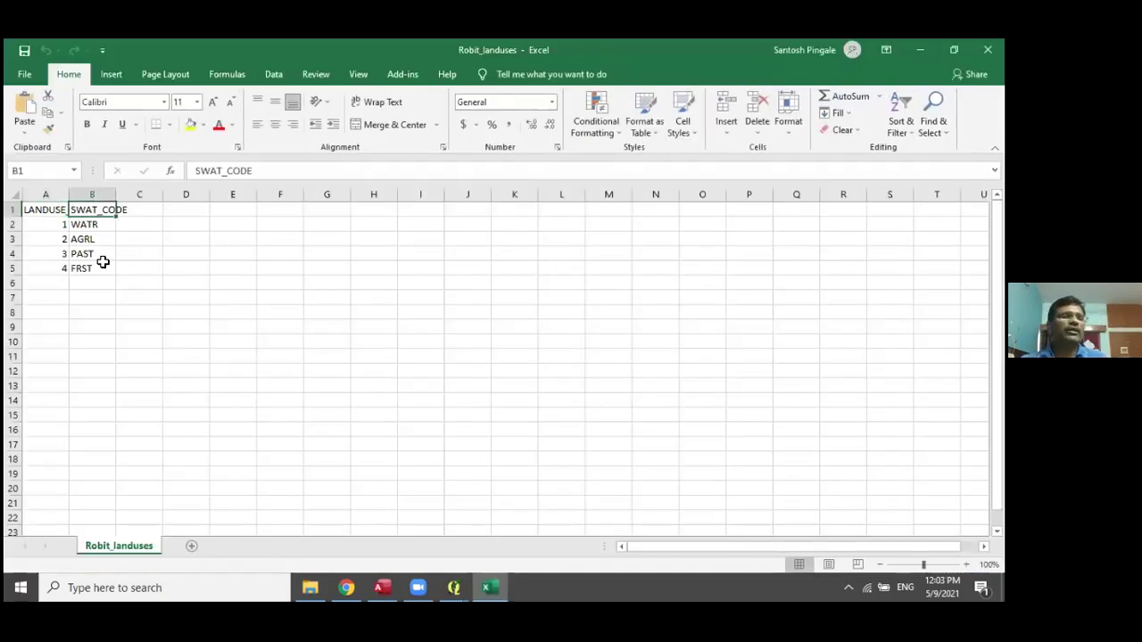
{"action": "left_click", "coordinate": [85, 226]}
{"action": "left_click", "coordinate": [83, 266]}
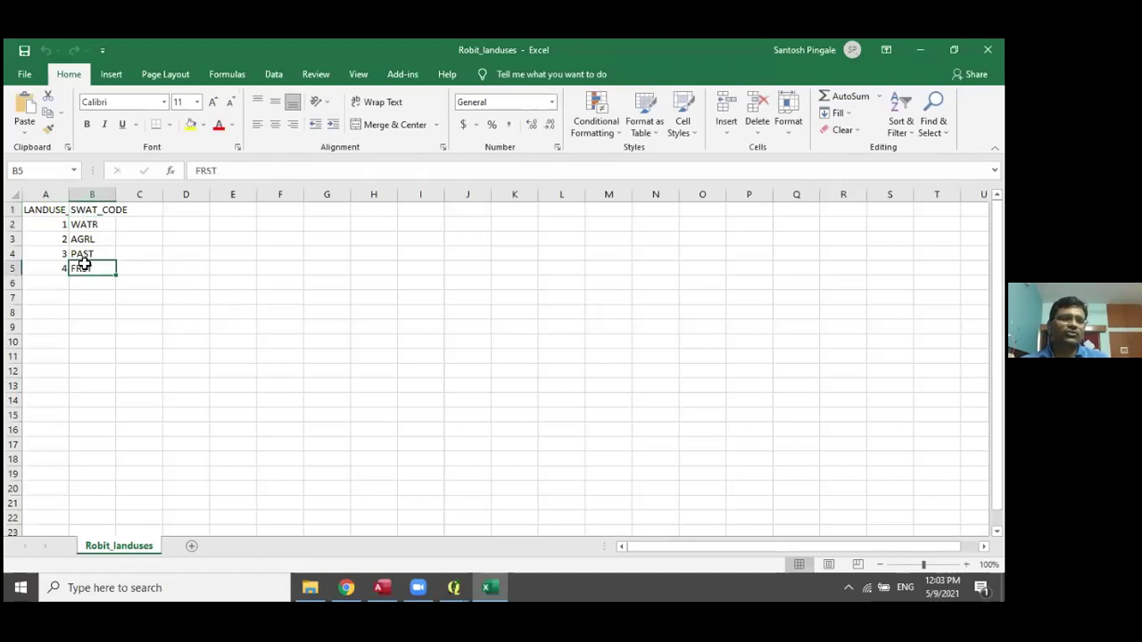
{"action": "left_click", "coordinate": [40, 212]}
{"action": "left_click", "coordinate": [56, 224]}
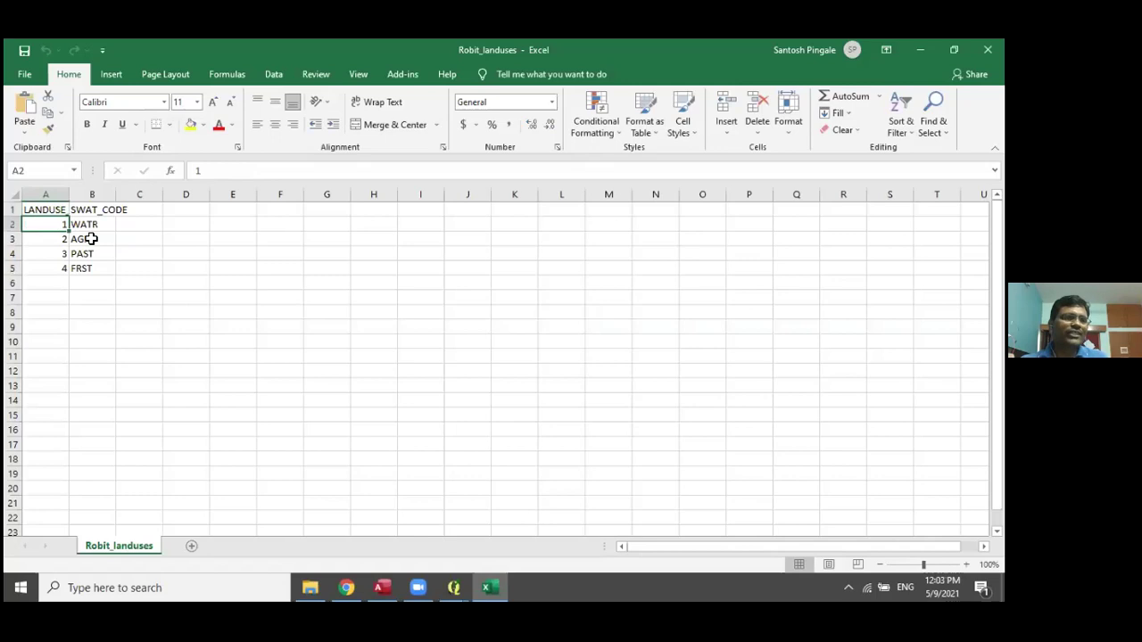
{"action": "left_click", "coordinate": [86, 223]}
{"action": "left_click", "coordinate": [87, 252]}
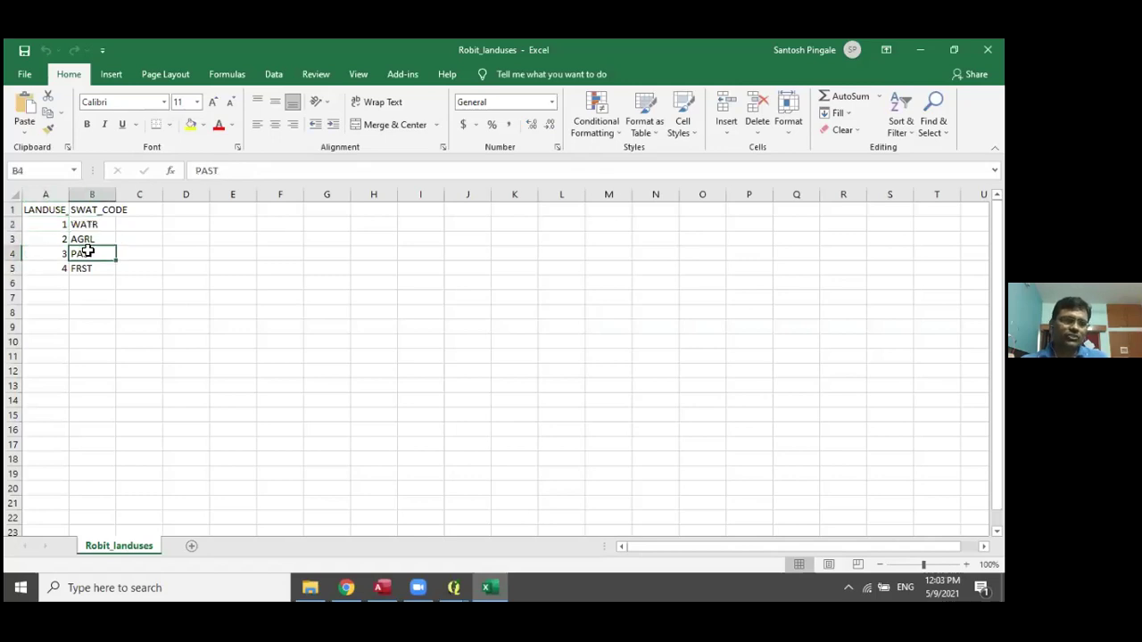
{"action": "left_click", "coordinate": [49, 224]}
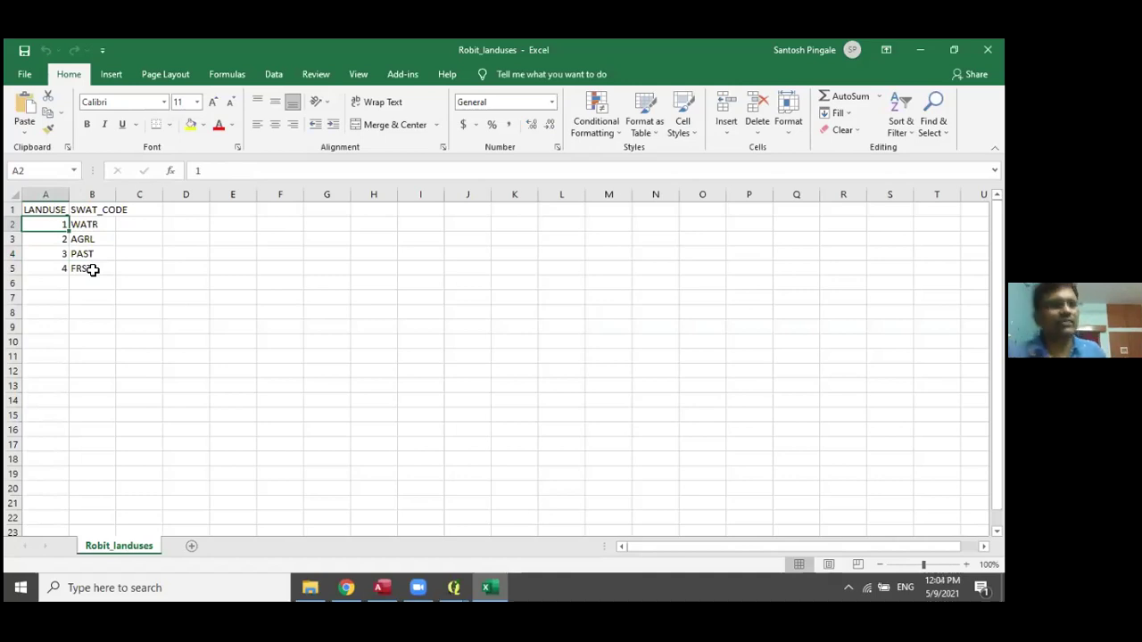
{"action": "left_click", "coordinate": [90, 224]}
{"action": "left_click", "coordinate": [988, 50]}
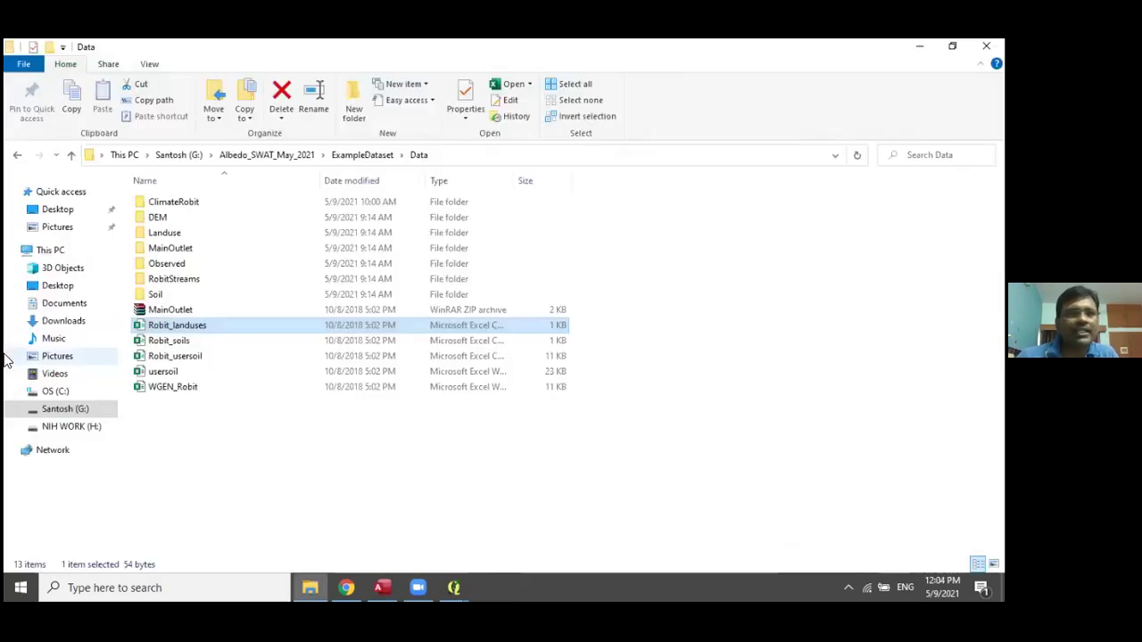
{"action": "left_click", "coordinate": [157, 342]}
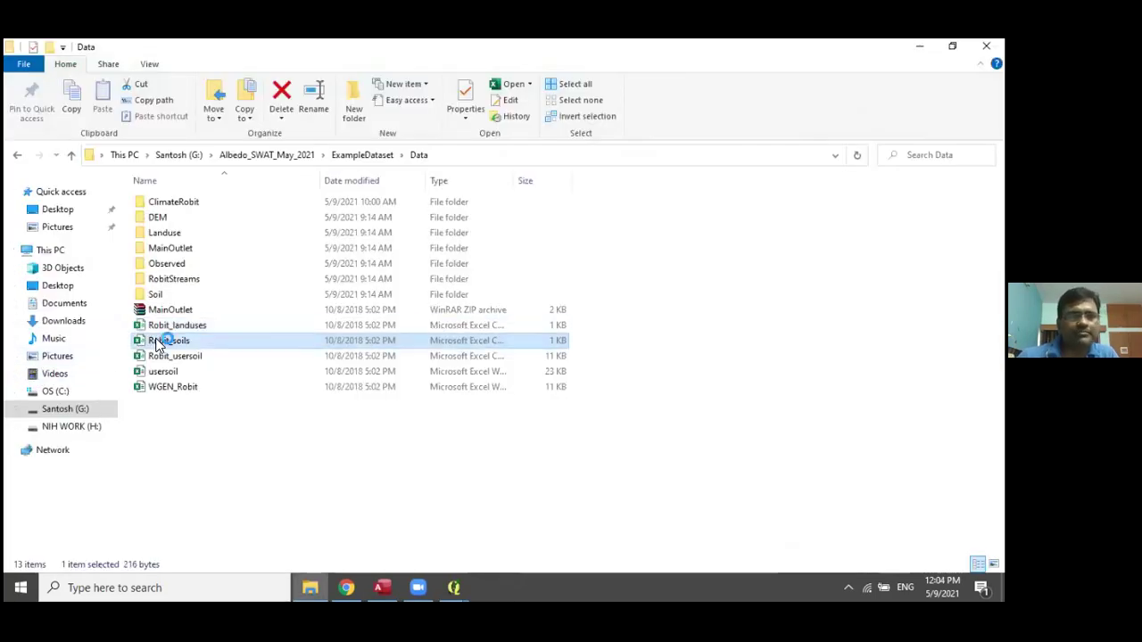
{"action": "double_click", "coordinate": [157, 342]}
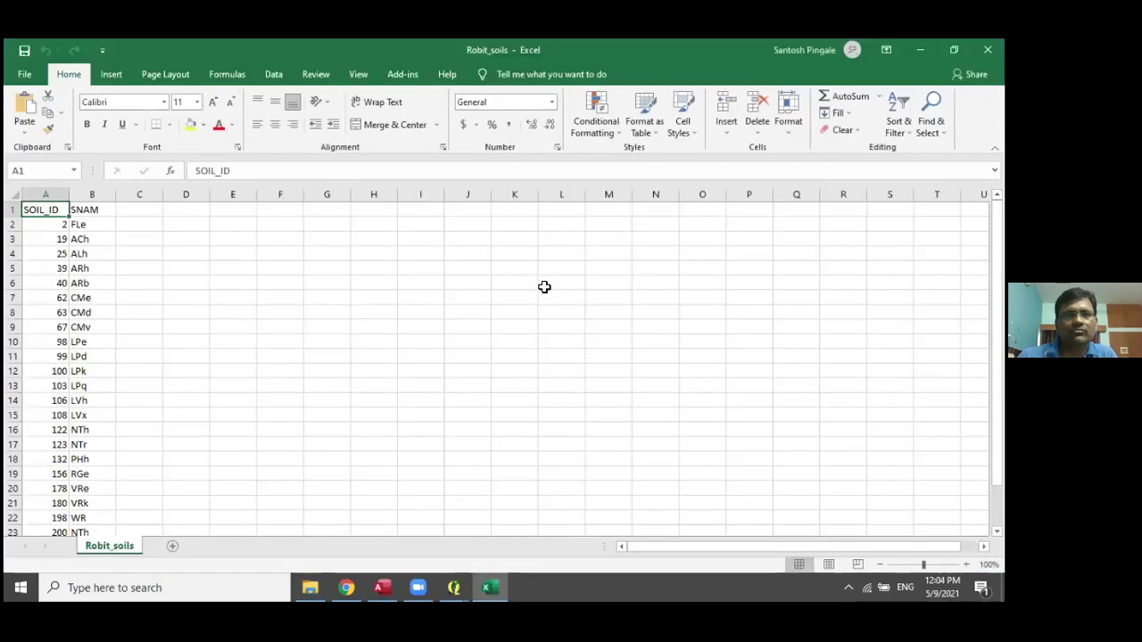
Check the FLe and CMv soil names in Robit_soils, close it, and open Robit_usersoil.
{"action": "left_click", "coordinate": [91, 225]}
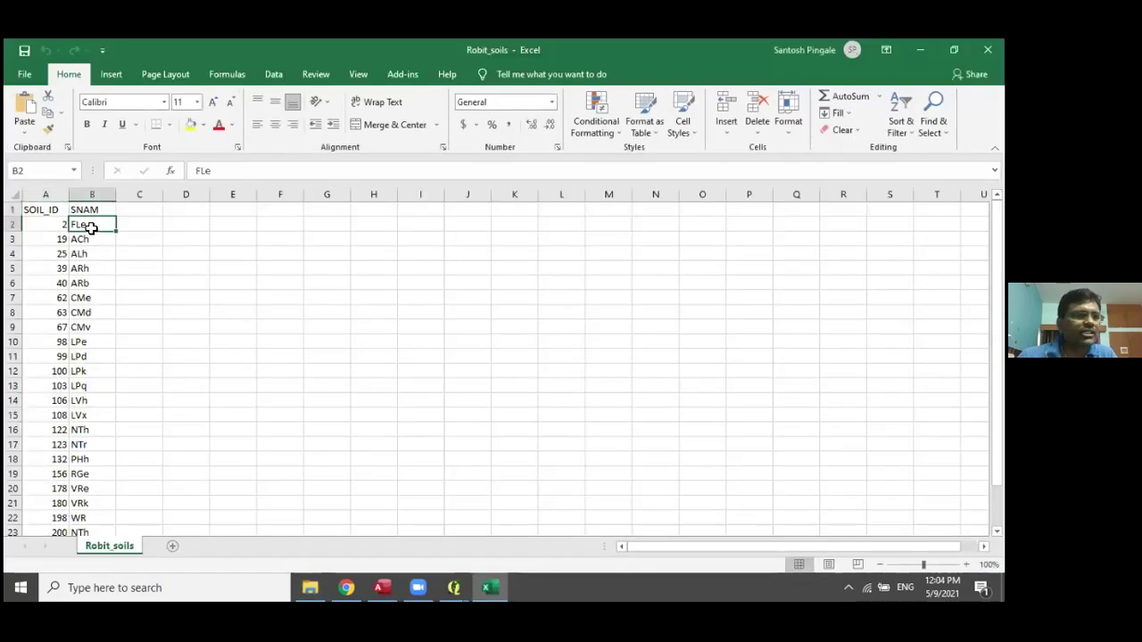
{"action": "left_click", "coordinate": [91, 326]}
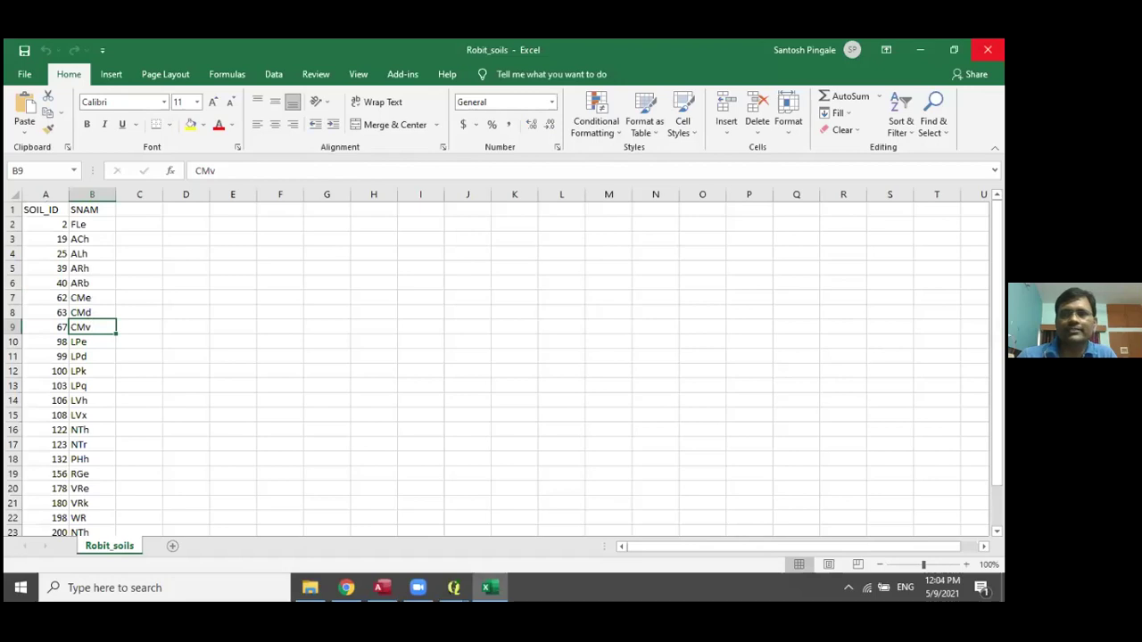
{"action": "key", "text": "super+Down"}
{"action": "left_click", "coordinate": [168, 356]}
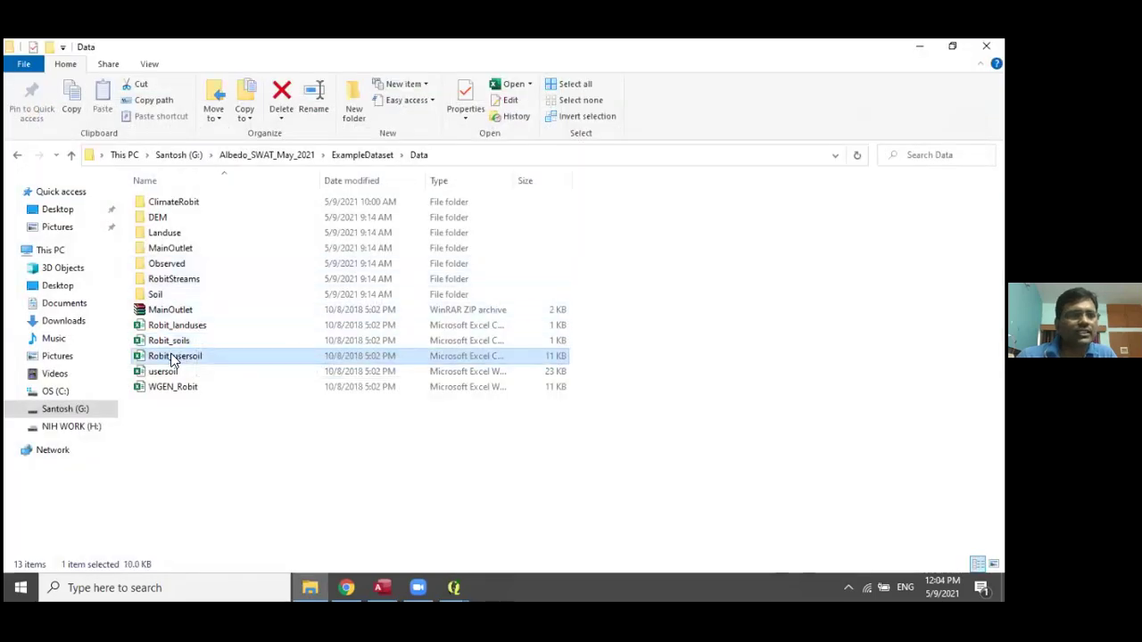
{"action": "left_click", "coordinate": [161, 373]}
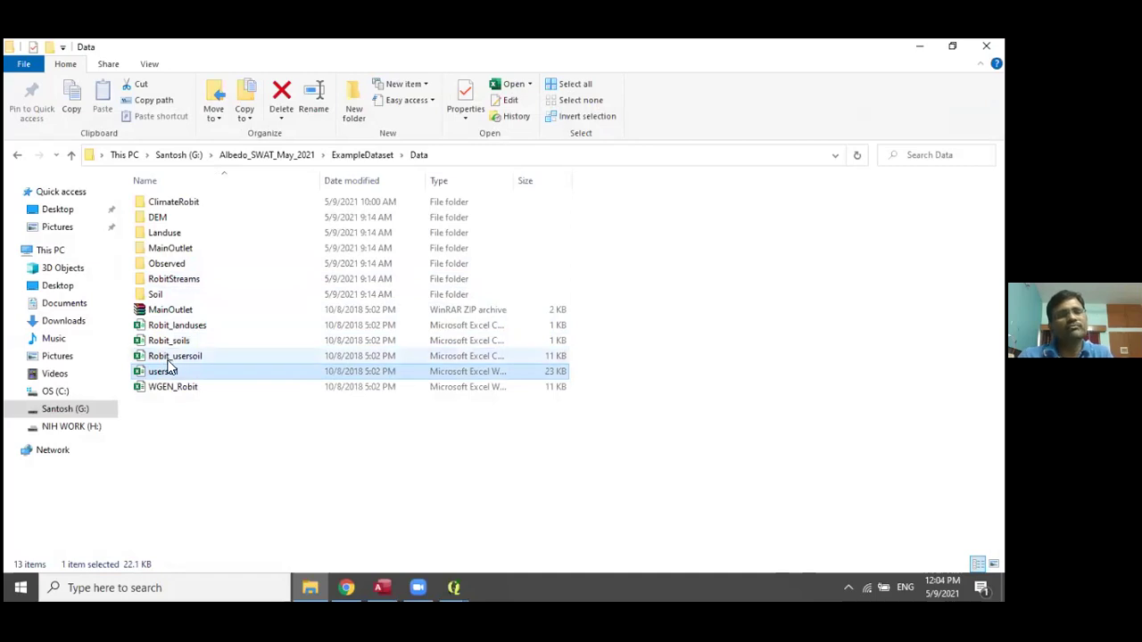
{"action": "left_click", "coordinate": [168, 362]}
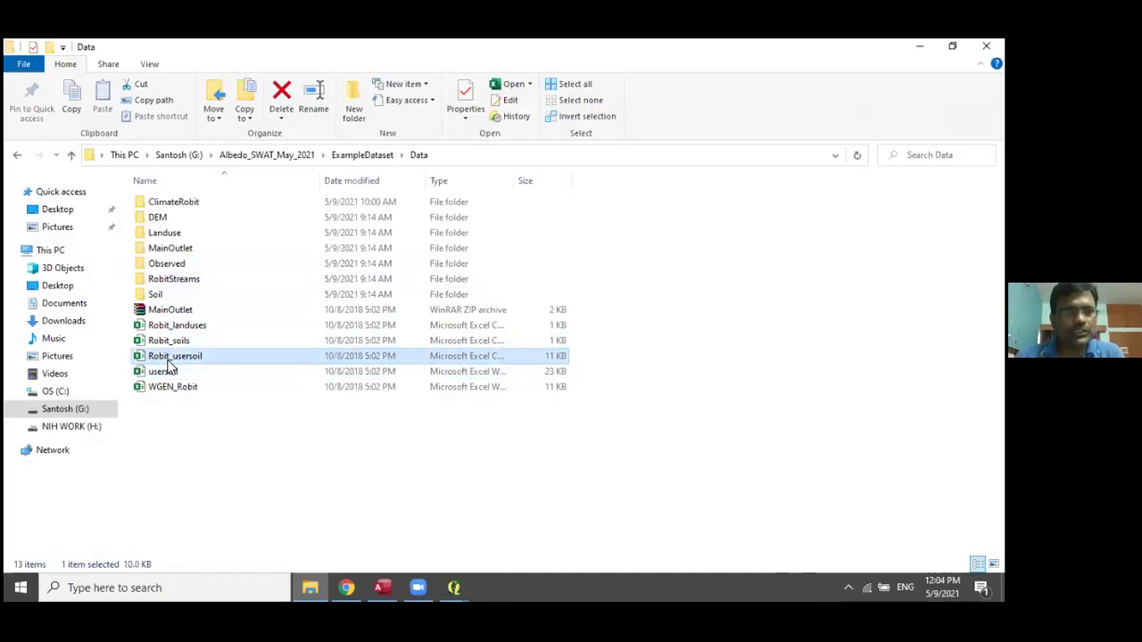
{"action": "double_click", "coordinate": [169, 361]}
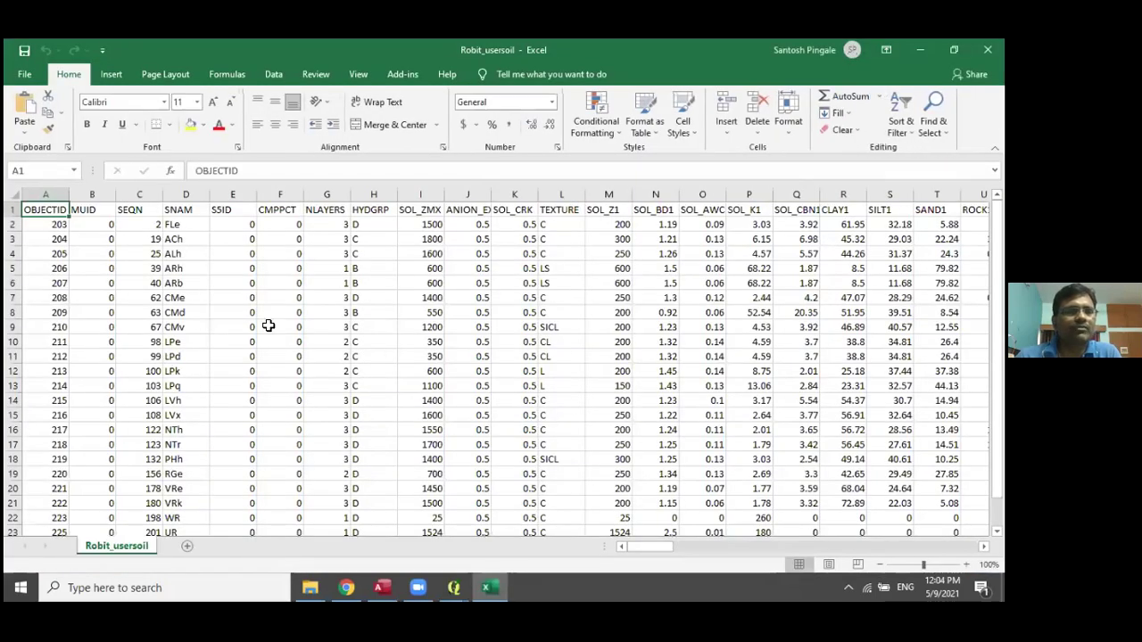
Review Robit_usersoil's MUID, SOL_ZMX, ANION_EXCL, SOL_CRK and SOL_BD1 columns across the sheet.
{"action": "left_click", "coordinate": [85, 236]}
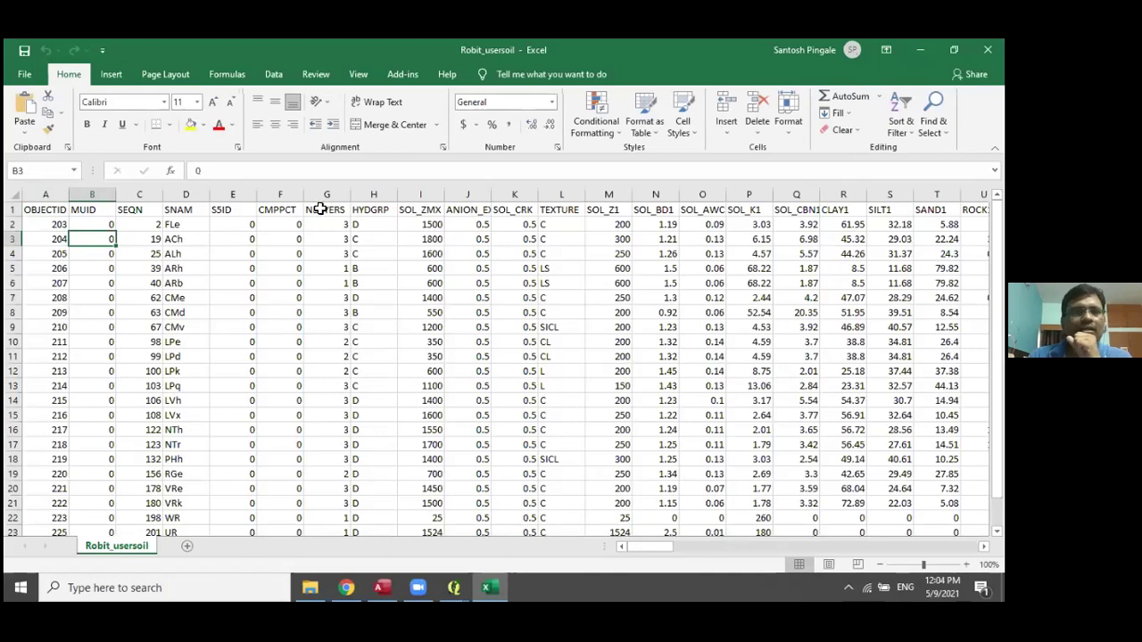
{"action": "left_click", "coordinate": [409, 210]}
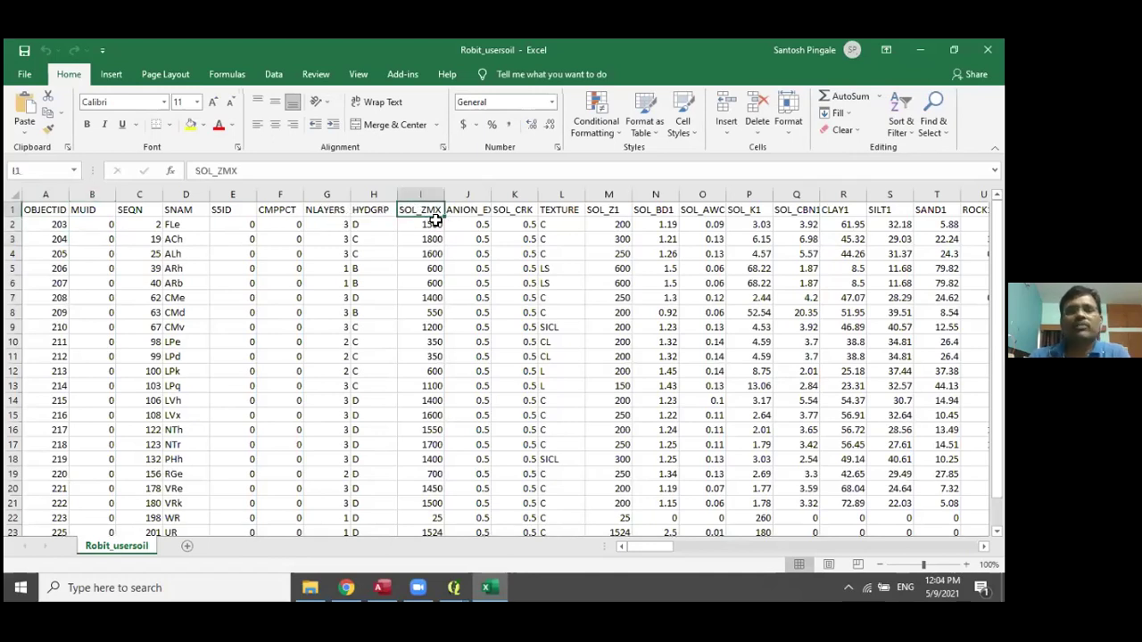
{"action": "left_click", "coordinate": [465, 209]}
{"action": "left_click", "coordinate": [504, 210]}
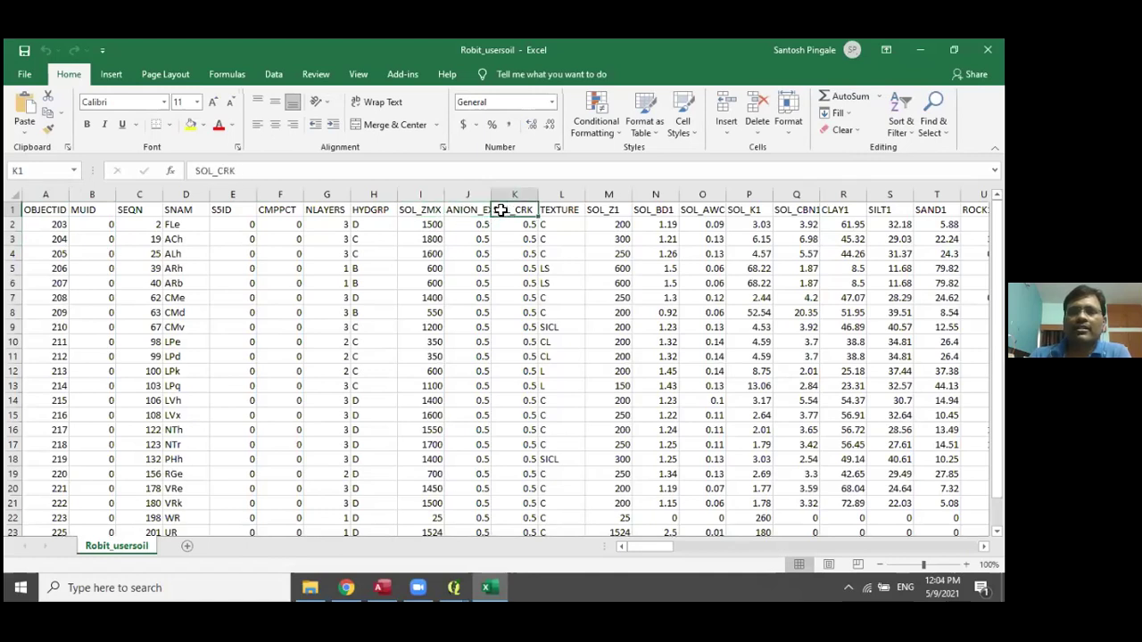
{"action": "left_click", "coordinate": [654, 211]}
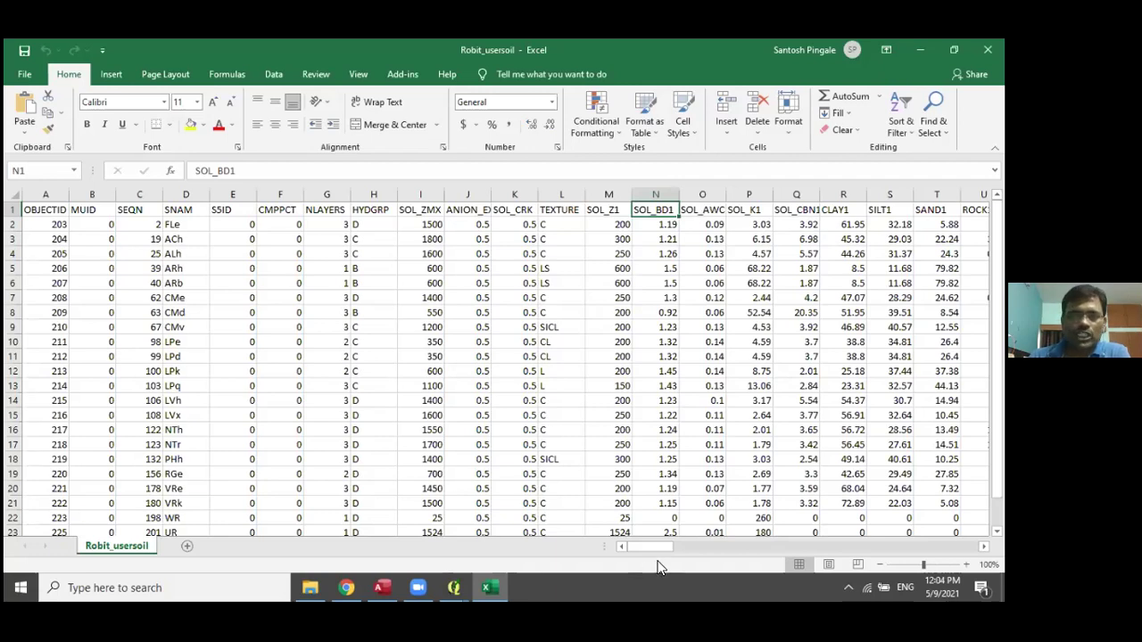
{"action": "left_click_drag", "start_coordinate": [648, 547], "coordinate": [955, 546]}
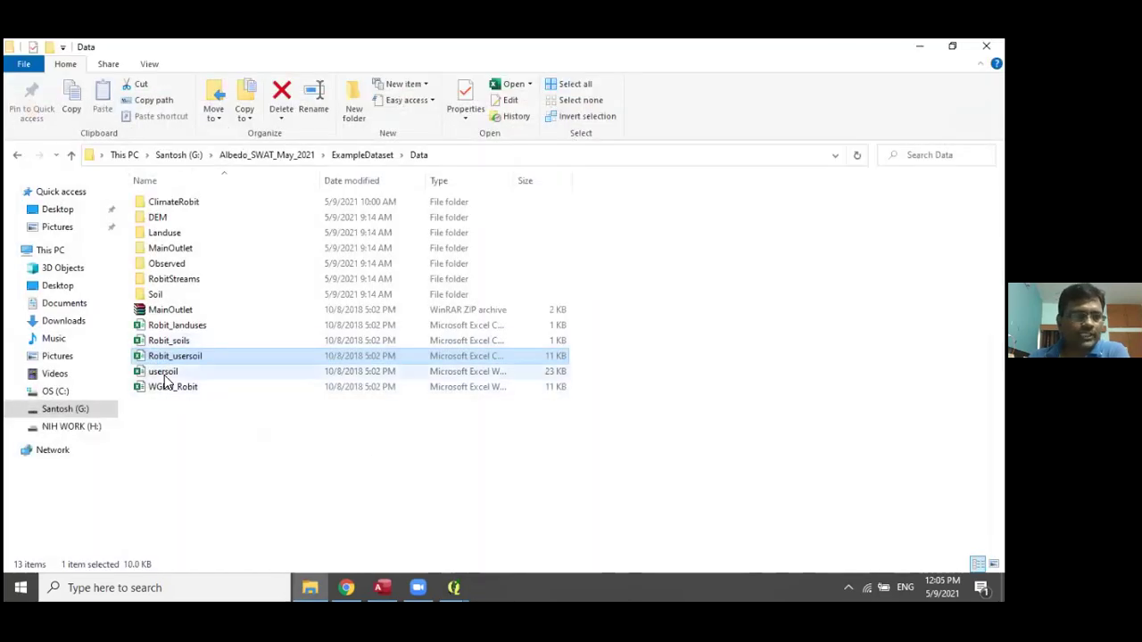
Open the usersoil workbook from the Data folder and close it again.
{"action": "left_click", "coordinate": [161, 372]}
{"action": "double_click", "coordinate": [153, 375]}
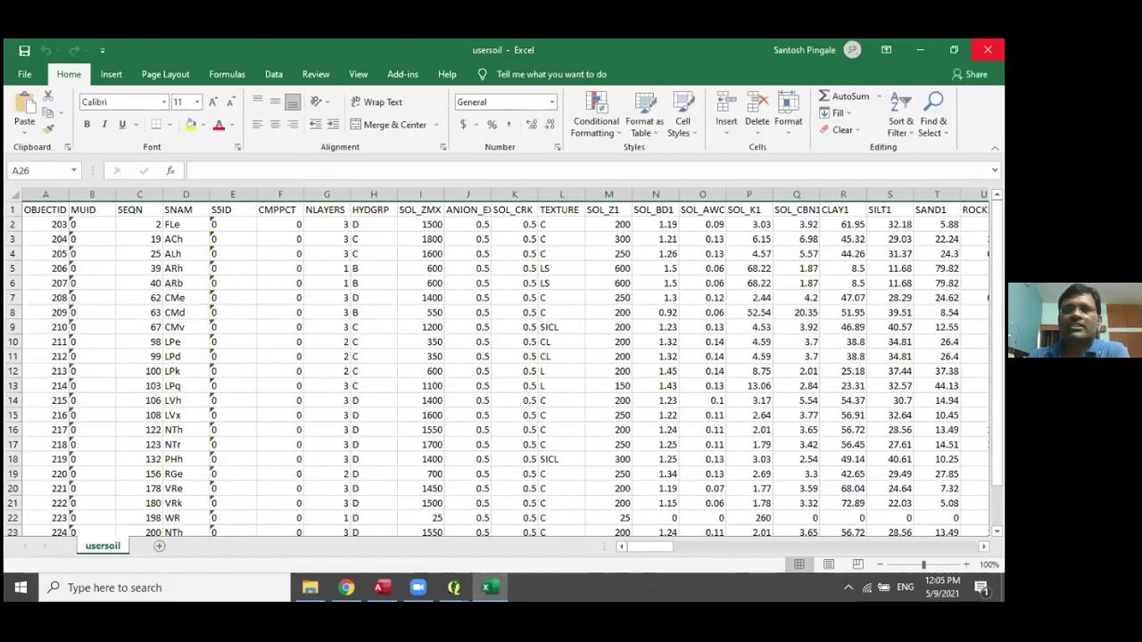
{"action": "key", "text": "alt+F4"}
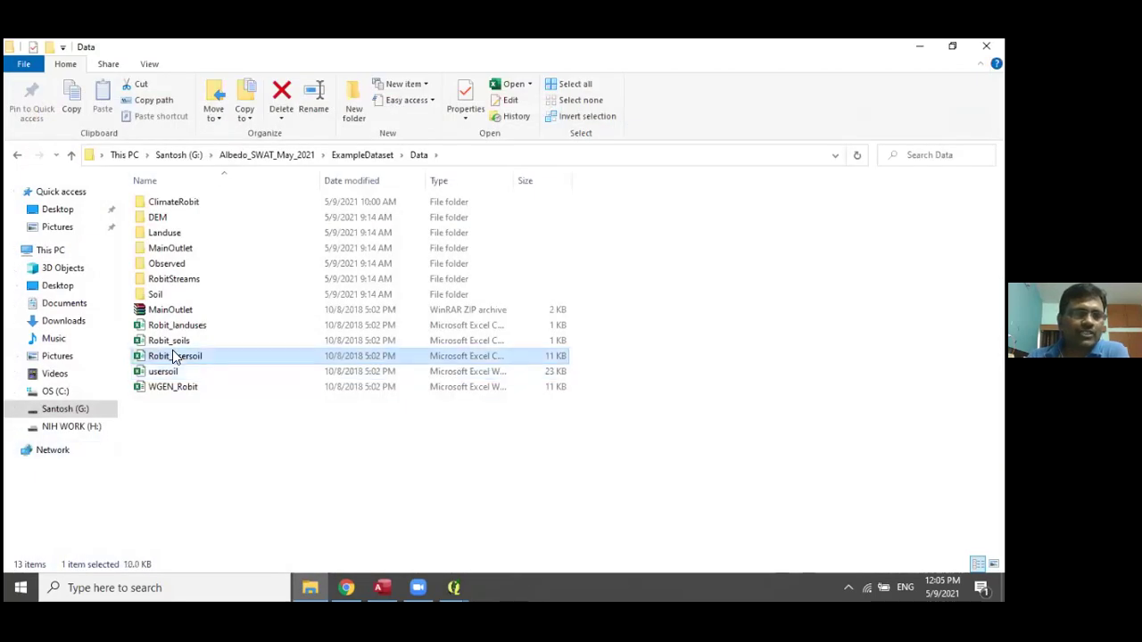
Delete the Robit_usersoil file, keeping usersoil and WGEN_Robit in the Data folder.
{"action": "right_click", "coordinate": [177, 356]}
{"action": "left_click", "coordinate": [210, 525]}
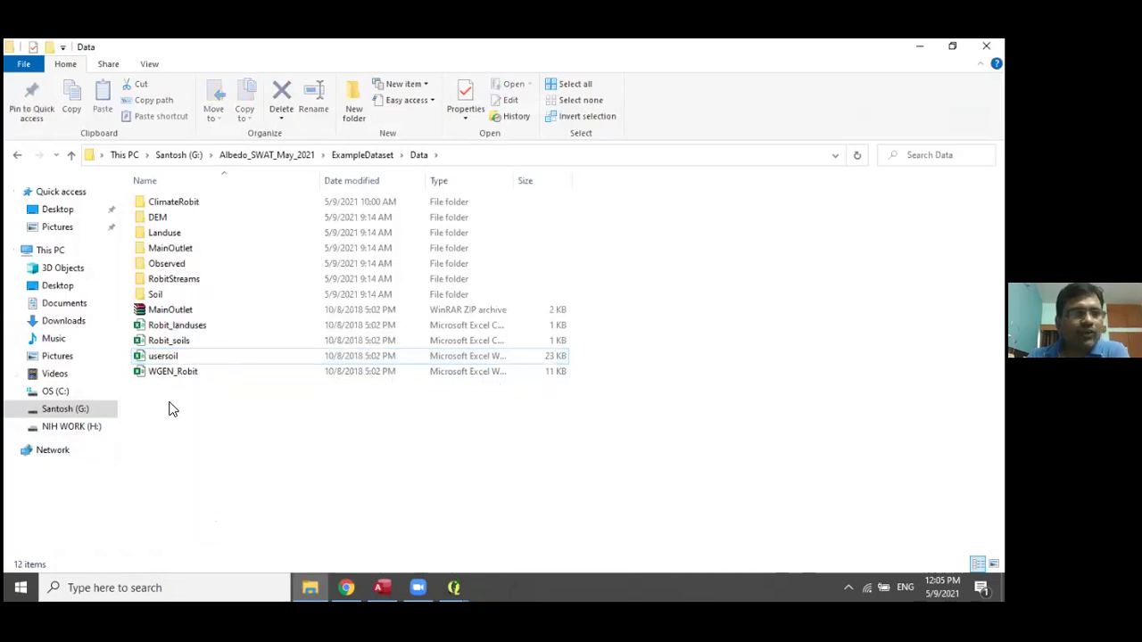
{"action": "left_click", "coordinate": [183, 358]}
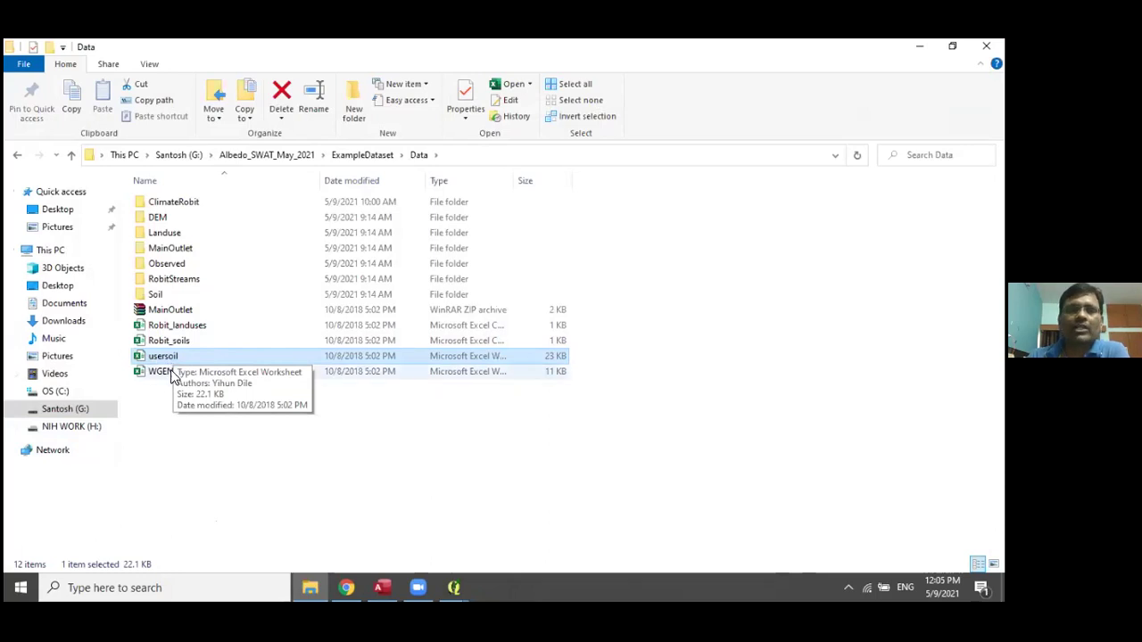
{"action": "left_click", "coordinate": [172, 373]}
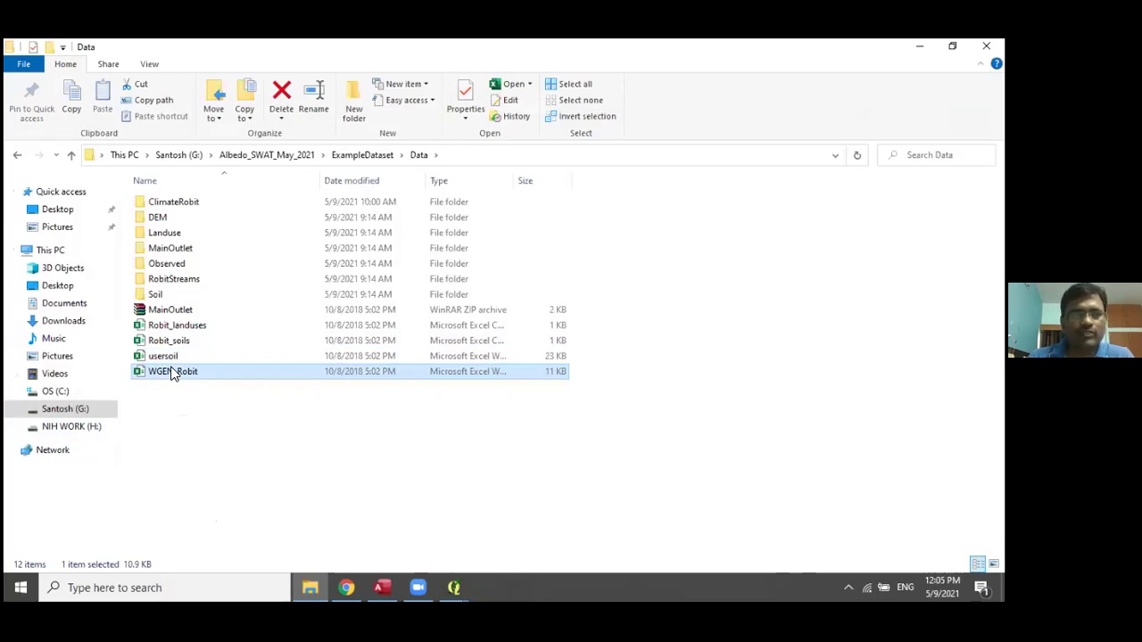
{"action": "double_click", "coordinate": [172, 374]}
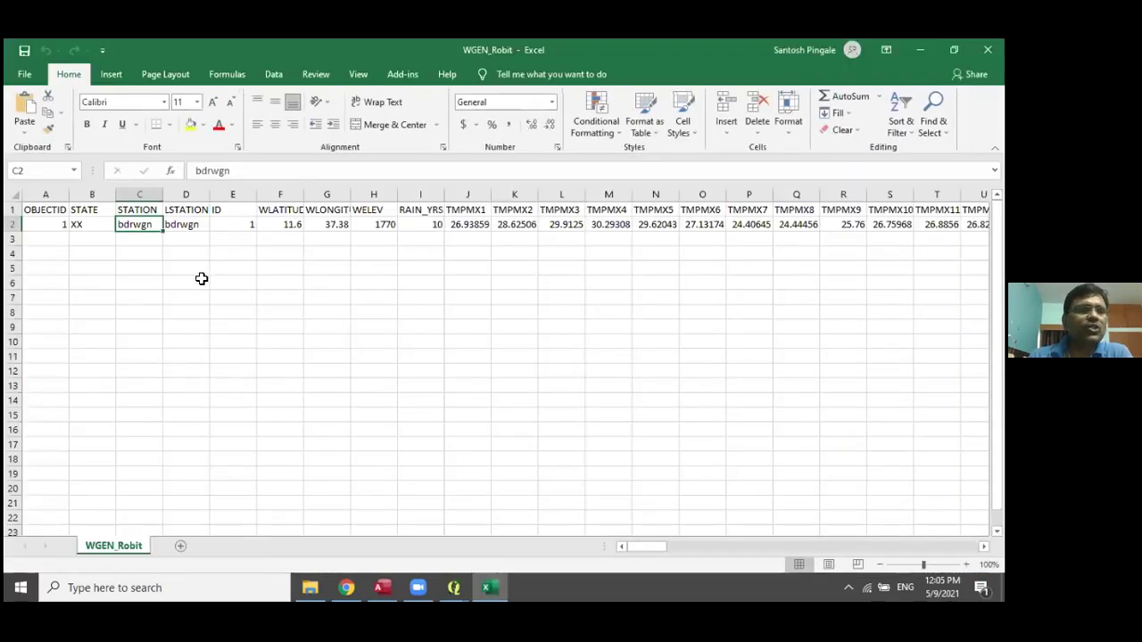
{"action": "left_click", "coordinate": [201, 278]}
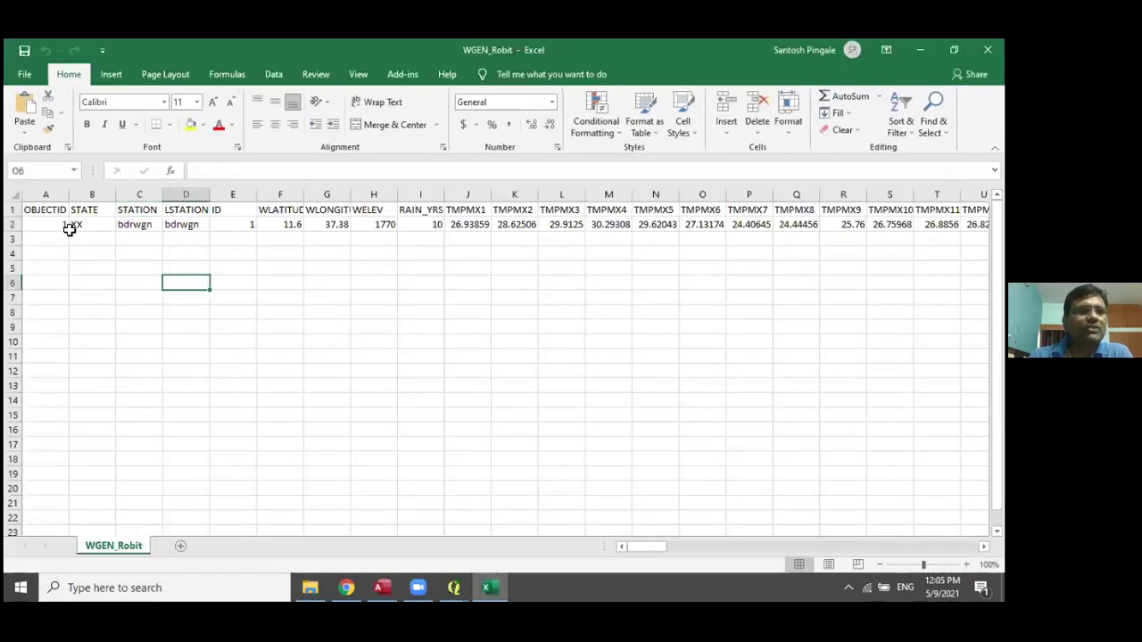
{"action": "left_click", "coordinate": [187, 224]}
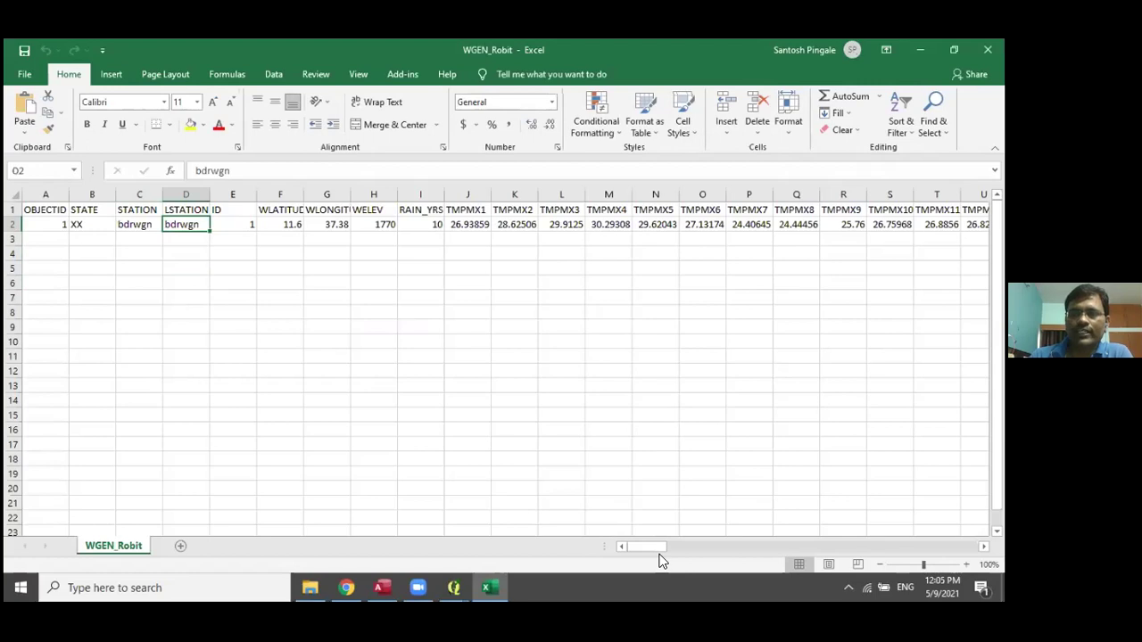
{"action": "left_click_drag", "start_coordinate": [652, 547], "coordinate": [959, 547]}
{"action": "key", "text": "alt+F4"}
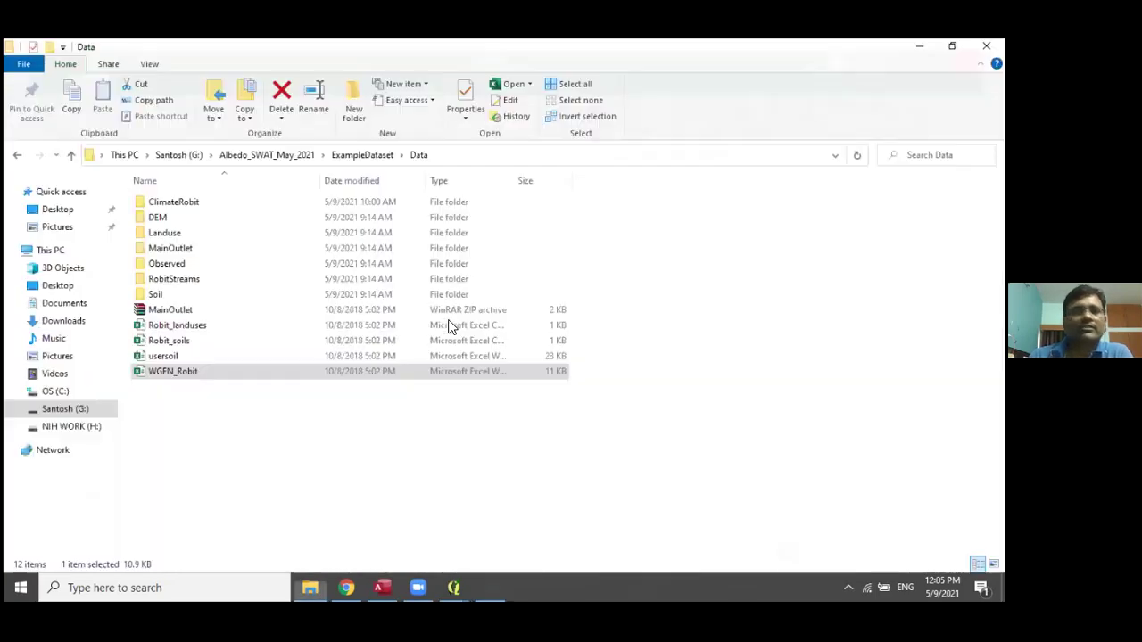
Bring QGIS forward to show the QSWAT 1.7 start window, then minimize QGIS.
{"action": "left_click", "coordinate": [919, 45]}
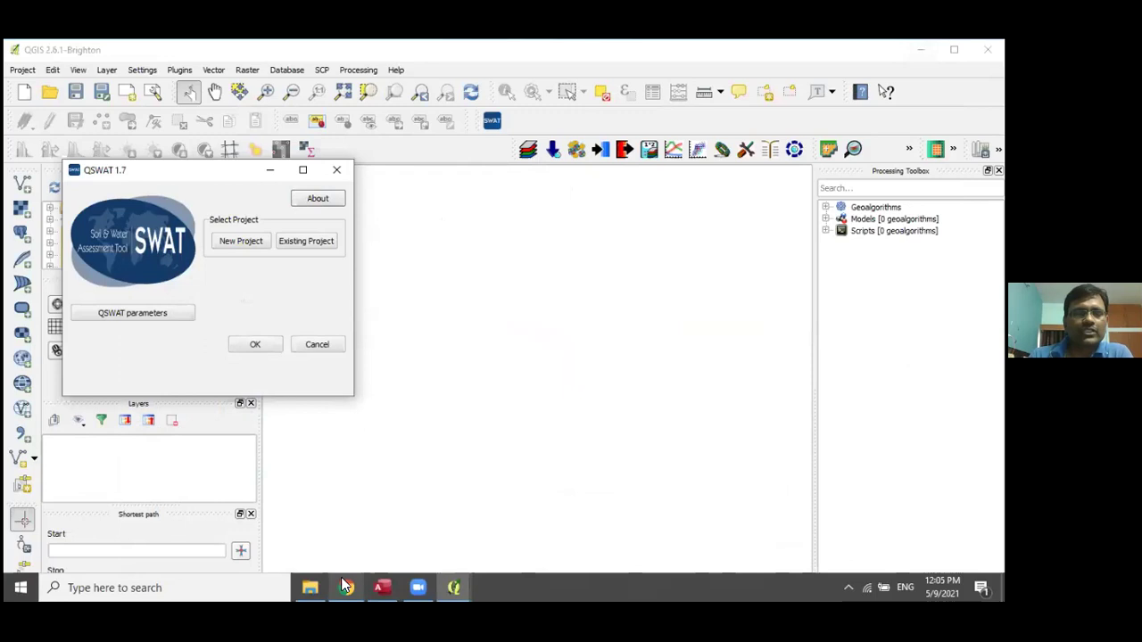
{"action": "mouse_move", "coordinate": [464, 578]}
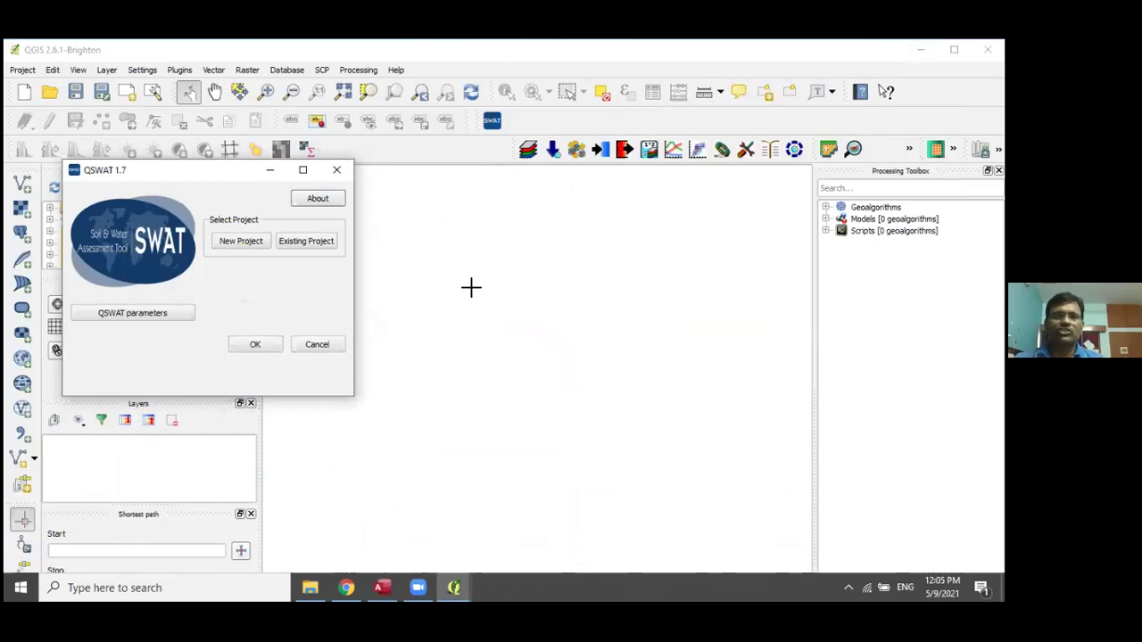
{"action": "left_click", "coordinate": [920, 49]}
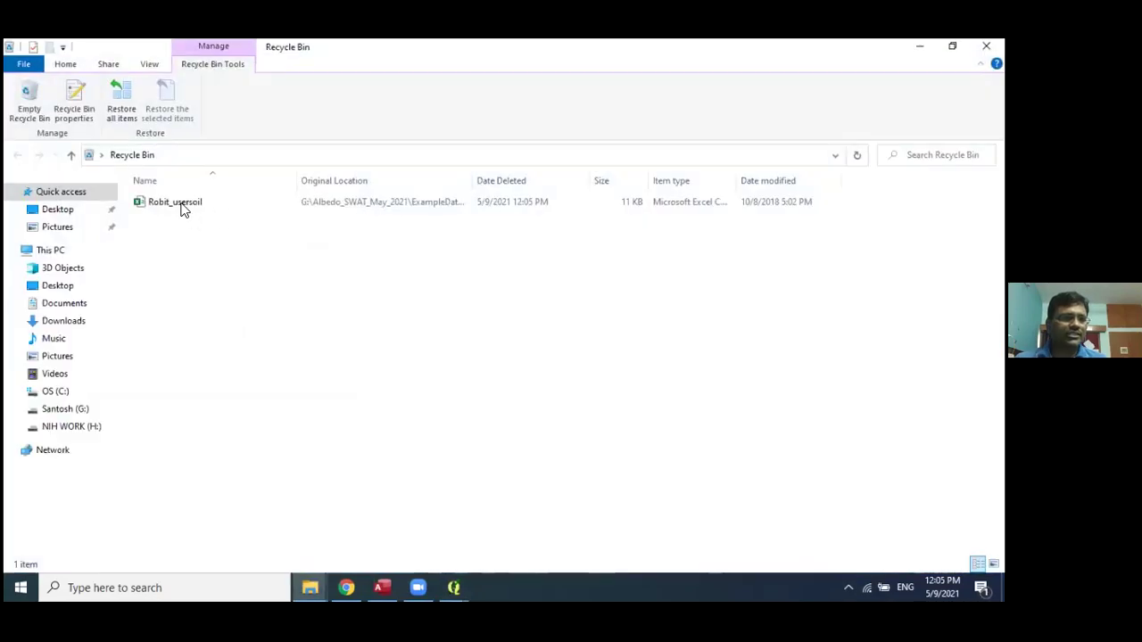
Restore Robit_usersoil from the Recycle Bin to the Data folder and close the bin.
{"action": "left_click", "coordinate": [183, 207]}
{"action": "right_click", "coordinate": [183, 207]}
{"action": "left_click", "coordinate": [222, 215]}
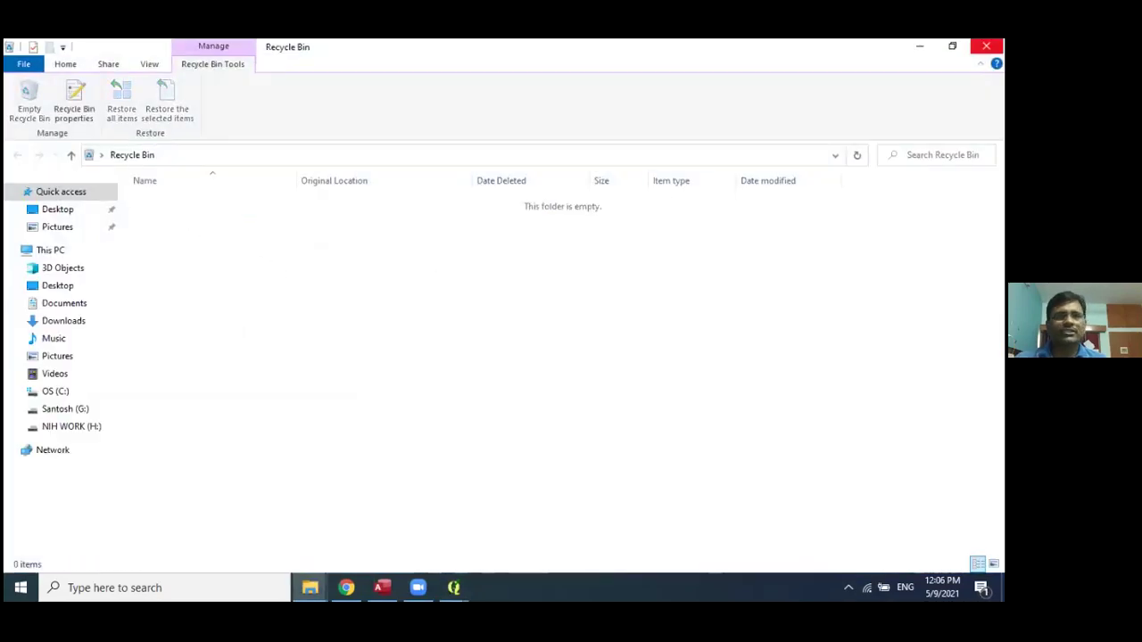
{"action": "left_click", "coordinate": [986, 46]}
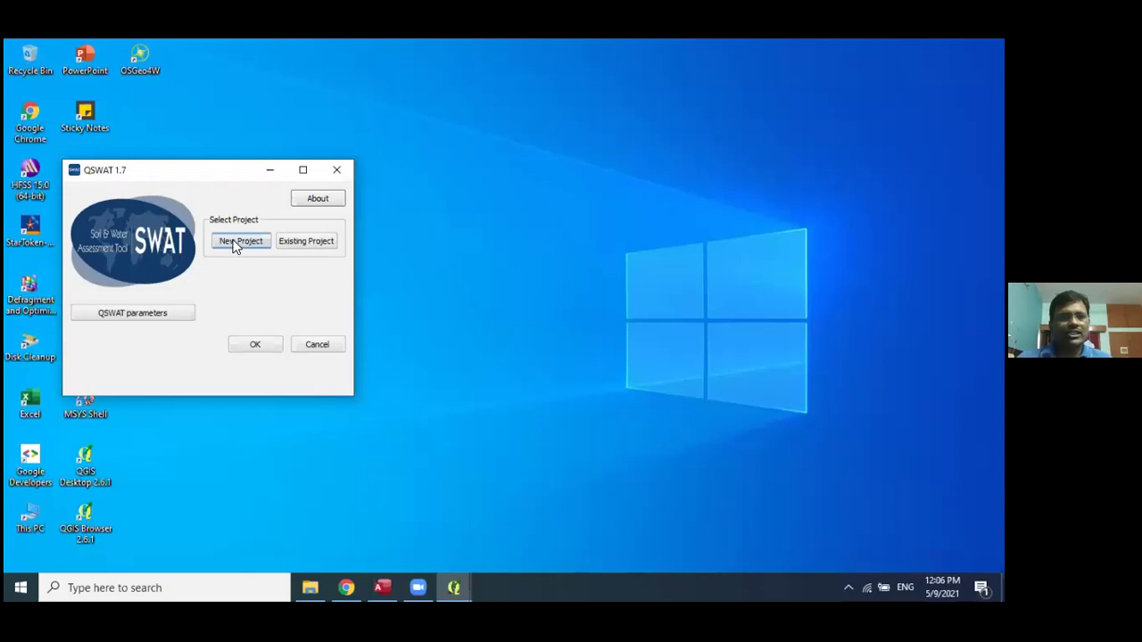
Start a new QSWAT project, cancel the first save dialog, and start over.
{"action": "left_click", "coordinate": [234, 242]}
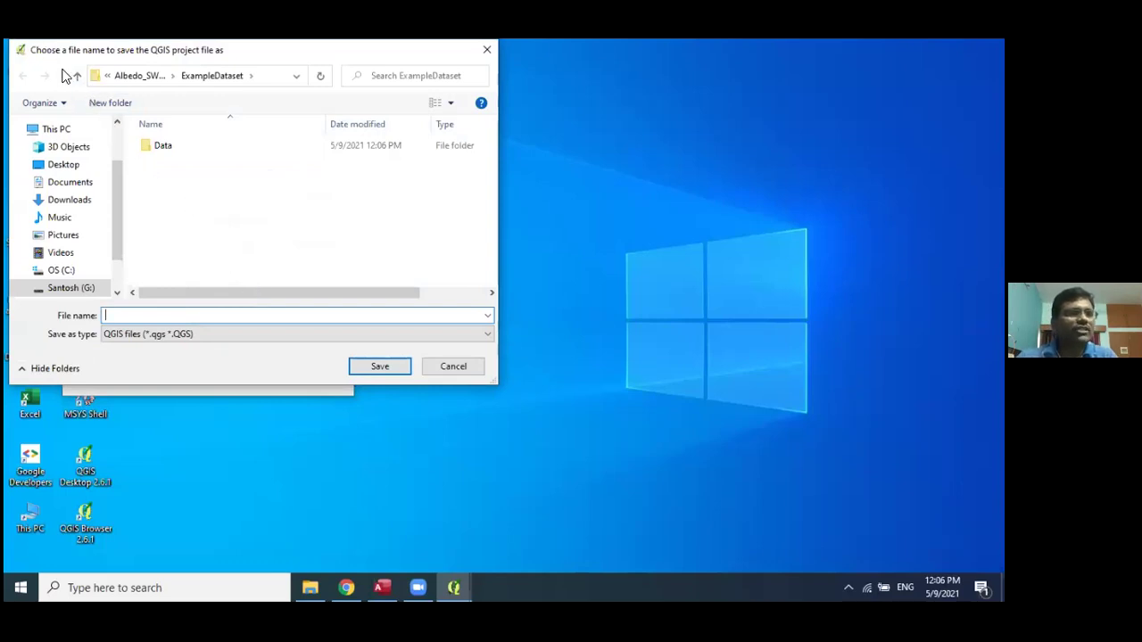
{"action": "left_click_drag", "start_coordinate": [43, 50], "coordinate": [484, 138]}
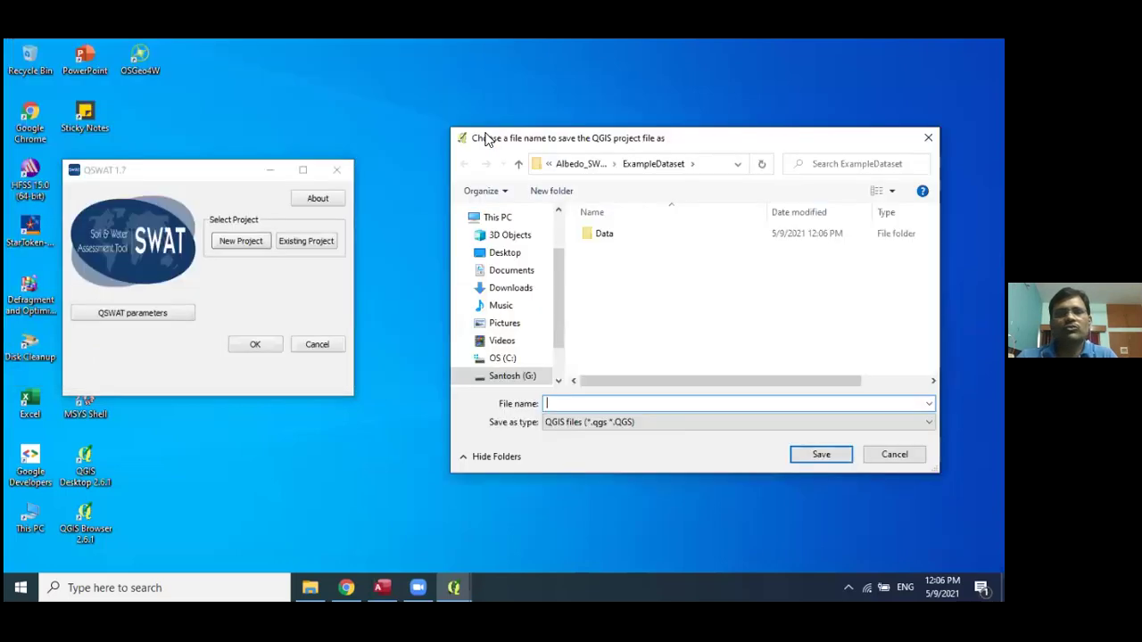
{"action": "left_click", "coordinate": [894, 454]}
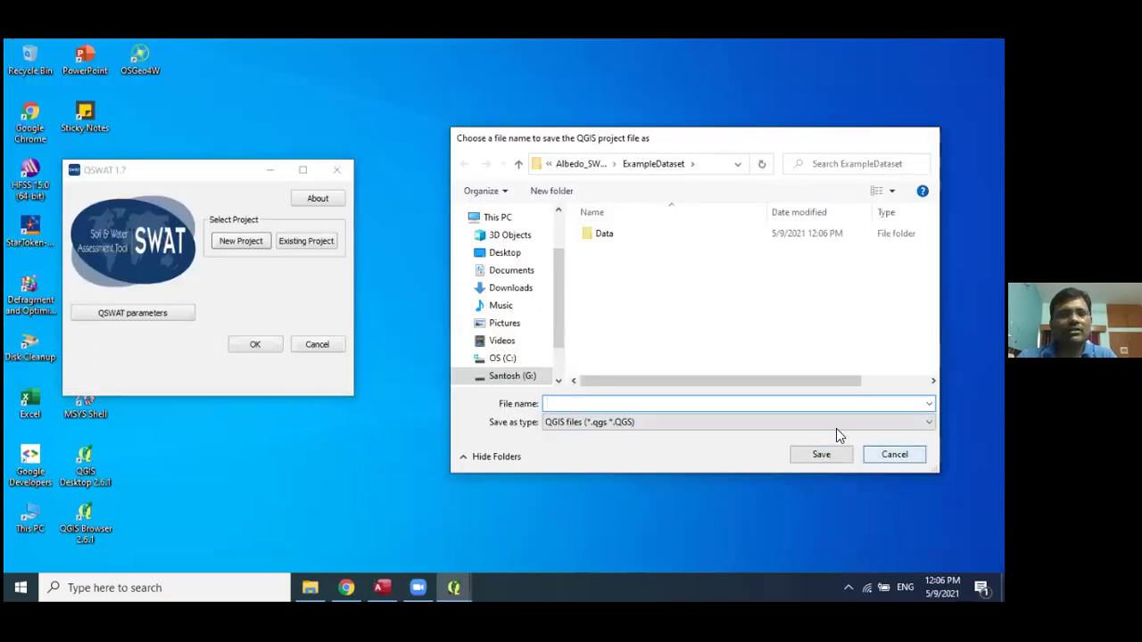
{"action": "left_click", "coordinate": [266, 243]}
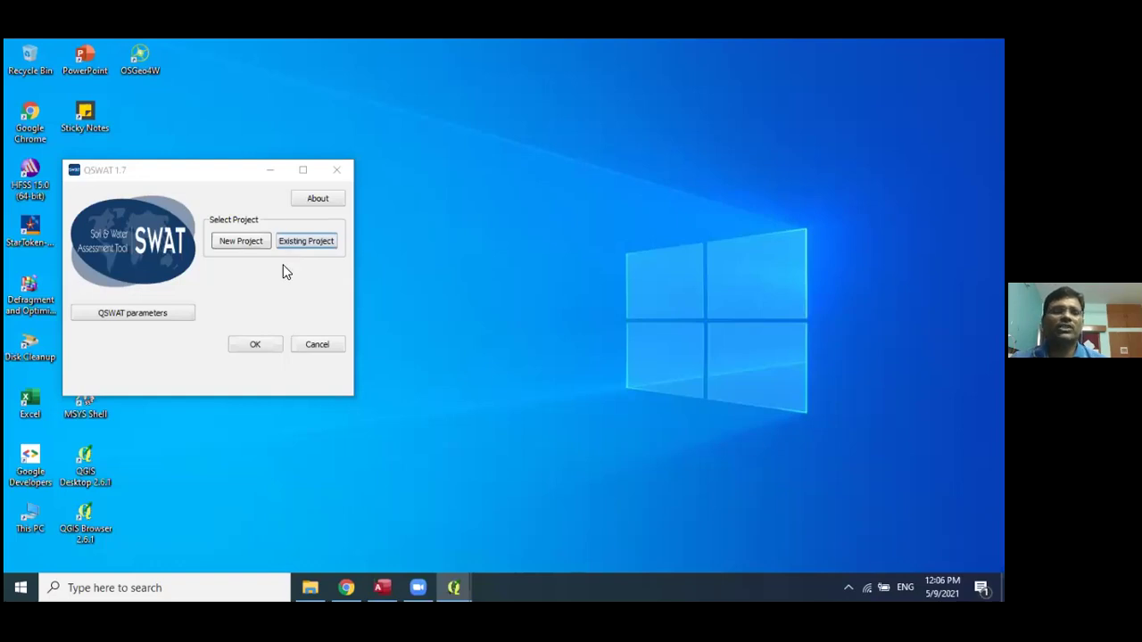
Save the new project as test_project inside the ExampleDataset folder.
{"action": "left_click", "coordinate": [226, 243]}
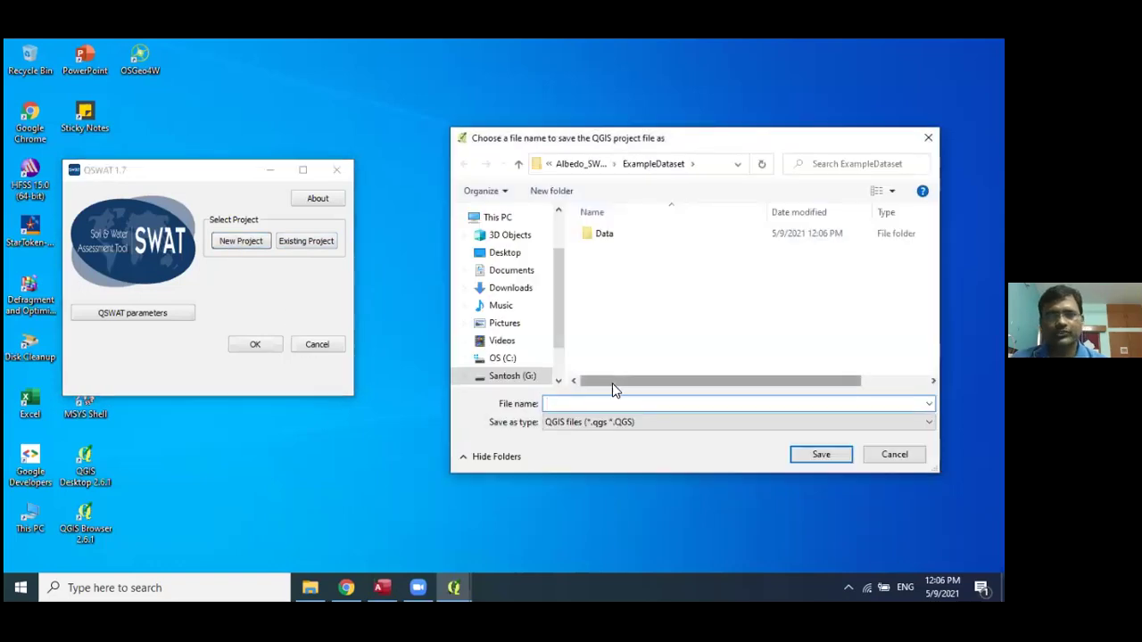
{"action": "left_click", "coordinate": [581, 164]}
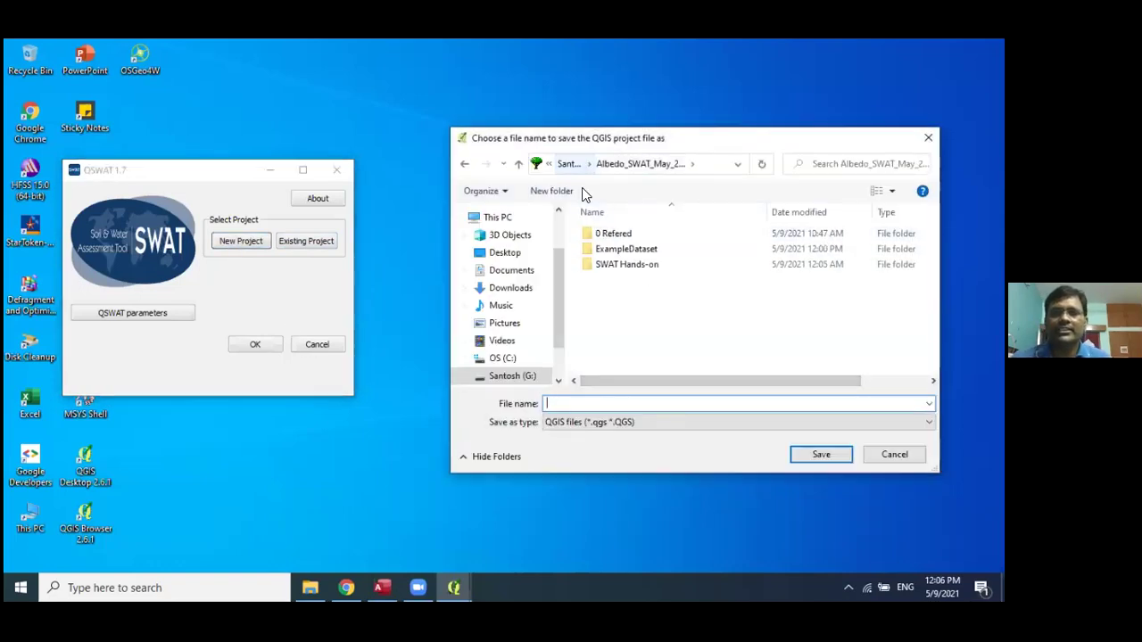
{"action": "left_click", "coordinate": [624, 253]}
{"action": "double_click", "coordinate": [626, 251]}
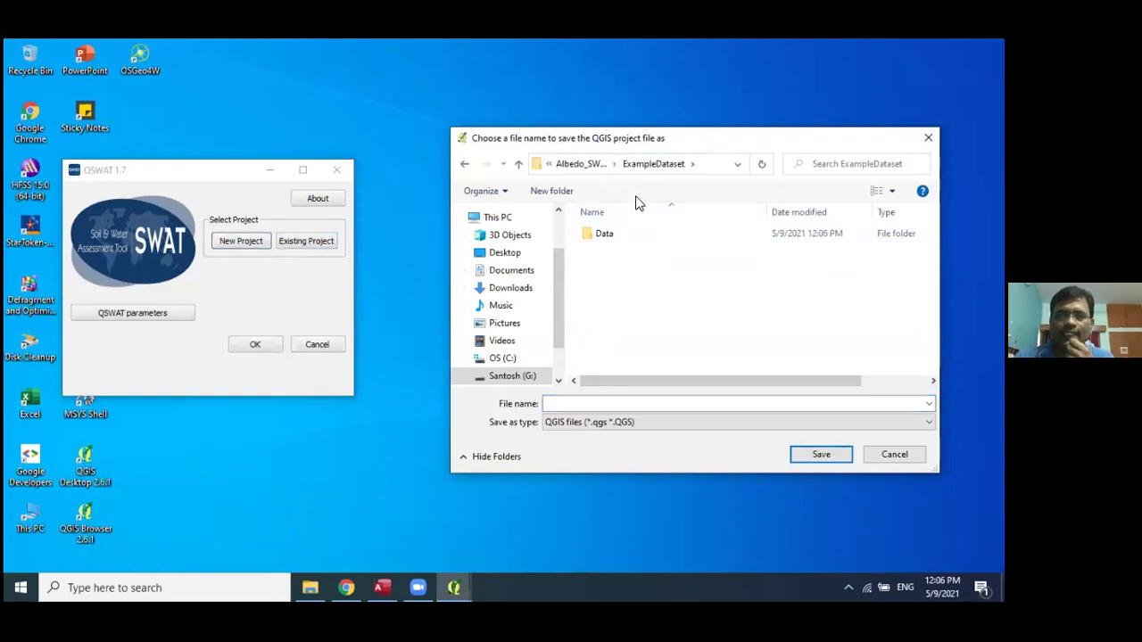
{"action": "left_click", "coordinate": [584, 408]}
{"action": "type", "text": "test"}
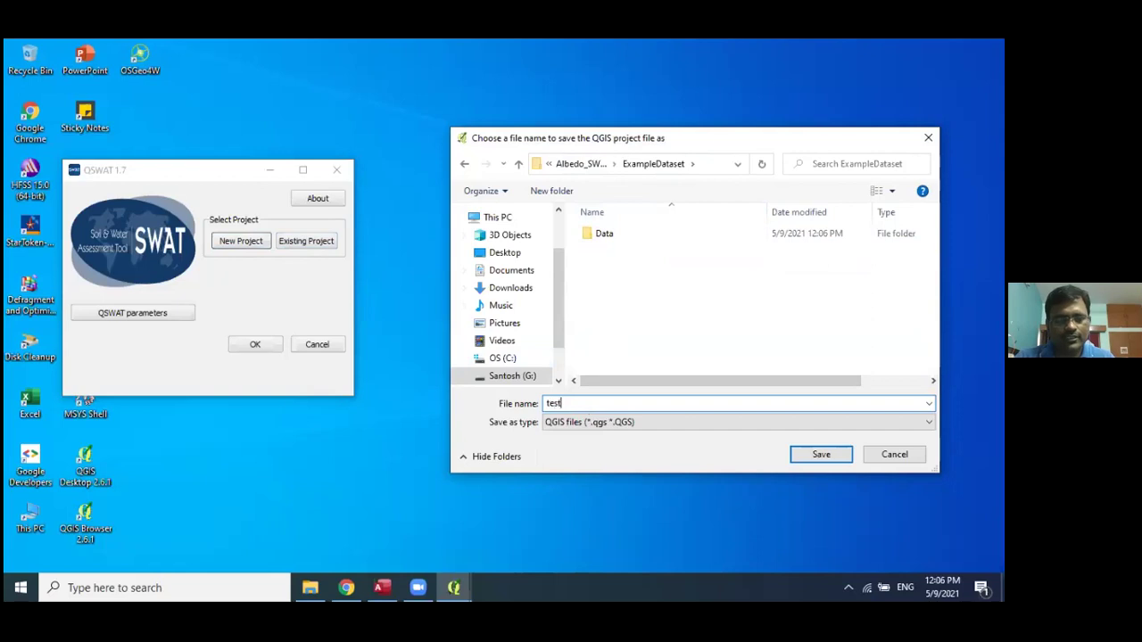
{"action": "type", "text": "_pr"}
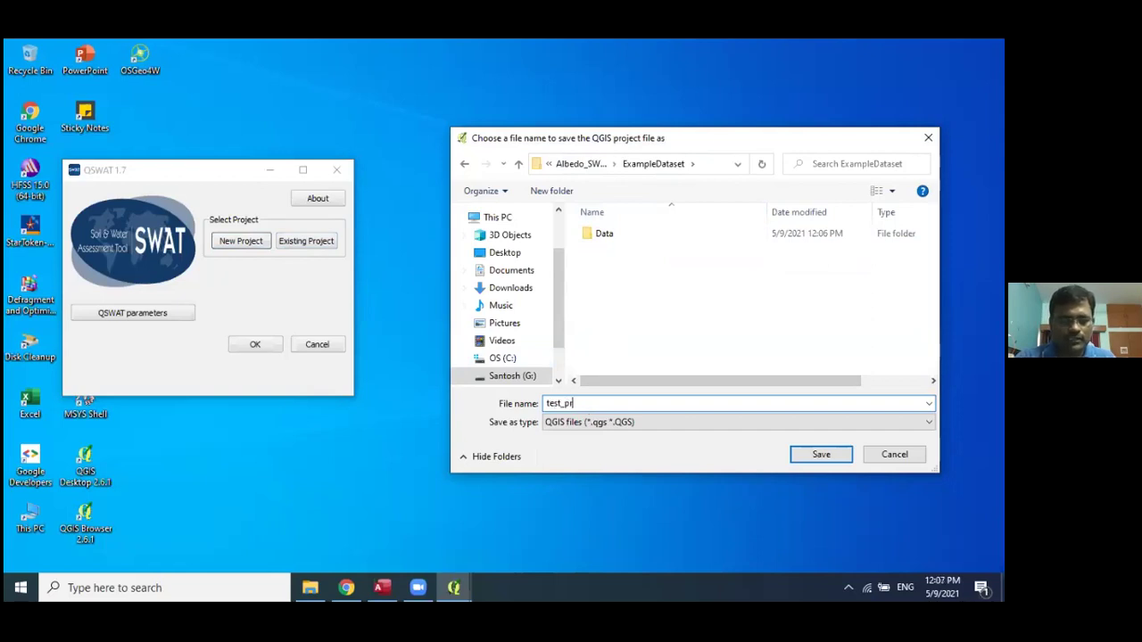
{"action": "type", "text": "oect"}
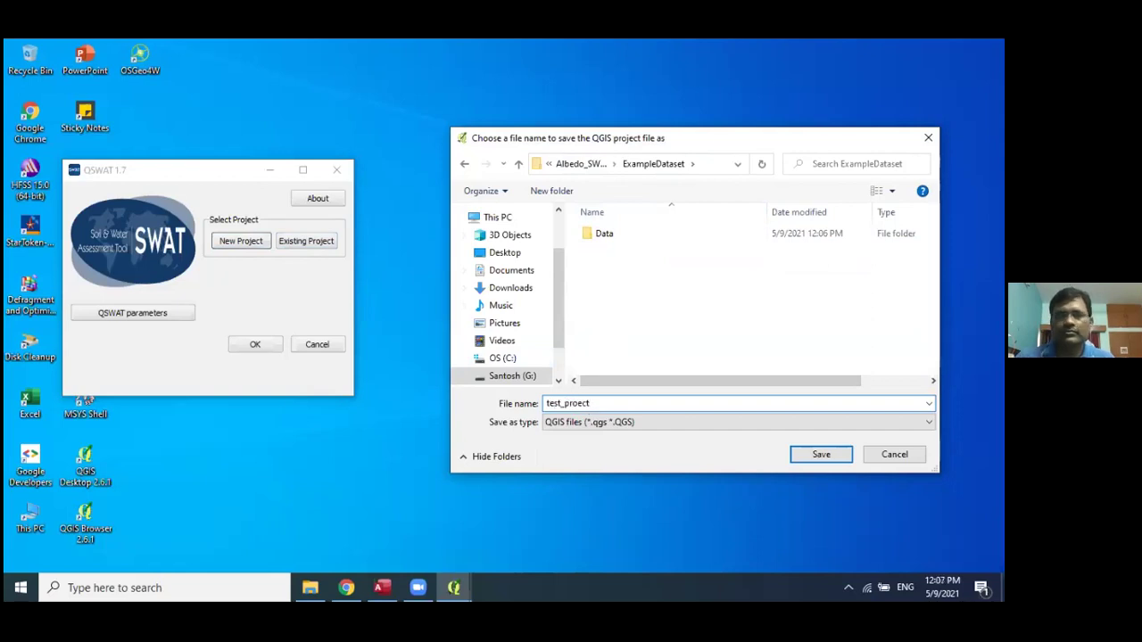
{"action": "key", "text": "BackSpace"}
{"action": "key", "text": "BackSpace"}
{"action": "key", "text": "BackSpace"}
{"action": "type", "text": "ject"}
{"action": "key", "text": "BackSpace"}
{"action": "key", "text": "BackSpace"}
{"action": "key", "text": "BackSpace"}
{"action": "type", "text": "ject"}
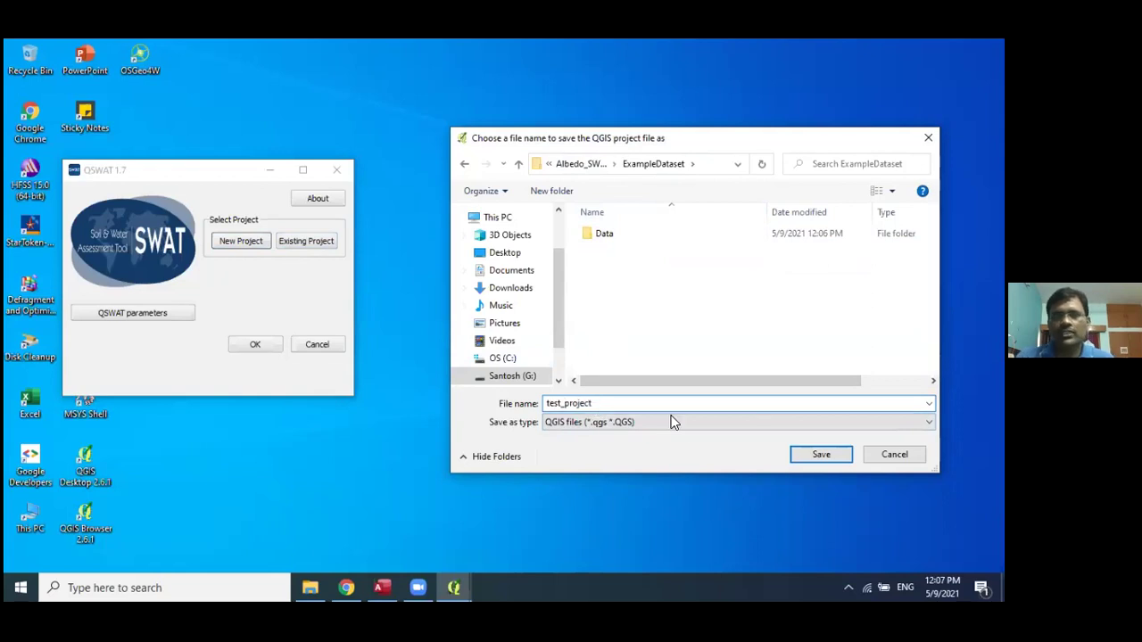
{"action": "left_click", "coordinate": [827, 450]}
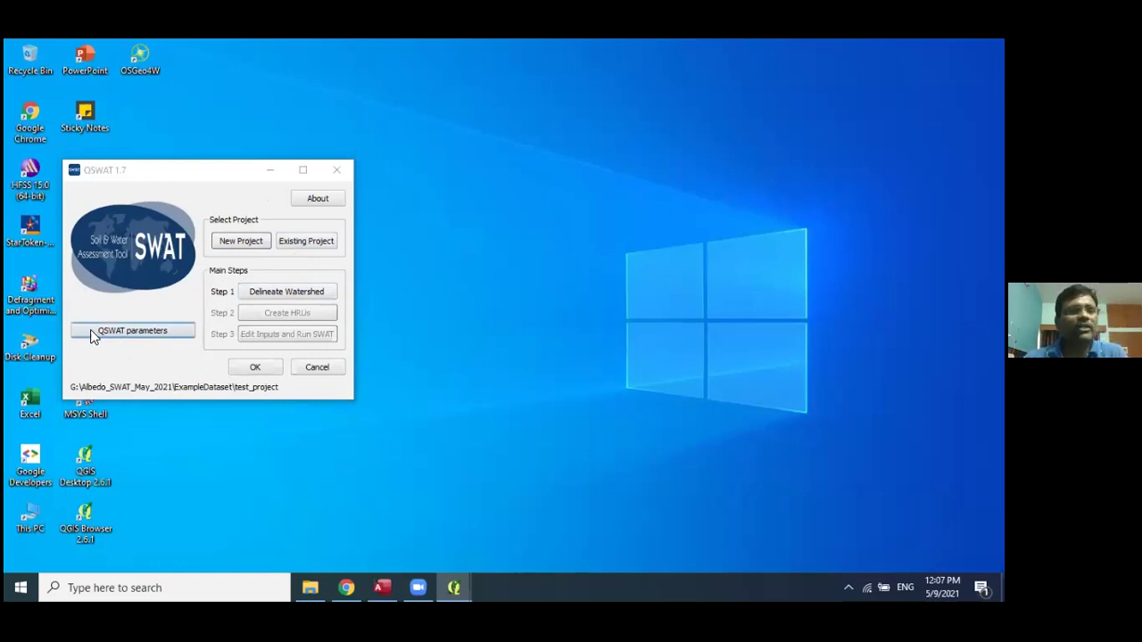
Open Step 1 'Delineate Watershed' for test_project.
{"action": "left_click", "coordinate": [294, 292]}
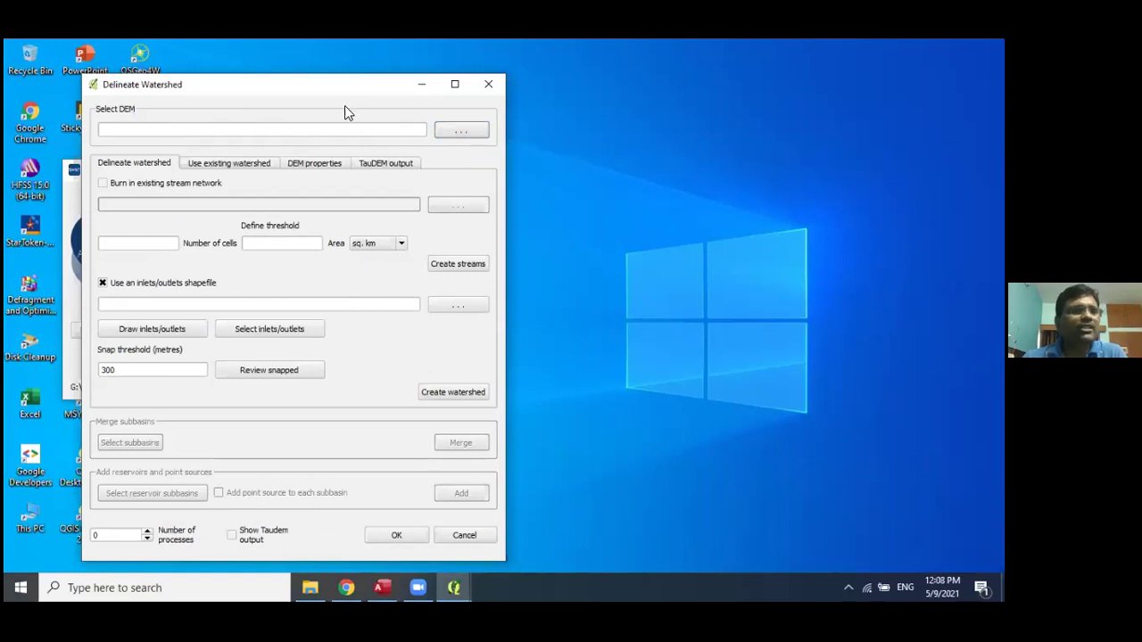
Load hdr.adf from ExampleDataset > Data > DEM > srtm_30m as the DEM.
{"action": "left_click", "coordinate": [448, 132]}
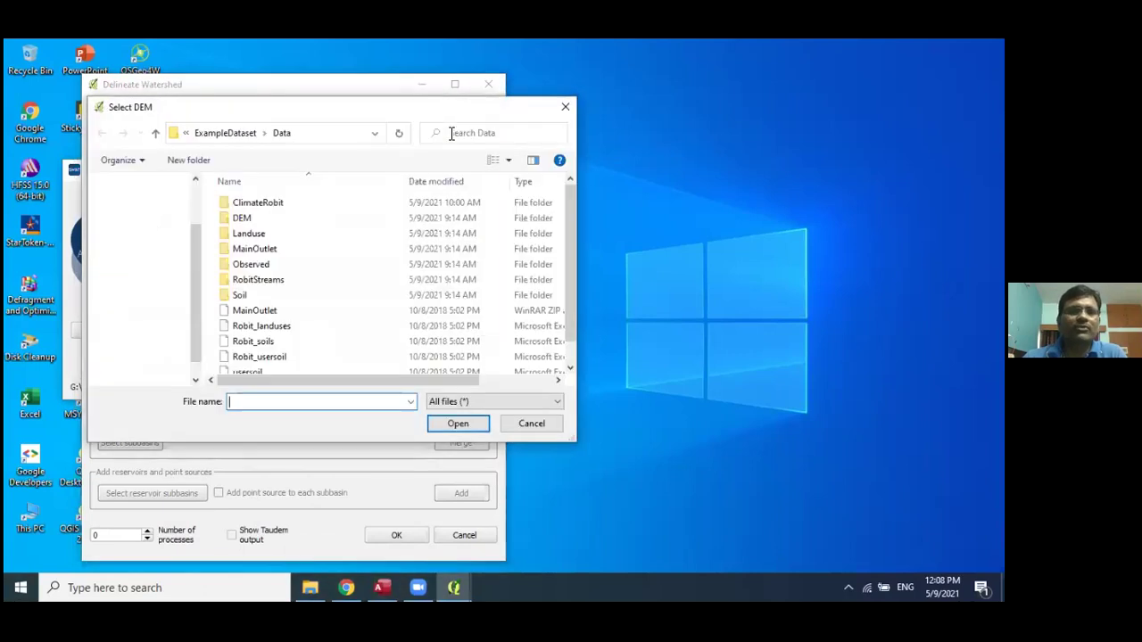
{"action": "left_click", "coordinate": [214, 134]}
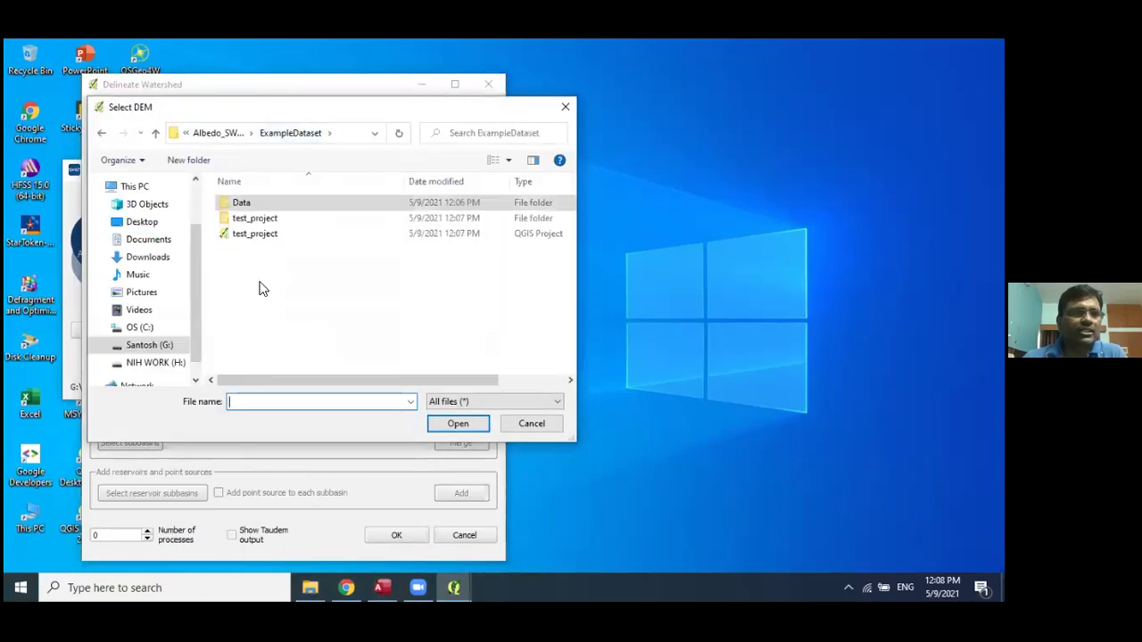
{"action": "left_click", "coordinate": [214, 136]}
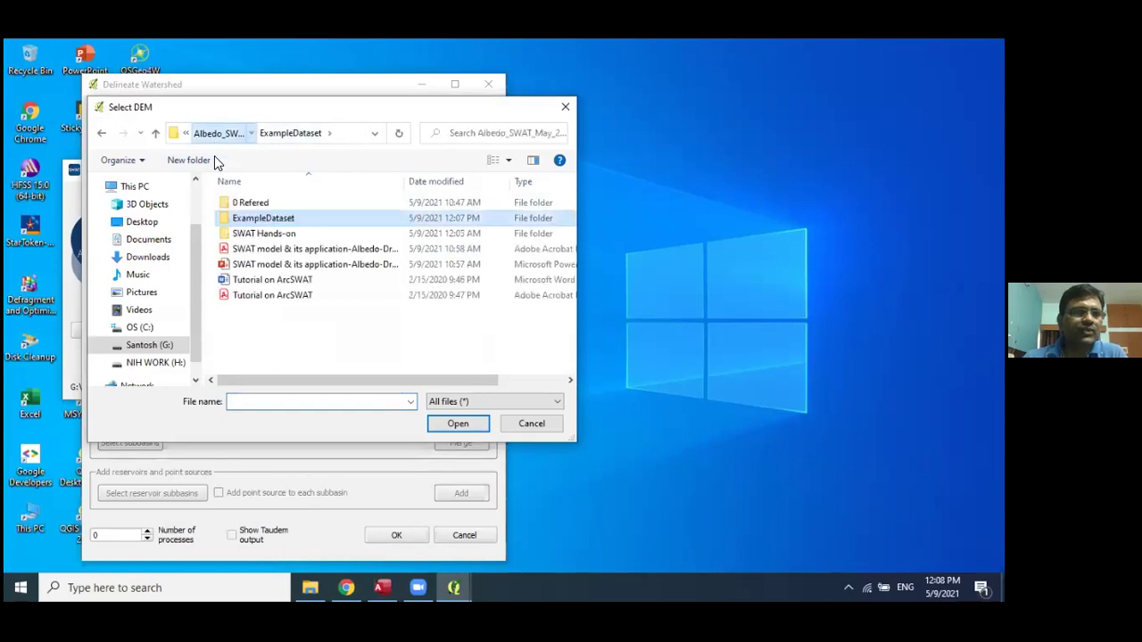
{"action": "double_click", "coordinate": [264, 219]}
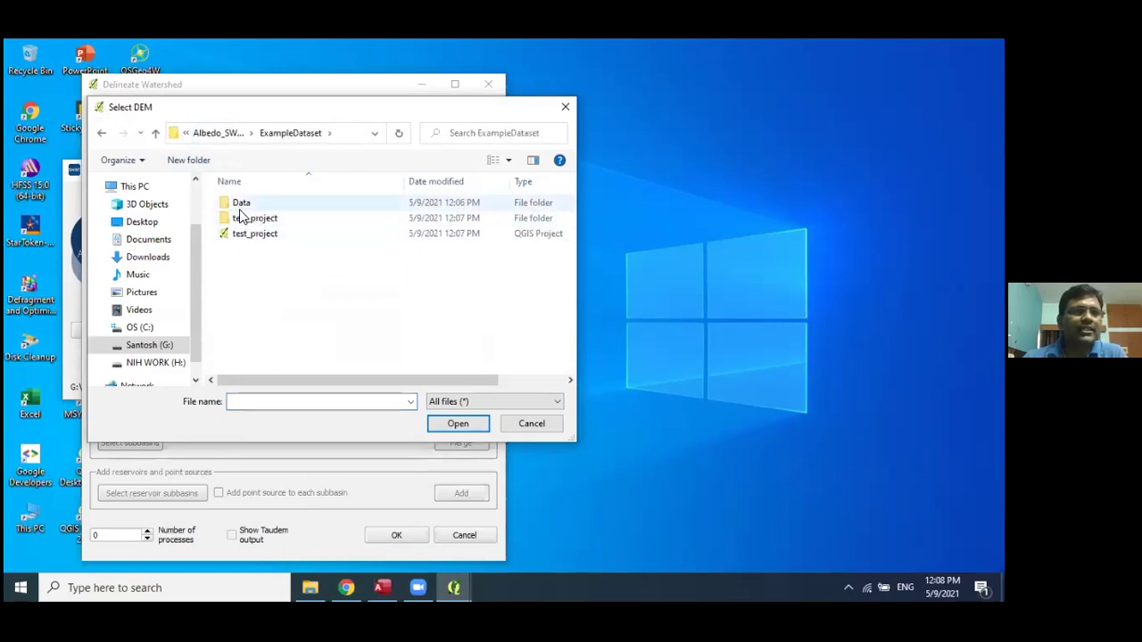
{"action": "double_click", "coordinate": [242, 204]}
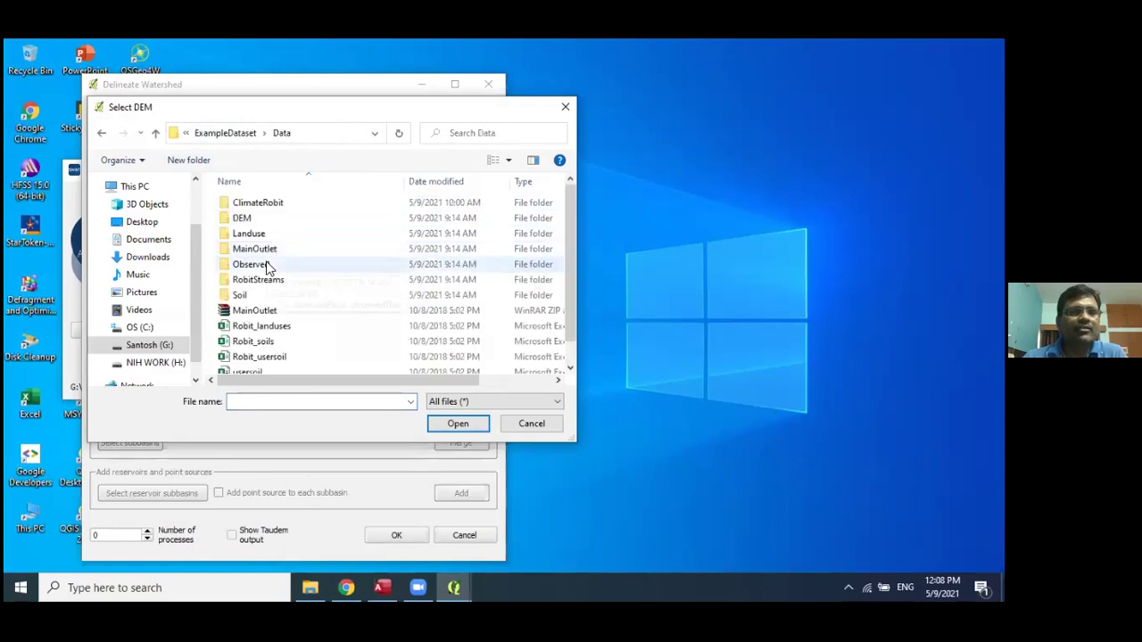
{"action": "double_click", "coordinate": [247, 220]}
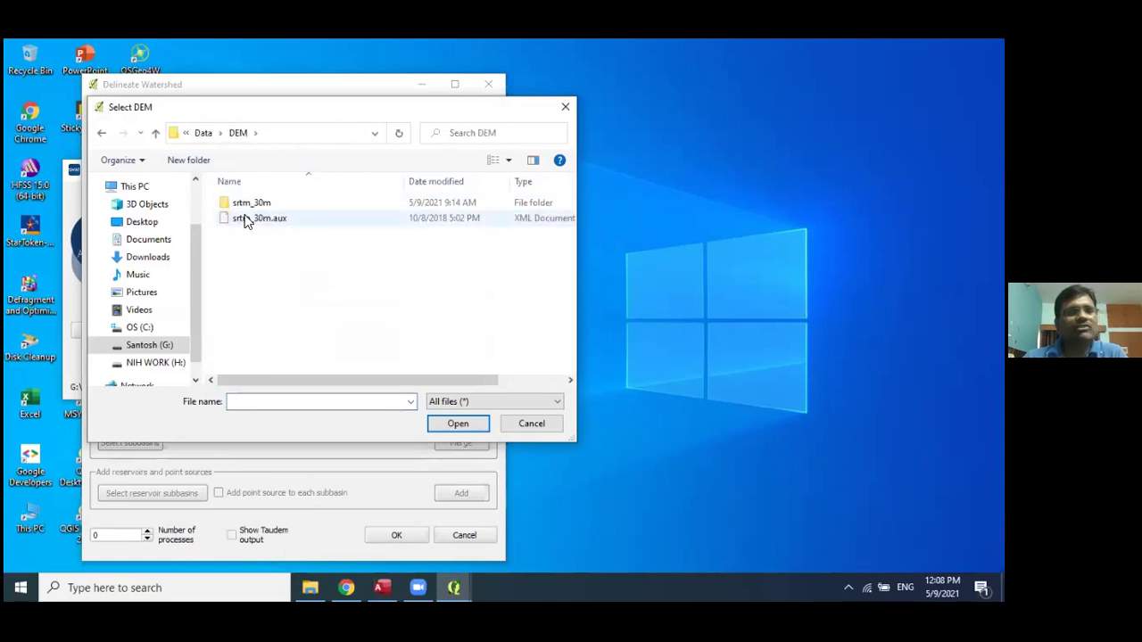
{"action": "double_click", "coordinate": [242, 204]}
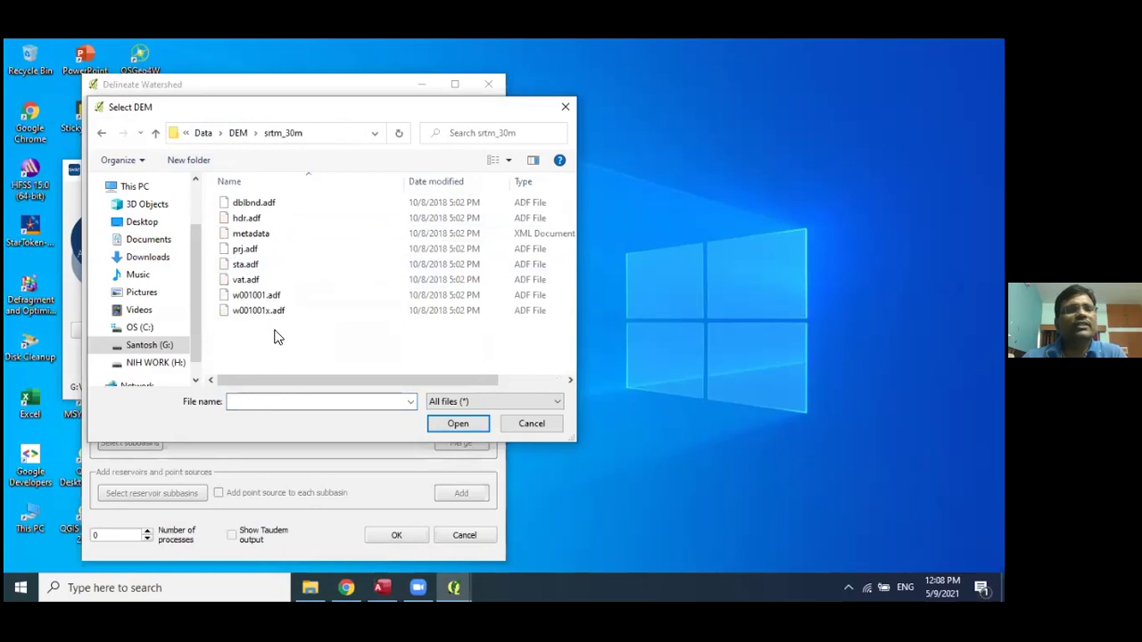
{"action": "left_click", "coordinate": [239, 221]}
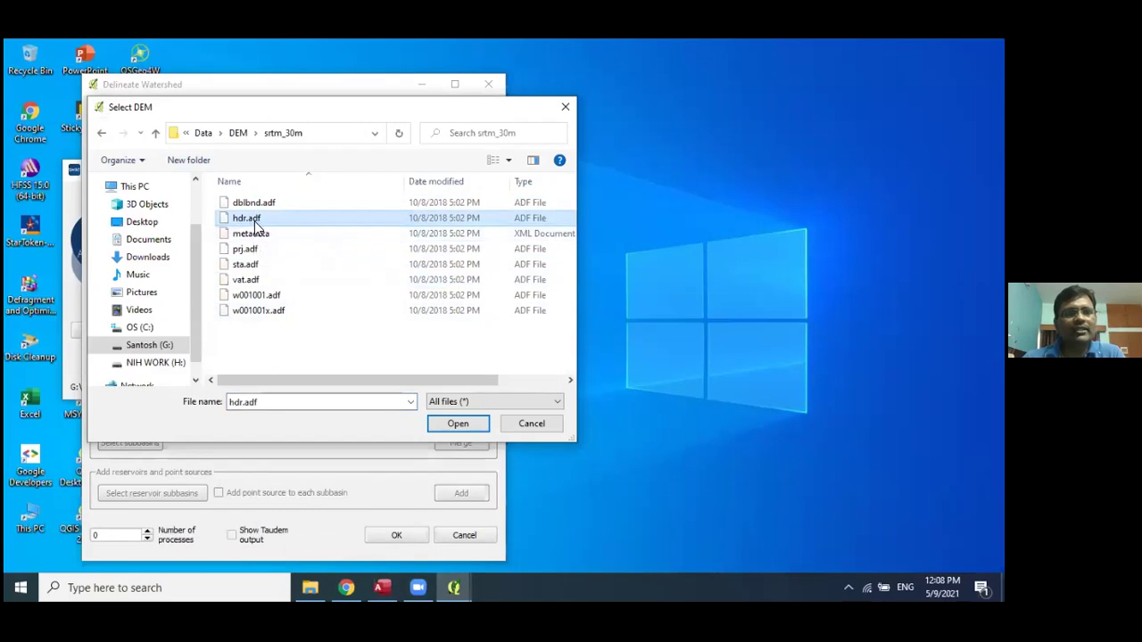
{"action": "left_click", "coordinate": [451, 423]}
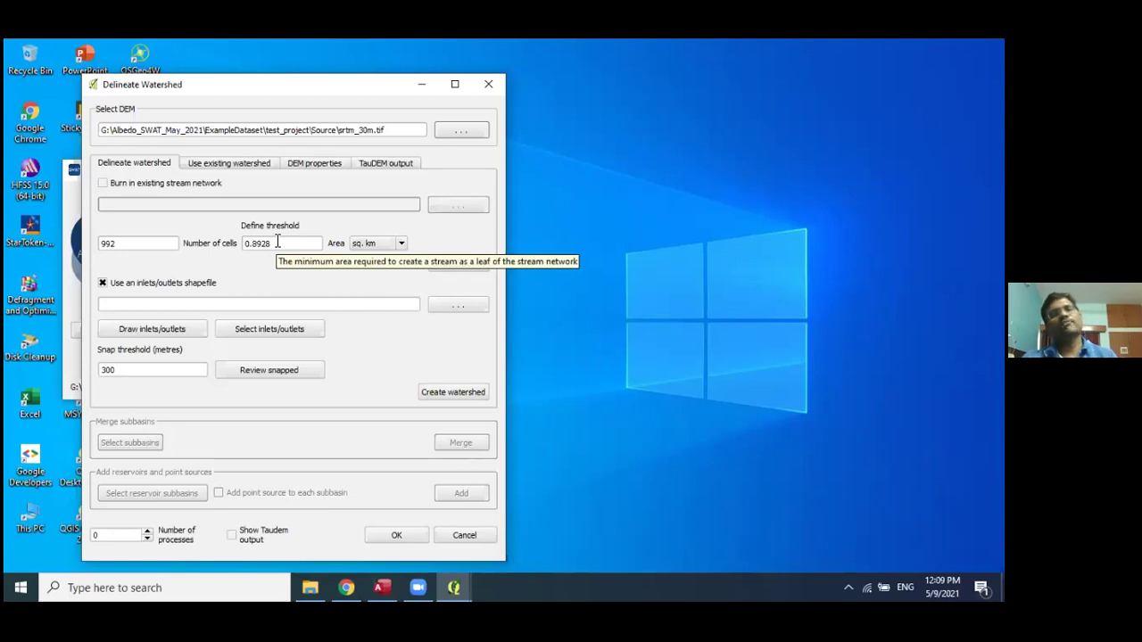
Review the existing-watershed, DEM properties and TauDEM output tabs, then return to the threshold settings.
{"action": "left_click", "coordinate": [217, 164]}
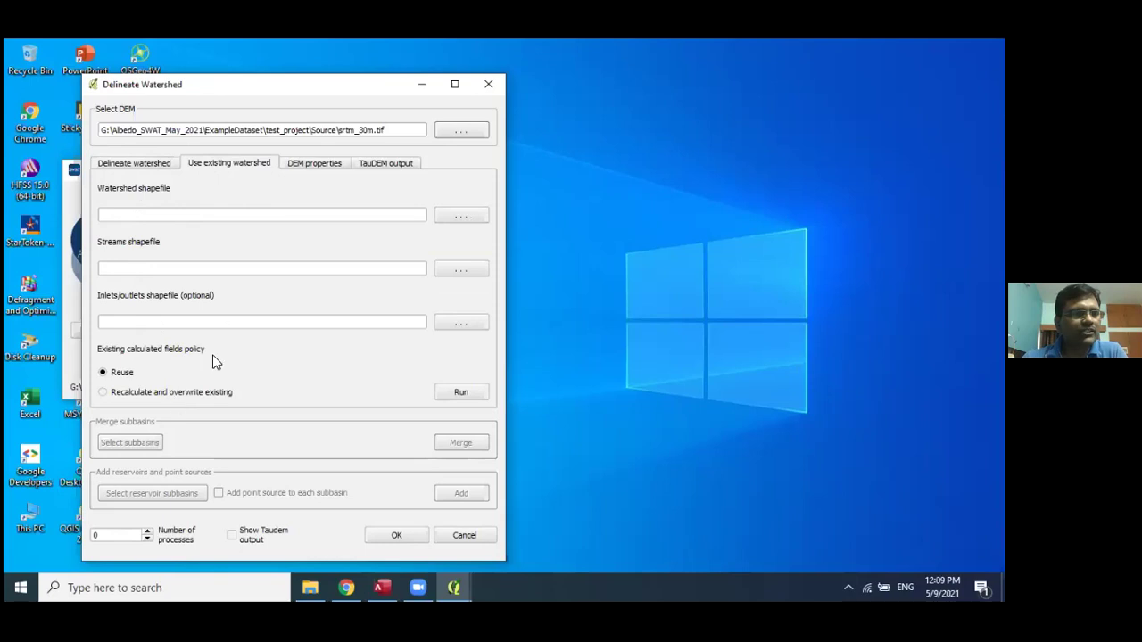
{"action": "left_click", "coordinate": [318, 163]}
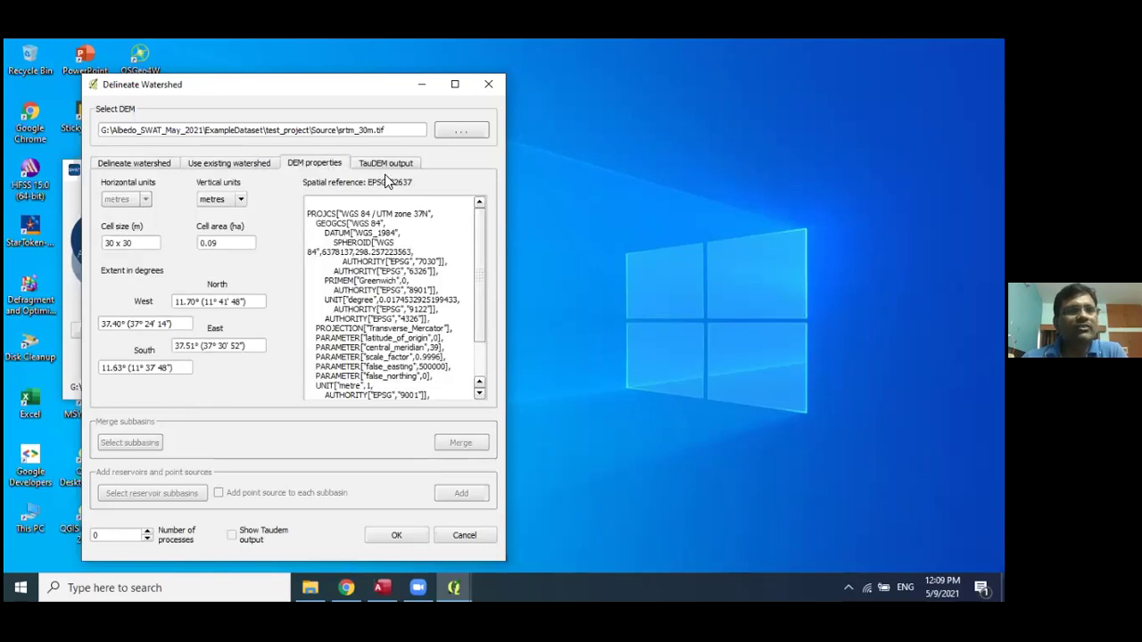
{"action": "left_click", "coordinate": [385, 167]}
{"action": "left_click", "coordinate": [149, 165]}
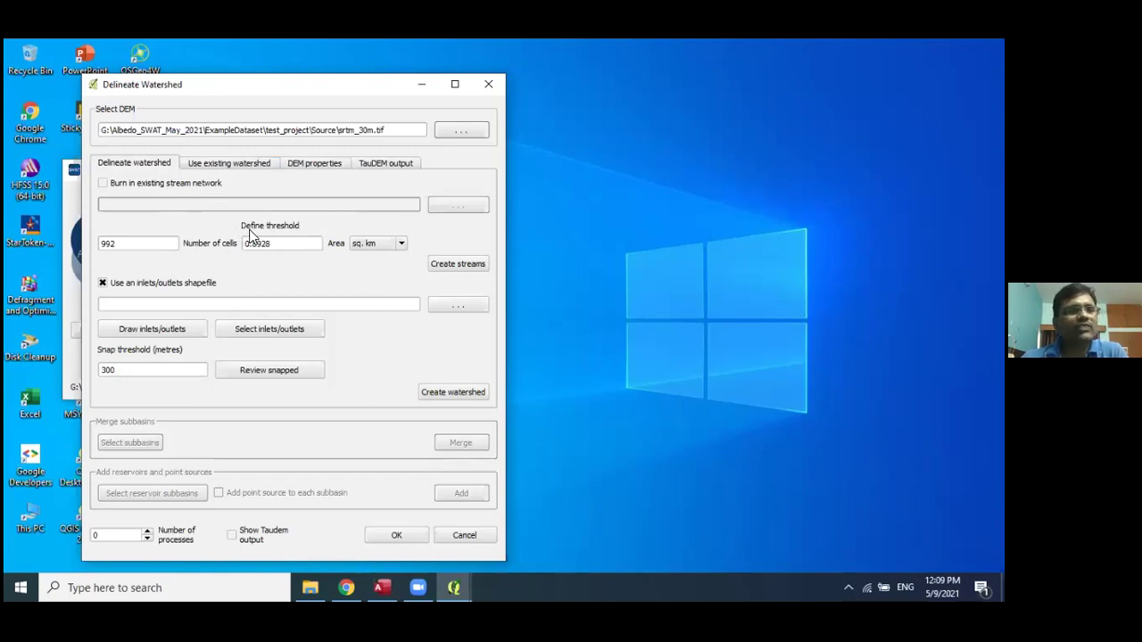
Set the stream threshold area to 0.70 sq. km (777 cells) and create the streams.
{"action": "left_click", "coordinate": [289, 249]}
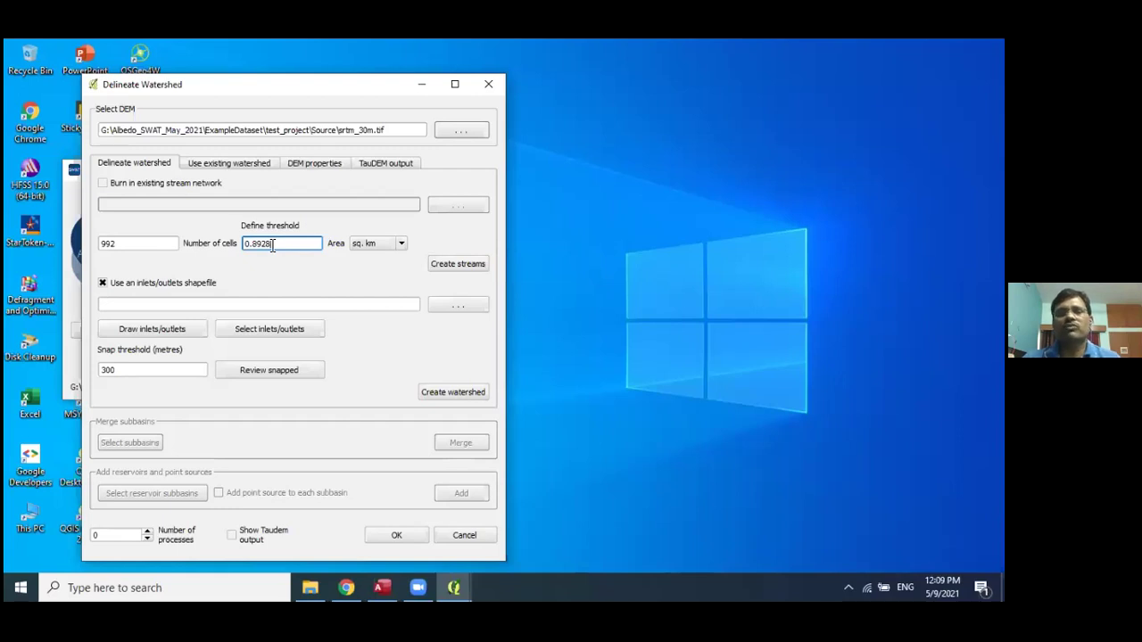
{"action": "key", "text": "BackSpace"}
{"action": "key", "text": "BackSpace"}
{"action": "key", "text": "BackSpace"}
{"action": "key", "text": "BackSpace"}
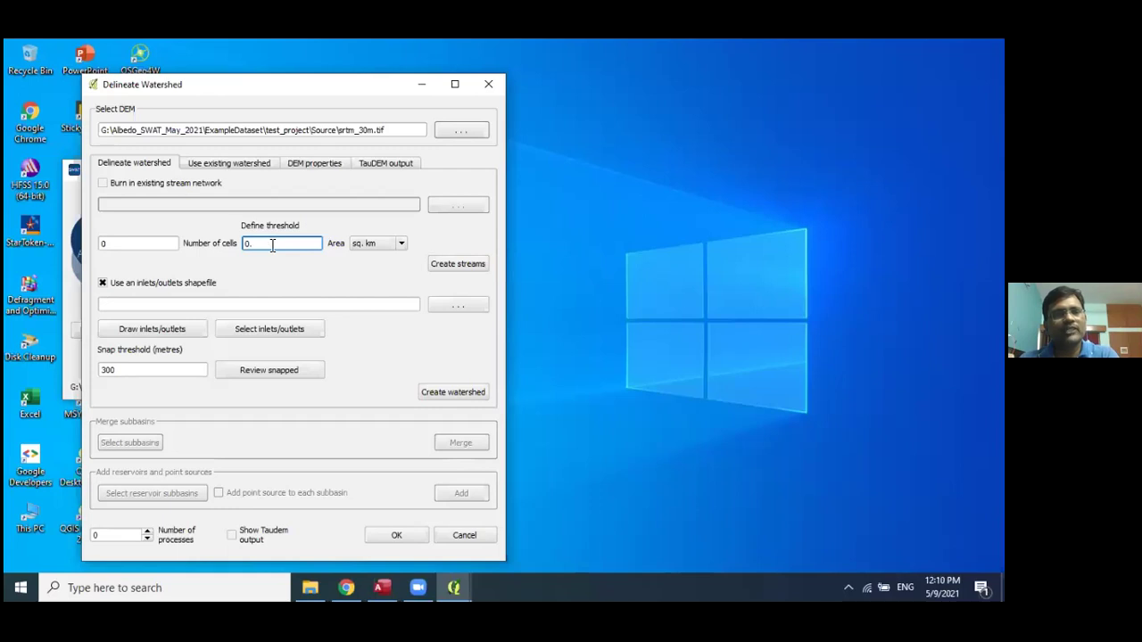
{"action": "type", "text": "7"}
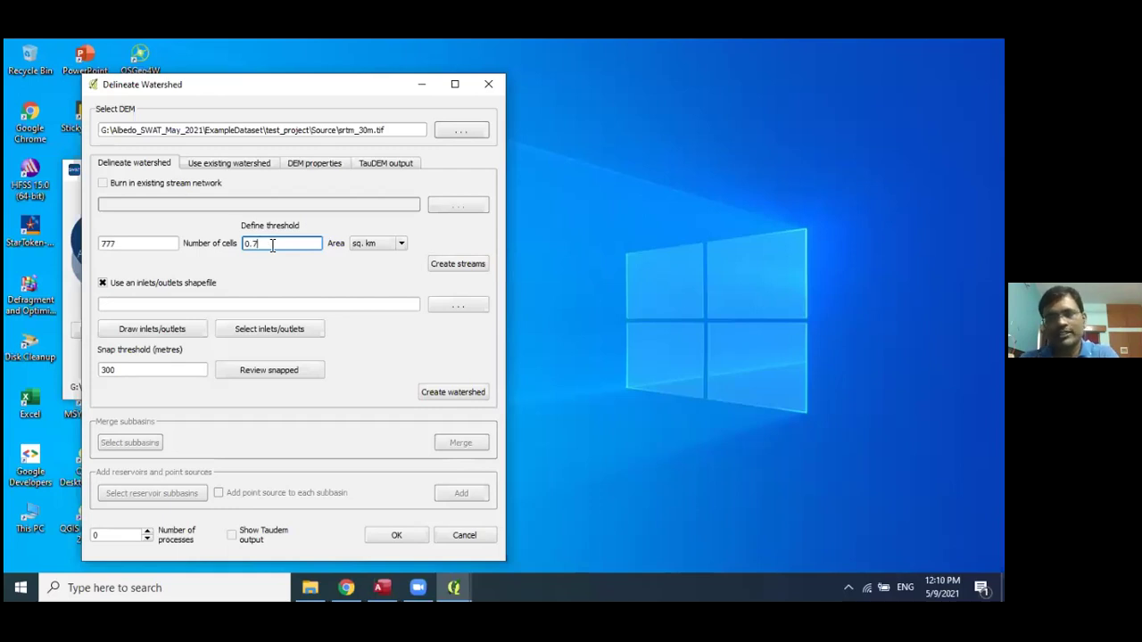
{"action": "type", "text": "0"}
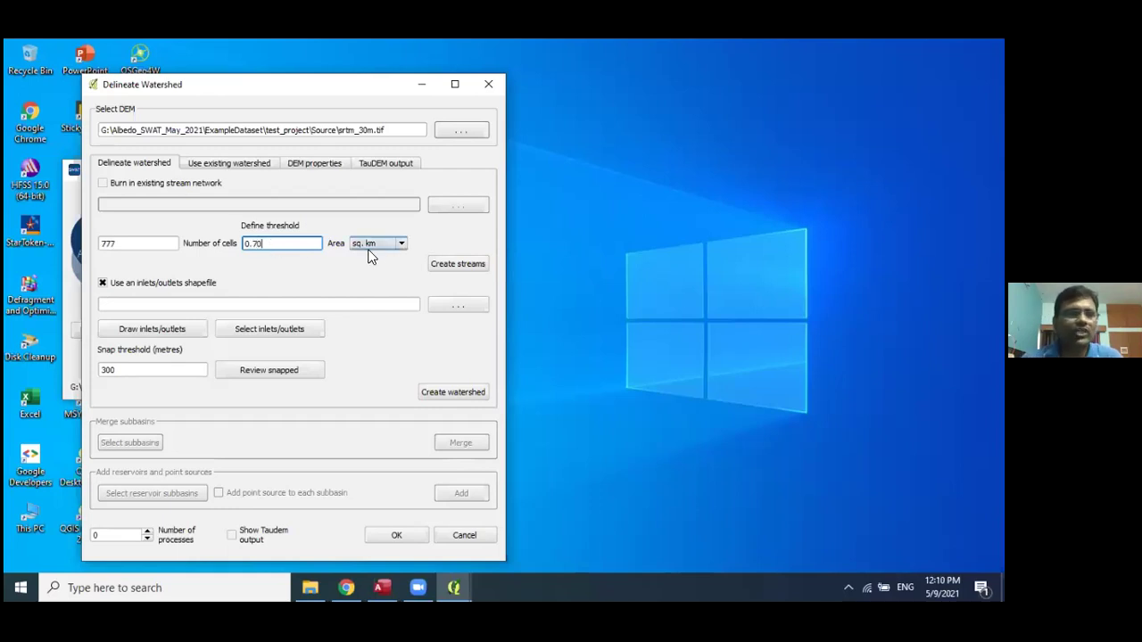
{"action": "left_click", "coordinate": [403, 244]}
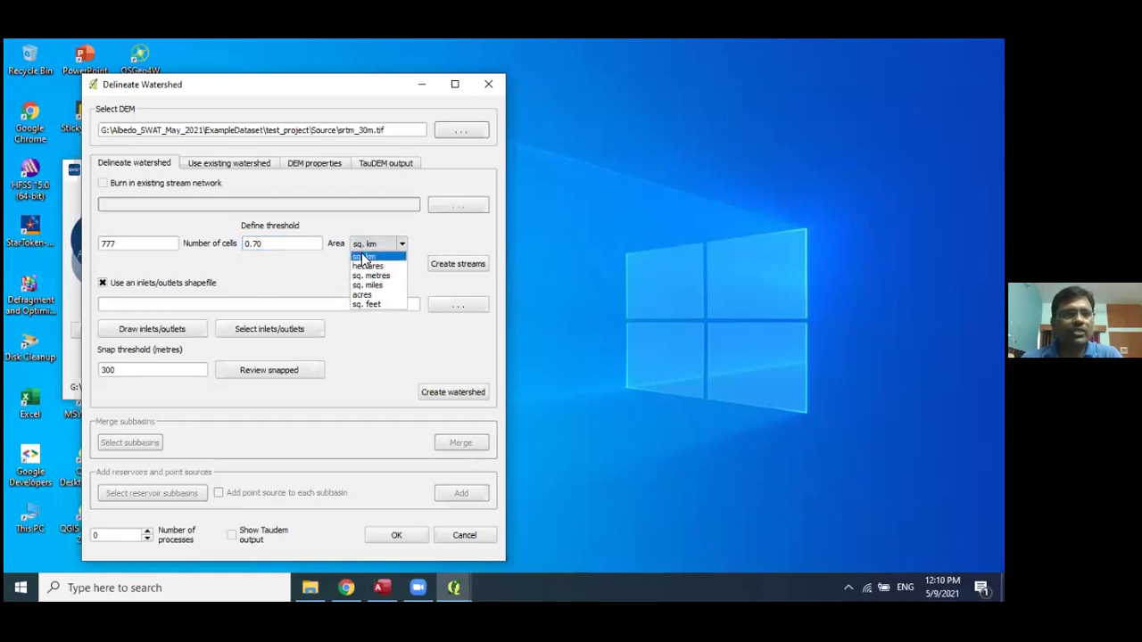
{"action": "left_click", "coordinate": [364, 256]}
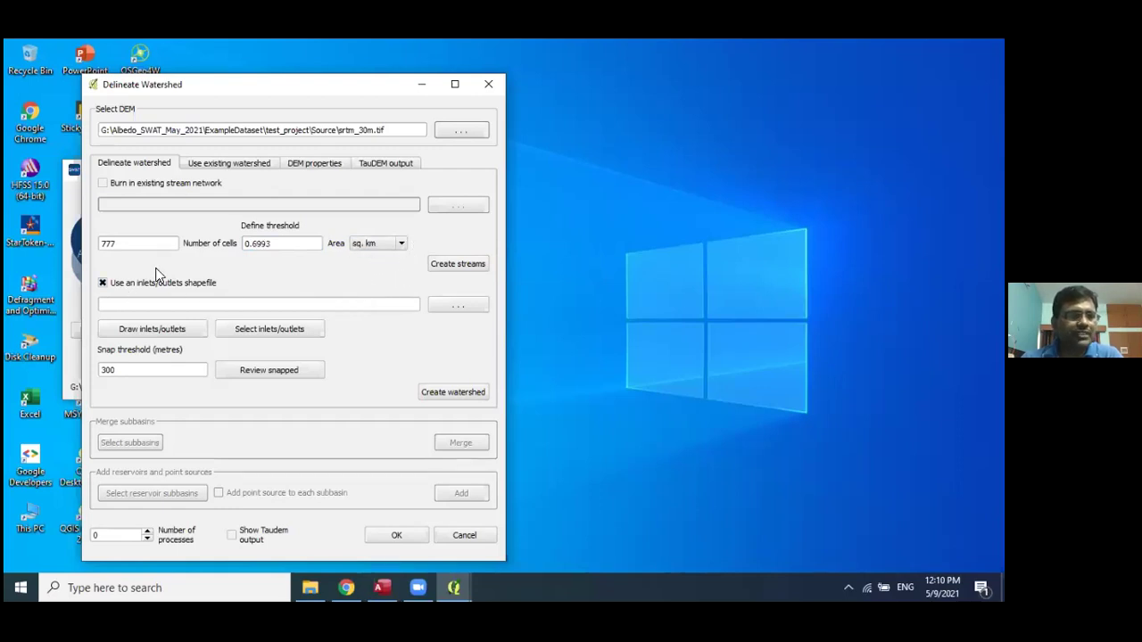
{"action": "left_click", "coordinate": [442, 266]}
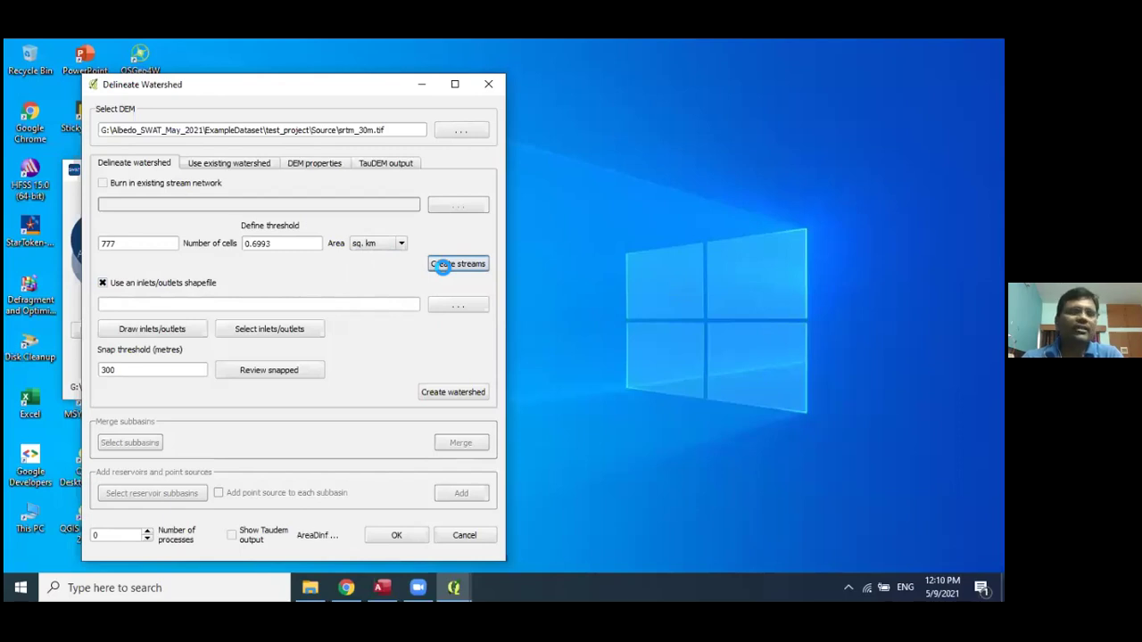
Pan the QGIS map to view the new blue streams over the hillshaded DEM.
{"action": "left_click", "coordinate": [450, 577]}
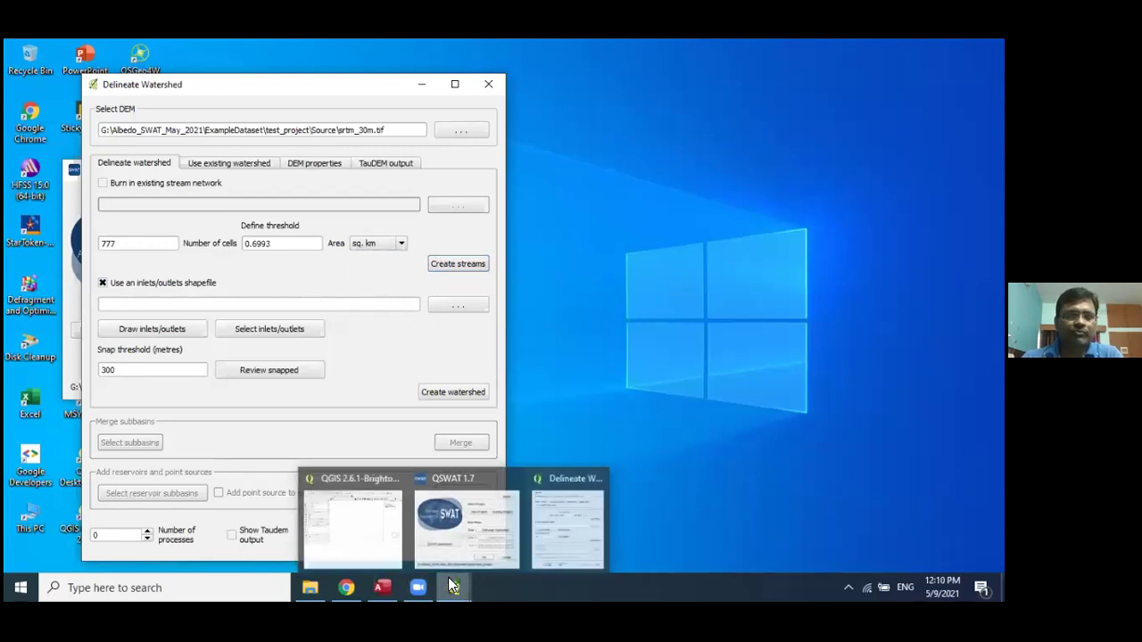
{"action": "left_click", "coordinate": [334, 514]}
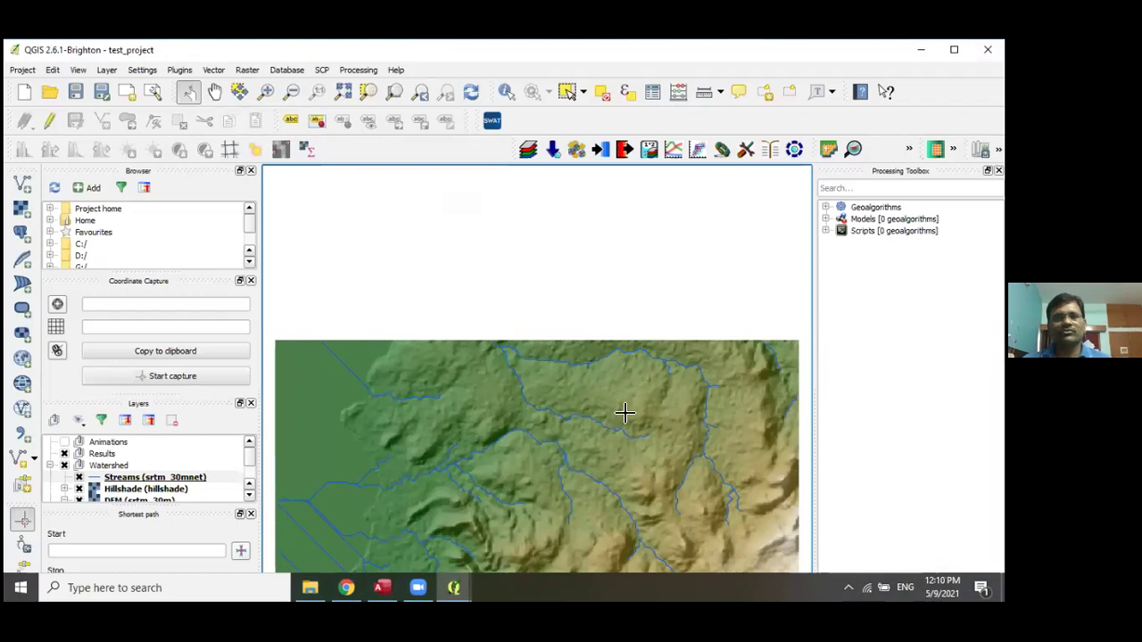
{"action": "left_click", "coordinate": [212, 93]}
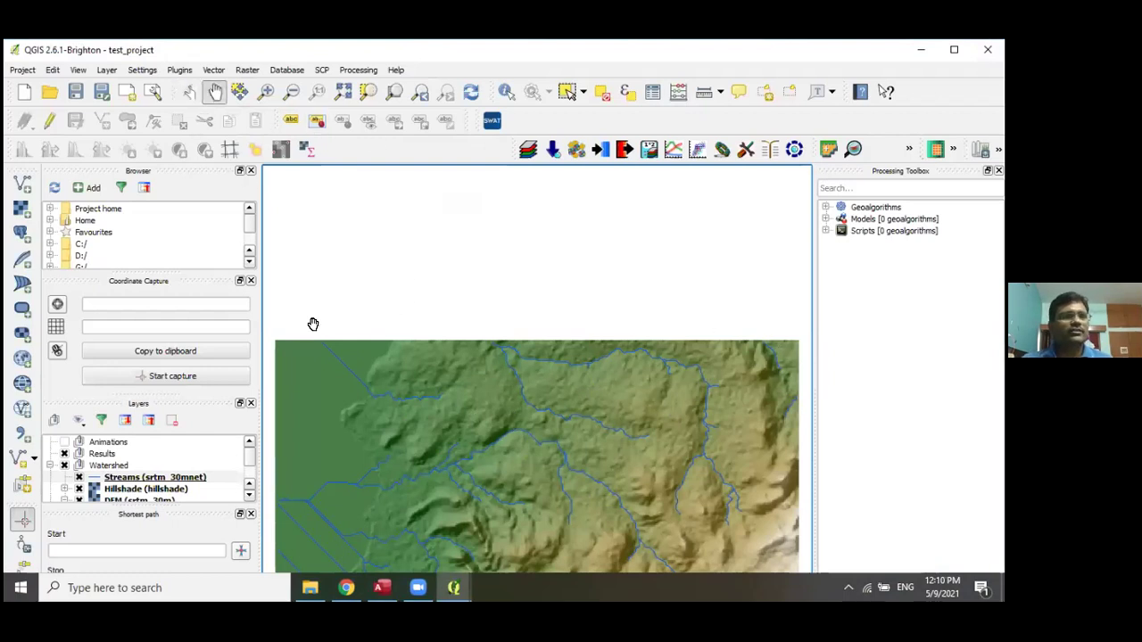
{"action": "left_click_drag", "start_coordinate": [442, 477], "coordinate": [441, 344]}
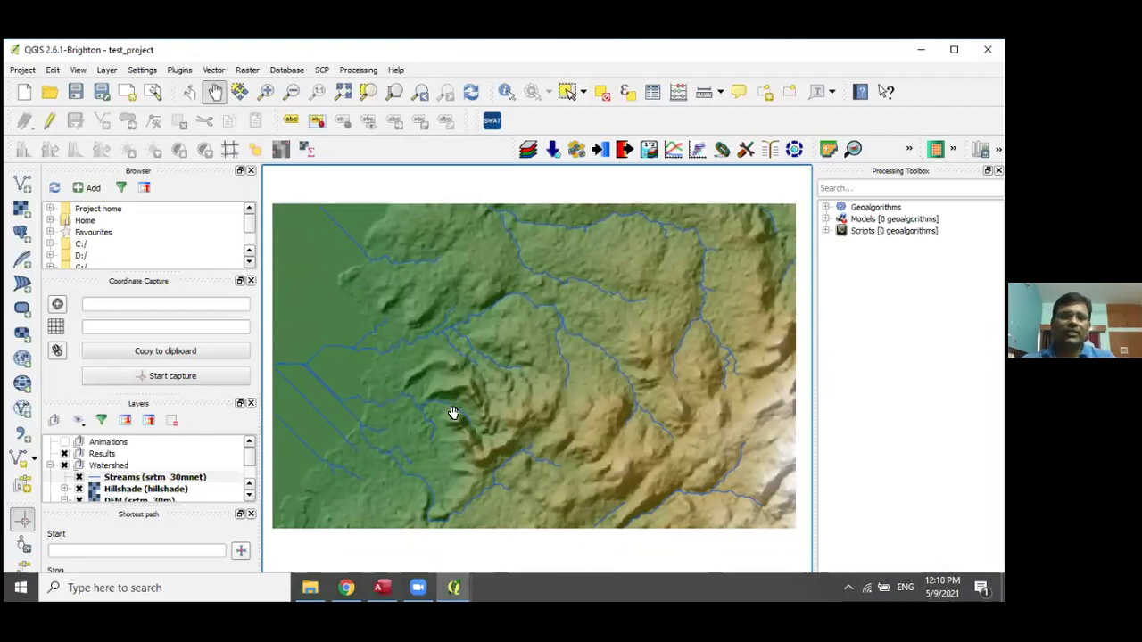
{"action": "mouse_move", "coordinate": [455, 585]}
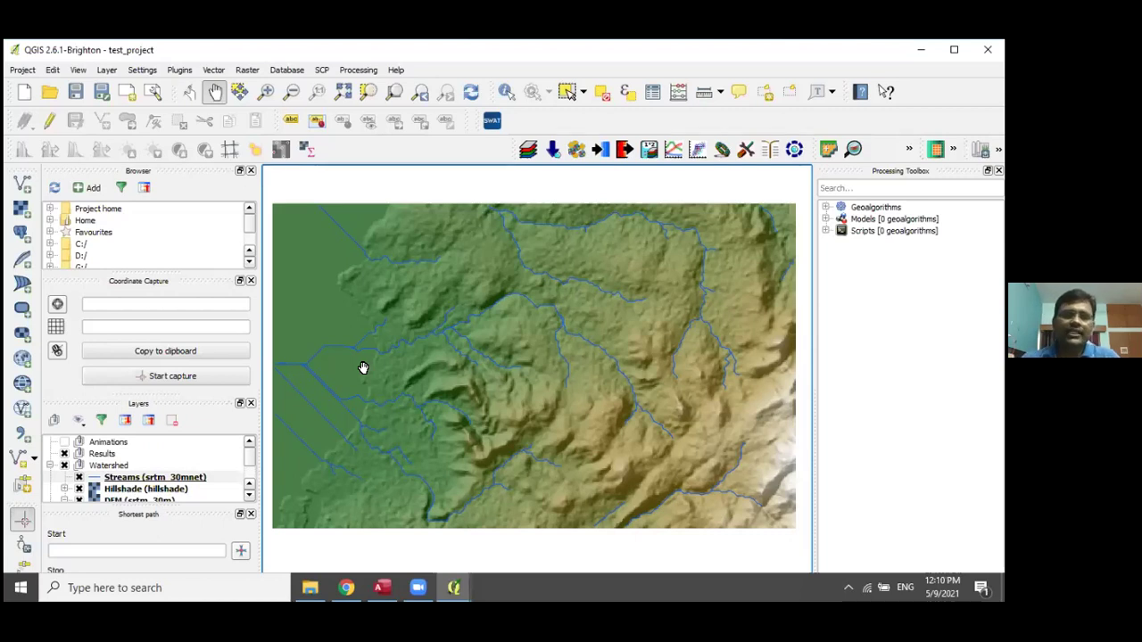
{"action": "left_click", "coordinate": [453, 587]}
Load MainOutlet.dbf from ExampleDataset > Data > MainOutlet as the inlets/outlets shapefile.
{"action": "left_click", "coordinate": [549, 533]}
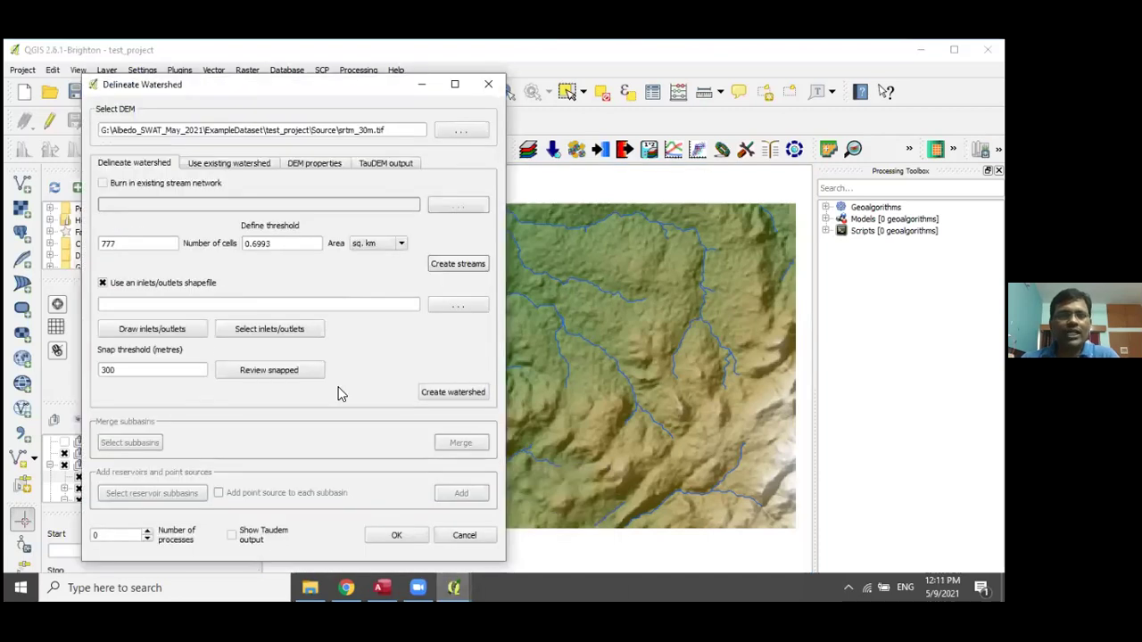
{"action": "left_click", "coordinate": [151, 305]}
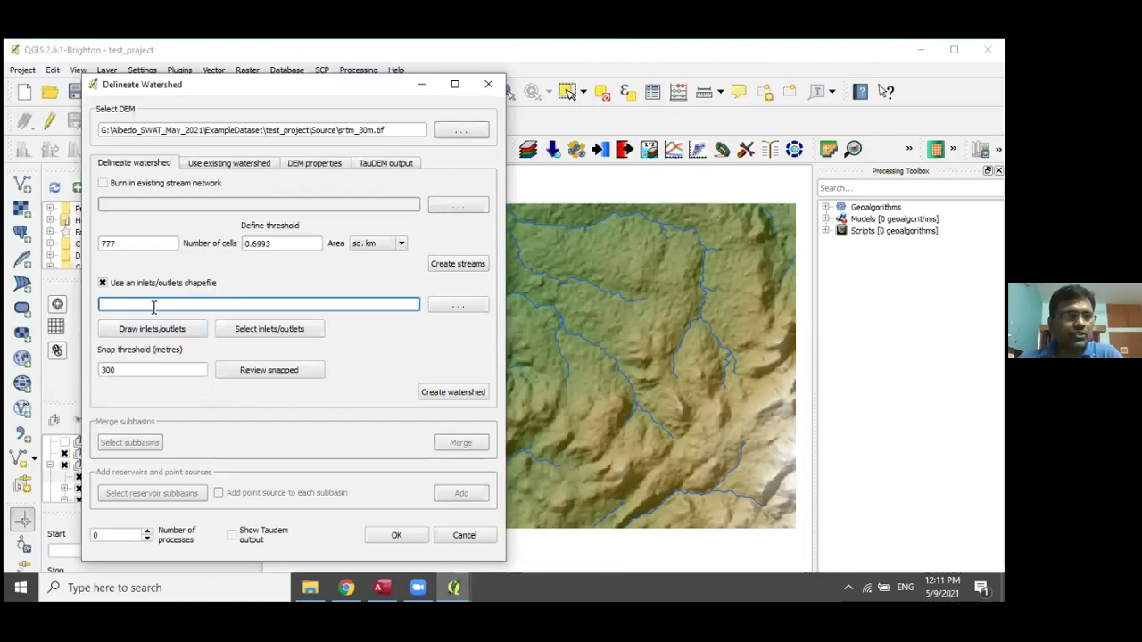
{"action": "left_click", "coordinate": [451, 309]}
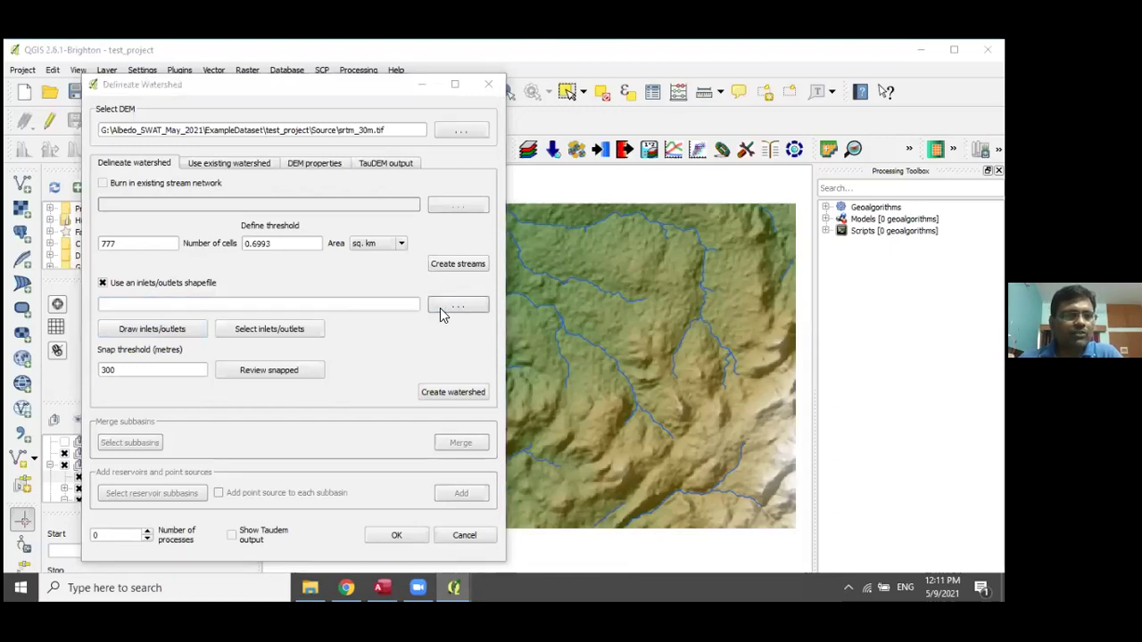
{"action": "left_click", "coordinate": [239, 136]}
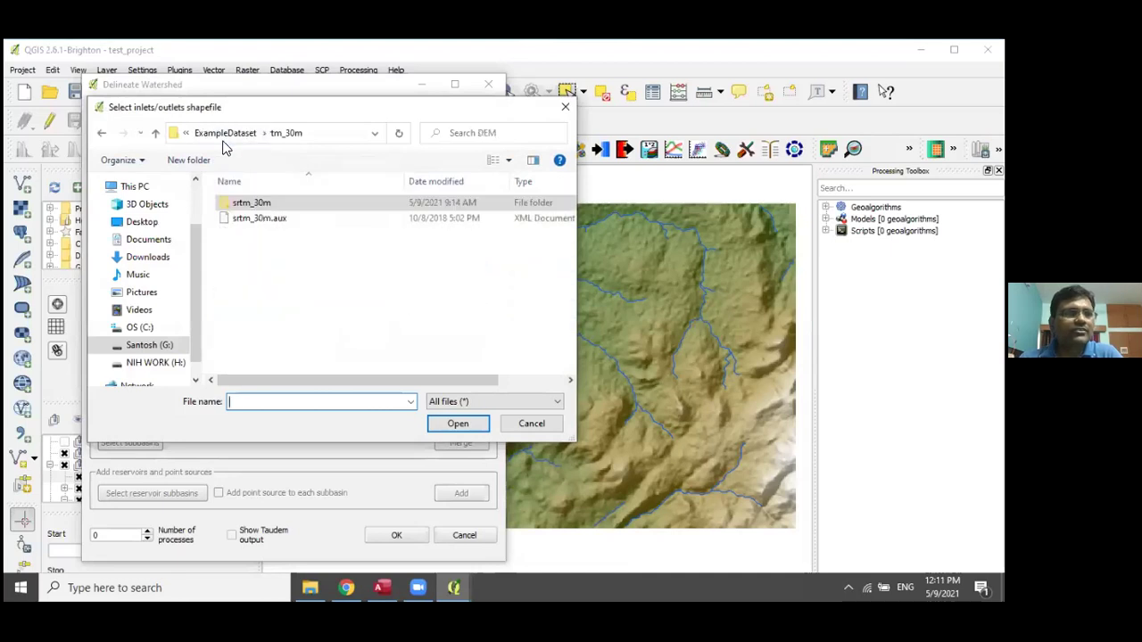
{"action": "left_click", "coordinate": [211, 135]}
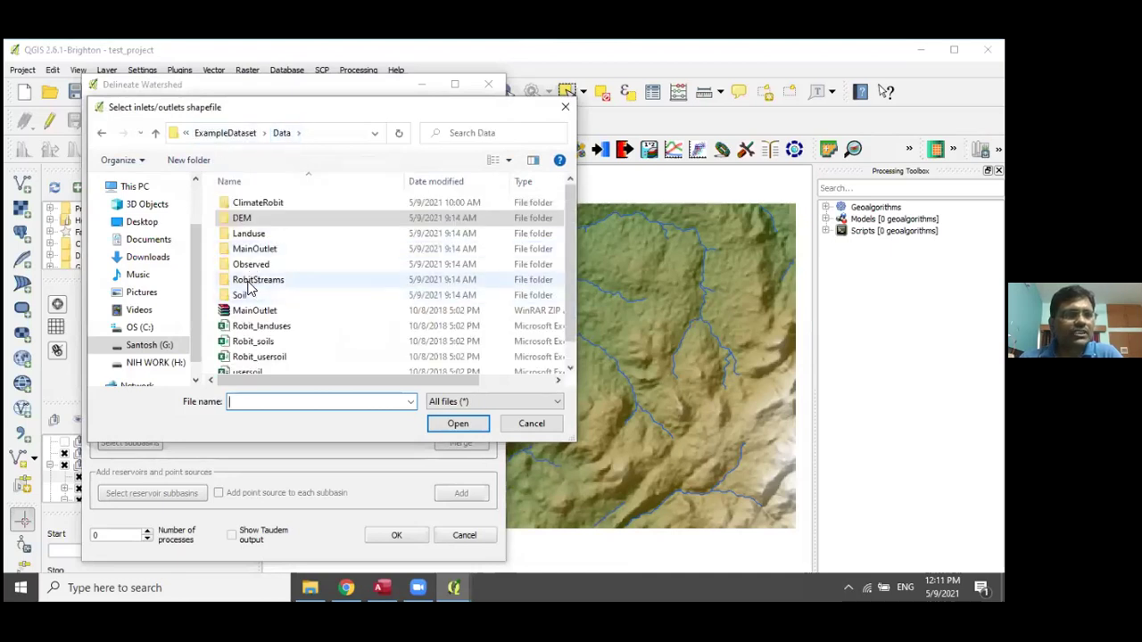
{"action": "double_click", "coordinate": [249, 250]}
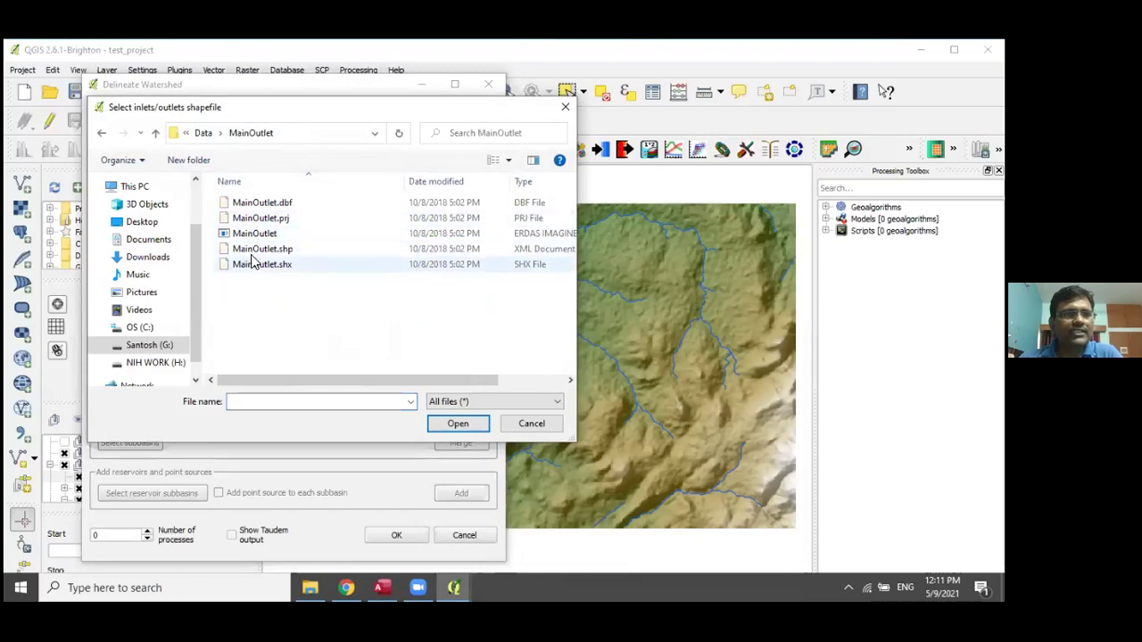
{"action": "left_click", "coordinate": [250, 207]}
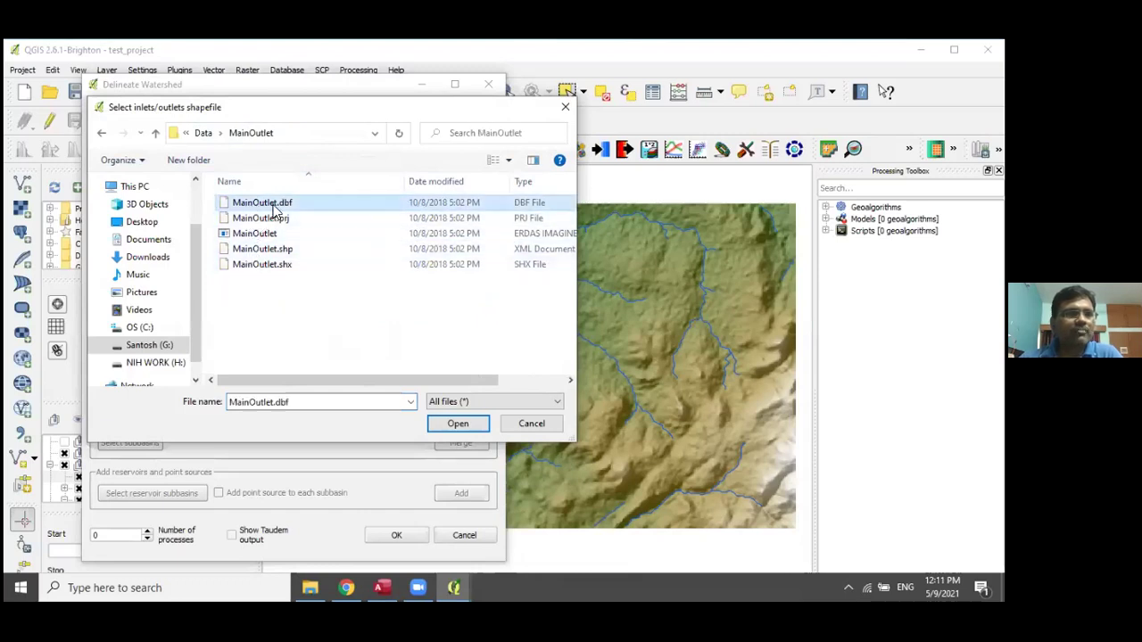
{"action": "left_click", "coordinate": [455, 422]}
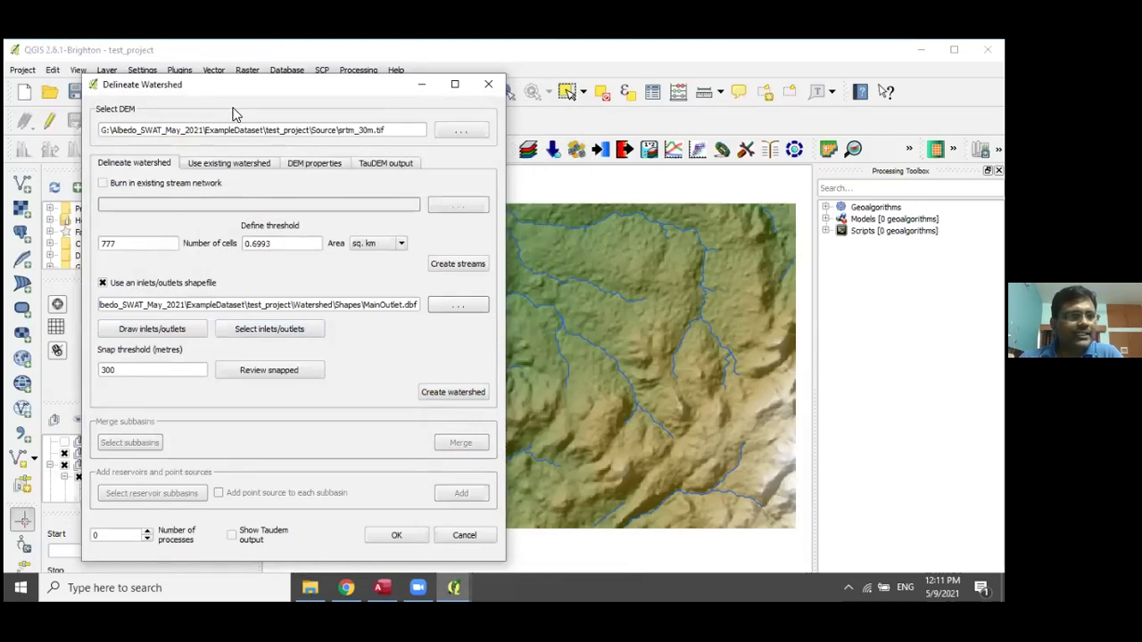
{"action": "left_click_drag", "start_coordinate": [200, 94], "coordinate": [643, 120]}
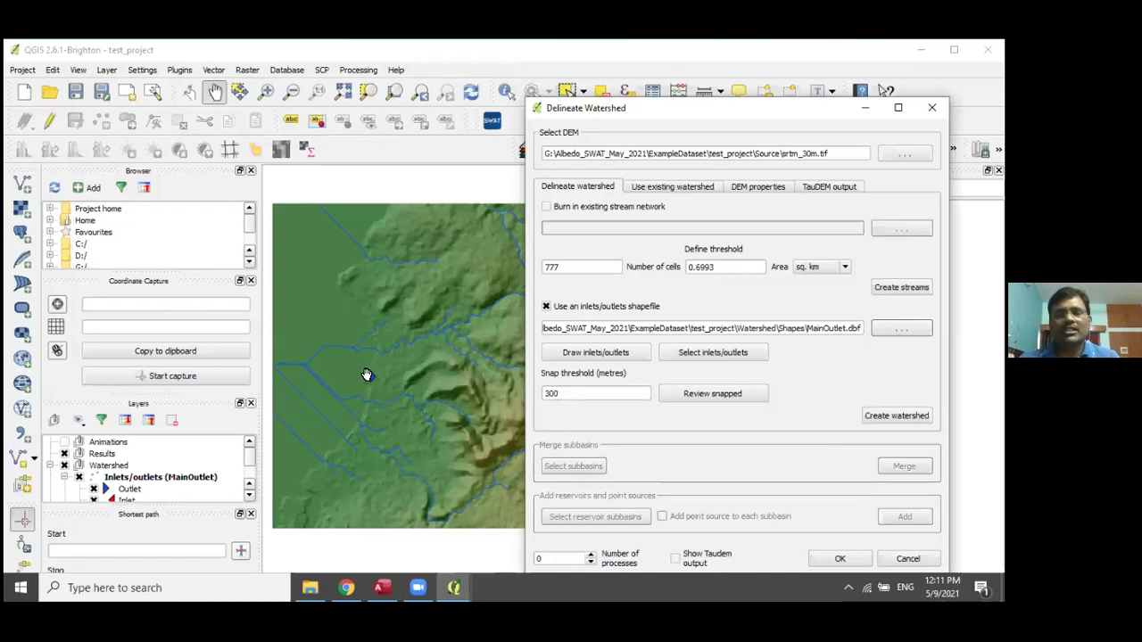
Raise the snap threshold from 300 to 1000 m and create the watershed with subbasins.
{"action": "left_click", "coordinate": [584, 392]}
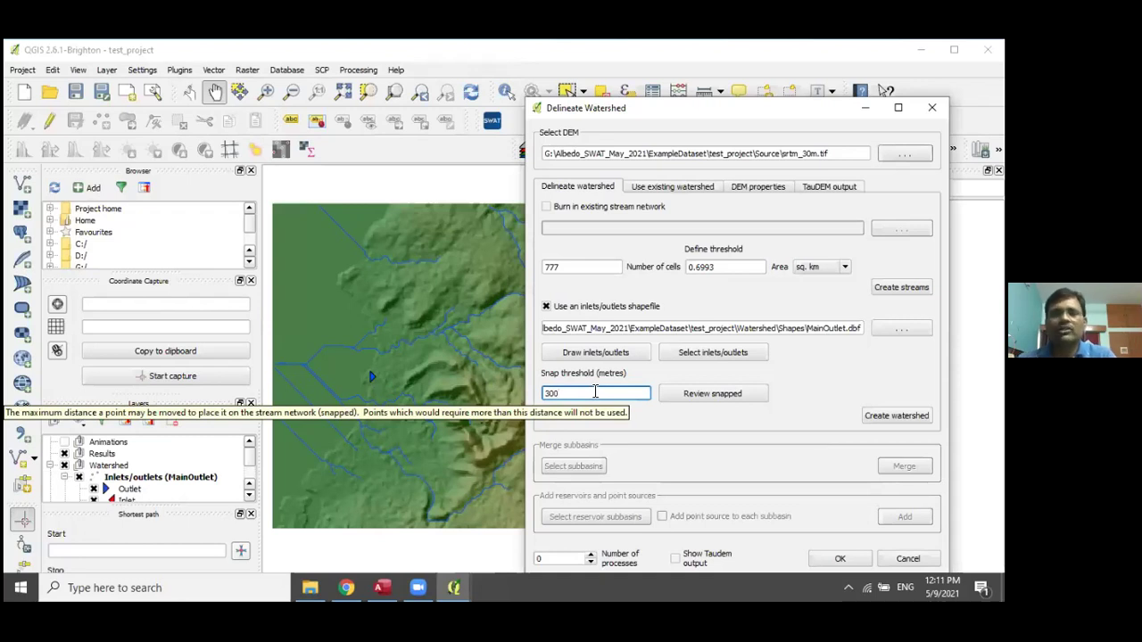
{"action": "left_click", "coordinate": [692, 394]}
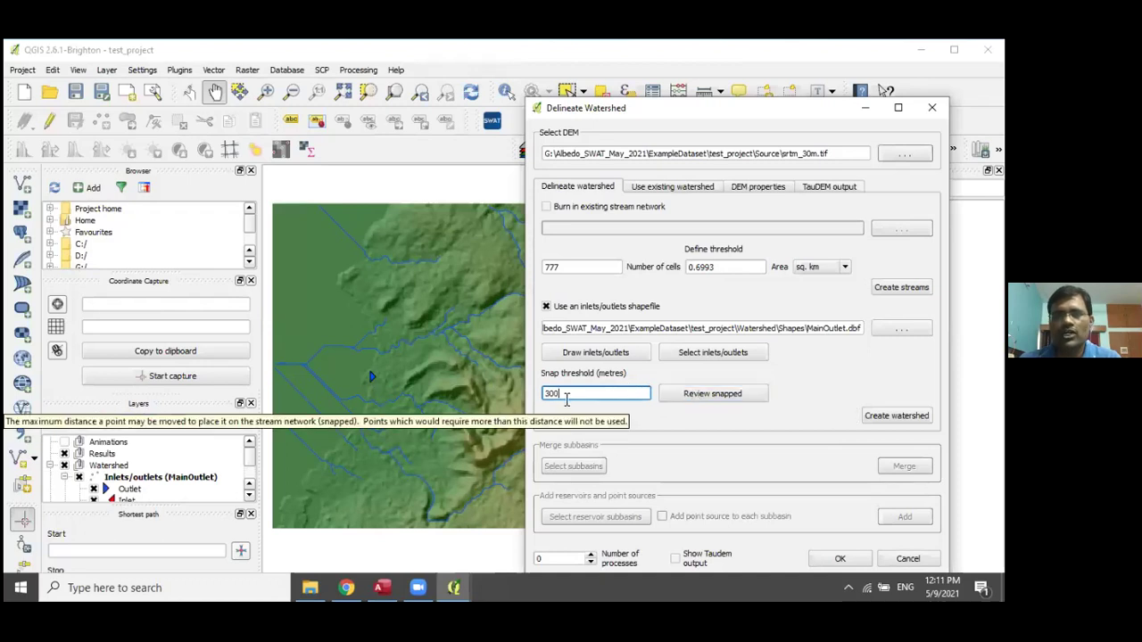
{"action": "key", "text": "ctrl+a"}
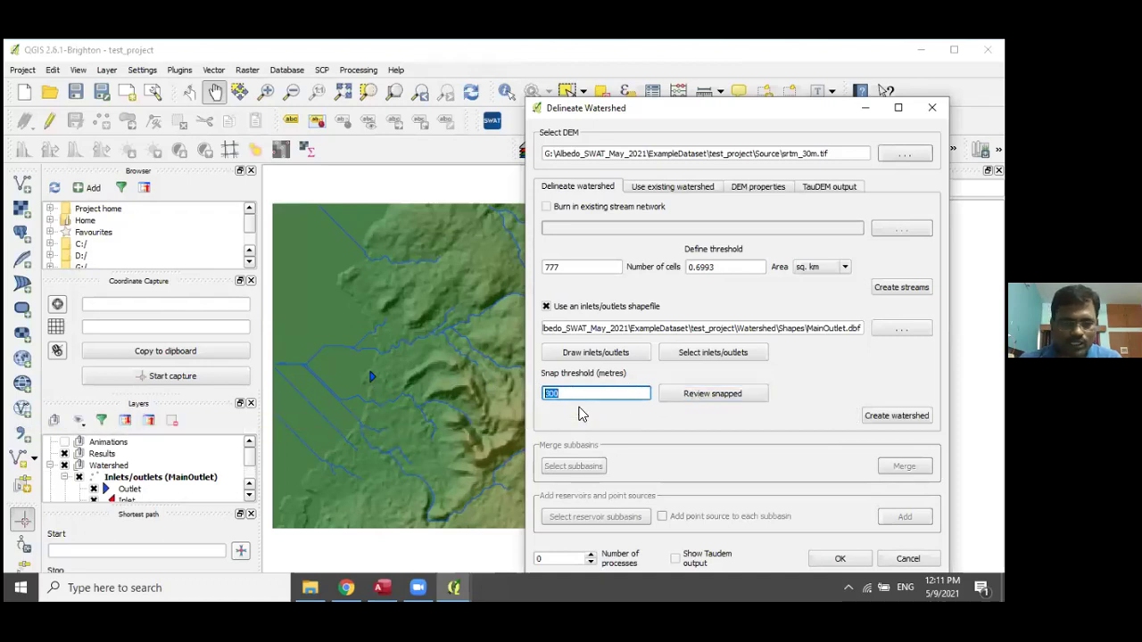
{"action": "type", "text": "10"}
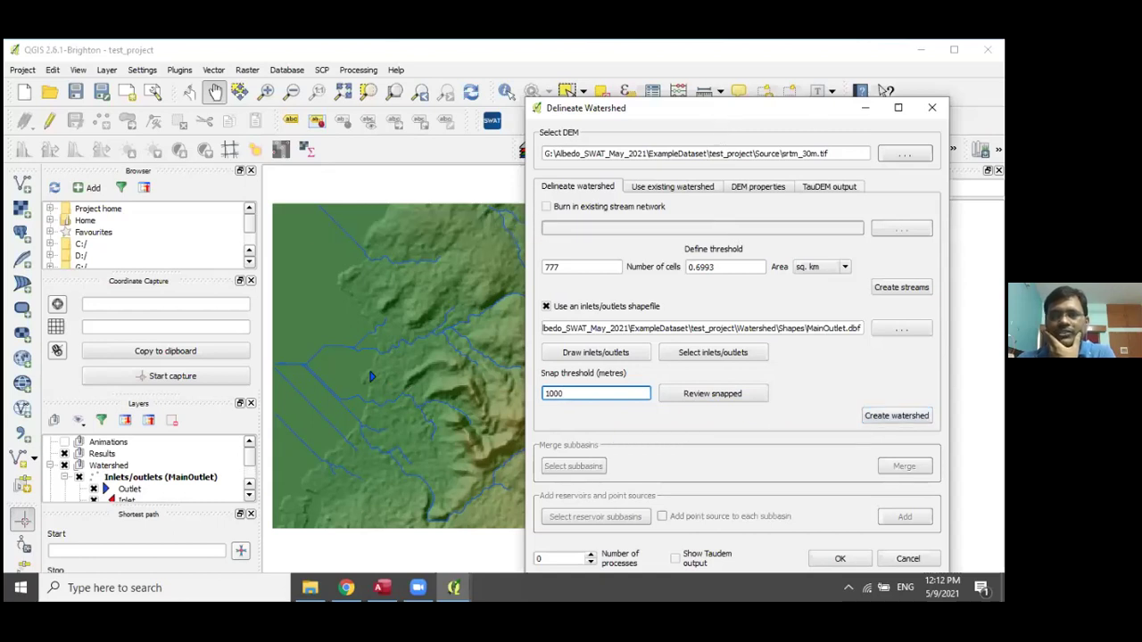
{"action": "left_click_drag", "start_coordinate": [678, 108], "coordinate": [773, 110]}
{"action": "left_click", "coordinate": [982, 417]}
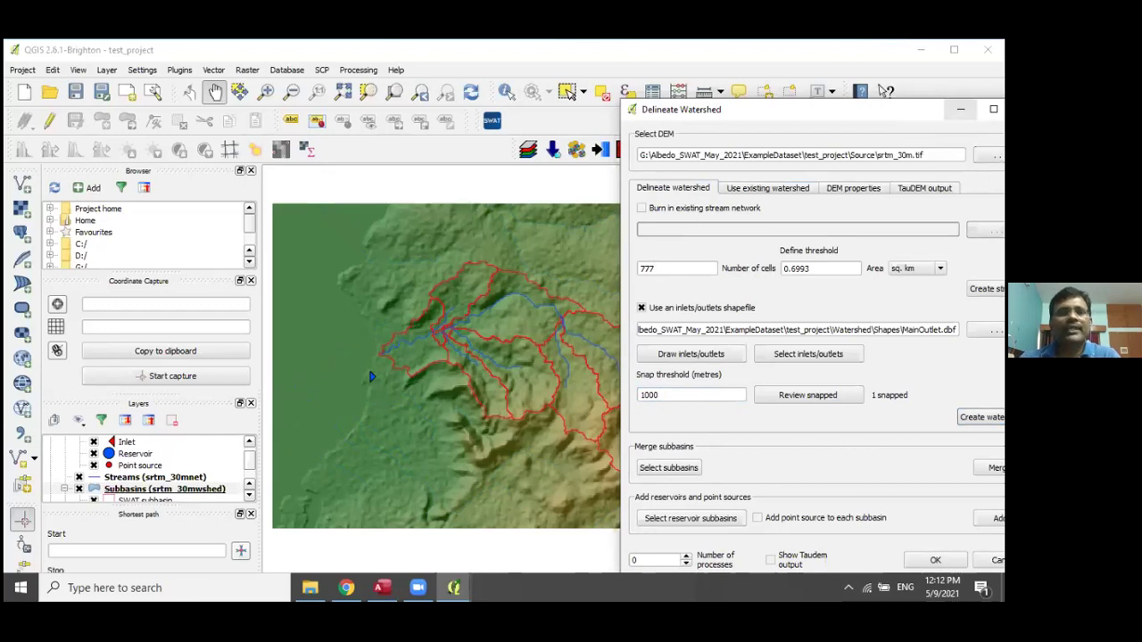
{"action": "left_click", "coordinate": [960, 109]}
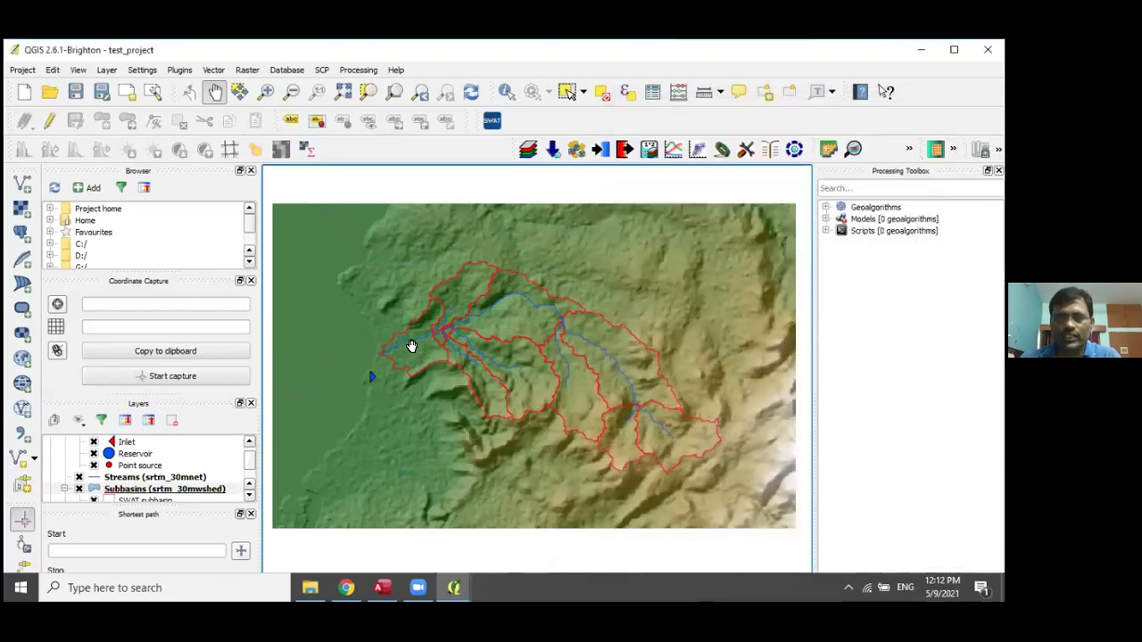
{"action": "left_click", "coordinate": [452, 587]}
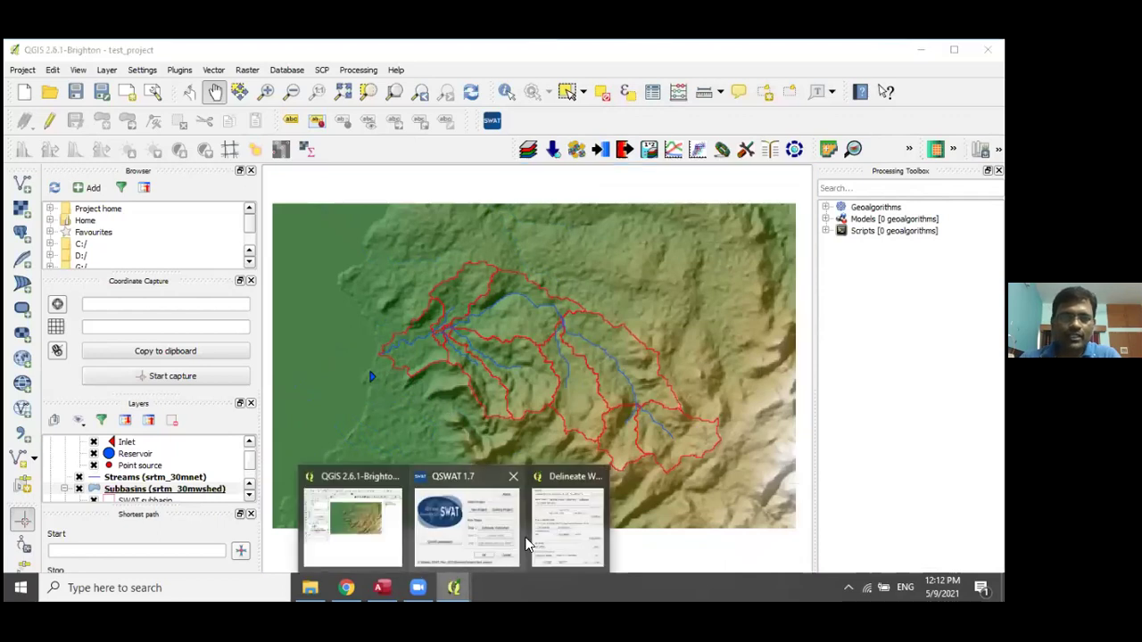
{"action": "left_click", "coordinate": [547, 487]}
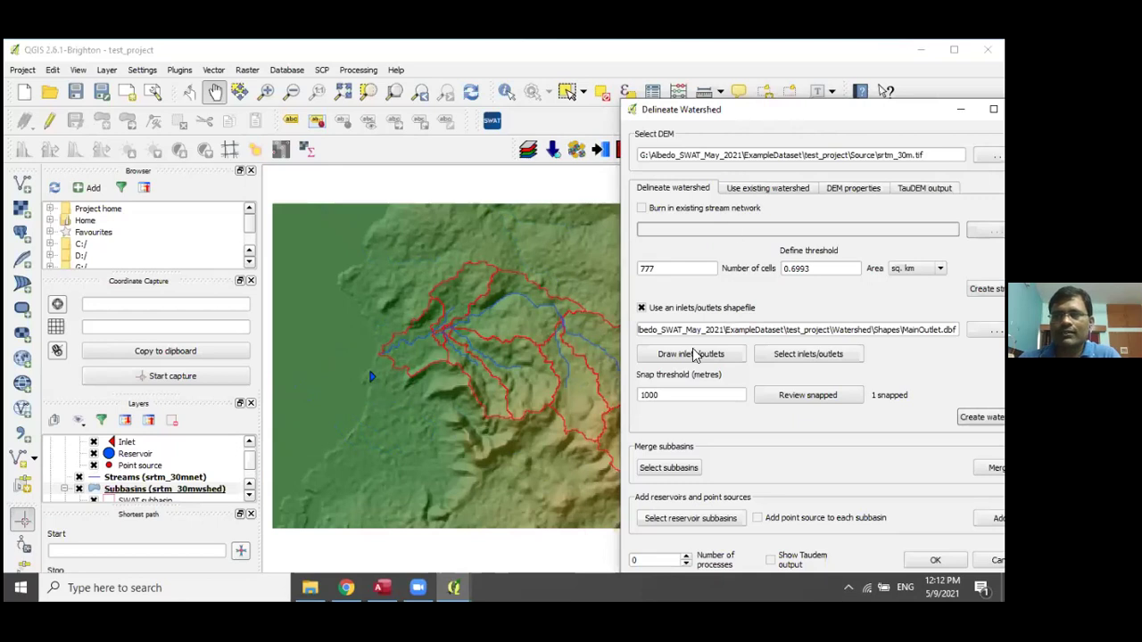
{"action": "left_click_drag", "start_coordinate": [707, 109], "coordinate": [514, 103]}
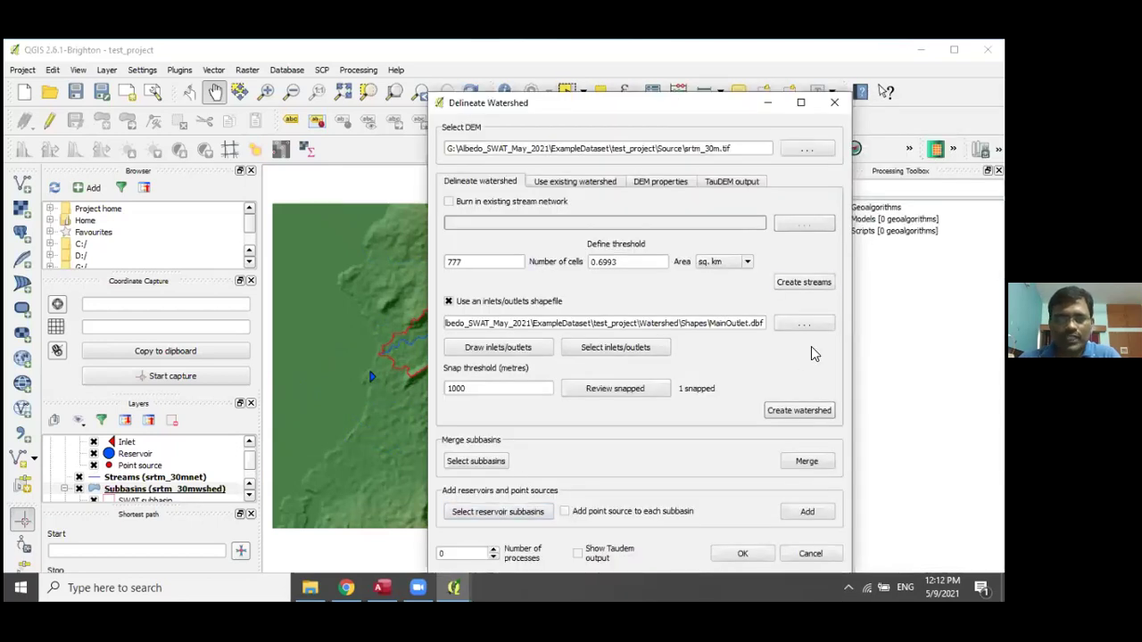
{"action": "left_click", "coordinate": [769, 103]}
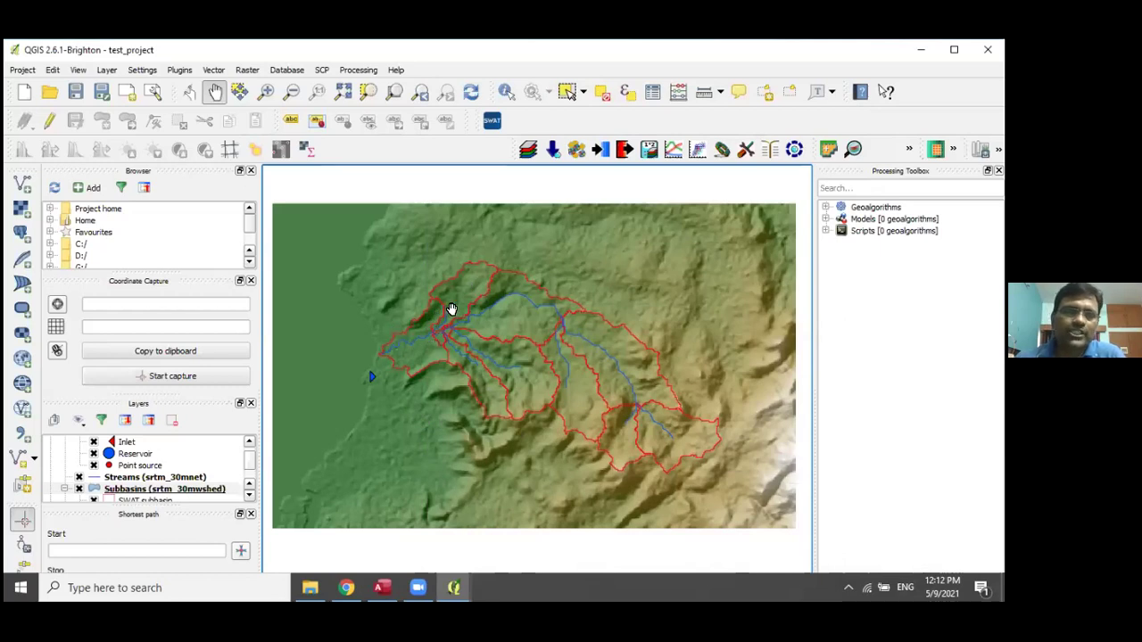
{"action": "mouse_move", "coordinate": [457, 584]}
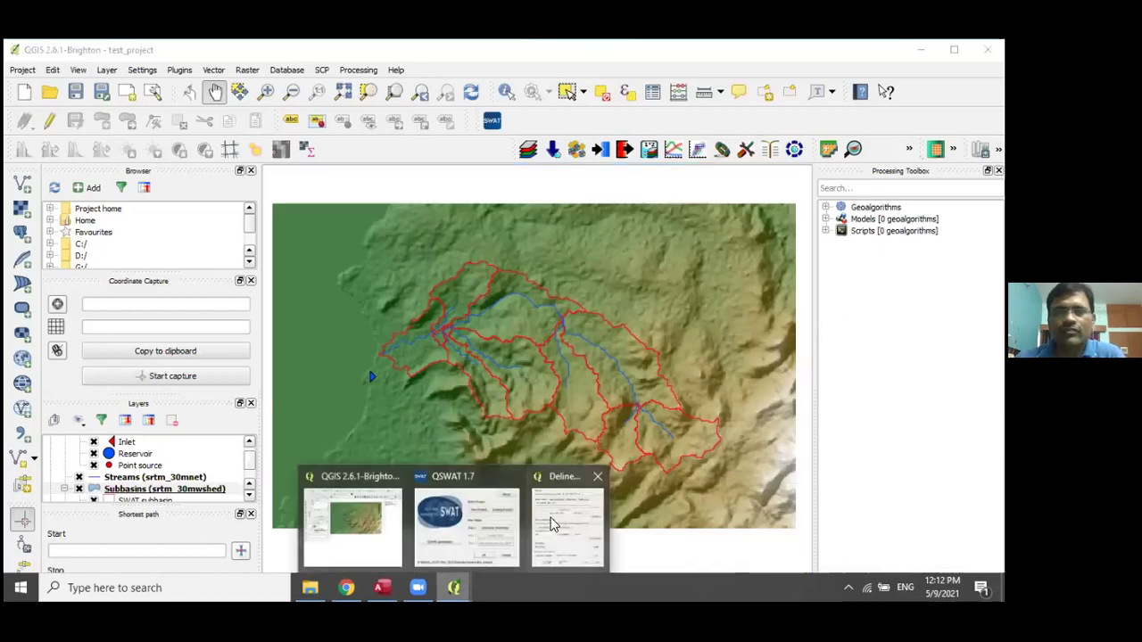
{"action": "left_click", "coordinate": [568, 525]}
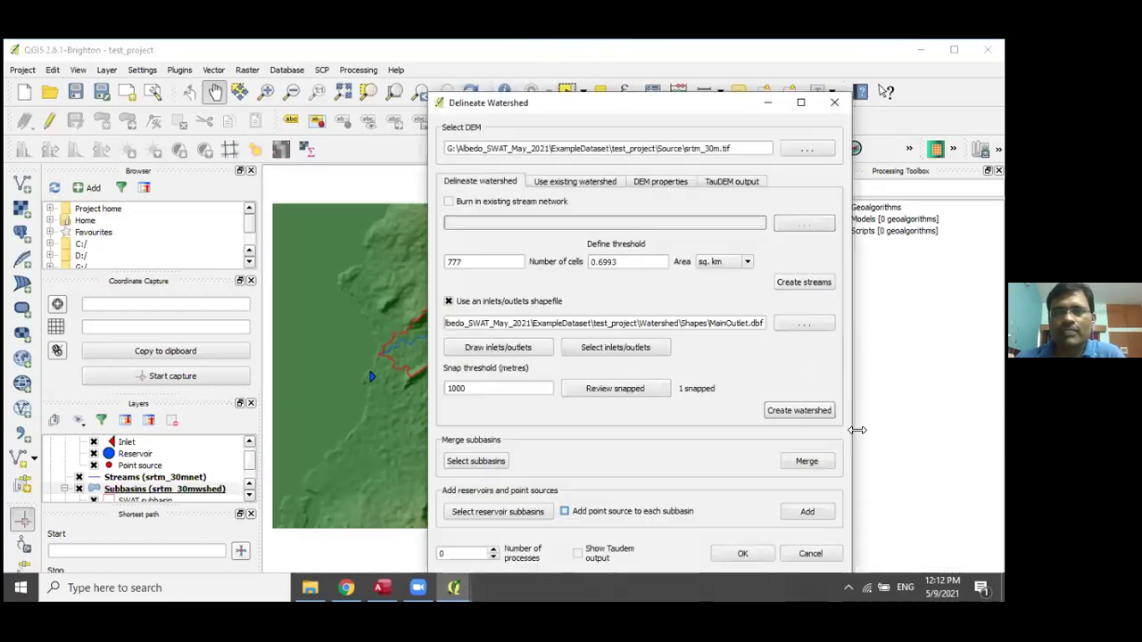
Select the upper-left subbasin by the outlet and its adjacent lower-left neighbour, then save the two-subbasin selection.
{"action": "left_click", "coordinate": [498, 461]}
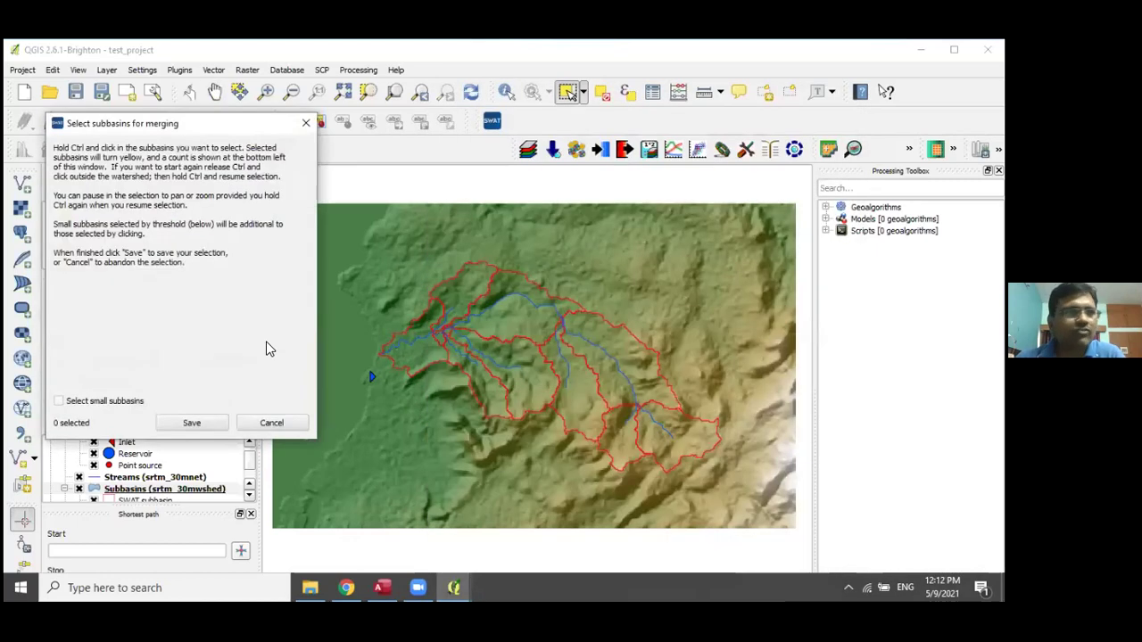
{"action": "left_click", "coordinate": [463, 304], "text": "ctrl"}
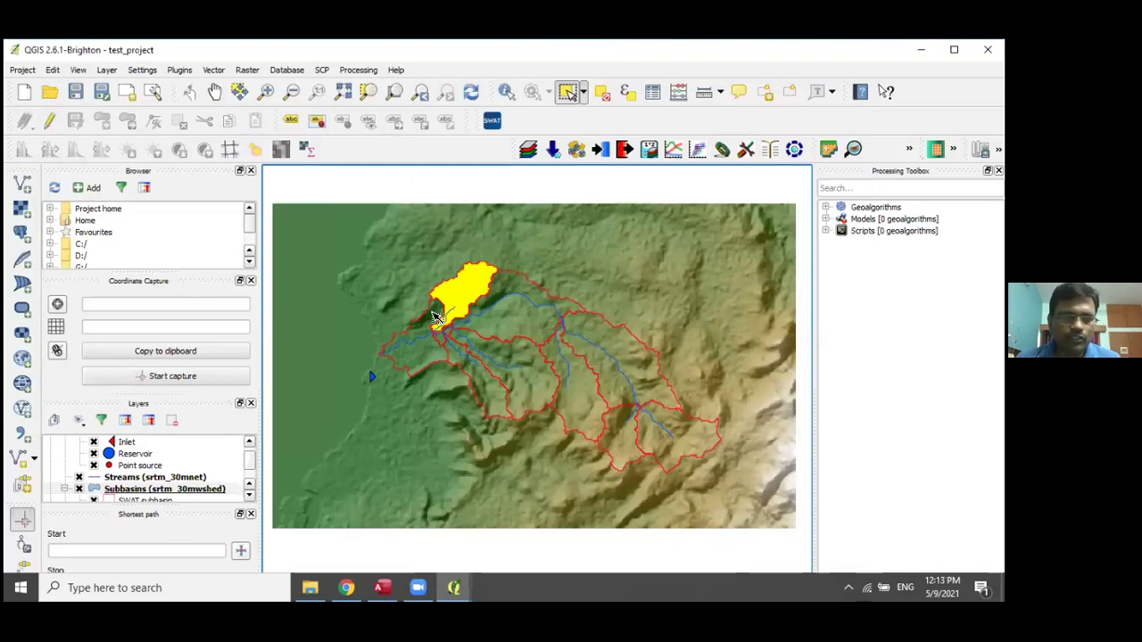
{"action": "left_click", "coordinate": [434, 319], "text": "ctrl"}
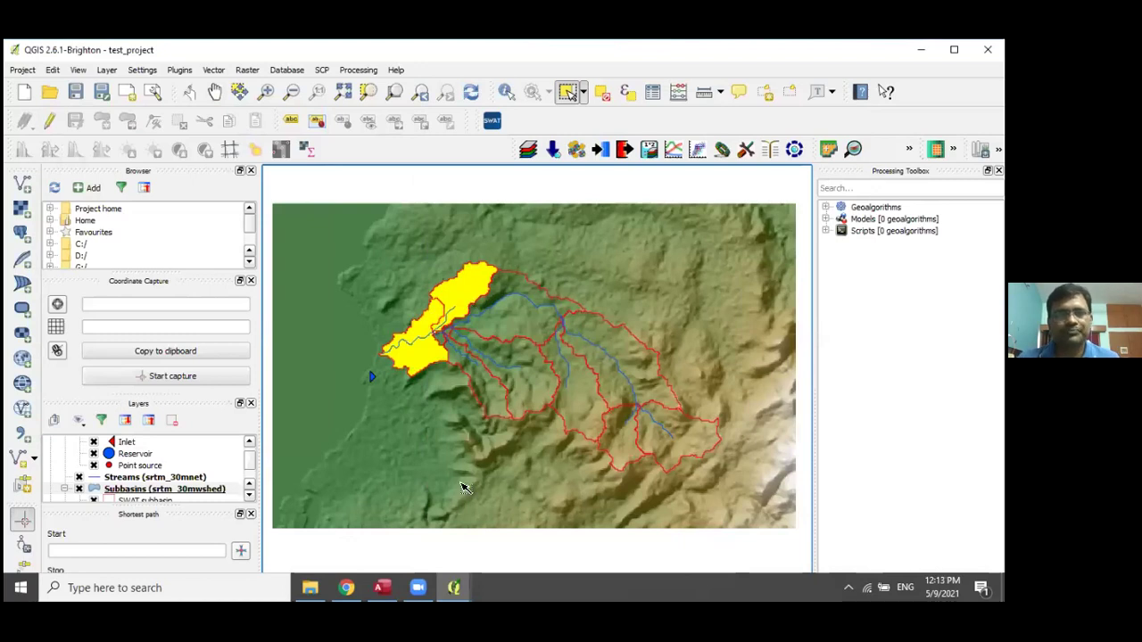
{"action": "left_click", "coordinate": [449, 580]}
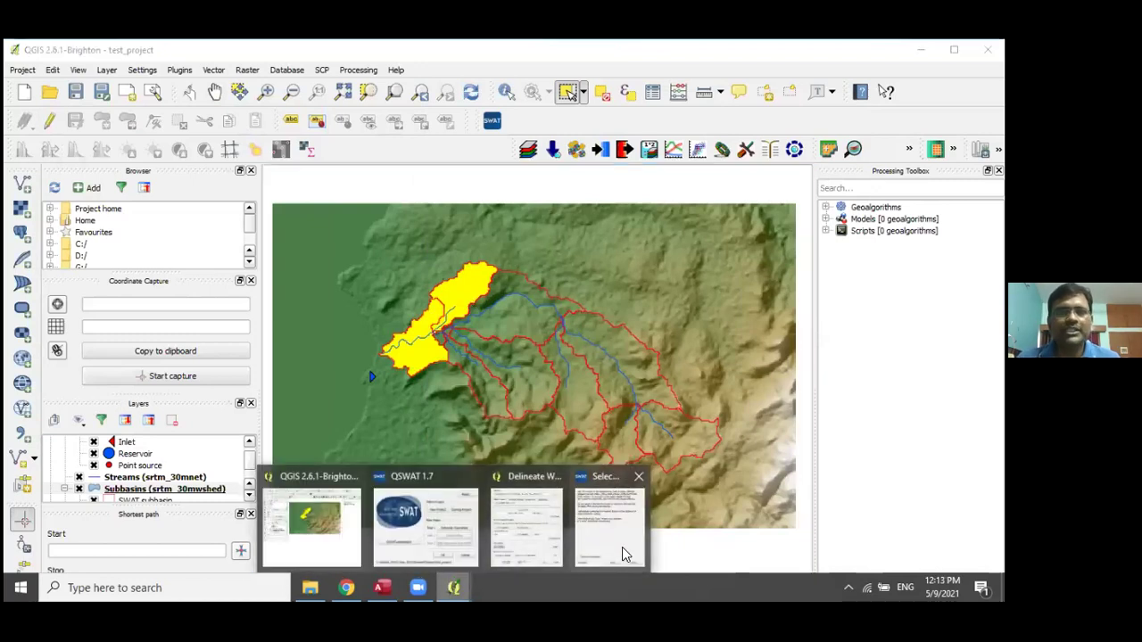
{"action": "left_click", "coordinate": [622, 547]}
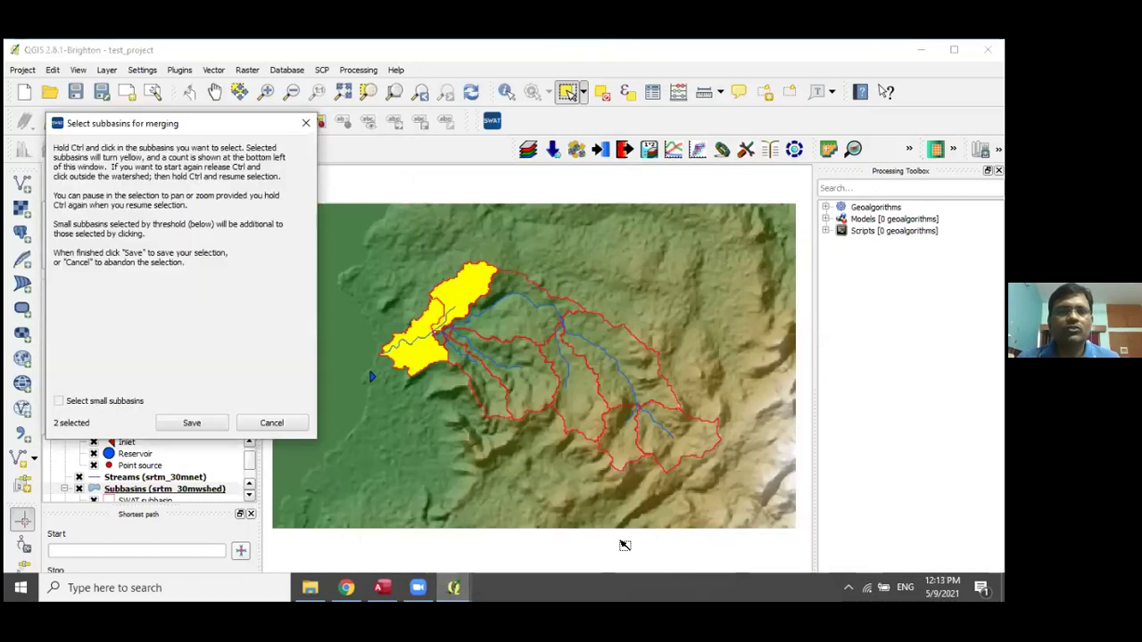
{"action": "left_click", "coordinate": [193, 425]}
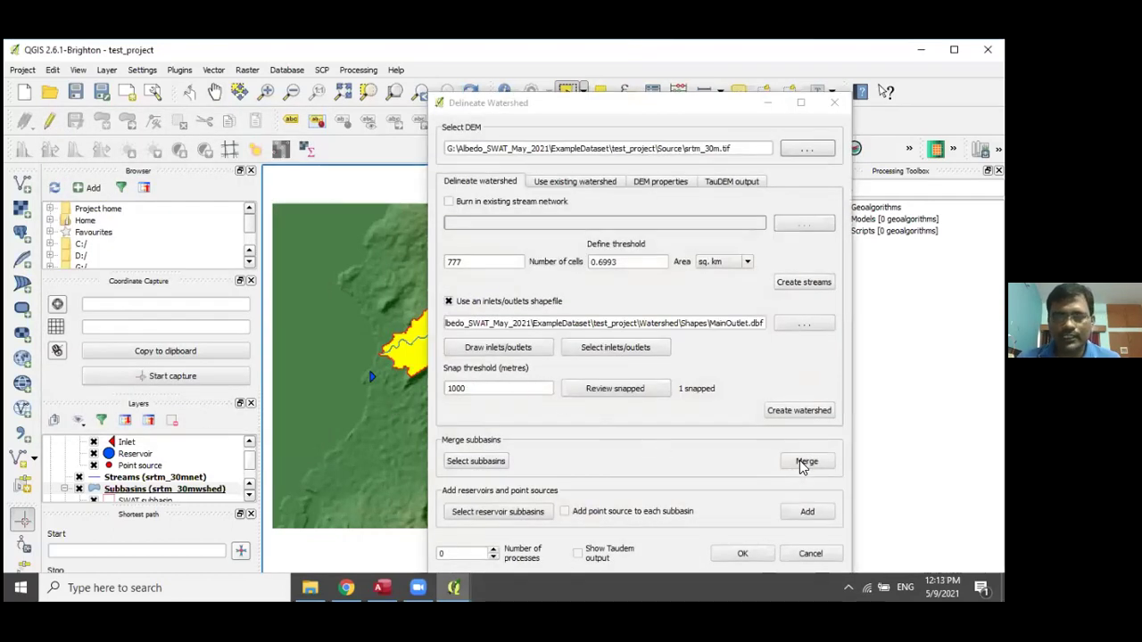
Attempt to merge the two selected subbasins and dismiss the warning that the outlet subbasin cannot merge.
{"action": "left_click", "coordinate": [530, 104]}
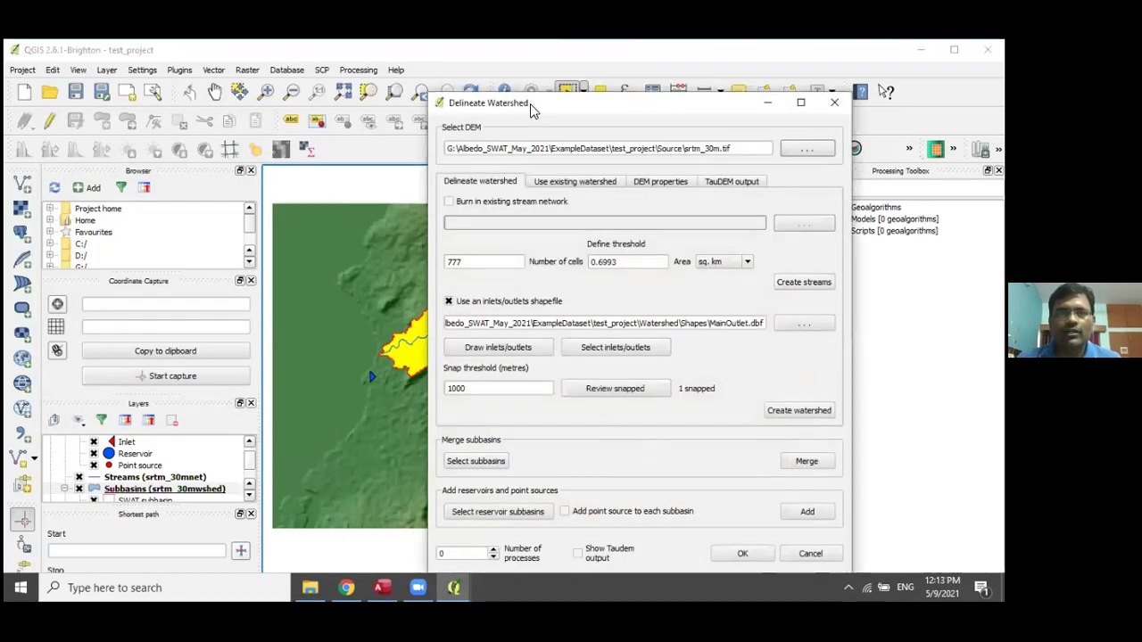
{"action": "left_click_drag", "start_coordinate": [530, 104], "coordinate": [637, 102]}
{"action": "left_click", "coordinate": [914, 460]}
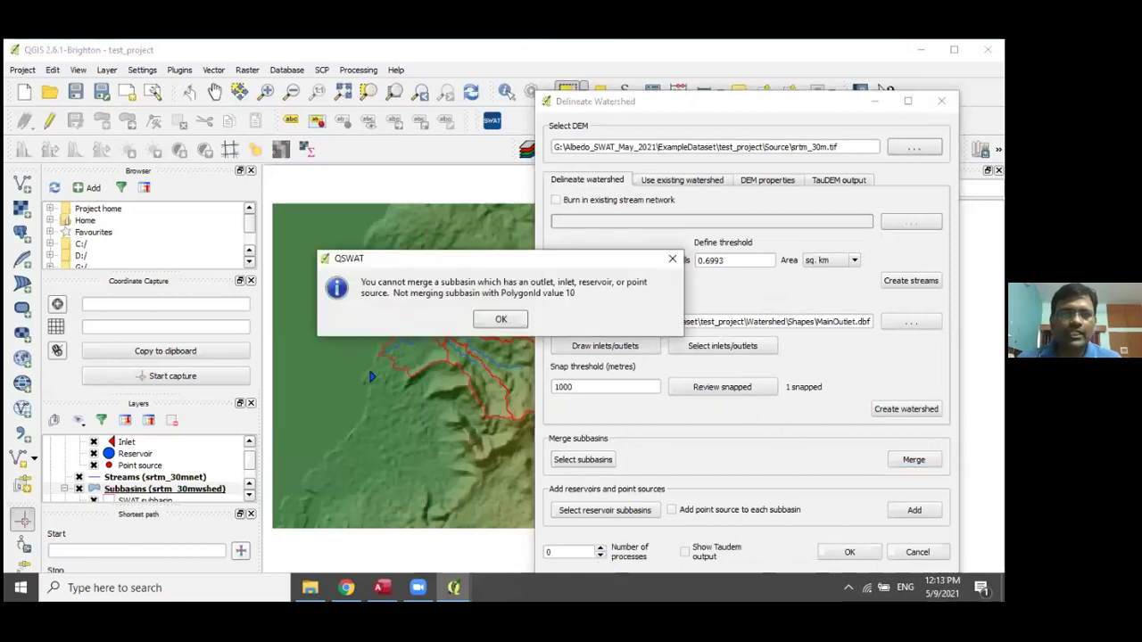
{"action": "left_click", "coordinate": [500, 321]}
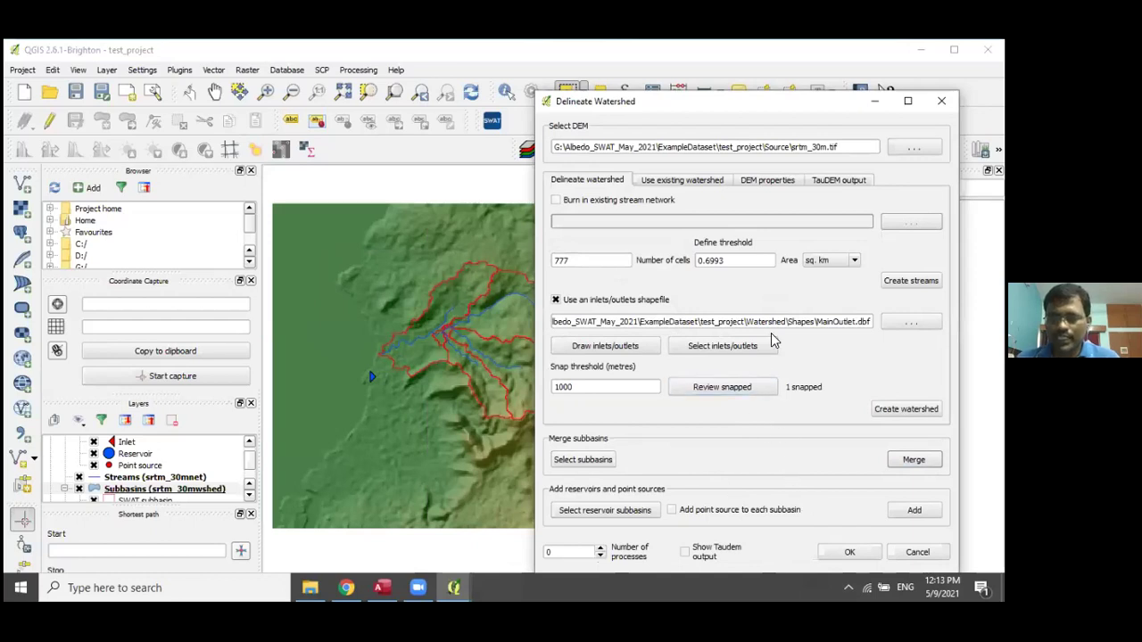
{"action": "left_click_drag", "start_coordinate": [750, 110], "coordinate": [745, 58]}
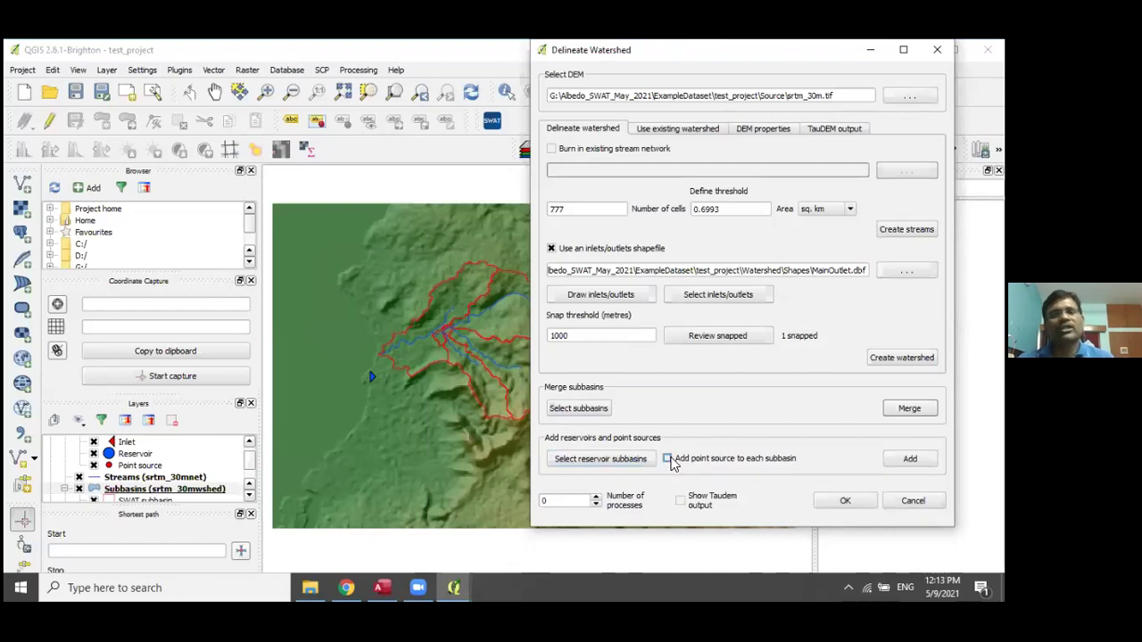
{"action": "left_click", "coordinate": [614, 462]}
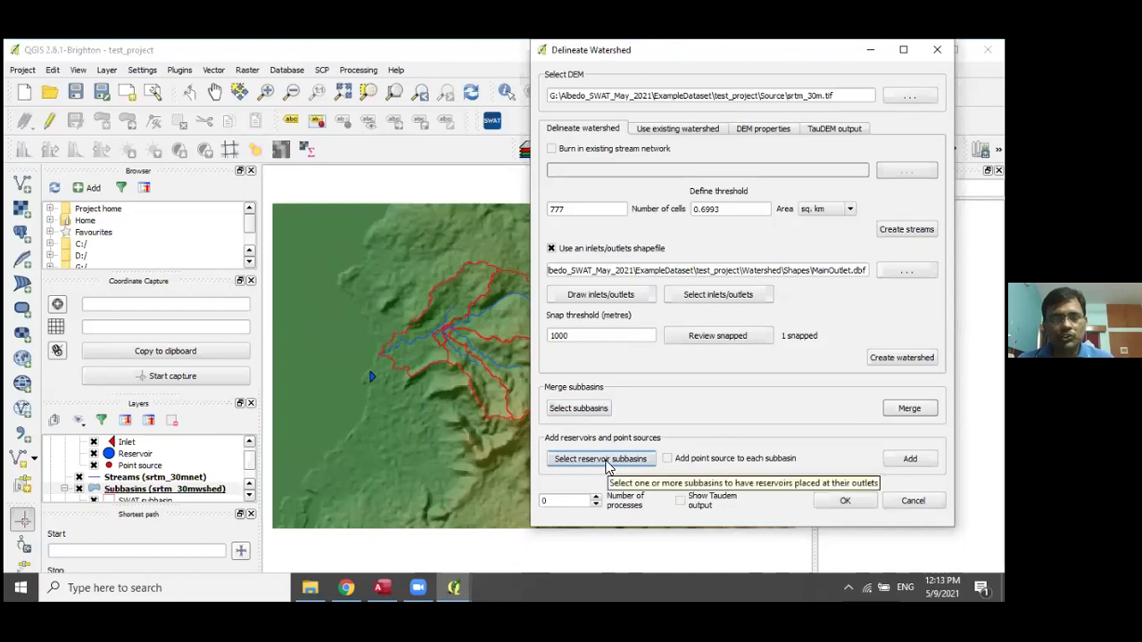
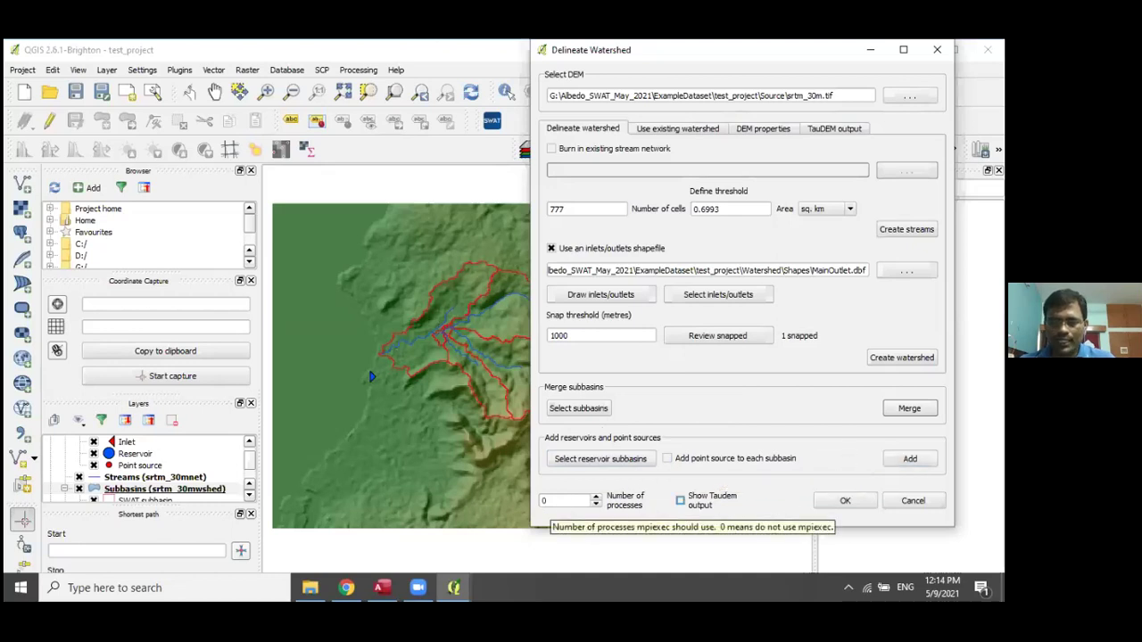
Run the watershed delineation and review the numbered subbasins and stream reaches on the map.
{"action": "left_click", "coordinate": [845, 500]}
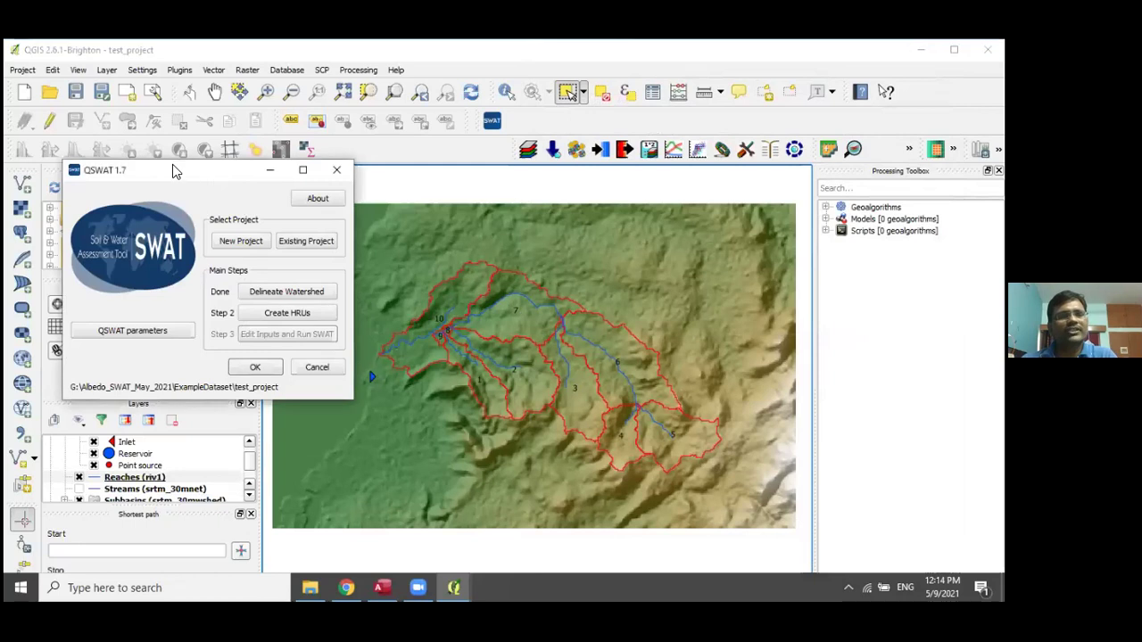
{"action": "left_click_drag", "start_coordinate": [189, 176], "coordinate": [95, 163]}
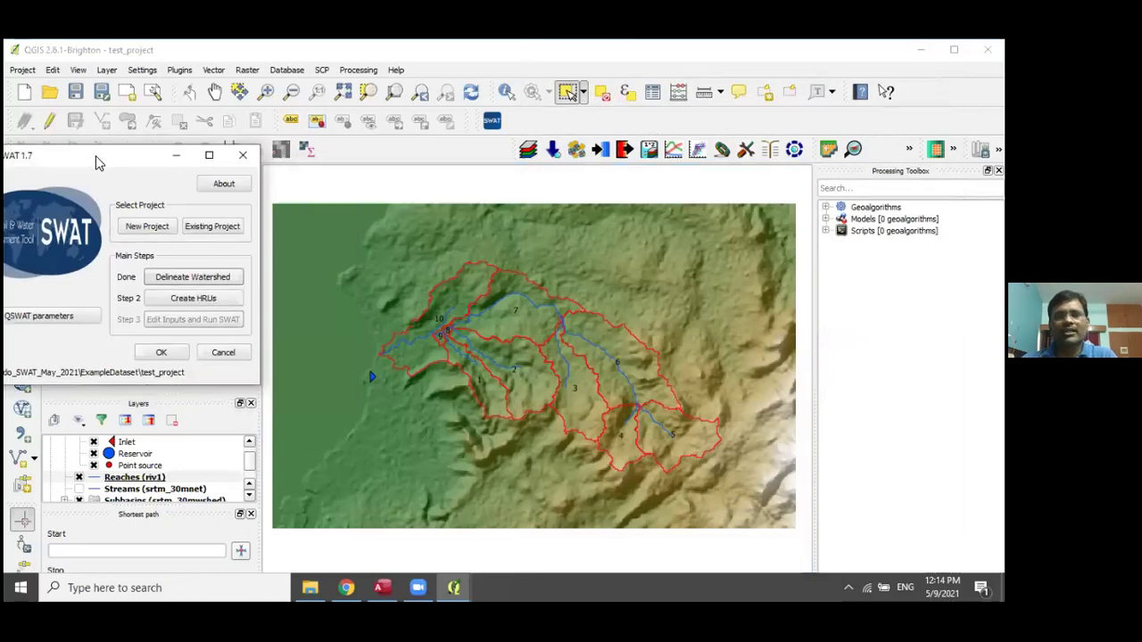
{"action": "left_click_drag", "start_coordinate": [100, 163], "coordinate": [177, 177]}
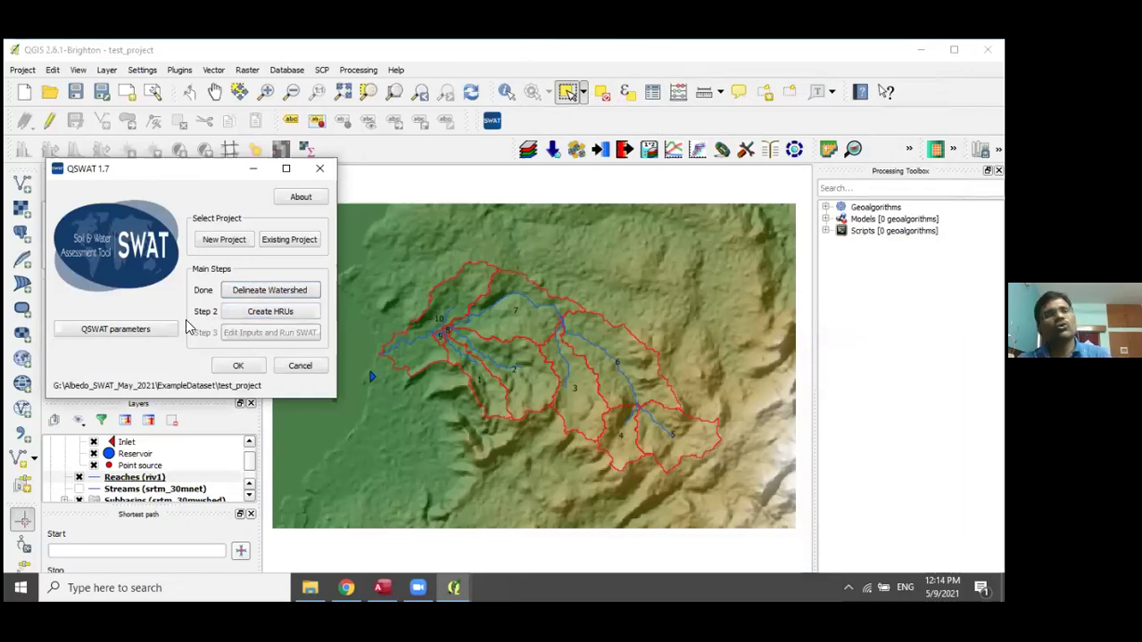
Start Create HRUs and load Data > Landuse > roblandusenew hdr.adf as the landuse map.
{"action": "left_click", "coordinate": [251, 314]}
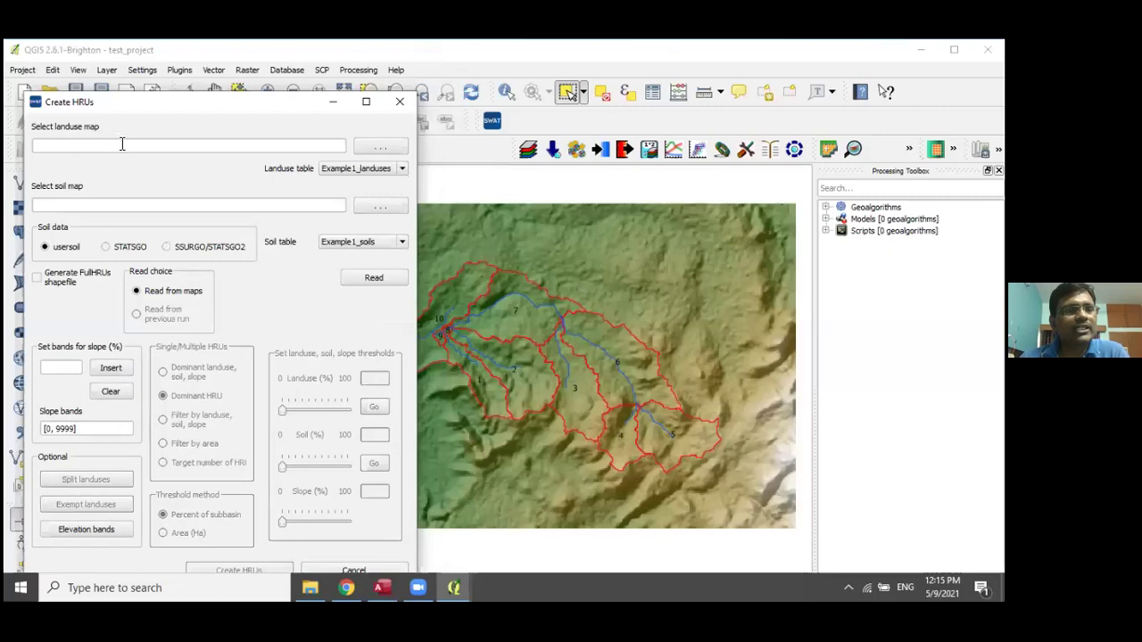
{"action": "left_click", "coordinate": [387, 149]}
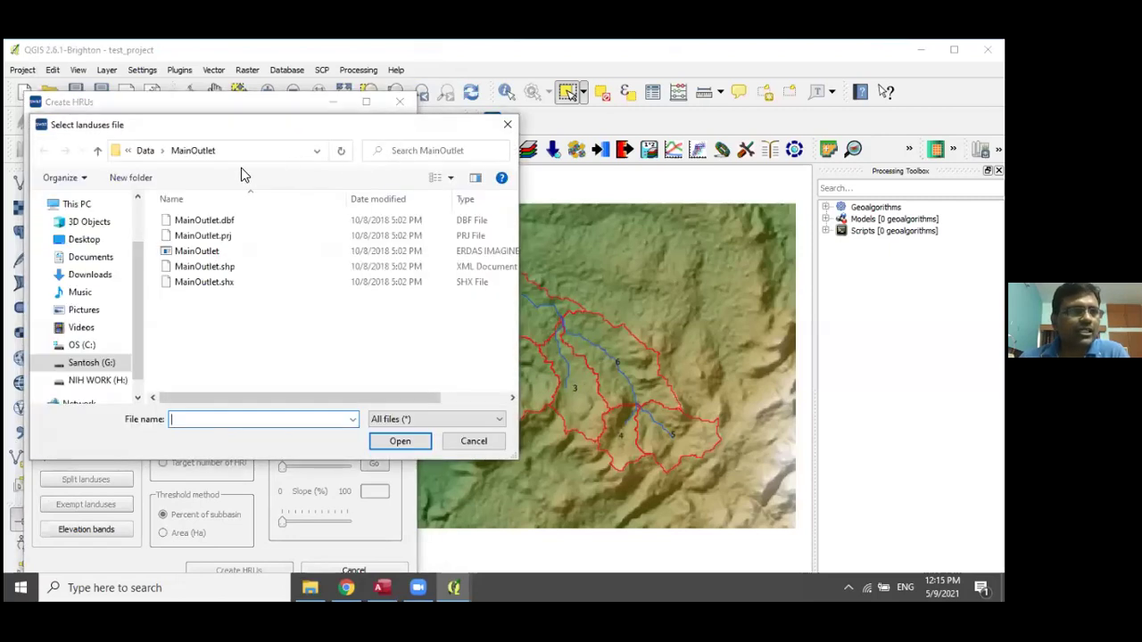
{"action": "left_click", "coordinate": [146, 150]}
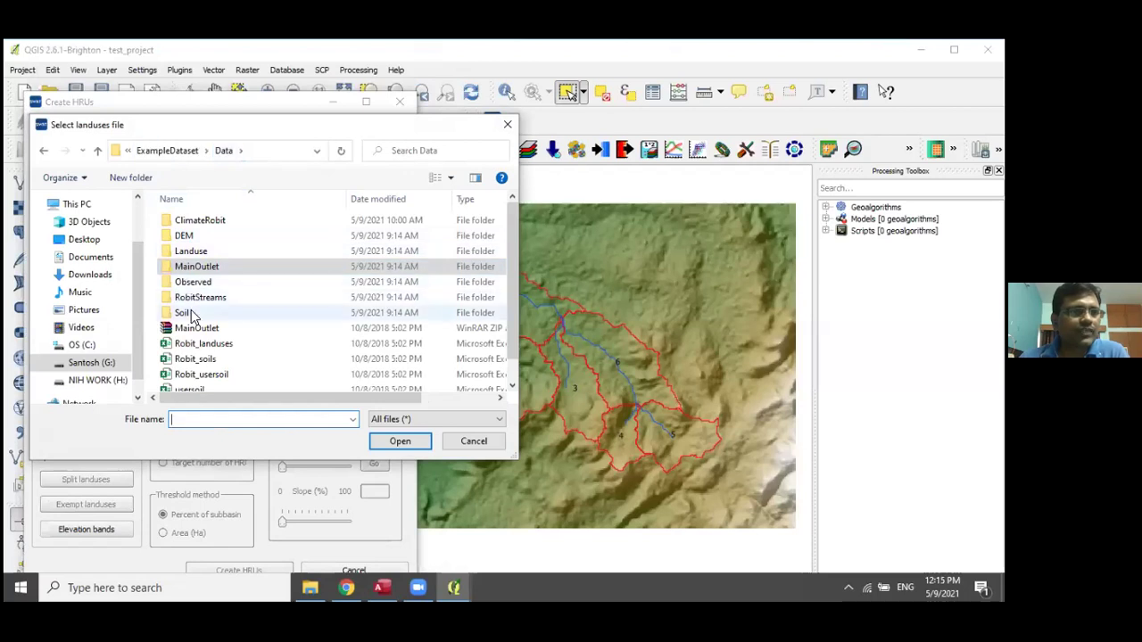
{"action": "double_click", "coordinate": [183, 253]}
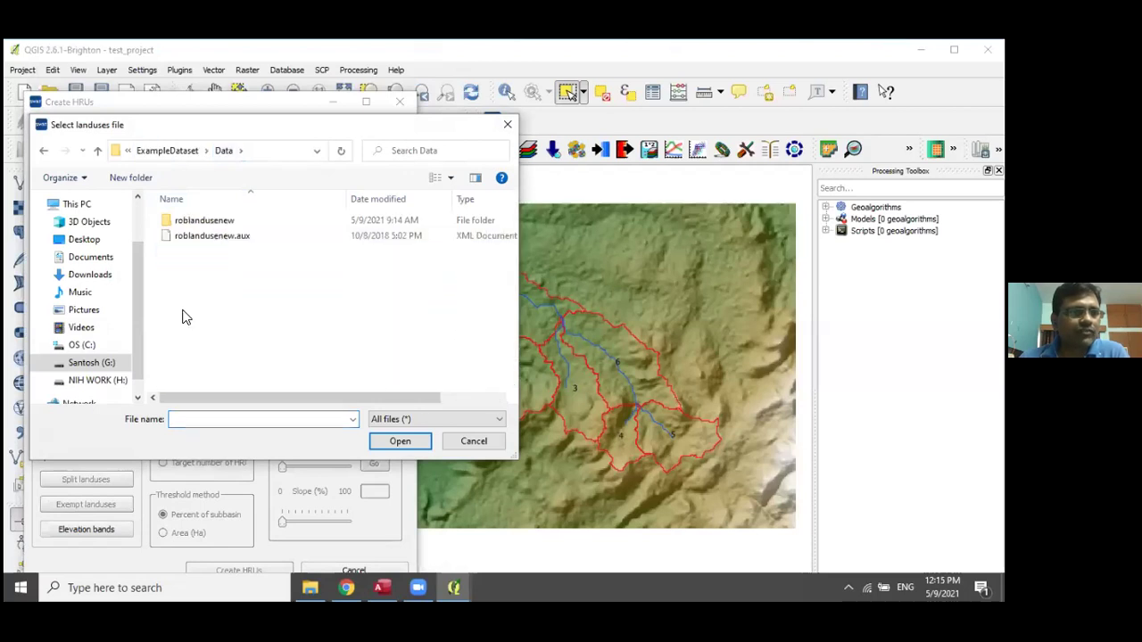
{"action": "double_click", "coordinate": [204, 229]}
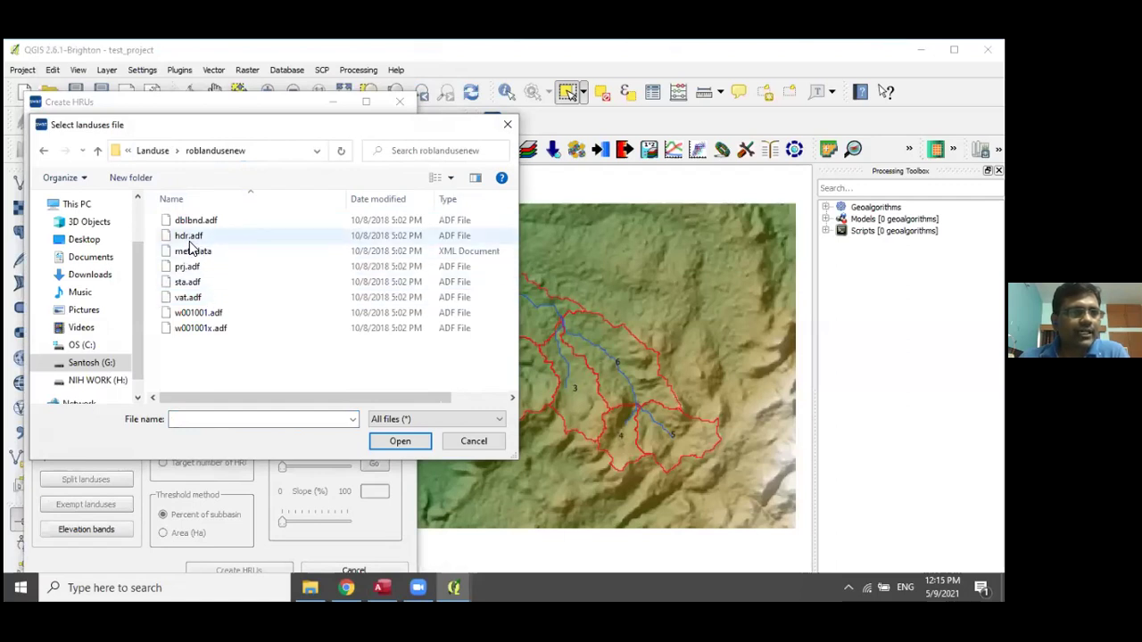
{"action": "left_click", "coordinate": [190, 238]}
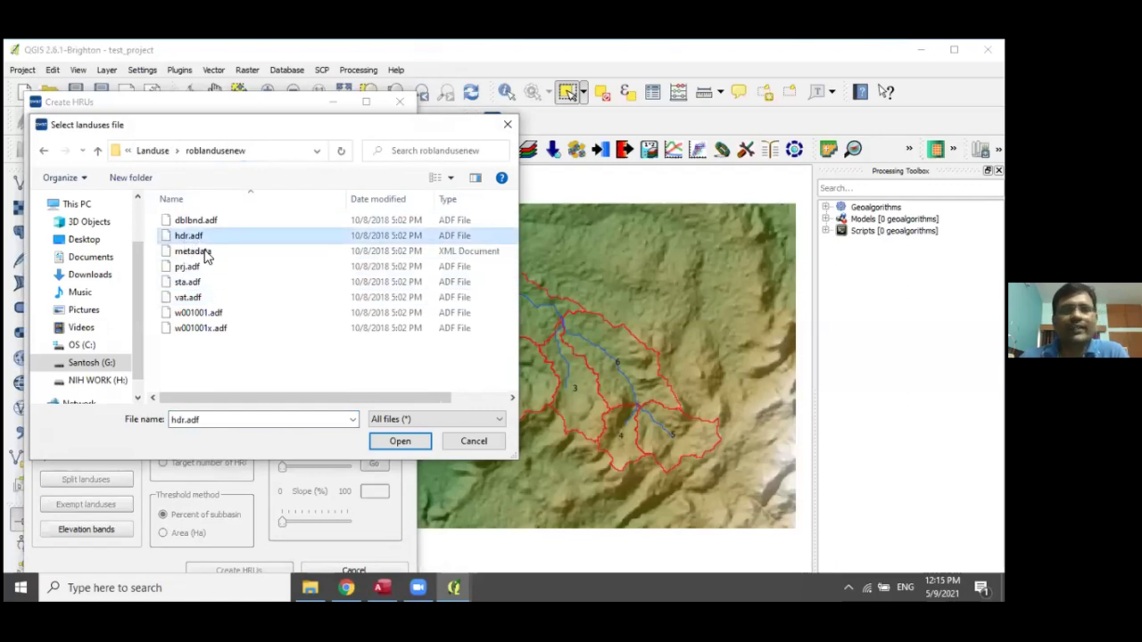
{"action": "left_click", "coordinate": [395, 441]}
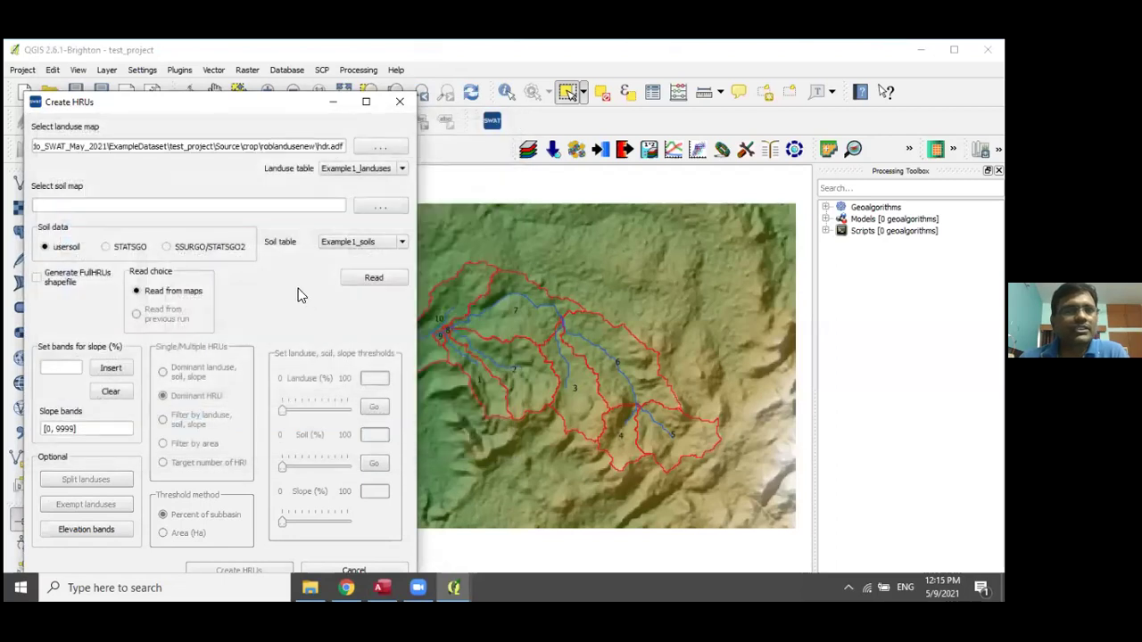
Set the landuse table to 'Use csv file'.
{"action": "left_click", "coordinate": [348, 172]}
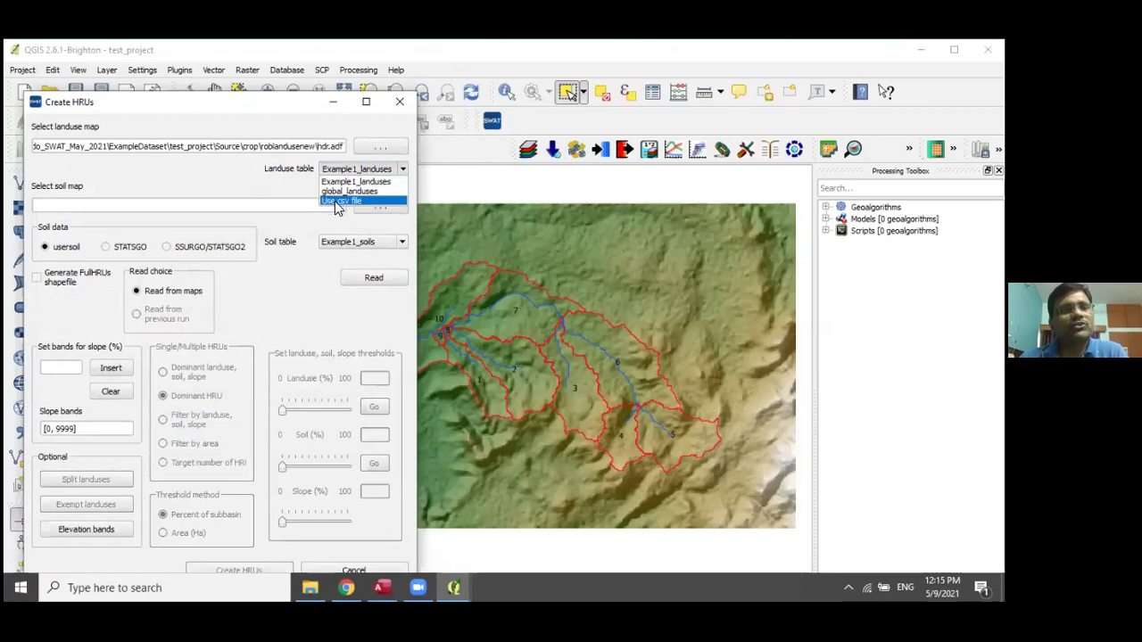
{"action": "left_click", "coordinate": [338, 201]}
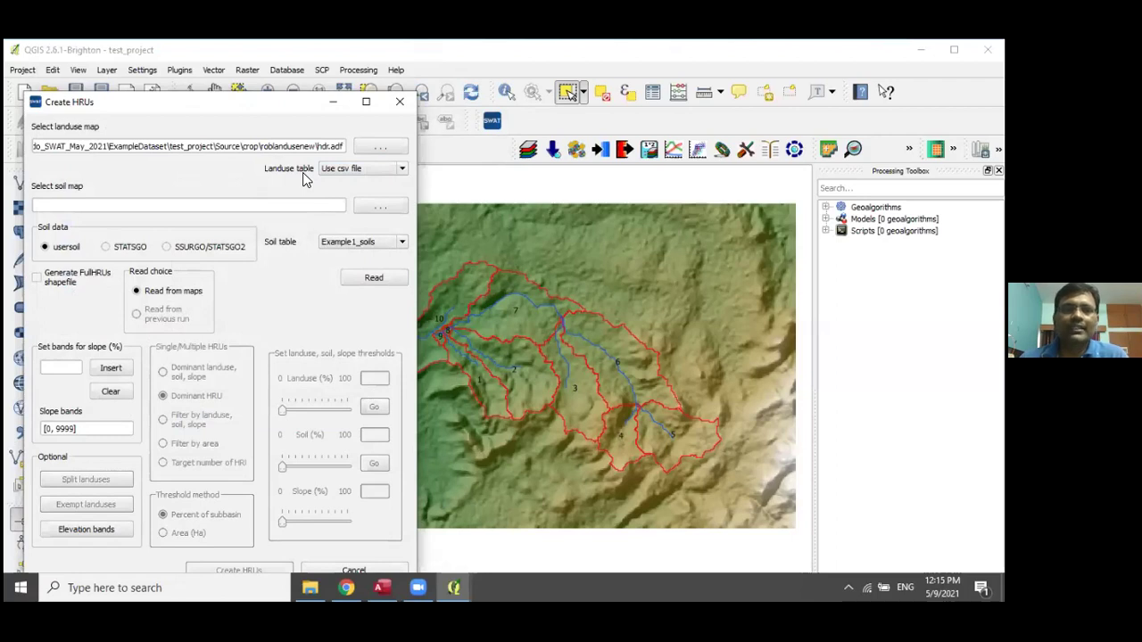
{"action": "left_click", "coordinate": [47, 205]}
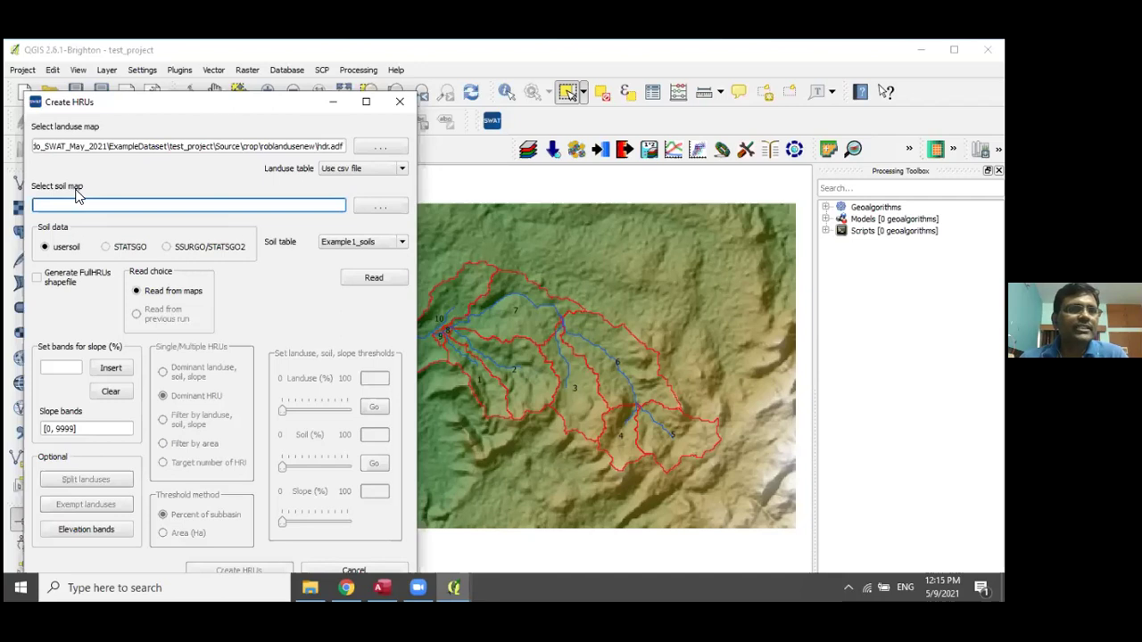
Load Data > Soil > mowr_soil90 hdr.adf as the soil map and set the soil table to 'Use csv file'.
{"action": "left_click", "coordinate": [378, 207]}
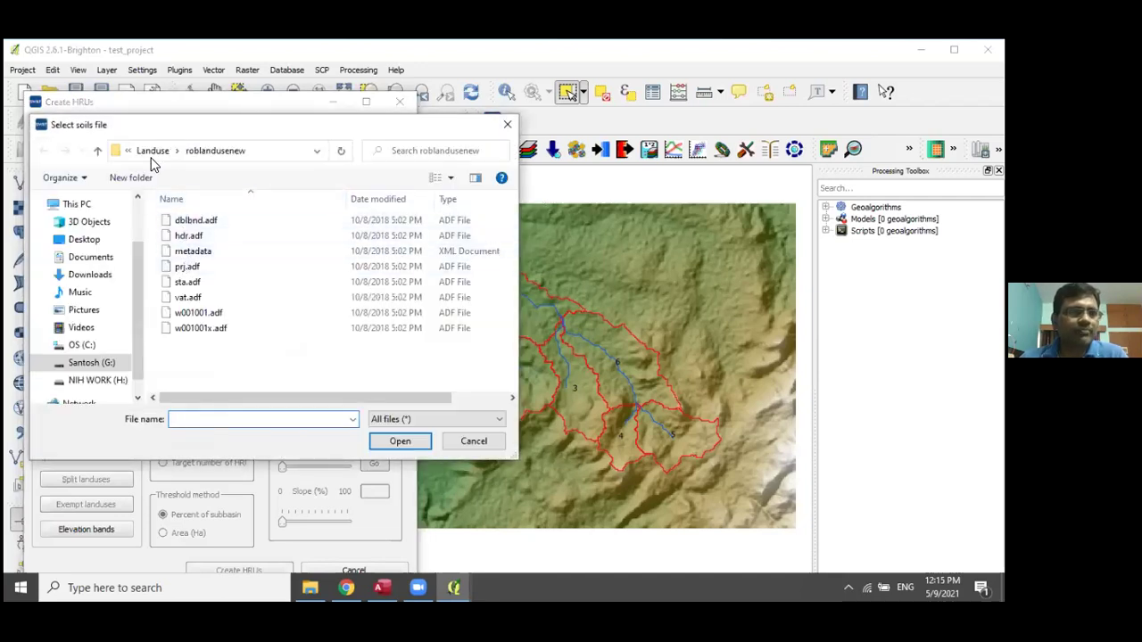
{"action": "left_click", "coordinate": [152, 151]}
{"action": "left_click", "coordinate": [146, 151]}
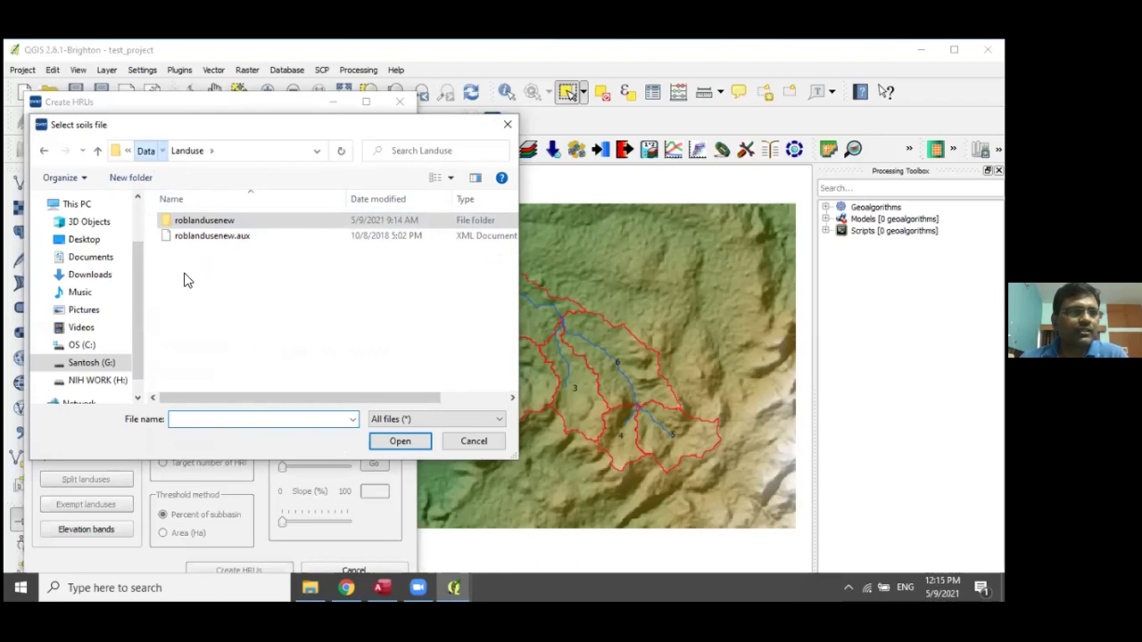
{"action": "left_click", "coordinate": [188, 313]}
{"action": "double_click", "coordinate": [190, 315]}
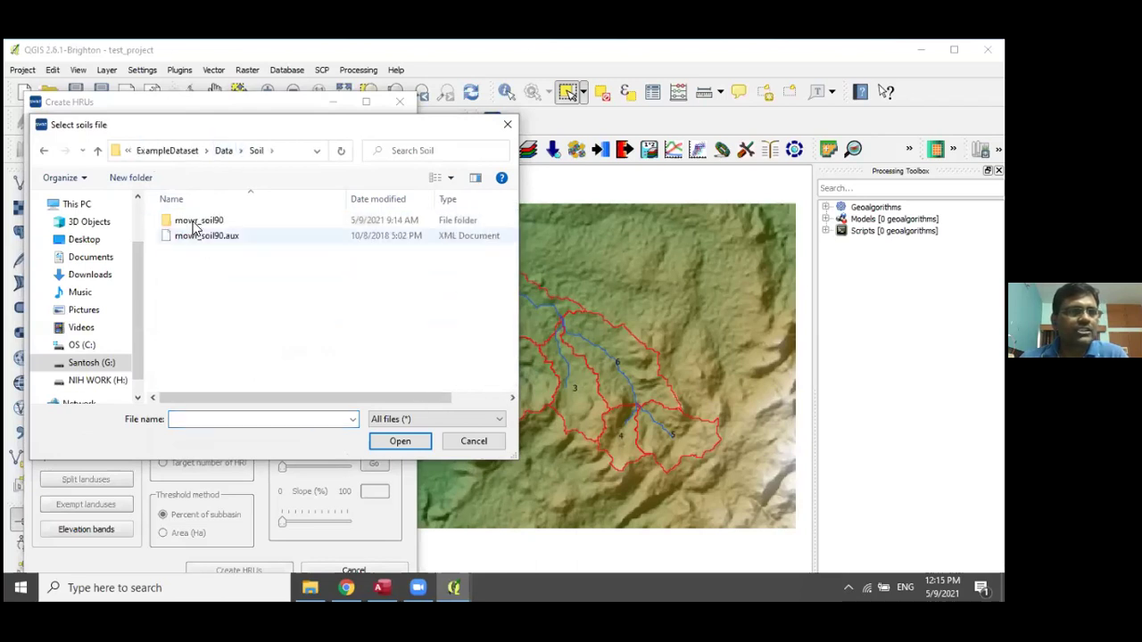
{"action": "double_click", "coordinate": [190, 223]}
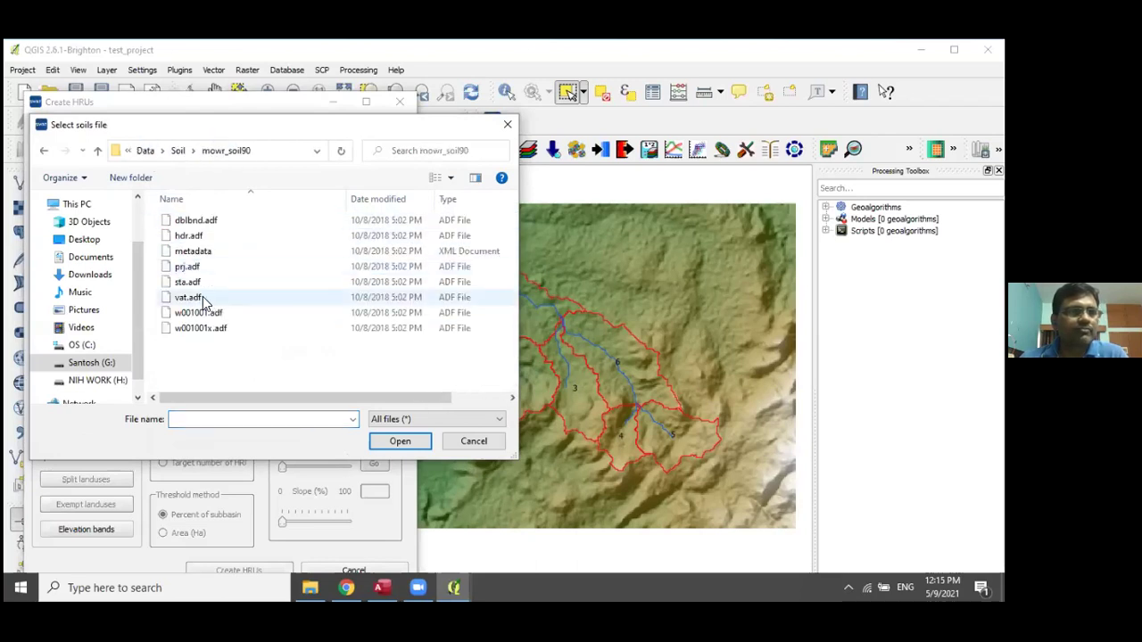
{"action": "left_click", "coordinate": [189, 235]}
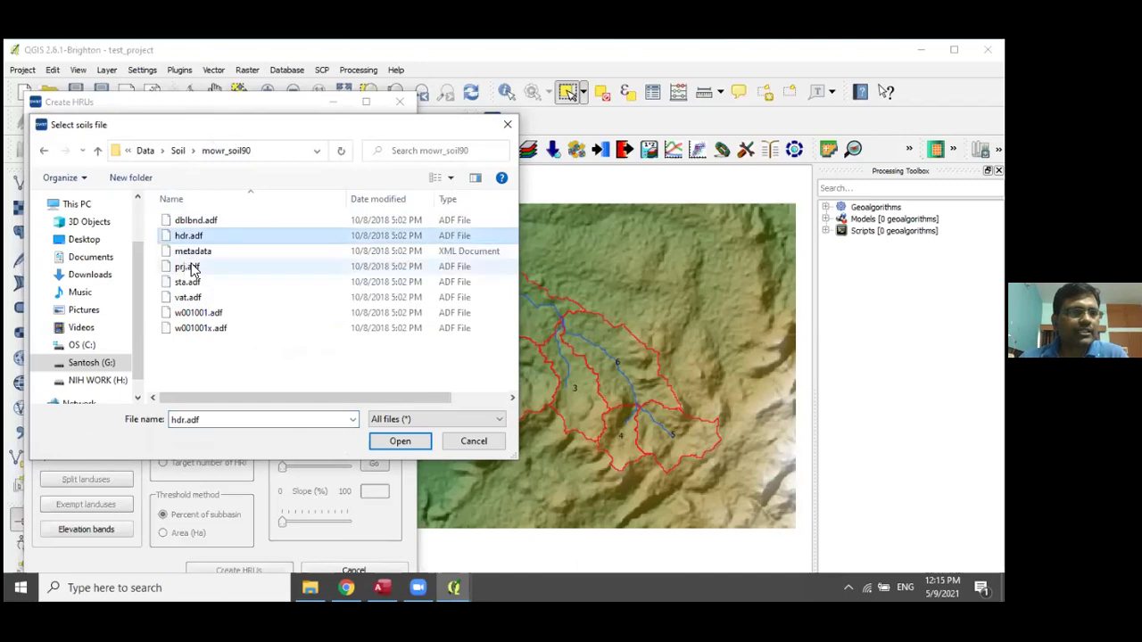
{"action": "left_click", "coordinate": [390, 446]}
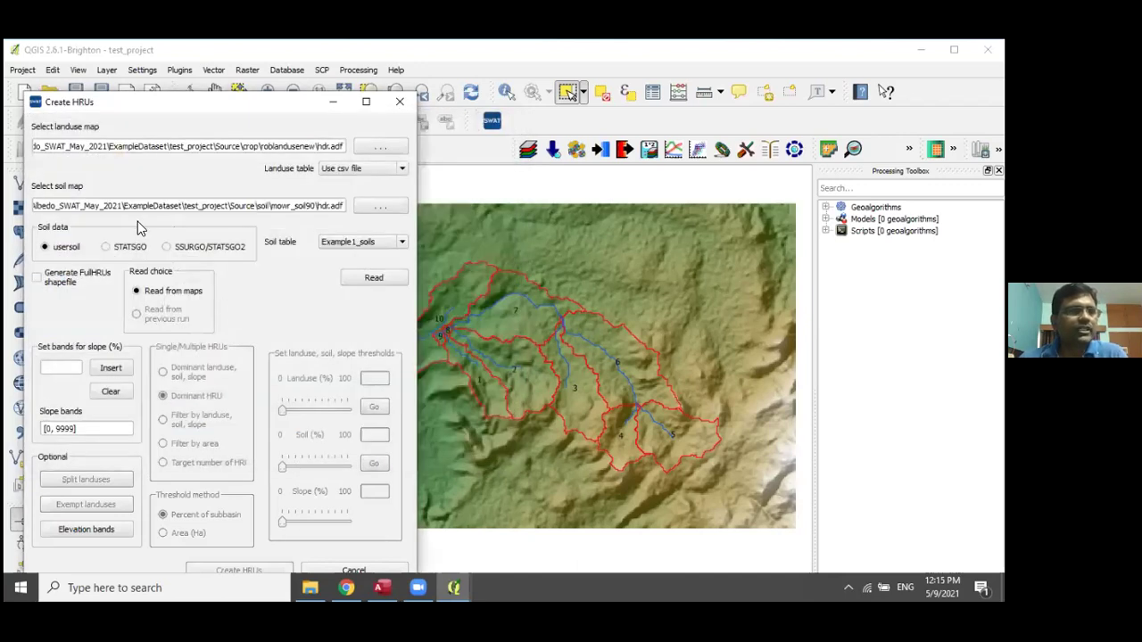
{"action": "left_click", "coordinate": [349, 245]}
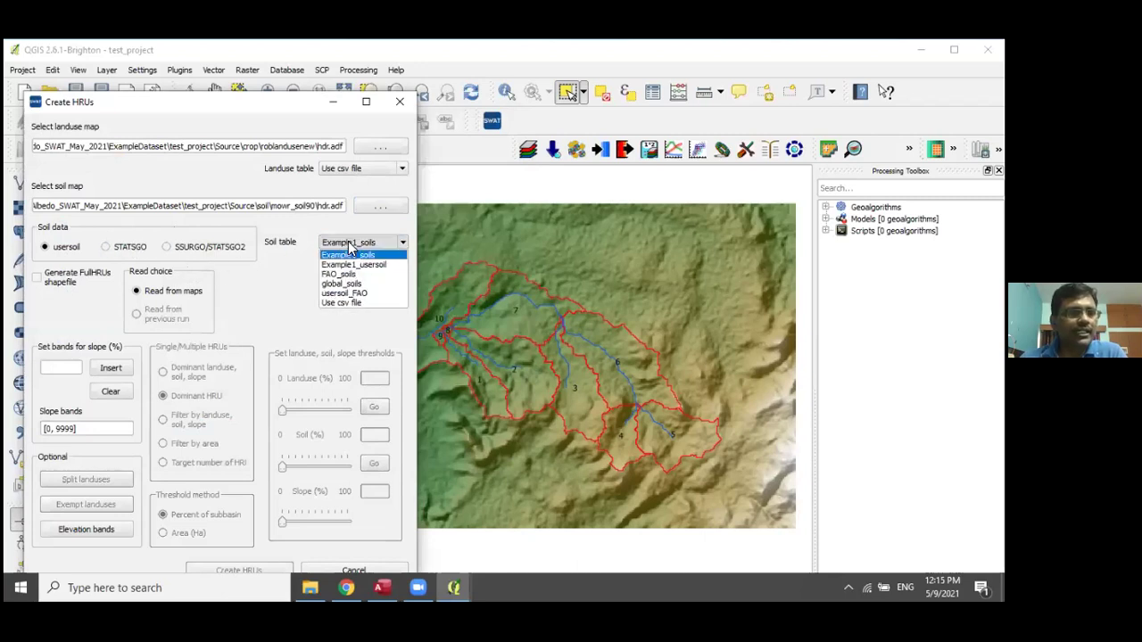
{"action": "left_click", "coordinate": [346, 304]}
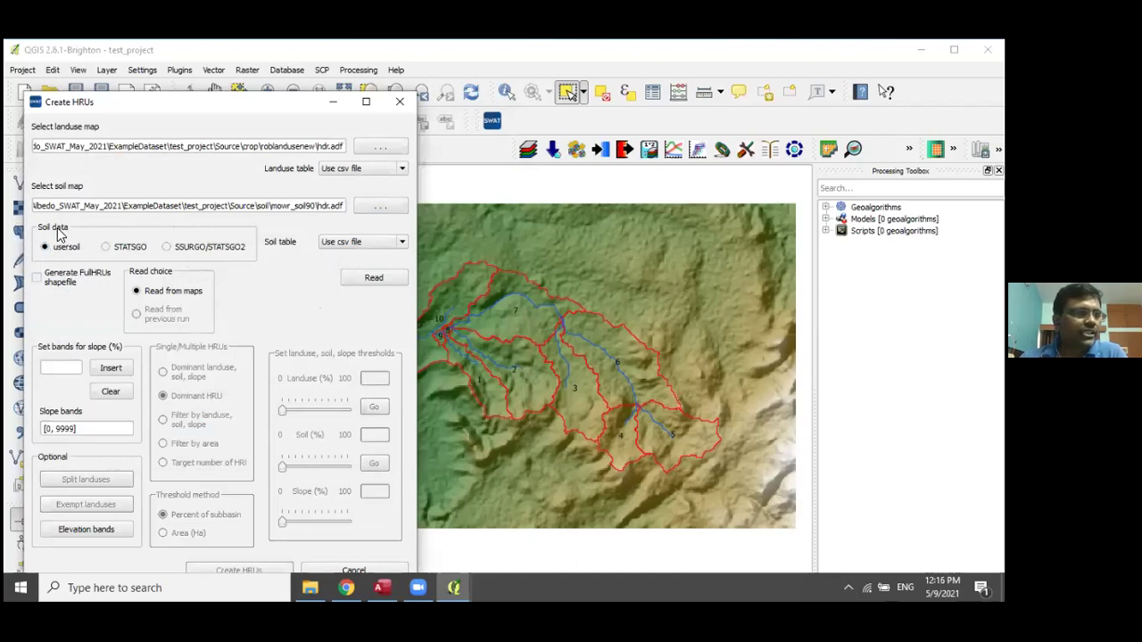
Enable the FullHRUs shapefile and insert slope limits 5 and 10, giving bands 0, 5, 10, 9999.
{"action": "left_click", "coordinate": [37, 278]}
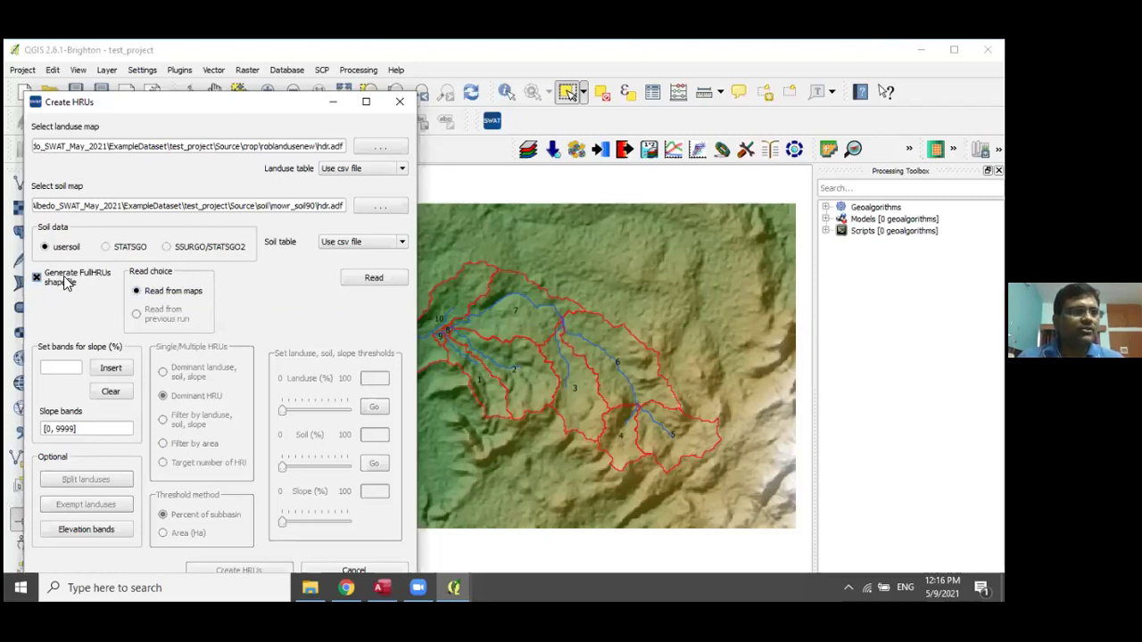
{"action": "left_click", "coordinate": [57, 366]}
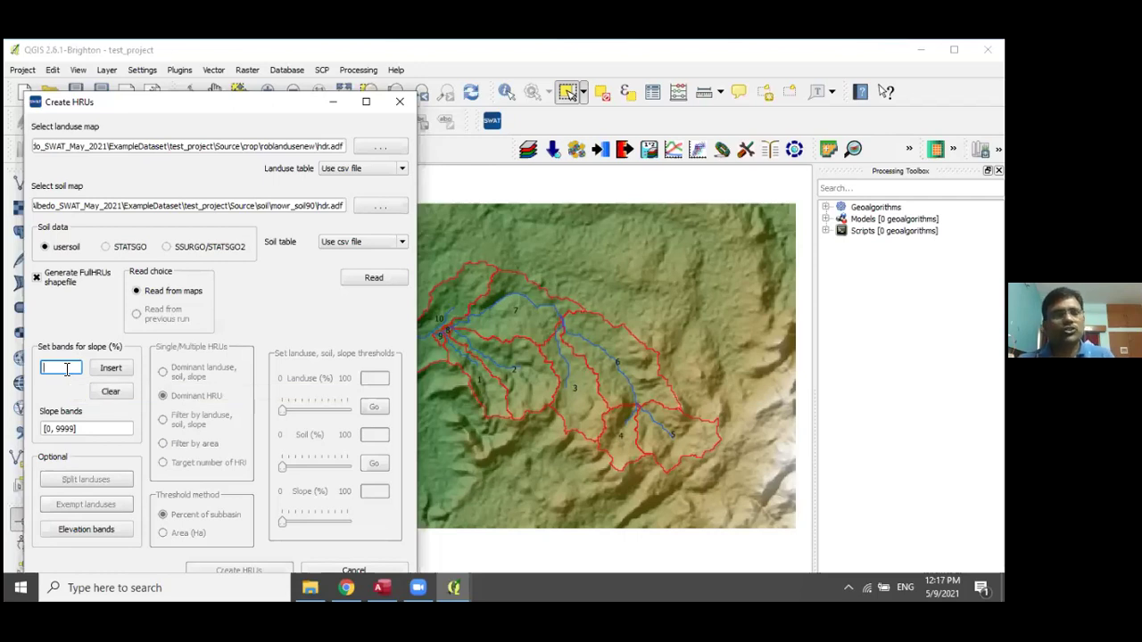
{"action": "left_click", "coordinate": [110, 367]}
{"action": "left_click", "coordinate": [70, 372]}
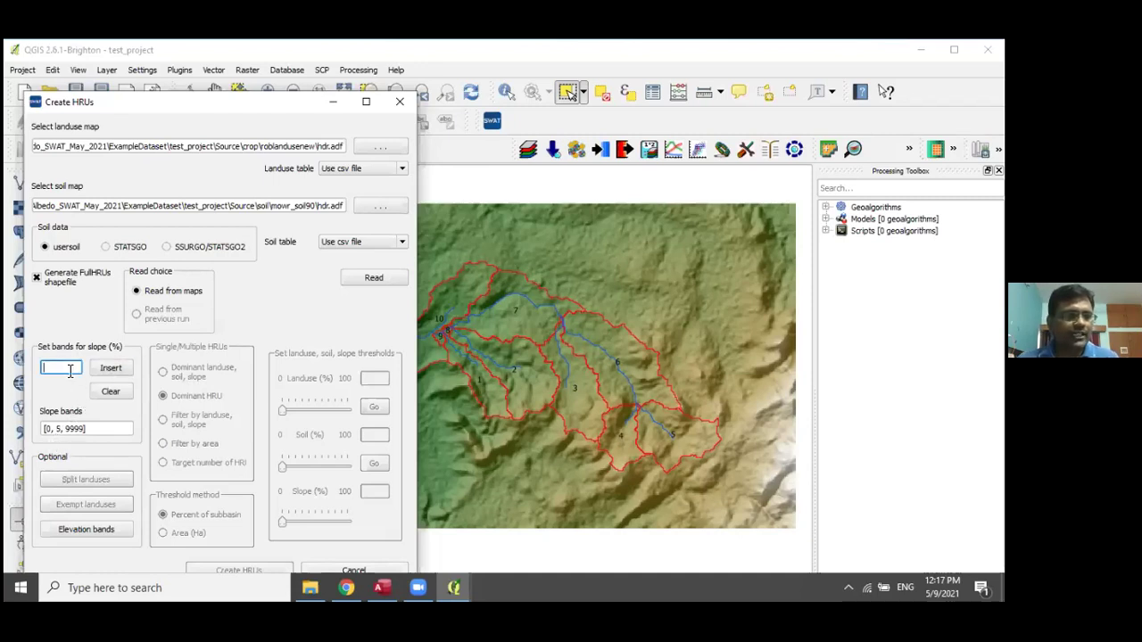
{"action": "type", "text": "10"}
{"action": "left_click", "coordinate": [110, 368]}
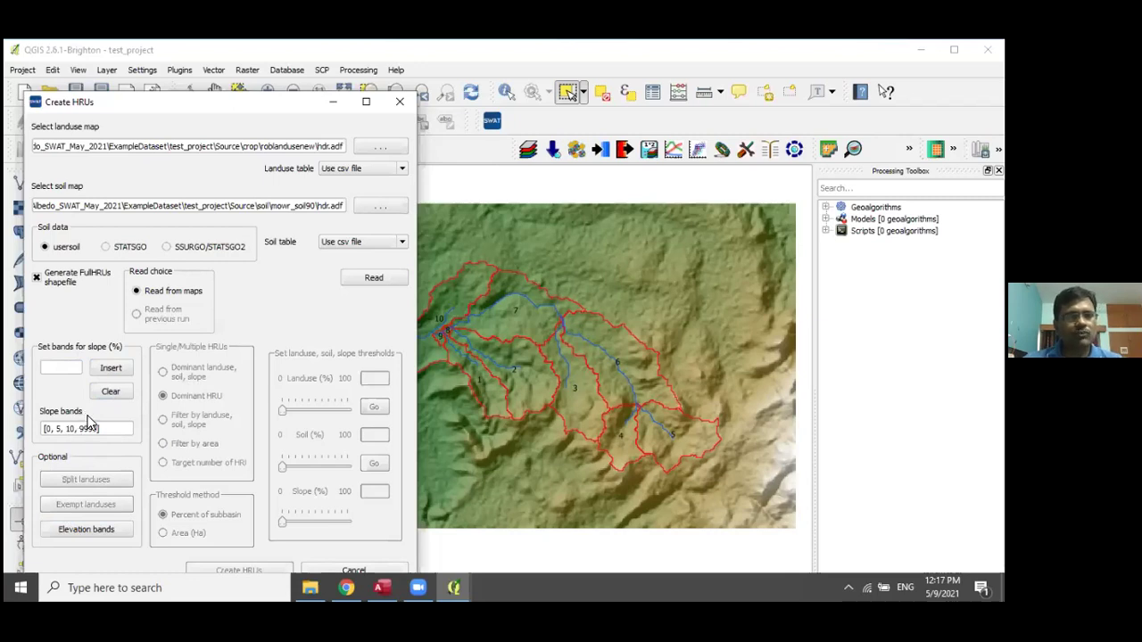
Read the maps using Robit_landuses.csv and Robit_soils.csv from the Data folder as lookup tables.
{"action": "left_click", "coordinate": [357, 284]}
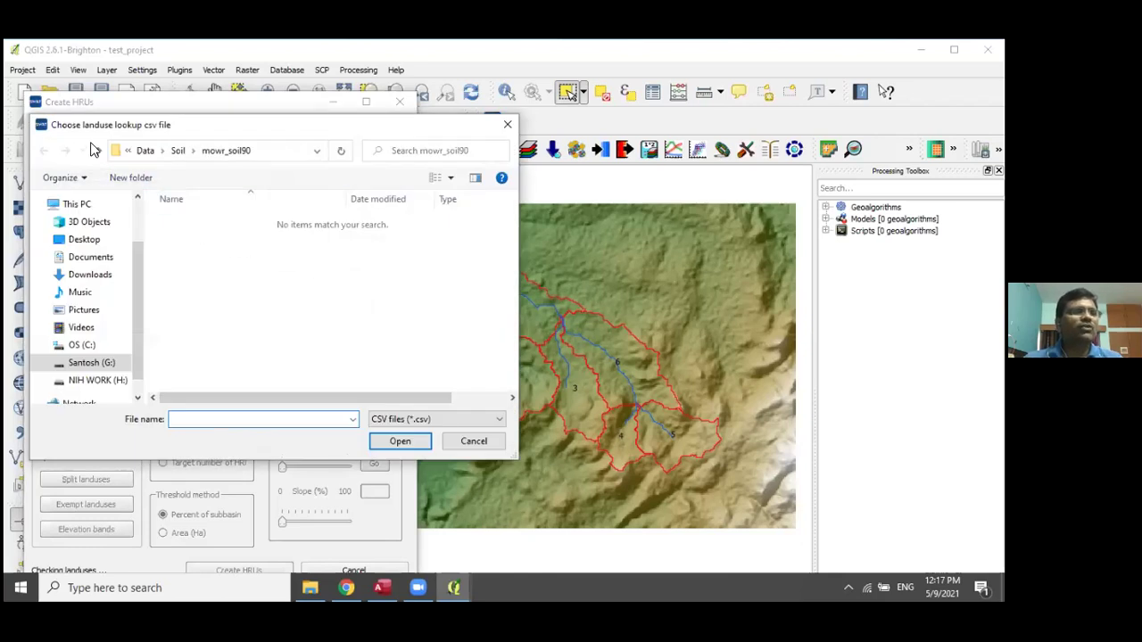
{"action": "left_click", "coordinate": [178, 150]}
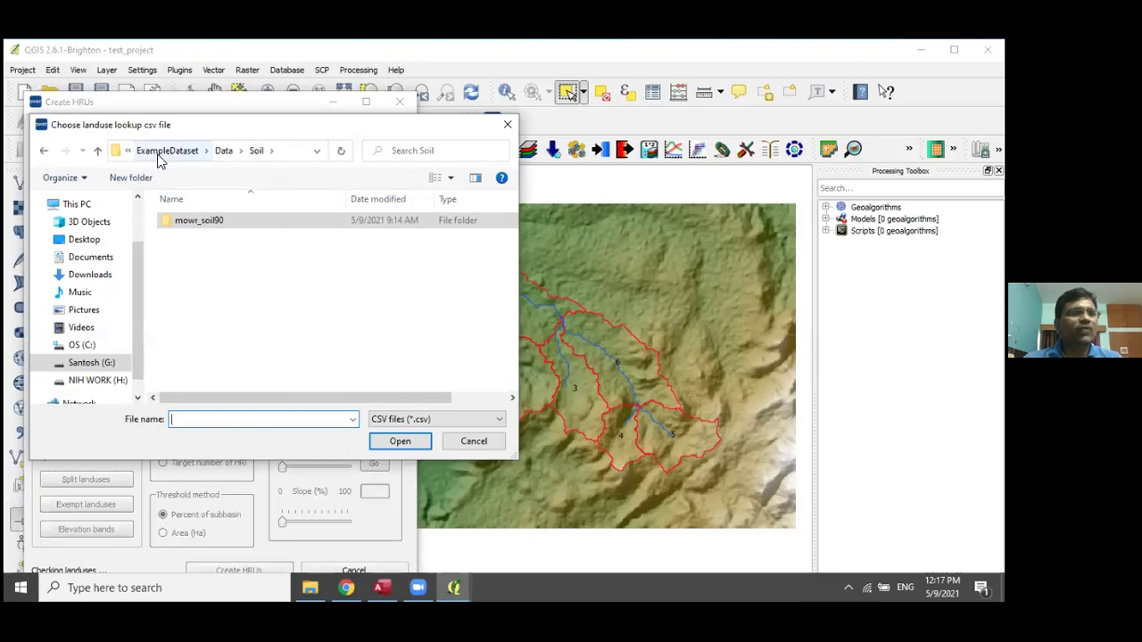
{"action": "left_click", "coordinate": [224, 151]}
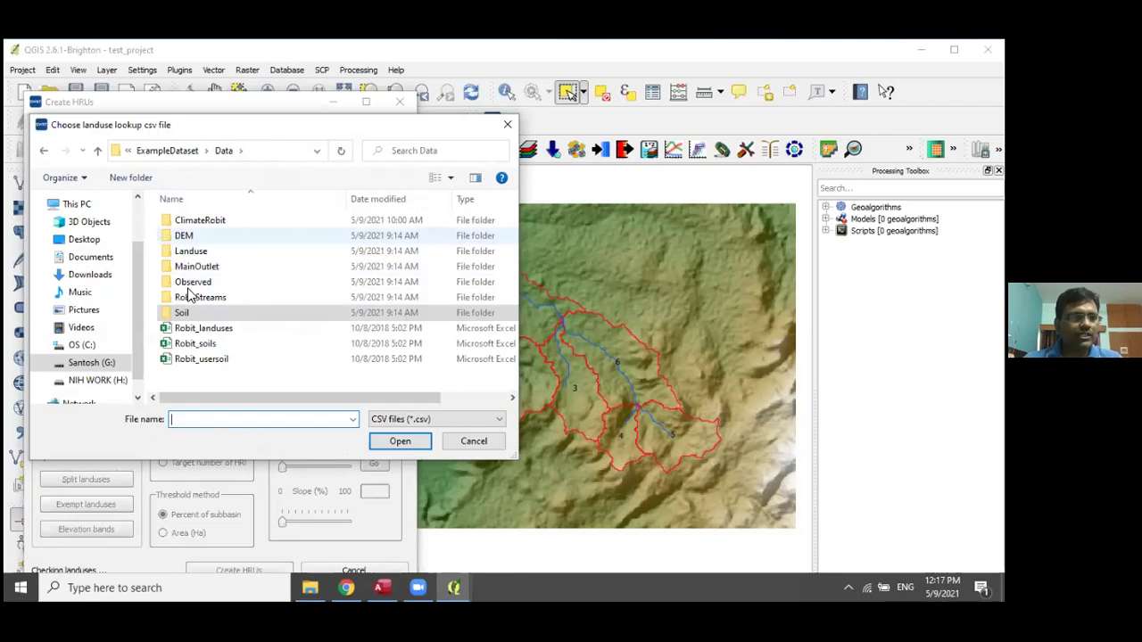
{"action": "left_click", "coordinate": [195, 330]}
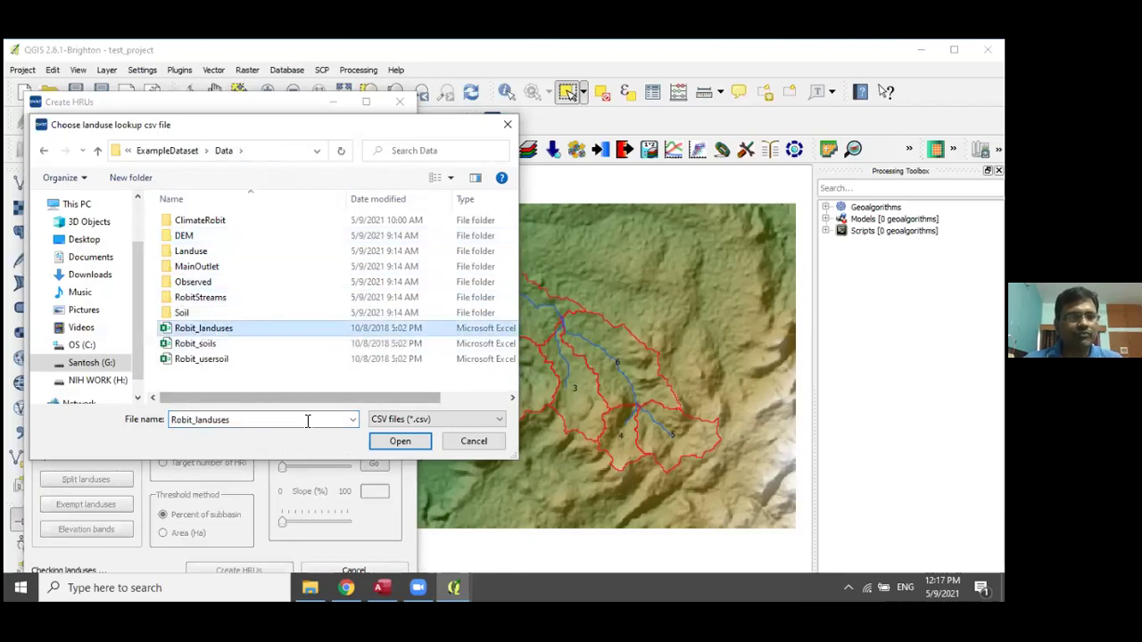
{"action": "left_click", "coordinate": [398, 442]}
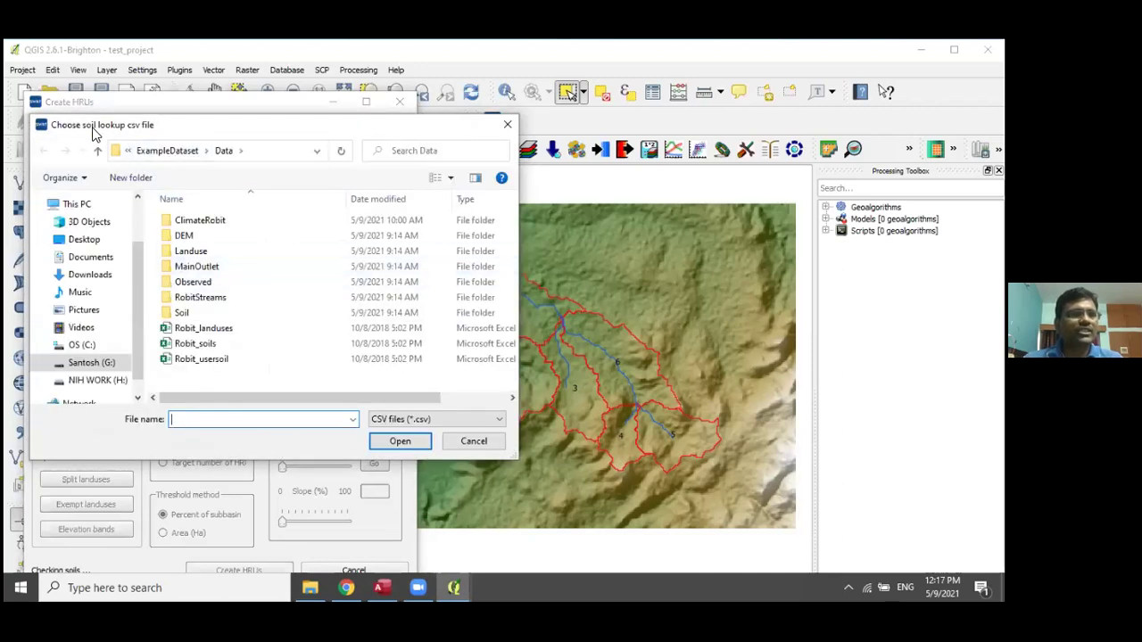
{"action": "left_click", "coordinate": [195, 343]}
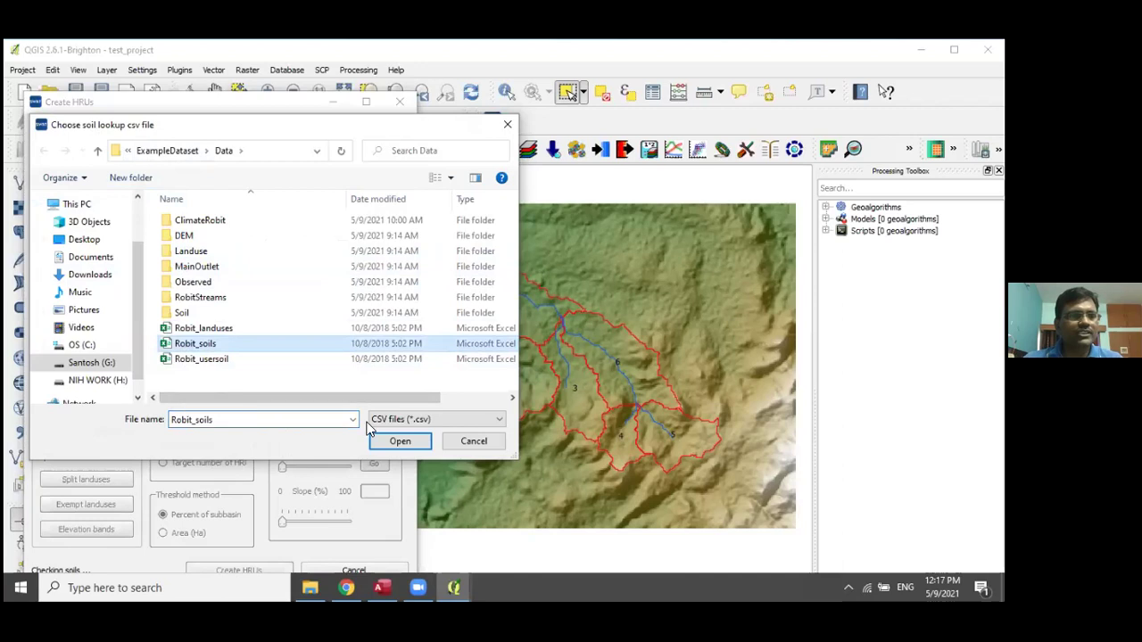
{"action": "left_click", "coordinate": [402, 441]}
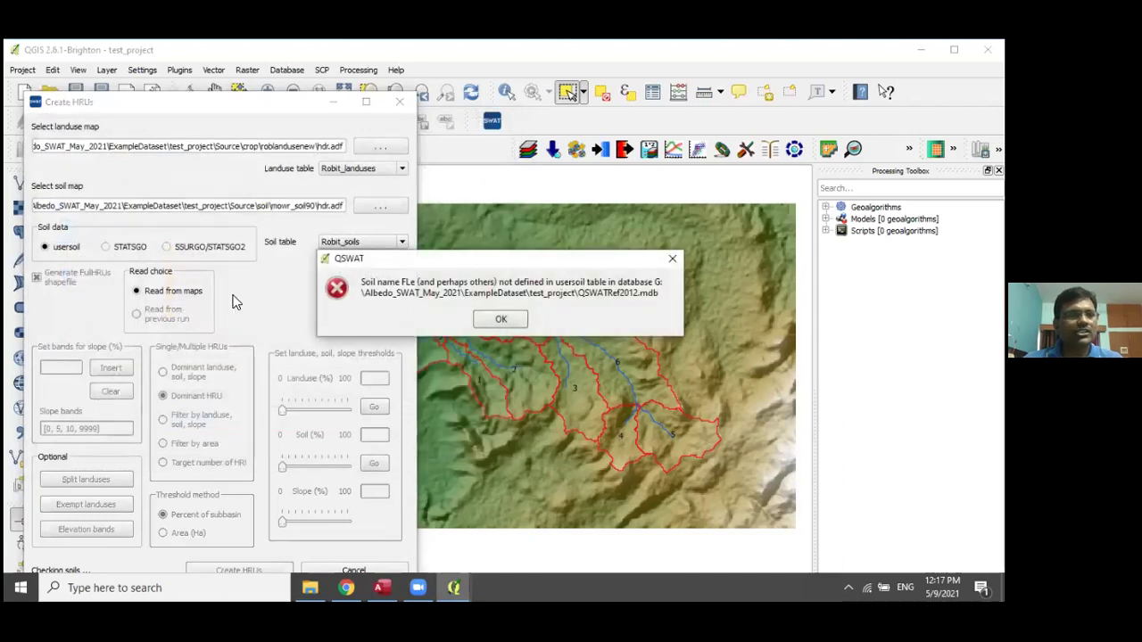
Dismiss the FLe soil error and set the soil table back to Robit_soils.
{"action": "left_click", "coordinate": [502, 319]}
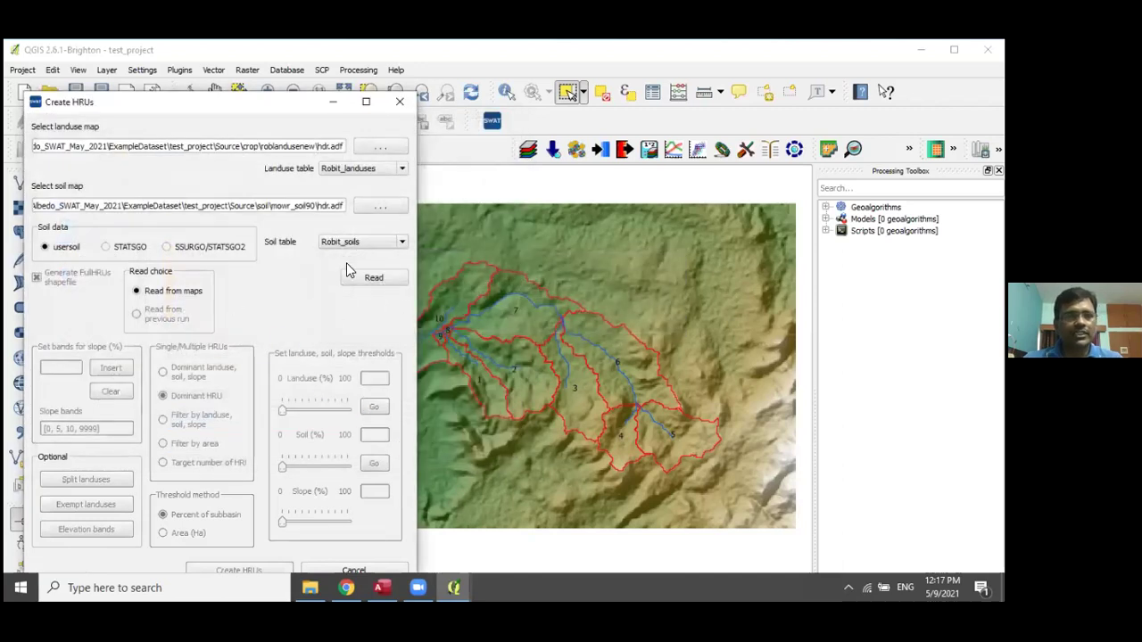
{"action": "left_click", "coordinate": [355, 246]}
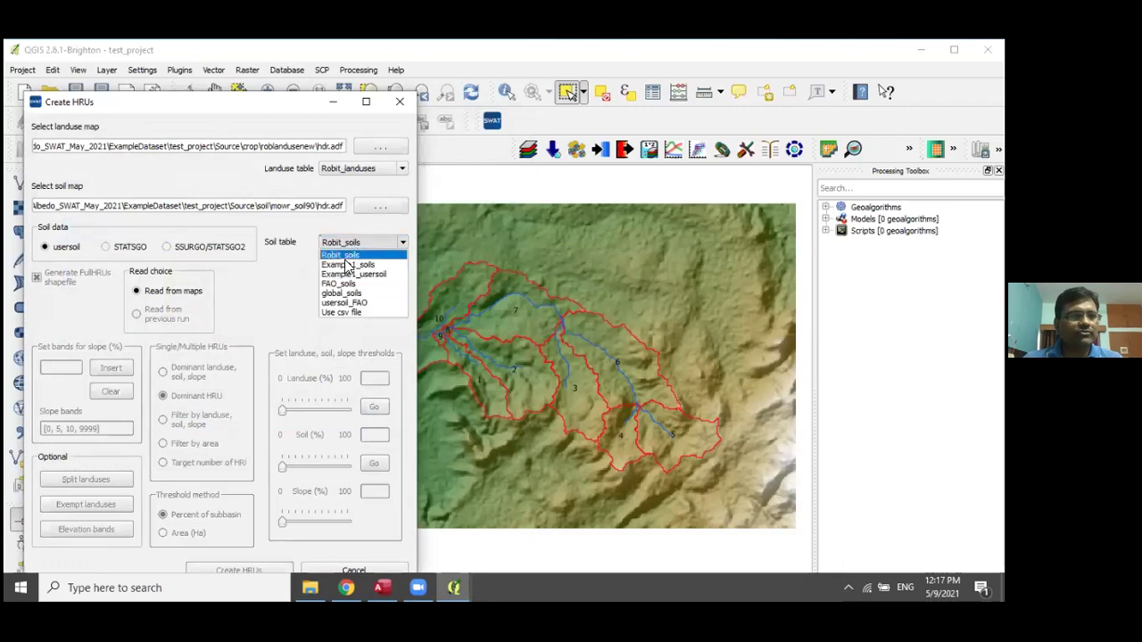
{"action": "left_click", "coordinate": [336, 311]}
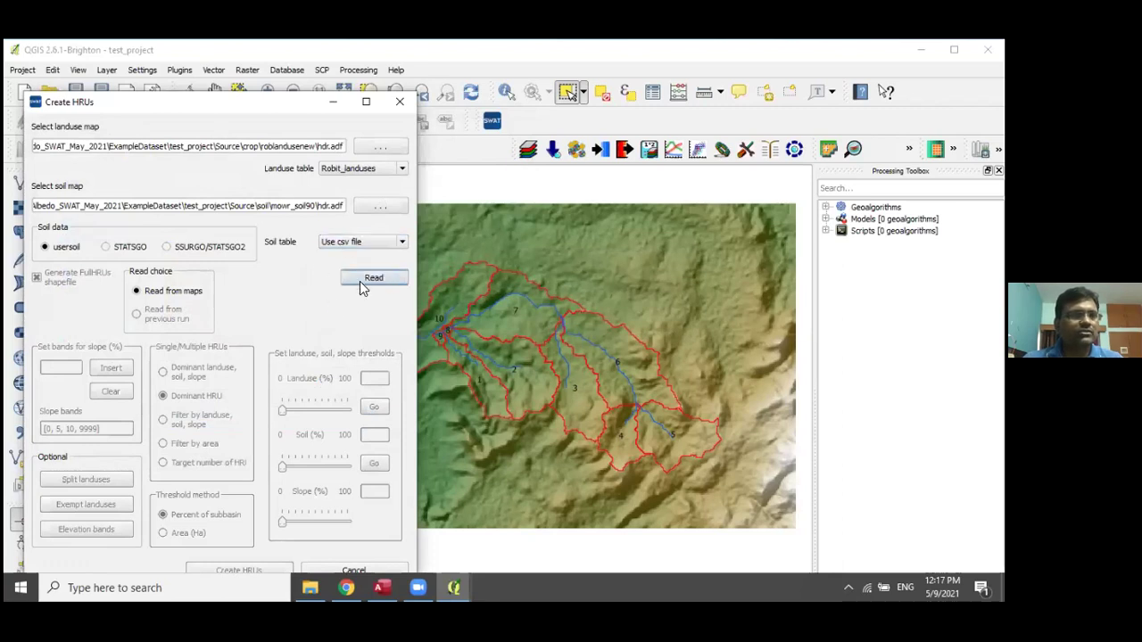
{"action": "left_click", "coordinate": [347, 251]}
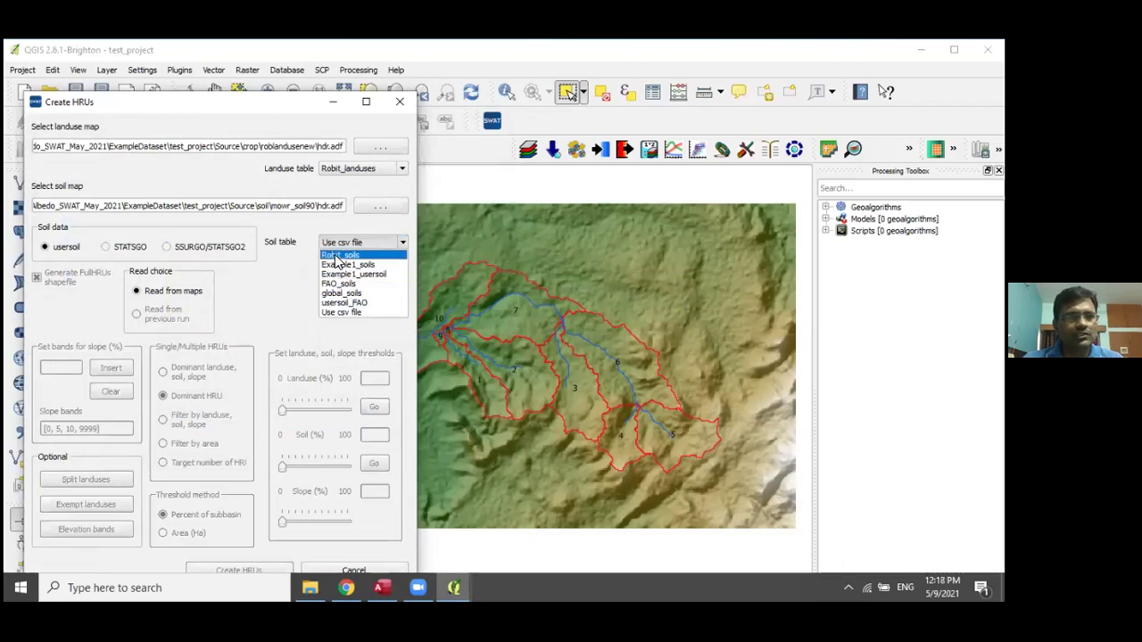
{"action": "left_click", "coordinate": [337, 256]}
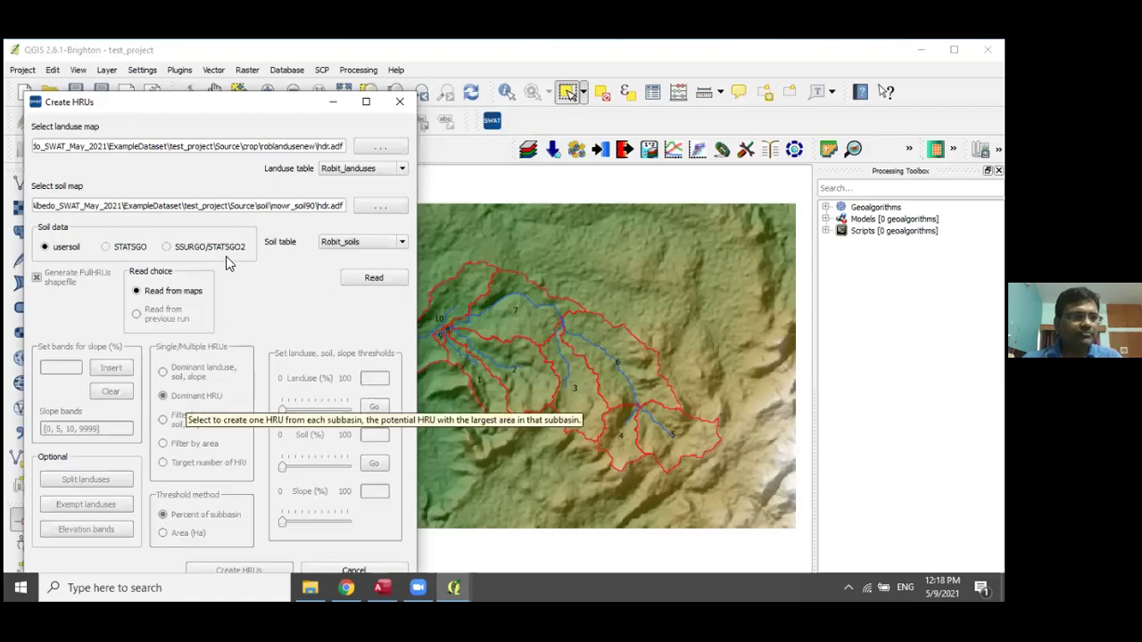
Read the maps again, dismiss the repeated soil error, and cancel Create HRUs.
{"action": "left_click_drag", "start_coordinate": [226, 109], "coordinate": [242, 69]}
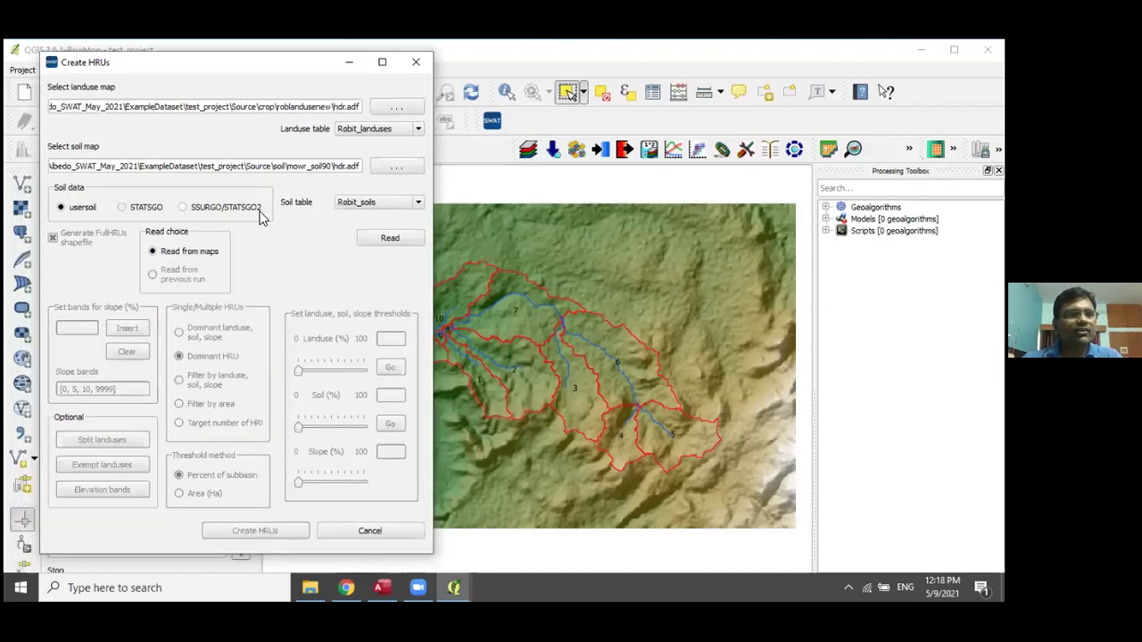
{"action": "left_click", "coordinate": [372, 245]}
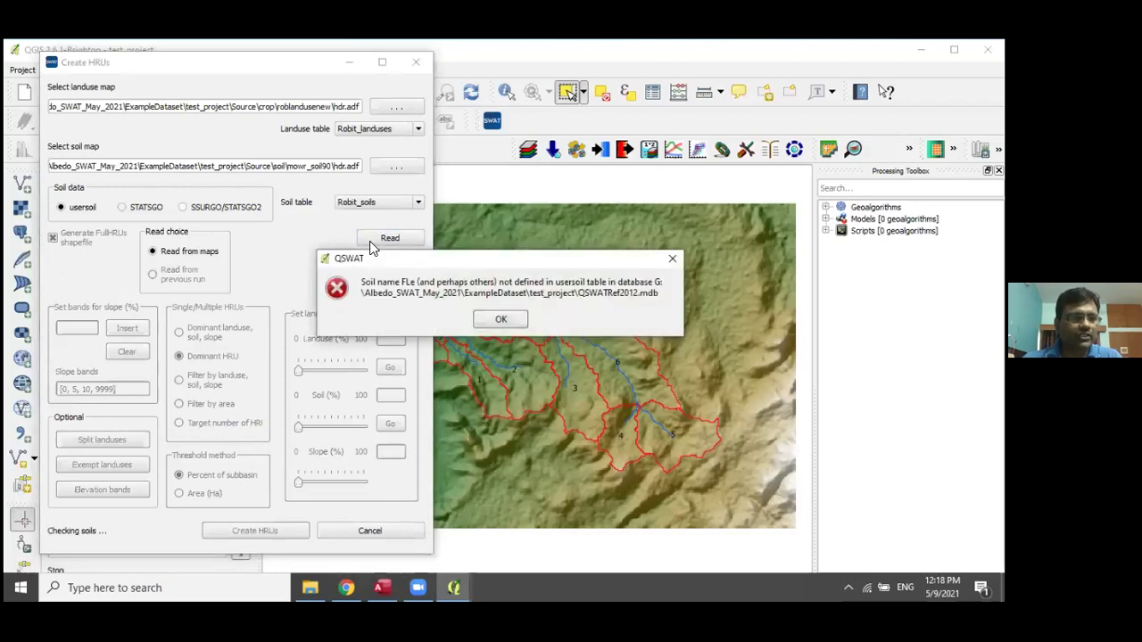
{"action": "left_click", "coordinate": [501, 323]}
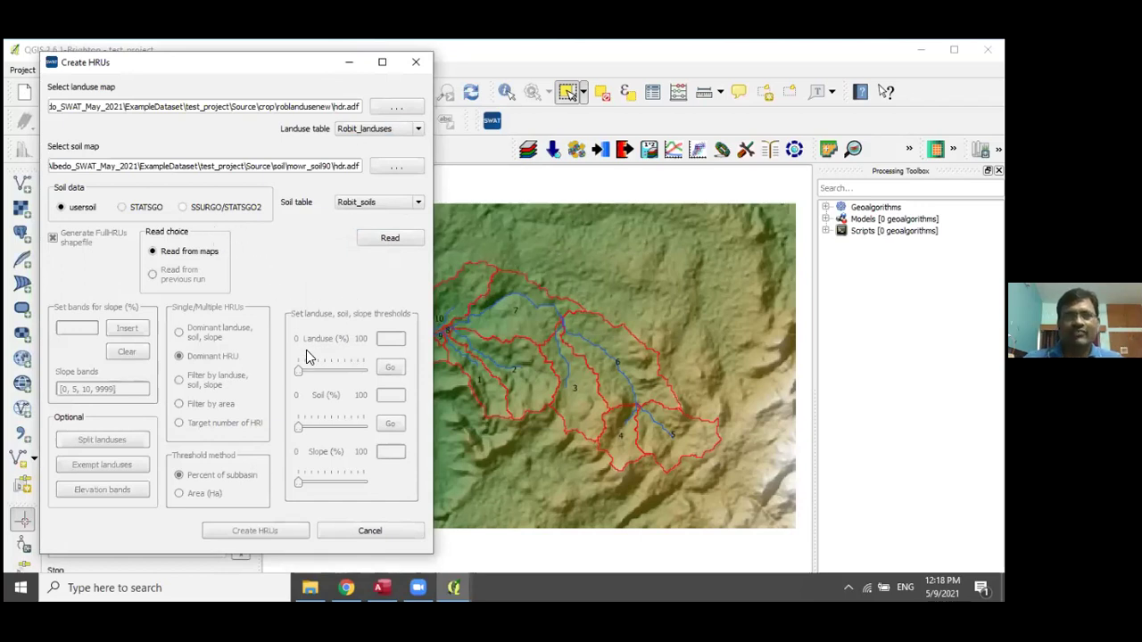
{"action": "left_click", "coordinate": [355, 536]}
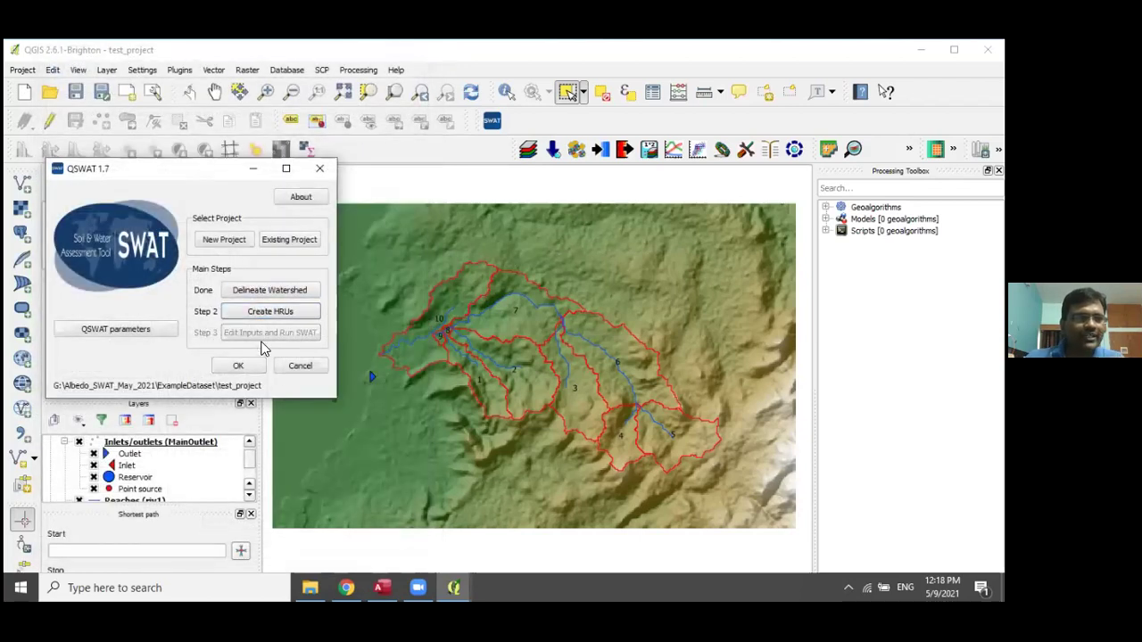
Close the SWAT Weather Database window in Access from its taskbar icon.
{"action": "left_click", "coordinate": [381, 587]}
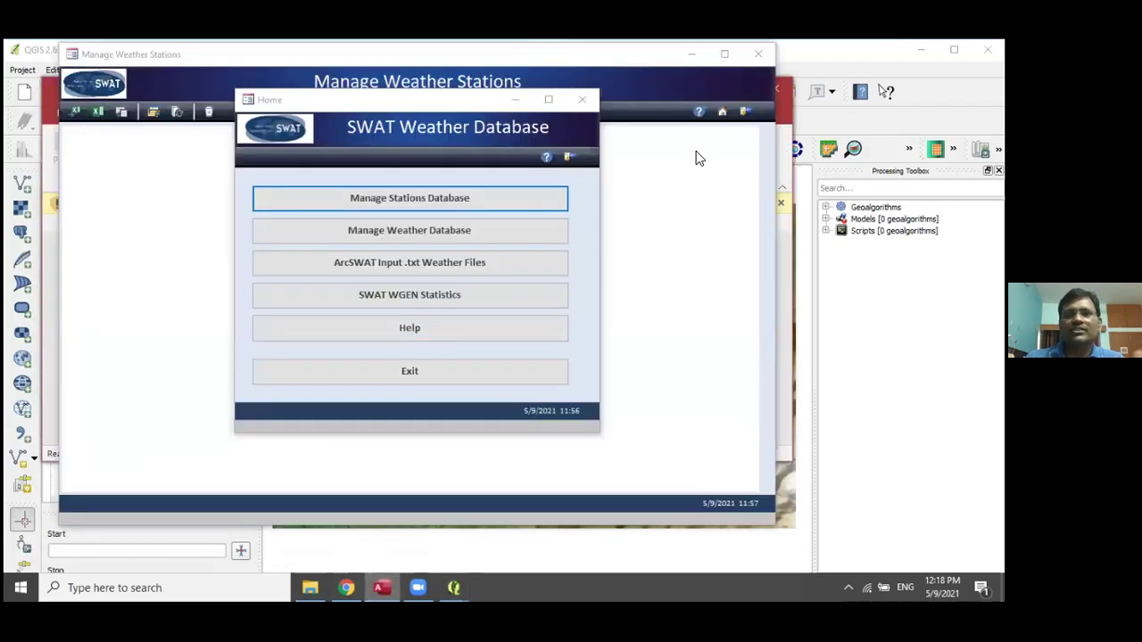
{"action": "right_click", "coordinate": [378, 586]}
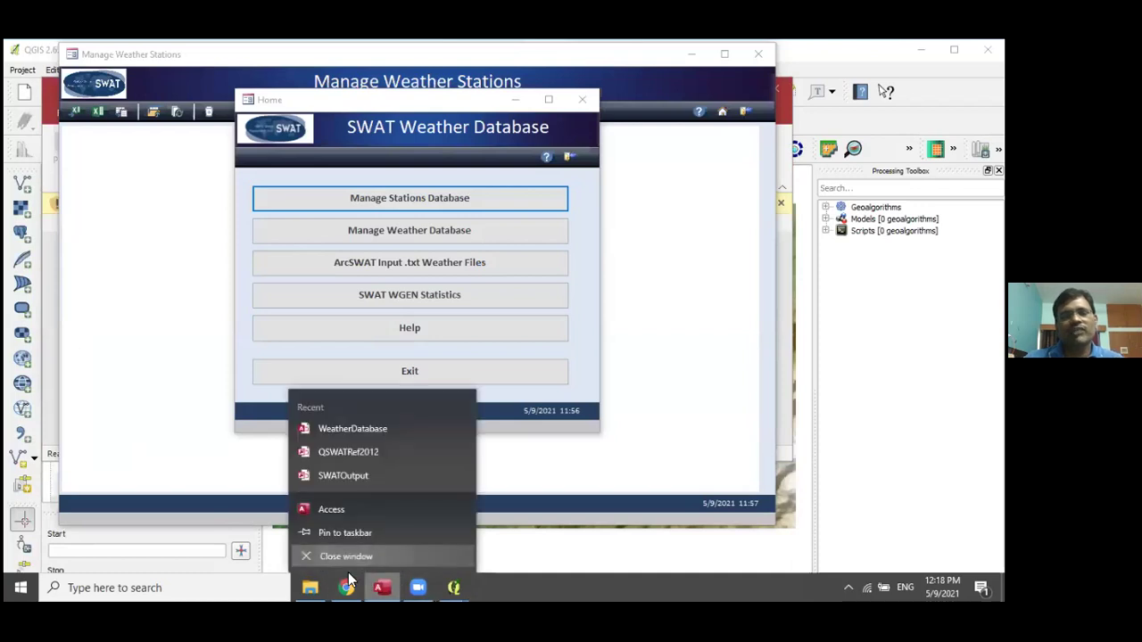
{"action": "left_click", "coordinate": [331, 554]}
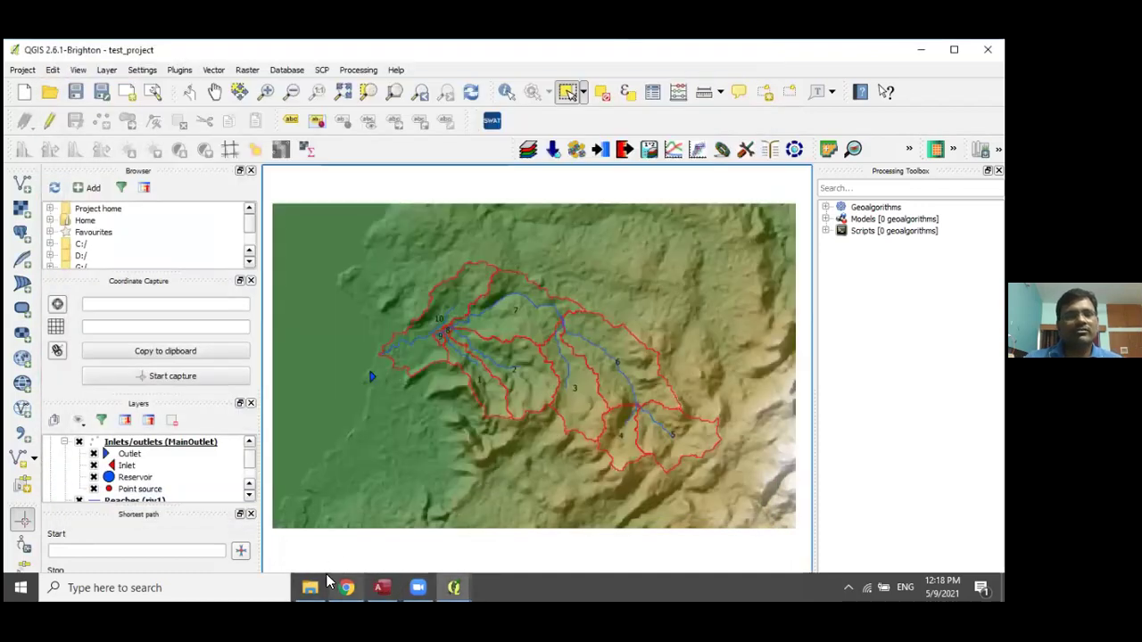
Navigate File Explorer to ExampleDataset\test_project and select the QSWATRef2012 database.
{"action": "left_click", "coordinate": [321, 584]}
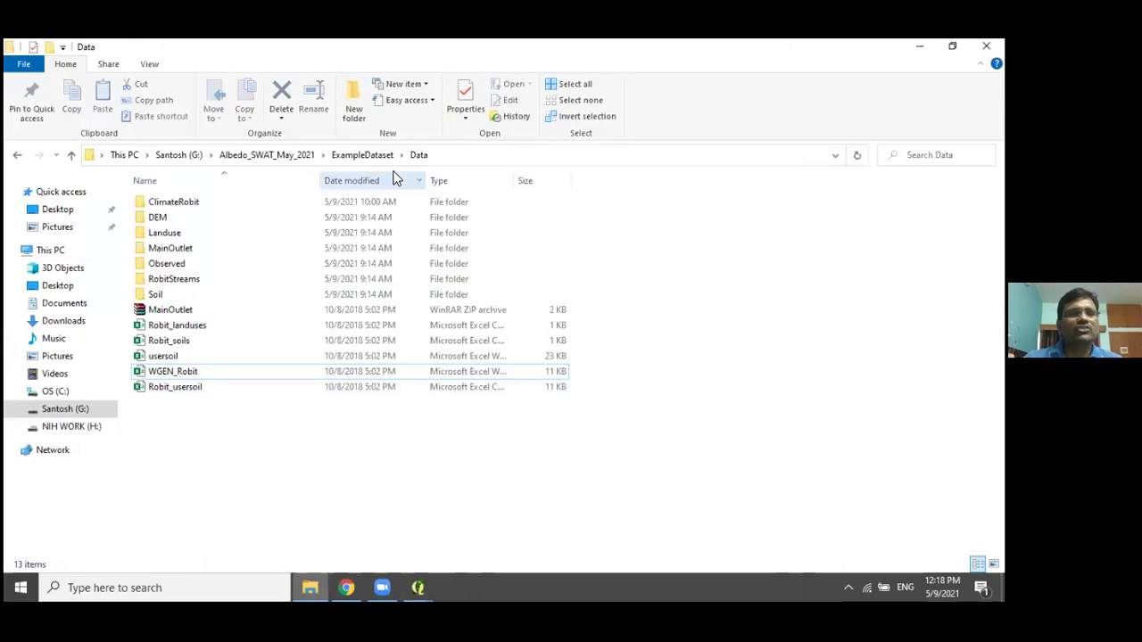
{"action": "left_click", "coordinate": [362, 155]}
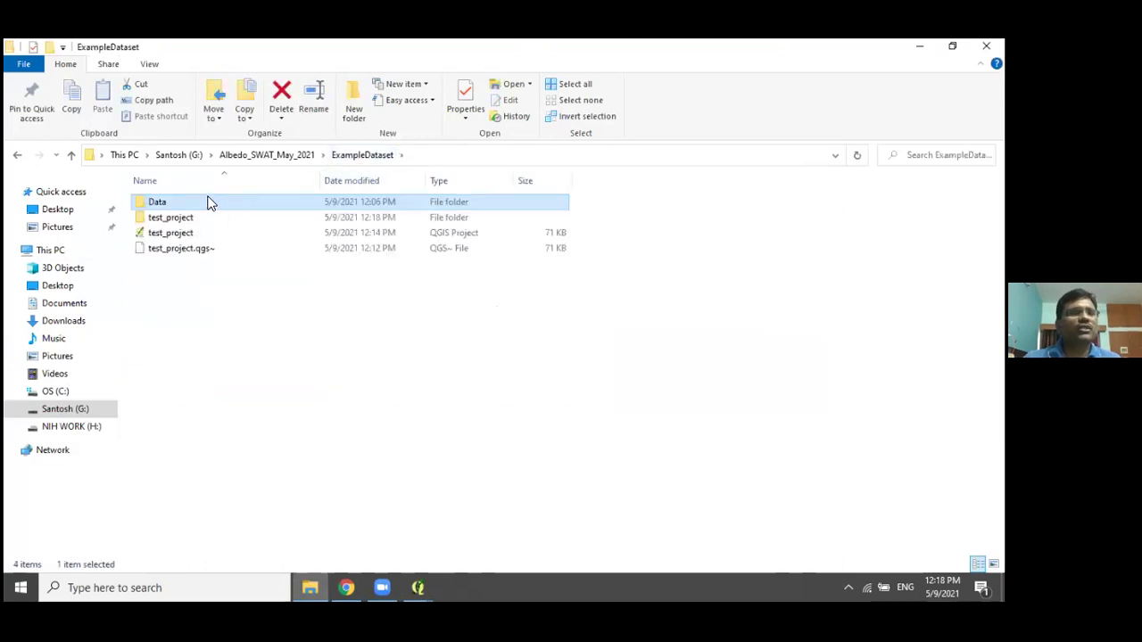
{"action": "left_click", "coordinate": [282, 157]}
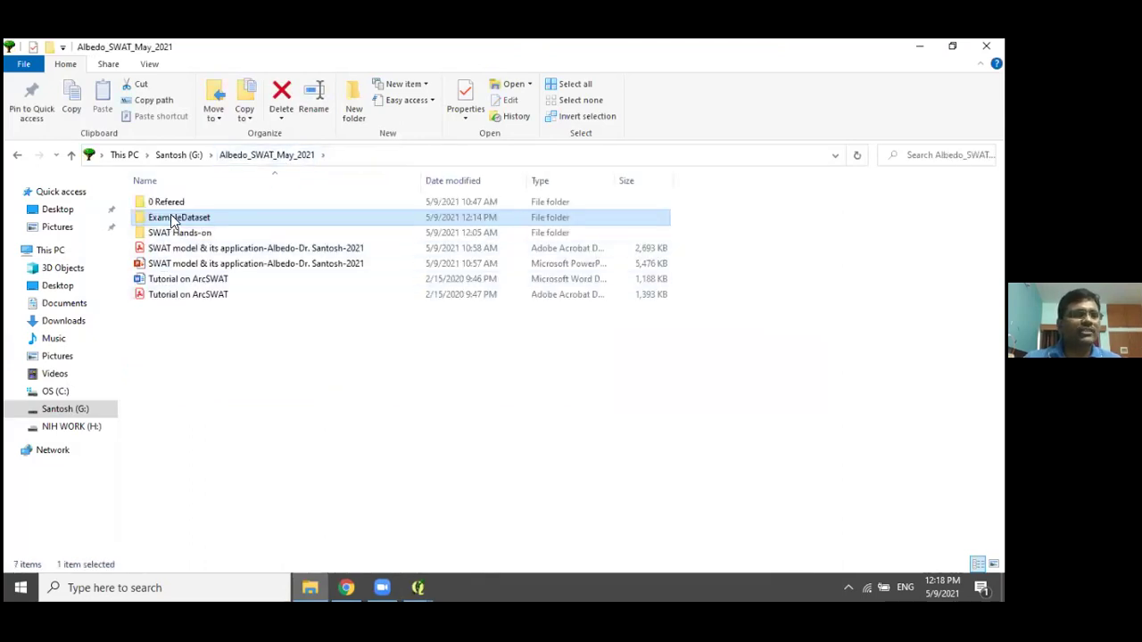
{"action": "left_click", "coordinate": [417, 587]}
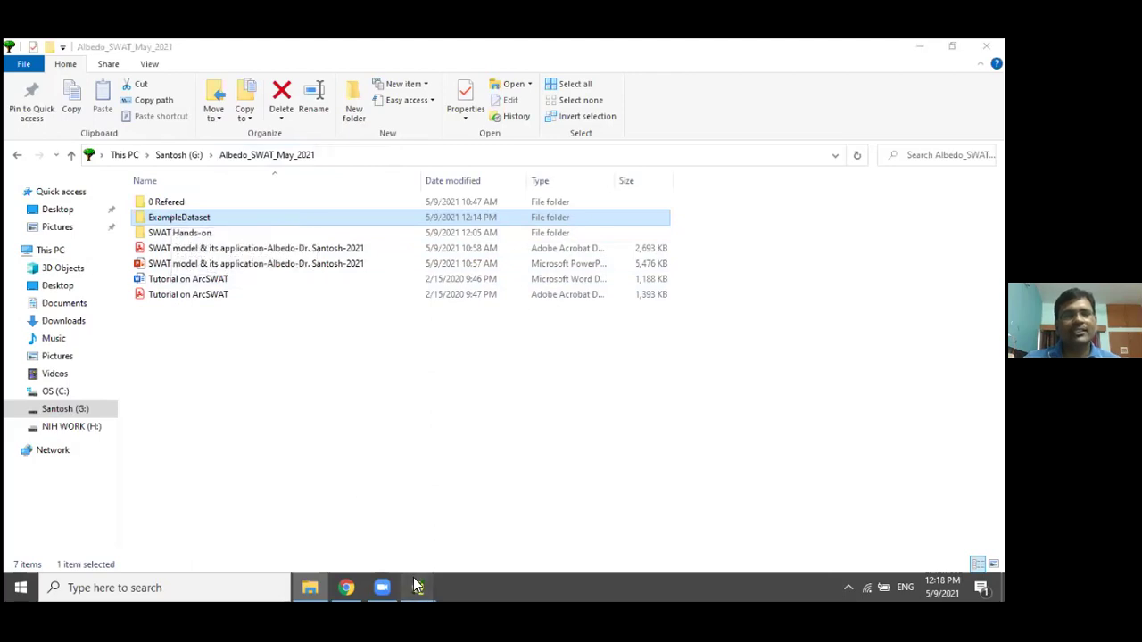
{"action": "left_click", "coordinate": [165, 217]}
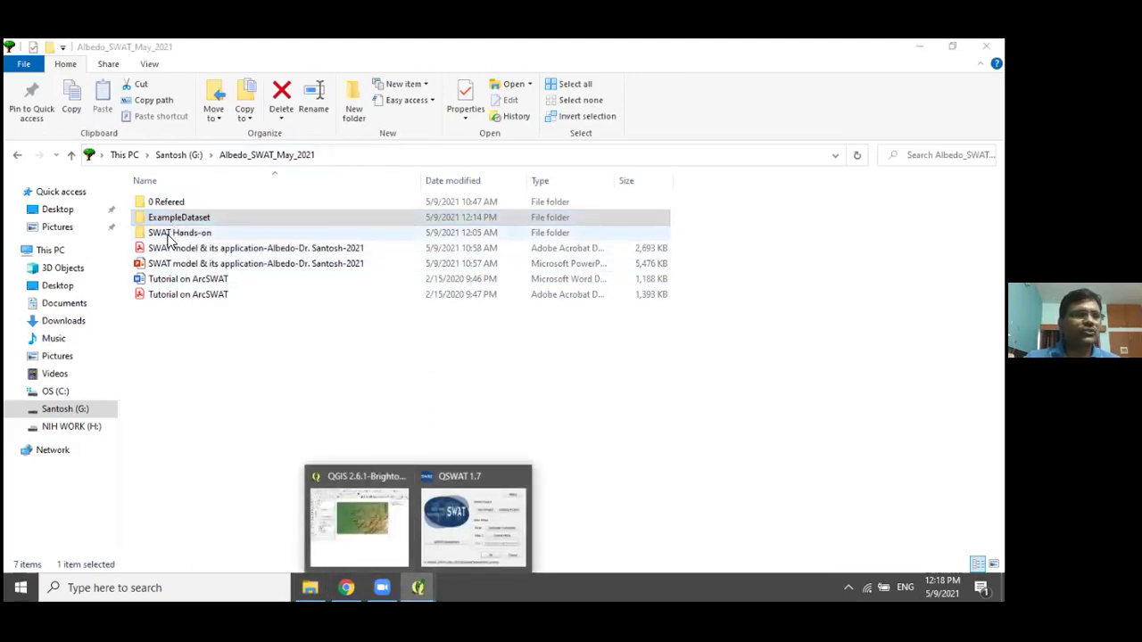
{"action": "key", "text": "Return"}
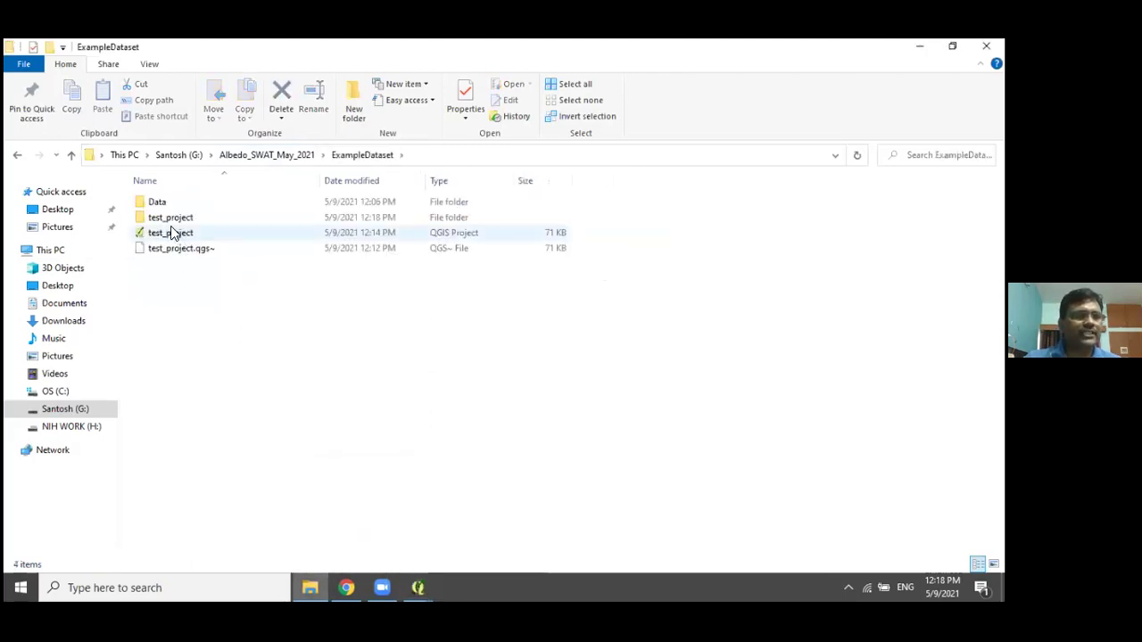
{"action": "left_click", "coordinate": [169, 219]}
{"action": "key", "text": "Return"}
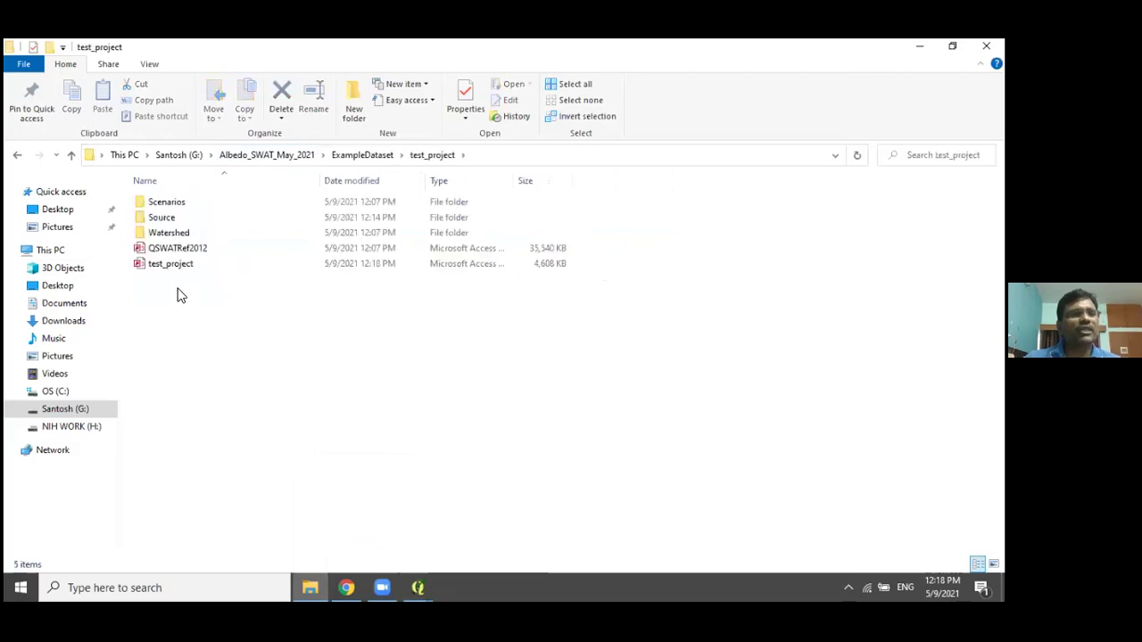
{"action": "left_click", "coordinate": [173, 250]}
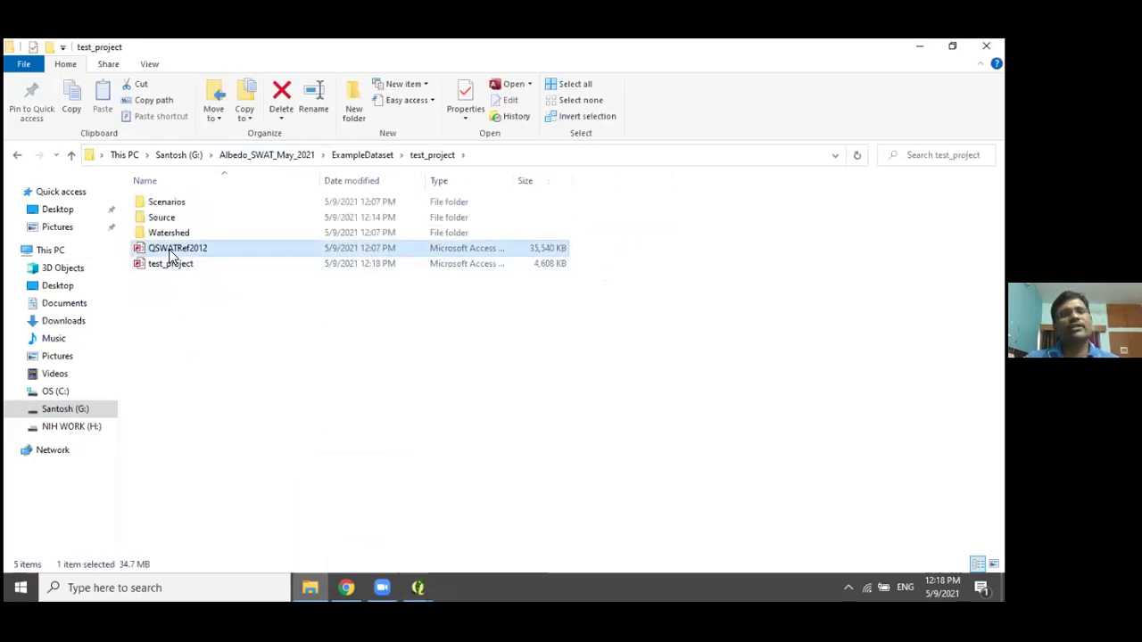
Open QSWATRef2012 in Access, enable its content, and locate the usersoil table.
{"action": "double_click", "coordinate": [173, 249]}
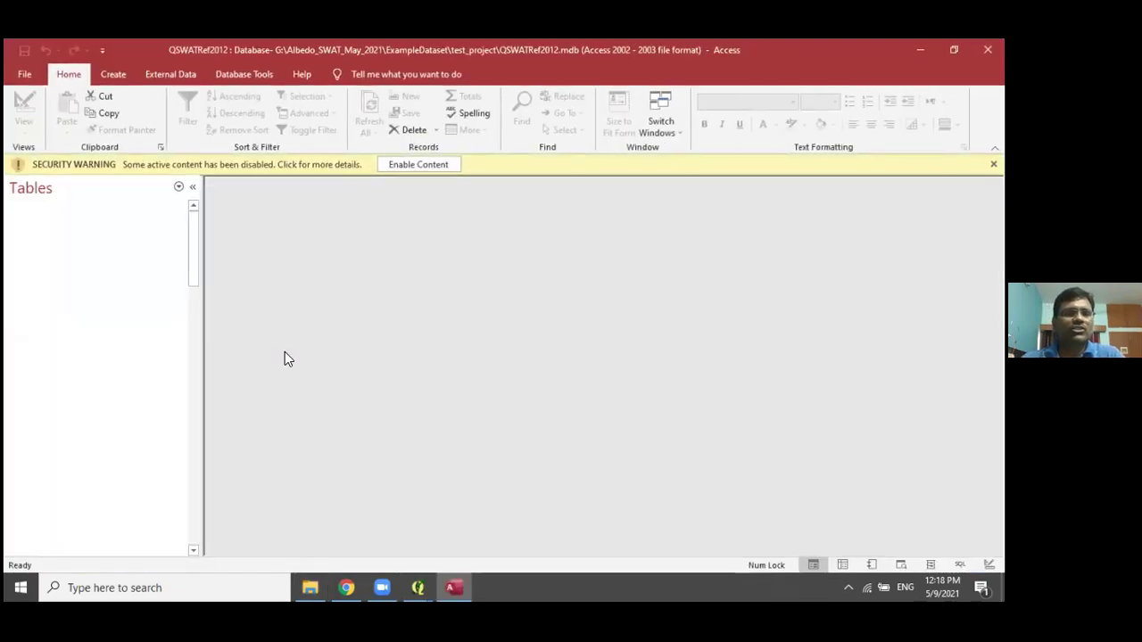
{"action": "left_click", "coordinate": [415, 164]}
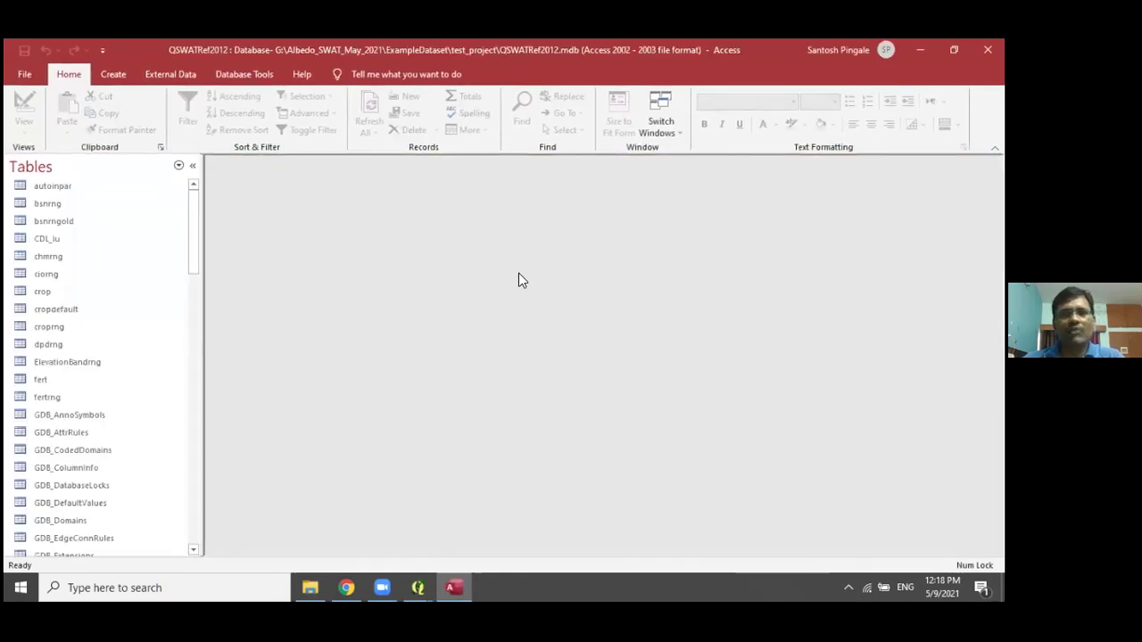
{"action": "left_click", "coordinate": [49, 203]}
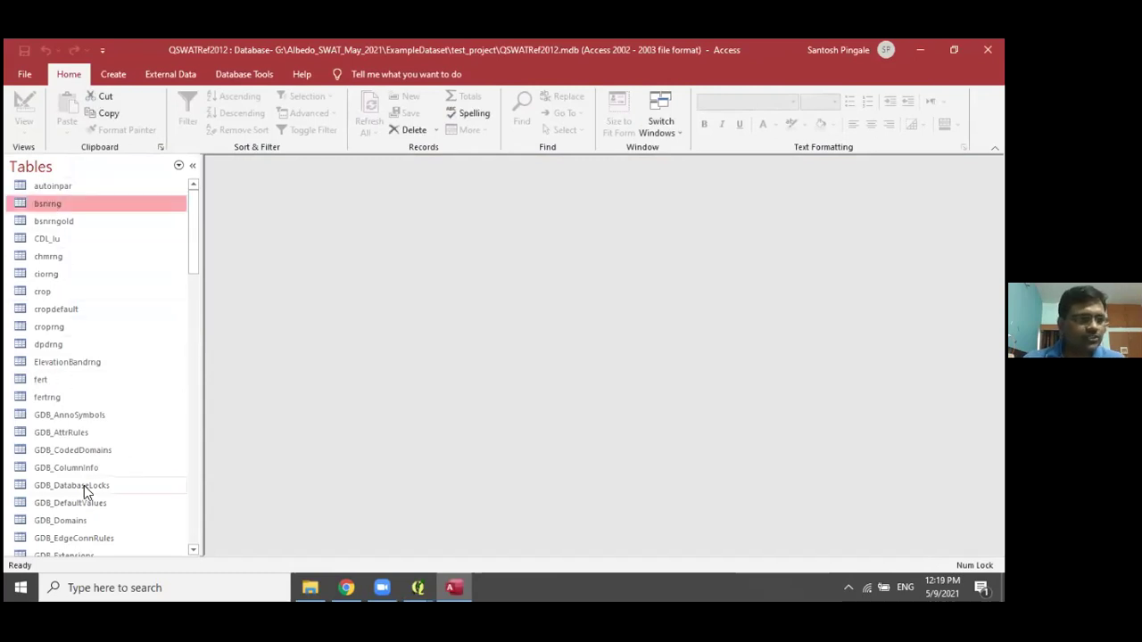
{"action": "scroll", "coordinate": [84, 491], "scroll_direction": "down", "scroll_amount": 4}
{"action": "scroll", "coordinate": [84, 491], "scroll_direction": "down", "scroll_amount": 3}
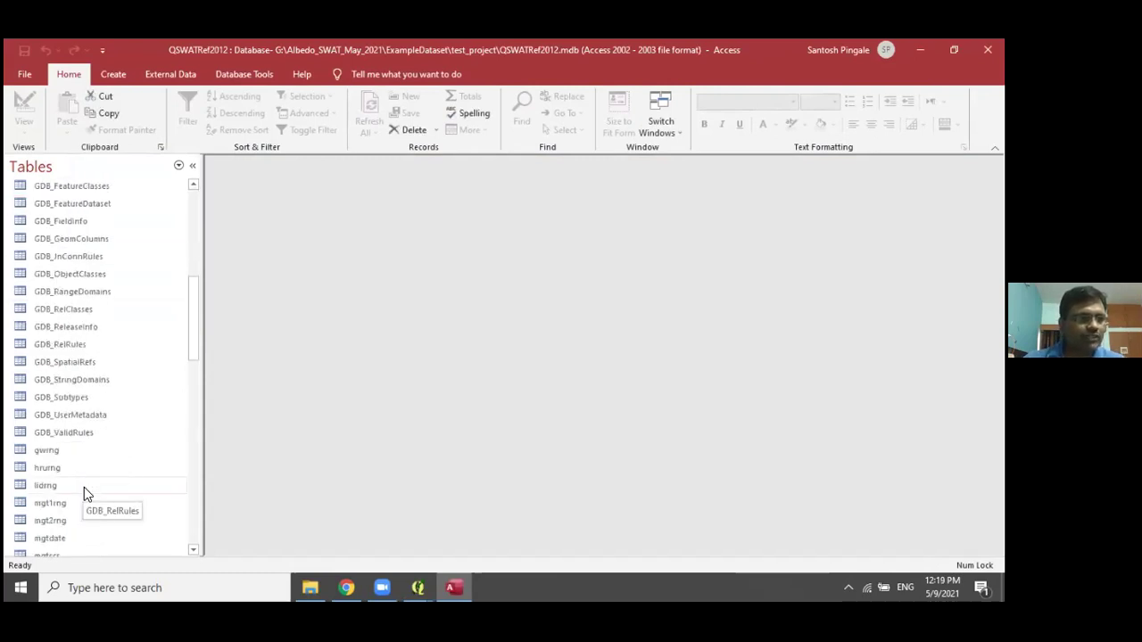
{"action": "scroll", "coordinate": [79, 455], "scroll_direction": "down", "scroll_amount": 4}
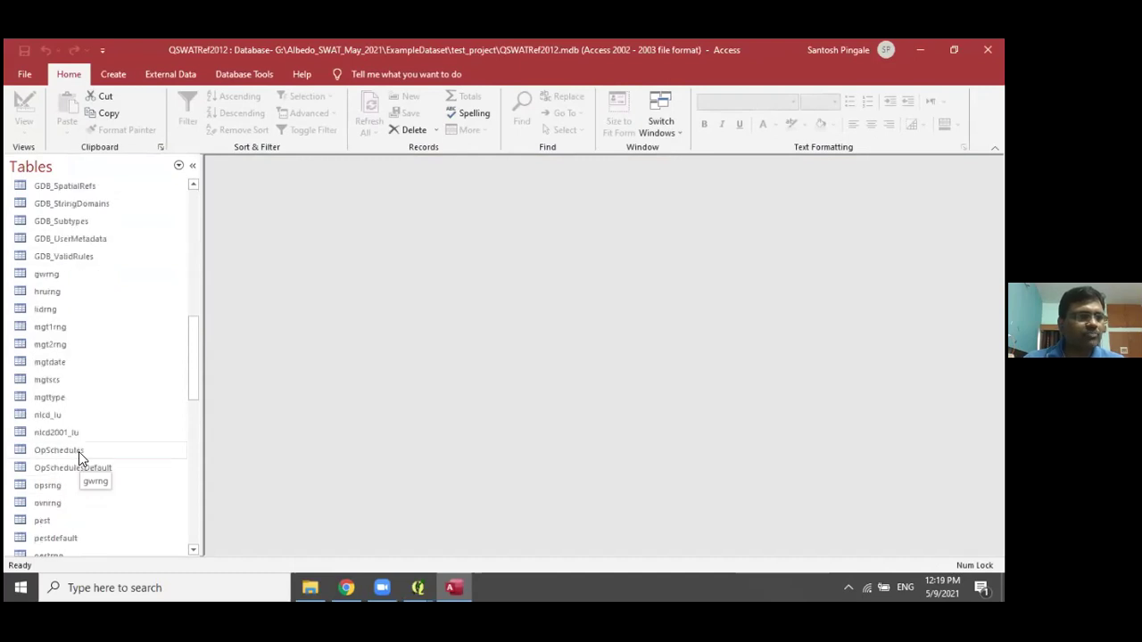
{"action": "scroll", "coordinate": [79, 452], "scroll_direction": "down", "scroll_amount": 2}
{"action": "left_click", "coordinate": [58, 437]}
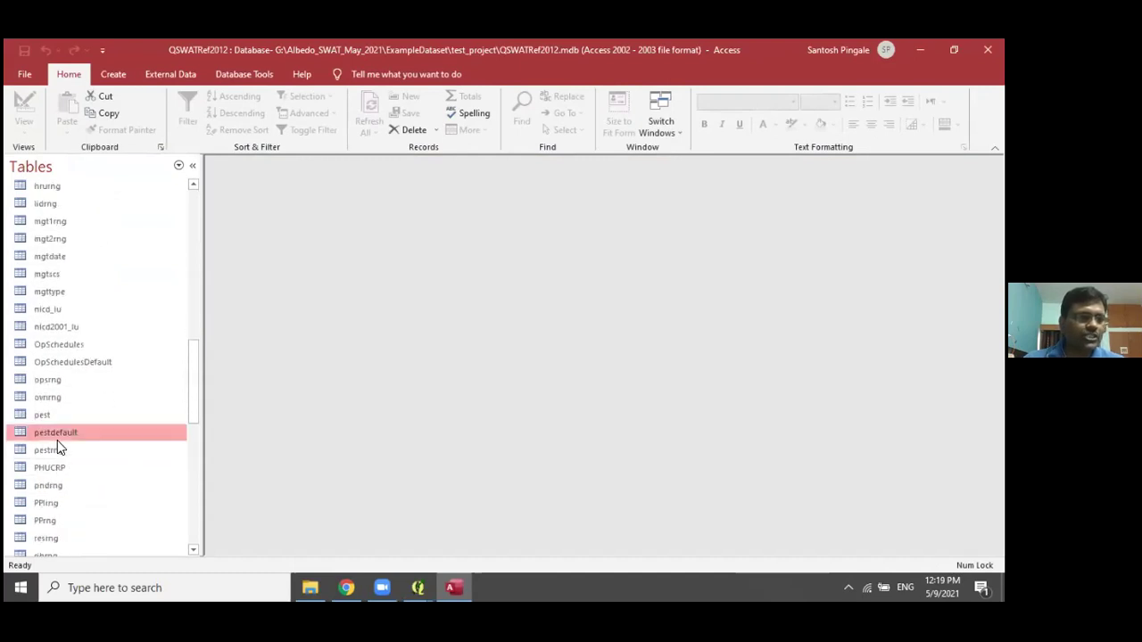
{"action": "key", "text": "Page_Down"}
{"action": "key", "text": "Page_Down"}
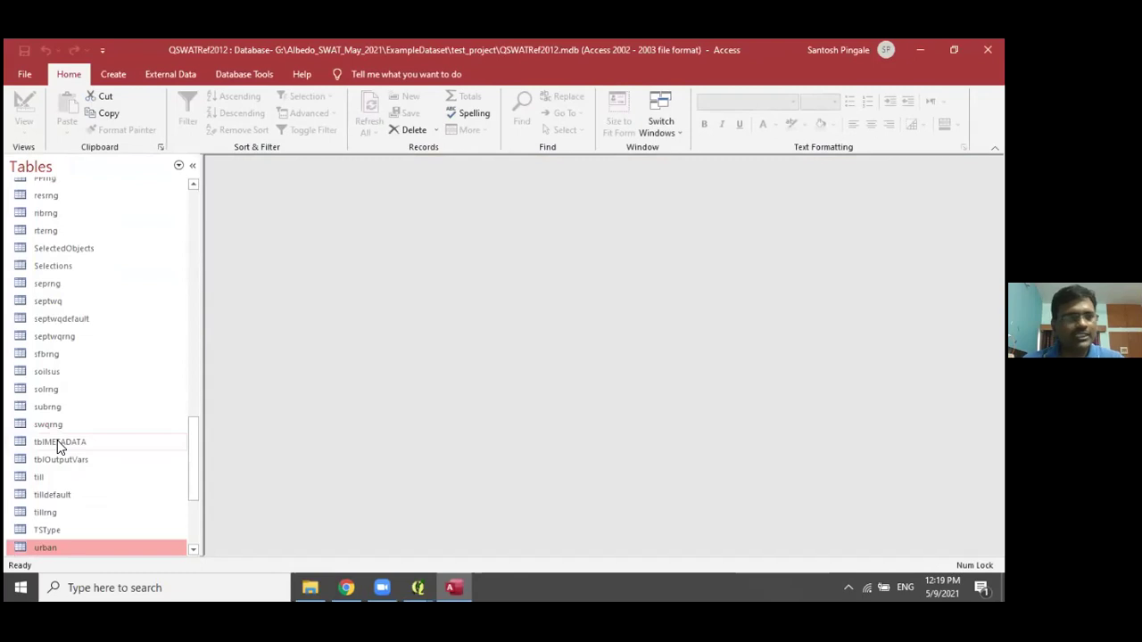
{"action": "scroll", "coordinate": [57, 442], "scroll_direction": "down", "scroll_amount": 2}
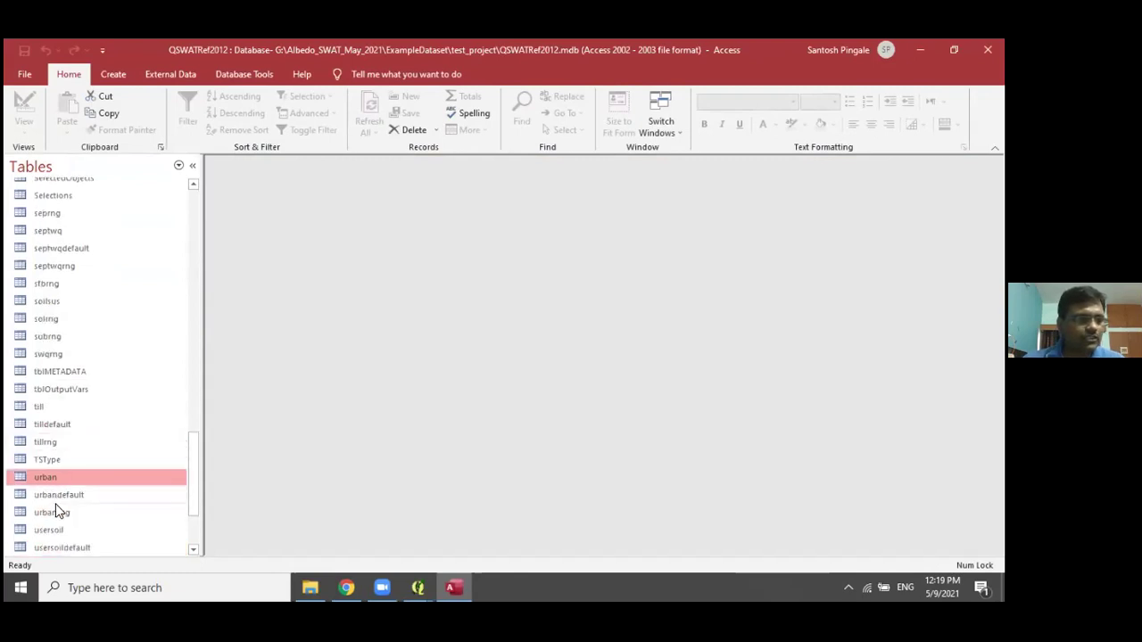
{"action": "left_click", "coordinate": [45, 533]}
{"action": "scroll", "coordinate": [47, 540], "scroll_direction": "down", "scroll_amount": 3}
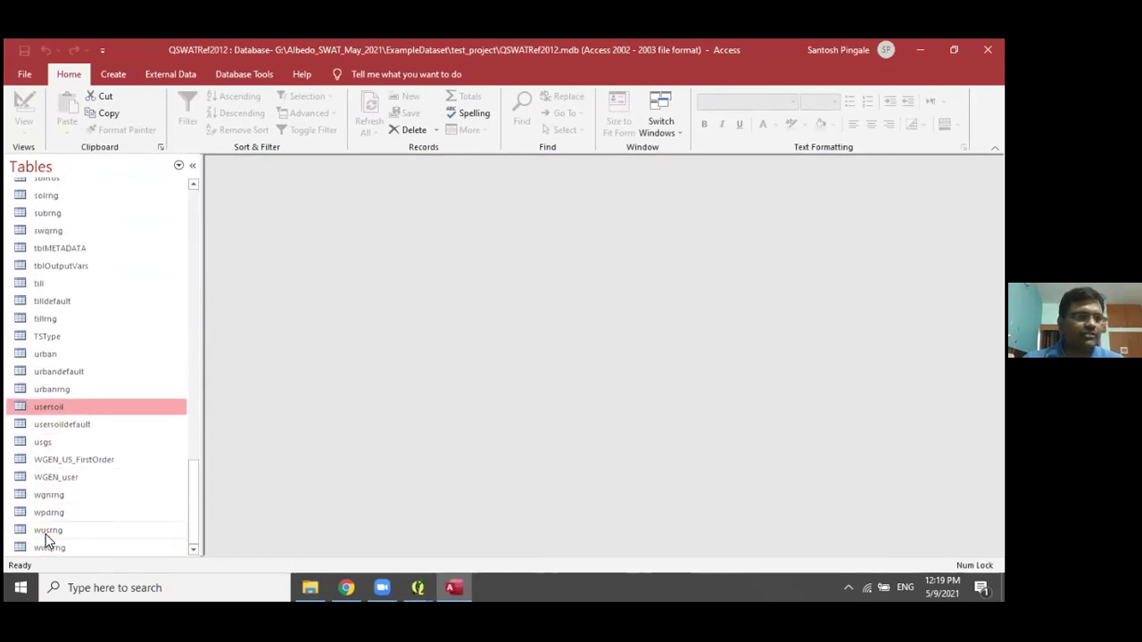
Rename usersoil to usersoil_old and view its 4932 records before closing it.
{"action": "right_click", "coordinate": [49, 411]}
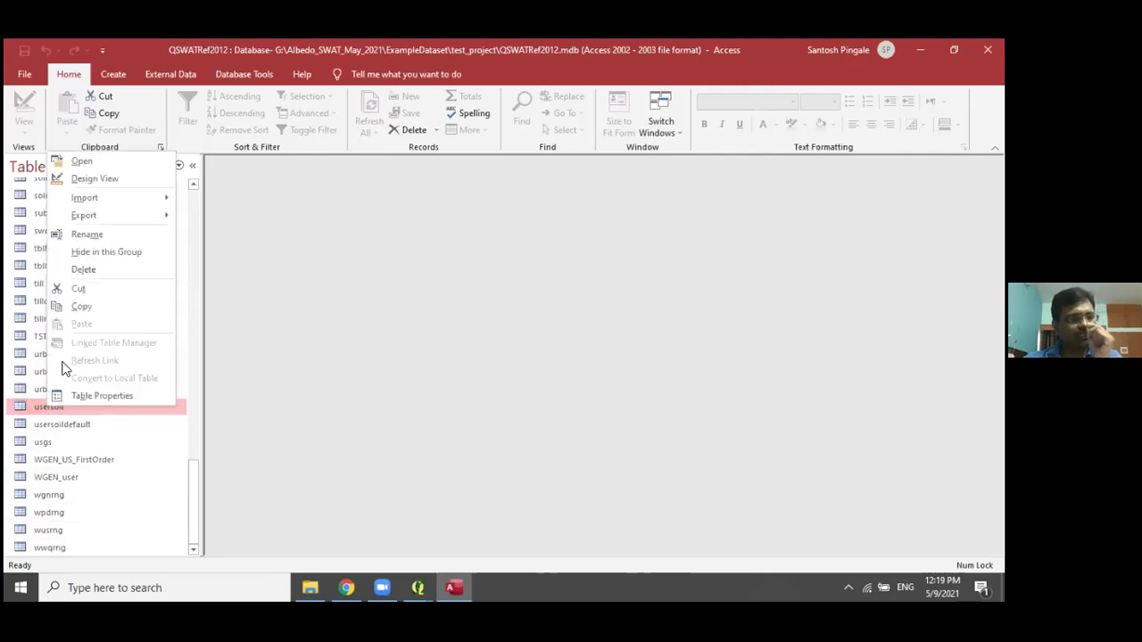
{"action": "left_click", "coordinate": [85, 234]}
{"action": "left_click", "coordinate": [81, 409]}
{"action": "type", "text": "_"}
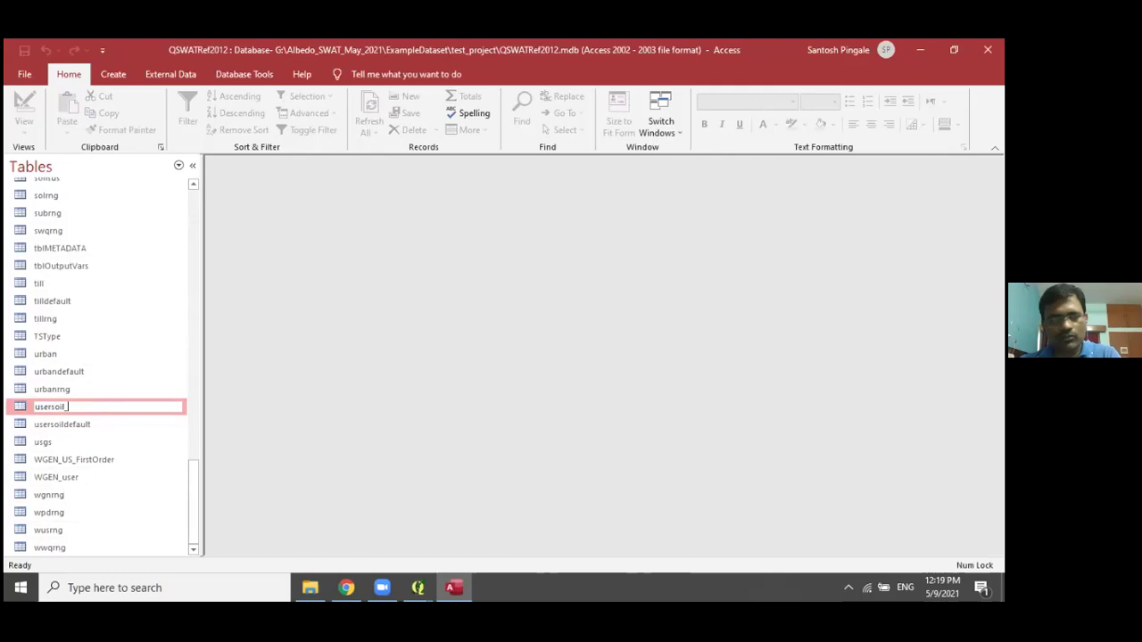
{"action": "type", "text": "old"}
{"action": "key", "text": "Return"}
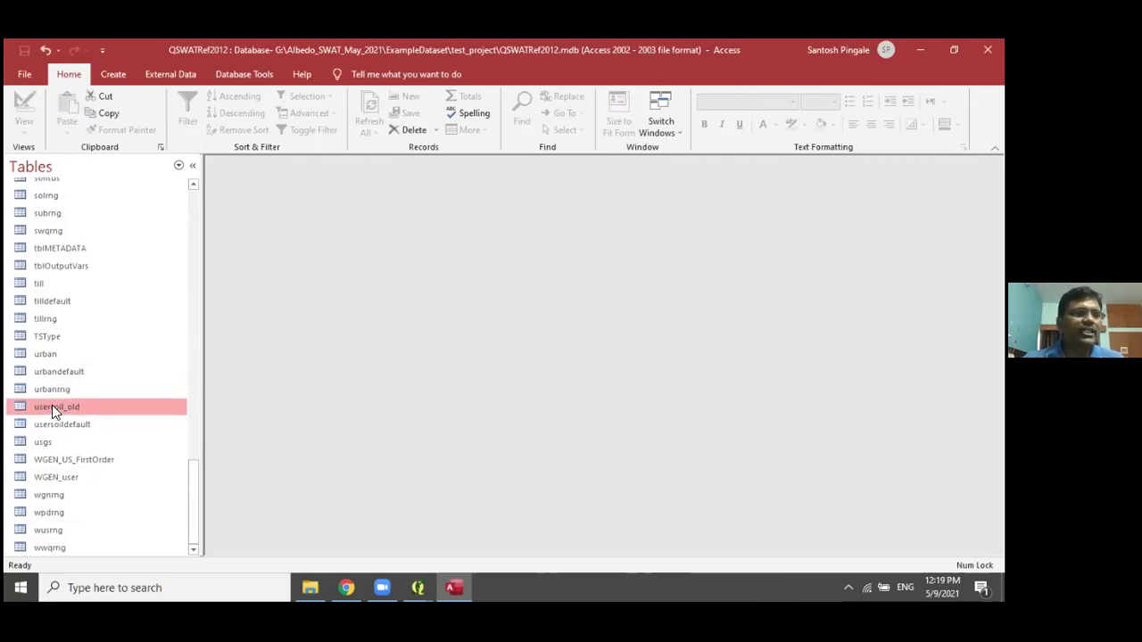
{"action": "double_click", "coordinate": [51, 407]}
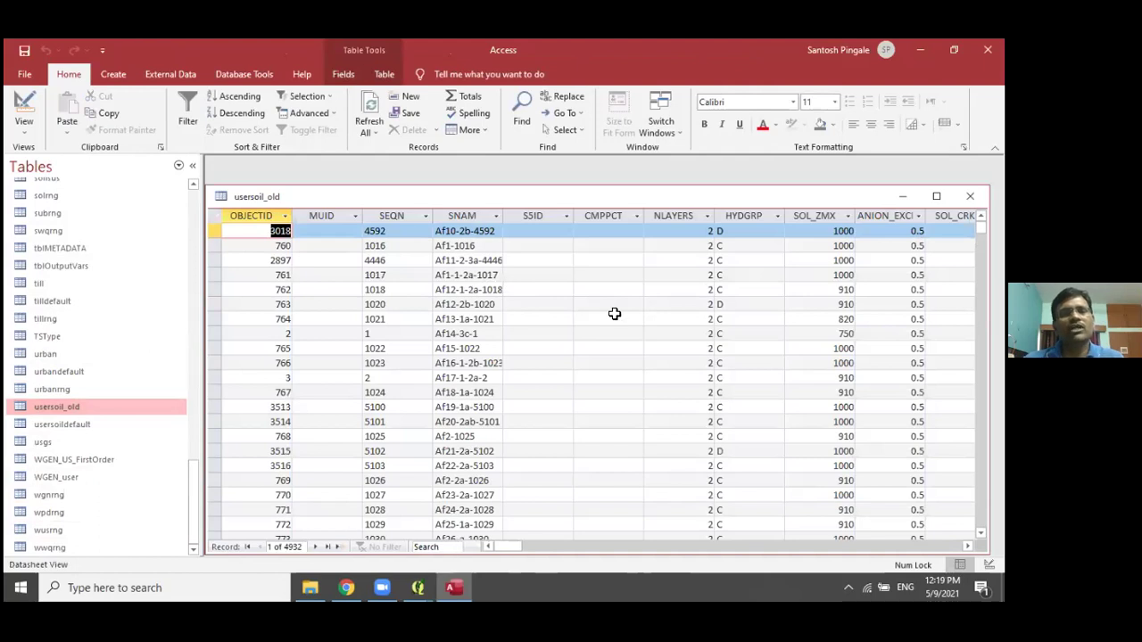
{"action": "left_click", "coordinate": [970, 196]}
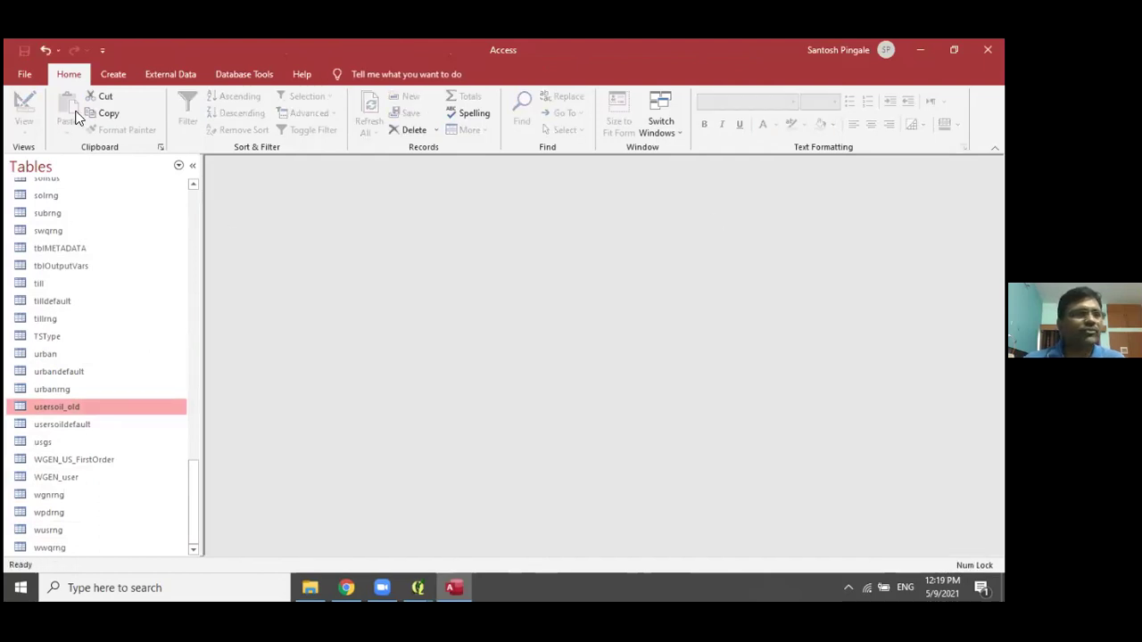
Start an Excel import in Access using ExampleDataset\Data\usersoil.xlsx as the source file.
{"action": "left_click", "coordinate": [163, 77]}
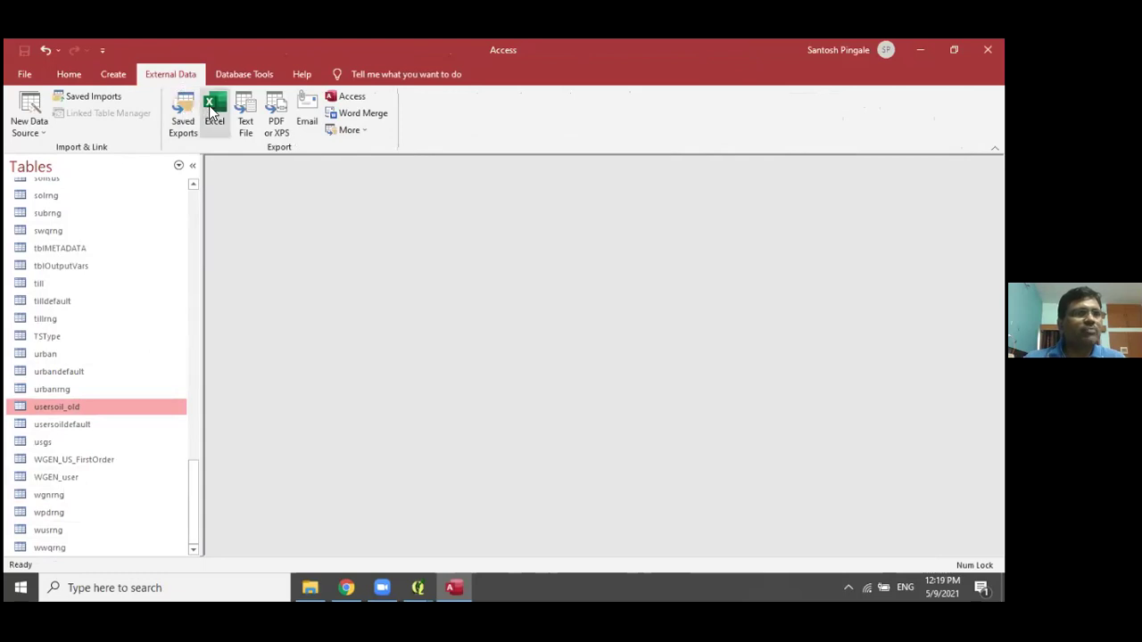
{"action": "left_click", "coordinate": [29, 125]}
{"action": "mouse_move", "coordinate": [51, 169]}
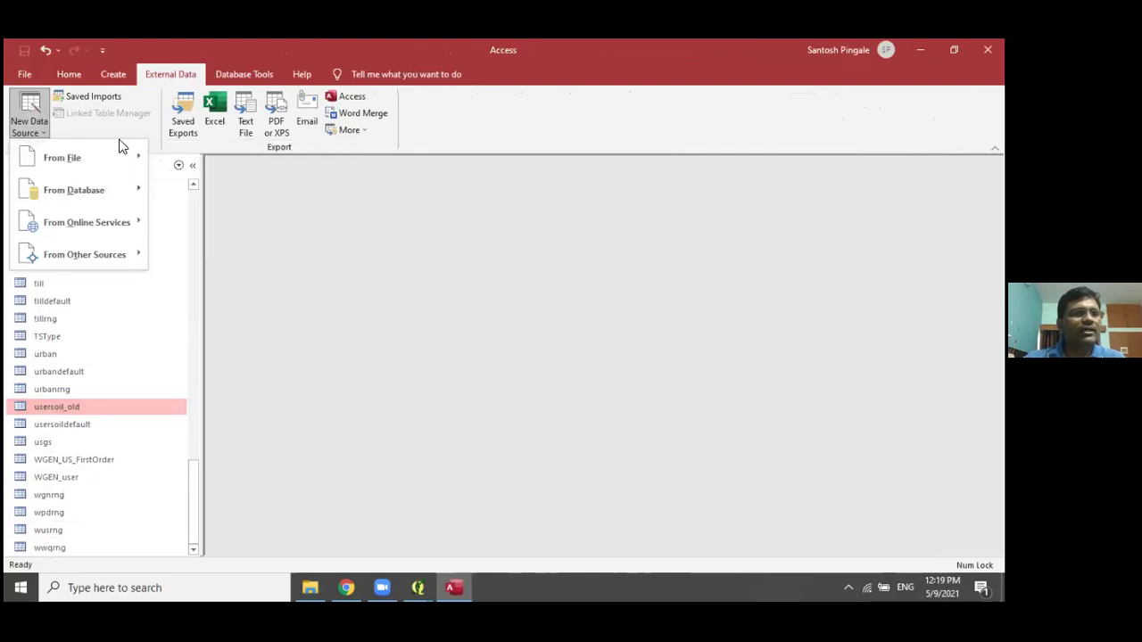
{"action": "mouse_move", "coordinate": [147, 165]}
{"action": "left_click", "coordinate": [183, 159]}
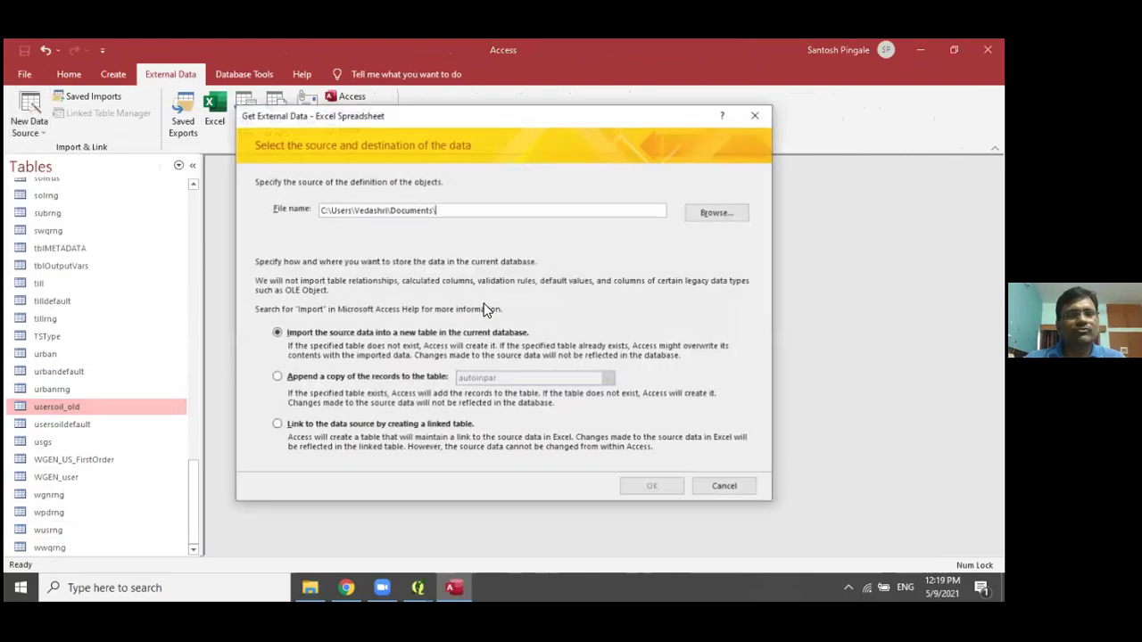
{"action": "left_click", "coordinate": [716, 213]}
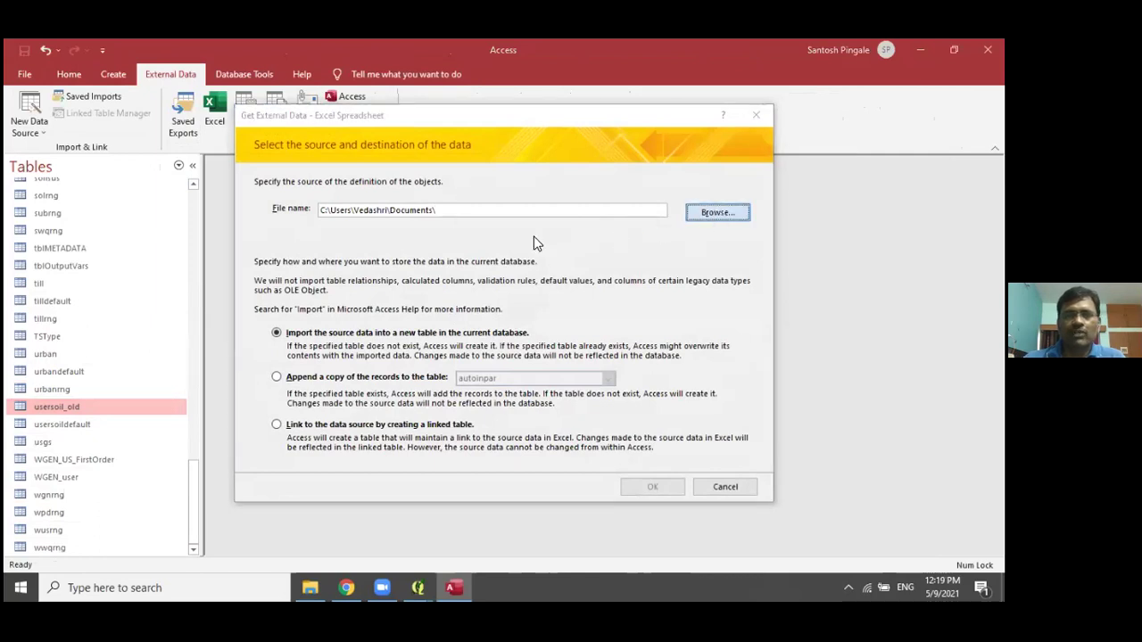
{"action": "left_click", "coordinate": [289, 217]}
{"action": "left_click", "coordinate": [303, 379]}
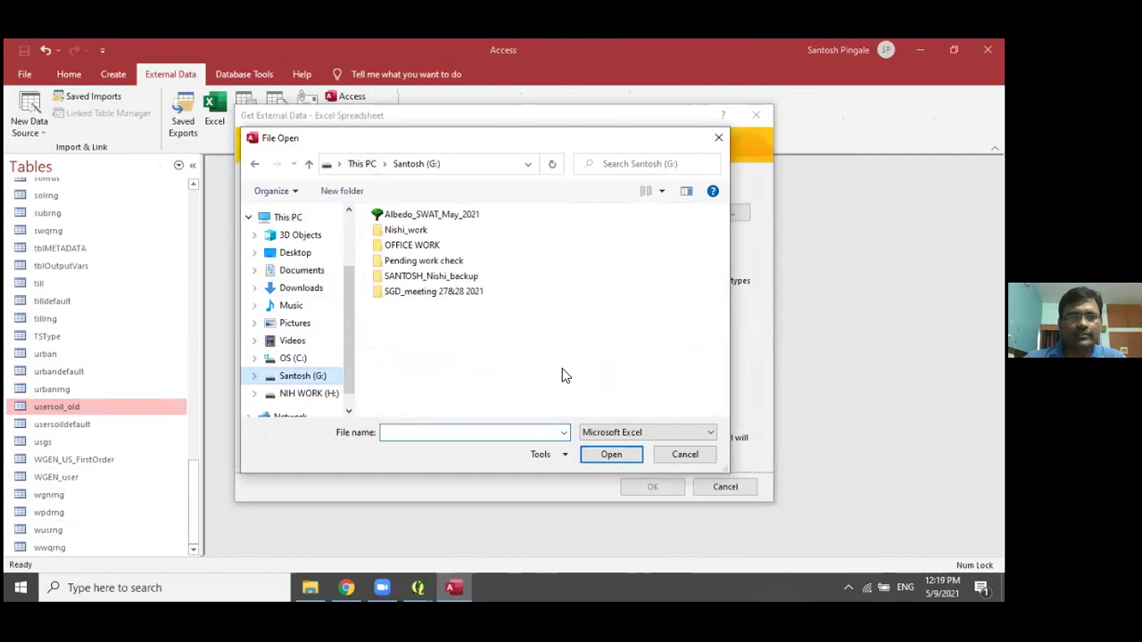
{"action": "double_click", "coordinate": [401, 218]}
{"action": "left_click", "coordinate": [406, 253]}
{"action": "double_click", "coordinate": [406, 252]}
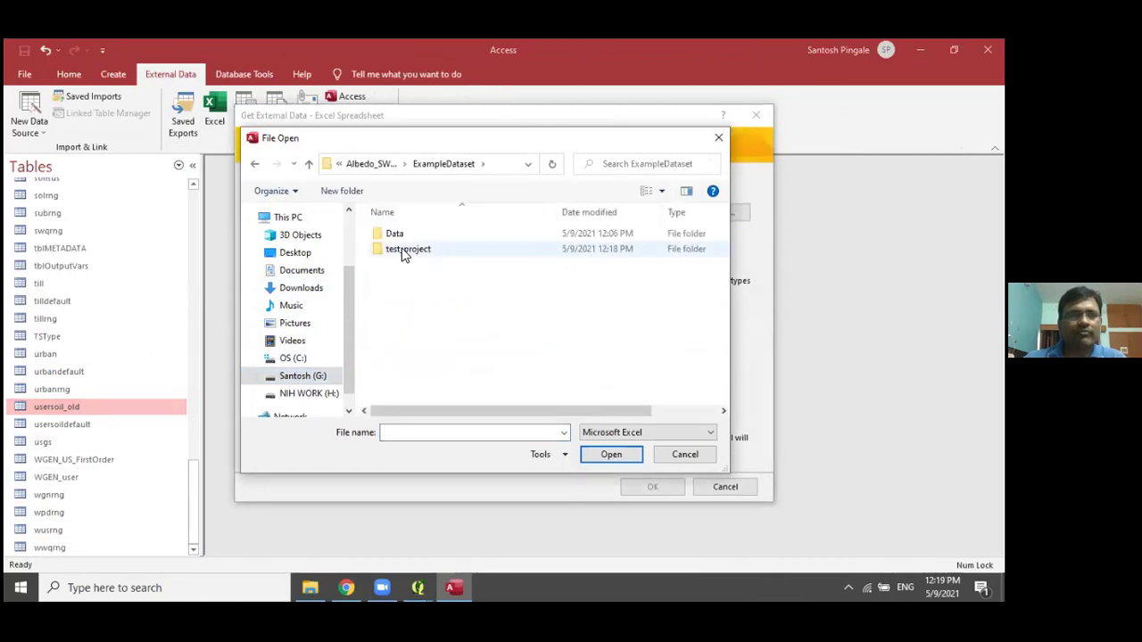
{"action": "left_click", "coordinate": [398, 235]}
{"action": "double_click", "coordinate": [397, 240]}
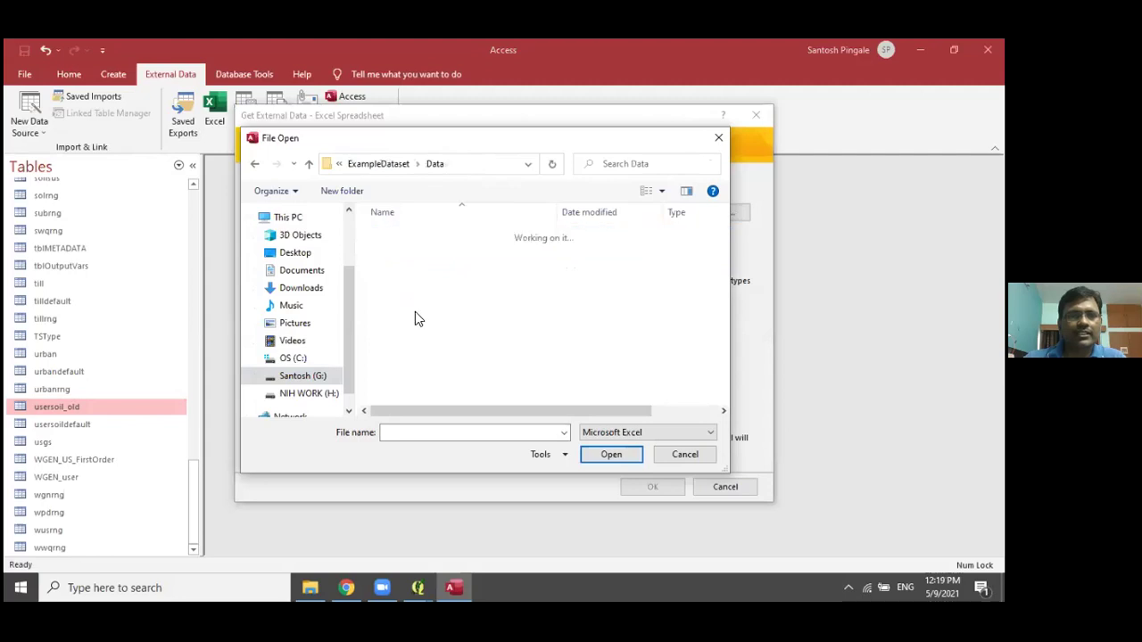
{"action": "left_click", "coordinate": [399, 346]}
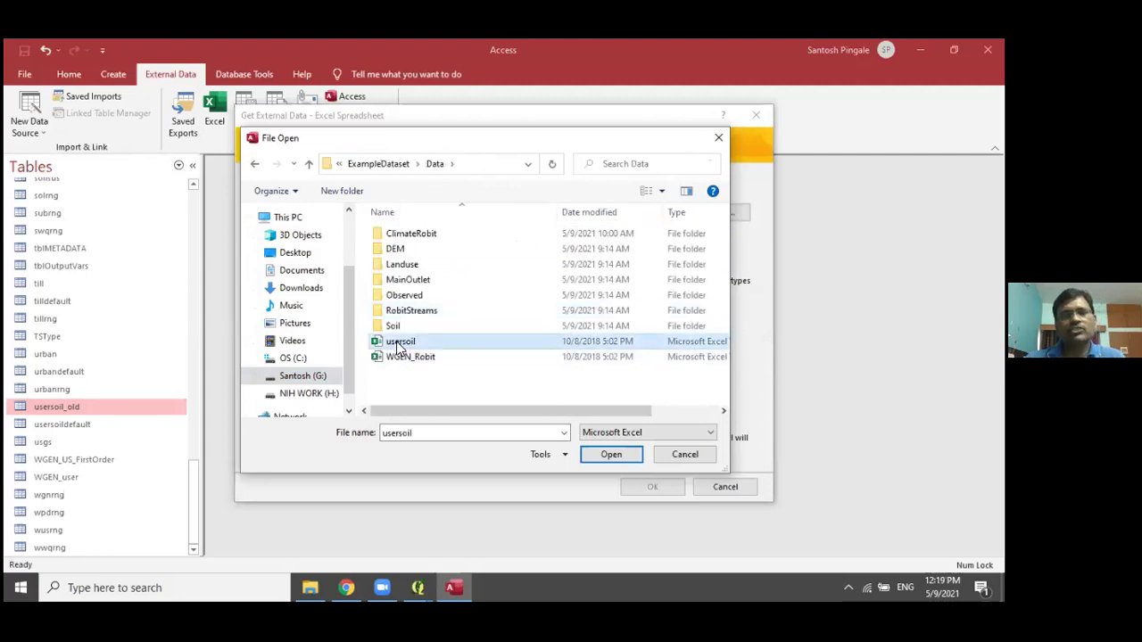
{"action": "left_click", "coordinate": [609, 455]}
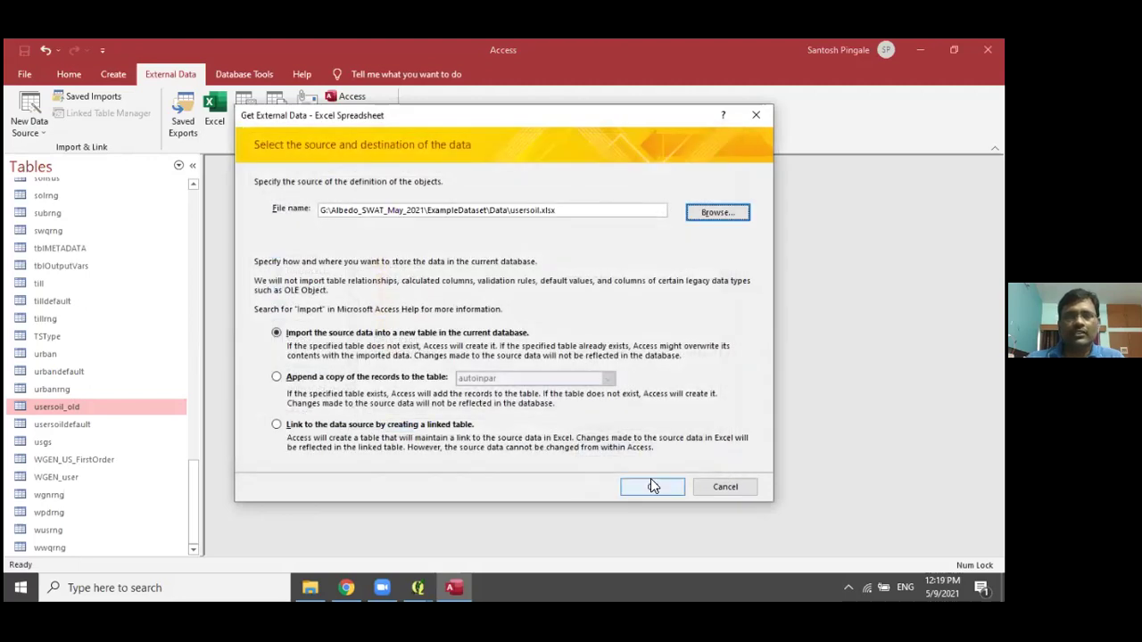
Import the usersoil worksheet into a new usersoil table with OBJECTID as primary key.
{"action": "left_click", "coordinate": [653, 487]}
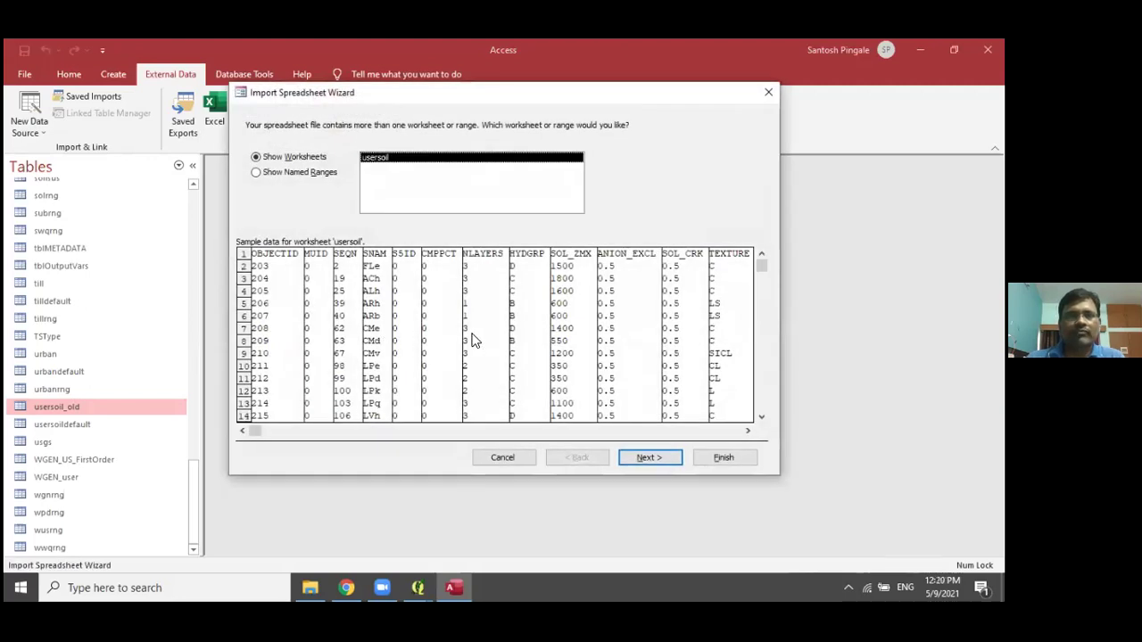
{"action": "left_click", "coordinate": [647, 459]}
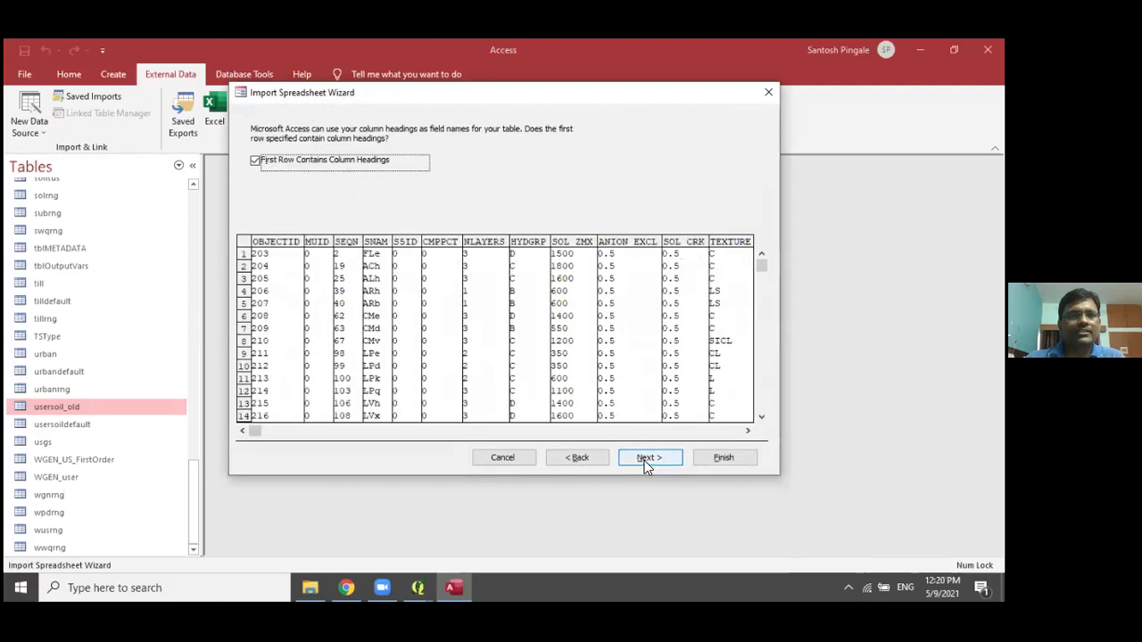
{"action": "left_click", "coordinate": [647, 460]}
{"action": "left_click", "coordinate": [647, 460]}
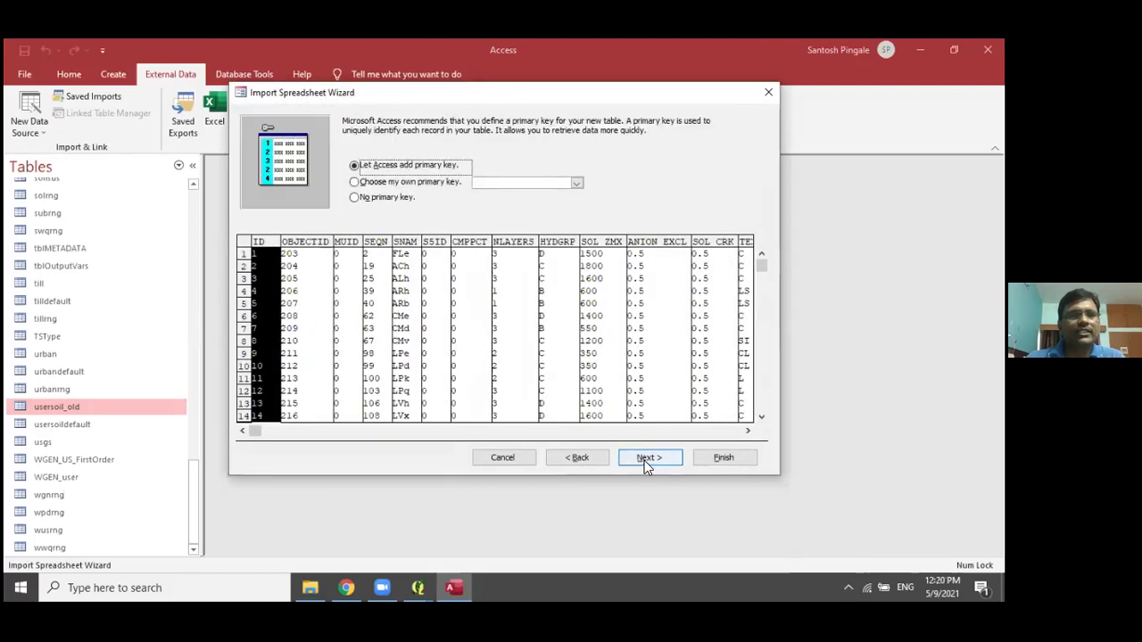
{"action": "left_click", "coordinate": [355, 183]}
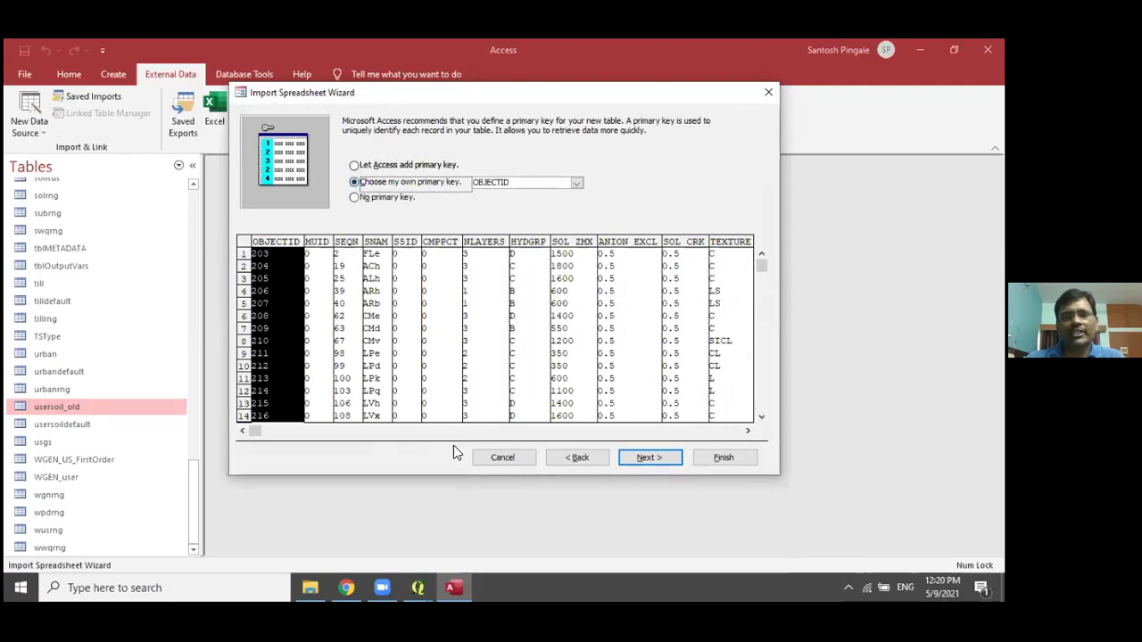
{"action": "left_click", "coordinate": [631, 459]}
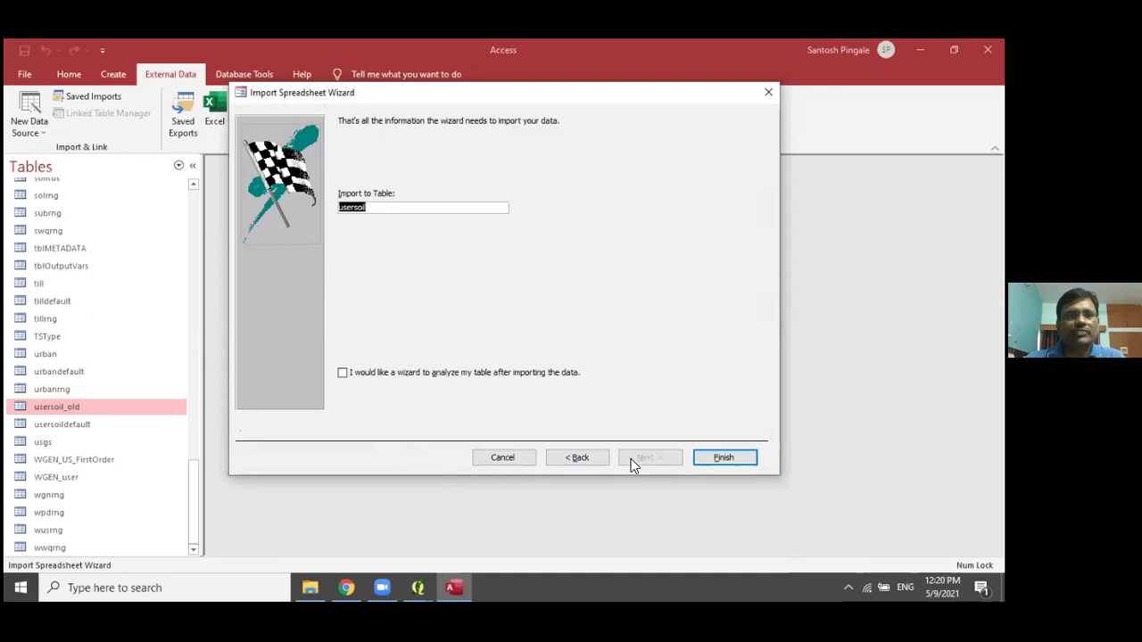
{"action": "left_click", "coordinate": [709, 457]}
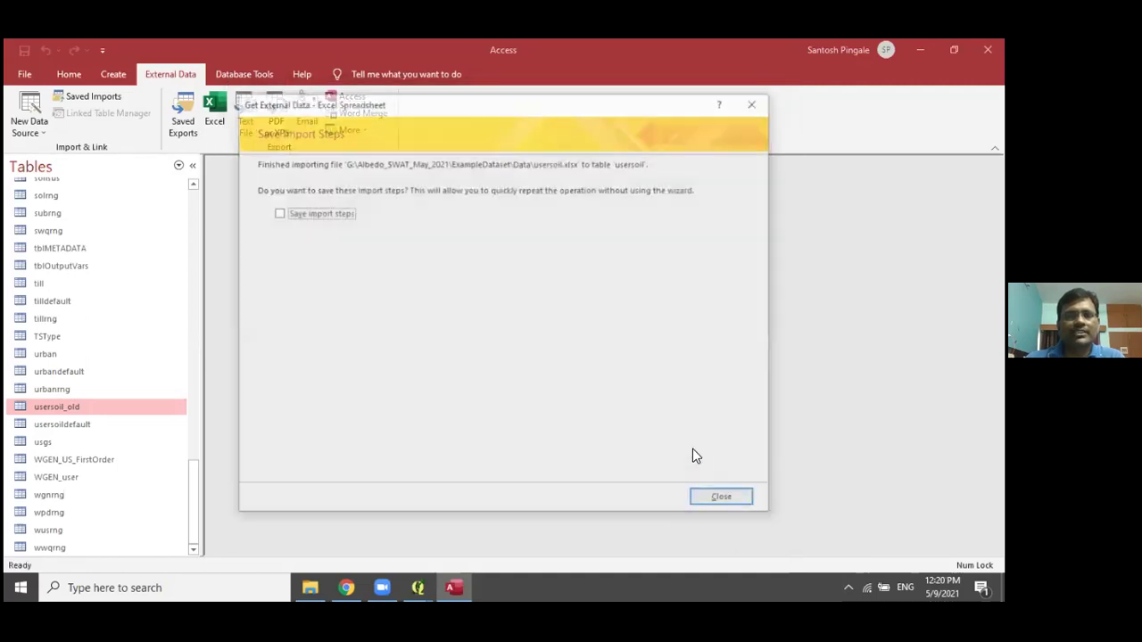
{"action": "left_click", "coordinate": [719, 499]}
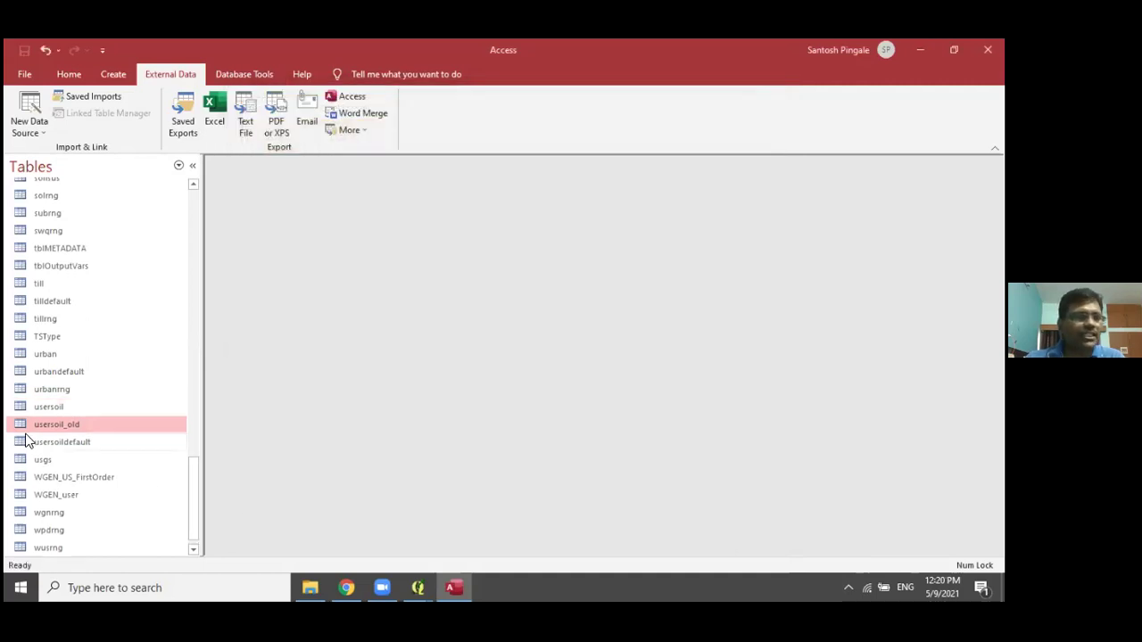
Review the imported usersoil table's records, then open the WGEN_user table.
{"action": "left_click", "coordinate": [44, 408]}
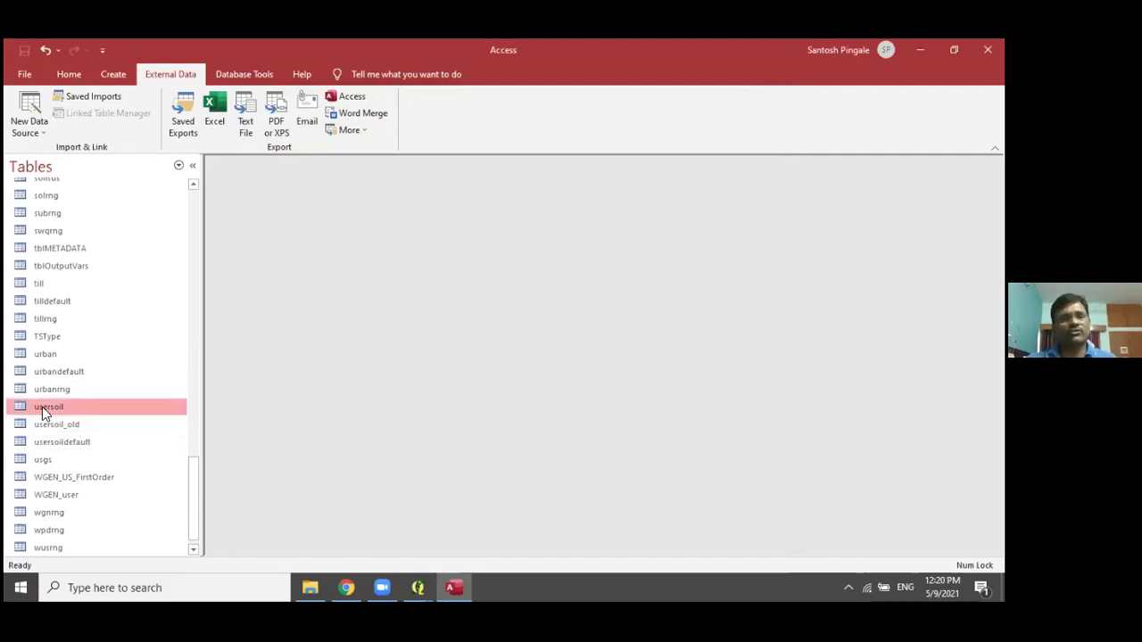
{"action": "double_click", "coordinate": [42, 407]}
{"action": "scroll", "coordinate": [438, 268], "scroll_direction": "down", "scroll_amount": 5}
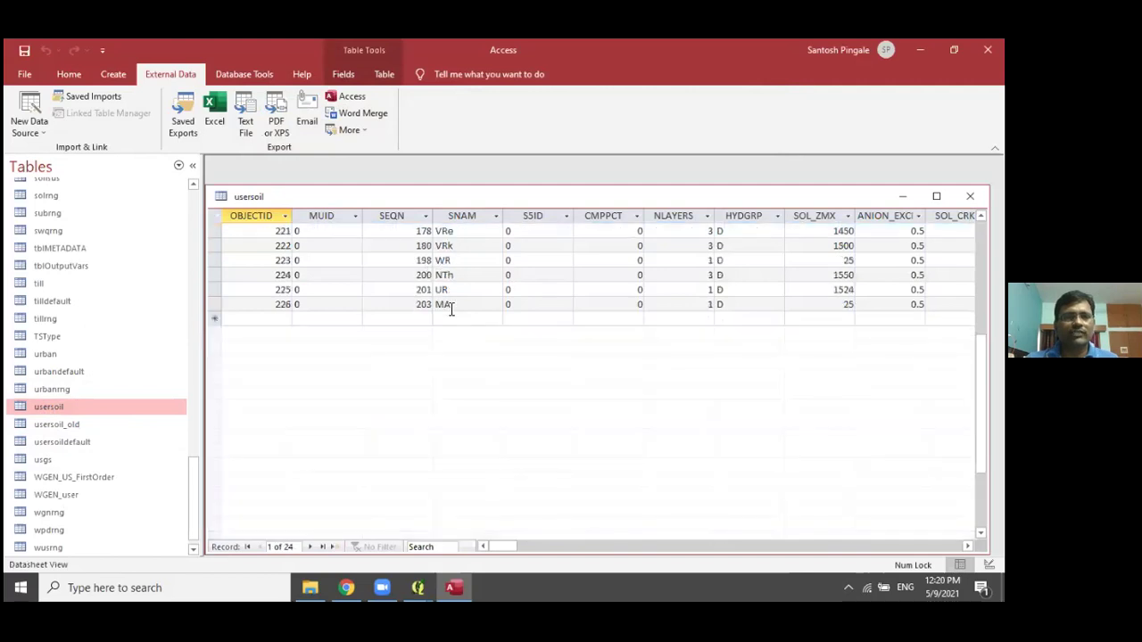
{"action": "scroll", "coordinate": [467, 339], "scroll_direction": "up", "scroll_amount": 5}
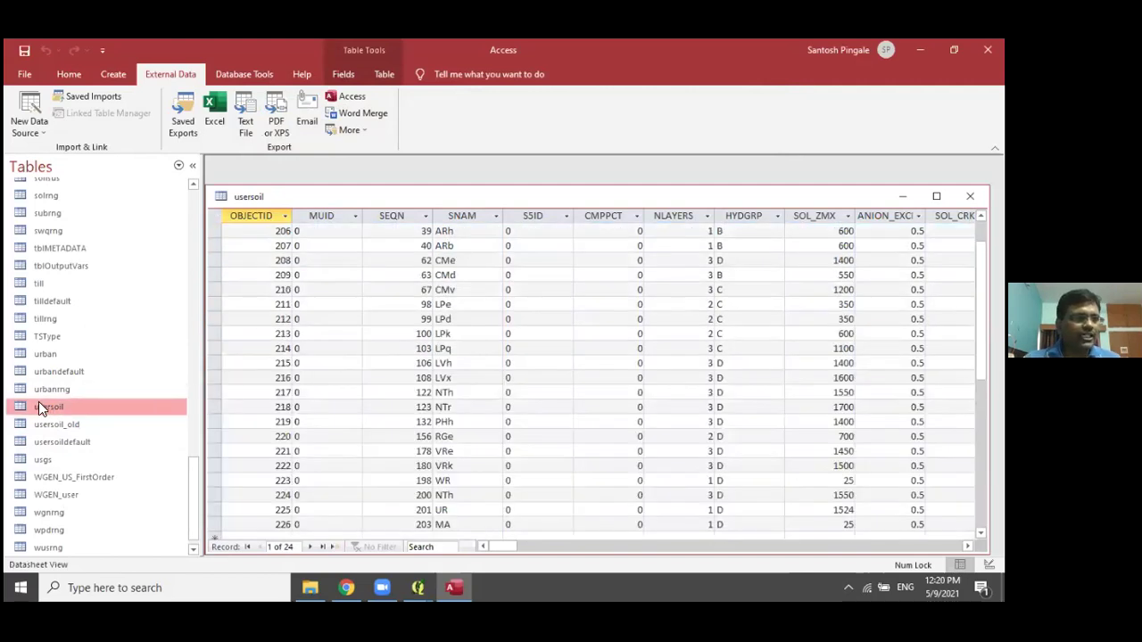
{"action": "left_click", "coordinate": [55, 425]}
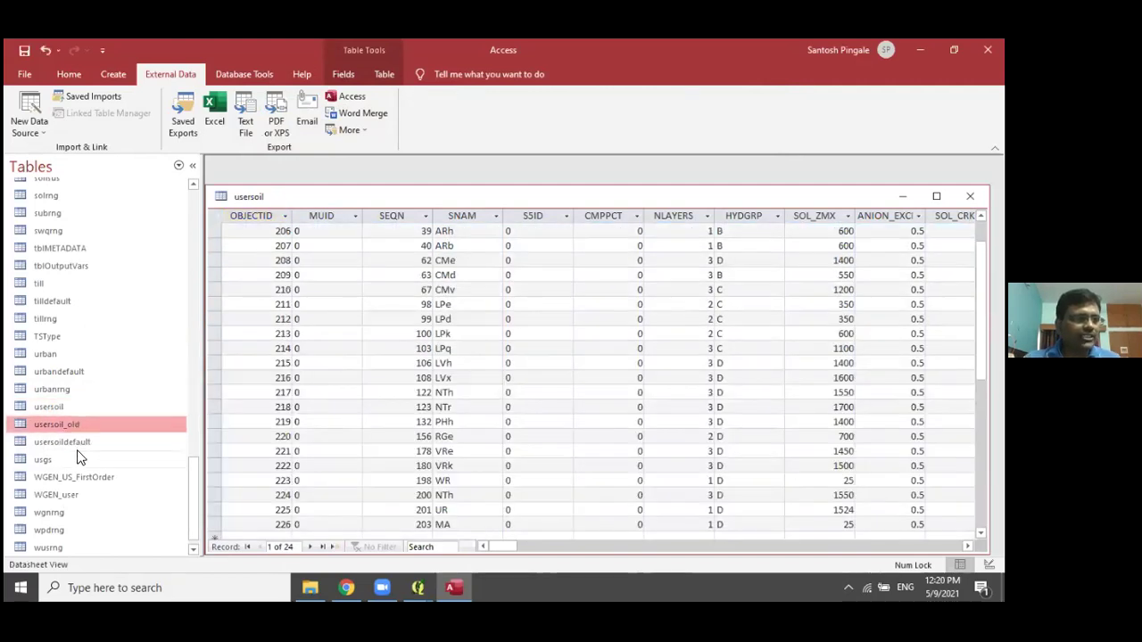
{"action": "left_click", "coordinate": [45, 496]}
{"action": "double_click", "coordinate": [51, 497]}
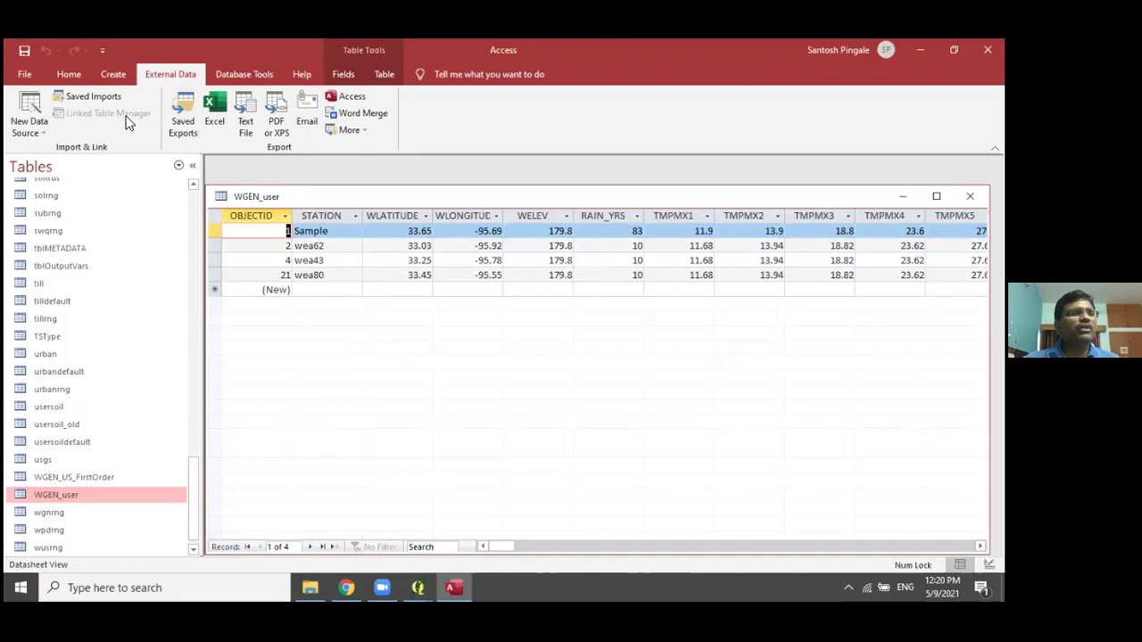
Start an Excel import from External Data and select the WGEN_Robit.xlsx workbook.
{"action": "left_click", "coordinate": [64, 75]}
{"action": "left_click", "coordinate": [171, 74]}
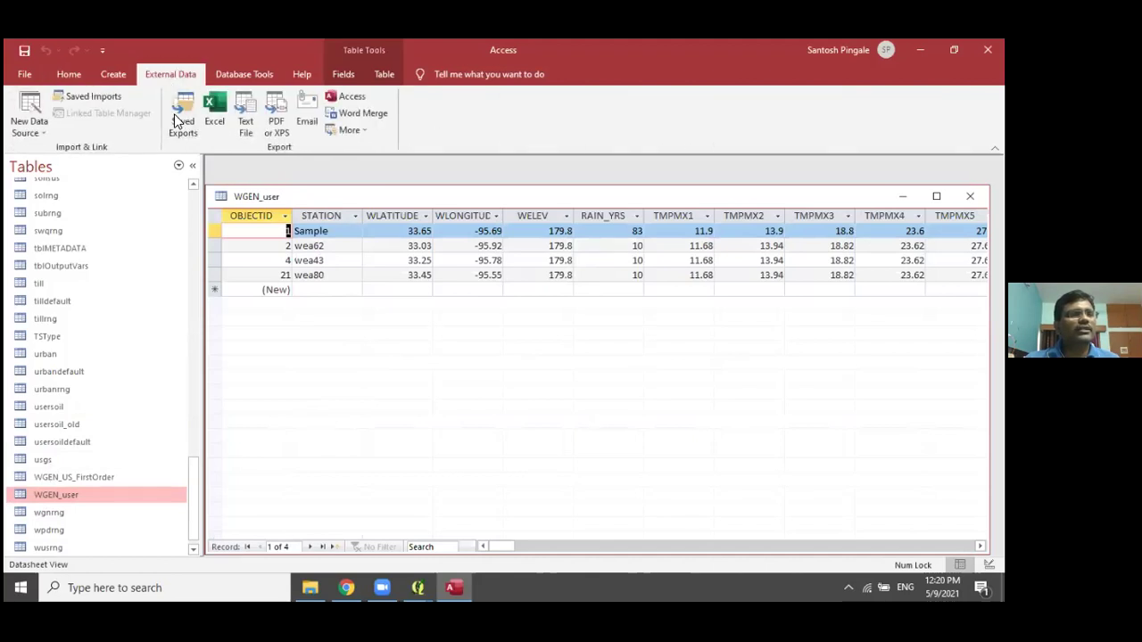
{"action": "left_click", "coordinate": [27, 120]}
{"action": "mouse_move", "coordinate": [69, 155]}
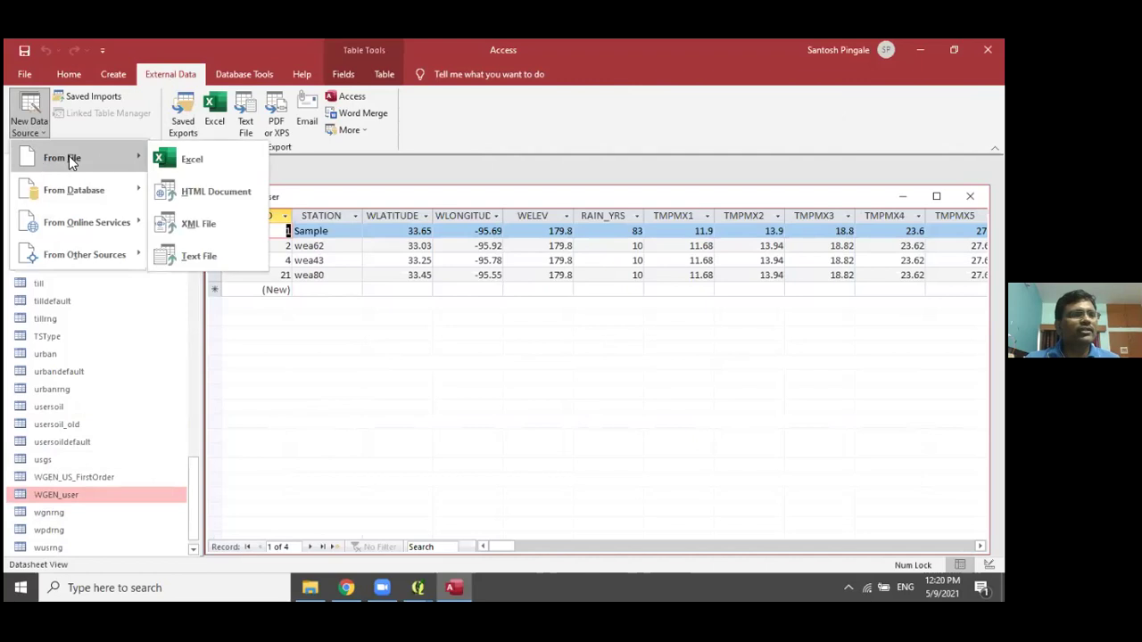
{"action": "left_click", "coordinate": [188, 160]}
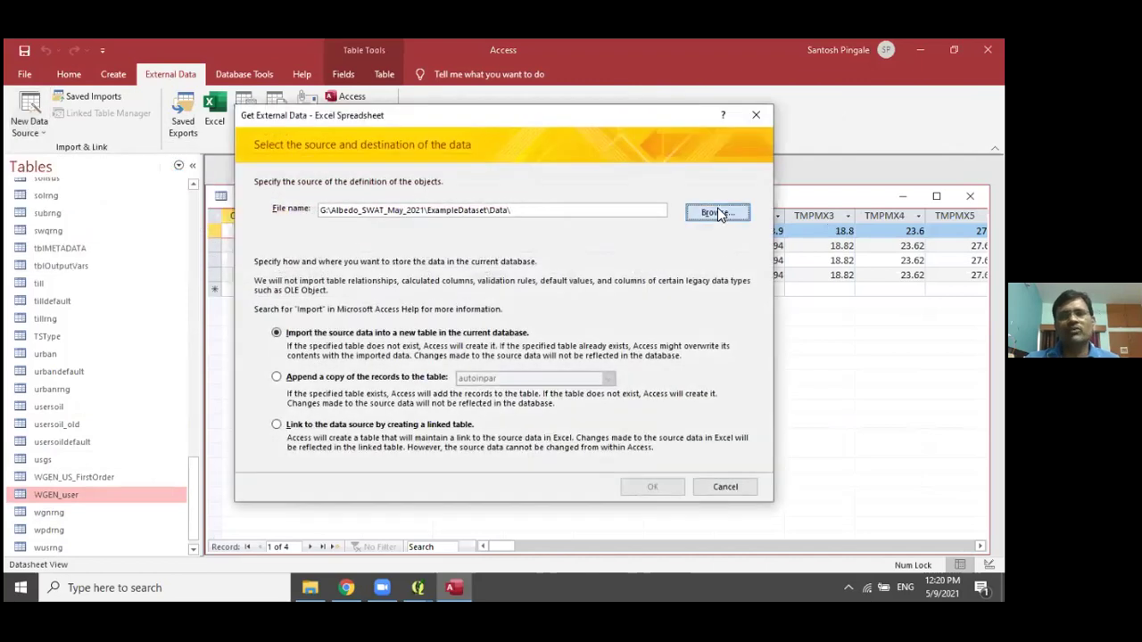
{"action": "left_click", "coordinate": [718, 212]}
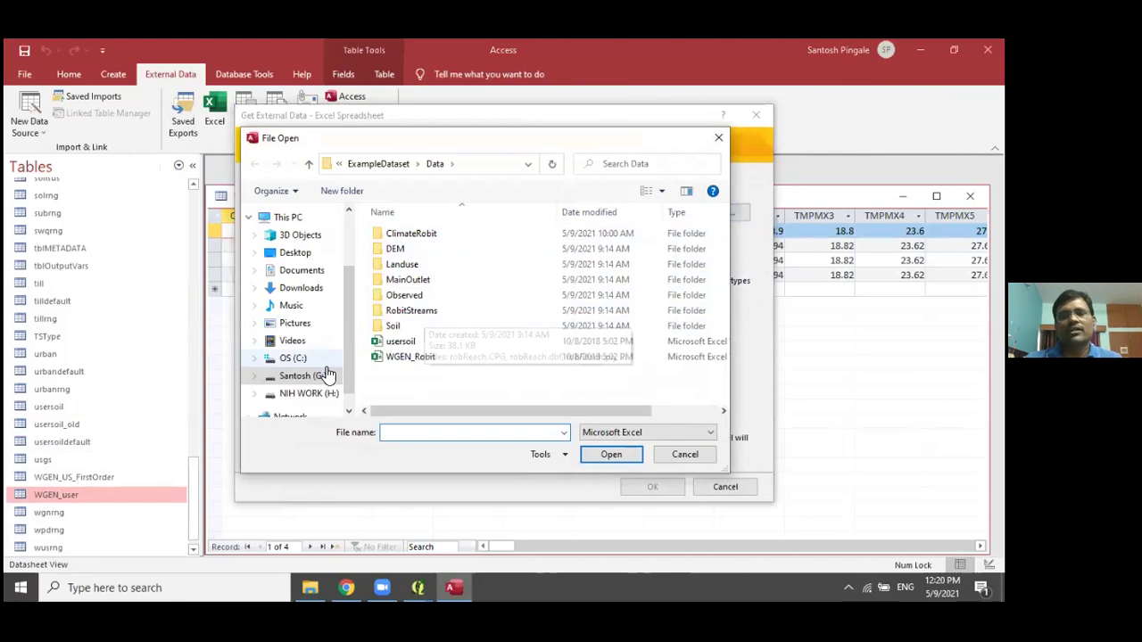
{"action": "left_click", "coordinate": [411, 357]}
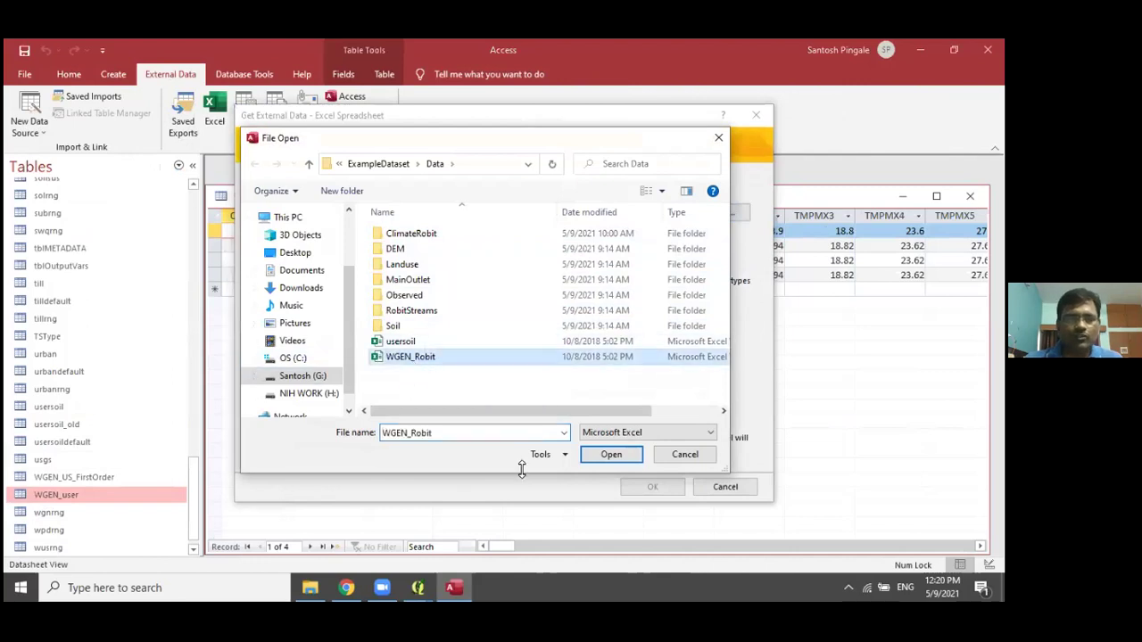
{"action": "left_click", "coordinate": [612, 455]}
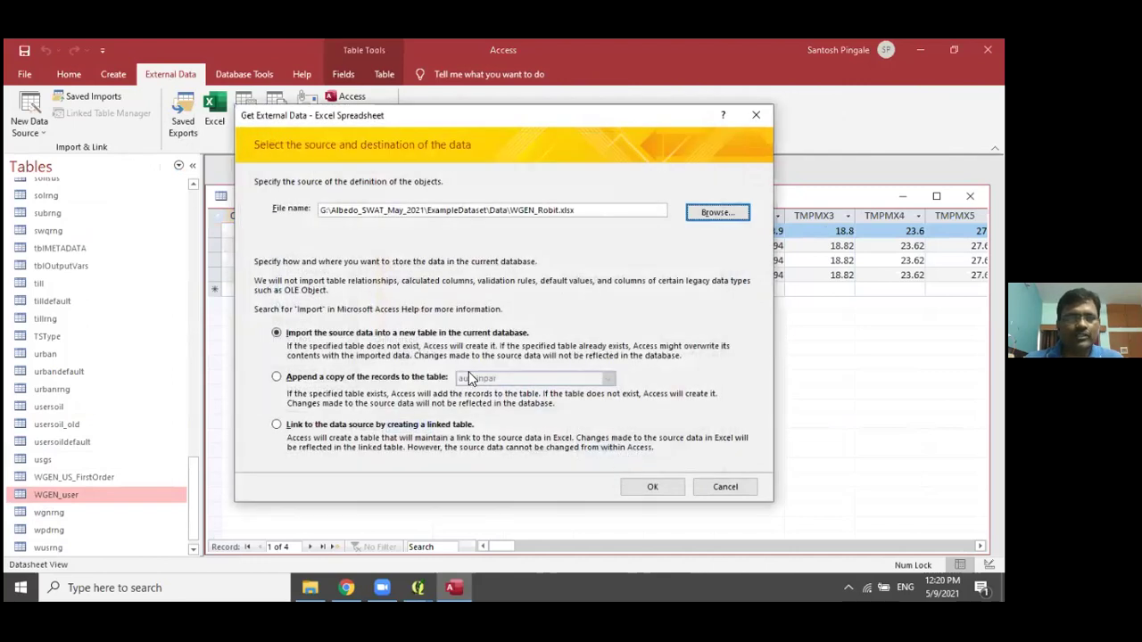
Import the WGEN_Robit worksheet with headings and OBJECTID as primary key, then close Access.
{"action": "left_click", "coordinate": [665, 485]}
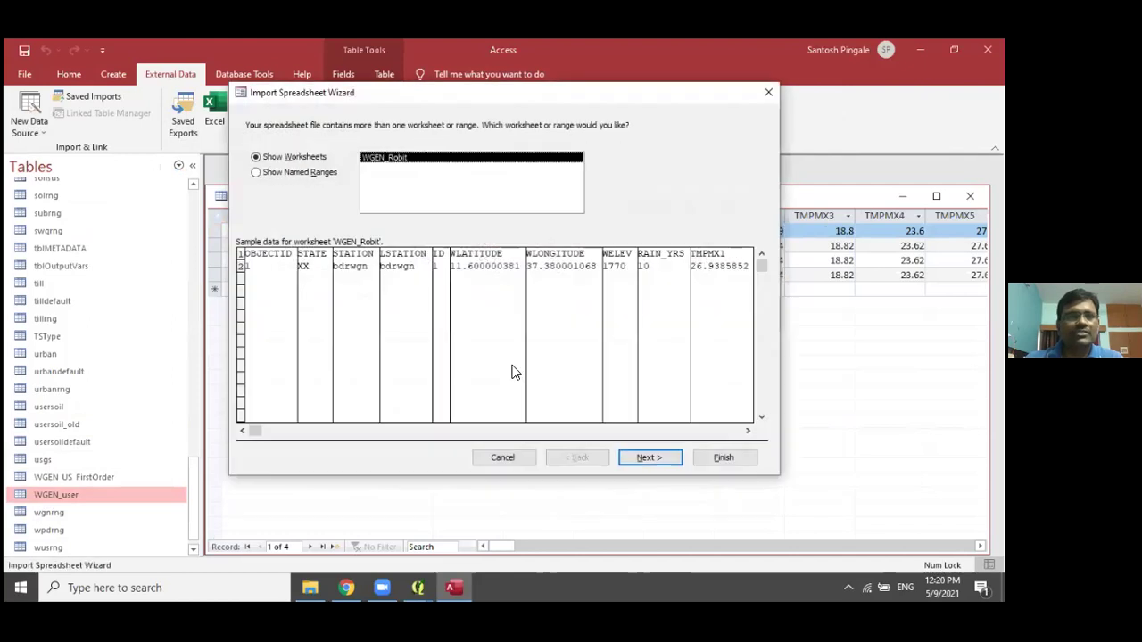
{"action": "left_click", "coordinate": [657, 460]}
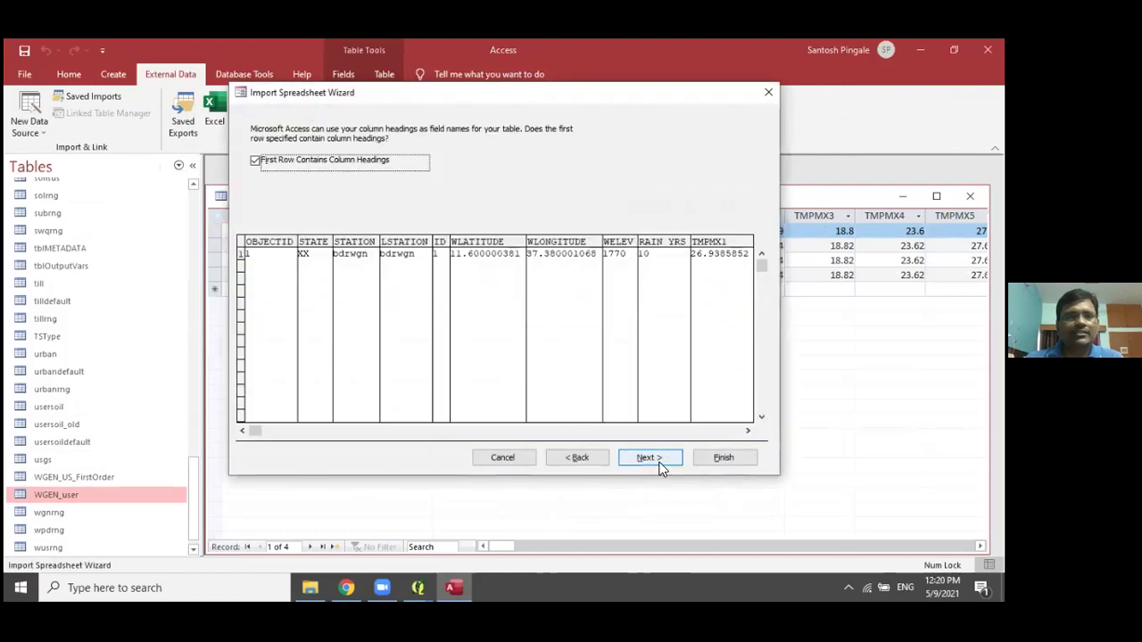
{"action": "left_click", "coordinate": [658, 461]}
{"action": "left_click", "coordinate": [661, 468]}
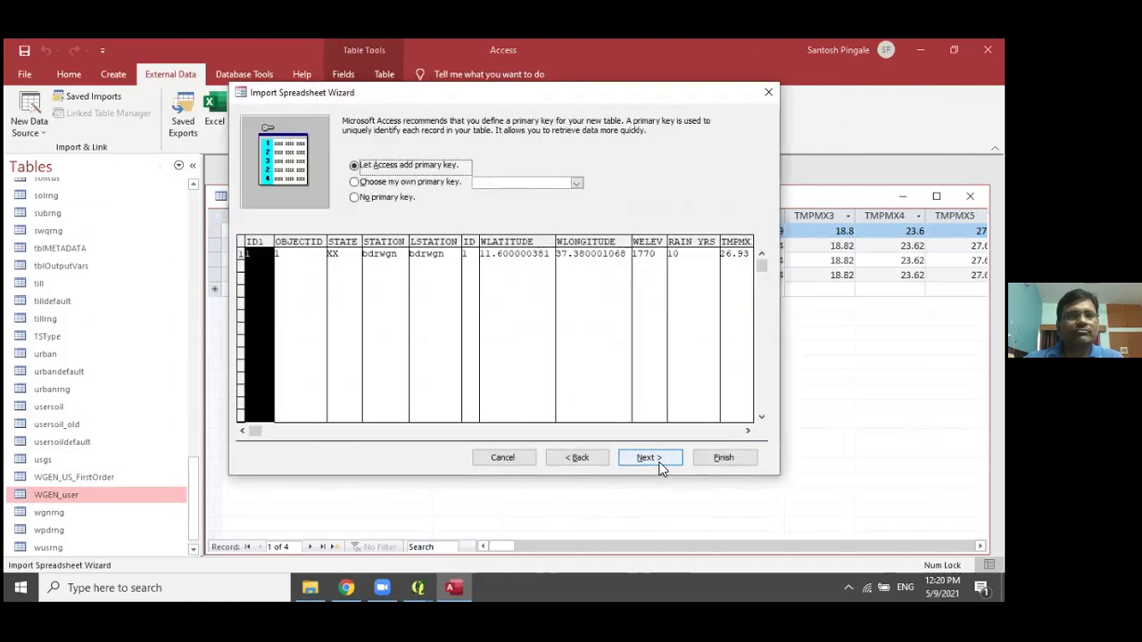
{"action": "left_click", "coordinate": [361, 183]}
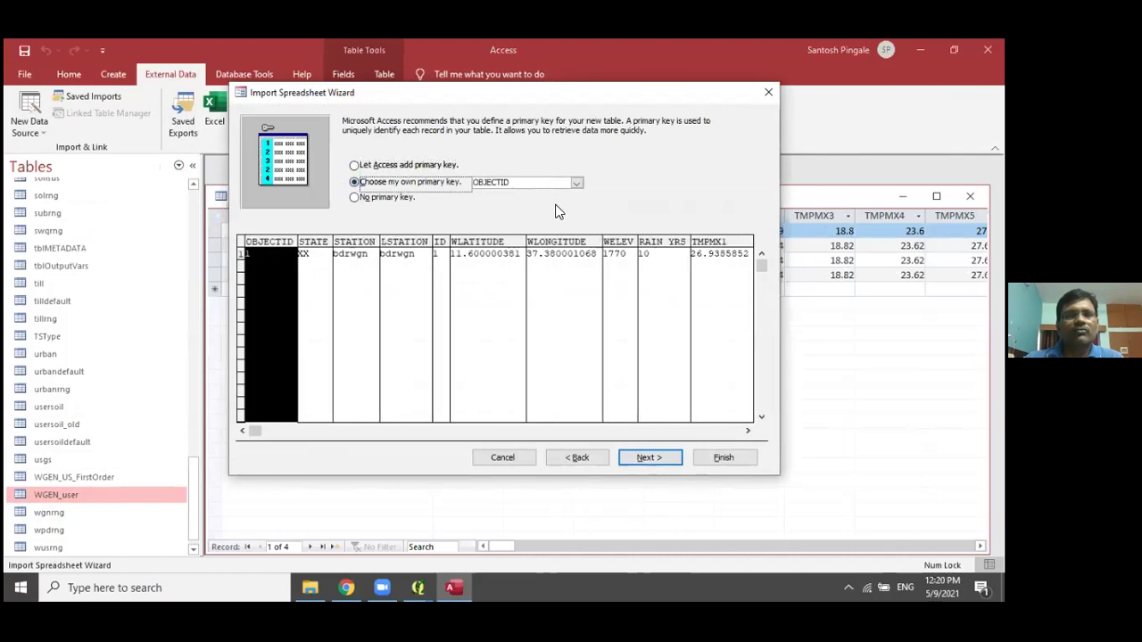
{"action": "left_click", "coordinate": [637, 456]}
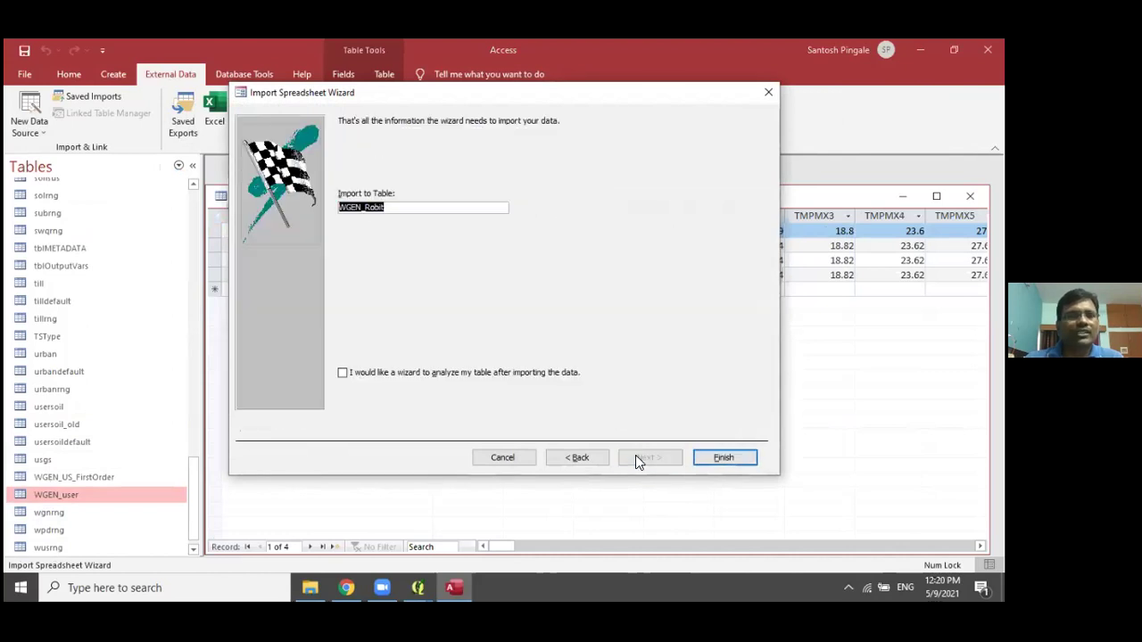
{"action": "left_click", "coordinate": [723, 458]}
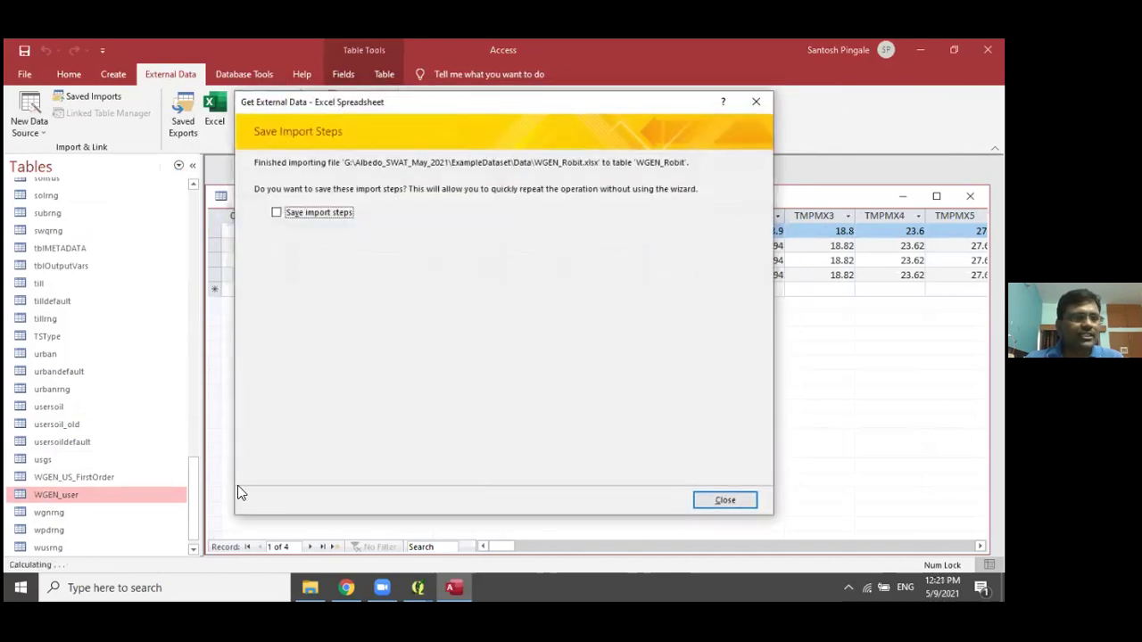
{"action": "left_click", "coordinate": [725, 500]}
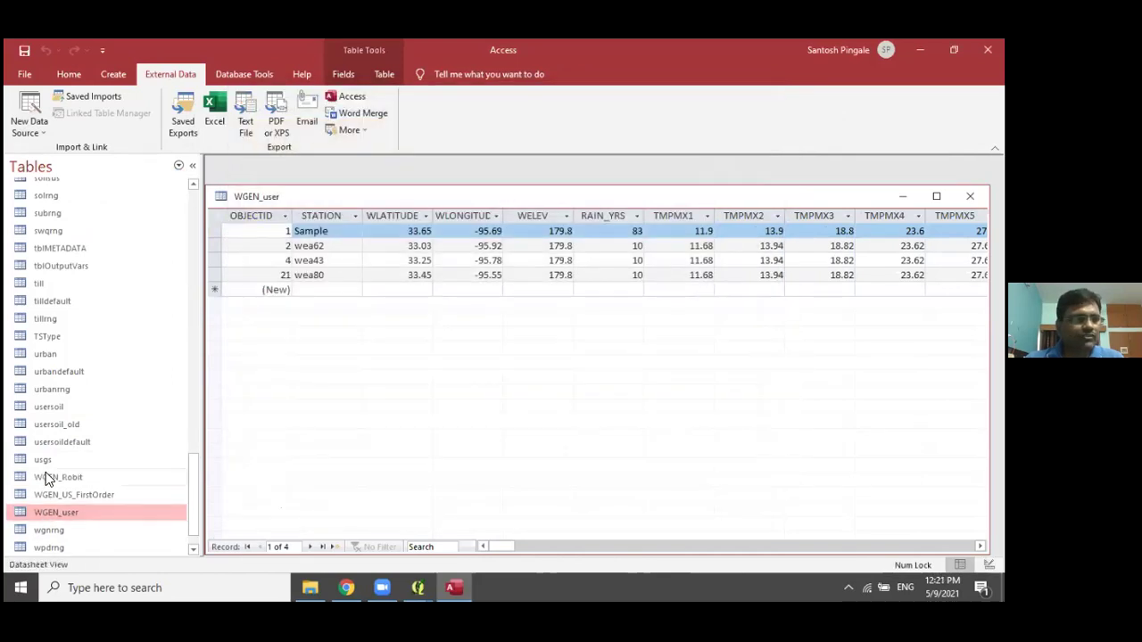
{"action": "left_click", "coordinate": [67, 482]}
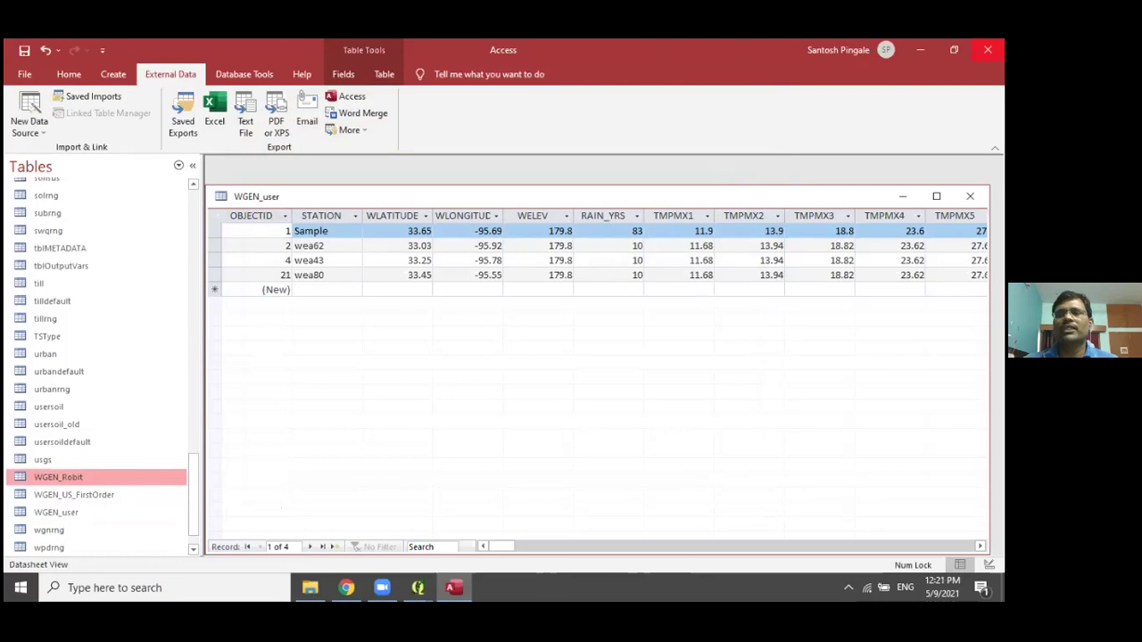
{"action": "key", "text": "alt+F4"}
Open QSWAT's Create HRUs dialog, keeping the existing landuse map.
{"action": "left_click", "coordinate": [255, 485]}
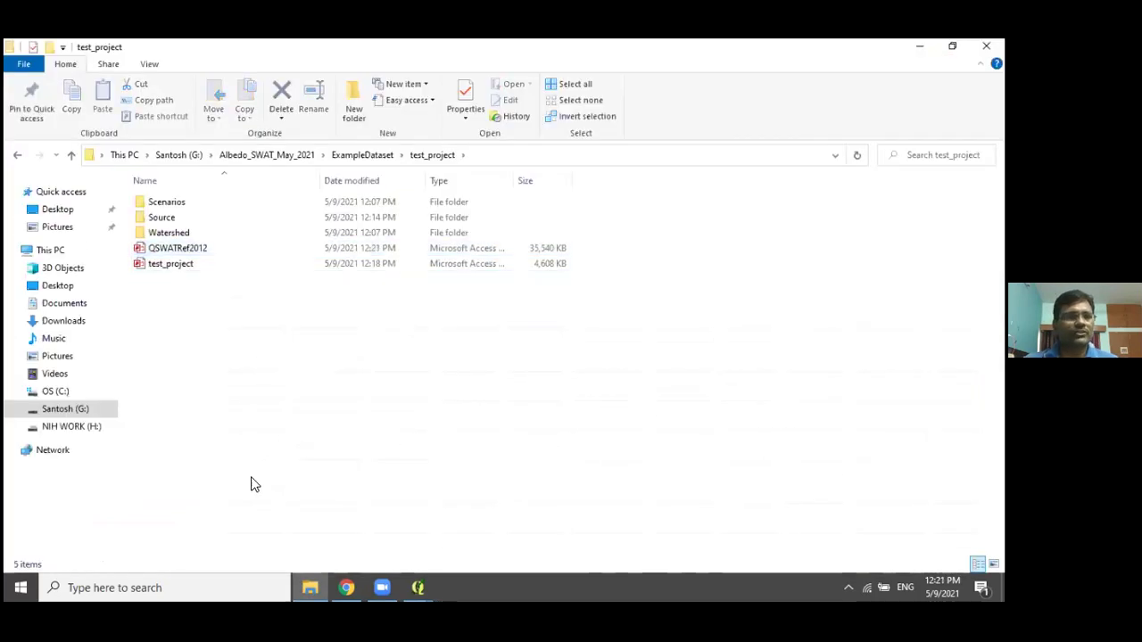
{"action": "mouse_move", "coordinate": [410, 586]}
{"action": "left_click", "coordinate": [422, 491]}
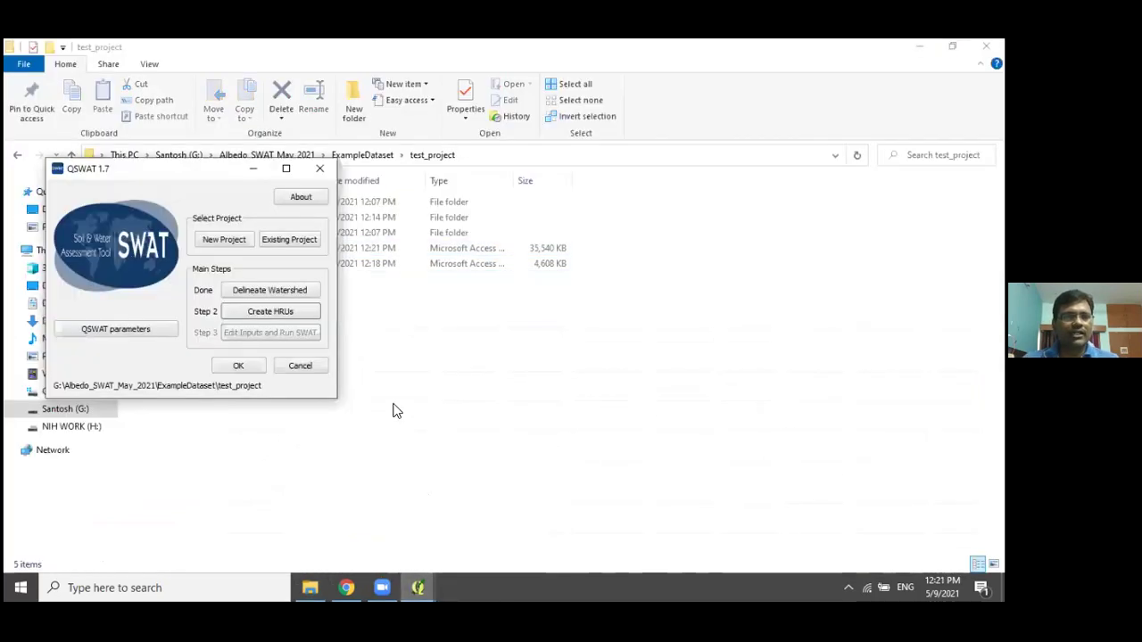
{"action": "left_click", "coordinate": [264, 313]}
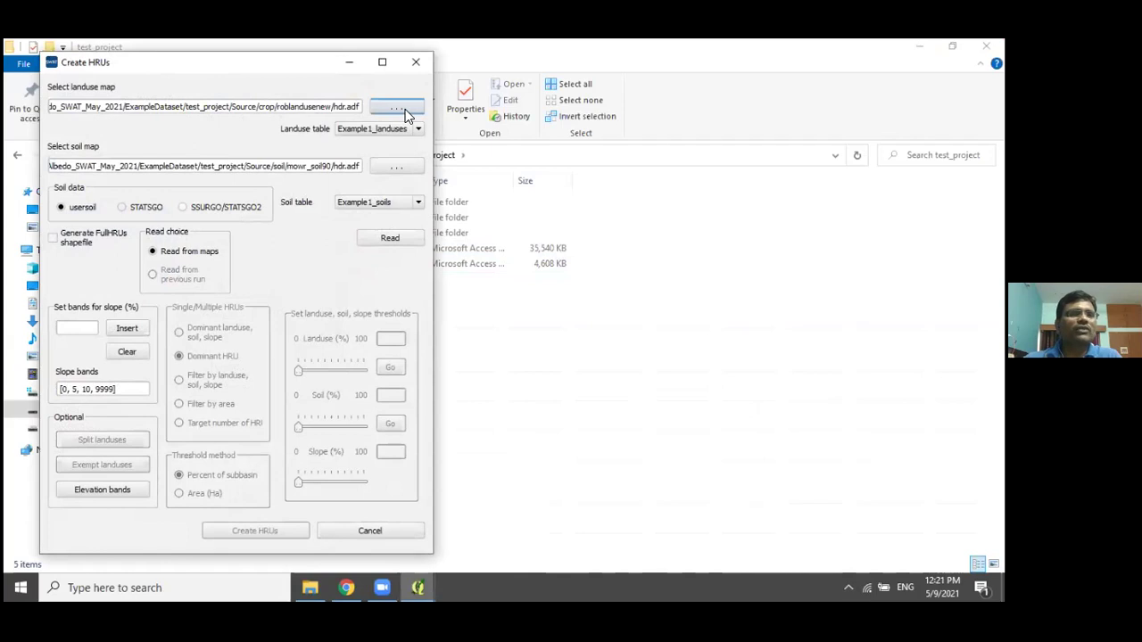
{"action": "left_click", "coordinate": [382, 104]}
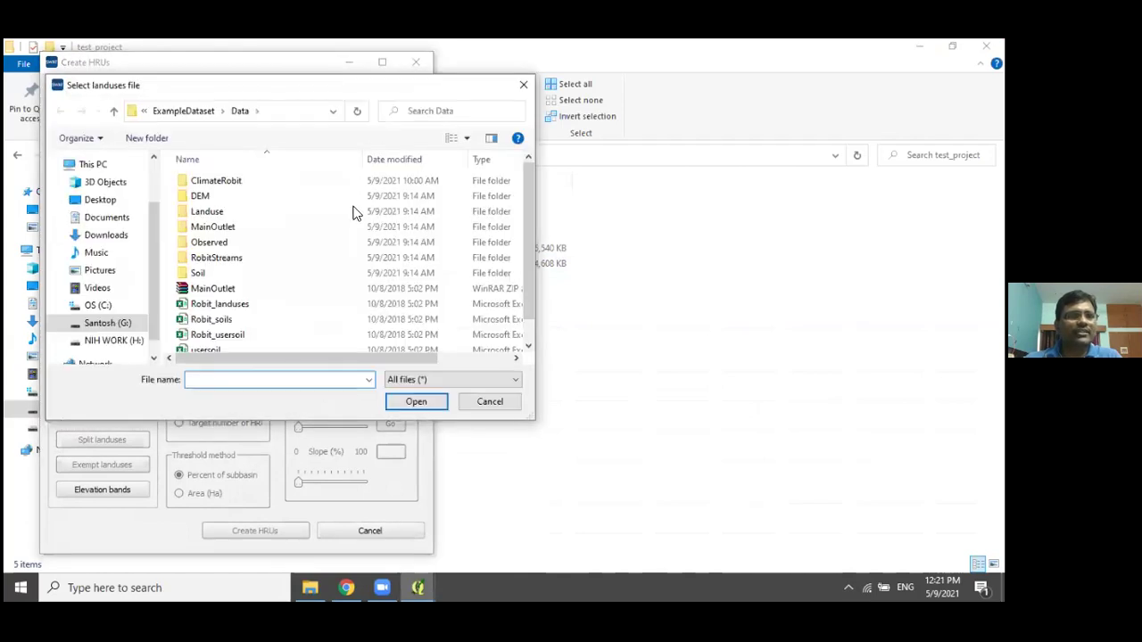
{"action": "left_click", "coordinate": [465, 403]}
Set both the Landuse and Soil tables to 'Use csv file' and read the maps.
{"action": "left_click", "coordinate": [386, 128]}
{"action": "left_click", "coordinate": [356, 171]}
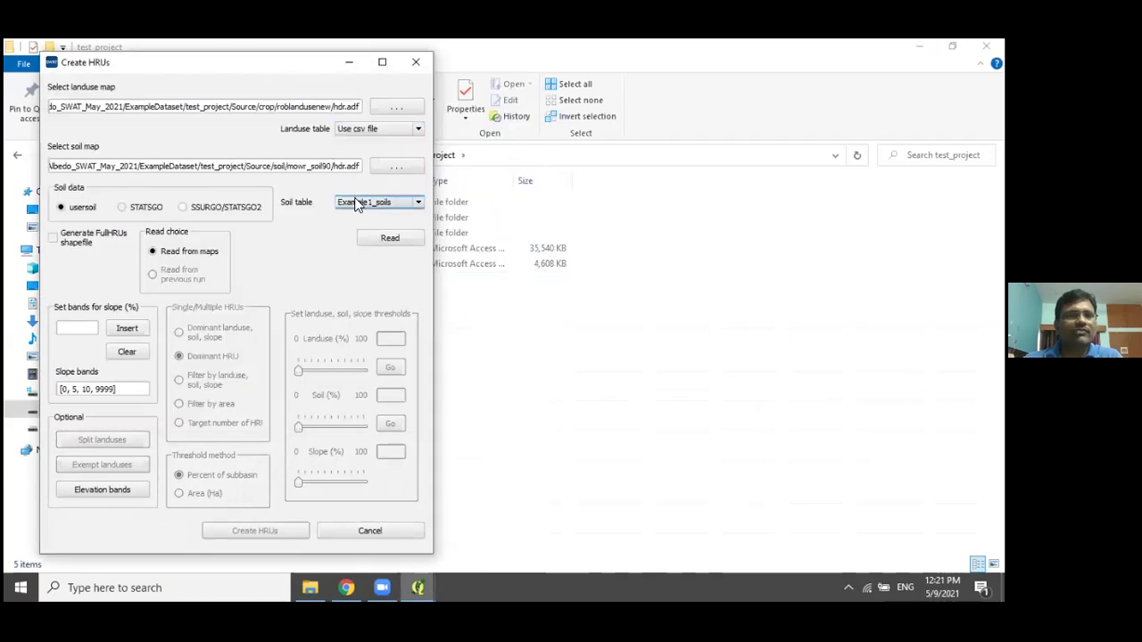
{"action": "left_click", "coordinate": [389, 201]}
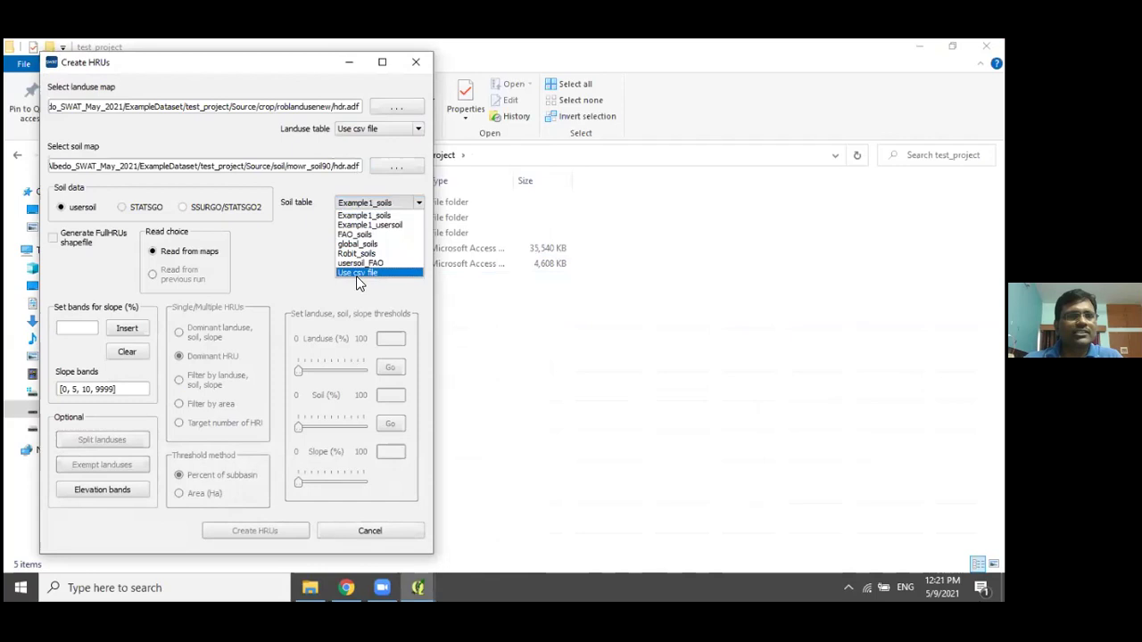
{"action": "left_click", "coordinate": [357, 273]}
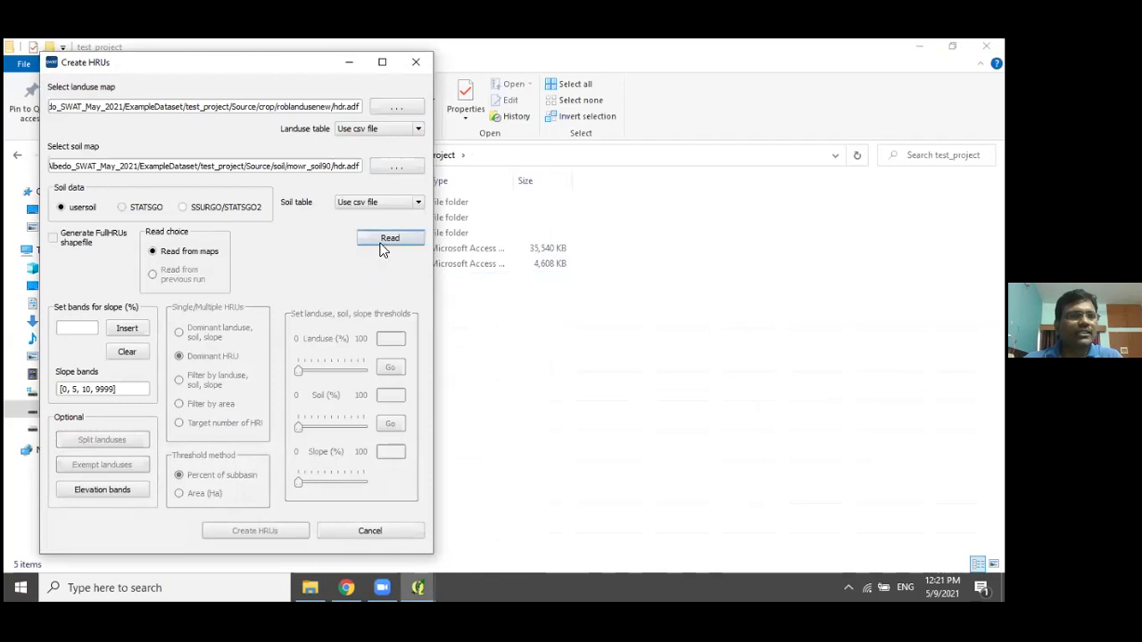
{"action": "left_click", "coordinate": [383, 243]}
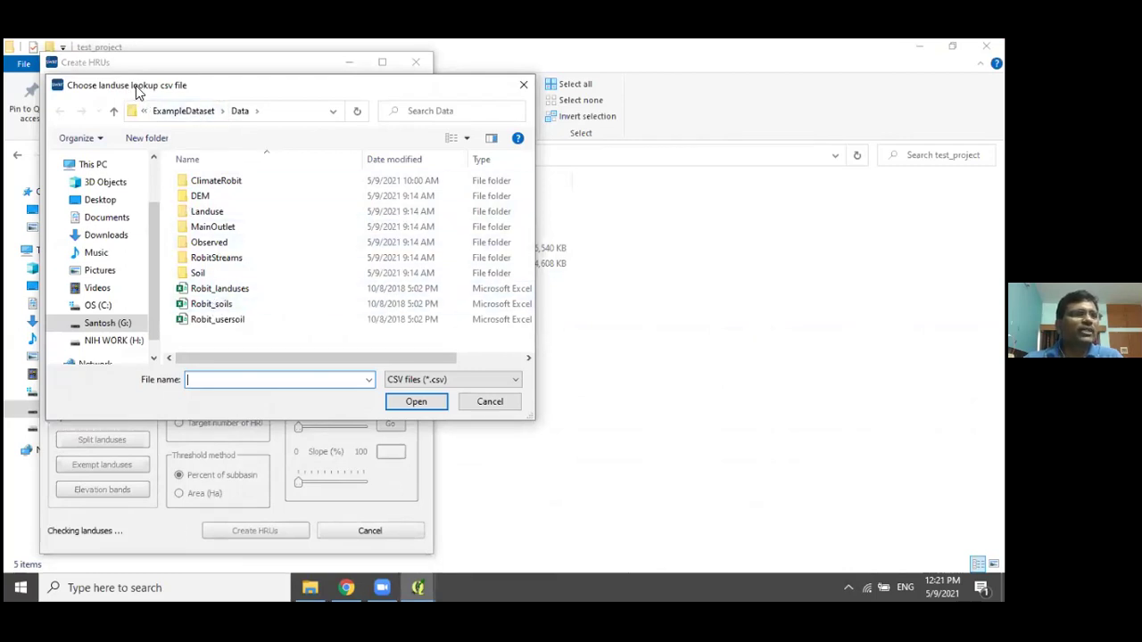
Choose Robit_landuses and Robit_soils as the csv lookup files.
{"action": "left_click", "coordinate": [218, 288]}
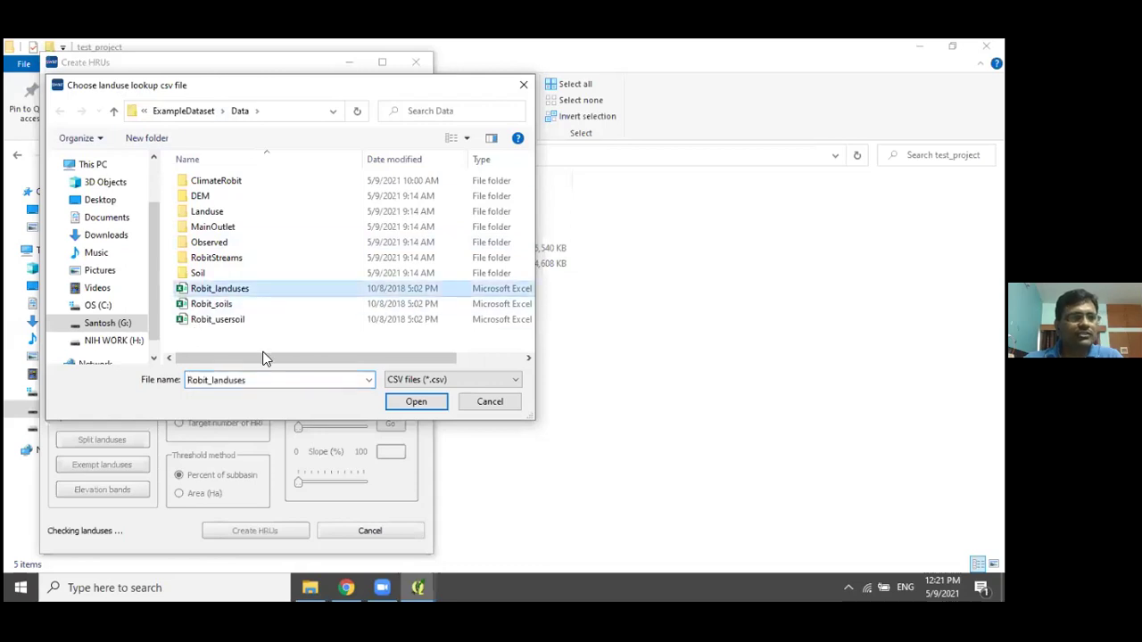
{"action": "left_click", "coordinate": [412, 406]}
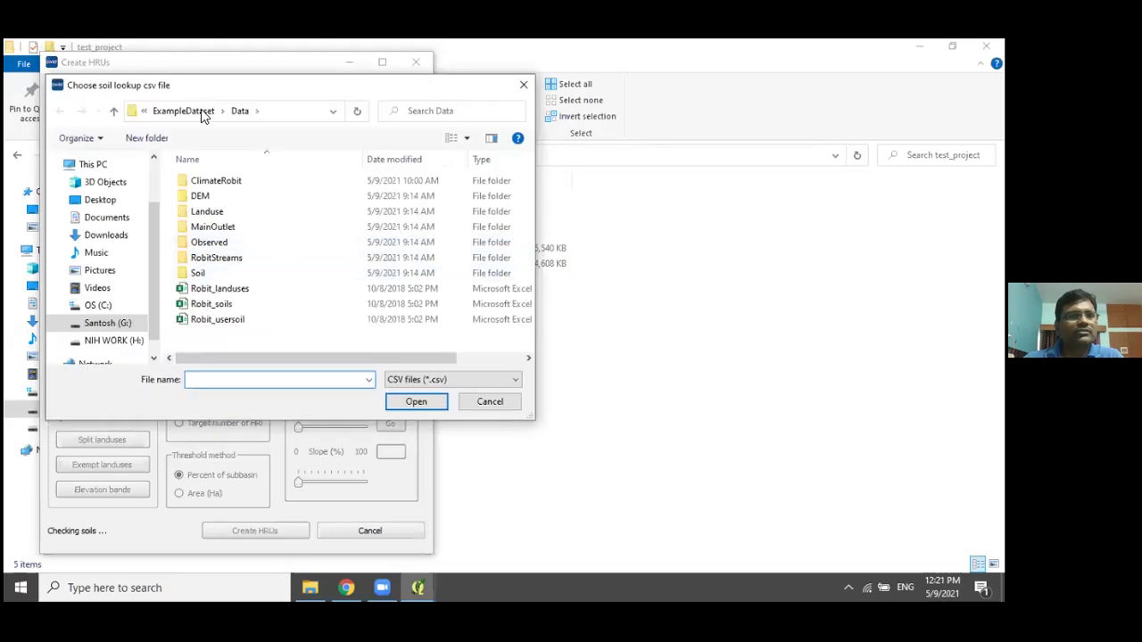
{"action": "left_click", "coordinate": [206, 306]}
{"action": "left_click", "coordinate": [398, 410]}
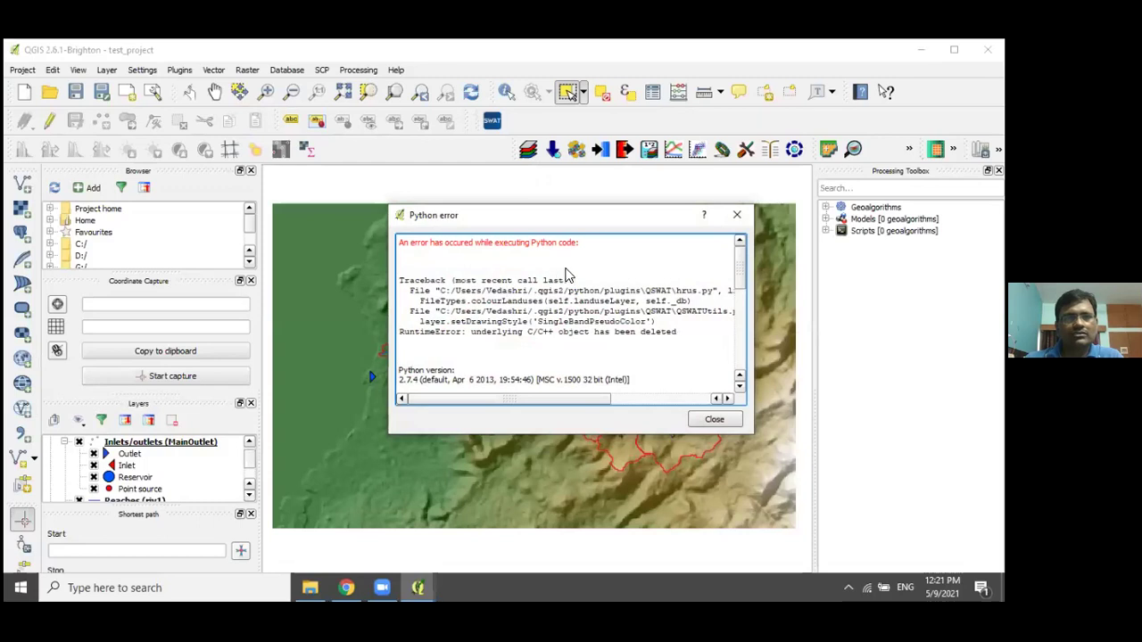
Dismiss the Python error, then close the Create HRUs dialog and the QSWAT 1.7 main window.
{"action": "left_click", "coordinate": [705, 423]}
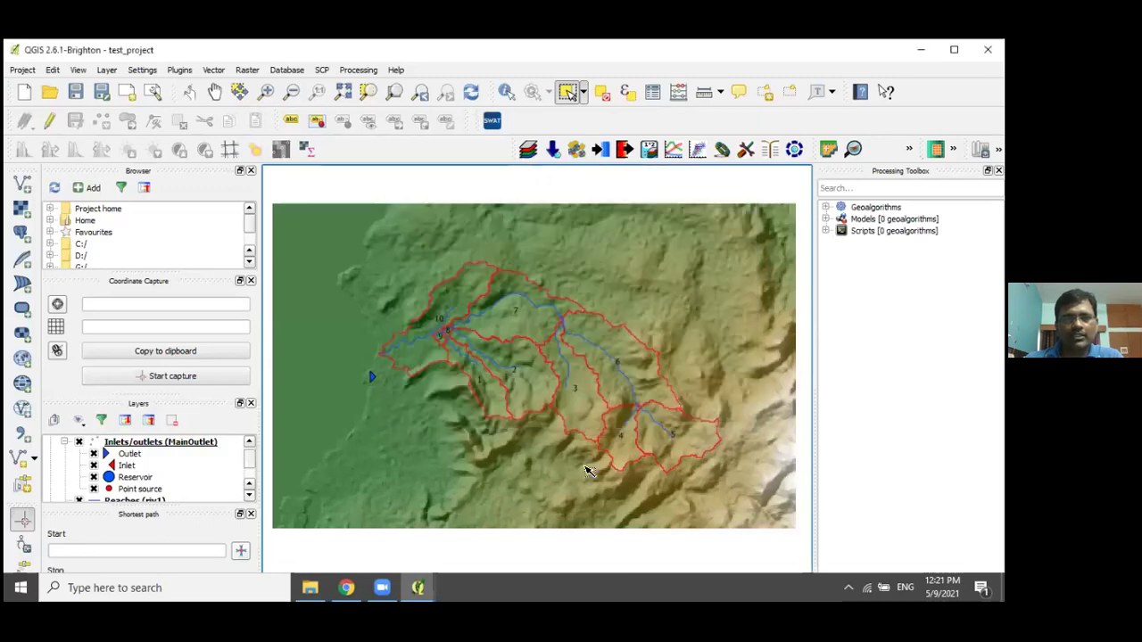
{"action": "left_click", "coordinate": [416, 586]}
{"action": "left_click", "coordinate": [549, 527]}
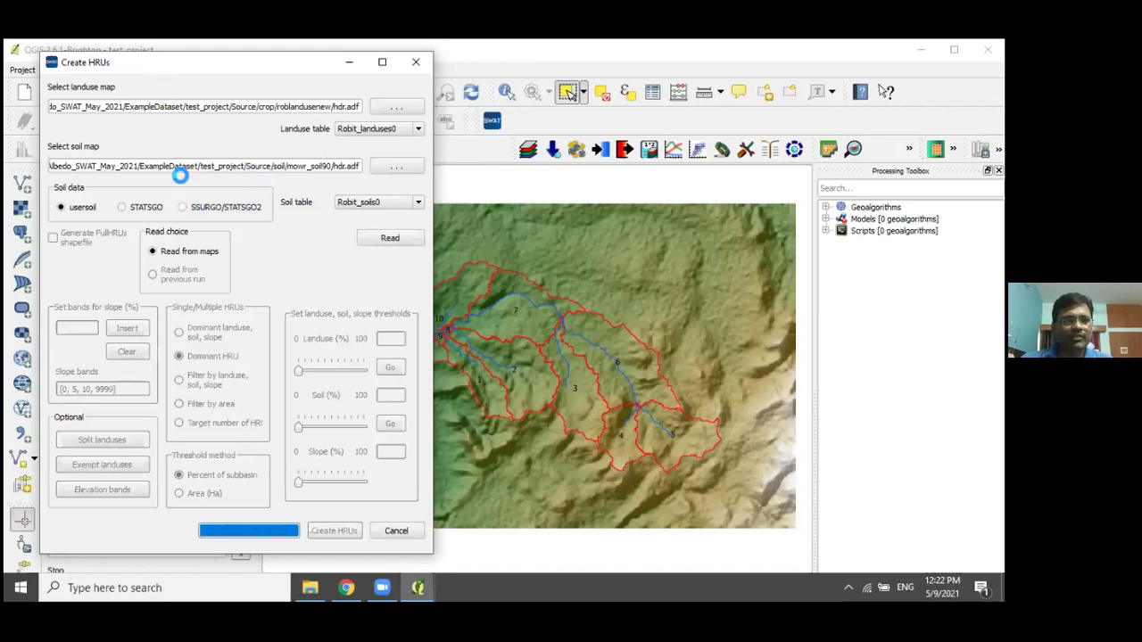
{"action": "left_click_drag", "start_coordinate": [158, 69], "coordinate": [185, 184]}
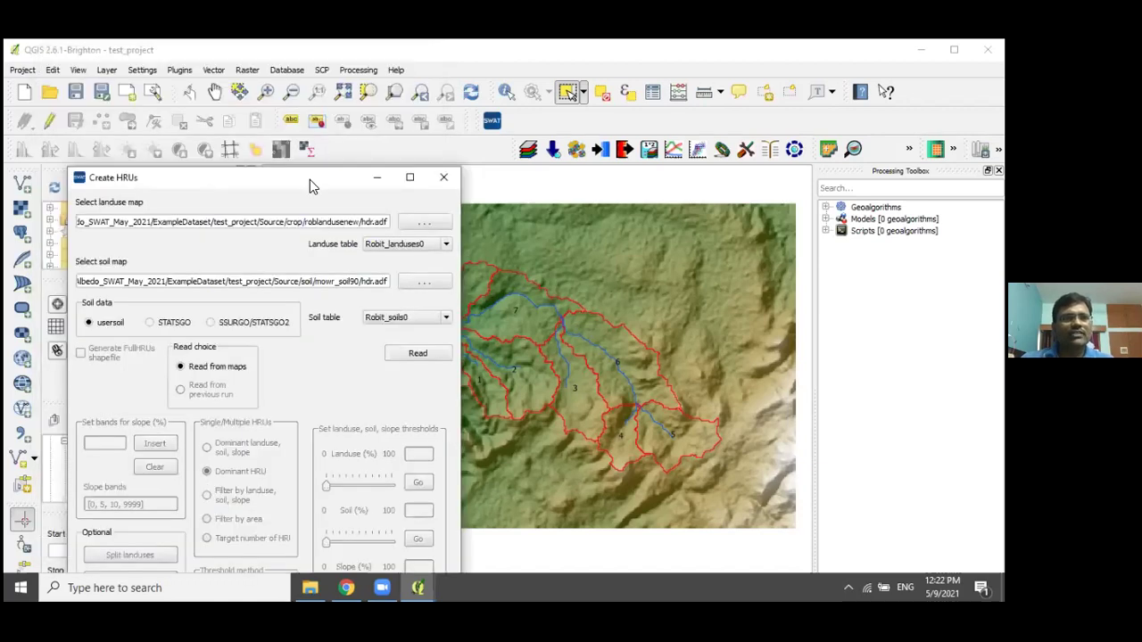
{"action": "left_click", "coordinate": [452, 186]}
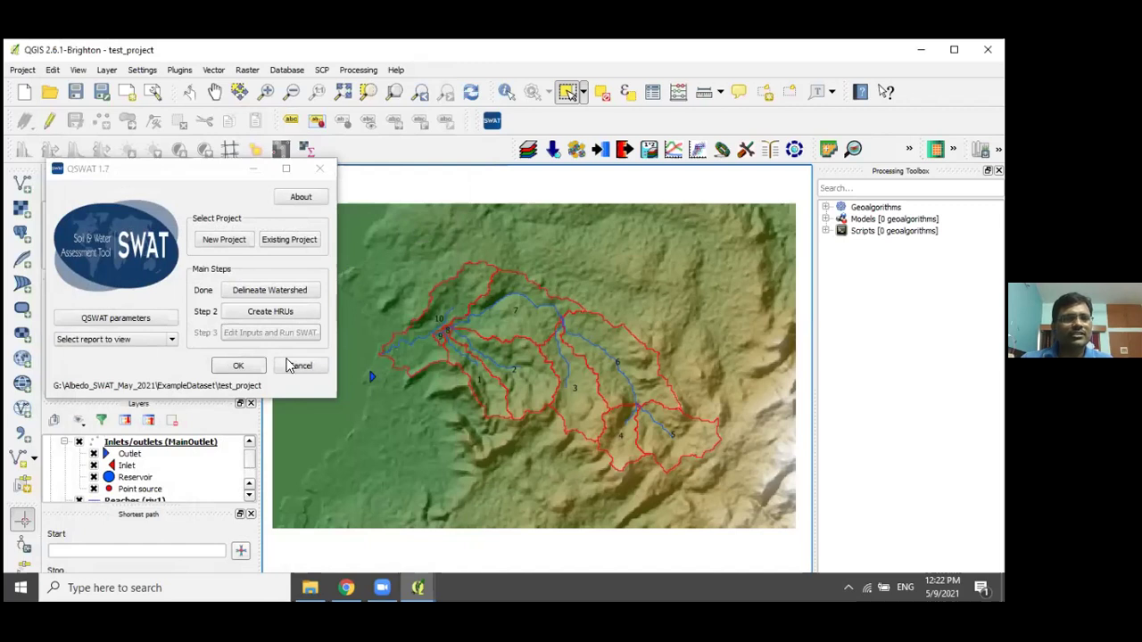
{"action": "left_click", "coordinate": [301, 366]}
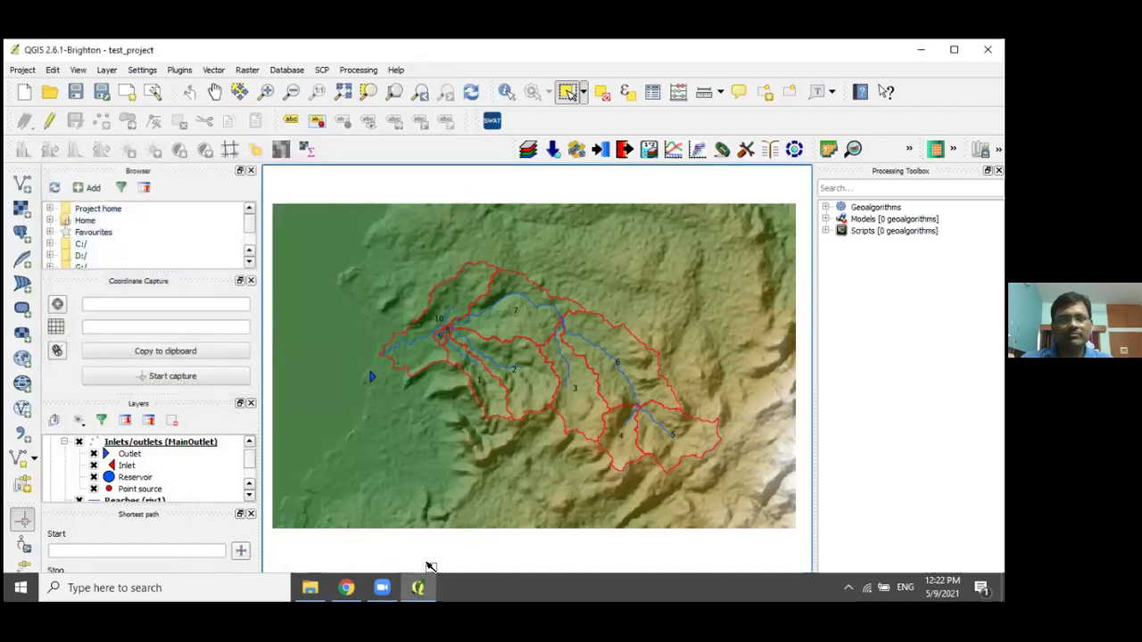
Close QGIS, discarding unsaved changes to the current project.
{"action": "mouse_move", "coordinate": [346, 587]}
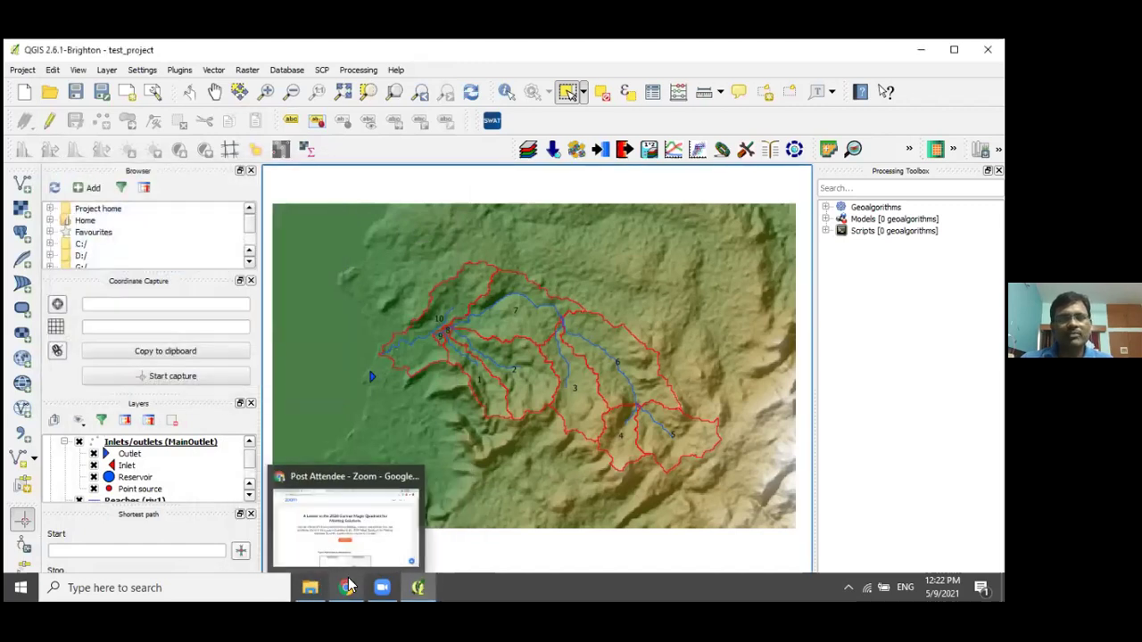
{"action": "left_click", "coordinate": [358, 559]}
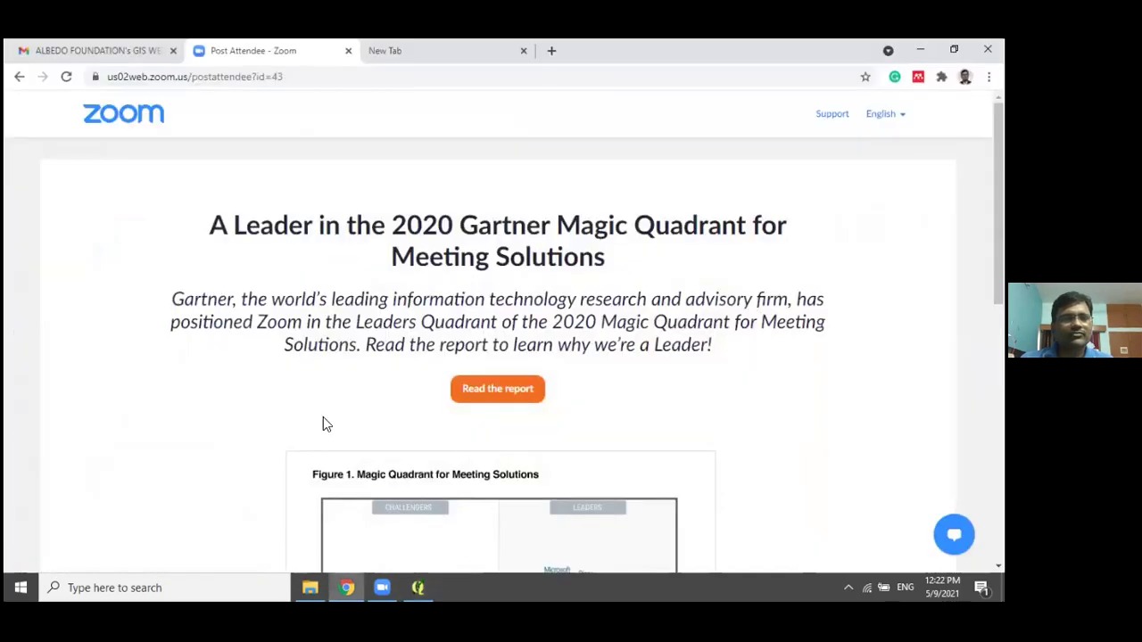
{"action": "left_click", "coordinate": [411, 578]}
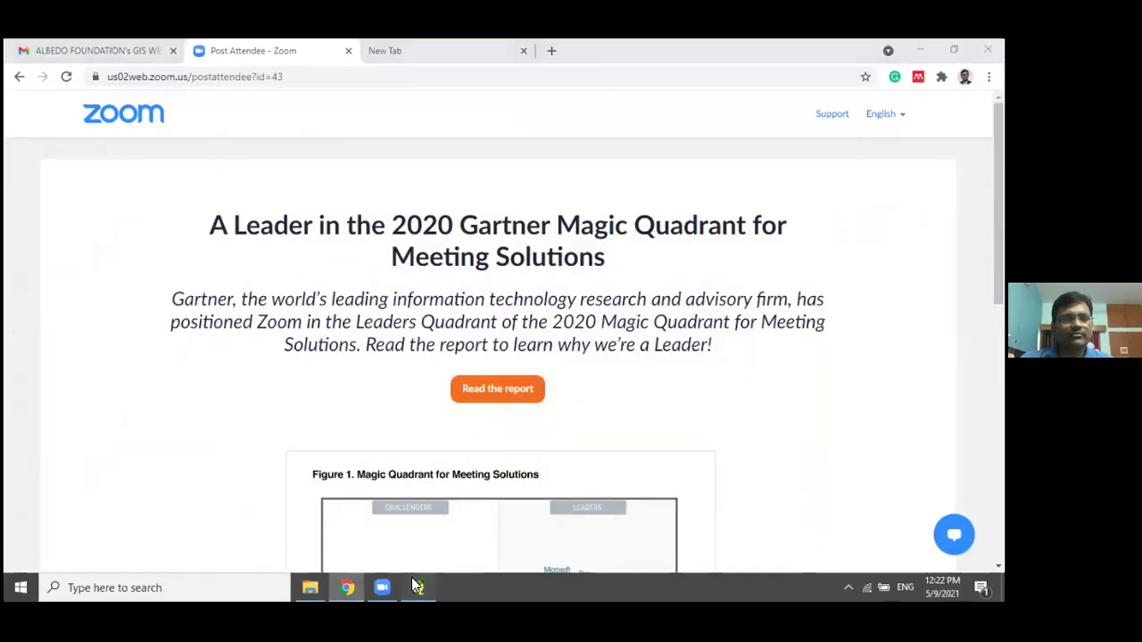
{"action": "left_click", "coordinate": [309, 587]}
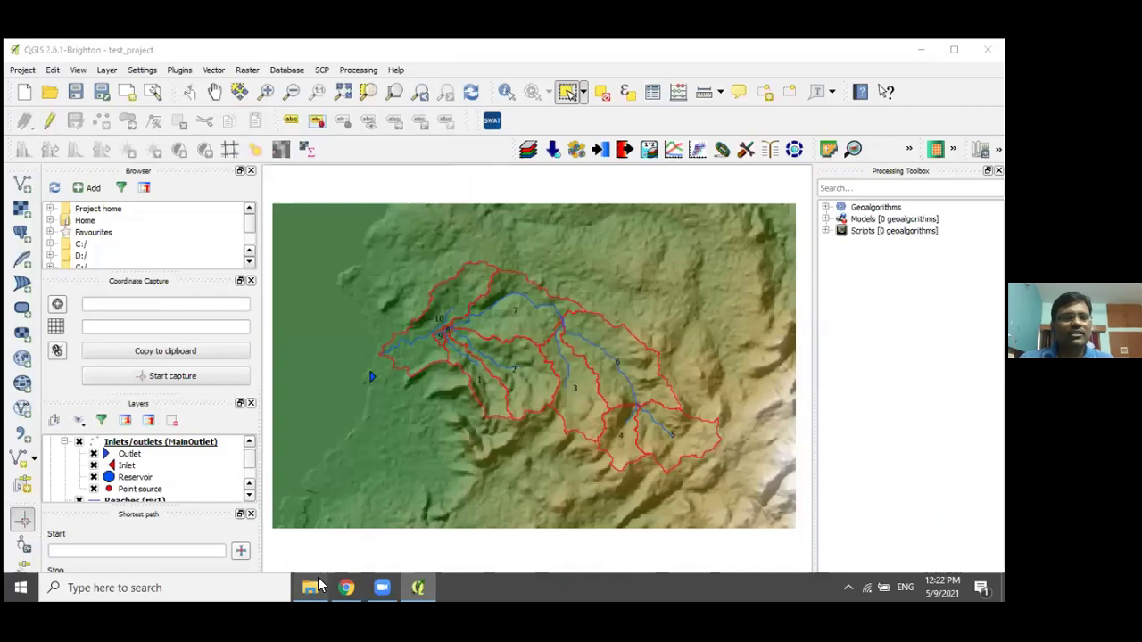
{"action": "left_click", "coordinate": [432, 586]}
{"action": "left_click", "coordinate": [987, 49]}
{"action": "left_click", "coordinate": [513, 476]}
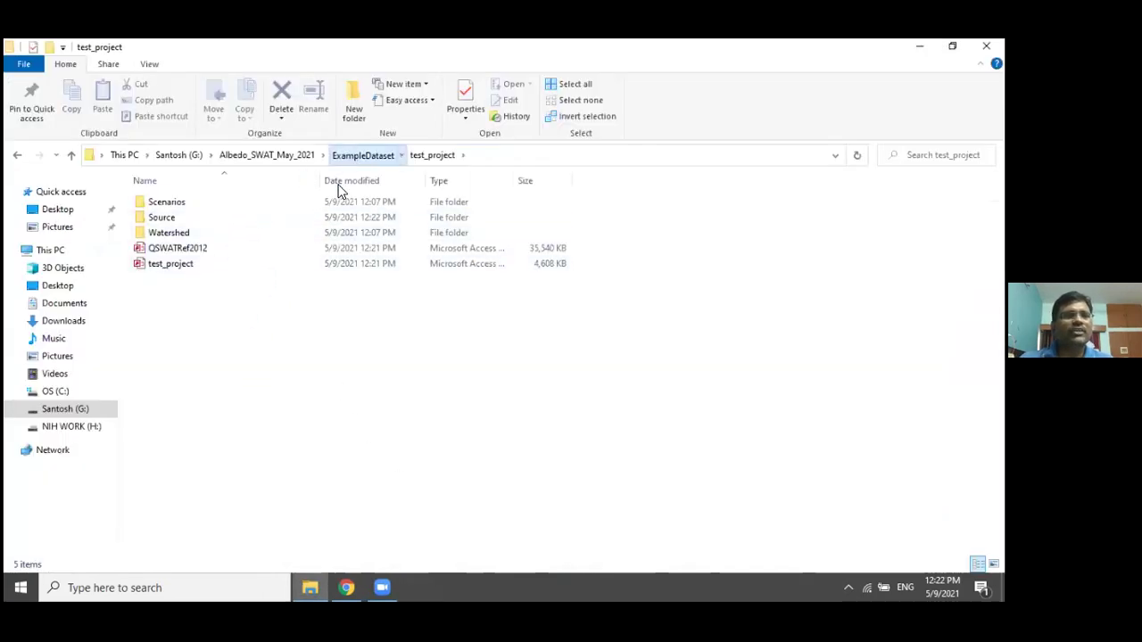
Delete the three old test_project items from the ExampleDataset folder.
{"action": "left_click", "coordinate": [350, 155]}
{"action": "left_click_drag", "start_coordinate": [204, 313], "coordinate": [172, 219]}
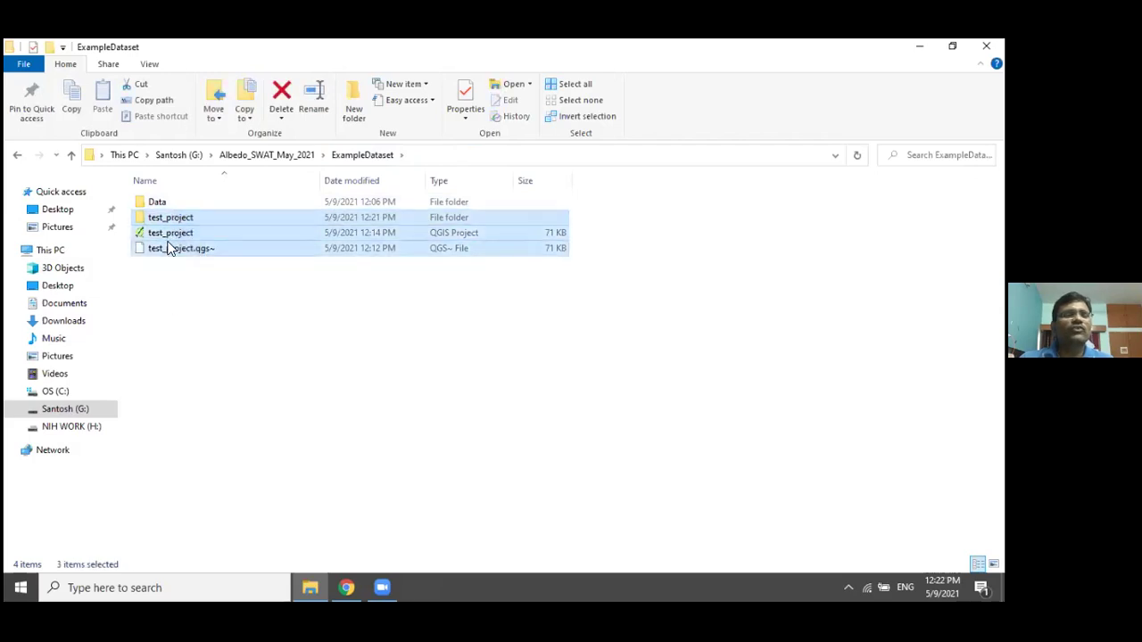
{"action": "right_click", "coordinate": [168, 248]}
{"action": "key", "text": "Escape"}
{"action": "key", "text": "Delete"}
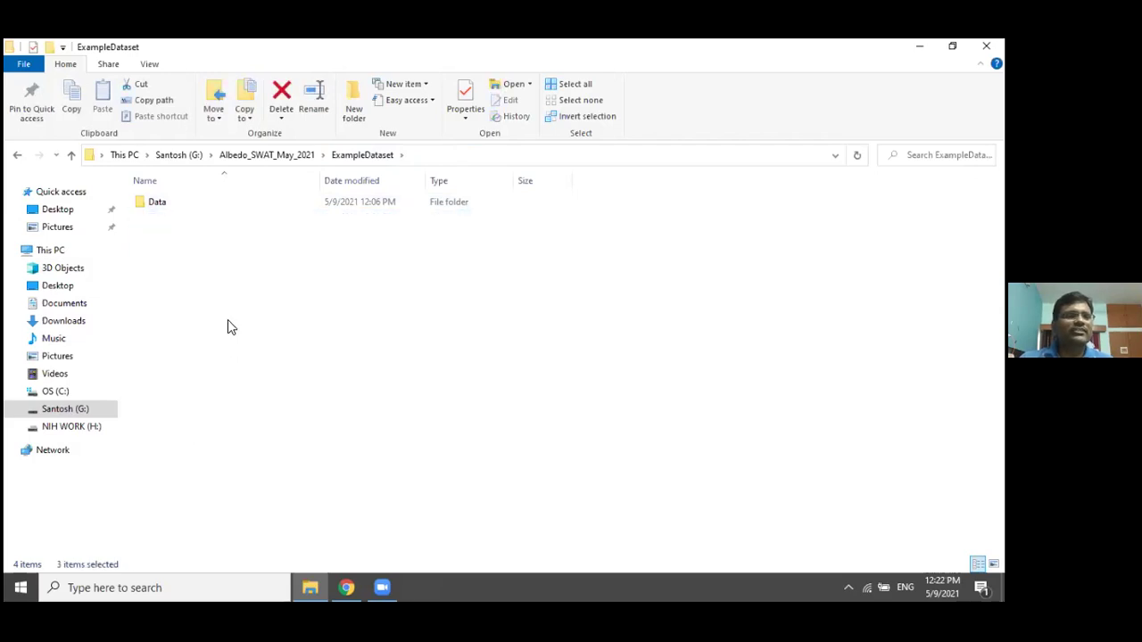
Minimise File Explorer and Chrome to reveal the desktop.
{"action": "left_click", "coordinate": [382, 587]}
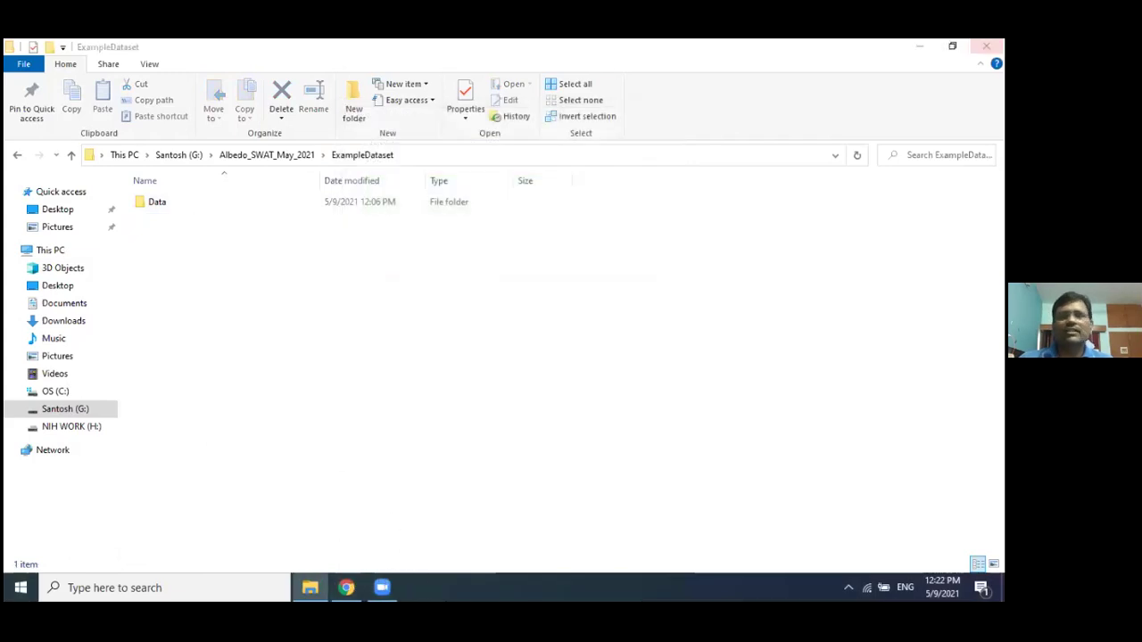
{"action": "left_click", "coordinate": [920, 45]}
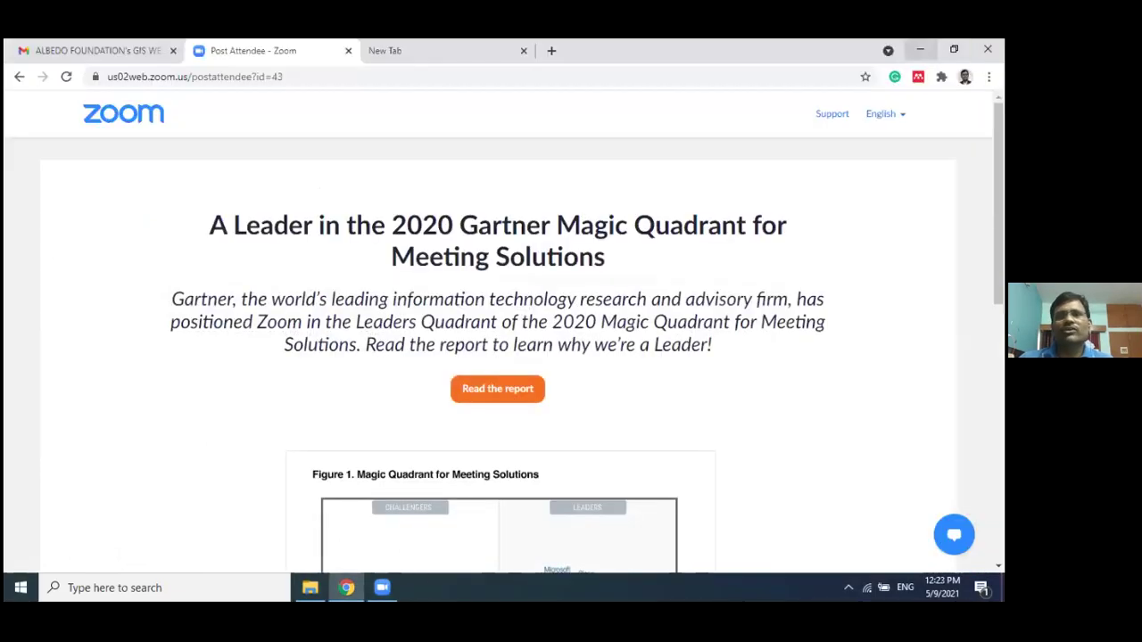
{"action": "left_click", "coordinate": [920, 50]}
Relaunch QGIS 2.6.1, closing the stray GRASS console and dismissing the plugin loading error.
{"action": "double_click", "coordinate": [85, 350]}
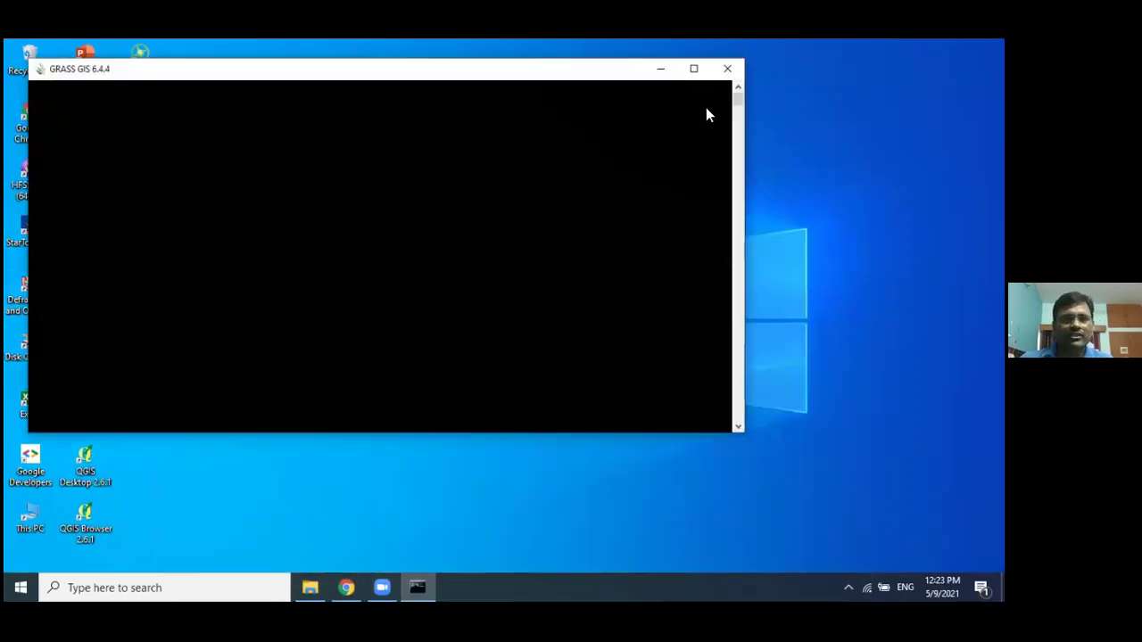
{"action": "right_click", "coordinate": [79, 69]}
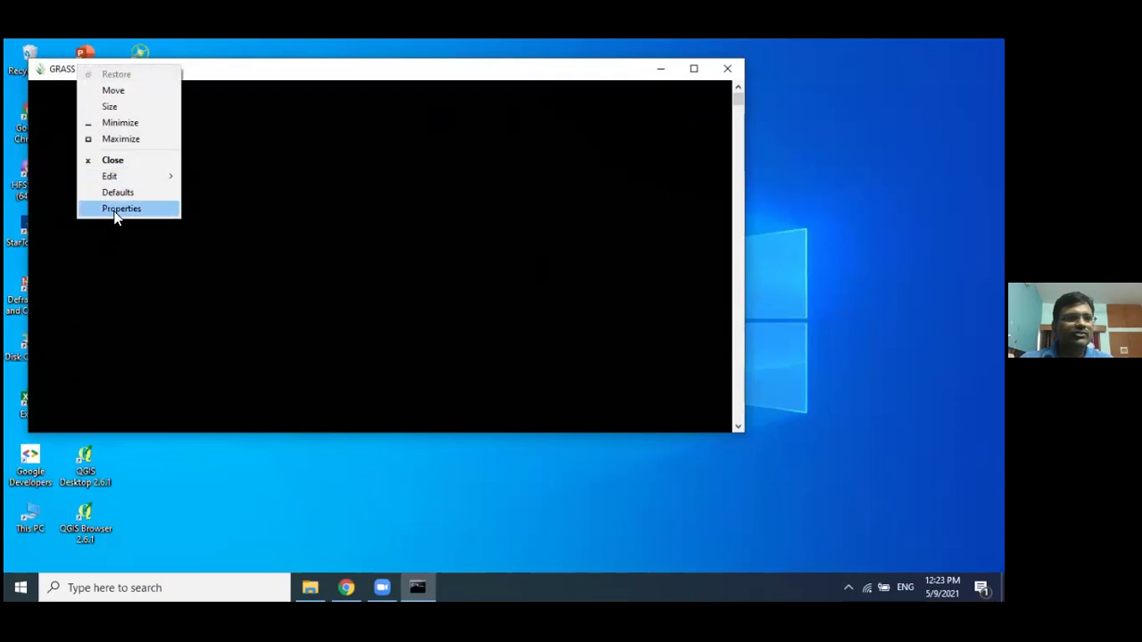
{"action": "left_click", "coordinate": [116, 162]}
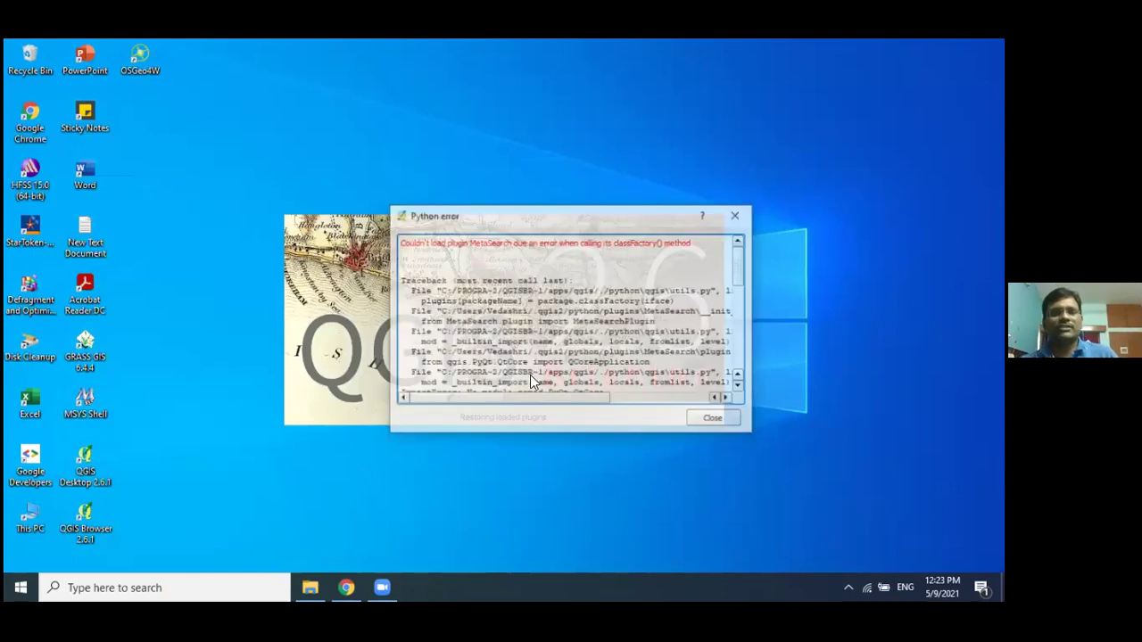
{"action": "left_click", "coordinate": [703, 418]}
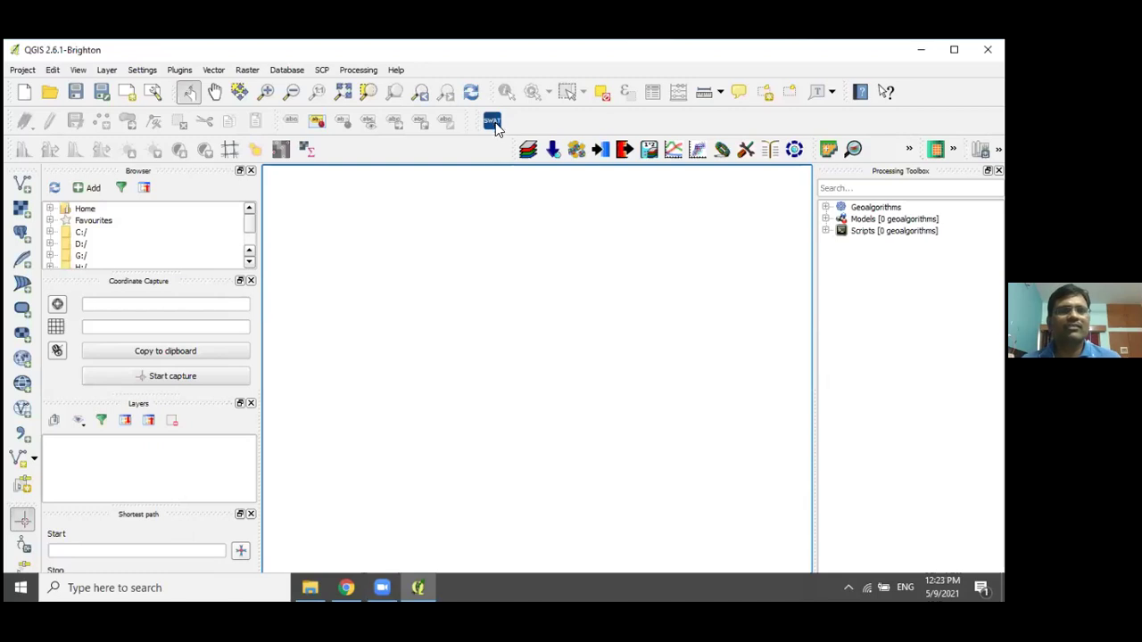
Start a new QSWAT project and navigate the save dialog to ExampleDataset.
{"action": "left_click", "coordinate": [494, 124]}
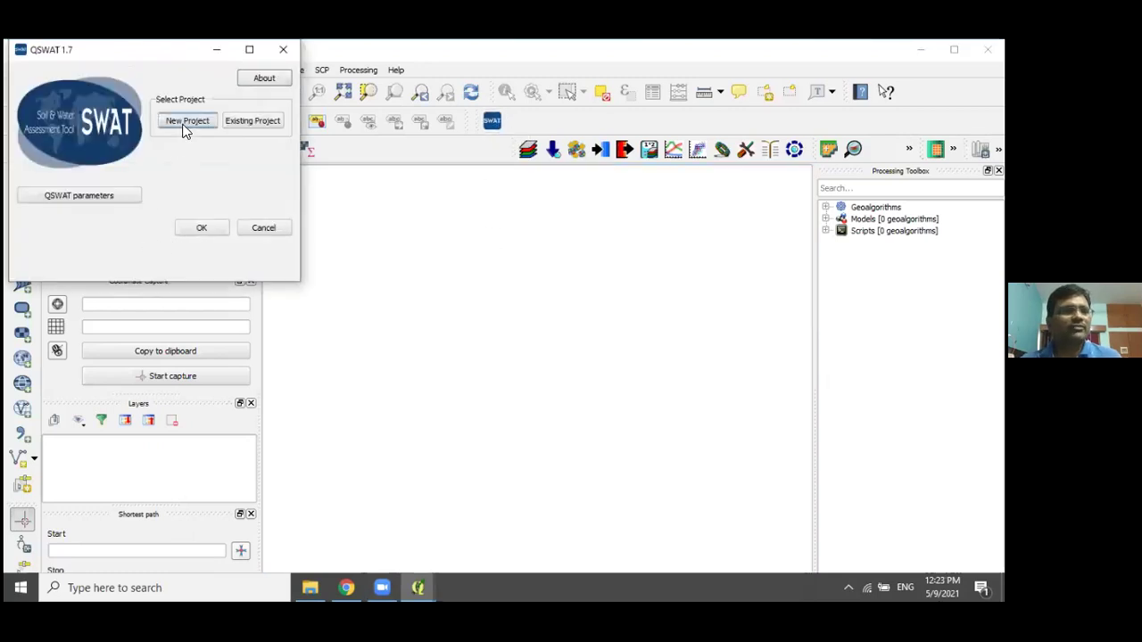
{"action": "left_click", "coordinate": [187, 121]}
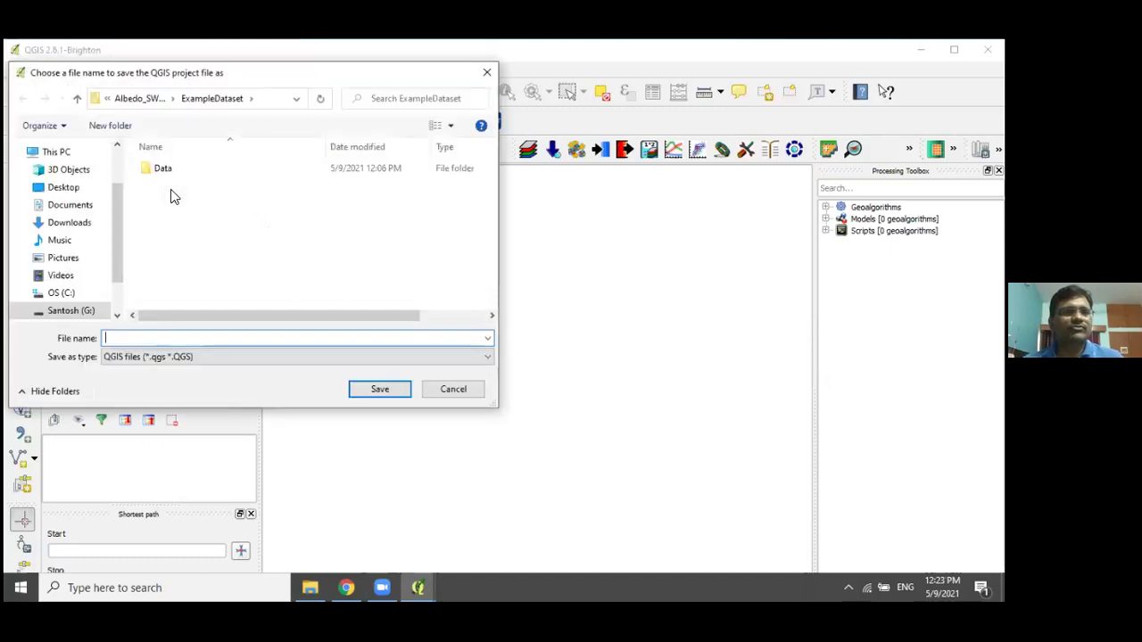
{"action": "double_click", "coordinate": [165, 170]}
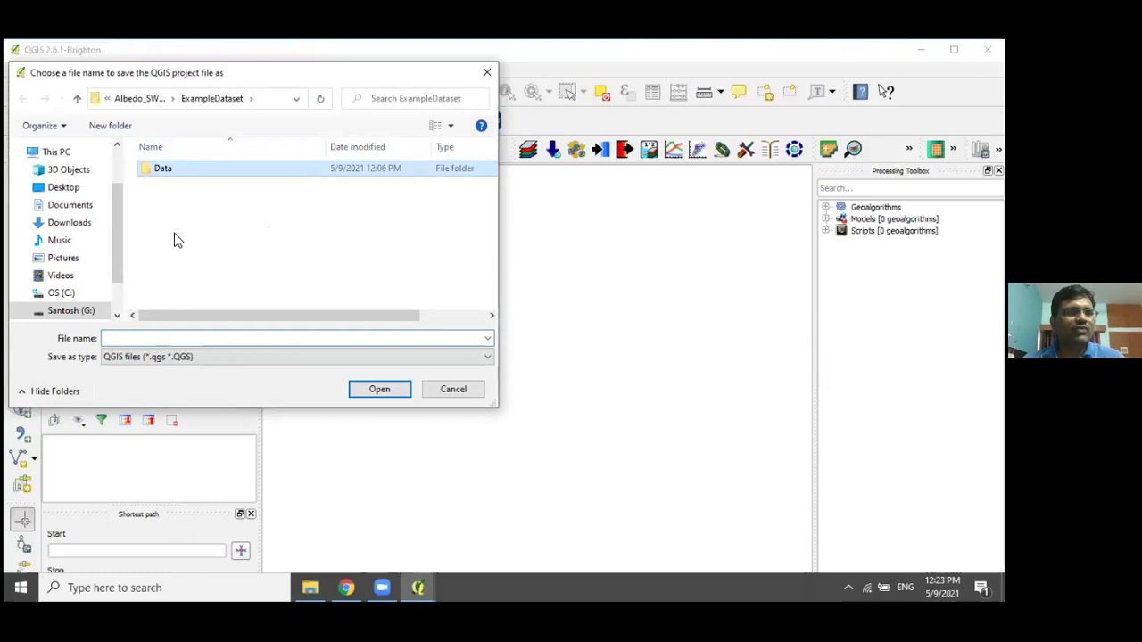
{"action": "left_click", "coordinate": [170, 186]}
{"action": "key", "text": "Return"}
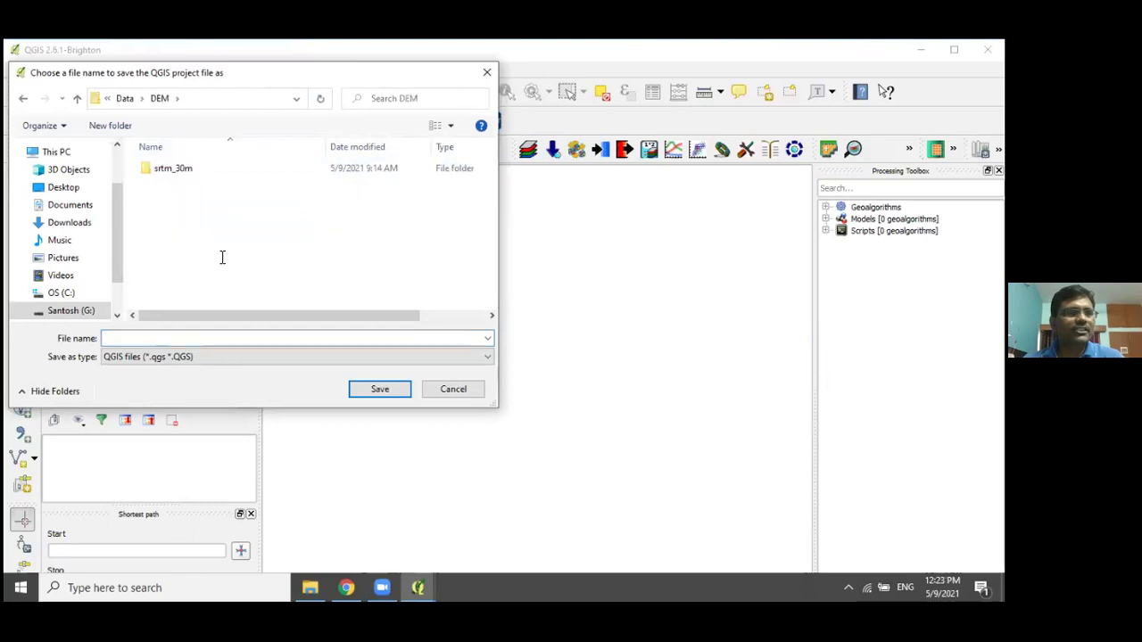
{"action": "left_click", "coordinate": [124, 100]}
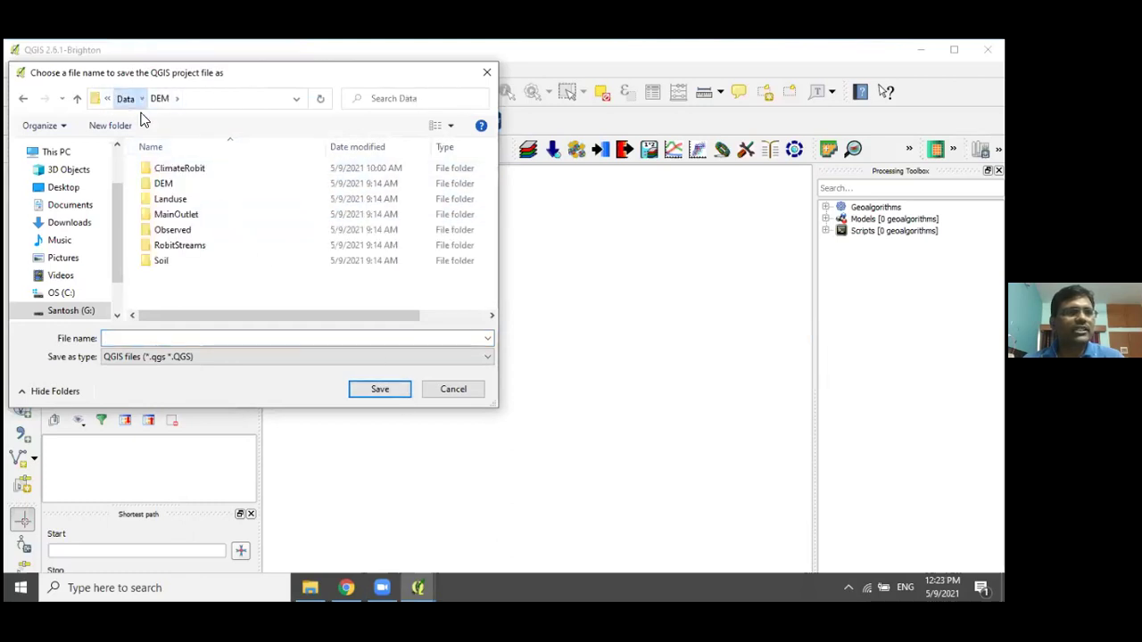
{"action": "left_click", "coordinate": [156, 100]}
Save the project as test1 and begin Delineate Watershed by browsing for the DEM.
{"action": "left_click", "coordinate": [172, 343]}
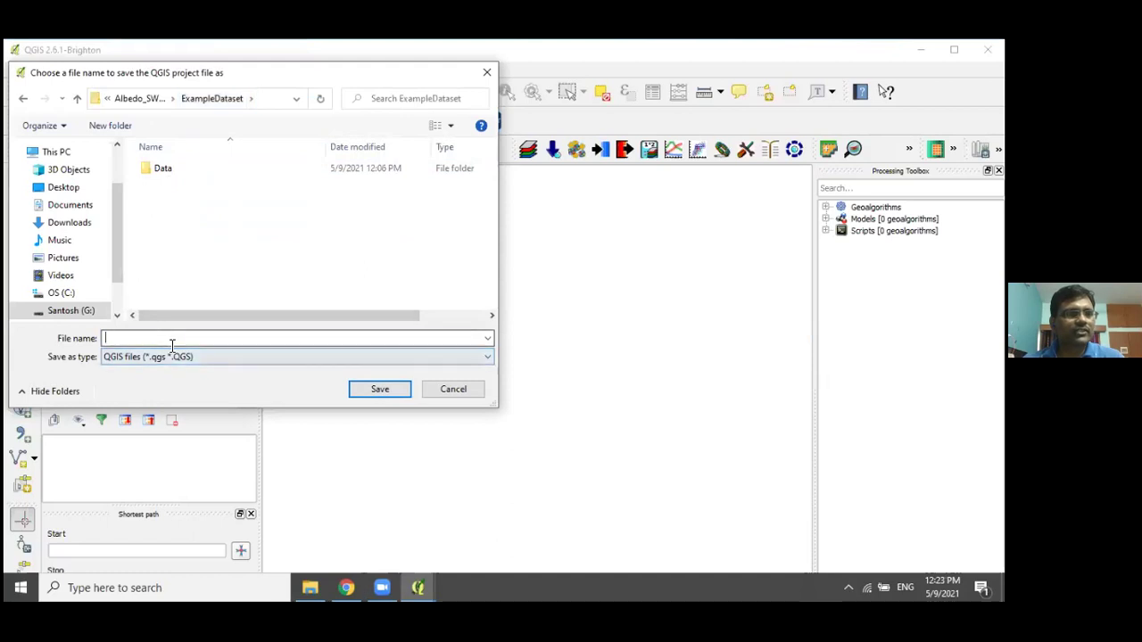
{"action": "type", "text": "test"}
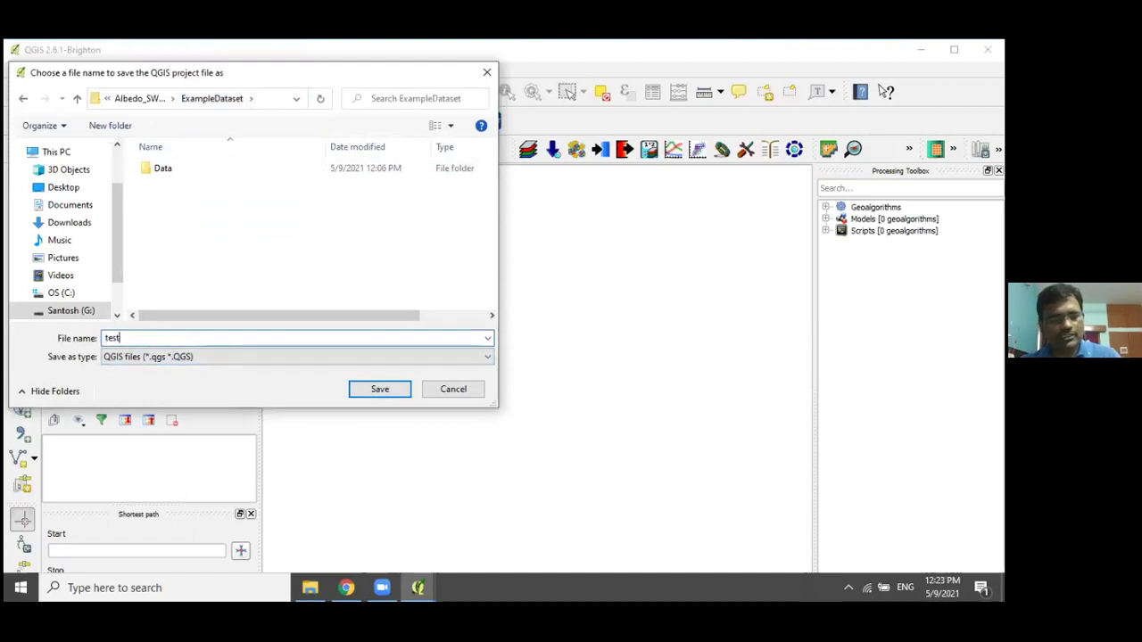
{"action": "type", "text": "1"}
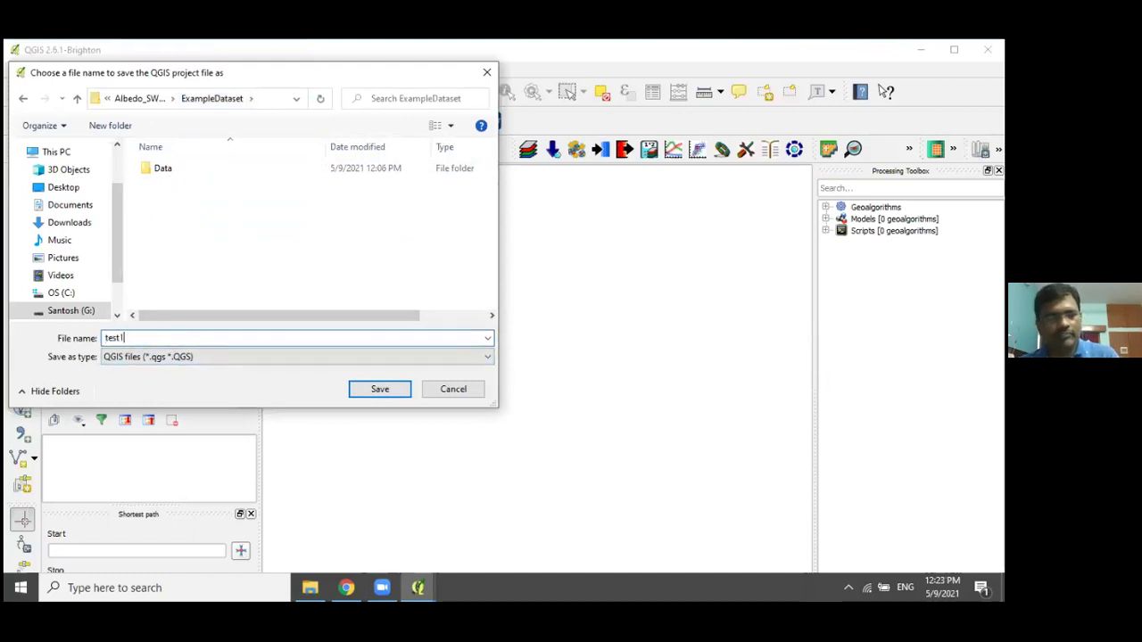
{"action": "left_click", "coordinate": [385, 390]}
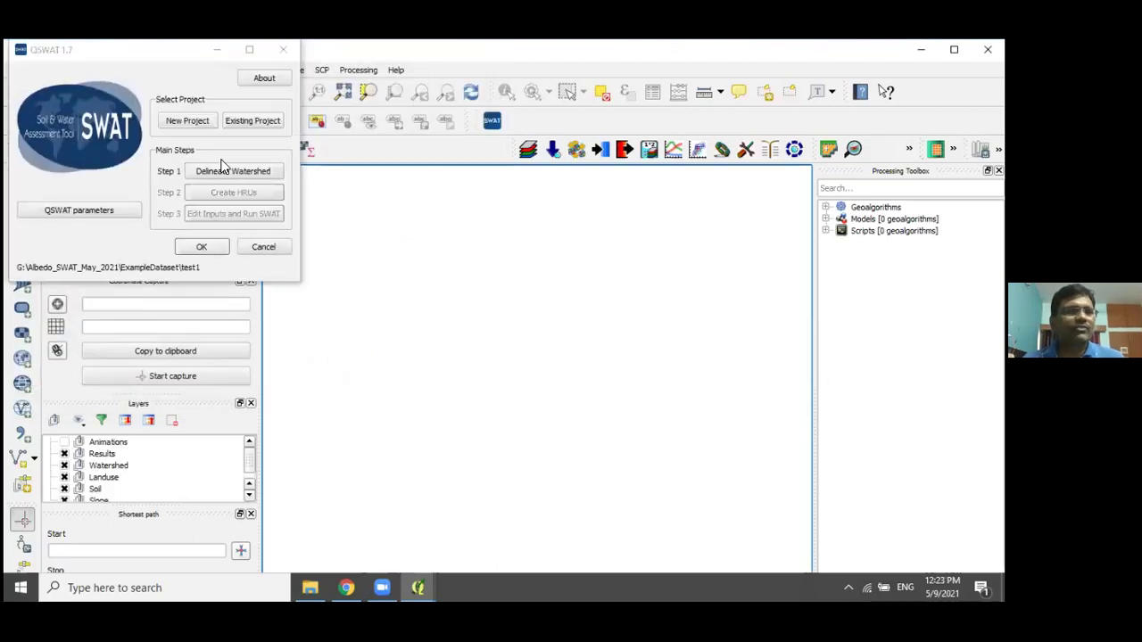
{"action": "left_click", "coordinate": [215, 170]}
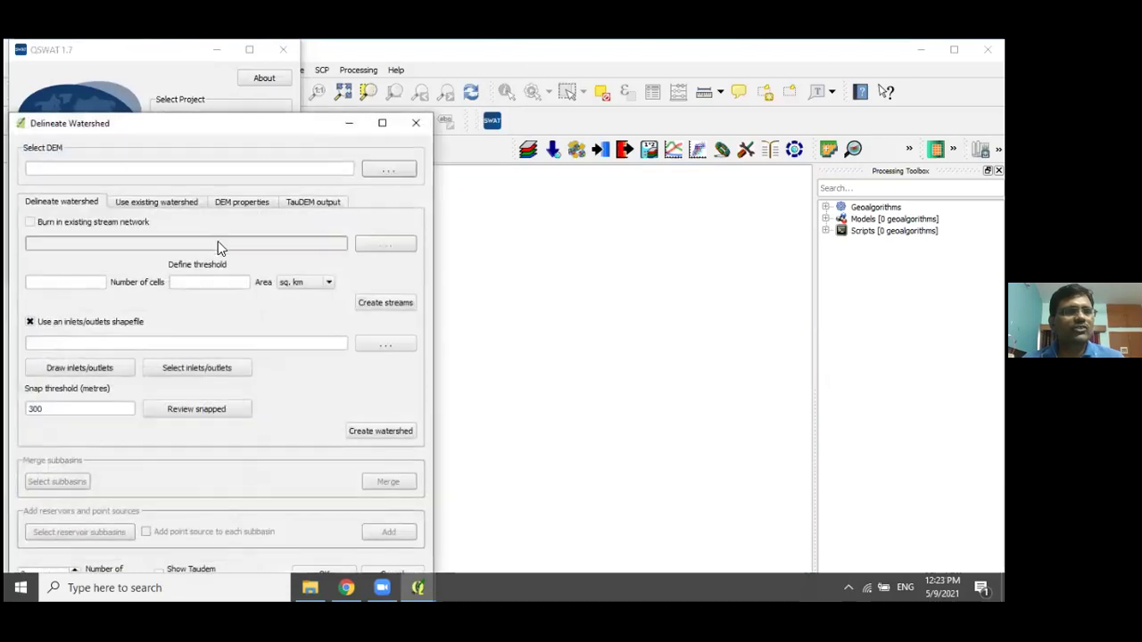
{"action": "left_click", "coordinate": [382, 170]}
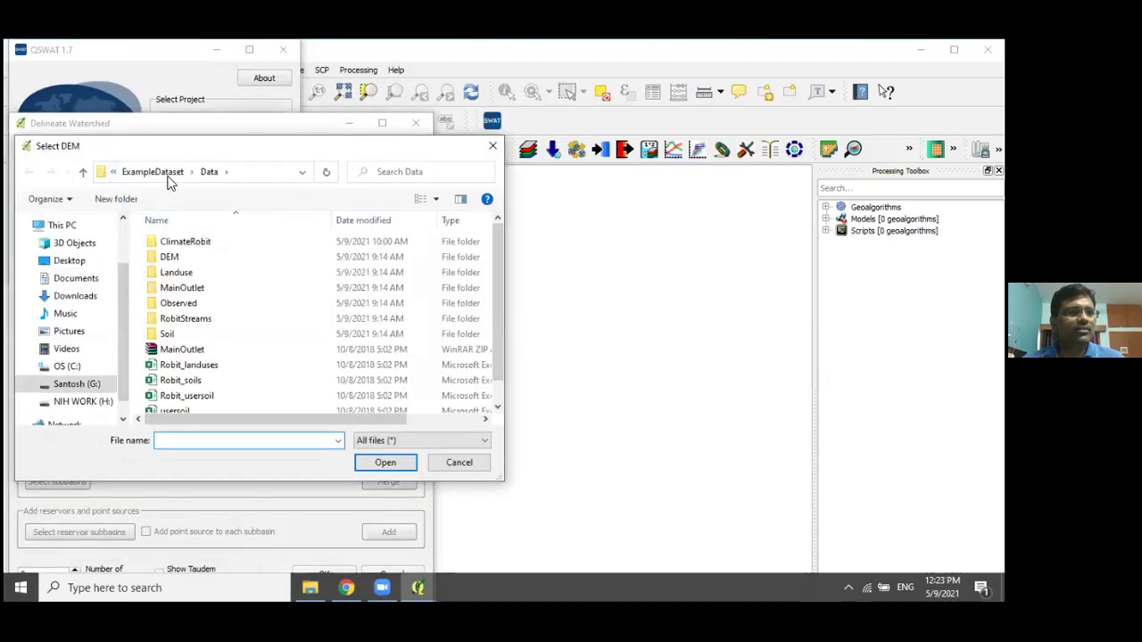
Load srtm_30m's hdr.adf as the DEM and create streams with a 0.7 sq. km threshold.
{"action": "double_click", "coordinate": [179, 258]}
{"action": "double_click", "coordinate": [178, 243]}
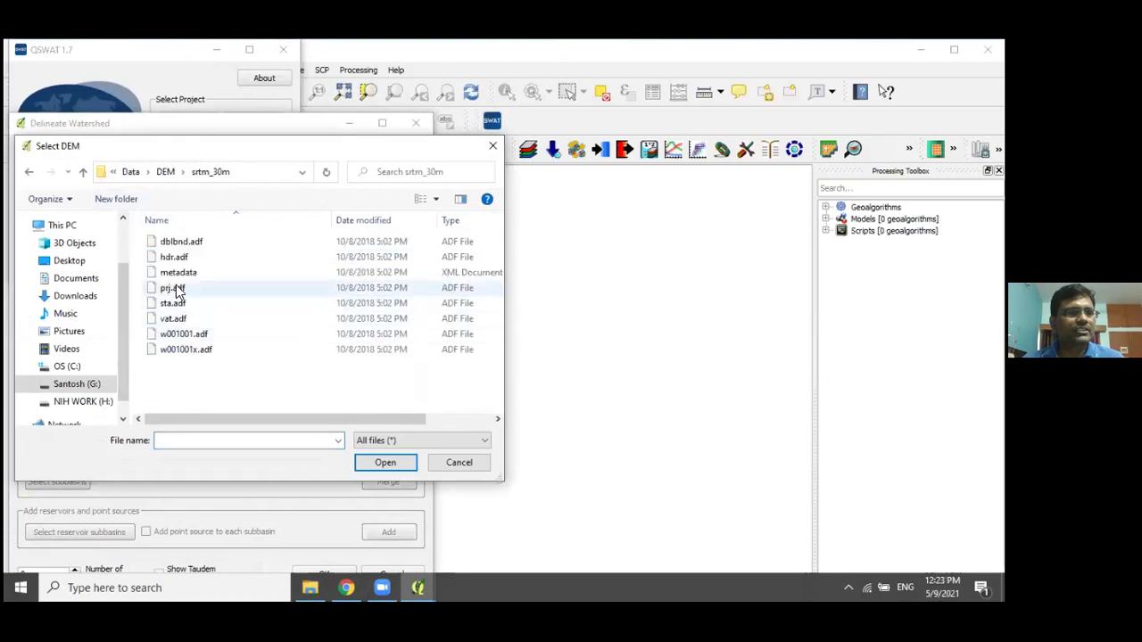
{"action": "left_click", "coordinate": [174, 258]}
{"action": "left_click", "coordinate": [382, 462]}
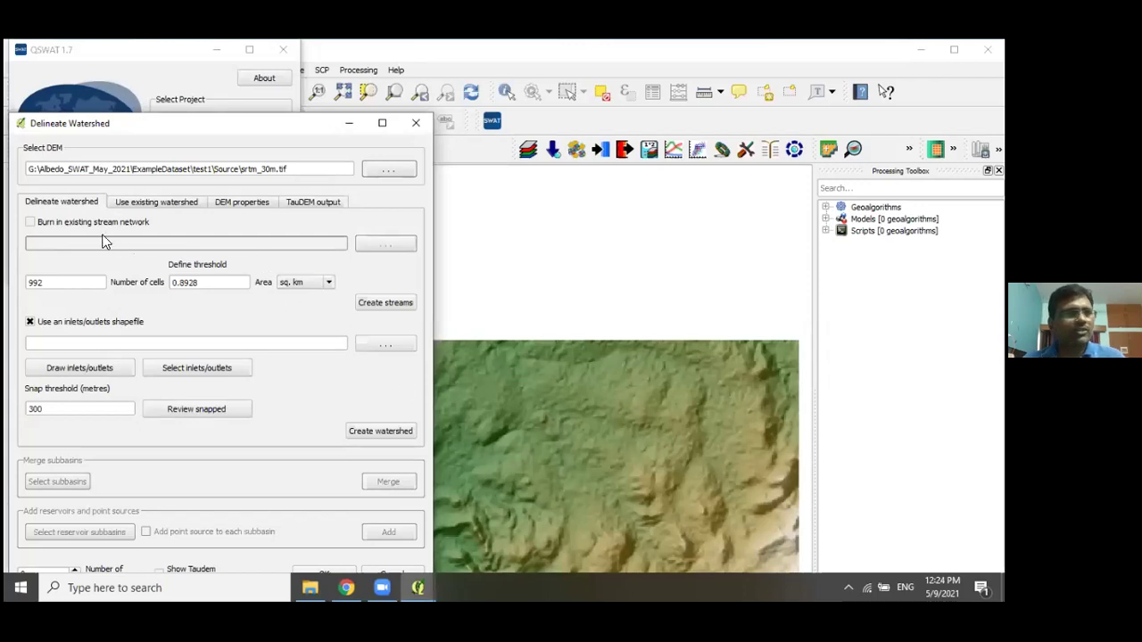
{"action": "left_click_drag", "start_coordinate": [217, 286], "coordinate": [171, 285]}
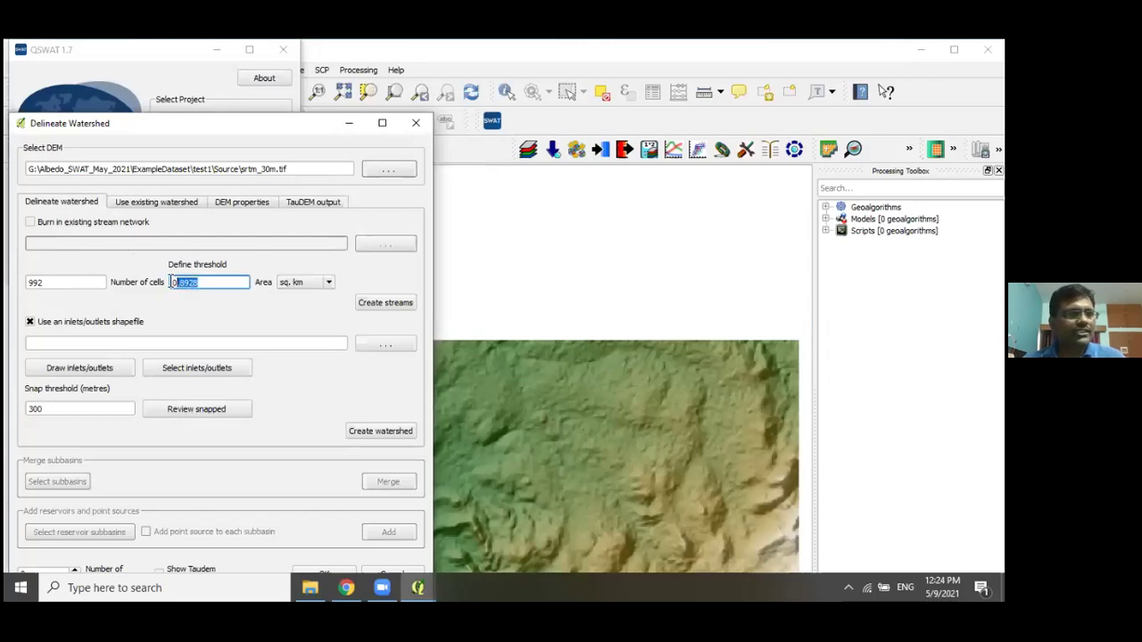
{"action": "type", "text": "0.7"}
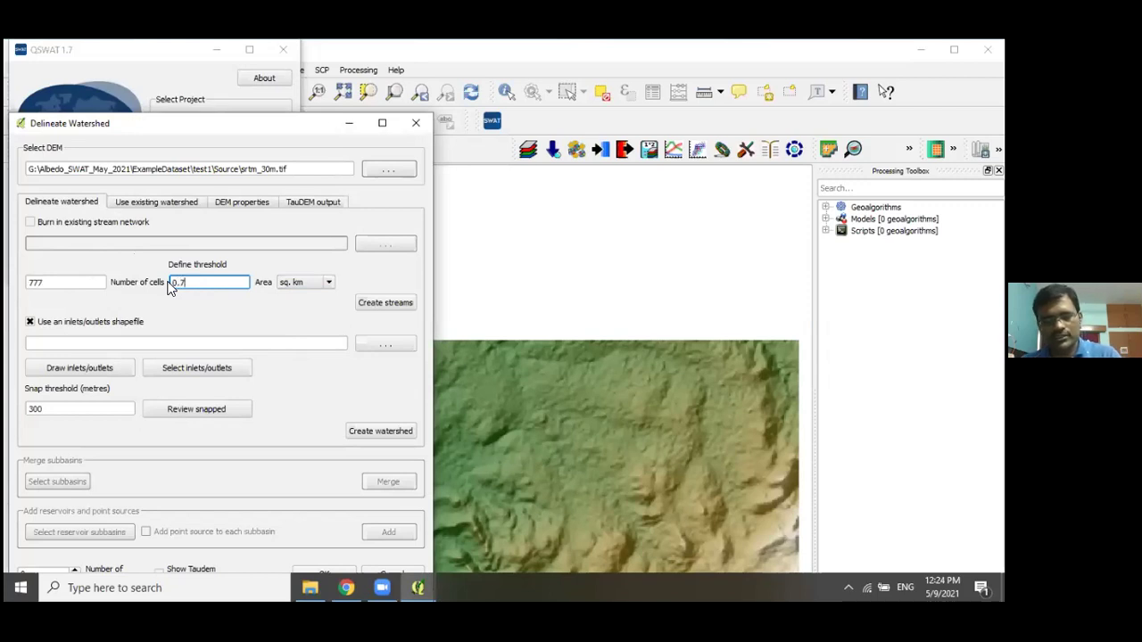
{"action": "left_click", "coordinate": [412, 303]}
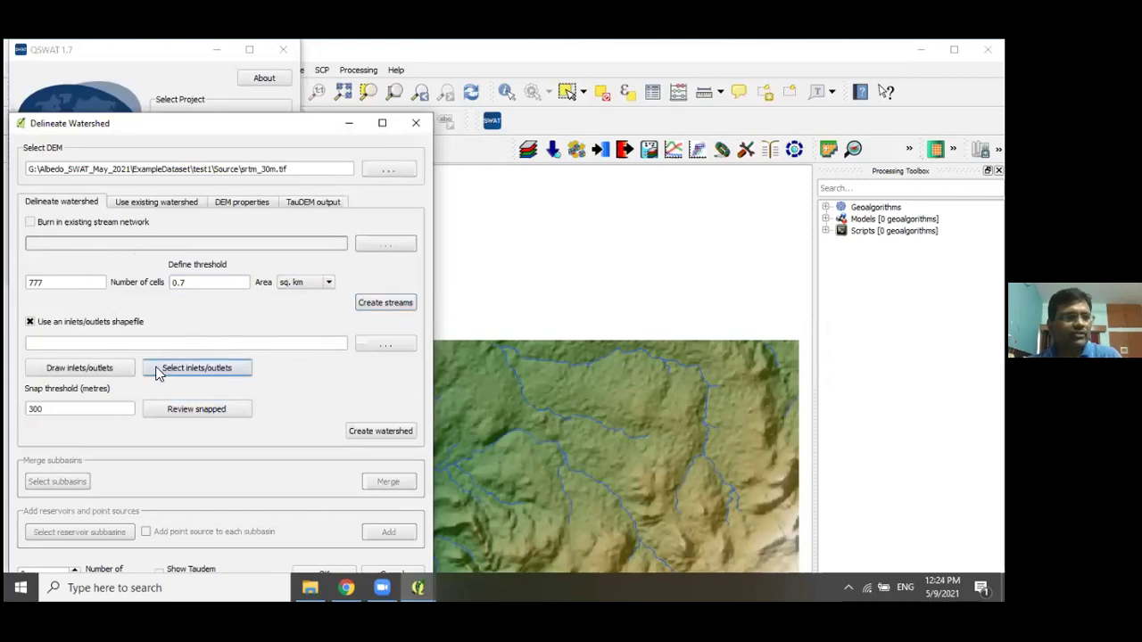
Use MainOutlet.dbf as the outlets file, set snap threshold to 1000, and create the watershed.
{"action": "left_click", "coordinate": [373, 348]}
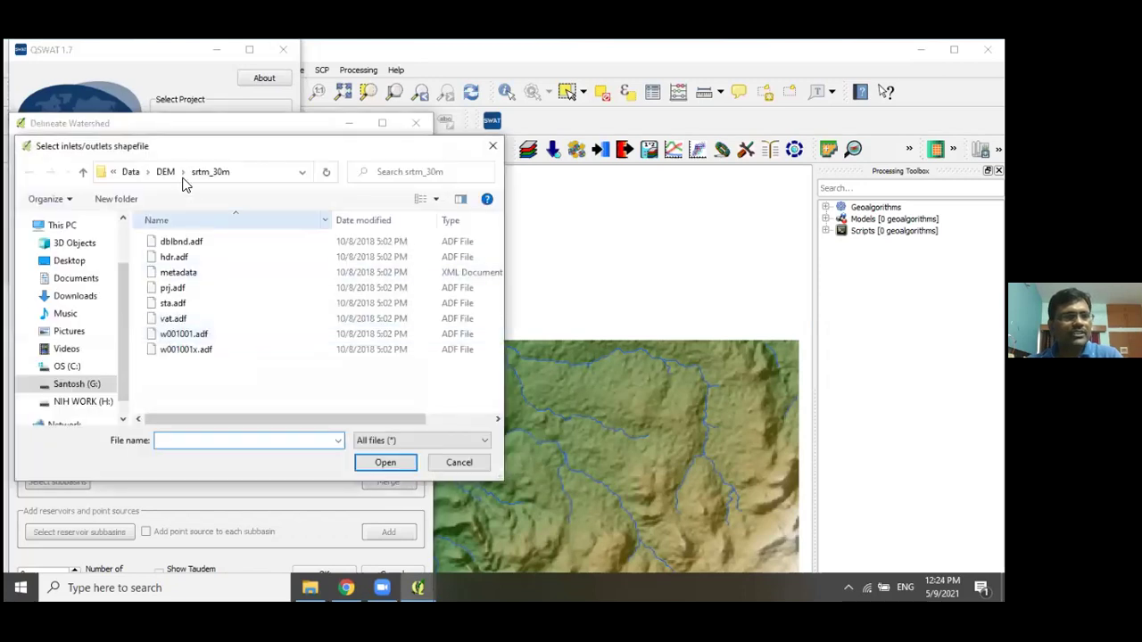
{"action": "left_click", "coordinate": [166, 171]}
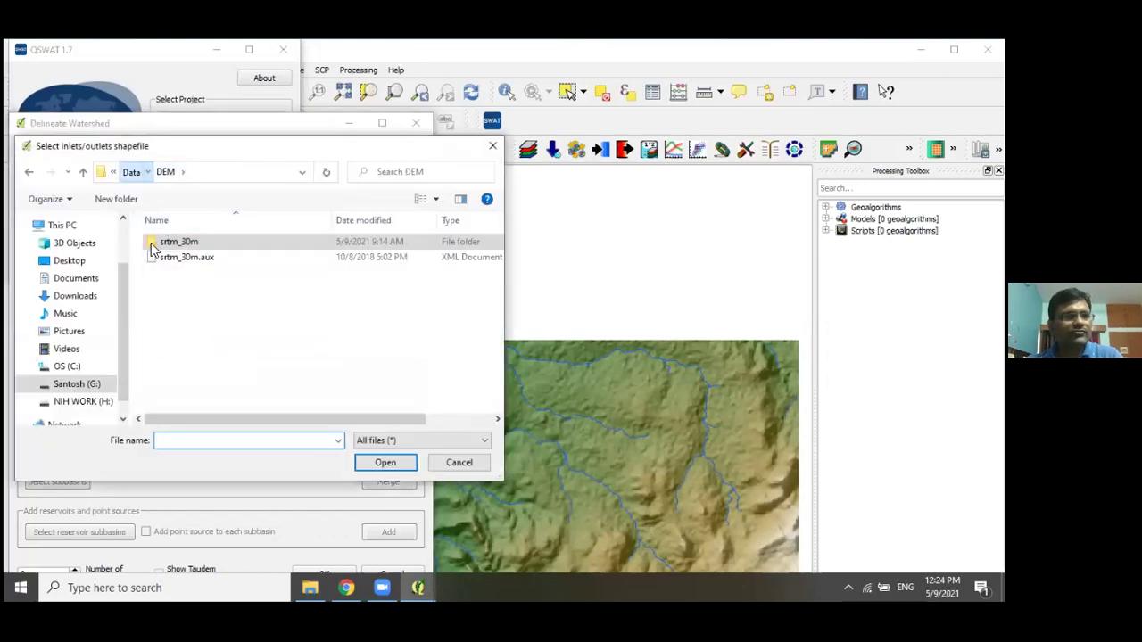
{"action": "left_click", "coordinate": [130, 172]}
{"action": "double_click", "coordinate": [182, 288]}
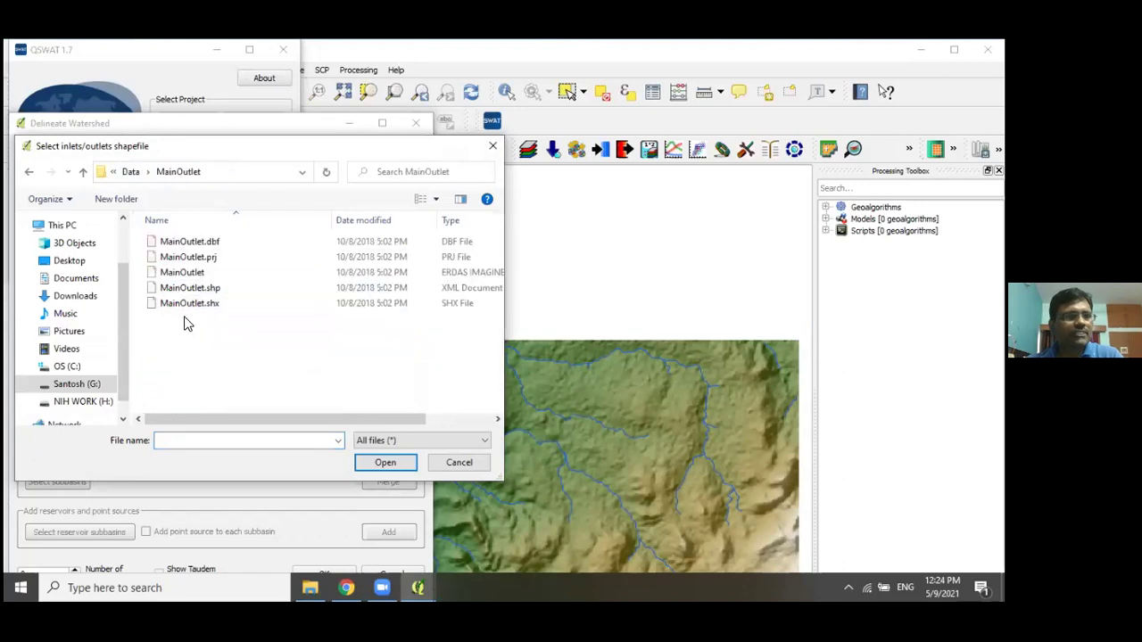
{"action": "left_click", "coordinate": [198, 242]}
{"action": "left_click", "coordinate": [377, 463]}
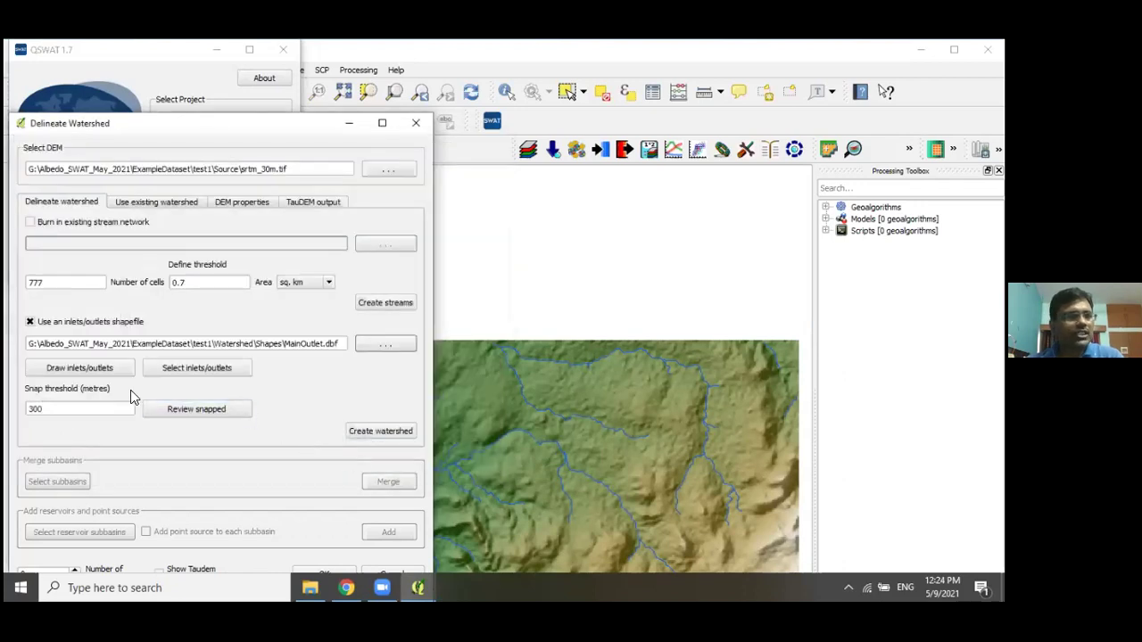
{"action": "left_click_drag", "start_coordinate": [117, 408], "coordinate": [28, 410]}
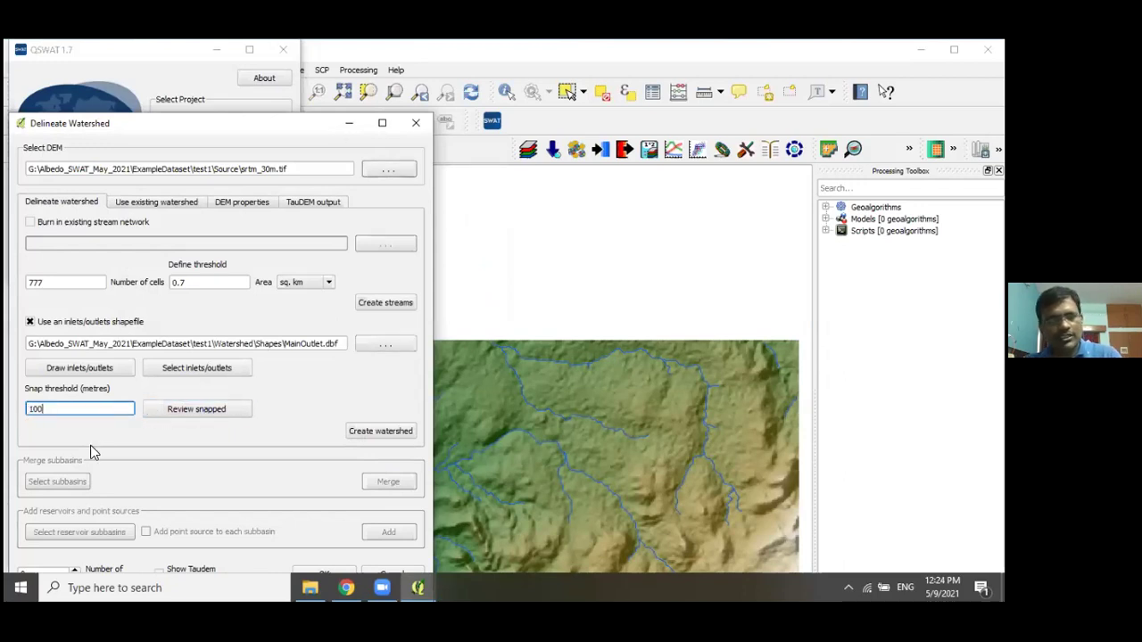
{"action": "type", "text": "0"}
{"action": "left_click", "coordinate": [365, 432]}
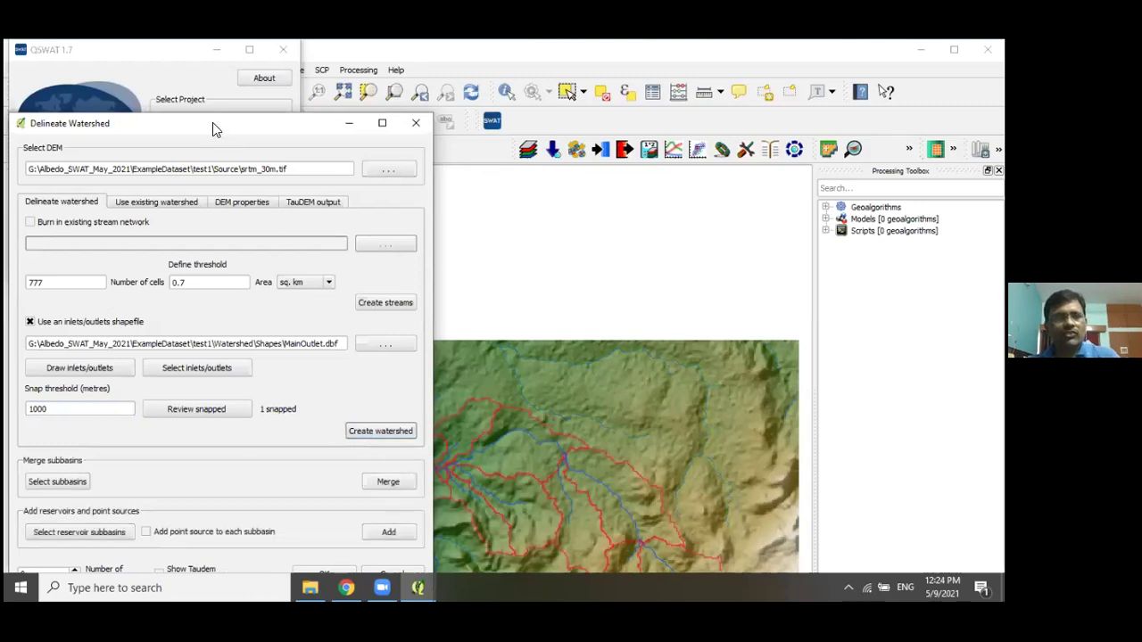
{"action": "left_click_drag", "start_coordinate": [203, 121], "coordinate": [271, 268]}
Centre the watershed on the map and arrange the delineation window beside it.
{"action": "left_click", "coordinate": [174, 50]}
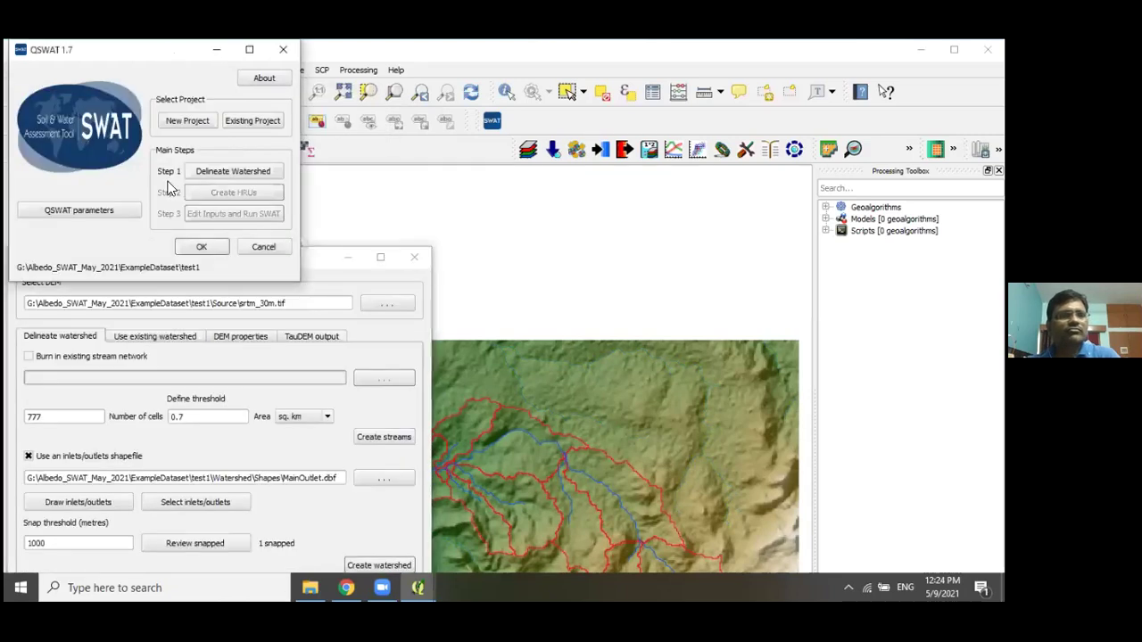
{"action": "left_click", "coordinate": [581, 473]}
{"action": "left_click_drag", "start_coordinate": [581, 472], "coordinate": [610, 275]}
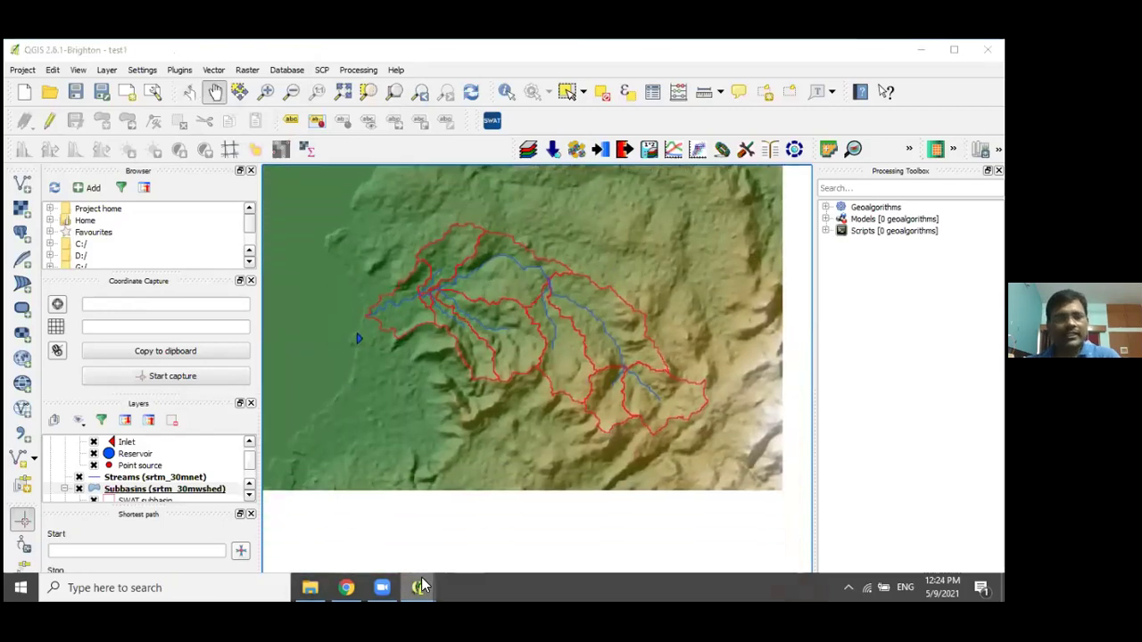
{"action": "mouse_move", "coordinate": [418, 588]}
{"action": "left_click", "coordinate": [528, 518]}
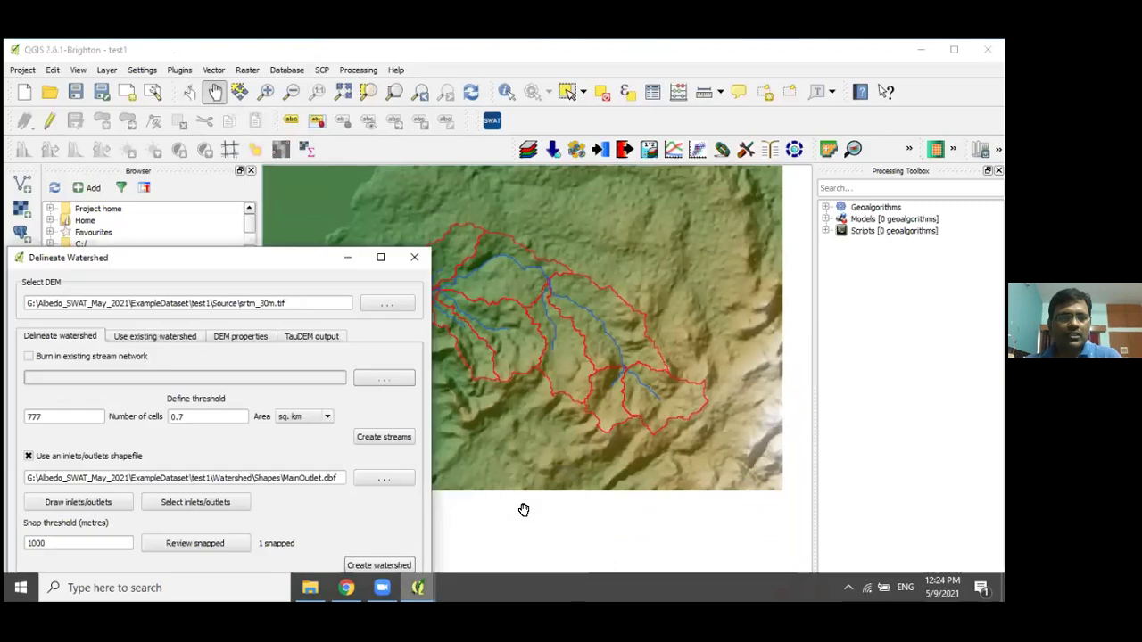
{"action": "left_click_drag", "start_coordinate": [174, 266], "coordinate": [200, 100]}
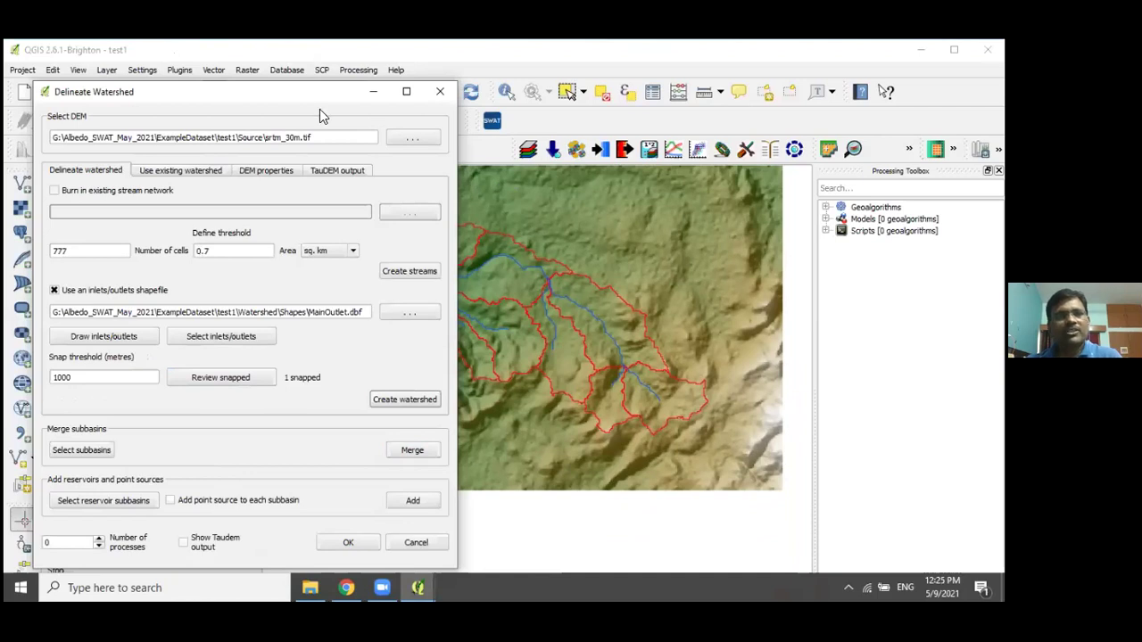
{"action": "mouse_move", "coordinate": [258, 91]}
{"action": "left_mouse_down"}
{"action": "mouse_move", "coordinate": [183, 275]}
{"action": "mouse_move", "coordinate": [252, 105]}
{"action": "left_mouse_up"}
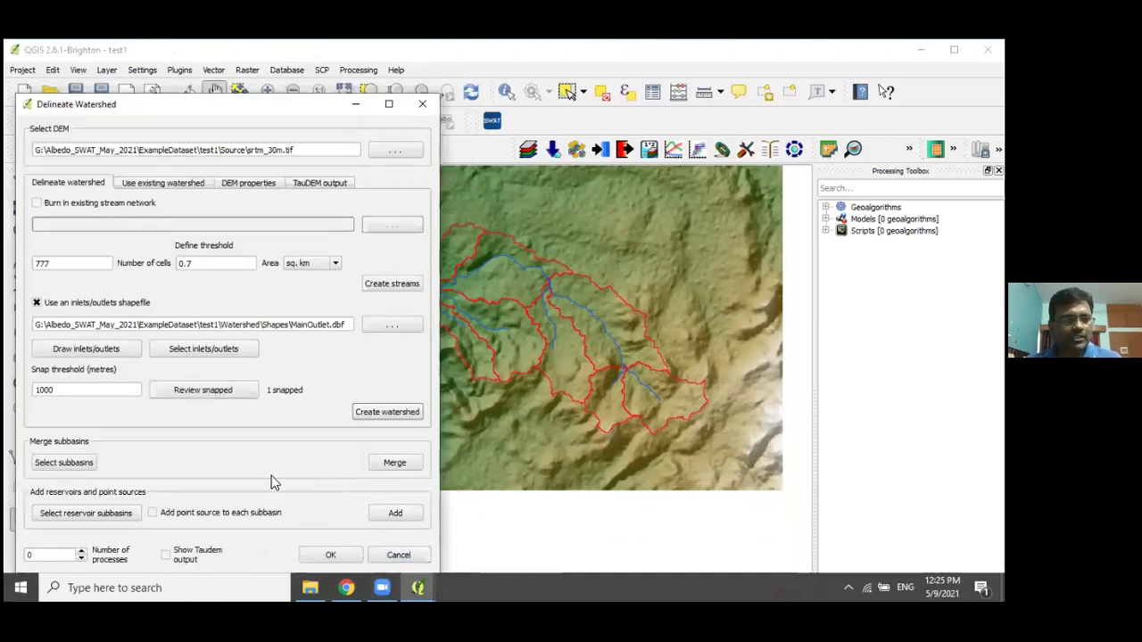
Try merging two small subbasins near the outlet, dismissing the cannot-merge warning.
{"action": "left_click", "coordinate": [93, 469]}
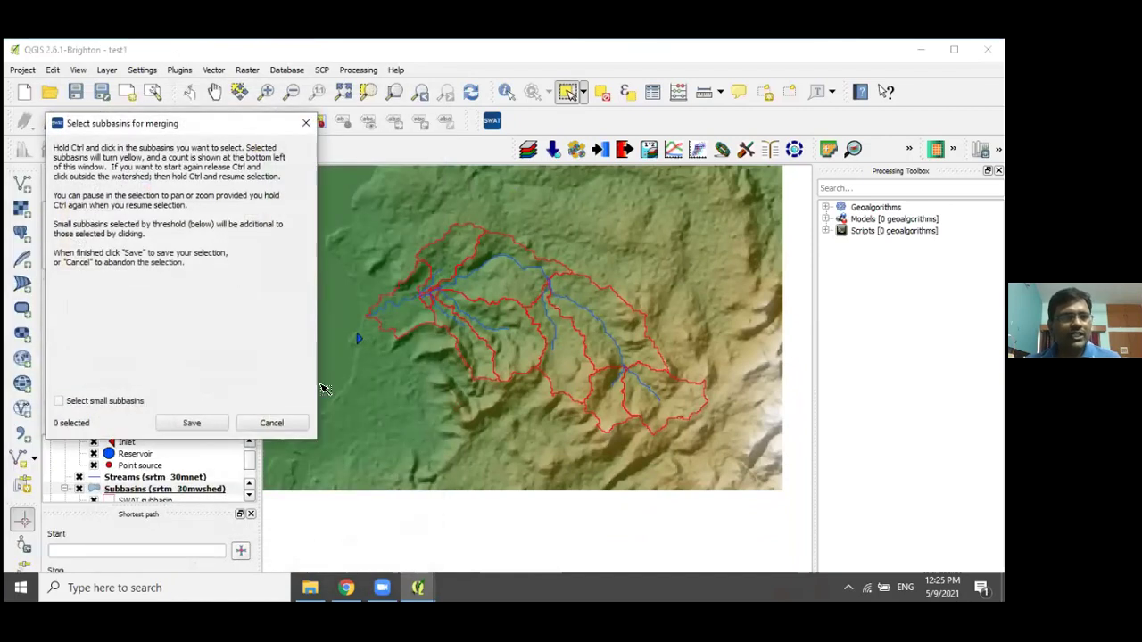
{"action": "left_click", "coordinate": [444, 249], "text": "ctrl"}
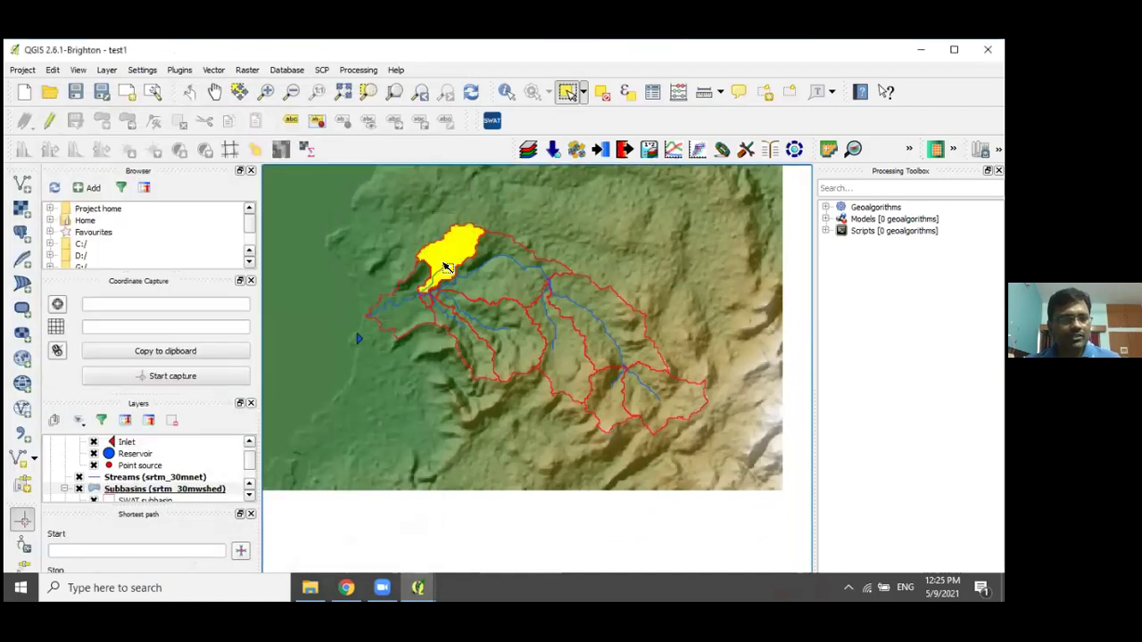
{"action": "left_click", "coordinate": [408, 324], "text": "ctrl"}
{"action": "mouse_move", "coordinate": [418, 588]}
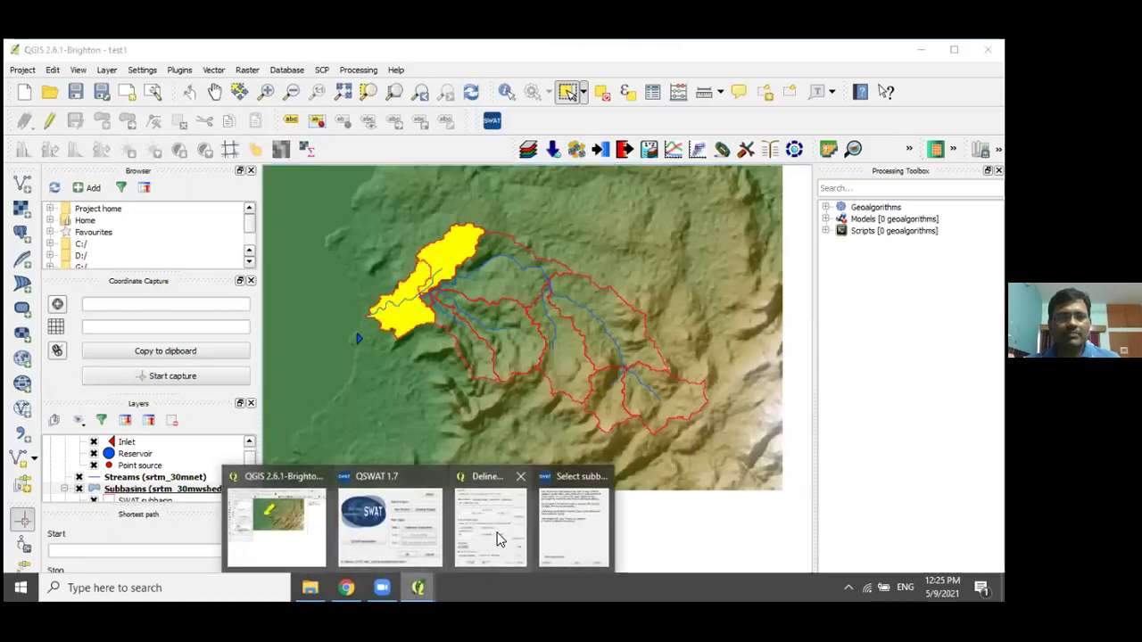
{"action": "left_click", "coordinate": [582, 523]}
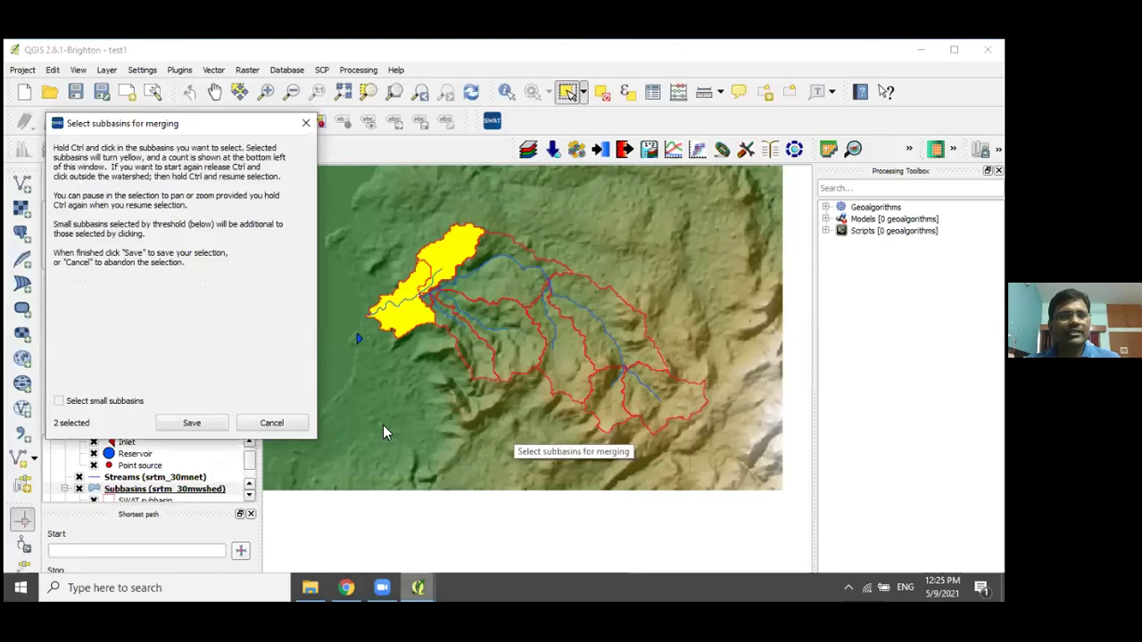
{"action": "left_click", "coordinate": [188, 423]}
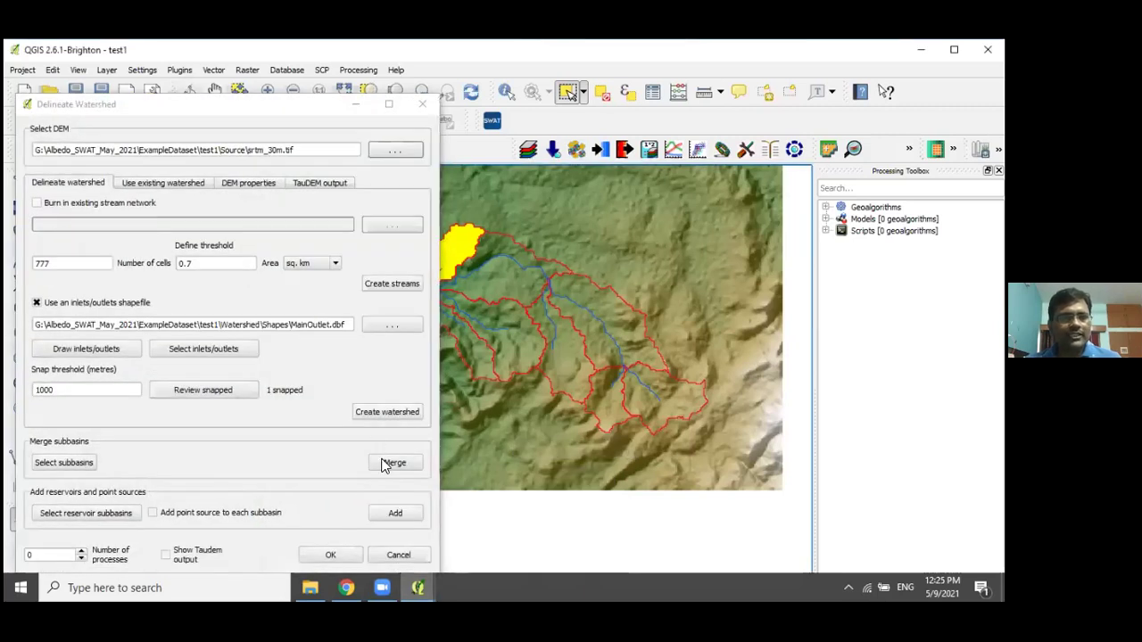
{"action": "left_click", "coordinate": [390, 463]}
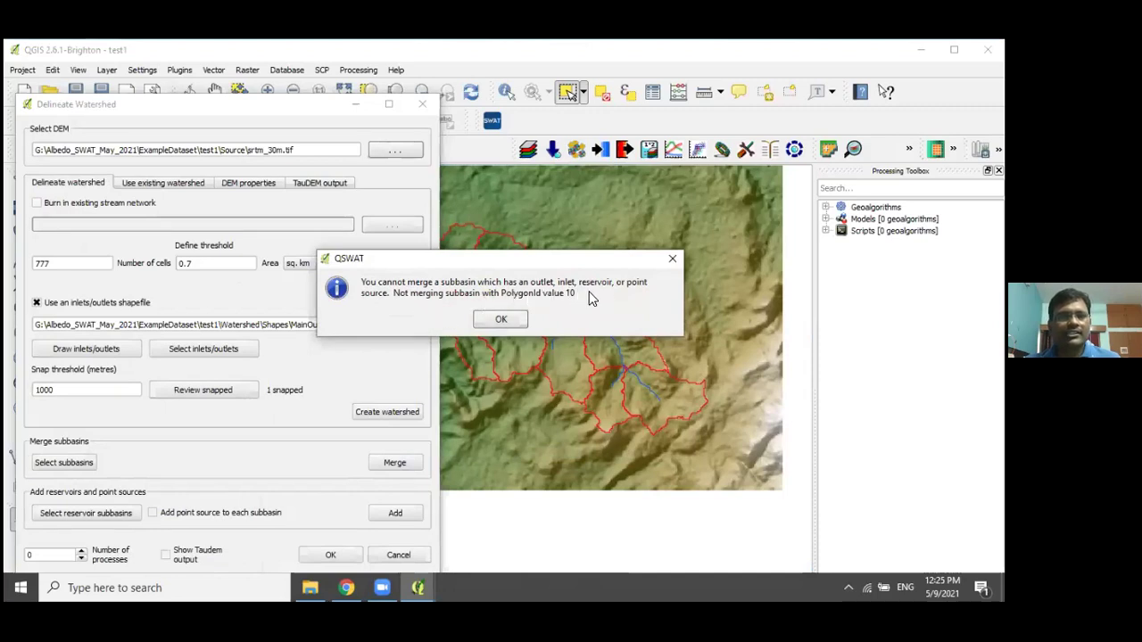
{"action": "left_click", "coordinate": [489, 328]}
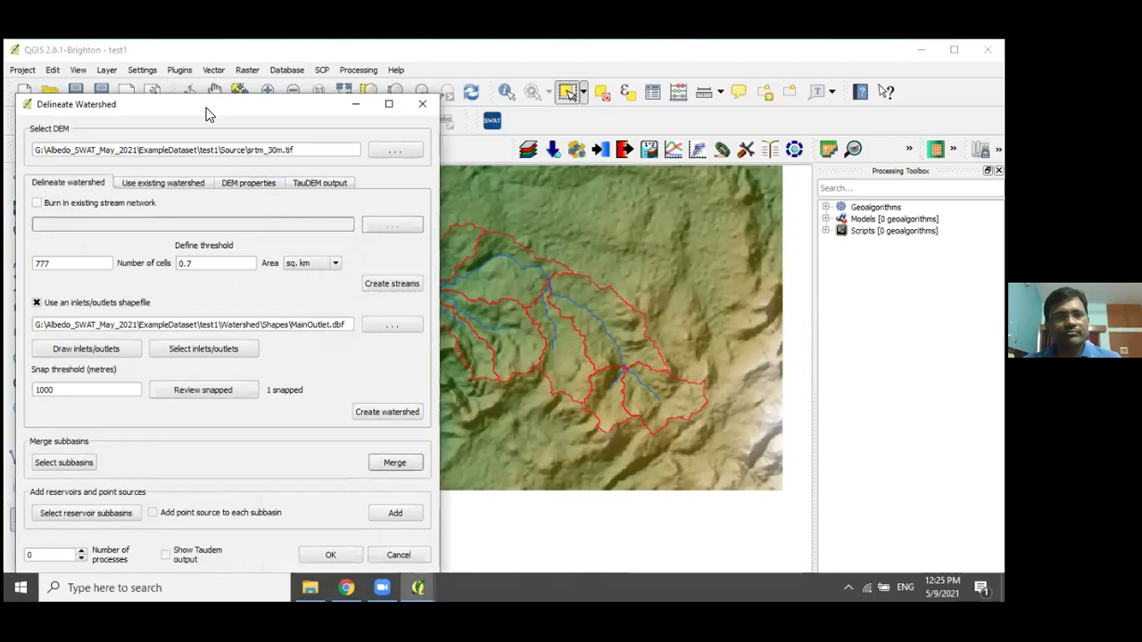
Finalize delineation with OK, numbering subbasins and writing the reach table.
{"action": "left_click_drag", "start_coordinate": [207, 114], "coordinate": [265, 112]}
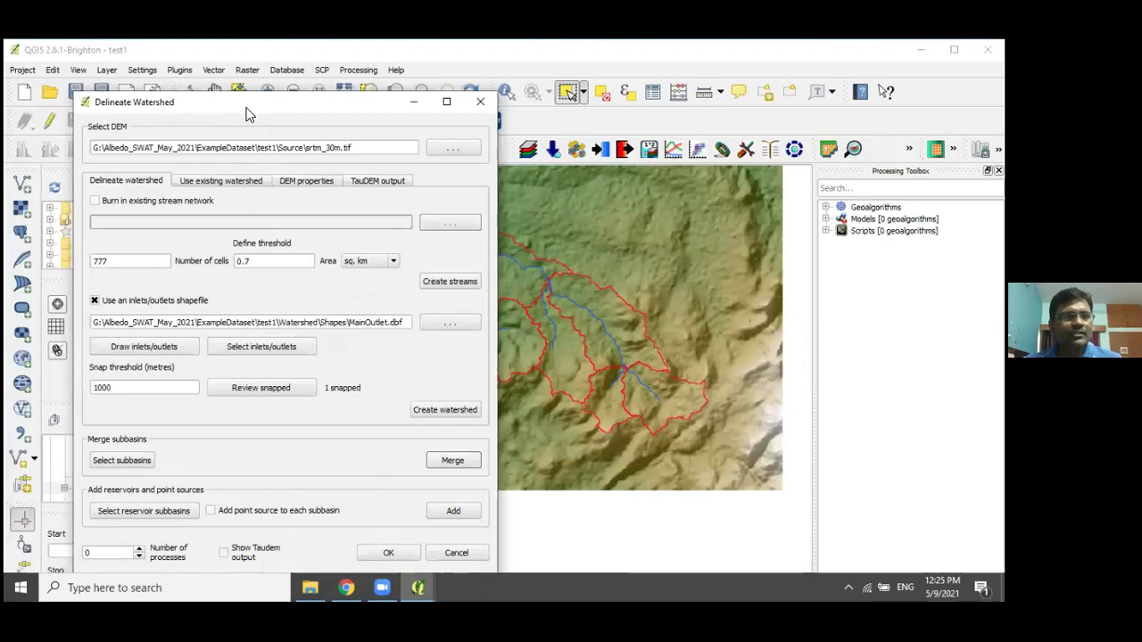
{"action": "left_click_drag", "start_coordinate": [248, 114], "coordinate": [252, 66]}
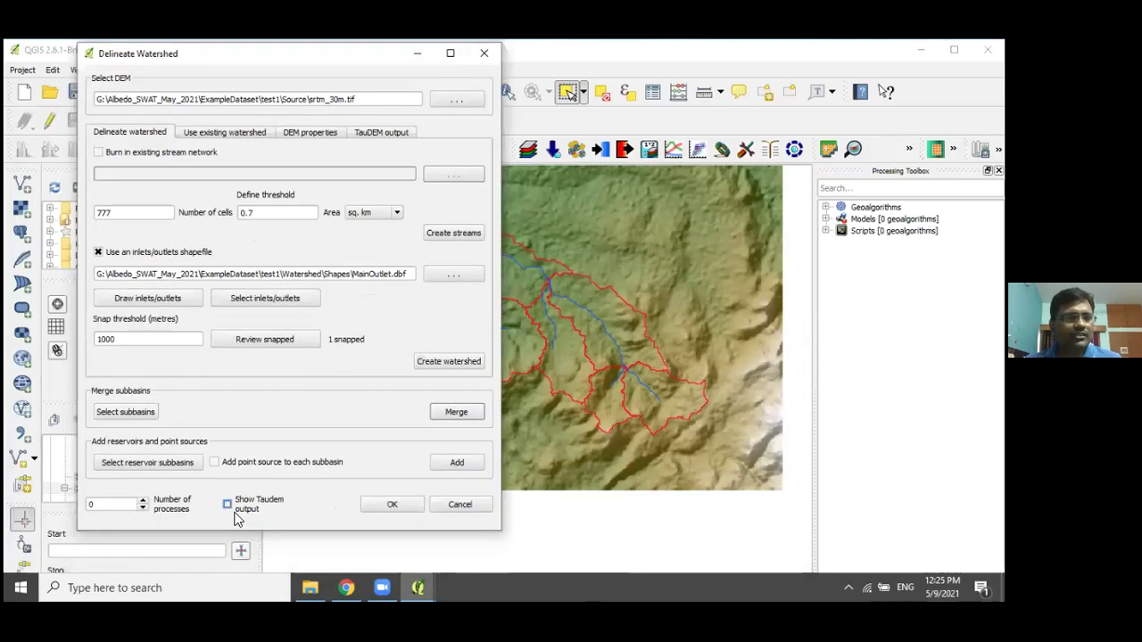
{"action": "left_click", "coordinate": [392, 505]}
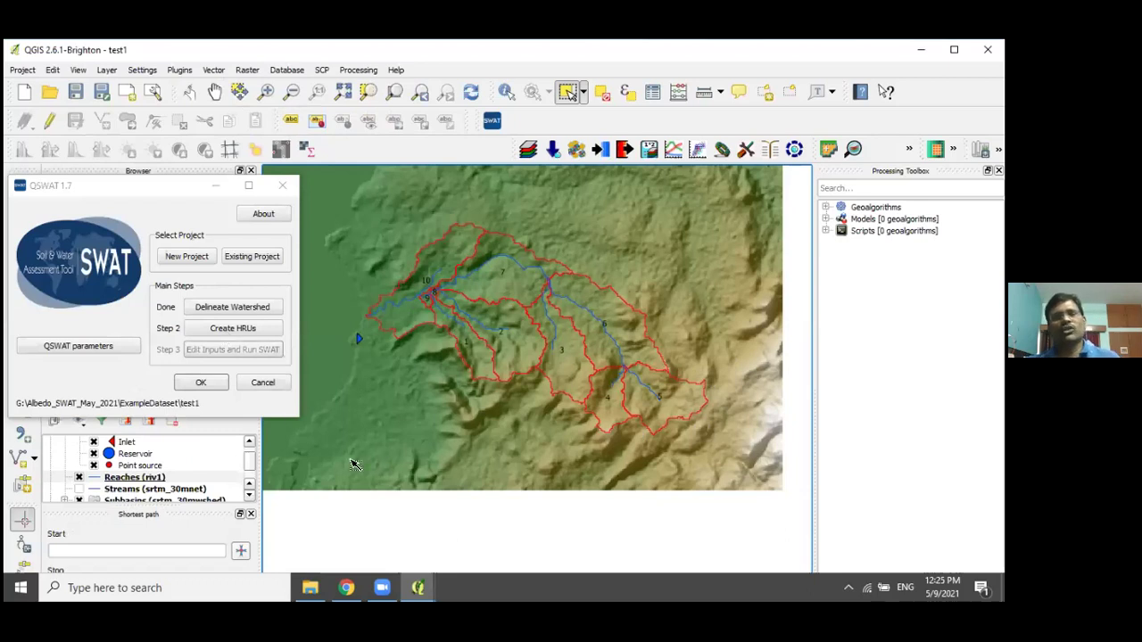
Open ExampleDataset\test1 and launch QSWATRef2012.mdb in Microsoft Access.
{"action": "left_click", "coordinate": [310, 588]}
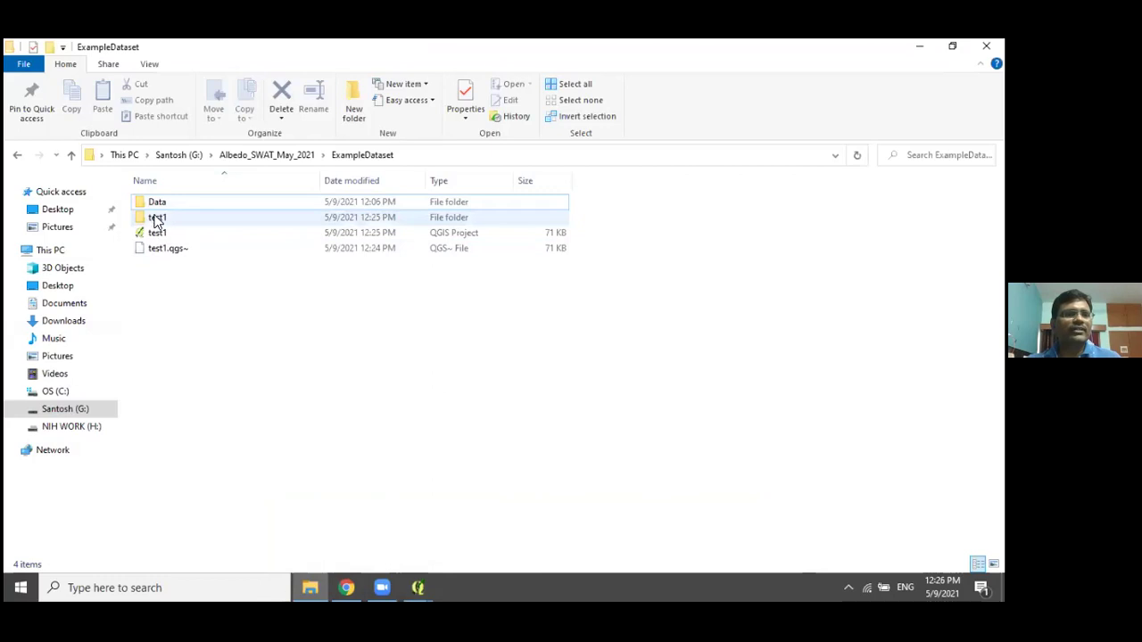
{"action": "left_click", "coordinate": [157, 218]}
{"action": "double_click", "coordinate": [157, 218]}
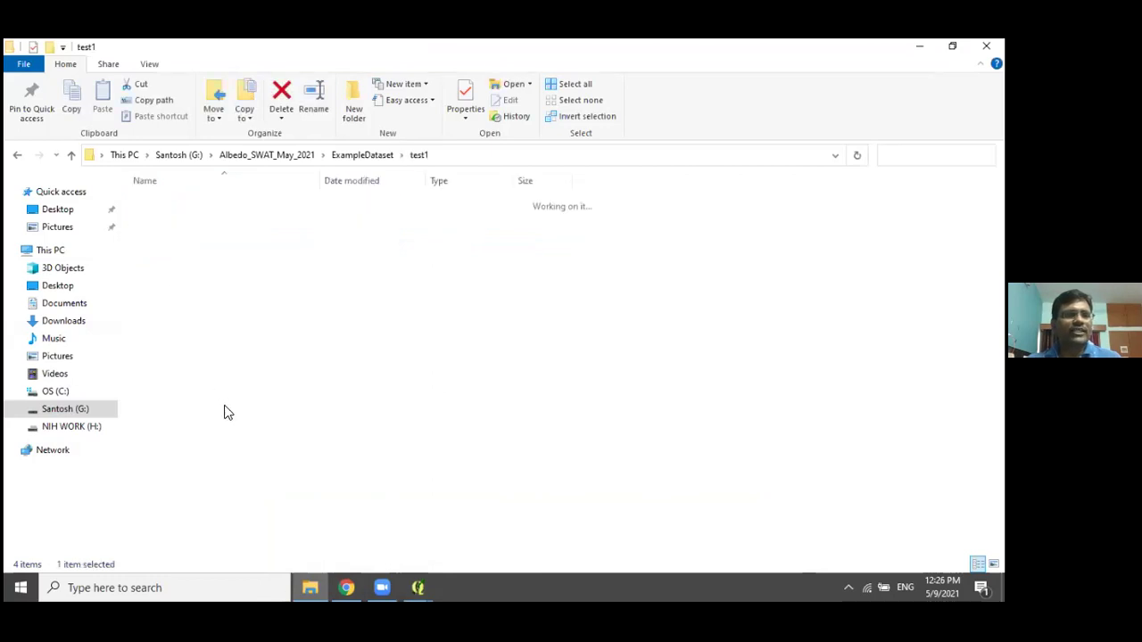
{"action": "double_click", "coordinate": [171, 251]}
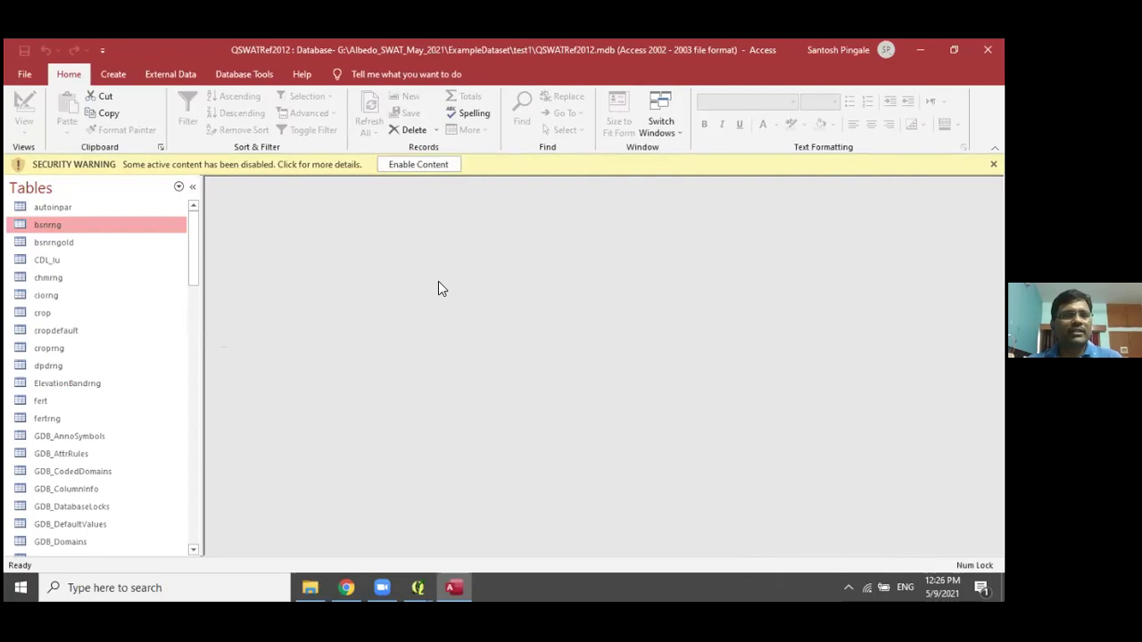
Enable the test1 database's content and scroll the Tables pane down to the usersoil table.
{"action": "left_click", "coordinate": [427, 166]}
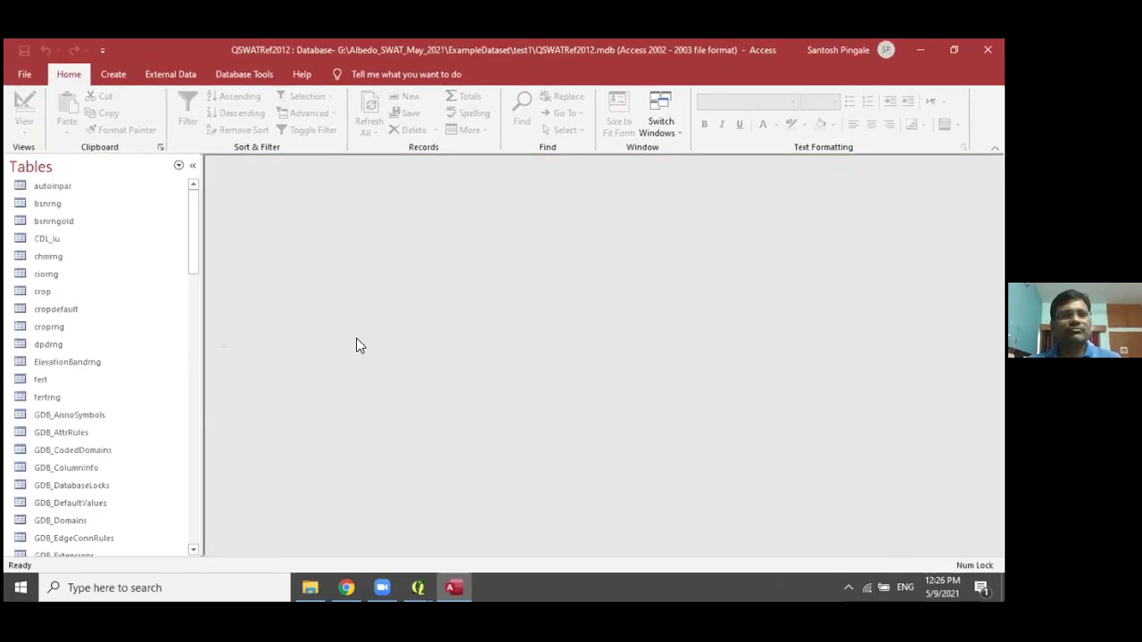
{"action": "left_click", "coordinate": [36, 364]}
{"action": "scroll", "coordinate": [45, 397], "scroll_direction": "down", "scroll_amount": 11}
{"action": "scroll", "coordinate": [50, 399], "scroll_direction": "down", "scroll_amount": 12}
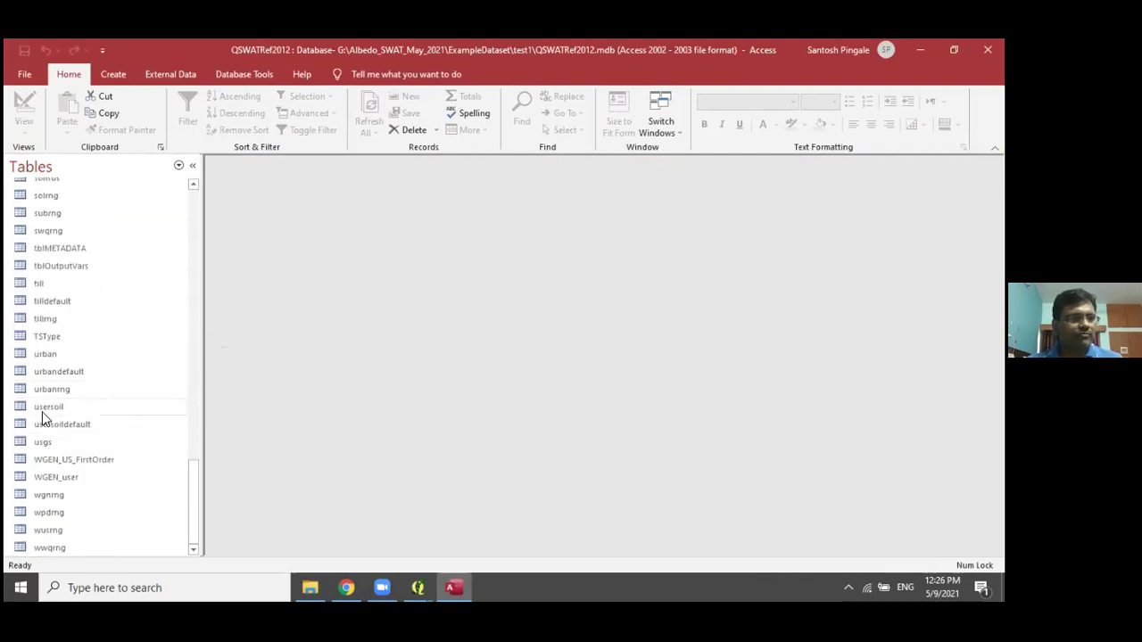
Rename the usersoil table to usersoil_old and open it as a datasheet.
{"action": "left_click", "coordinate": [42, 411]}
{"action": "right_click", "coordinate": [44, 409]}
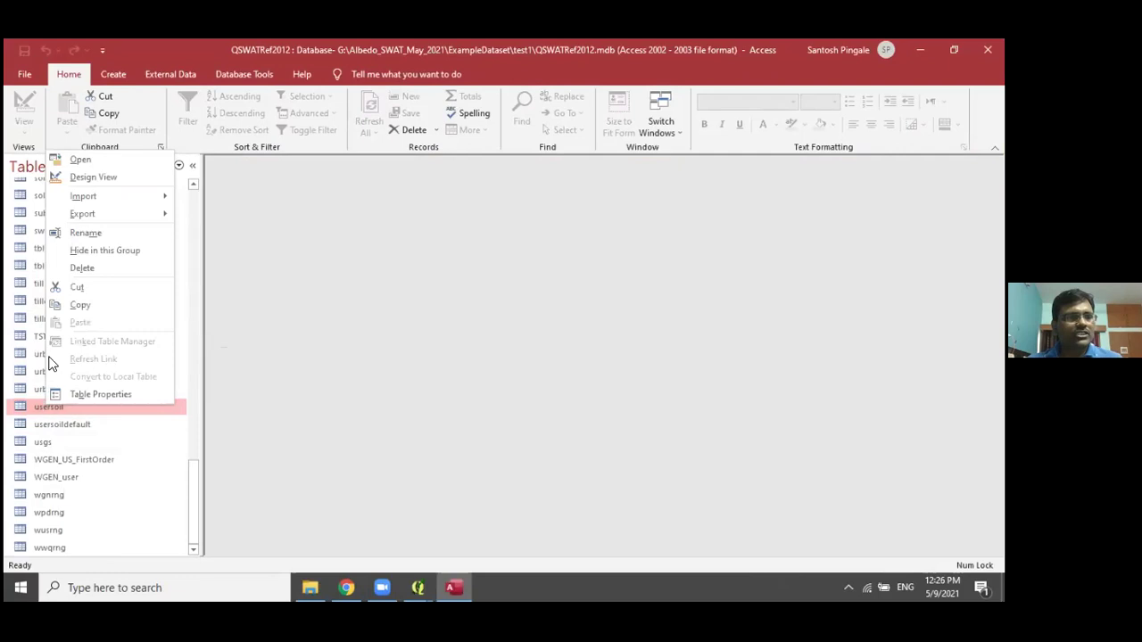
{"action": "left_click", "coordinate": [77, 234]}
{"action": "key", "text": "End"}
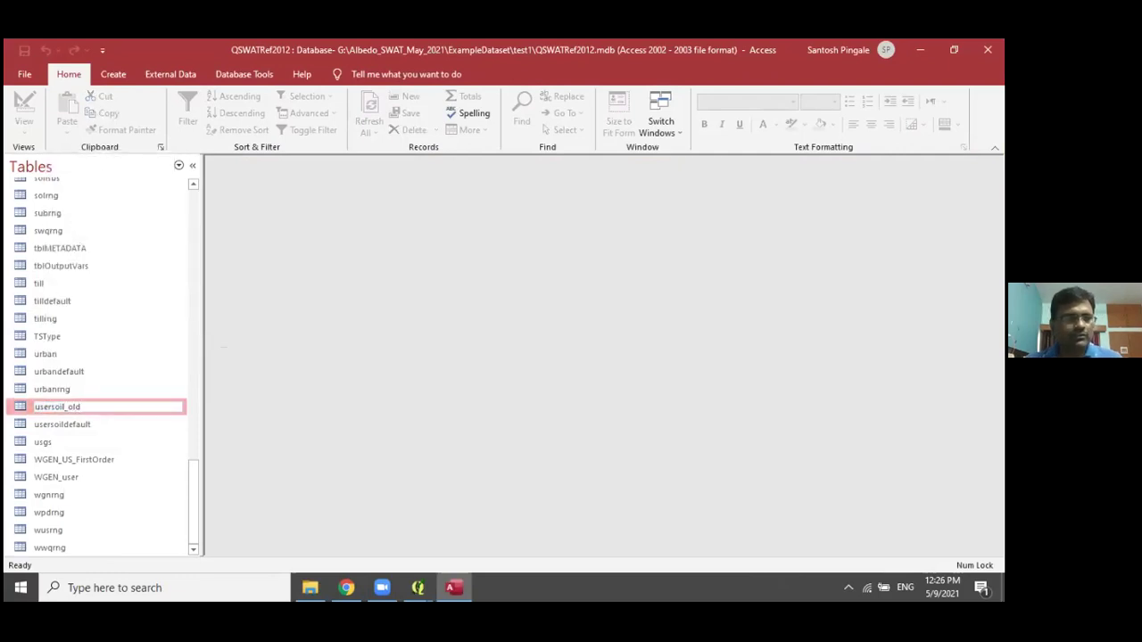
{"action": "key", "text": "Return"}
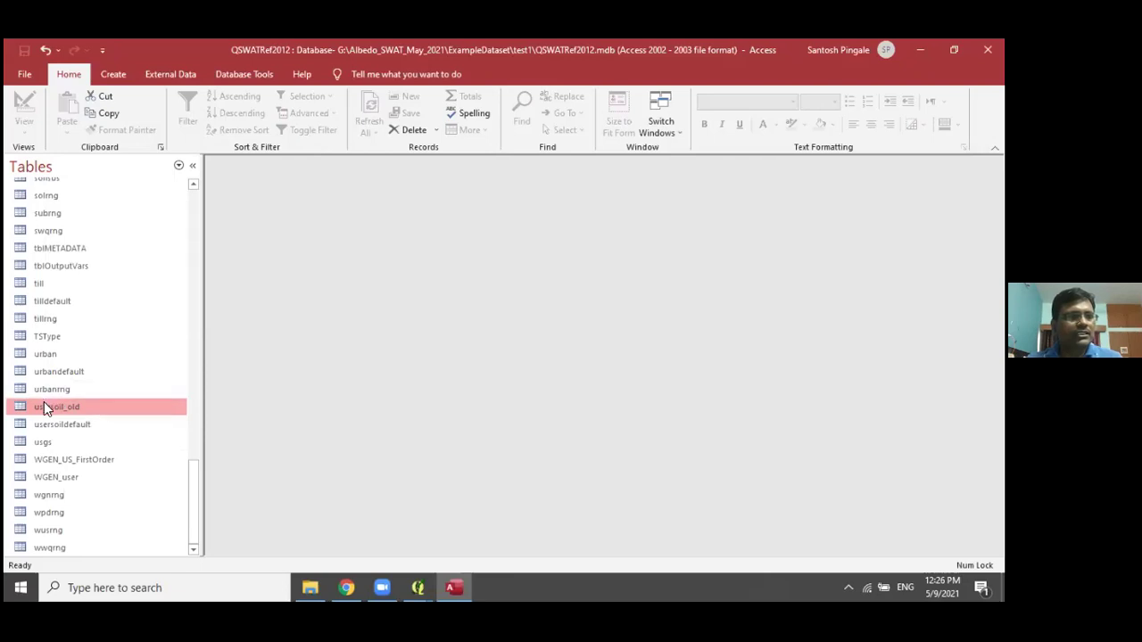
{"action": "key", "text": "Return"}
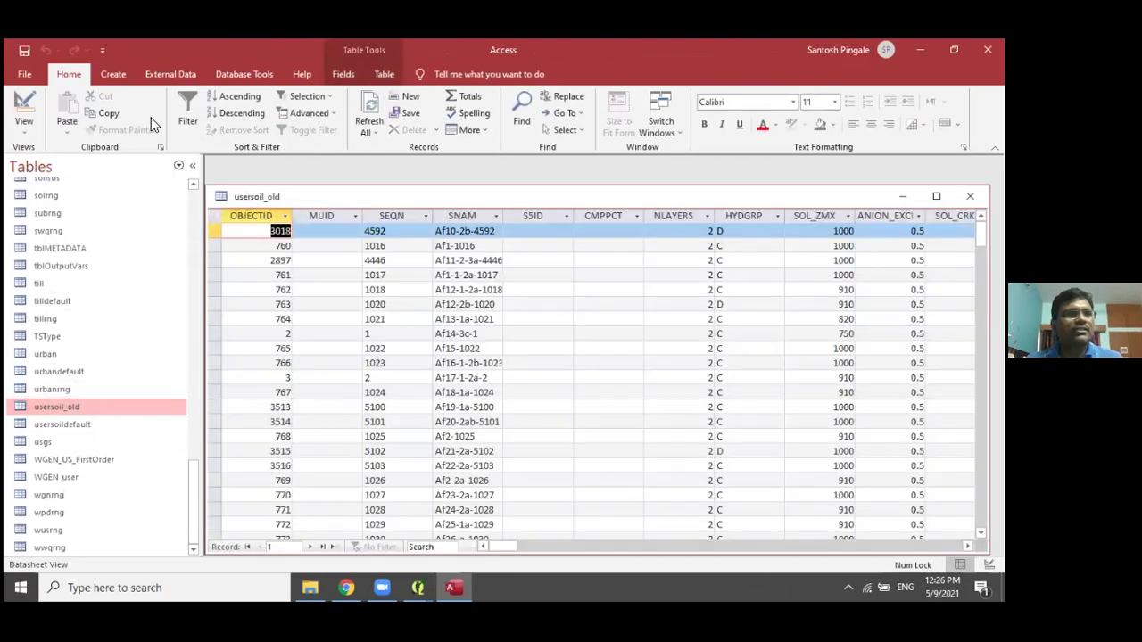
{"action": "left_click", "coordinate": [162, 72]}
Start an Excel import with G:\Albedo_SWAT_May_2021\ExampleDataset\Data\usersoil.xlsx as the source file.
{"action": "left_click", "coordinate": [32, 110]}
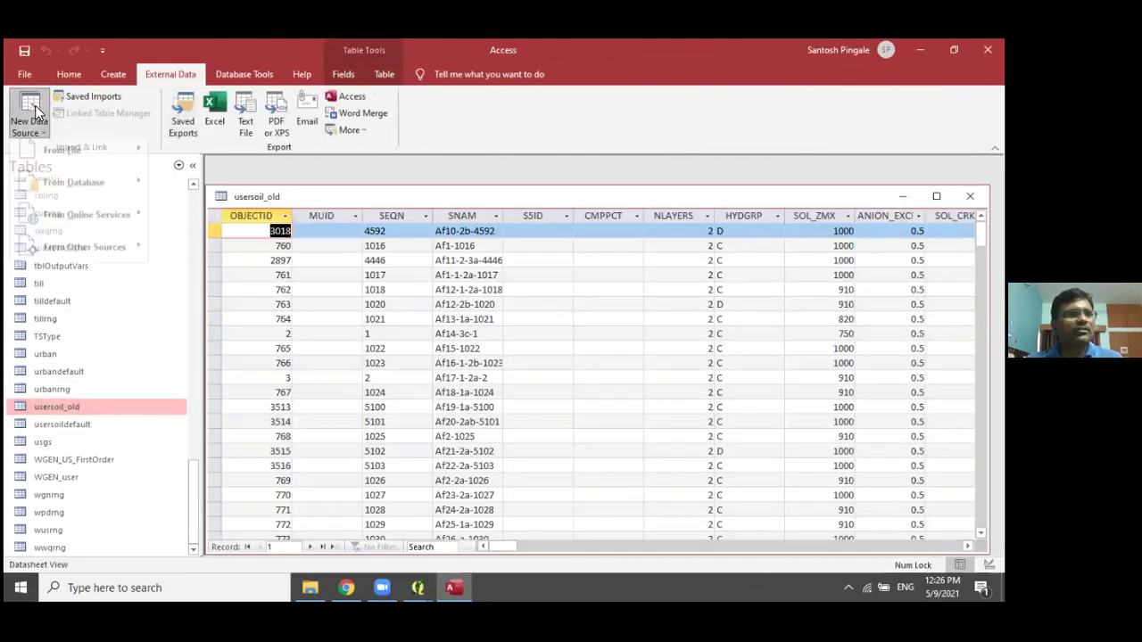
{"action": "mouse_move", "coordinate": [34, 157]}
{"action": "left_click", "coordinate": [184, 155]}
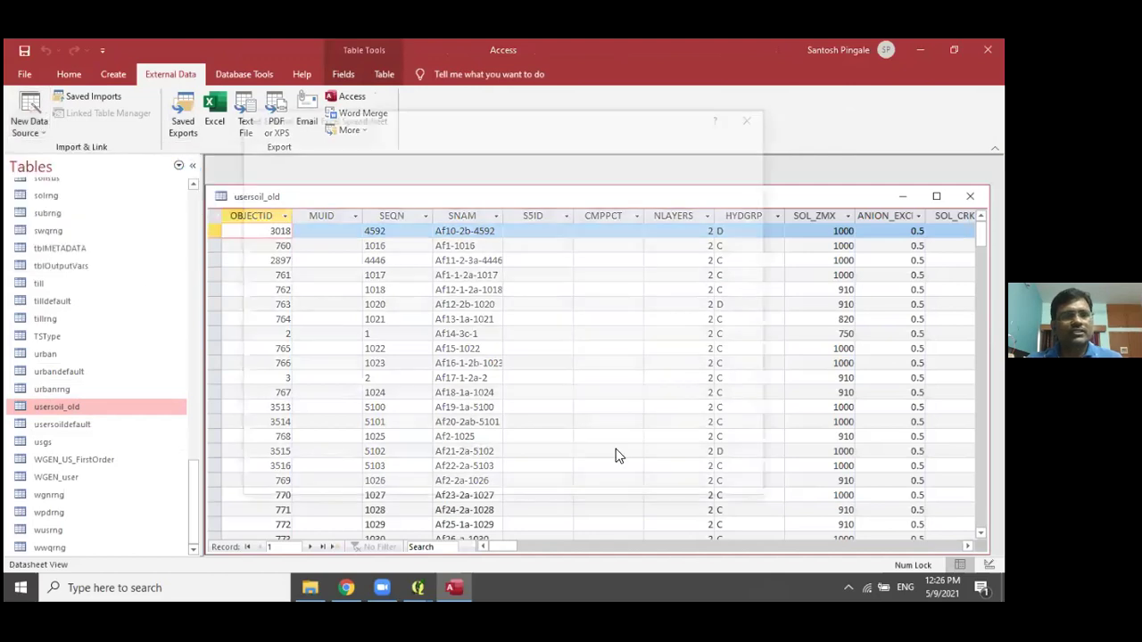
{"action": "left_click", "coordinate": [718, 212]}
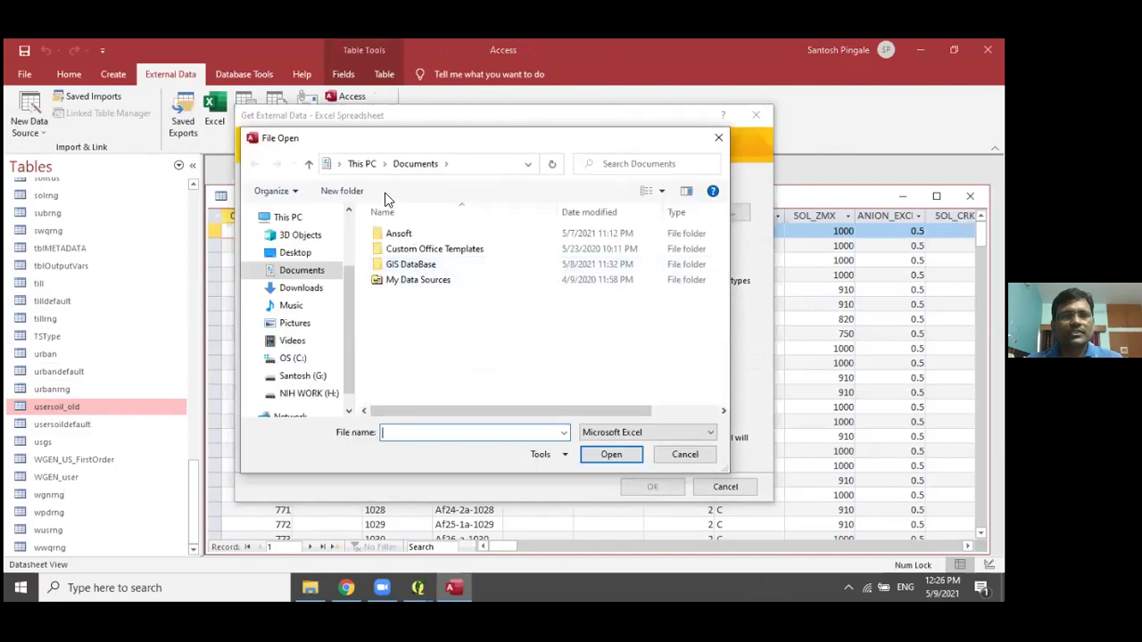
{"action": "left_click", "coordinate": [301, 379]}
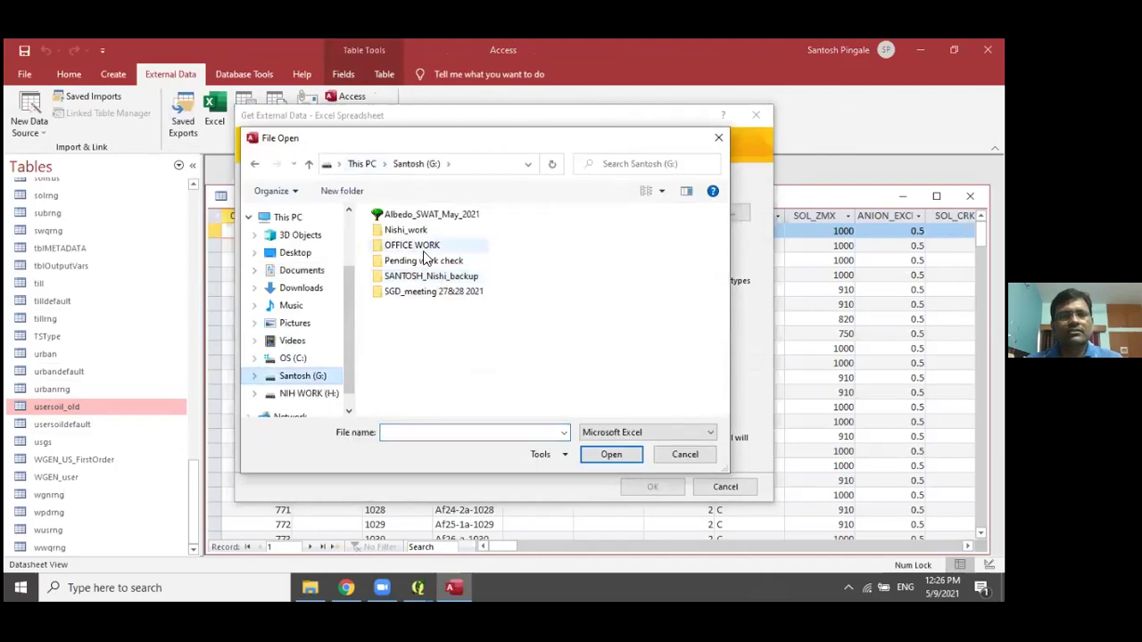
{"action": "double_click", "coordinate": [415, 219]}
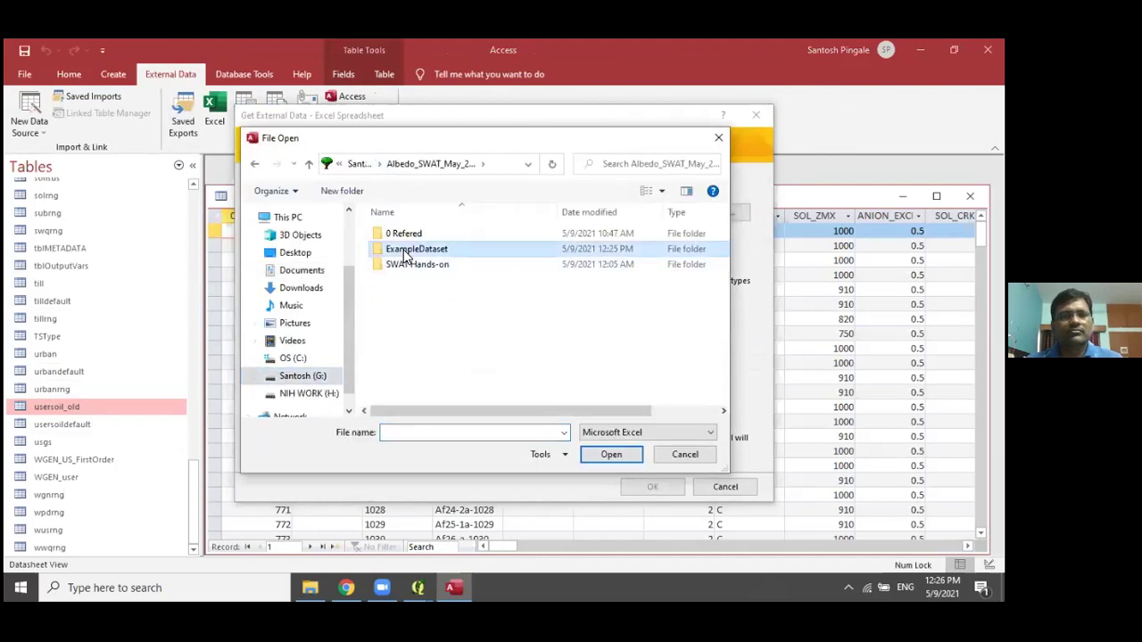
{"action": "double_click", "coordinate": [393, 249]}
{"action": "left_click", "coordinate": [392, 249]}
{"action": "double_click", "coordinate": [393, 235]}
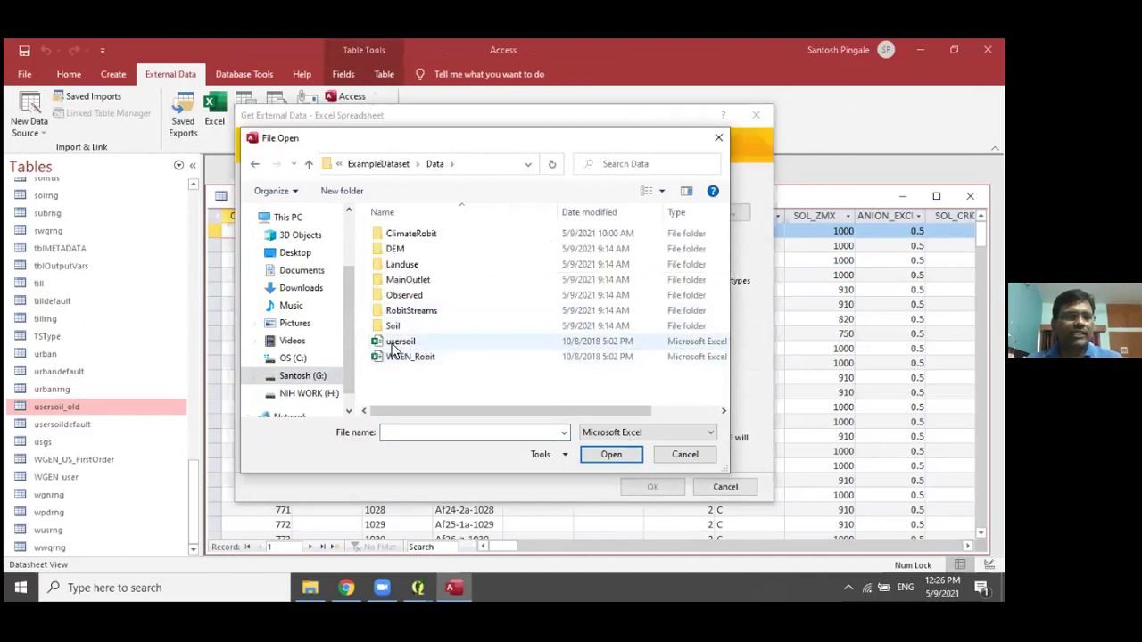
{"action": "left_click", "coordinate": [400, 341]}
{"action": "left_click", "coordinate": [611, 454]}
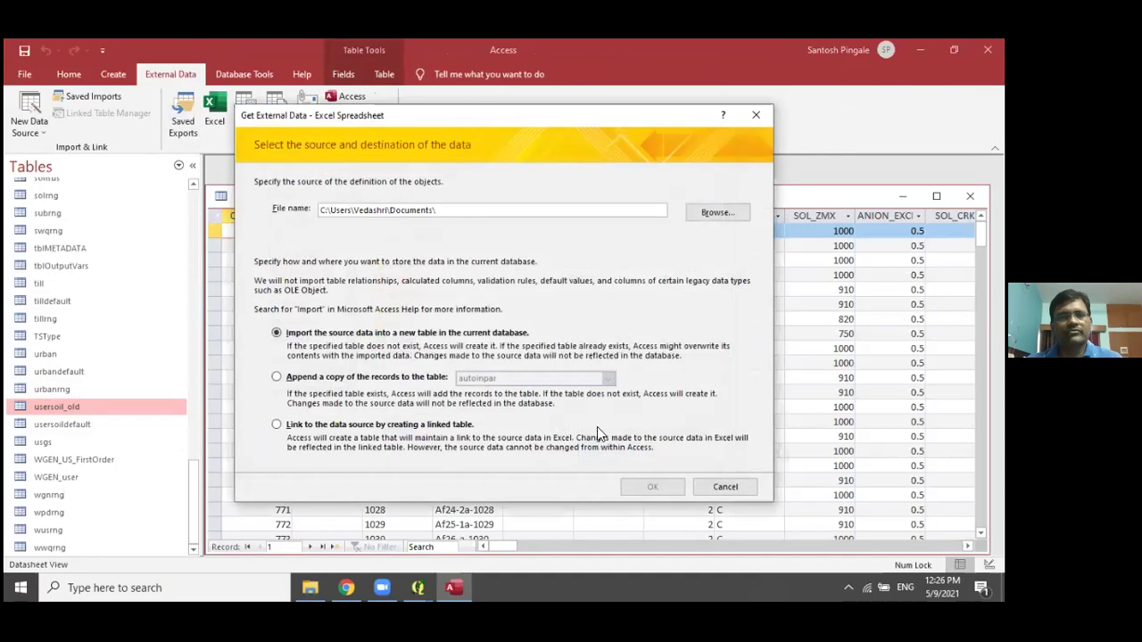
Import the spreadsheet into a new usersoil table with OBJECTID as its primary key.
{"action": "left_click", "coordinate": [652, 486]}
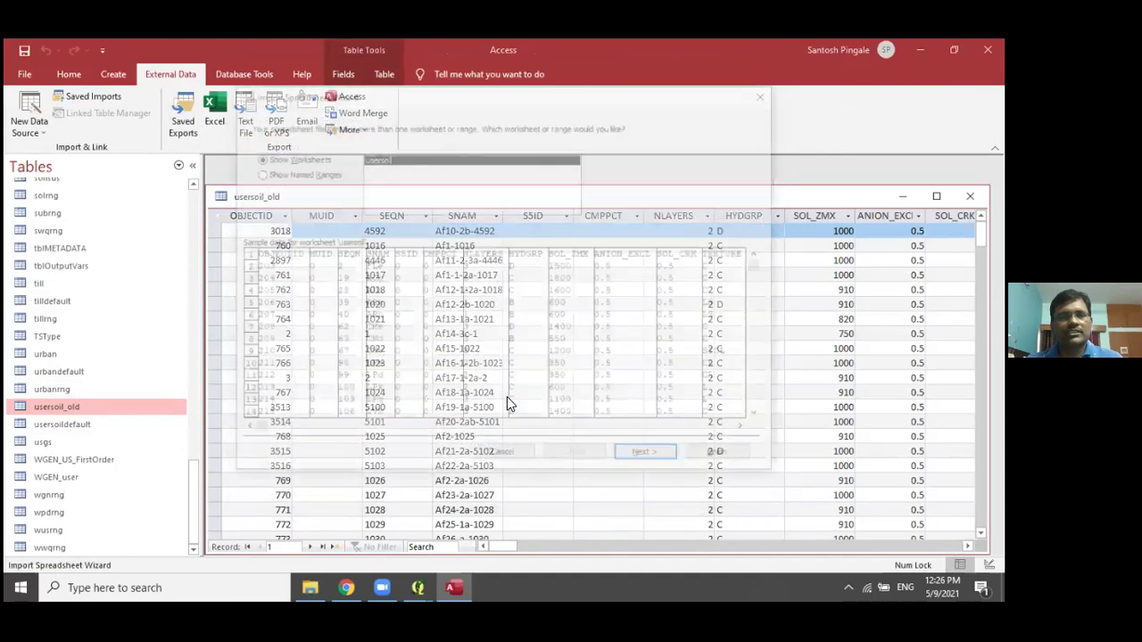
{"action": "left_click", "coordinate": [648, 457]}
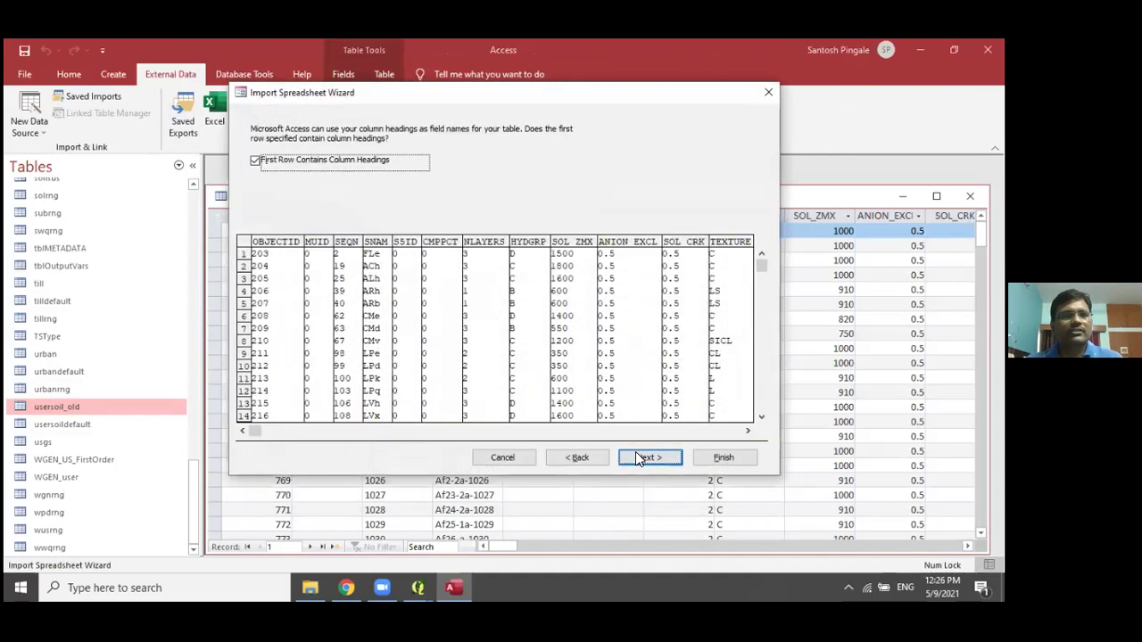
{"action": "left_click", "coordinate": [648, 457]}
{"action": "left_click", "coordinate": [648, 457]}
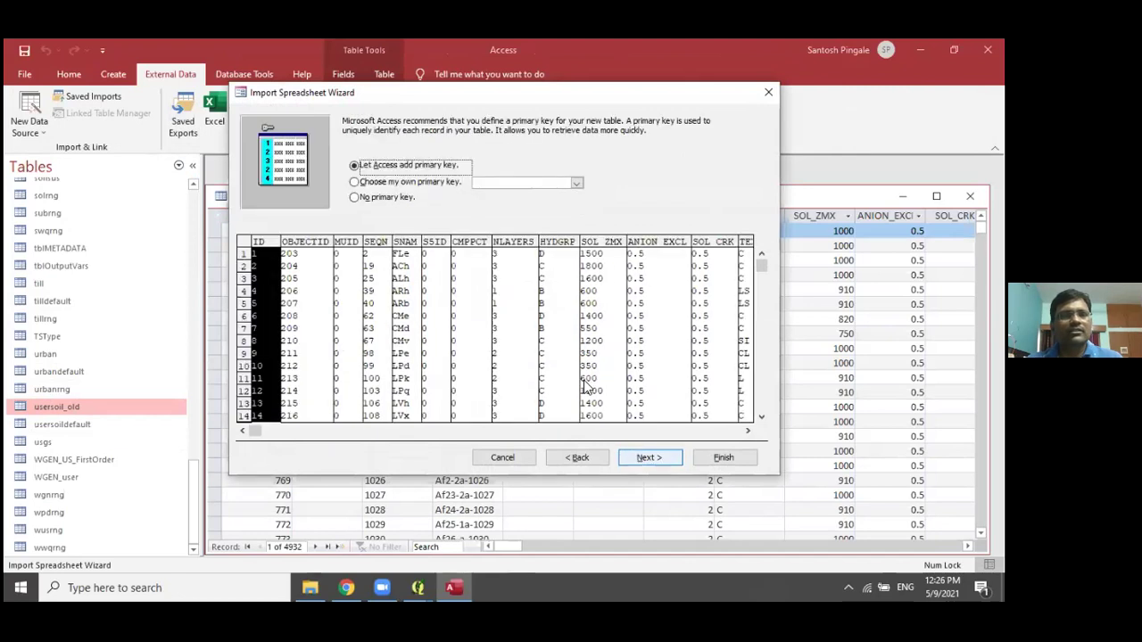
{"action": "left_click", "coordinate": [384, 183]}
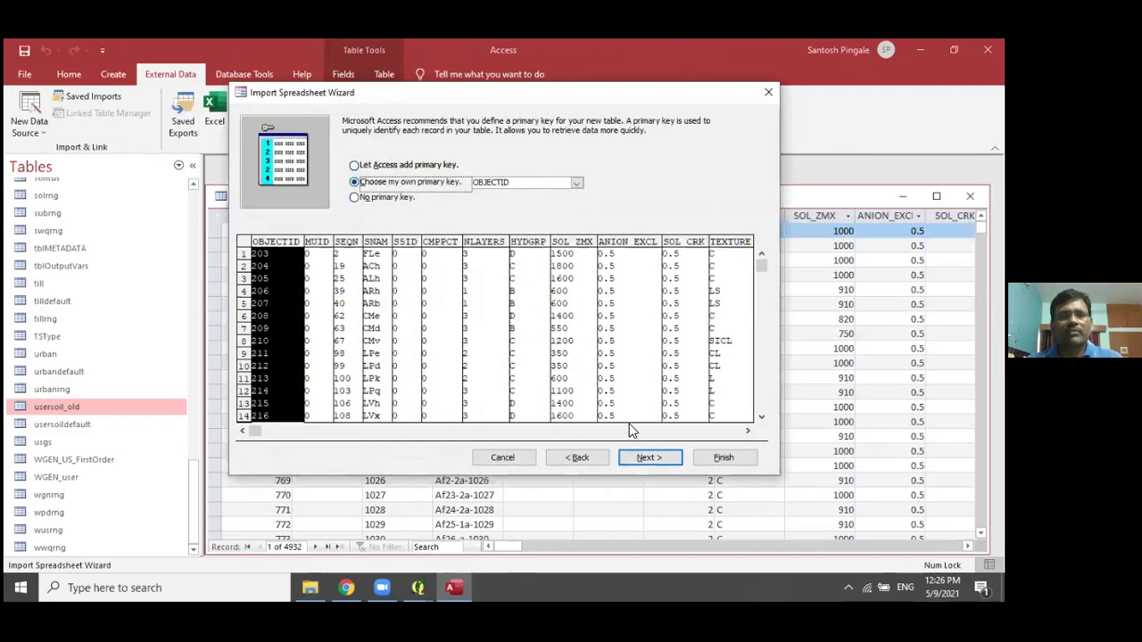
{"action": "left_click", "coordinate": [650, 457]}
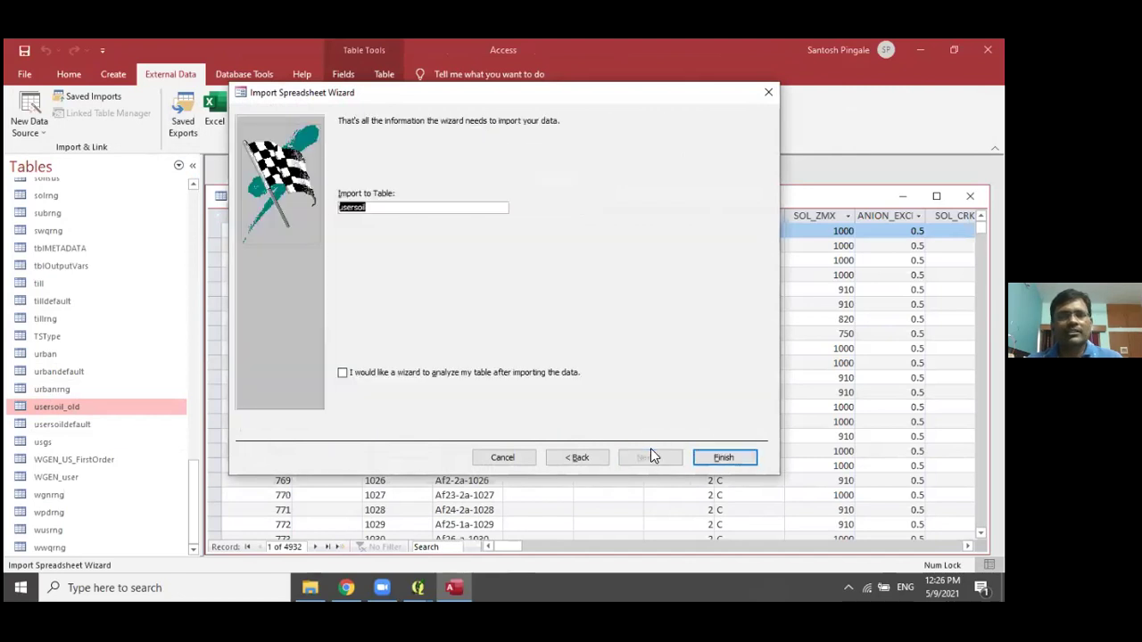
{"action": "left_click", "coordinate": [698, 458]}
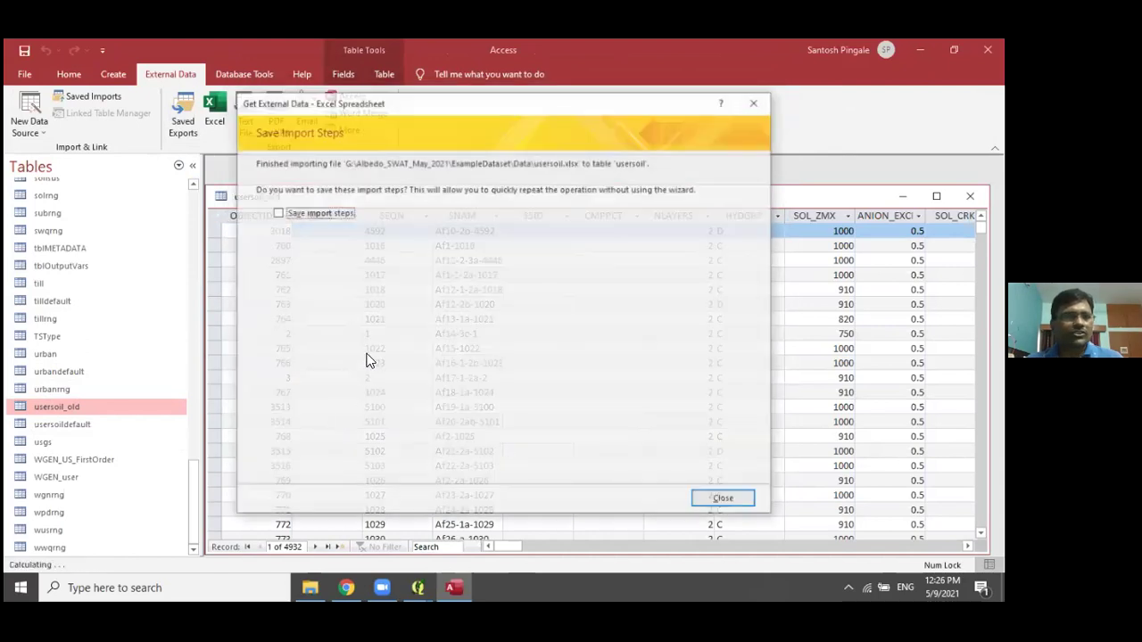
{"action": "left_click", "coordinate": [724, 500]}
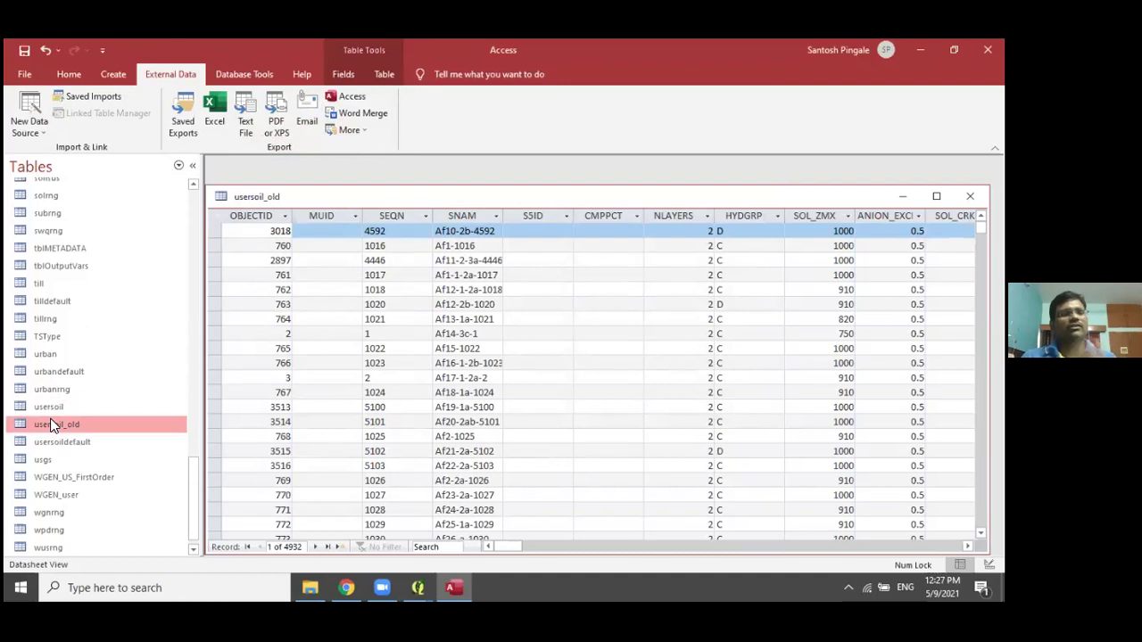
{"action": "left_click", "coordinate": [50, 405]}
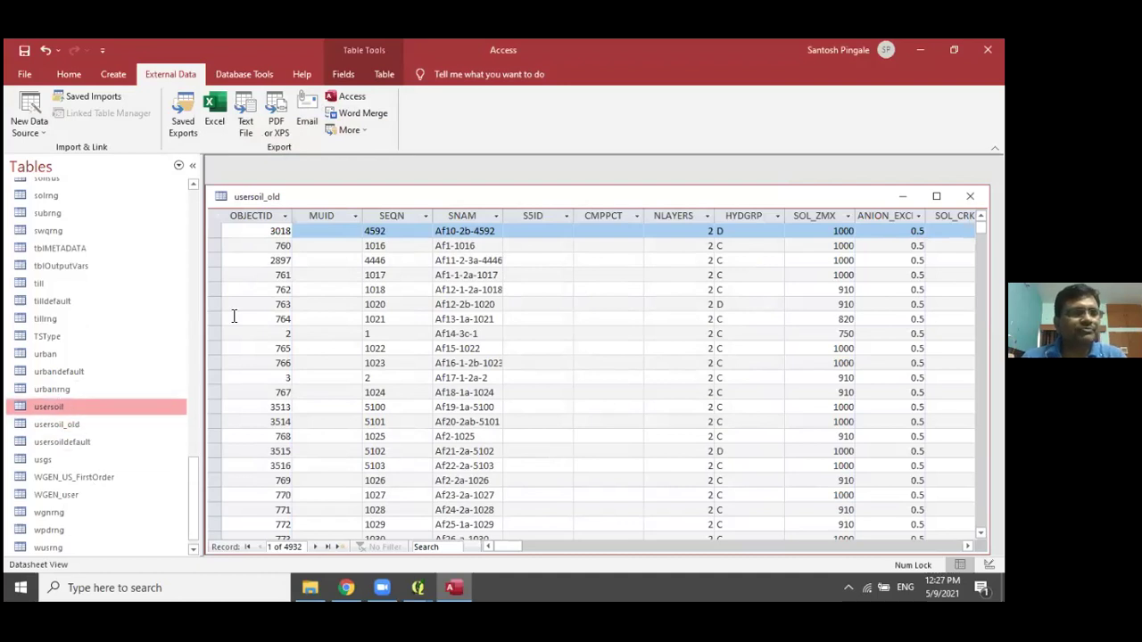
{"action": "left_click", "coordinate": [63, 499]}
Open the WGEN_user table and pick the WGEN_Robit spreadsheet for an Excel import.
{"action": "double_click", "coordinate": [65, 498]}
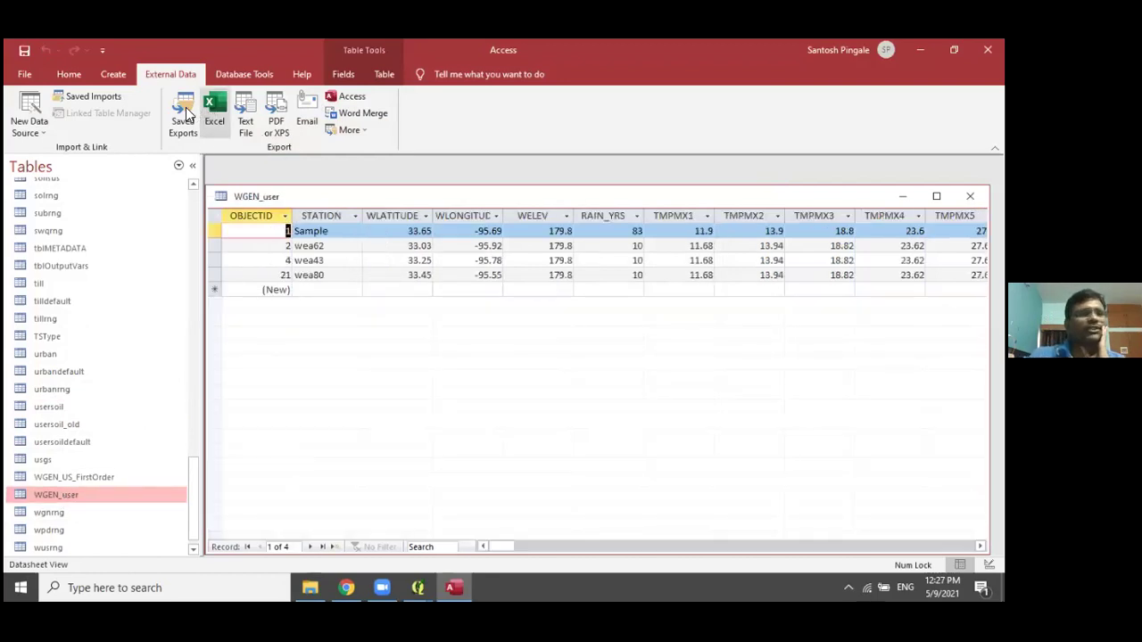
{"action": "left_click", "coordinate": [40, 130]}
{"action": "mouse_move", "coordinate": [51, 170]}
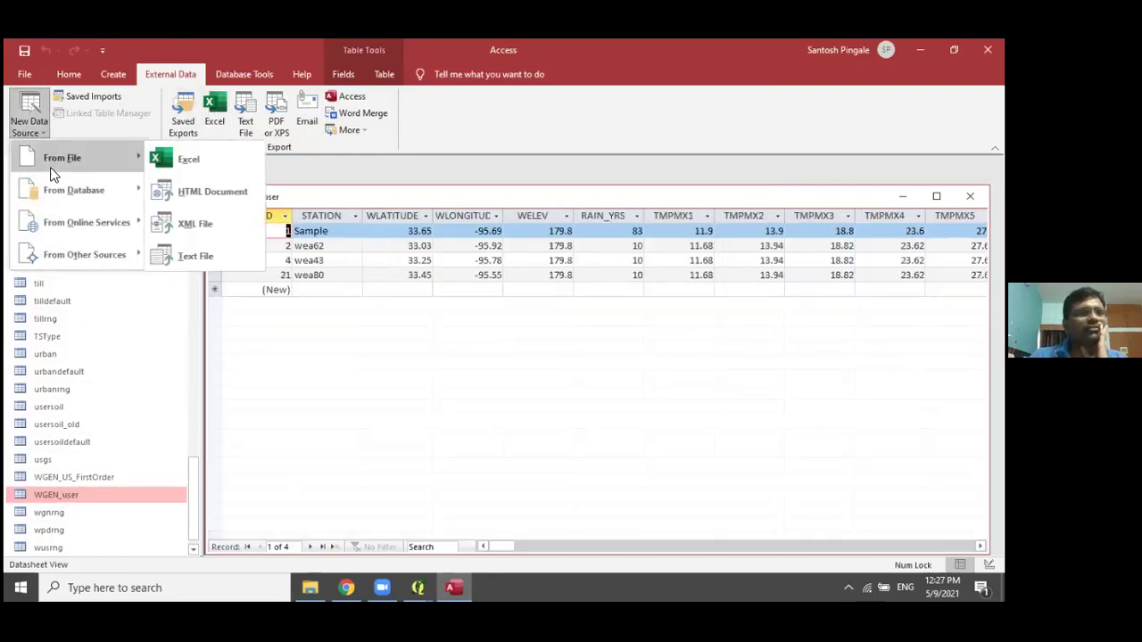
{"action": "left_click", "coordinate": [183, 158]}
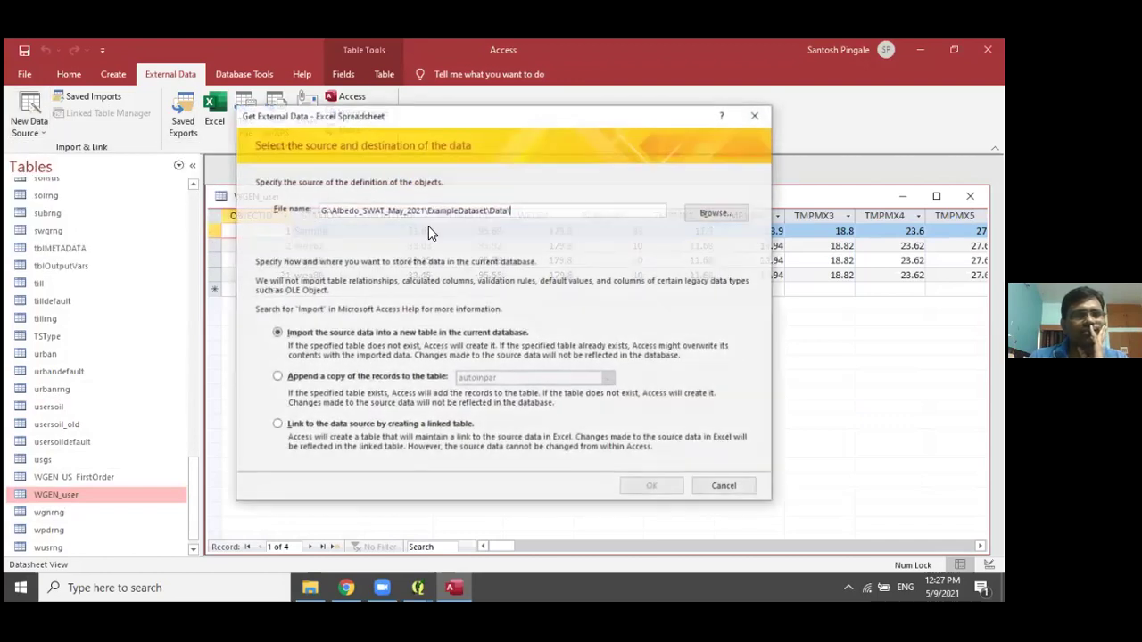
{"action": "left_click", "coordinate": [710, 212]}
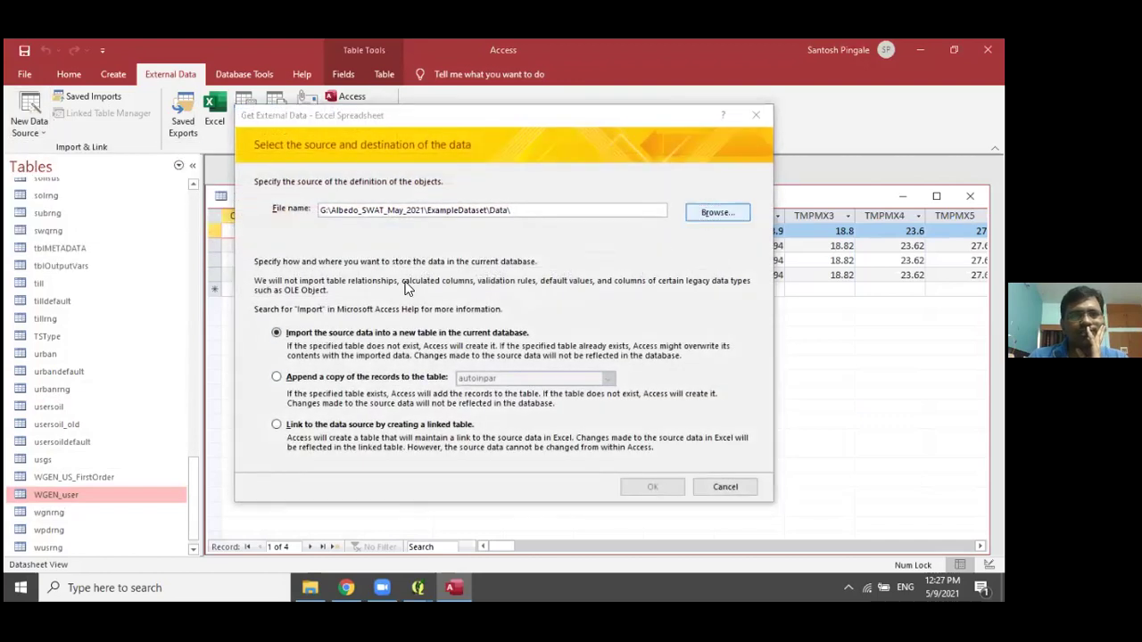
{"action": "left_click", "coordinate": [403, 357]}
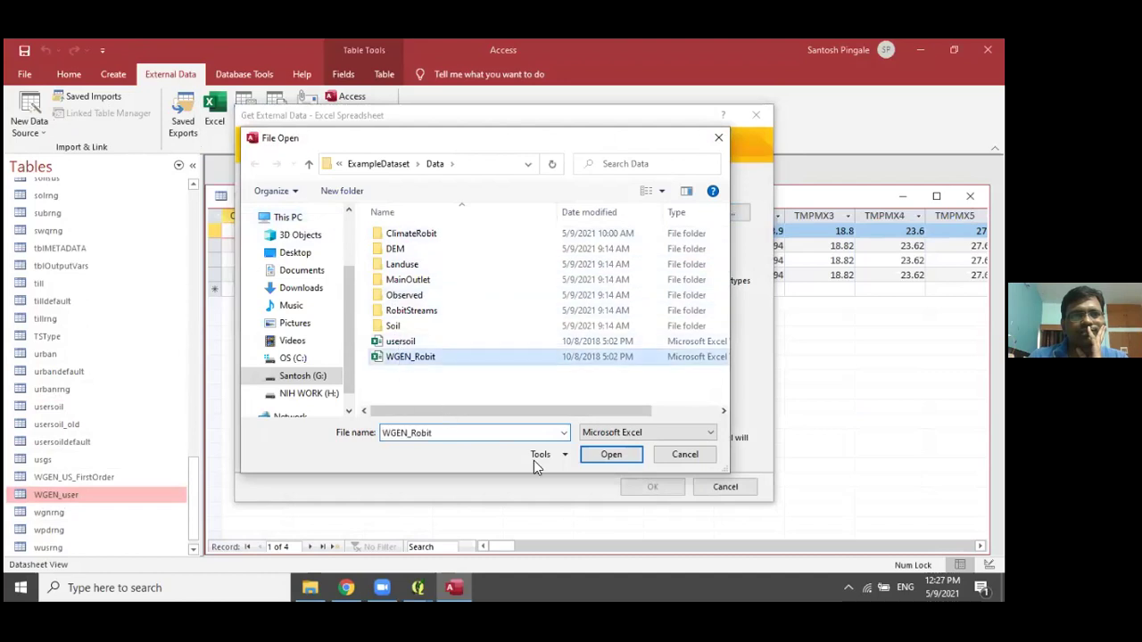
{"action": "left_click", "coordinate": [592, 458]}
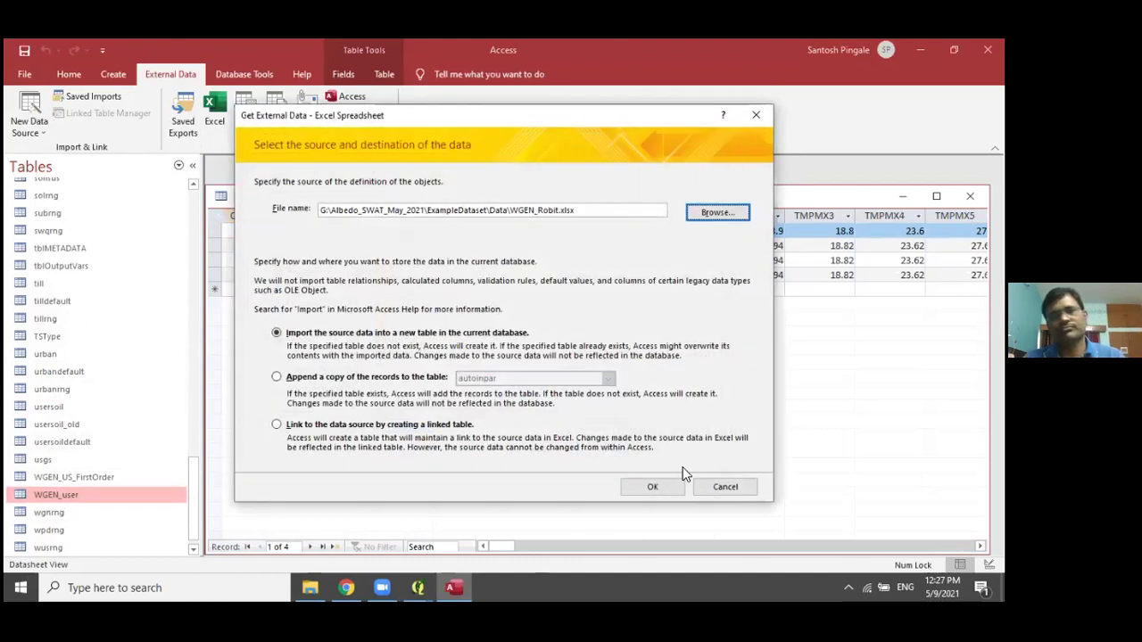
Import WGEN_Robit as a new table keyed on OBJECTID, then close WGEN_user and exit Access.
{"action": "left_click", "coordinate": [654, 486]}
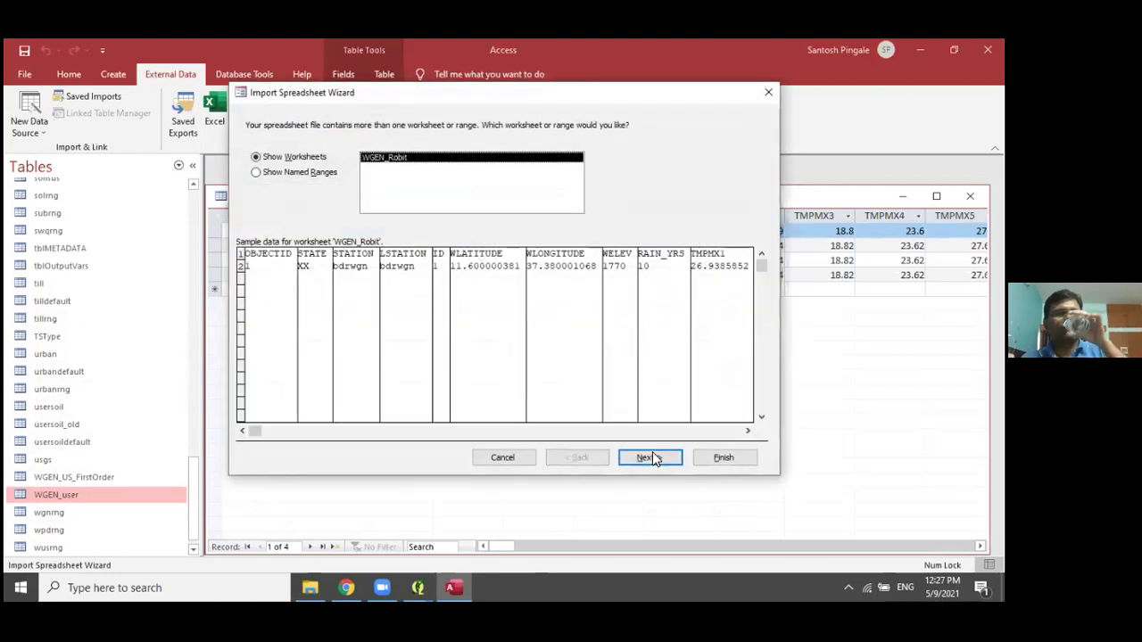
{"action": "left_click", "coordinate": [652, 453]}
{"action": "left_click", "coordinate": [653, 456]}
{"action": "left_click", "coordinate": [653, 455]}
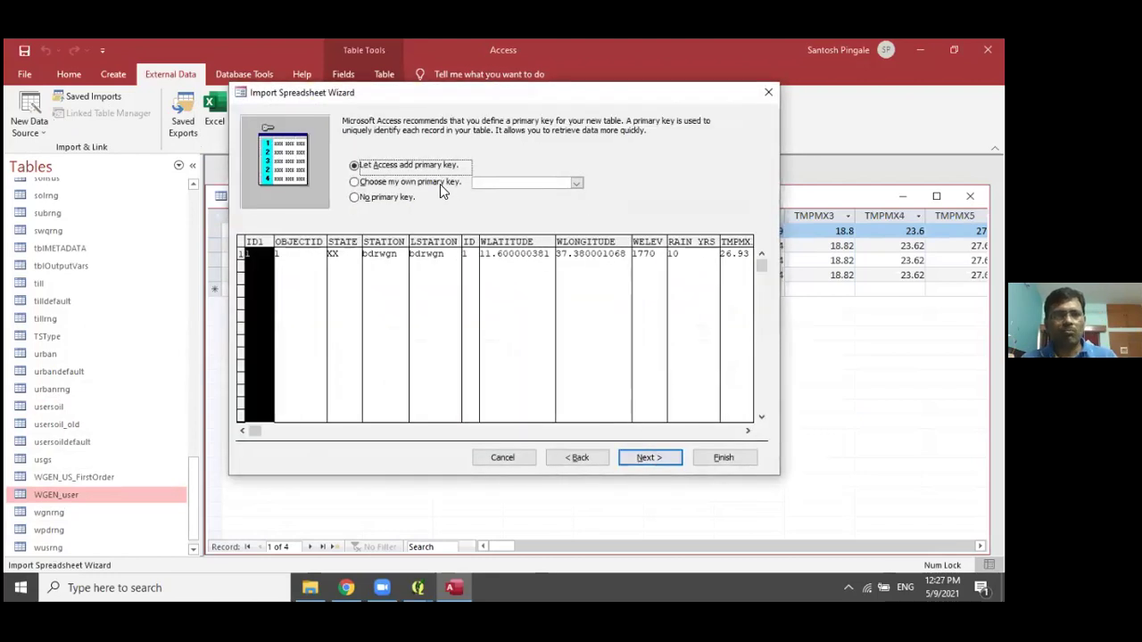
{"action": "left_click", "coordinate": [429, 183]}
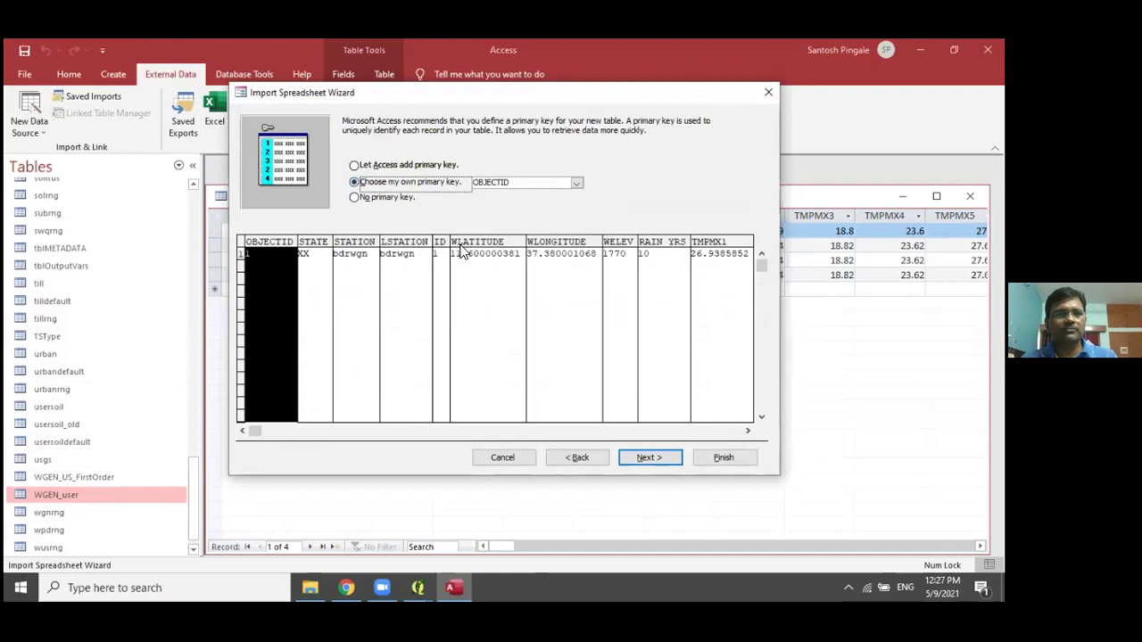
{"action": "left_click", "coordinate": [656, 459]}
{"action": "left_click", "coordinate": [709, 459]}
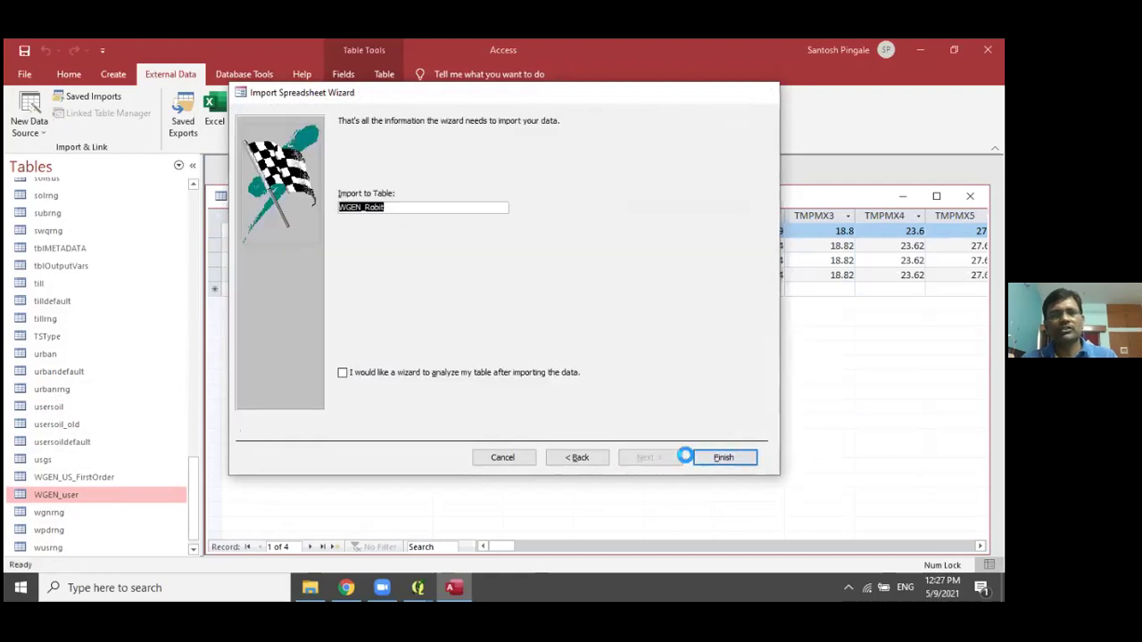
{"action": "left_click", "coordinate": [731, 494]}
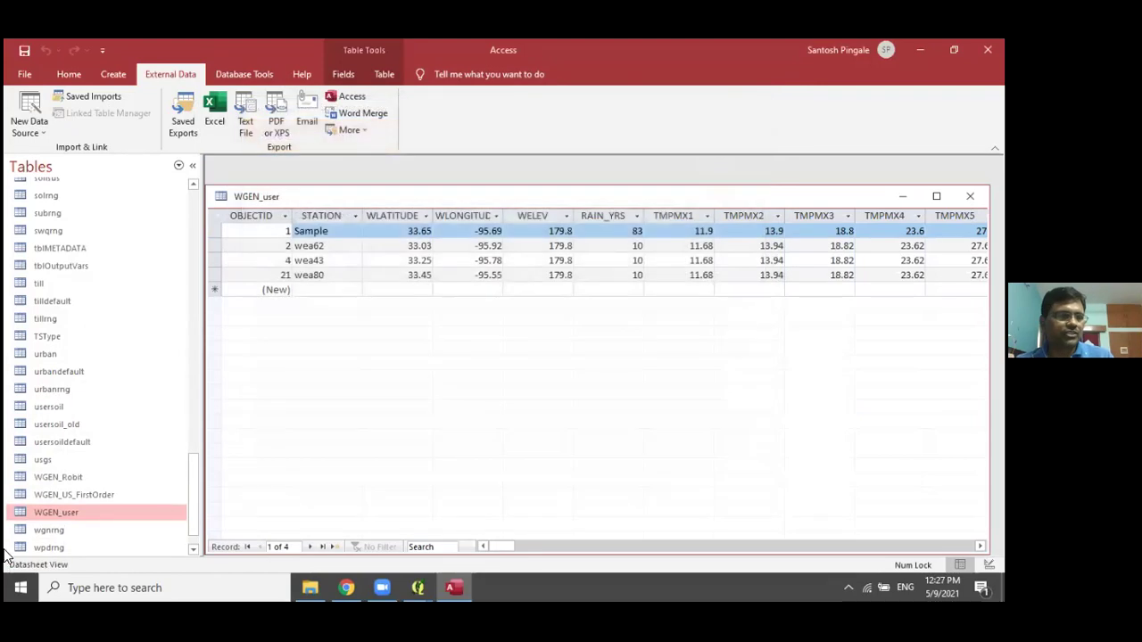
{"action": "left_click", "coordinate": [76, 479]}
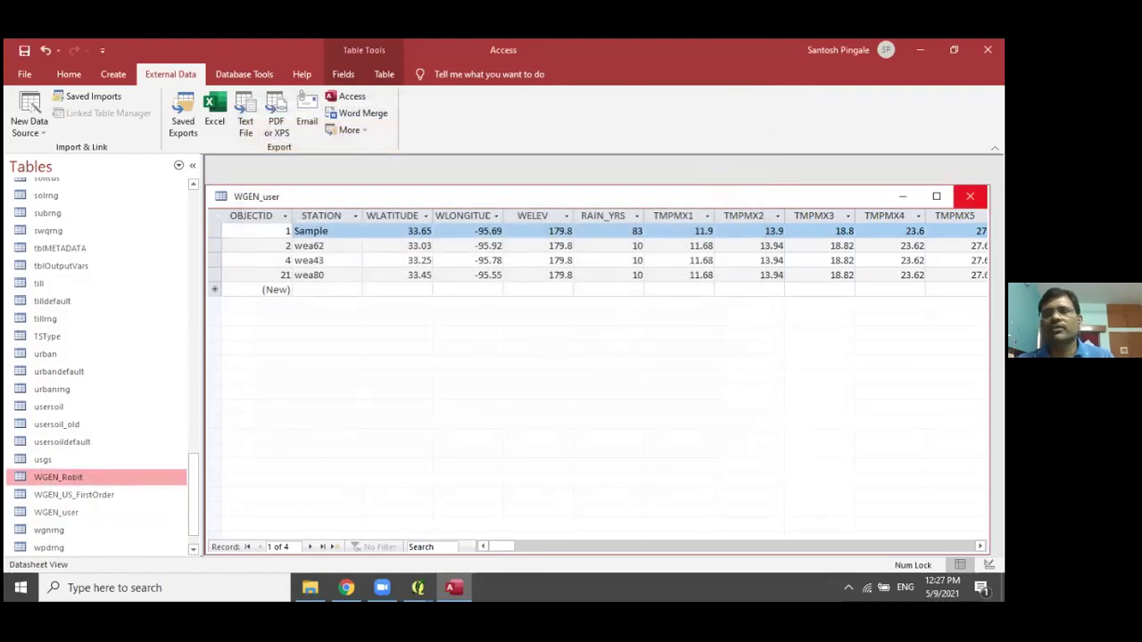
{"action": "left_click", "coordinate": [970, 196]}
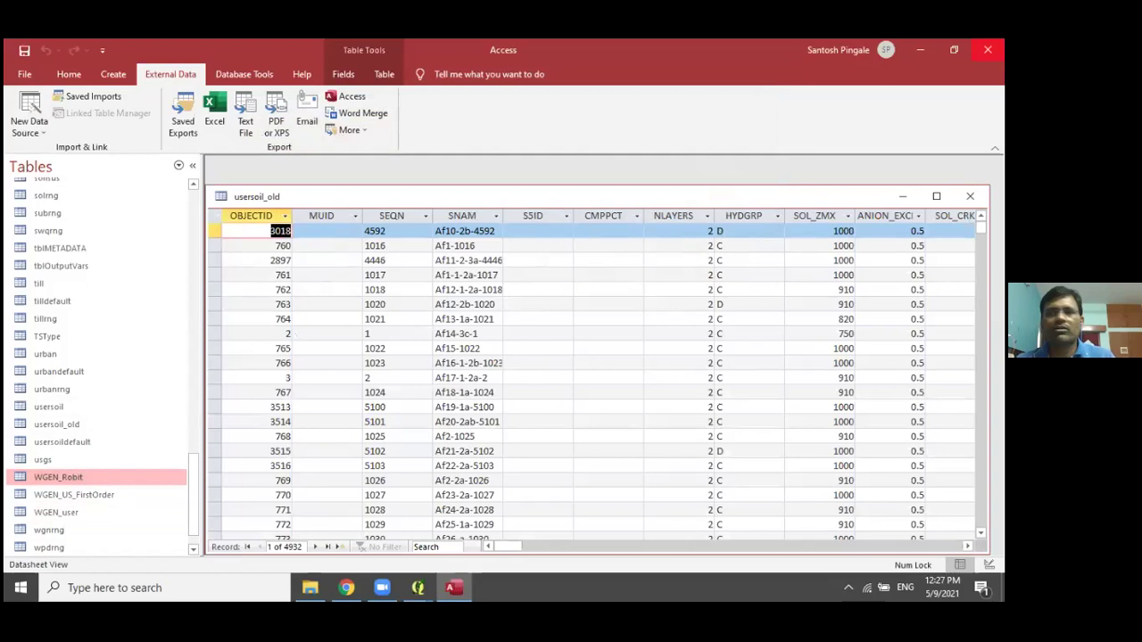
{"action": "left_click", "coordinate": [988, 50]}
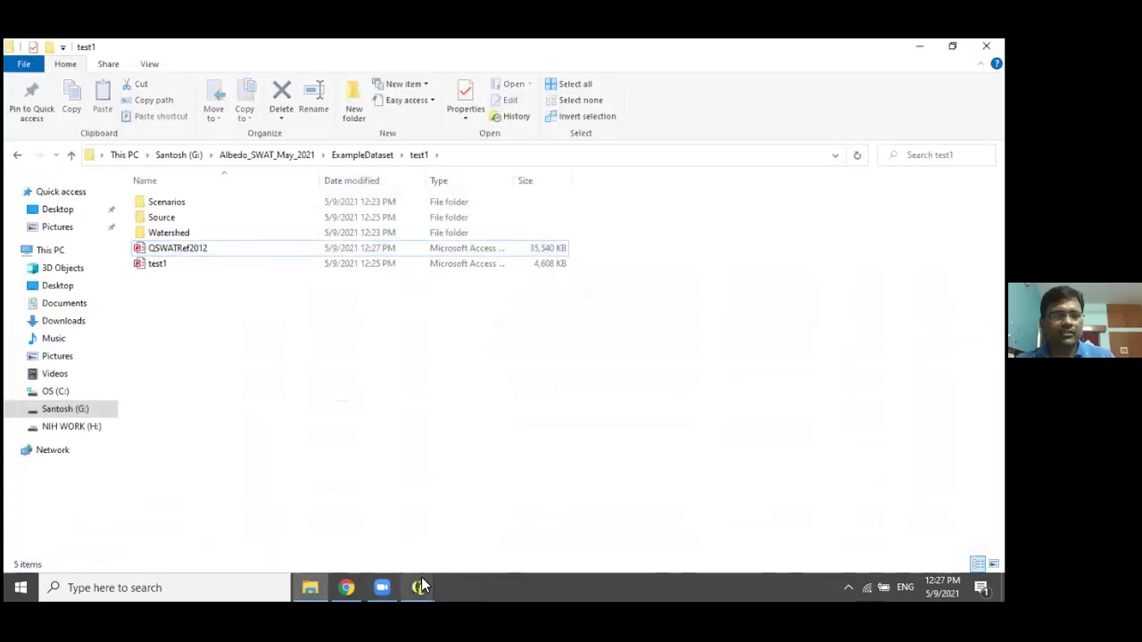
In Create HRUs, set Landuse\roblandusenew\hdr.adf as the landuse map, landuse table 'Use csv file'.
{"action": "mouse_move", "coordinate": [422, 577]}
{"action": "left_click", "coordinate": [460, 545]}
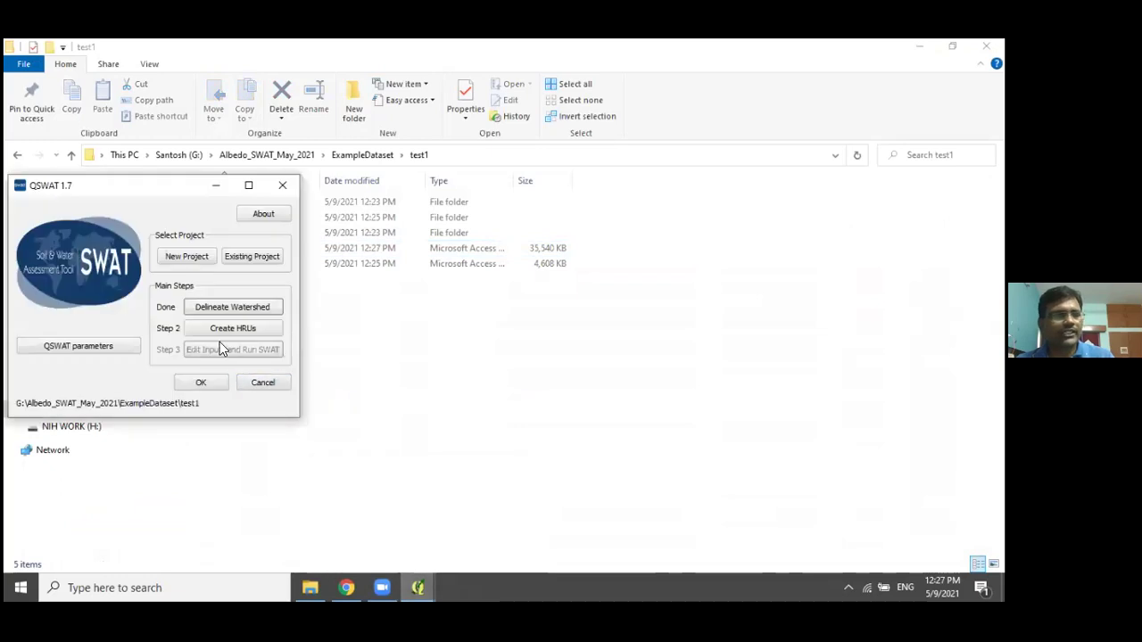
{"action": "left_click", "coordinate": [216, 331]}
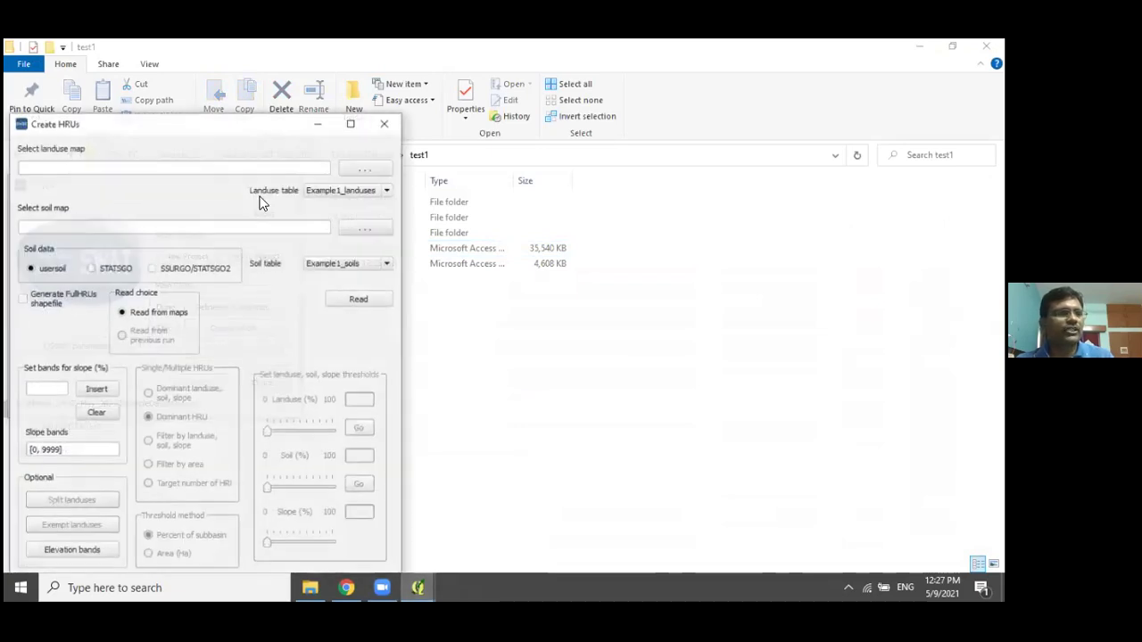
{"action": "left_click", "coordinate": [359, 171]}
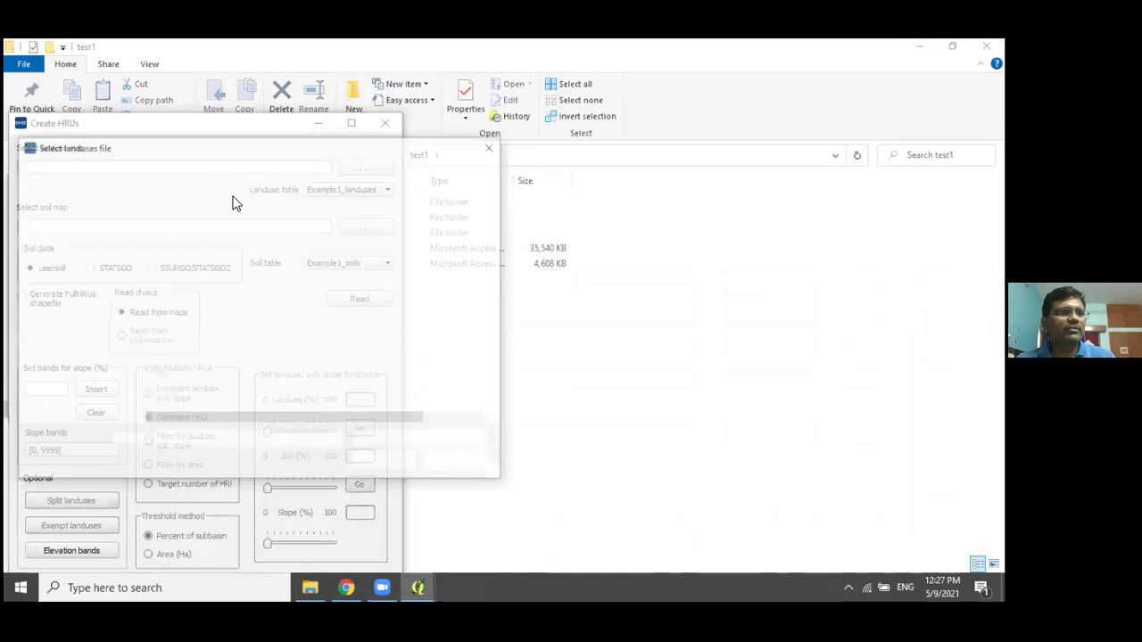
{"action": "left_click", "coordinate": [131, 171]}
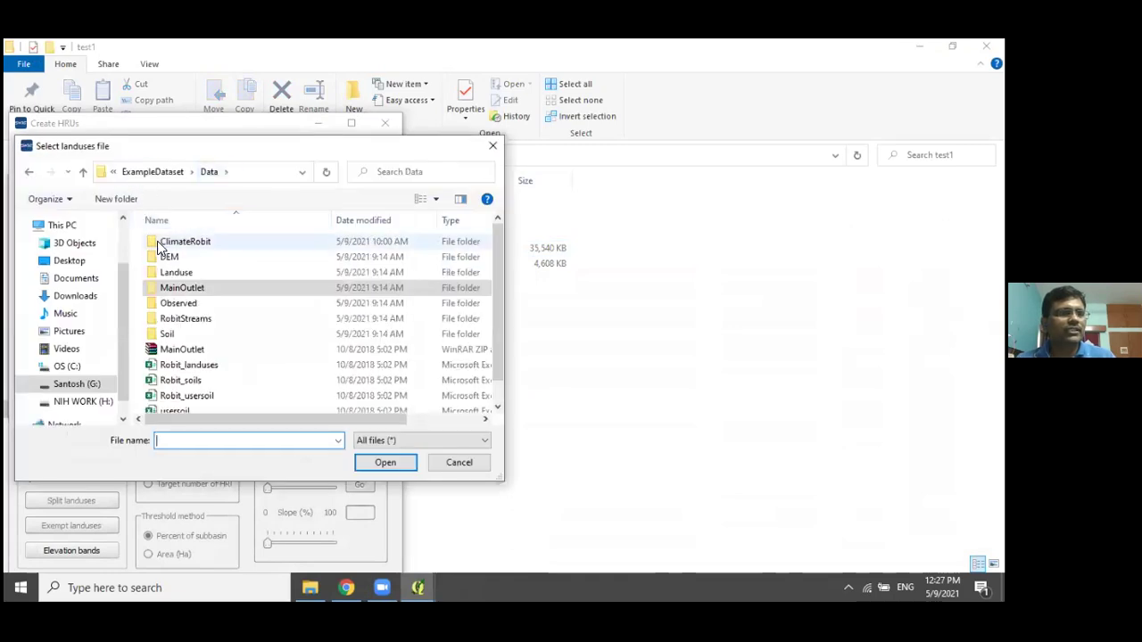
{"action": "left_click", "coordinate": [170, 275]}
{"action": "double_click", "coordinate": [181, 243]}
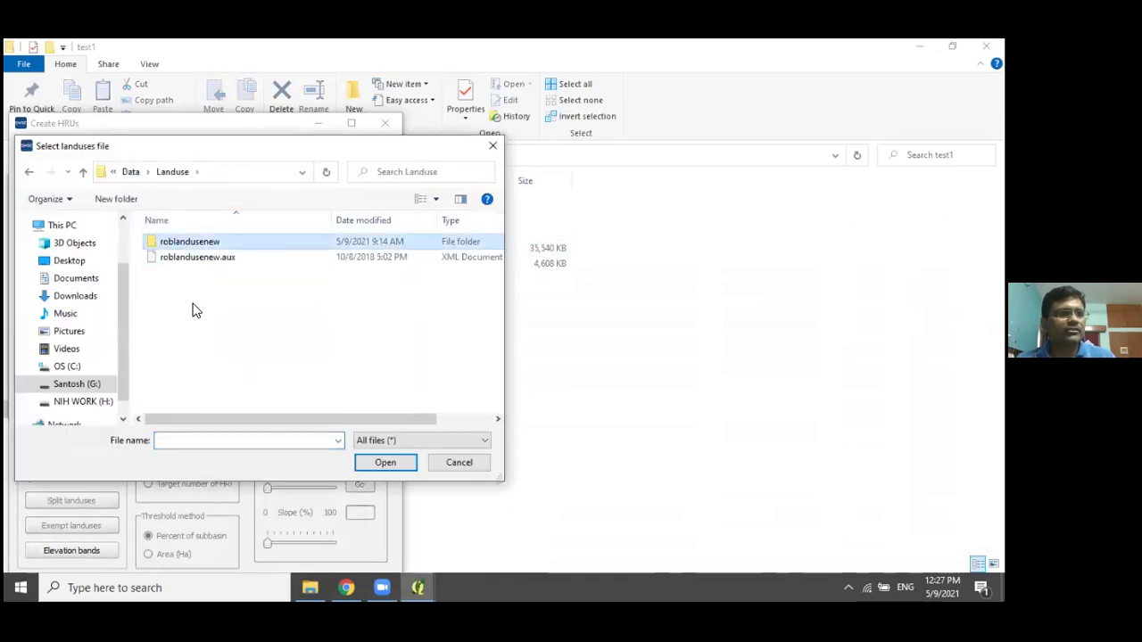
{"action": "left_click", "coordinate": [176, 258]}
{"action": "left_click", "coordinate": [365, 462]}
{"action": "left_click", "coordinate": [345, 189]}
{"action": "left_click", "coordinate": [330, 216]}
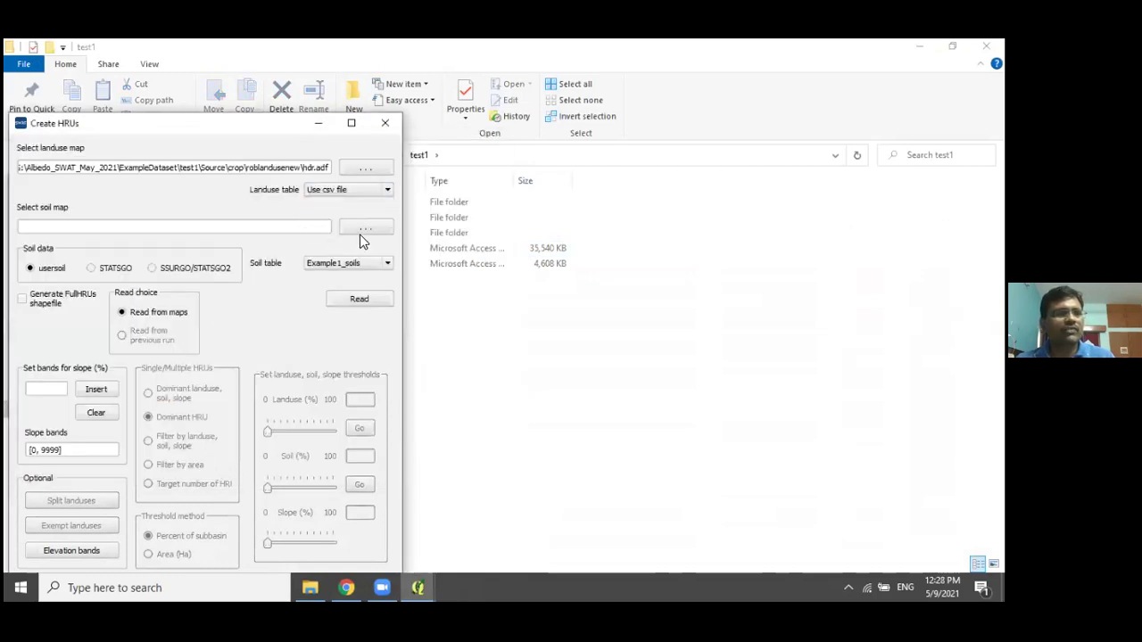
Select Soil\mowr_soil90\hdr.adf as the soil map.
{"action": "left_click", "coordinate": [360, 226]}
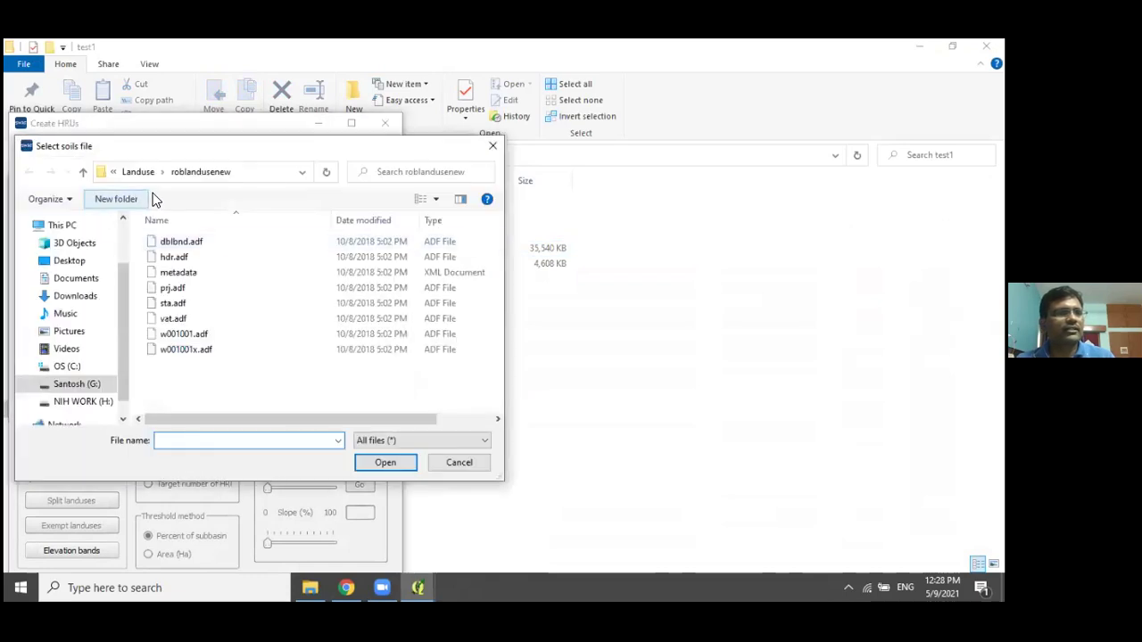
{"action": "left_click", "coordinate": [134, 175]}
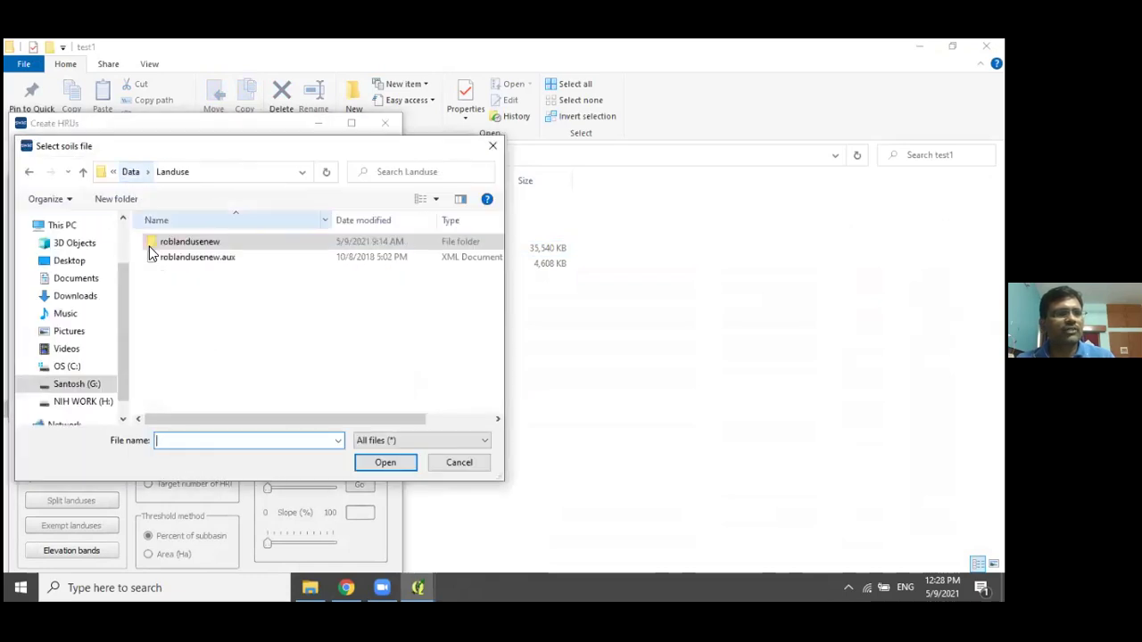
{"action": "left_click", "coordinate": [131, 172]}
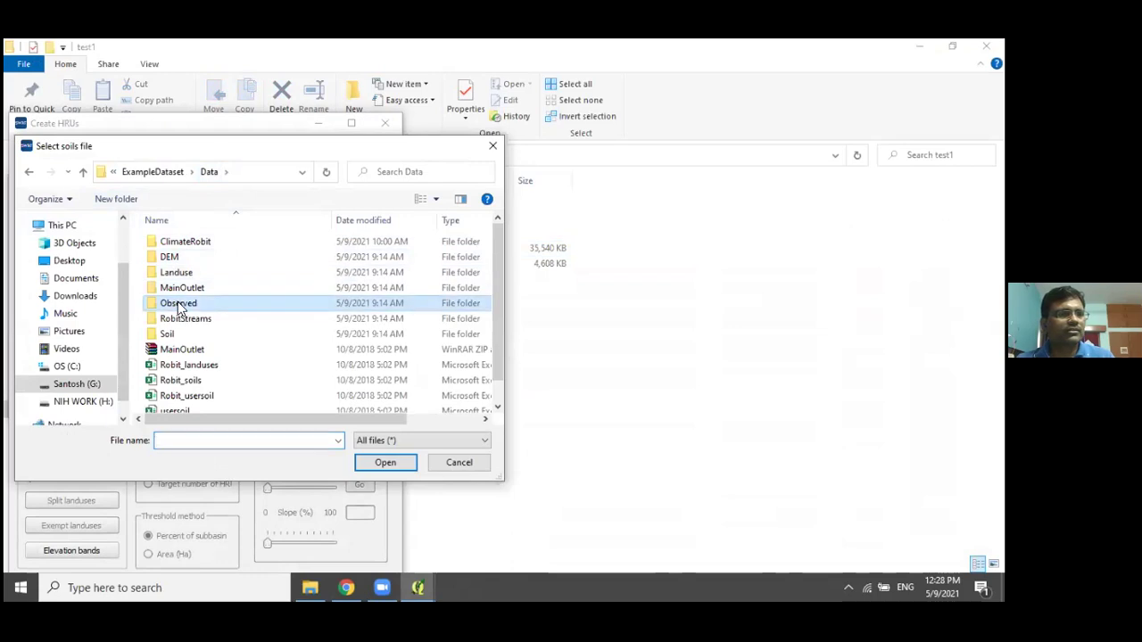
{"action": "double_click", "coordinate": [168, 334]}
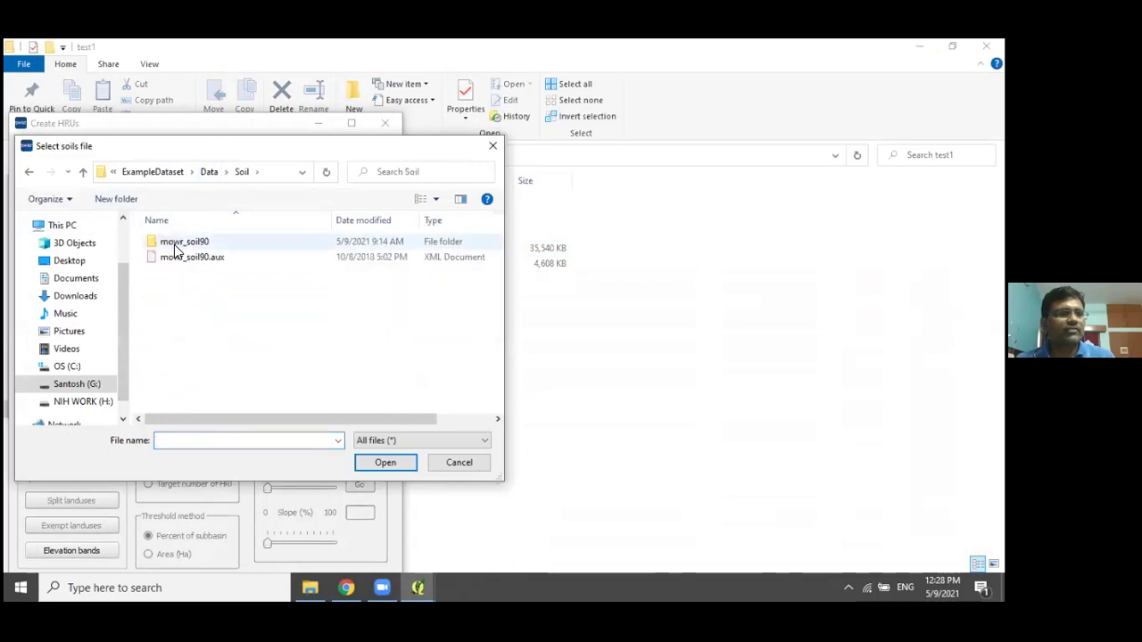
{"action": "double_click", "coordinate": [175, 247]}
{"action": "left_click", "coordinate": [174, 257]}
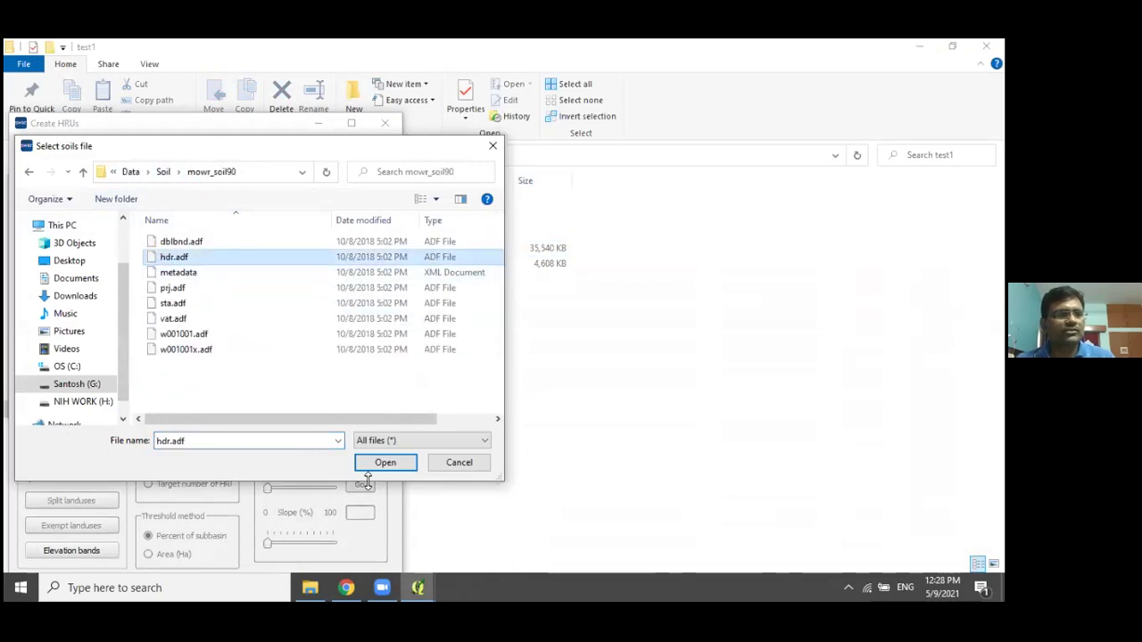
{"action": "left_click", "coordinate": [366, 465]}
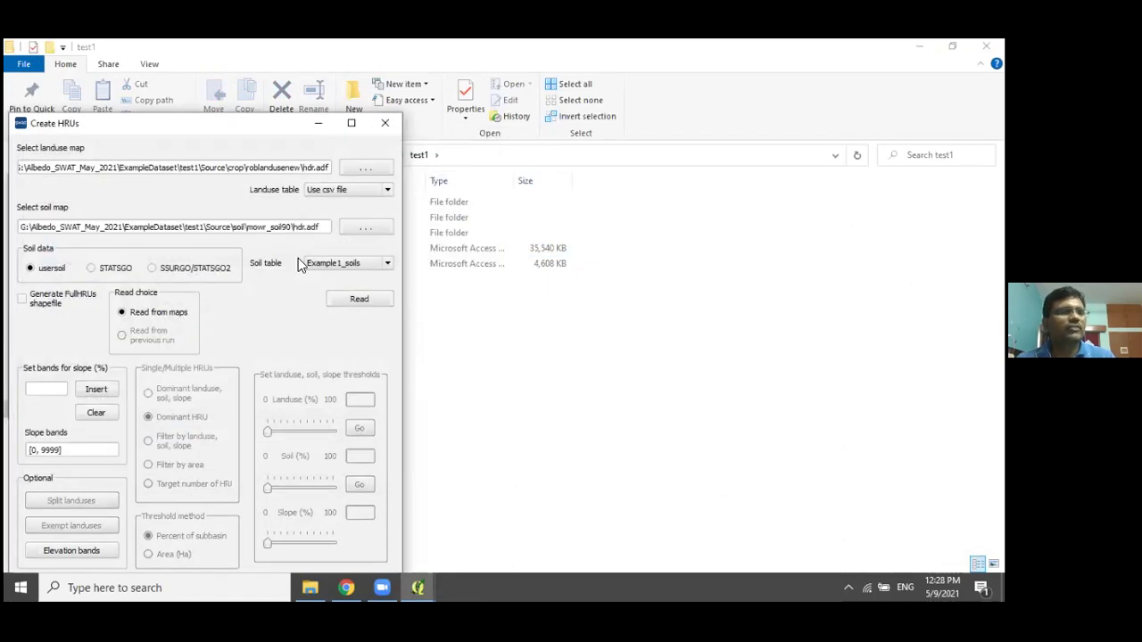
Set the soil table to 'Use csv file' and add slope band limits of 5 and 10 percent.
{"action": "left_click", "coordinate": [328, 263]}
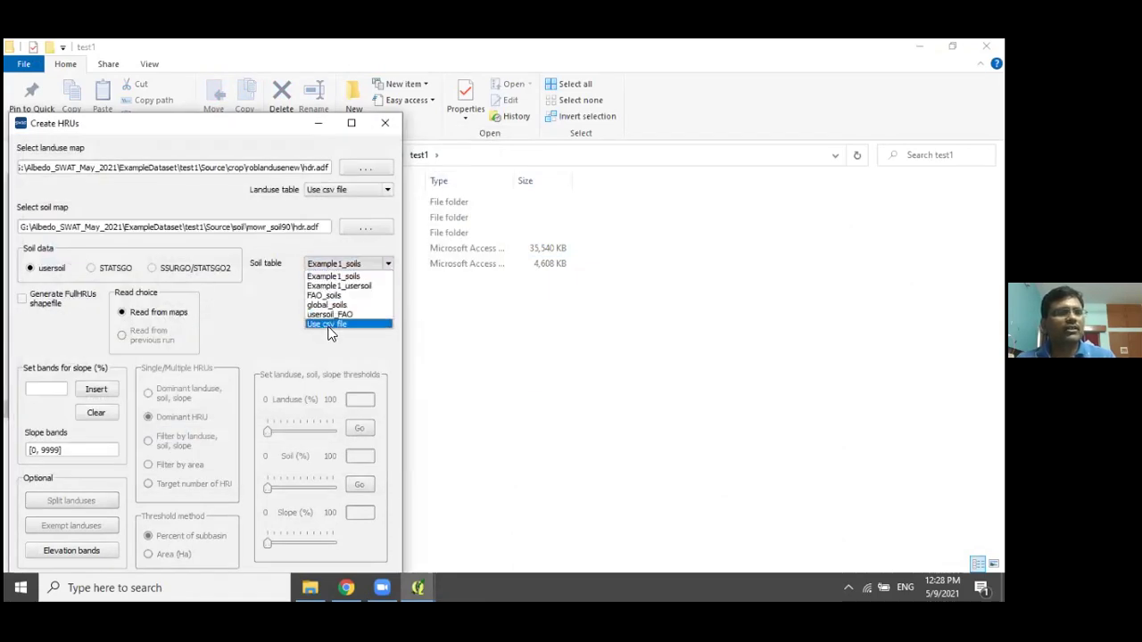
{"action": "left_click", "coordinate": [328, 325]}
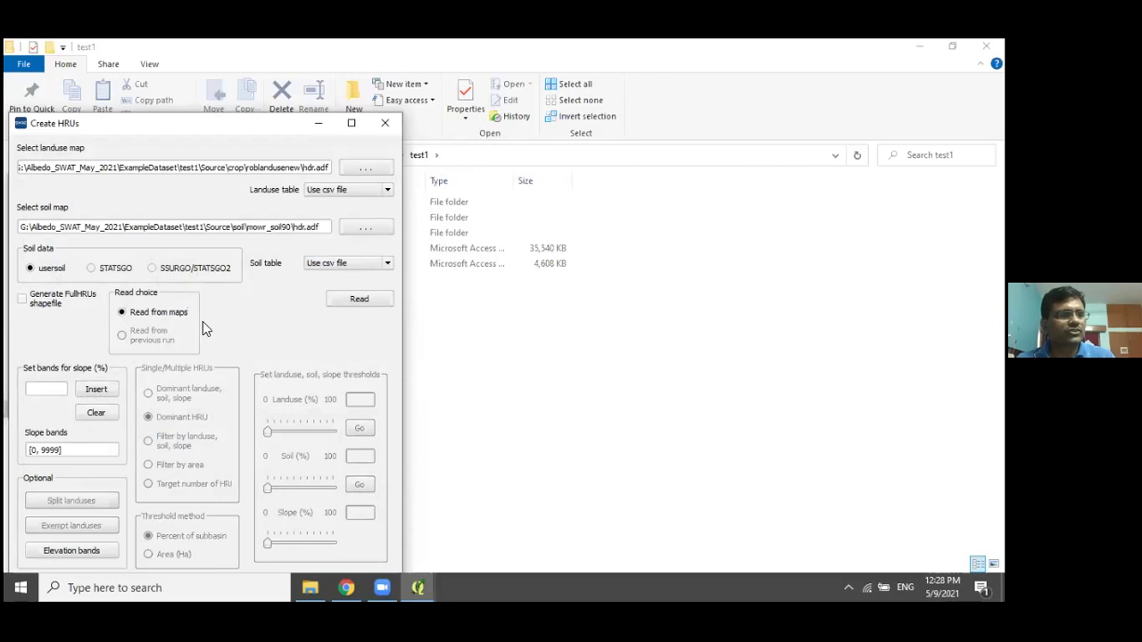
{"action": "left_click", "coordinate": [57, 394]}
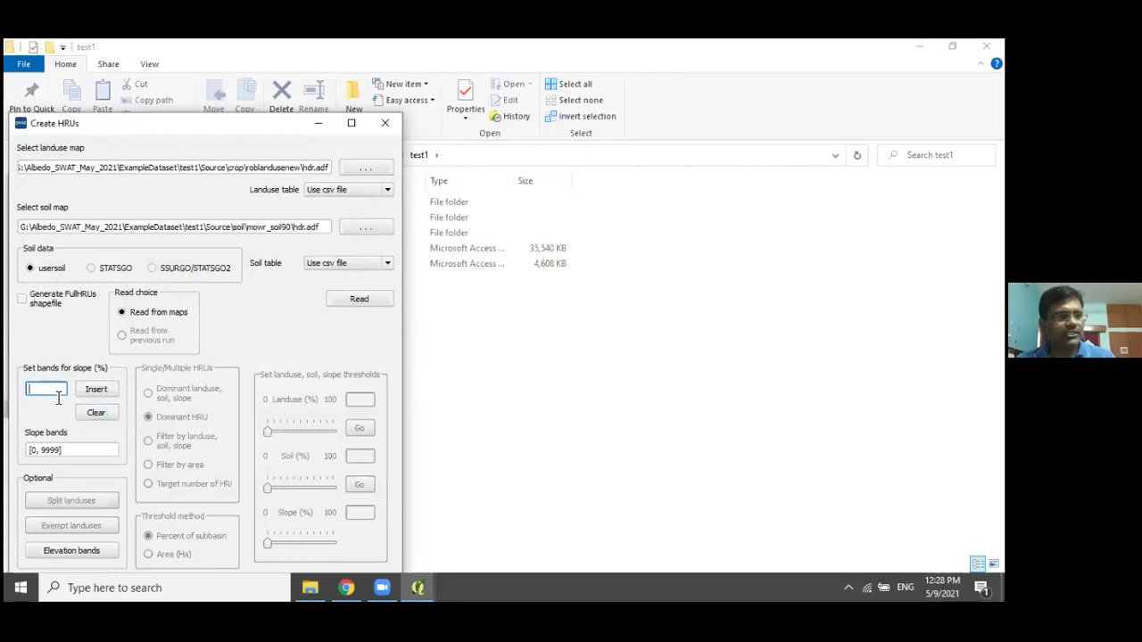
{"action": "type", "text": "5"}
{"action": "left_click", "coordinate": [109, 390]}
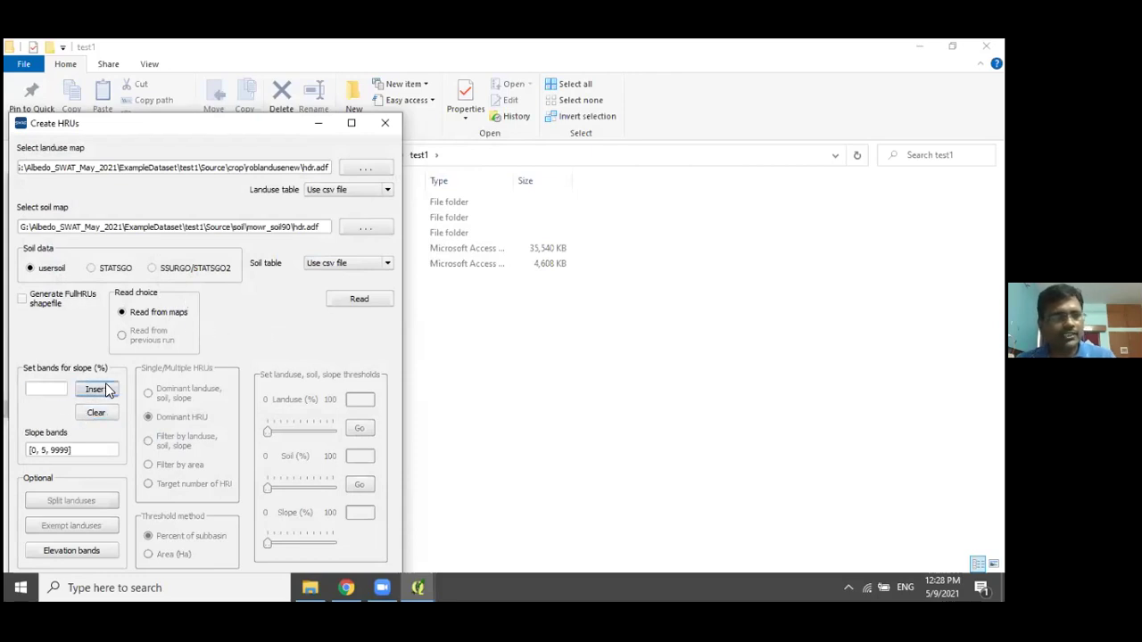
{"action": "left_click", "coordinate": [50, 393]}
{"action": "type", "text": "10"}
{"action": "left_click", "coordinate": [95, 390]}
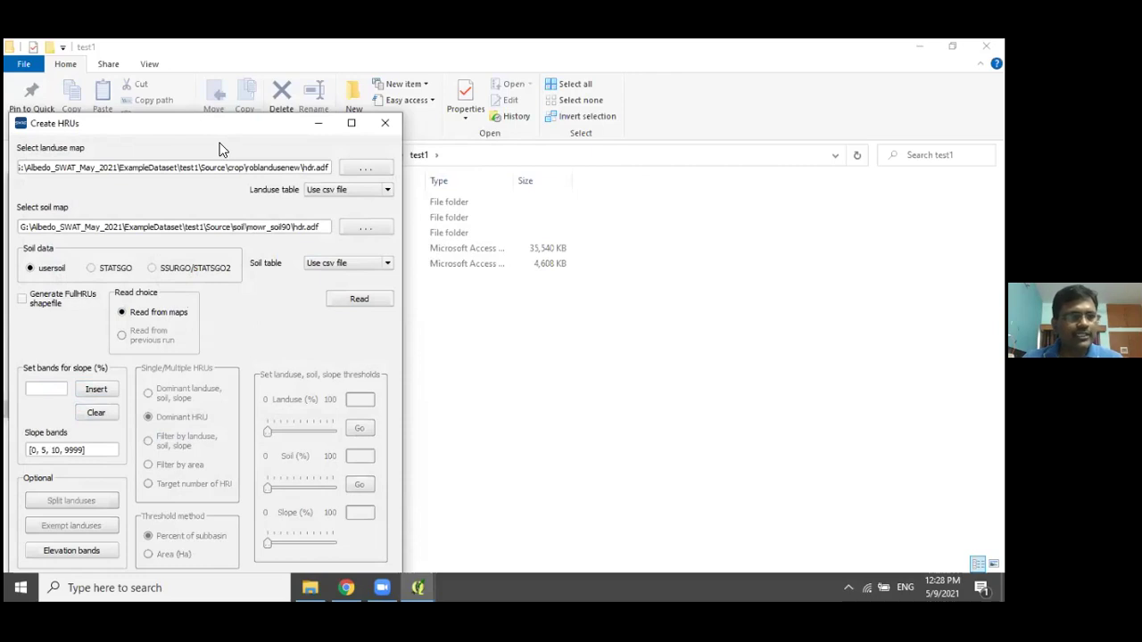
Read the maps, picking Data\Robit_landuses.csv and Data\Robit_soils.csv as the lookup tables.
{"action": "left_click_drag", "start_coordinate": [214, 131], "coordinate": [266, 89]}
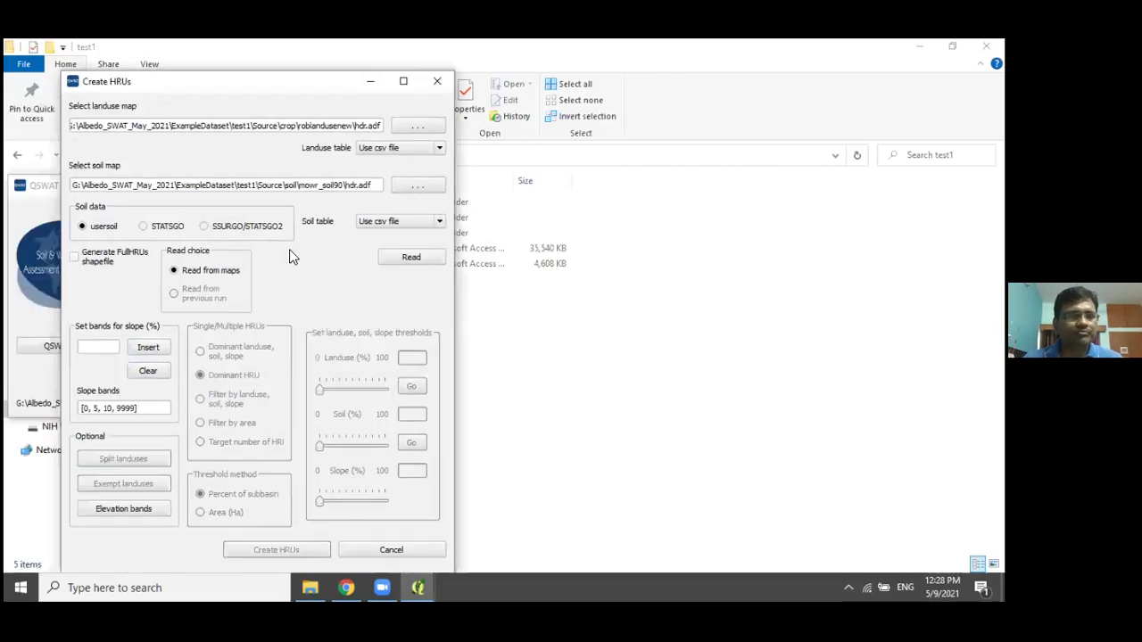
{"action": "left_click", "coordinate": [390, 262]}
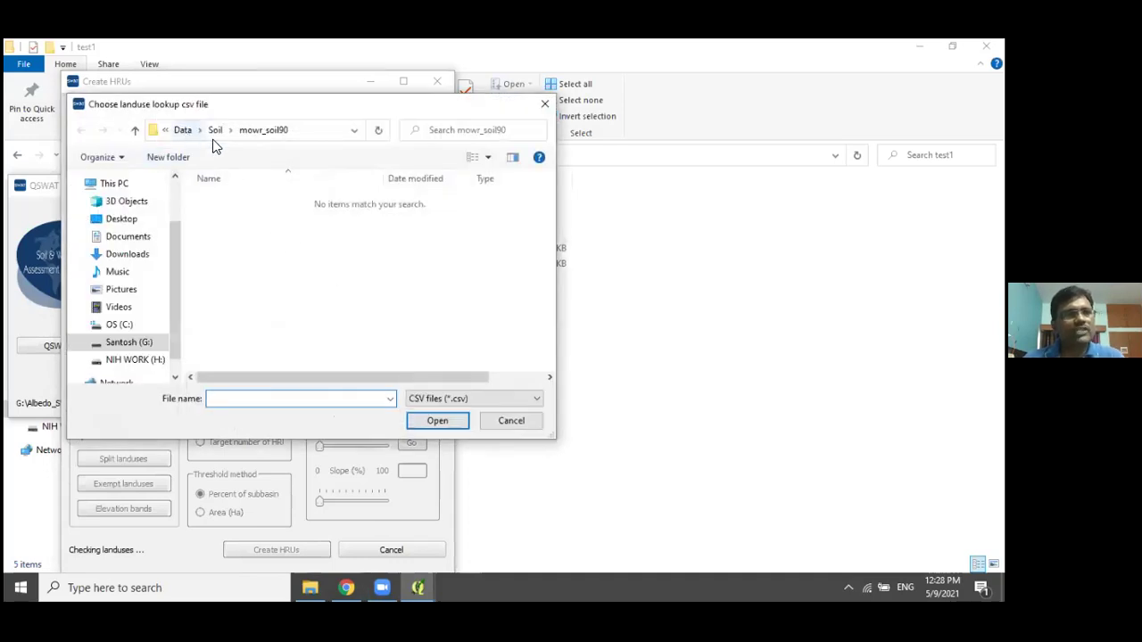
{"action": "left_click", "coordinate": [214, 132]}
{"action": "left_click", "coordinate": [198, 131]}
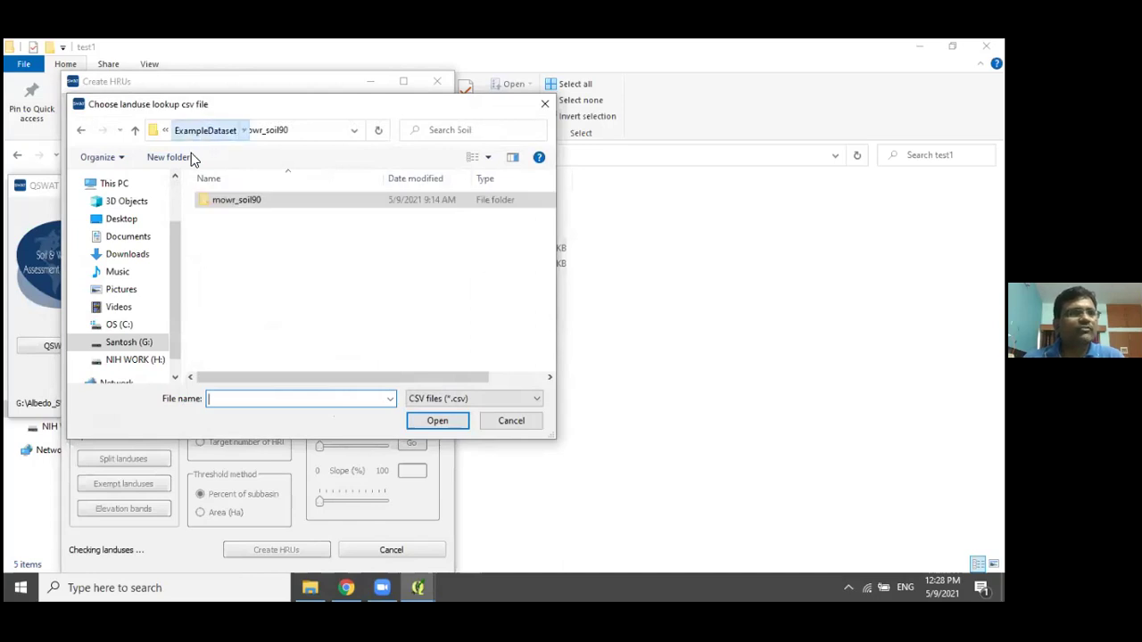
{"action": "double_click", "coordinate": [221, 202]}
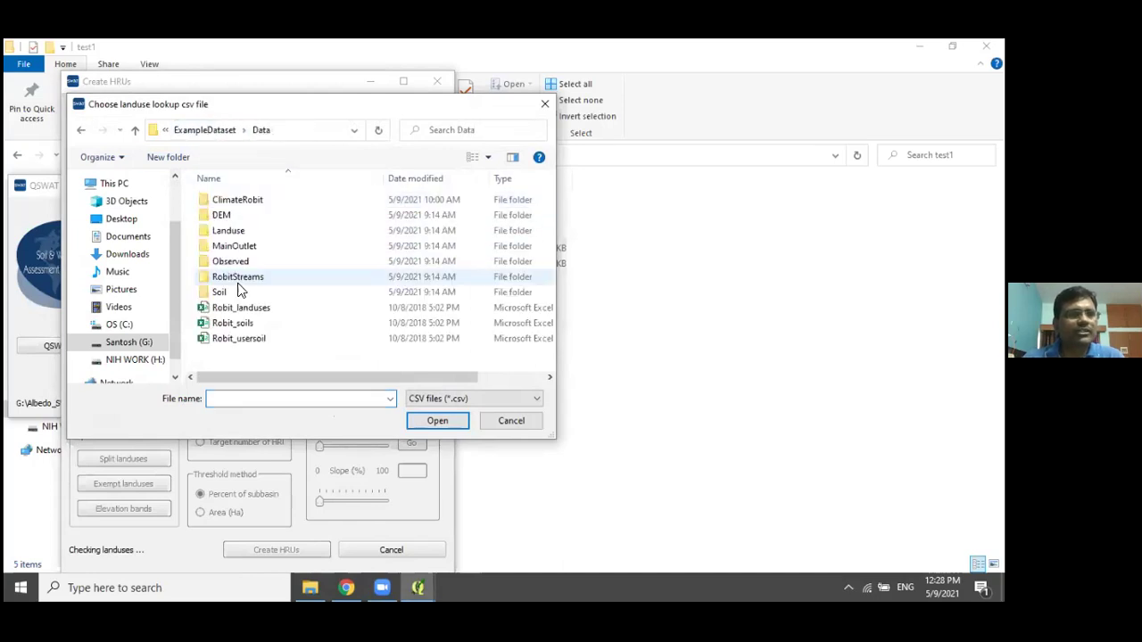
{"action": "left_click", "coordinate": [237, 312]}
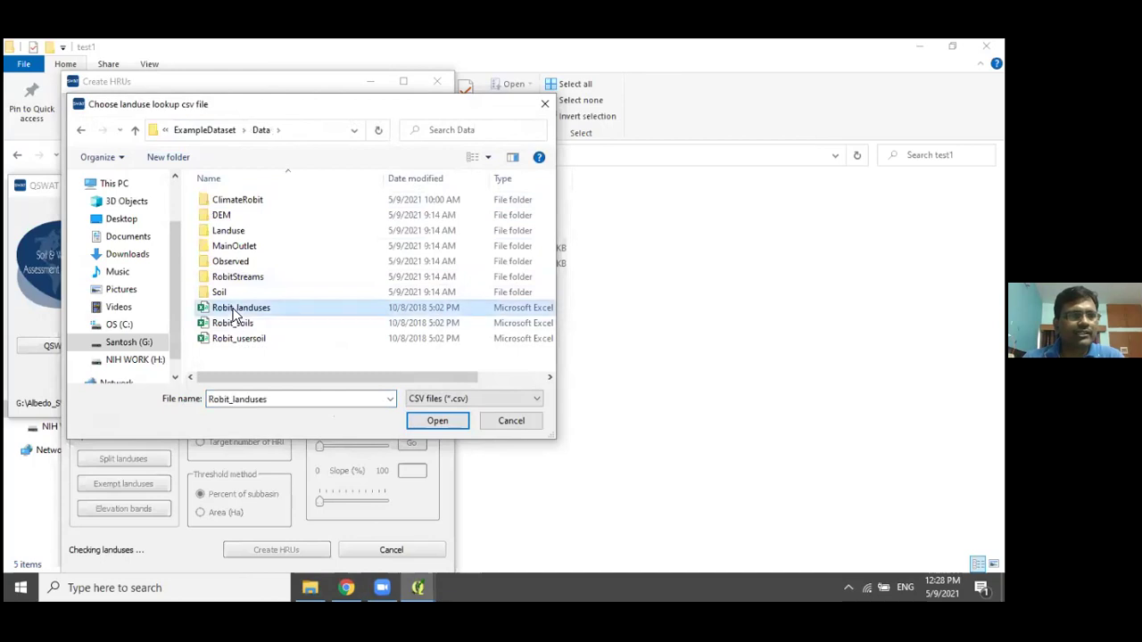
{"action": "left_click", "coordinate": [416, 422]}
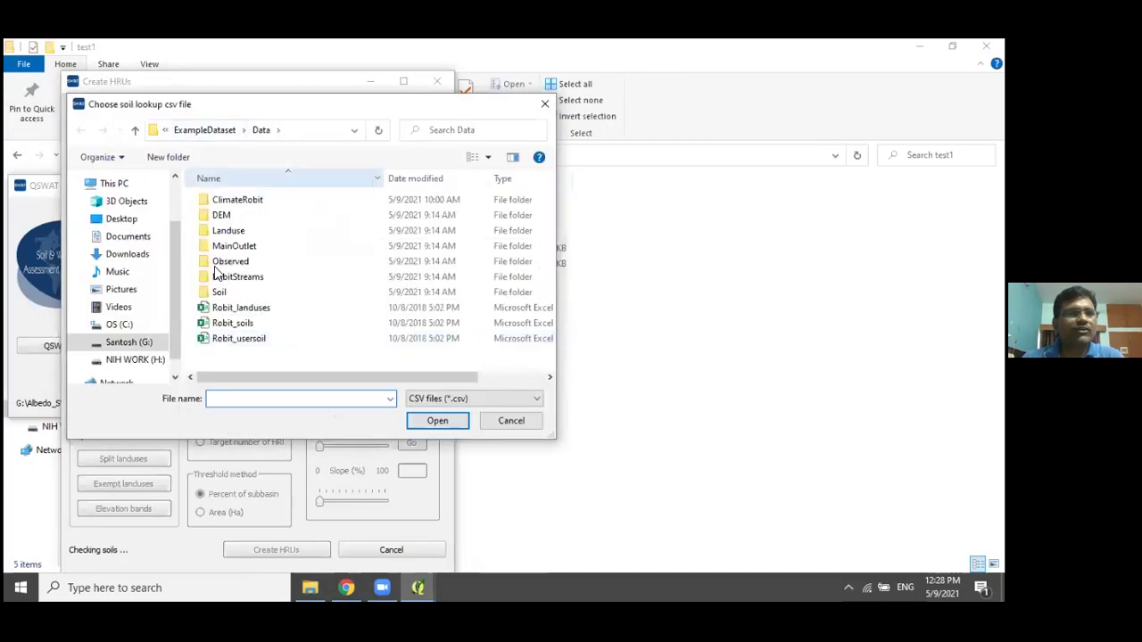
{"action": "left_click", "coordinate": [223, 323]}
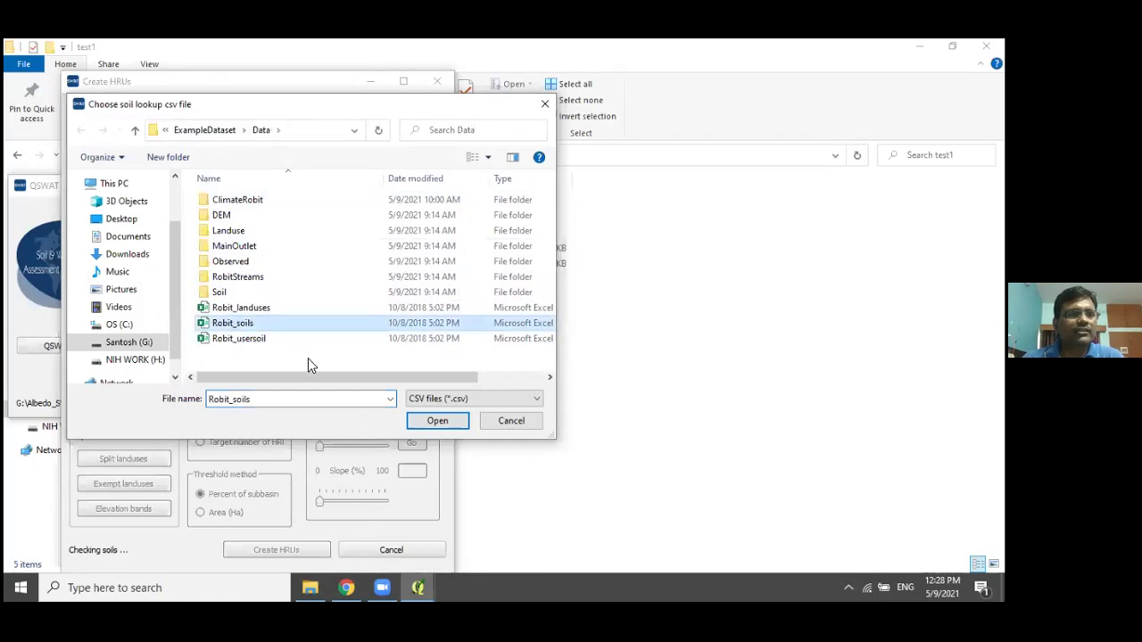
{"action": "left_click", "coordinate": [434, 421]}
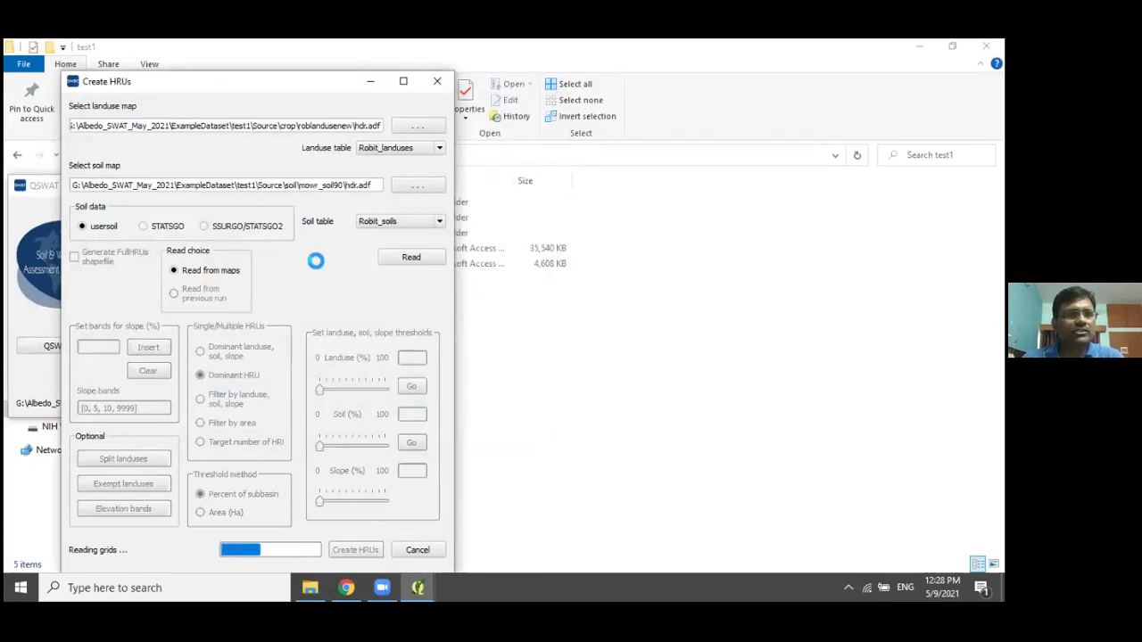
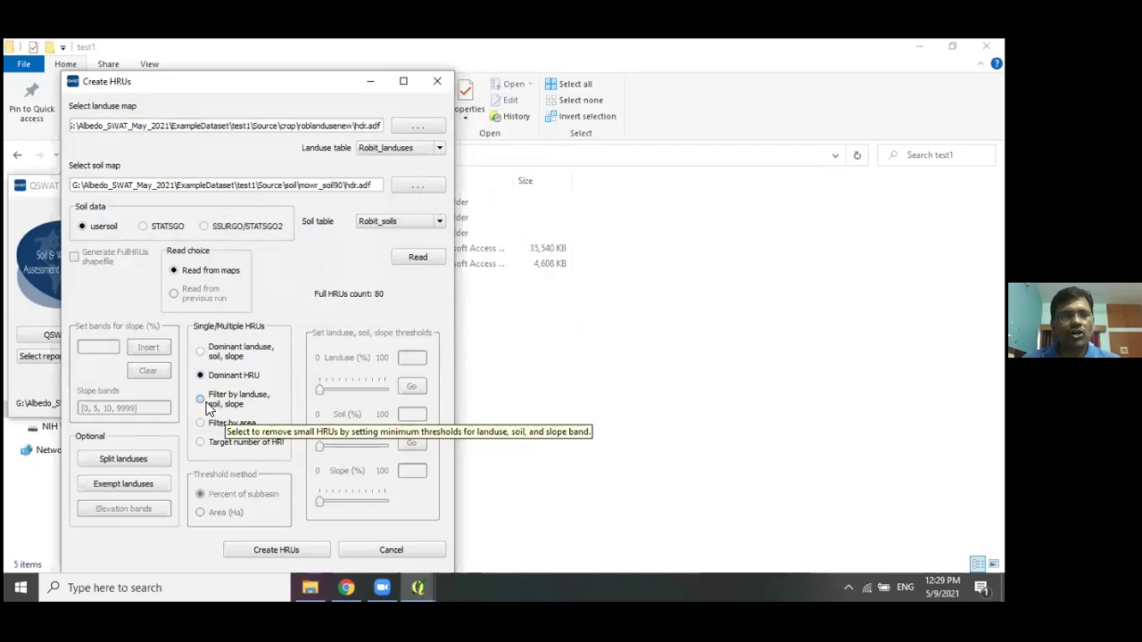
Filter HRUs by landuse 10%, soil 10% and slope 5% thresholds, then create the HRUs.
{"action": "left_click", "coordinate": [204, 404]}
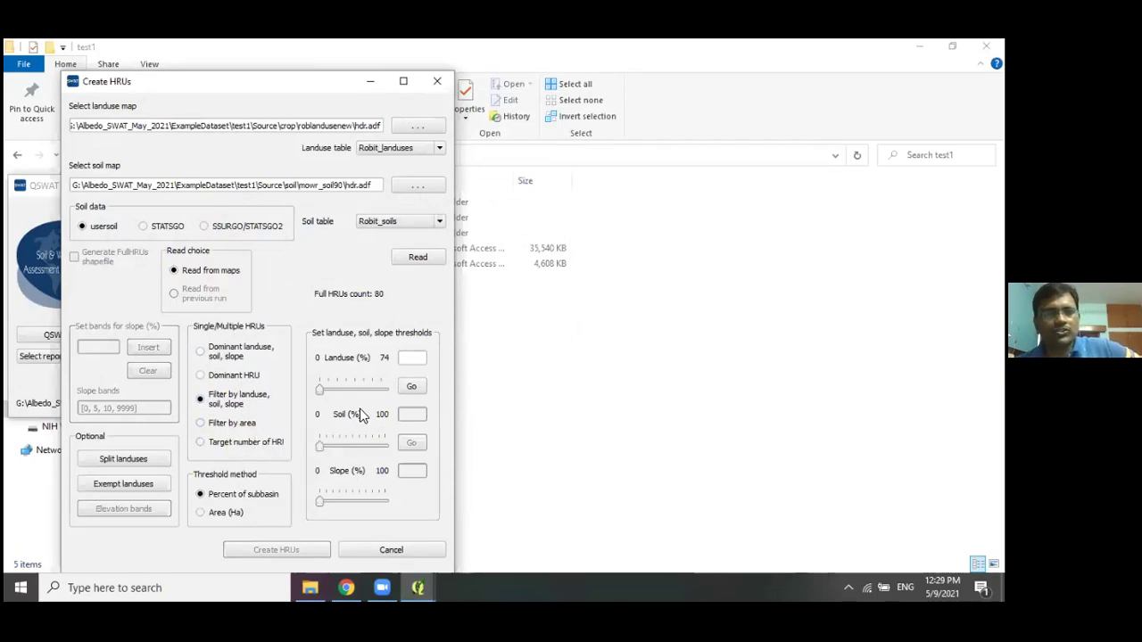
{"action": "left_click", "coordinate": [403, 359]}
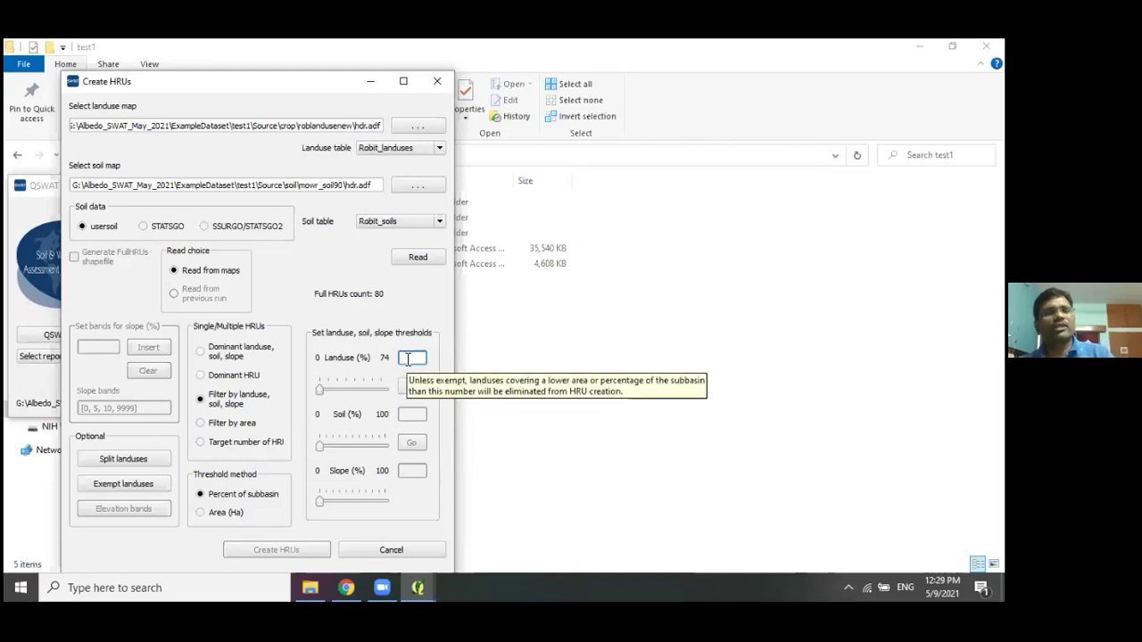
{"action": "type", "text": "10"}
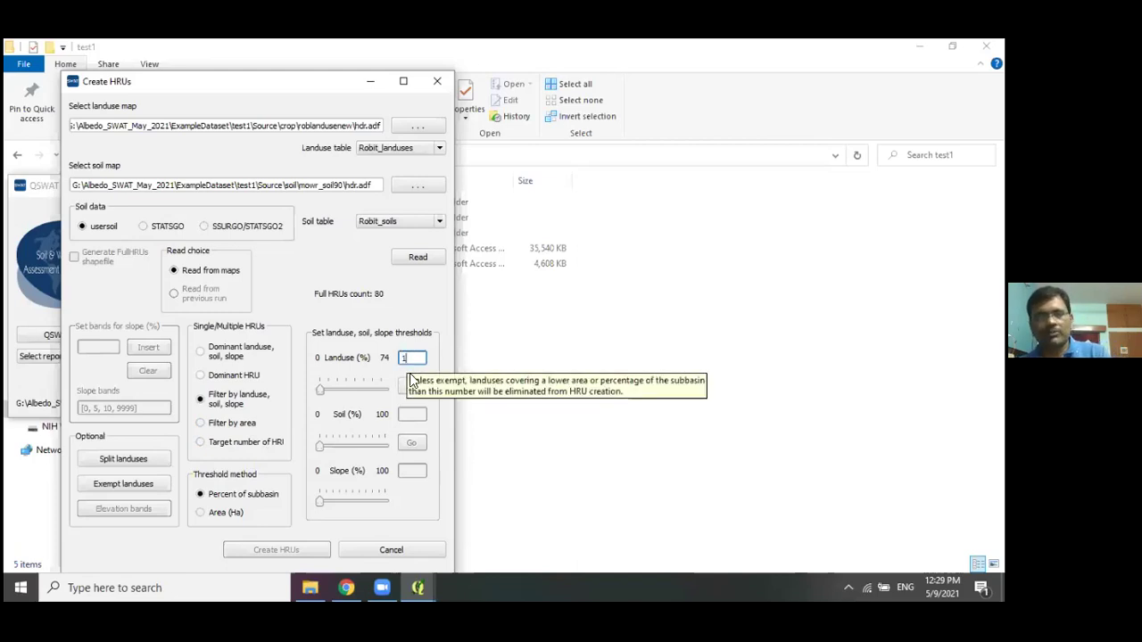
{"action": "left_click", "coordinate": [410, 387]}
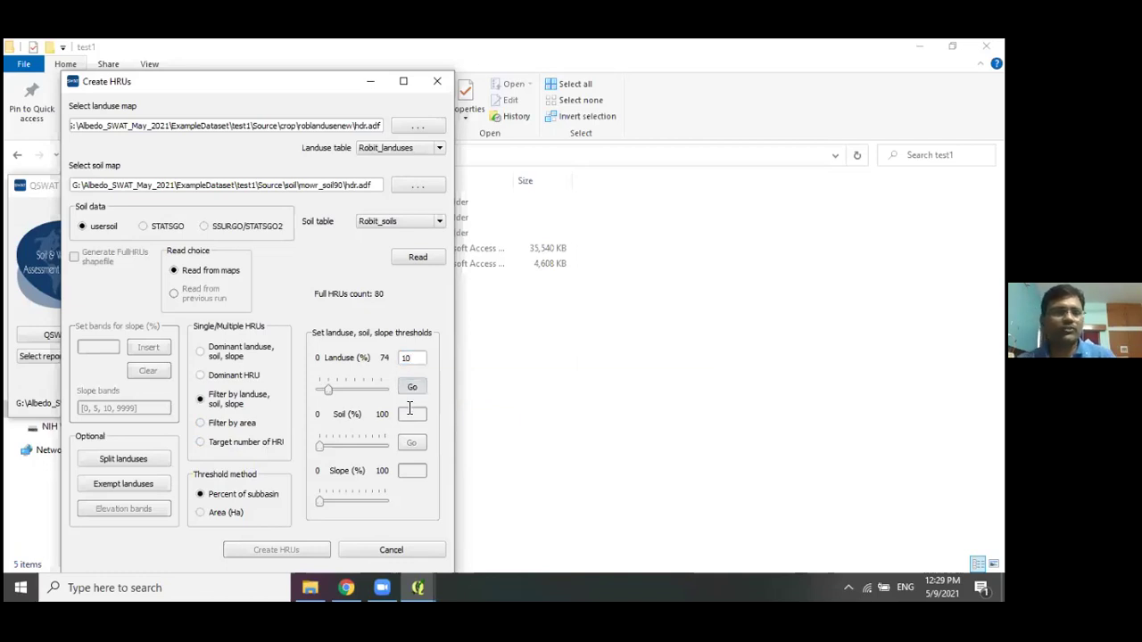
{"action": "left_click", "coordinate": [409, 414]}
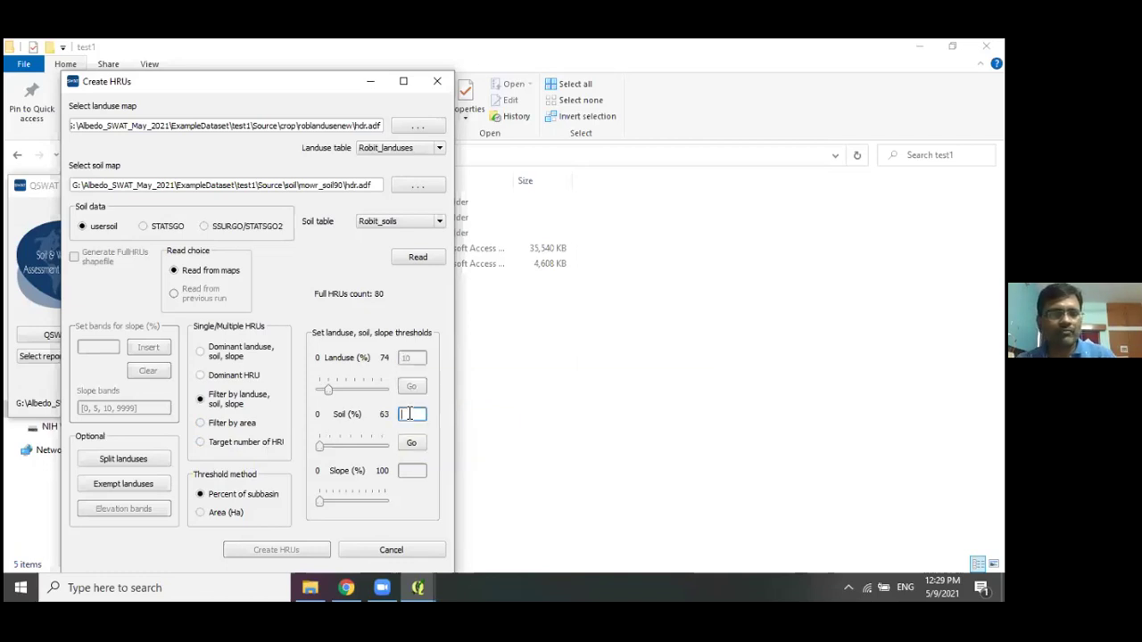
{"action": "type", "text": "10"}
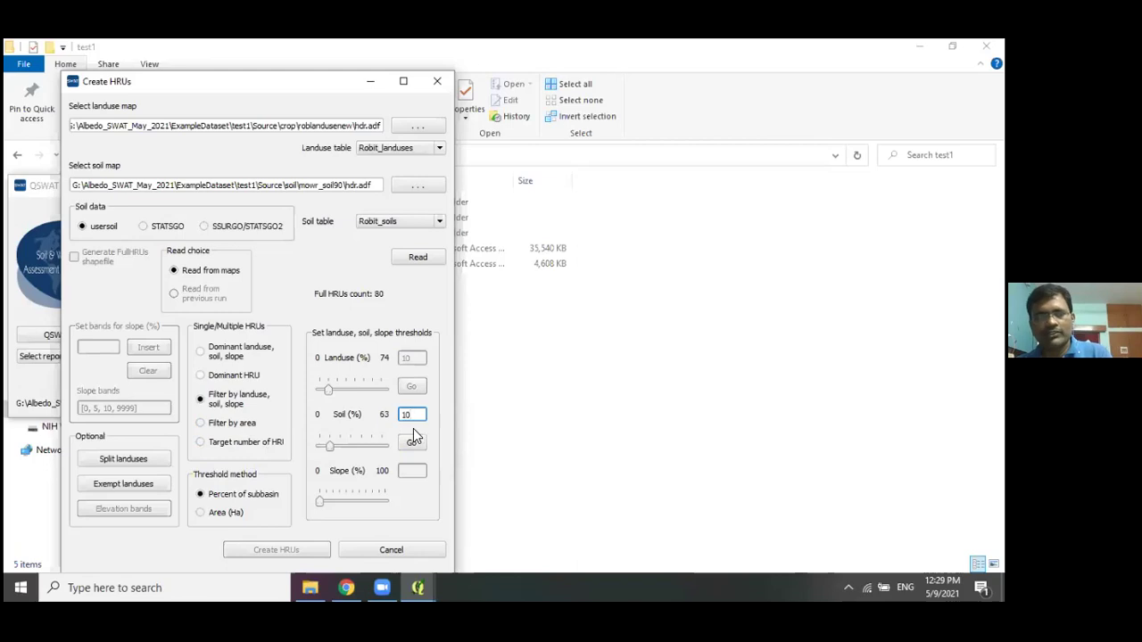
{"action": "left_click", "coordinate": [411, 443]}
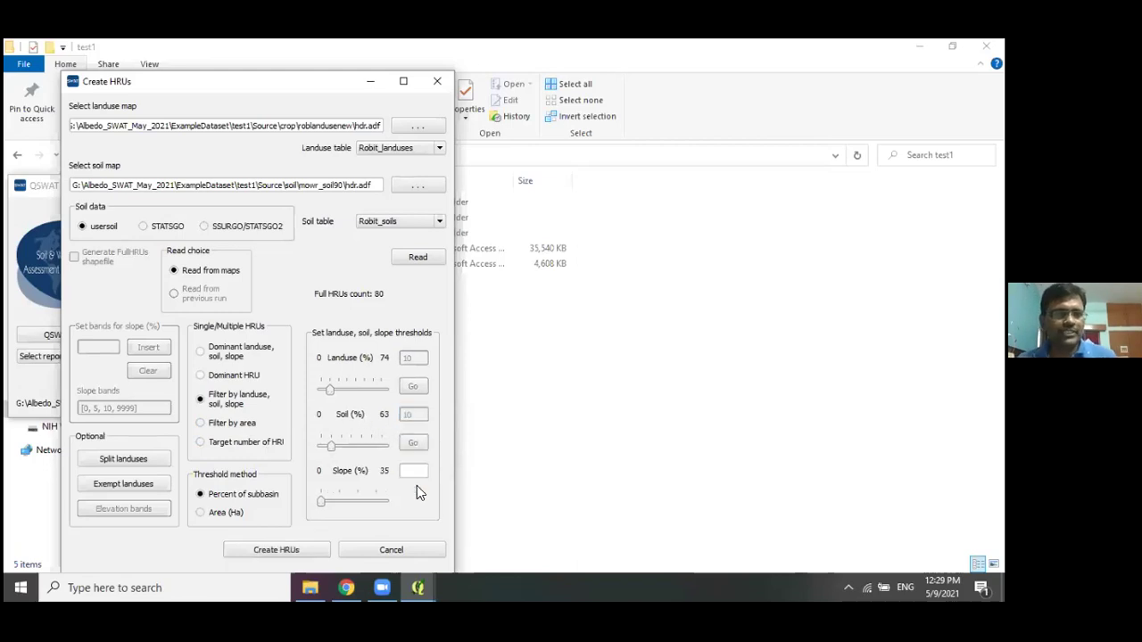
{"action": "left_click", "coordinate": [416, 472]}
{"action": "type", "text": "5"}
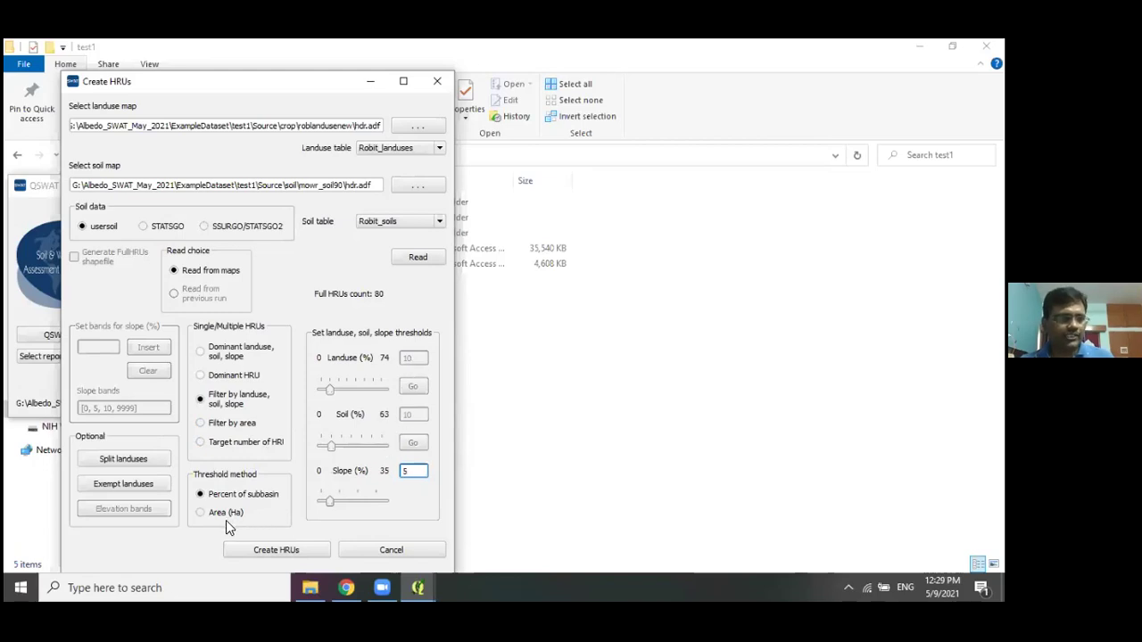
{"action": "left_click", "coordinate": [257, 557]}
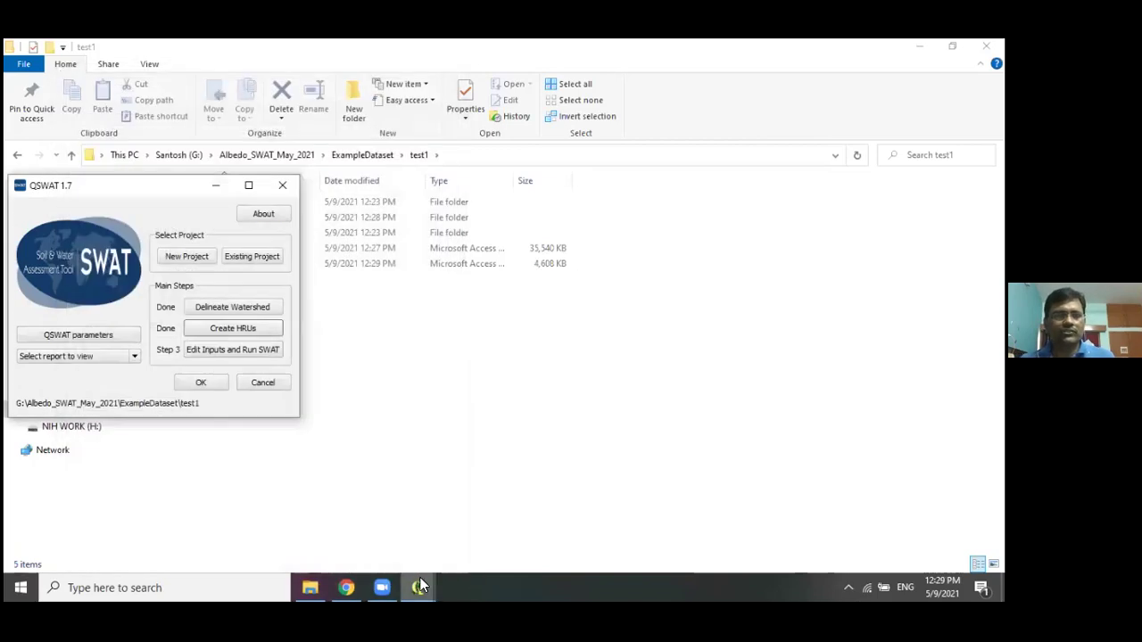
Return to the QSWAT dialog and choose HRUs from the 'Select report to view' list.
{"action": "mouse_move", "coordinate": [413, 580]}
{"action": "left_click", "coordinate": [360, 516]}
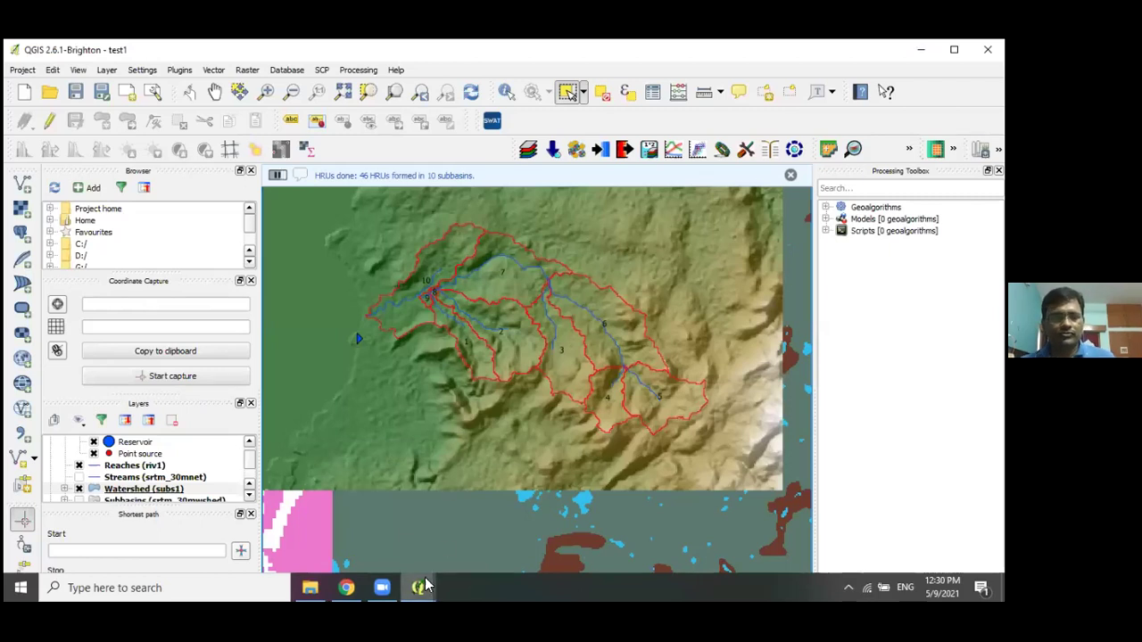
{"action": "mouse_move", "coordinate": [421, 583]}
{"action": "left_click", "coordinate": [462, 546]}
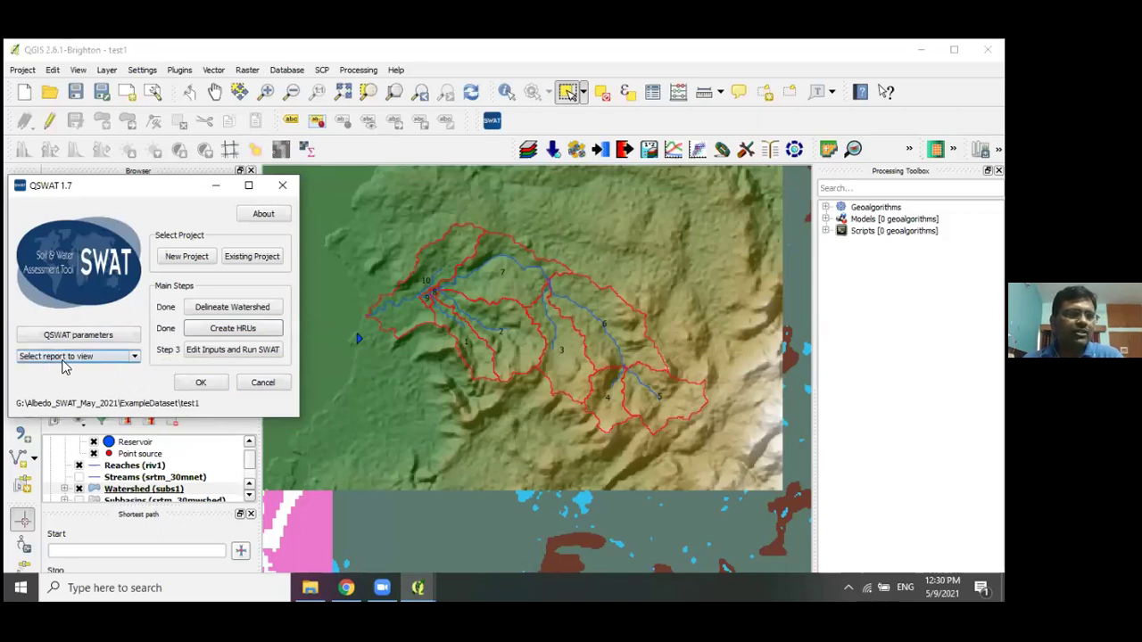
{"action": "left_click", "coordinate": [94, 361]}
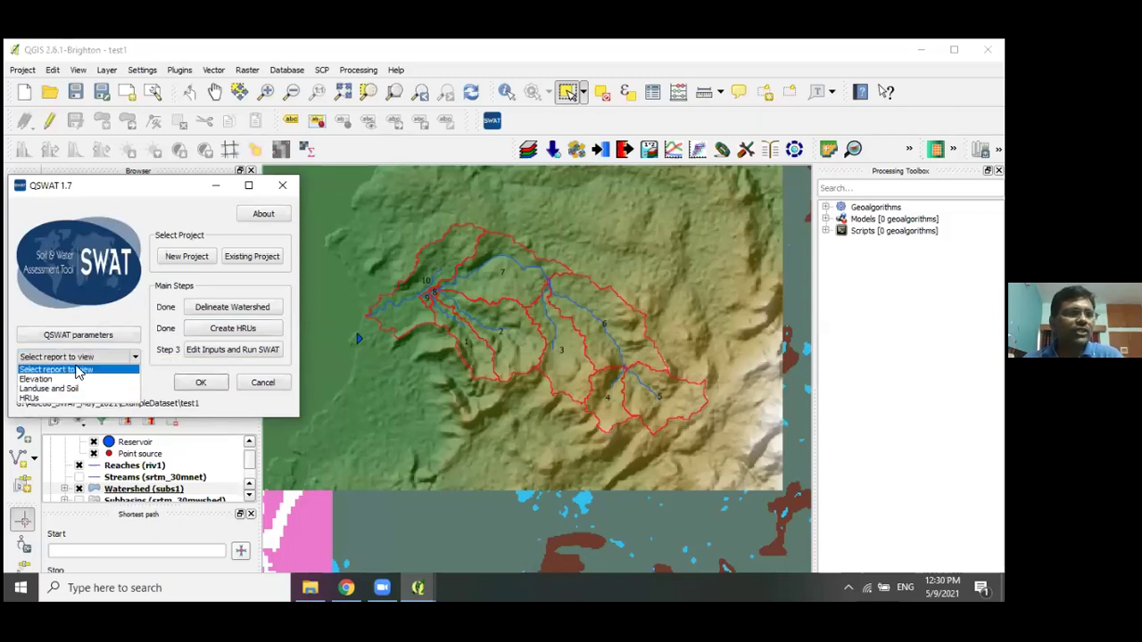
{"action": "left_click", "coordinate": [30, 399]}
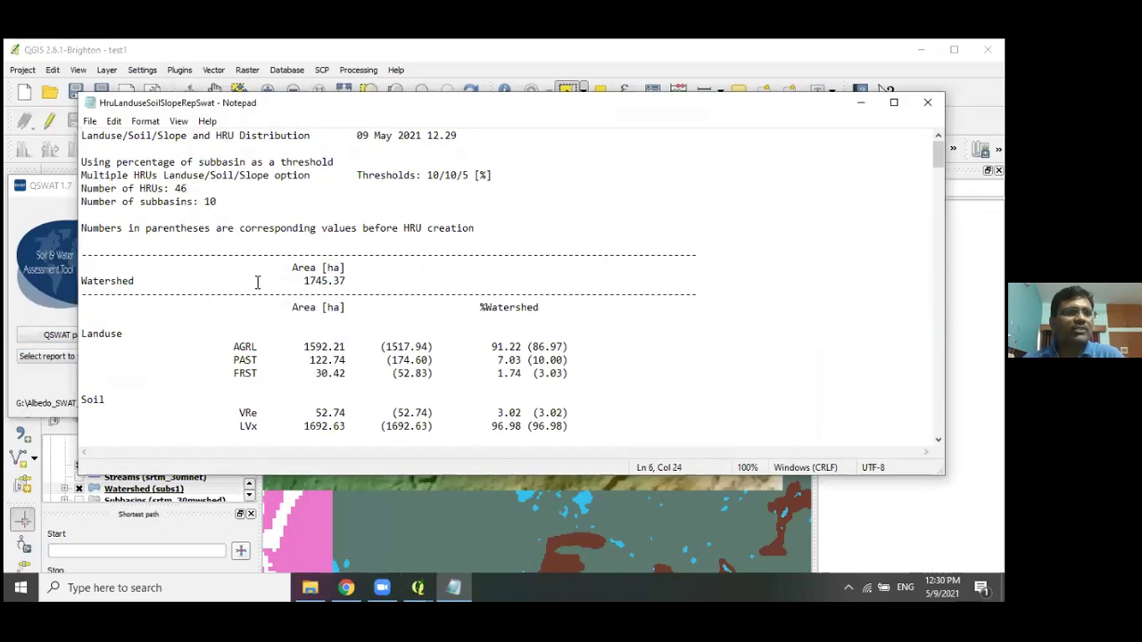
Scroll through the HruLanduseSoilSlopeRepSwat report in Notepad, then close it.
{"action": "scroll", "coordinate": [257, 282], "scroll_direction": "down", "scroll_amount": 20}
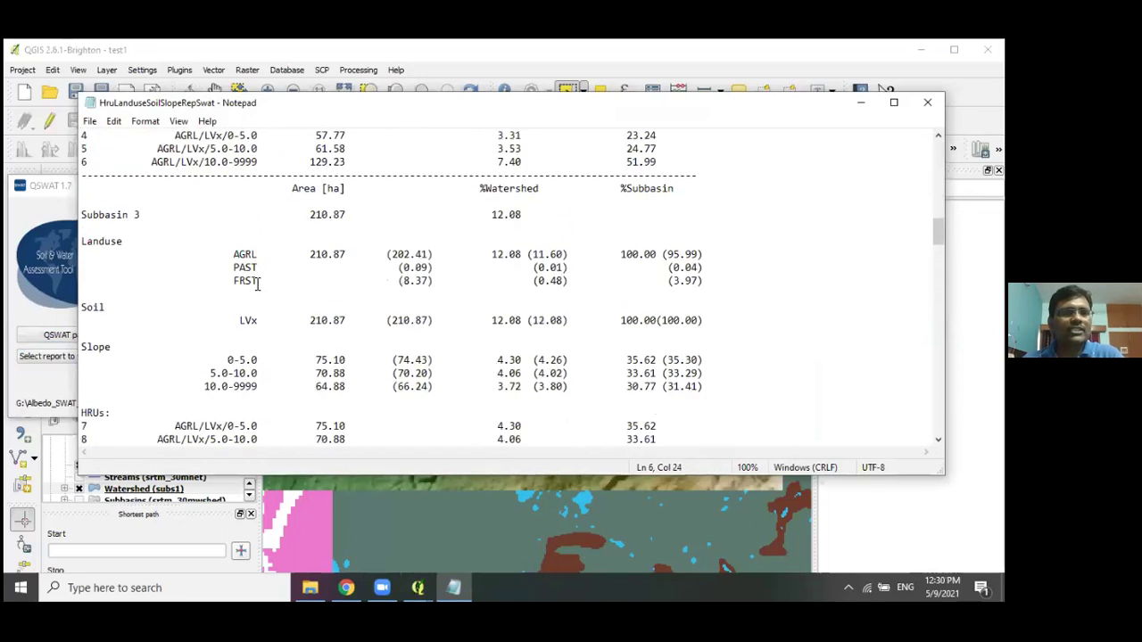
{"action": "scroll", "coordinate": [257, 282], "scroll_direction": "down", "scroll_amount": 20}
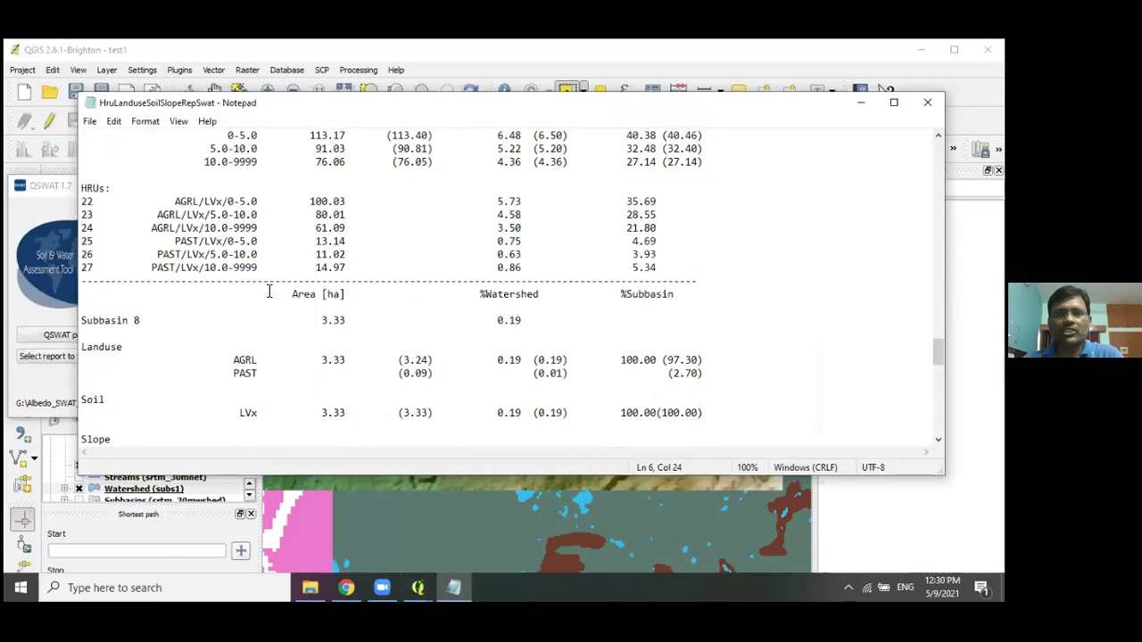
{"action": "left_click", "coordinate": [928, 102]}
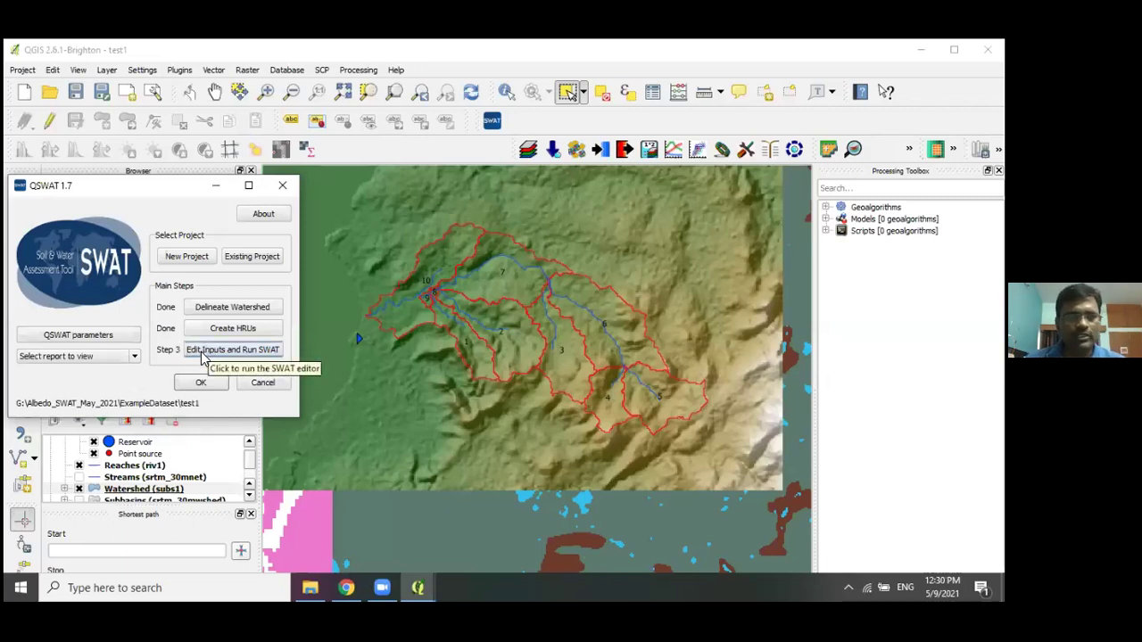
Browse to test1\Scenarios\Default\TxtInOut to confirm it is empty, then return to Default.
{"action": "left_click", "coordinate": [310, 587]}
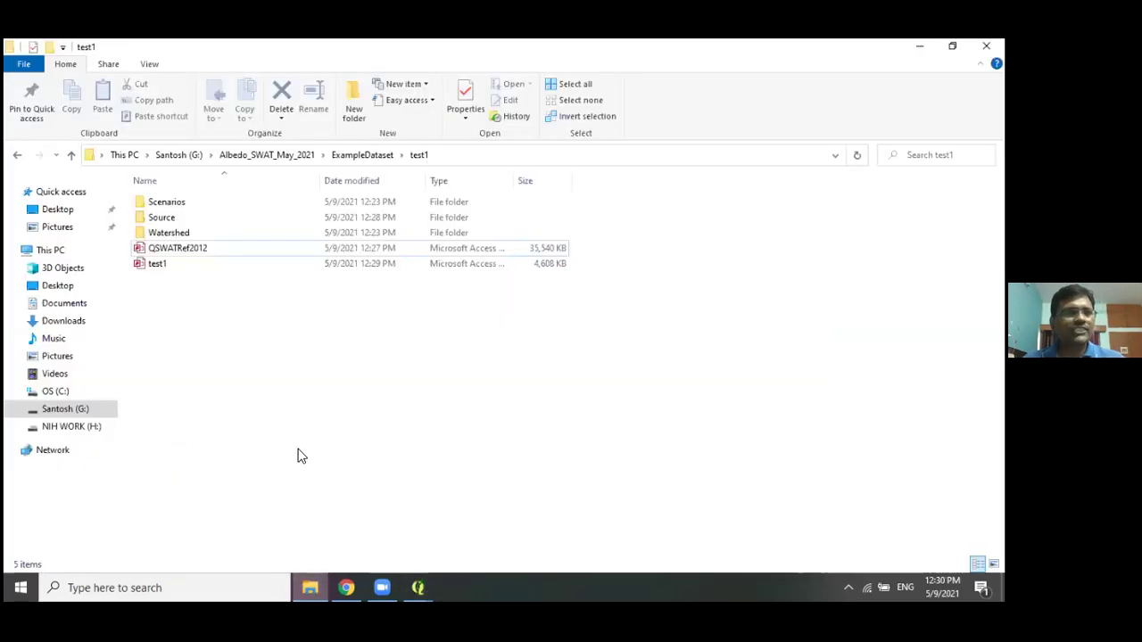
{"action": "left_click", "coordinate": [363, 154]}
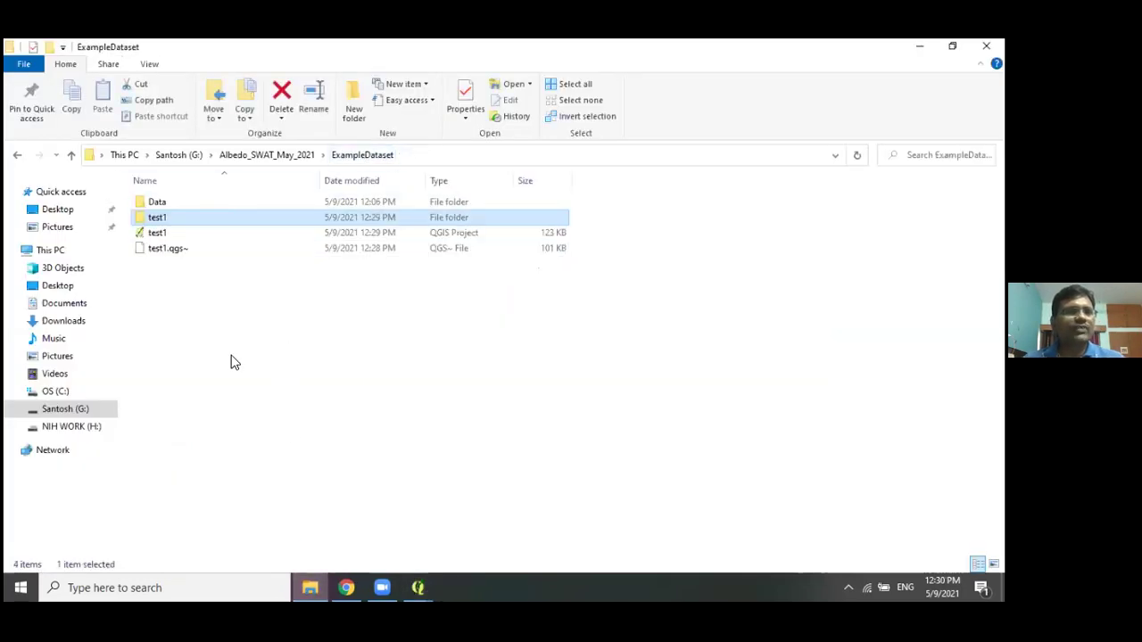
{"action": "double_click", "coordinate": [156, 221]}
{"action": "double_click", "coordinate": [165, 202]}
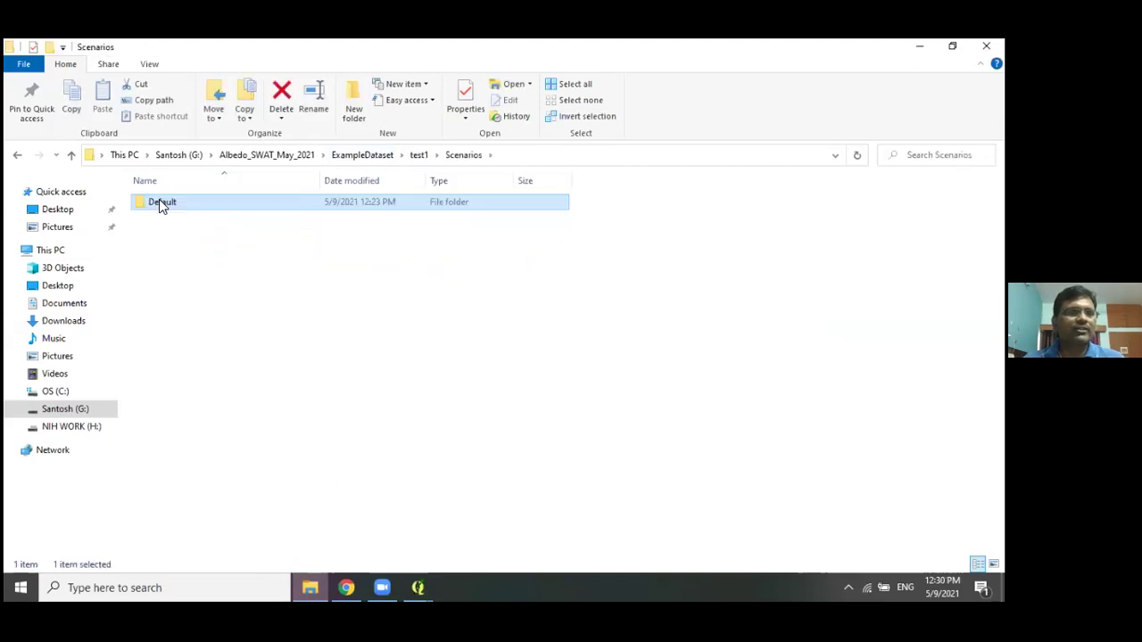
{"action": "double_click", "coordinate": [160, 203]}
{"action": "left_click", "coordinate": [161, 233]}
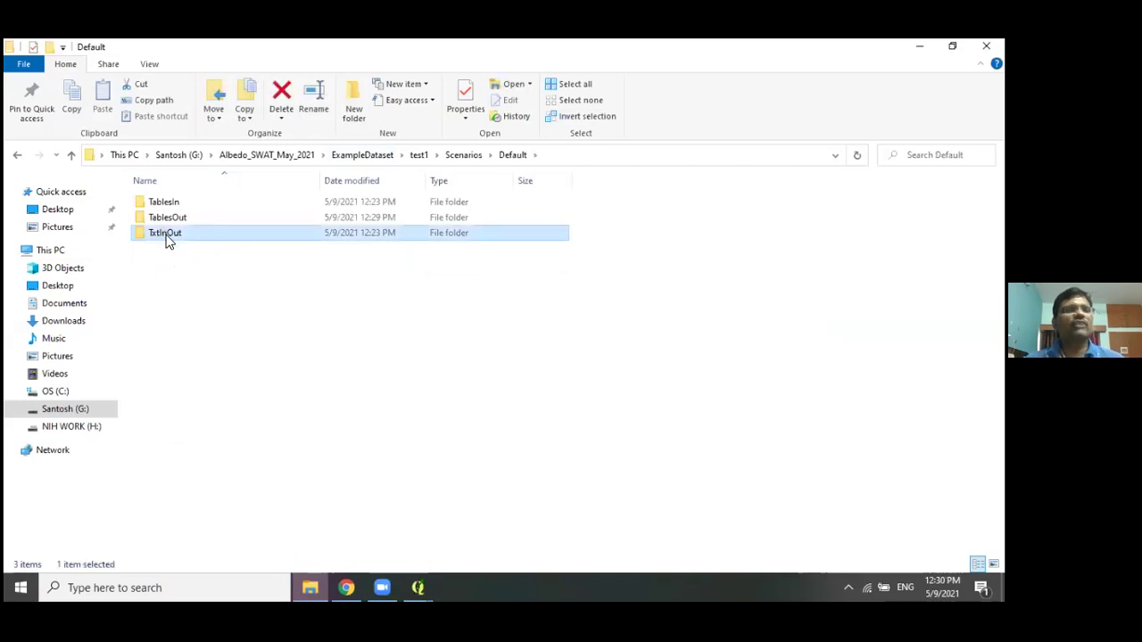
{"action": "double_click", "coordinate": [167, 235]}
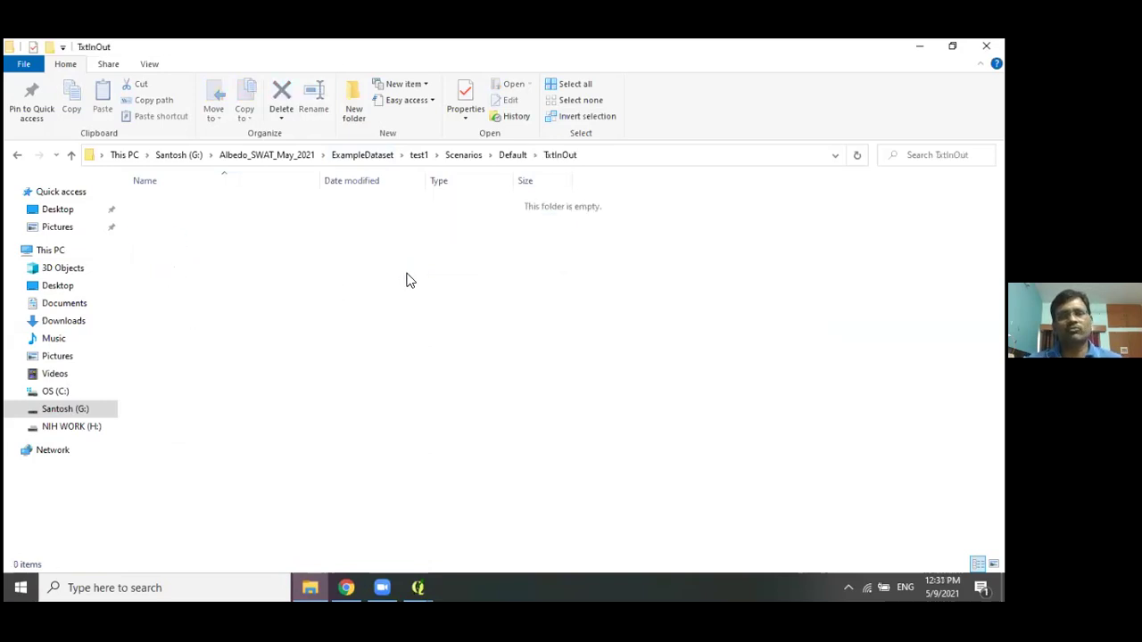
{"action": "left_click", "coordinate": [520, 156]}
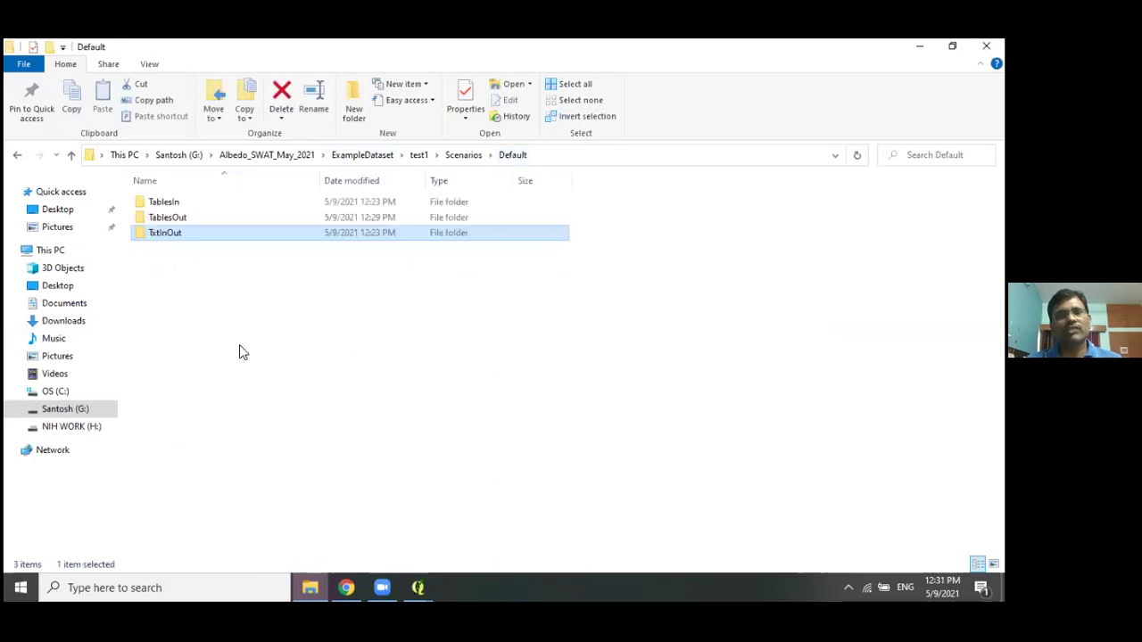
{"action": "left_click", "coordinate": [308, 446]}
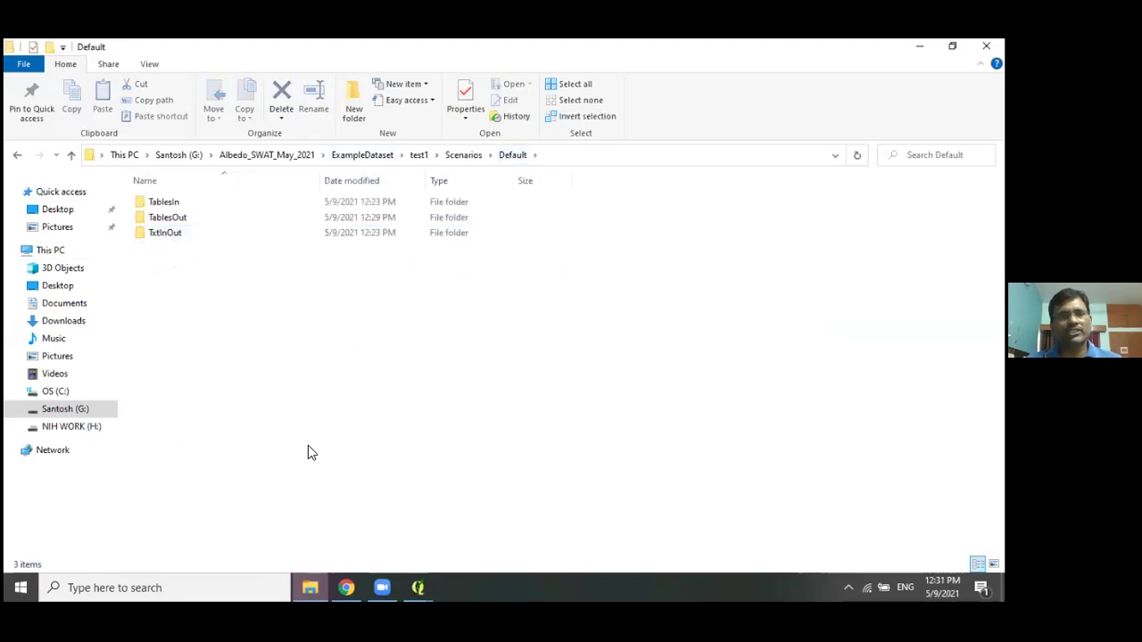
Back in QSWAT, launch the SWAT Editor with 'Edit Inputs and Run SWAT'.
{"action": "left_click", "coordinate": [410, 578]}
{"action": "left_click", "coordinate": [437, 507]}
{"action": "left_click", "coordinate": [214, 353]}
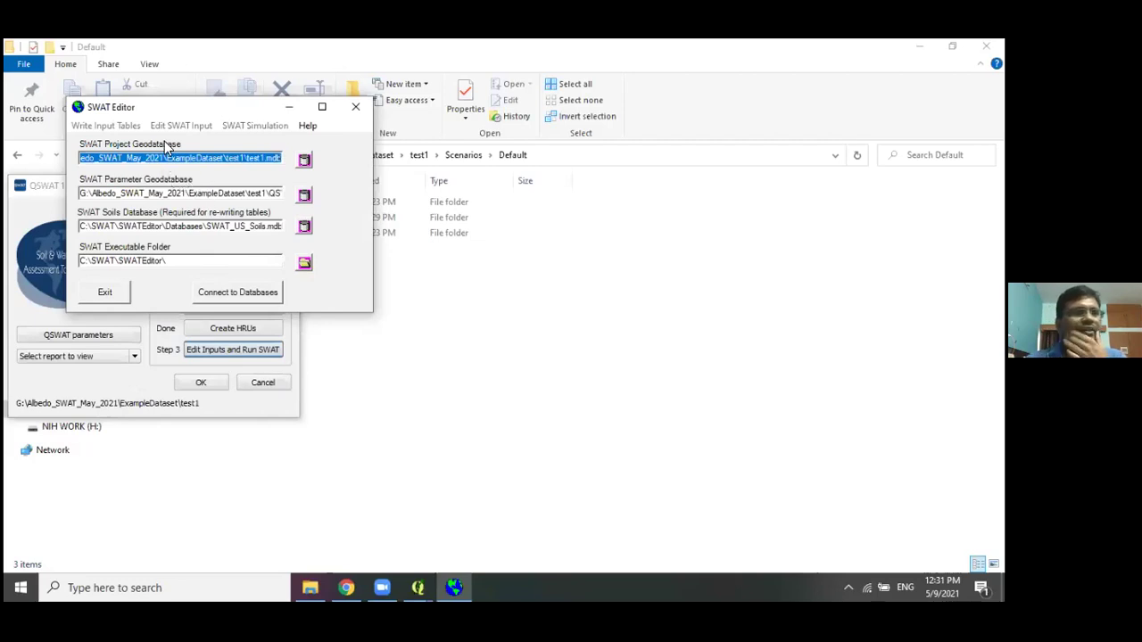
Point the soils database at QSWATRef2012.mdb and connect the SWAT Editor databases.
{"action": "left_click", "coordinate": [145, 194]}
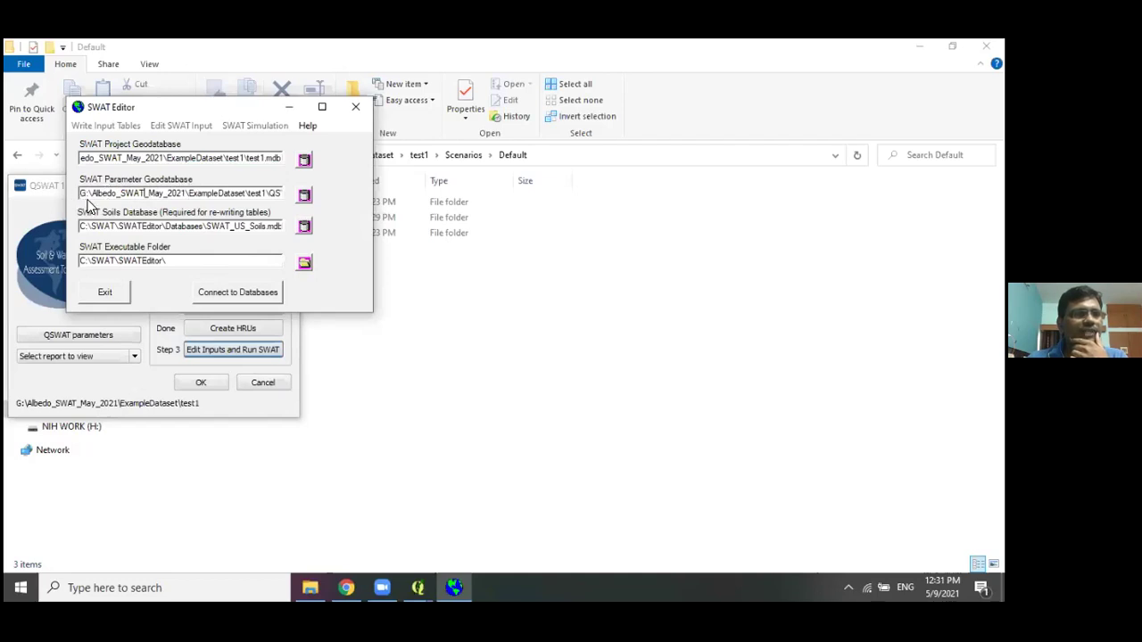
{"action": "left_click_drag", "start_coordinate": [86, 193], "coordinate": [317, 192]}
{"action": "key", "text": "ctrl+c"}
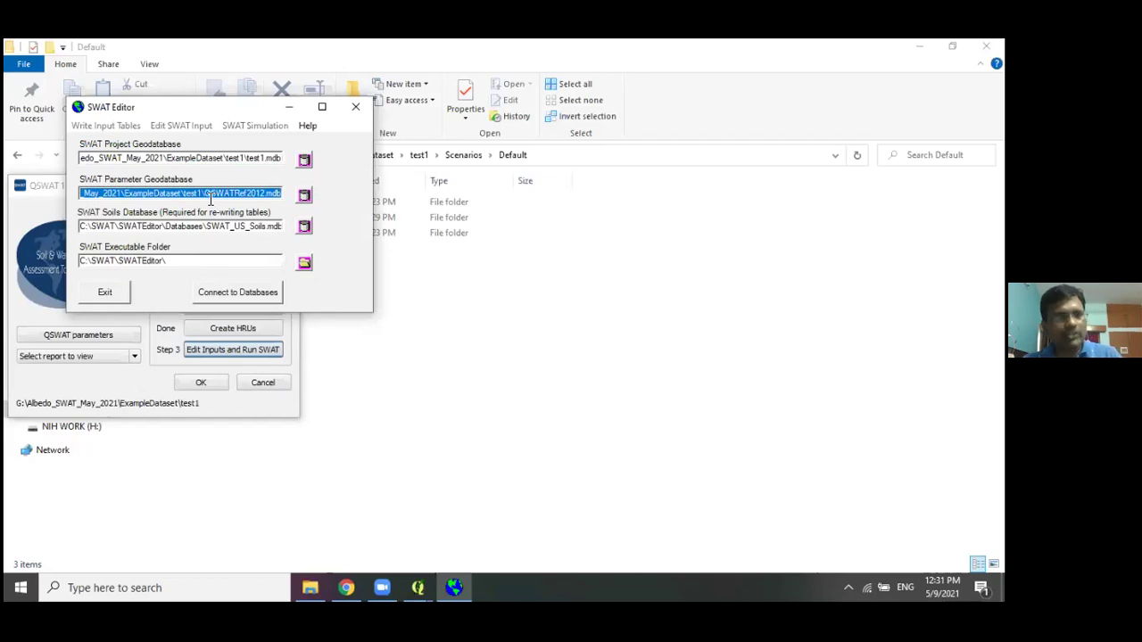
{"action": "left_click", "coordinate": [170, 228]}
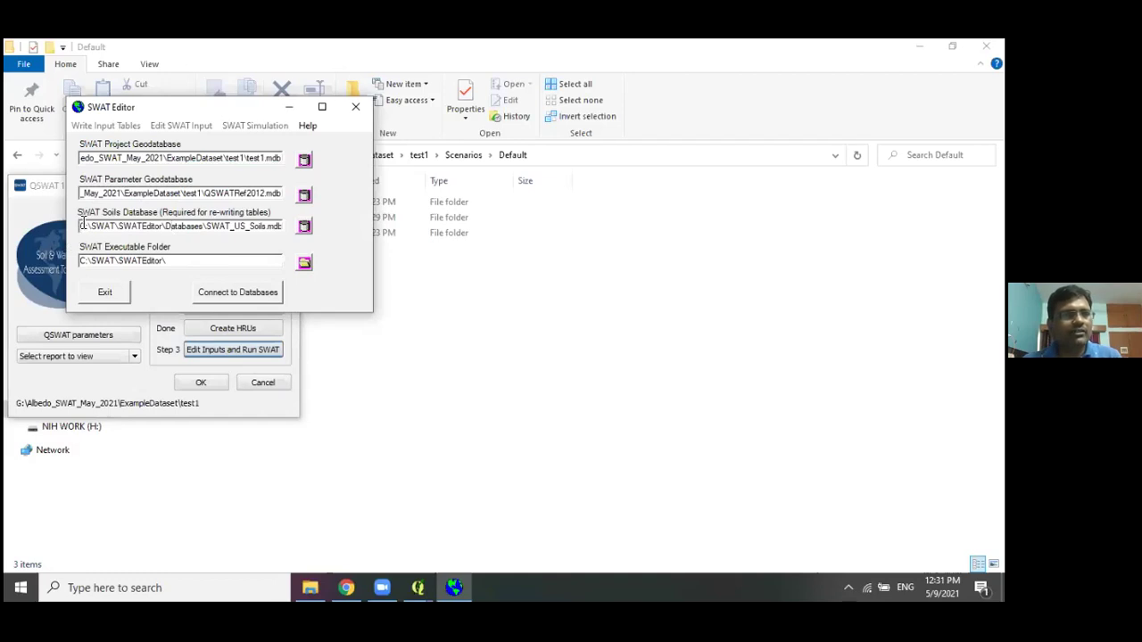
{"action": "left_click_drag", "start_coordinate": [81, 228], "coordinate": [286, 230]}
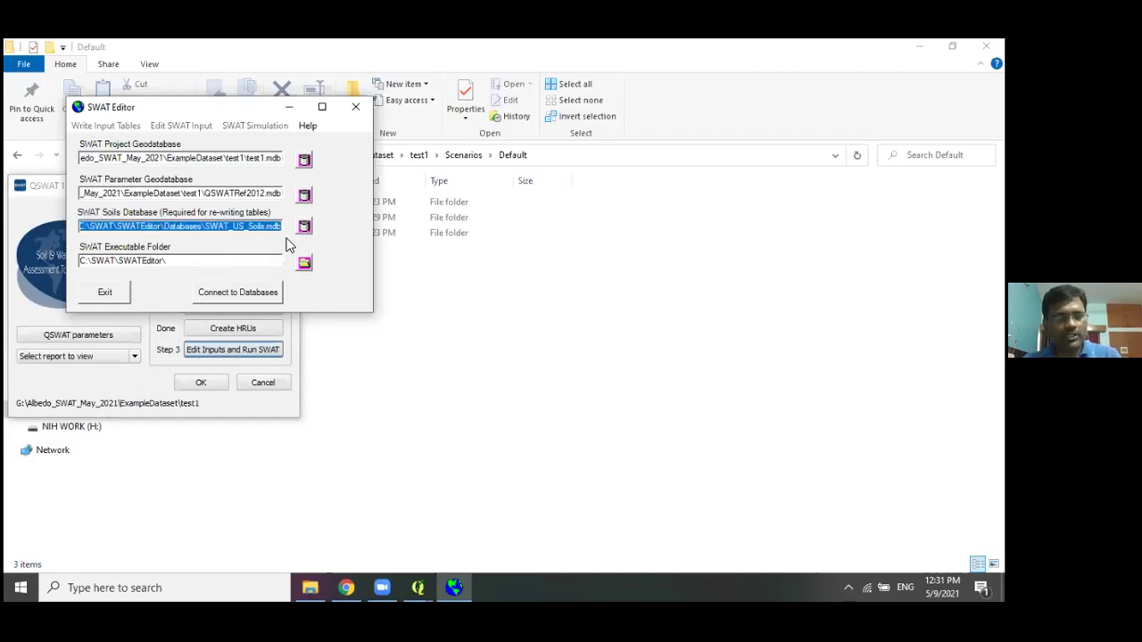
{"action": "key", "text": "ctrl+v"}
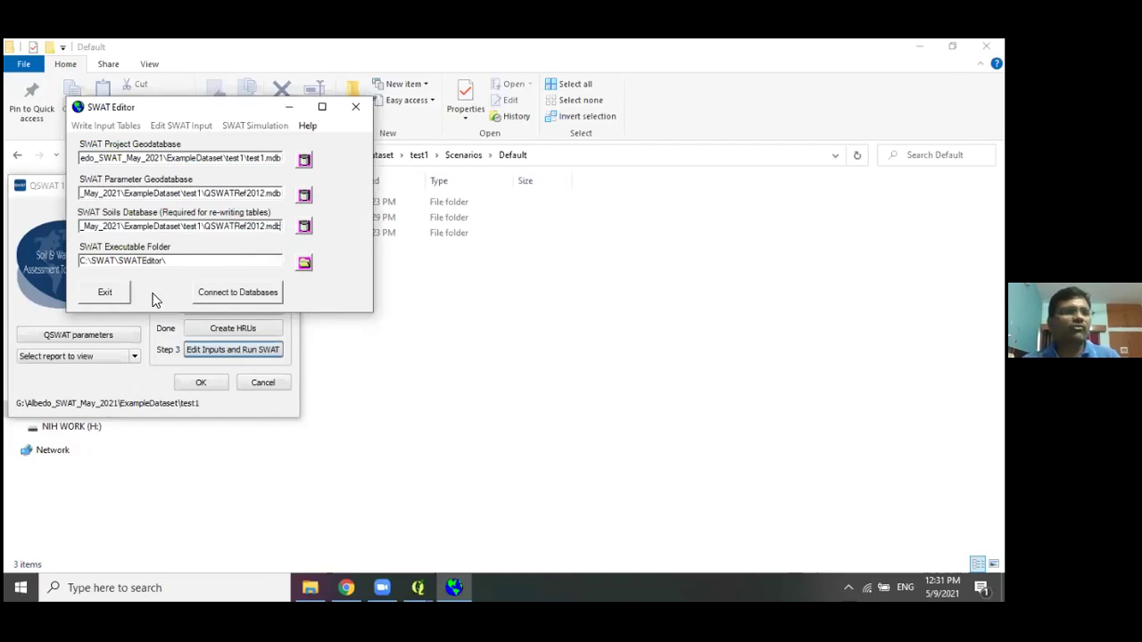
{"action": "left_click", "coordinate": [224, 294]}
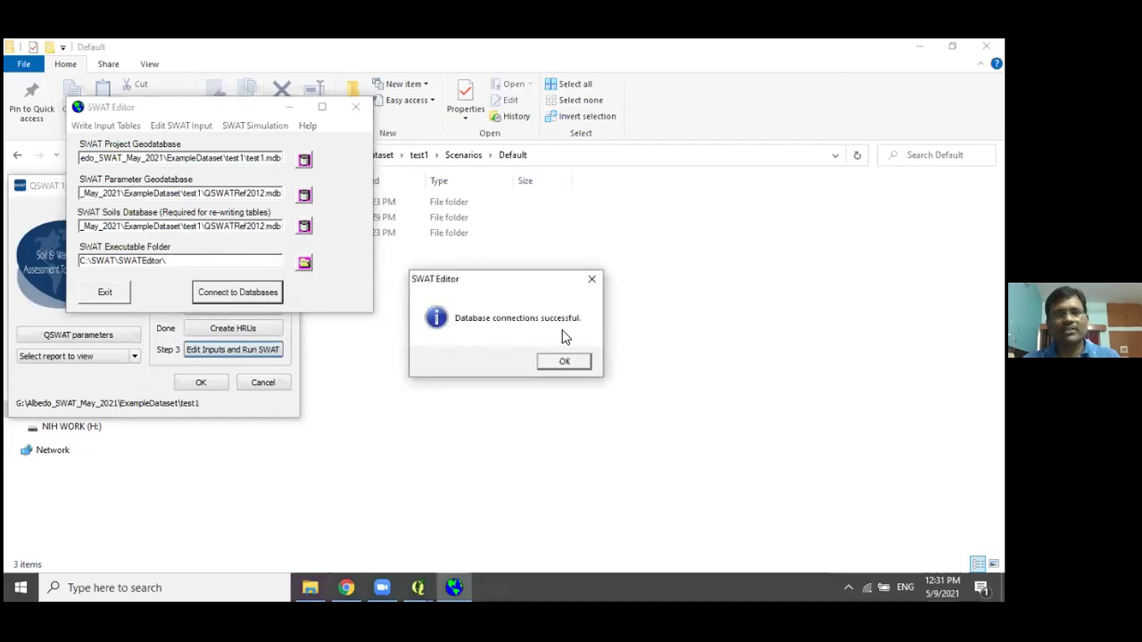
{"action": "left_click", "coordinate": [564, 362]}
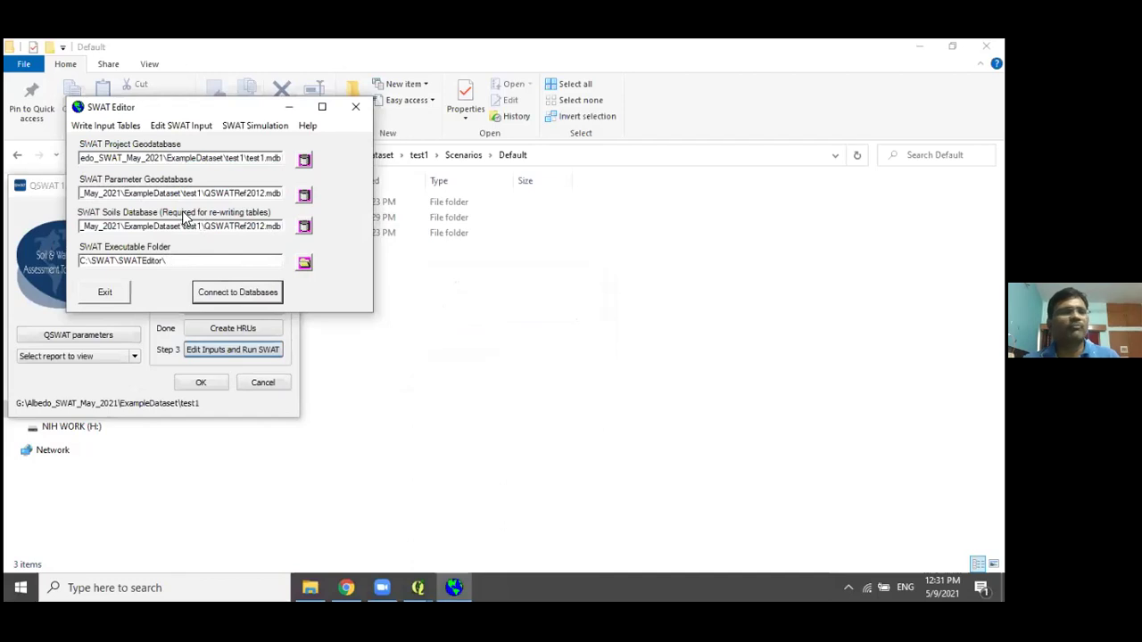
{"action": "left_click", "coordinate": [108, 127]}
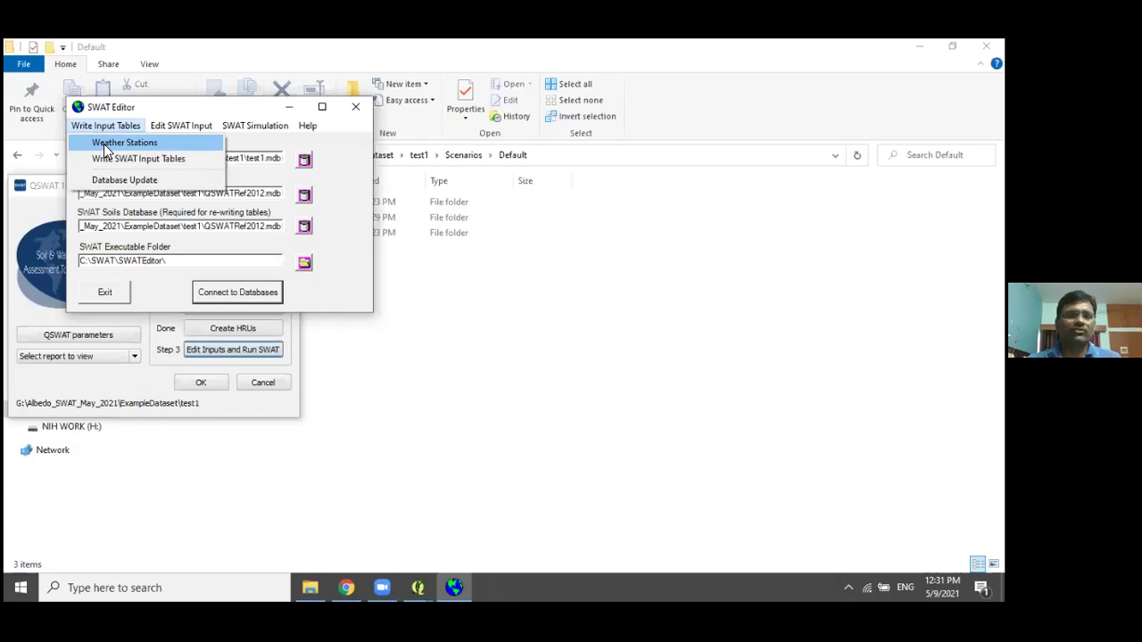
Choose WGEN_Robit as the weather generator database in Weather Stations.
{"action": "left_click", "coordinate": [105, 145]}
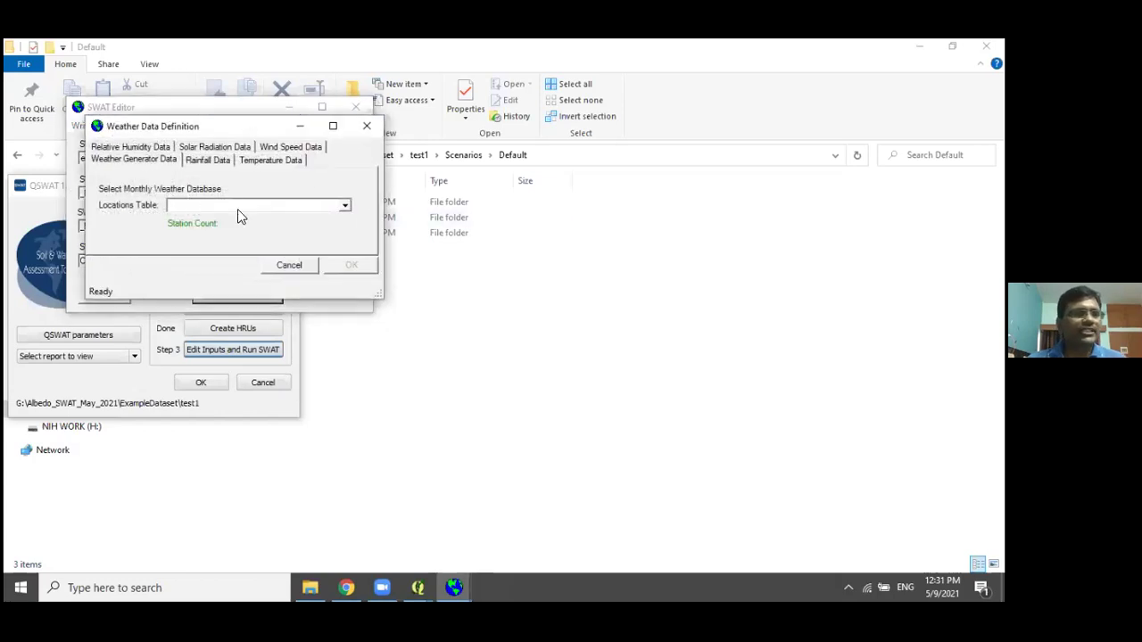
{"action": "left_click", "coordinate": [344, 206]}
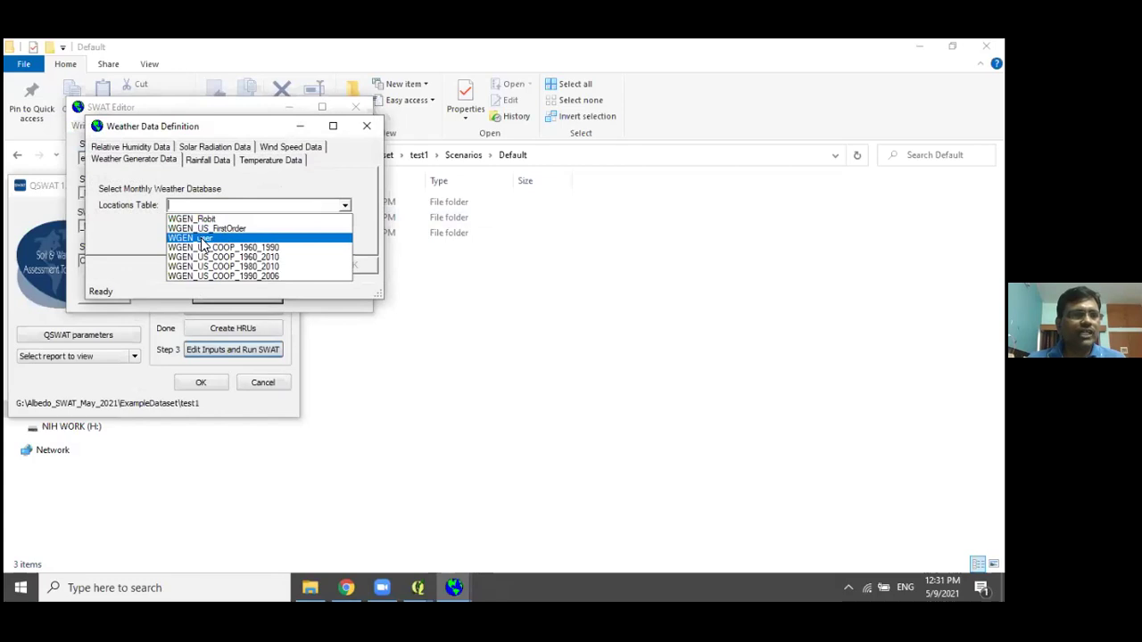
{"action": "left_click", "coordinate": [188, 223]}
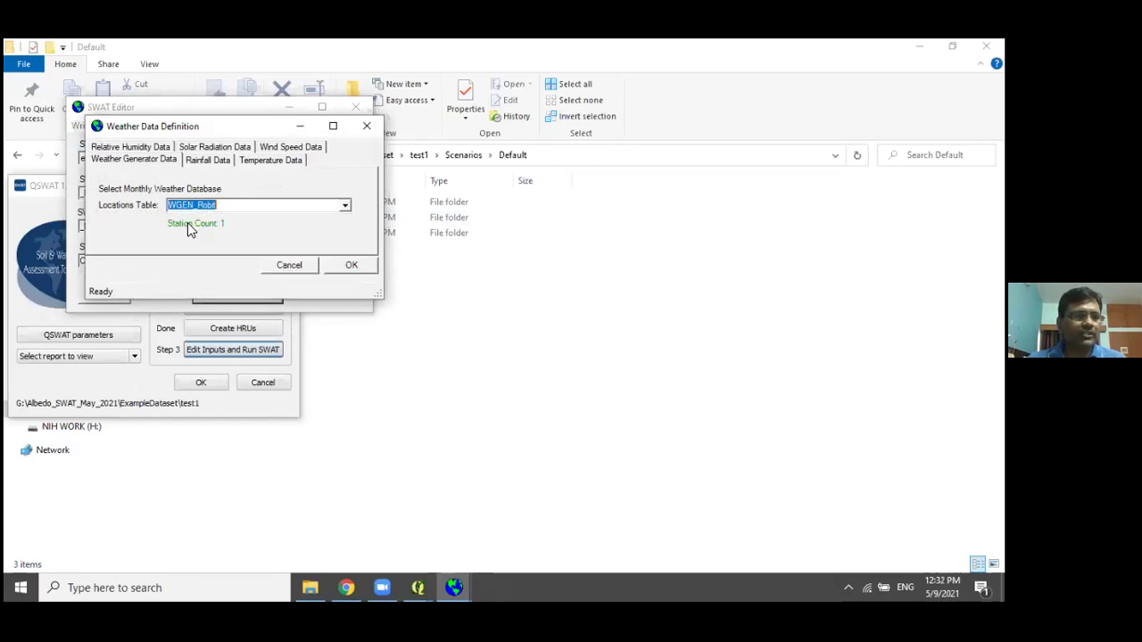
Use rain gauges, loading pcpRobStation from ExampleDataset\Data\ClimateRobit as the rainfall table.
{"action": "left_click", "coordinate": [205, 163]}
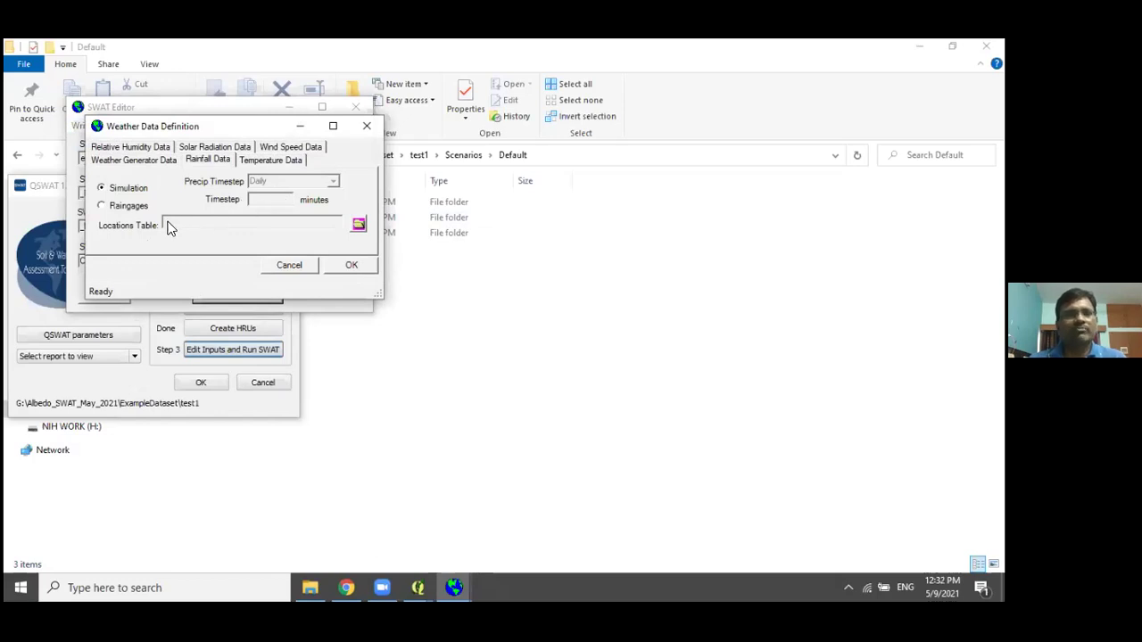
{"action": "left_click", "coordinate": [120, 206]}
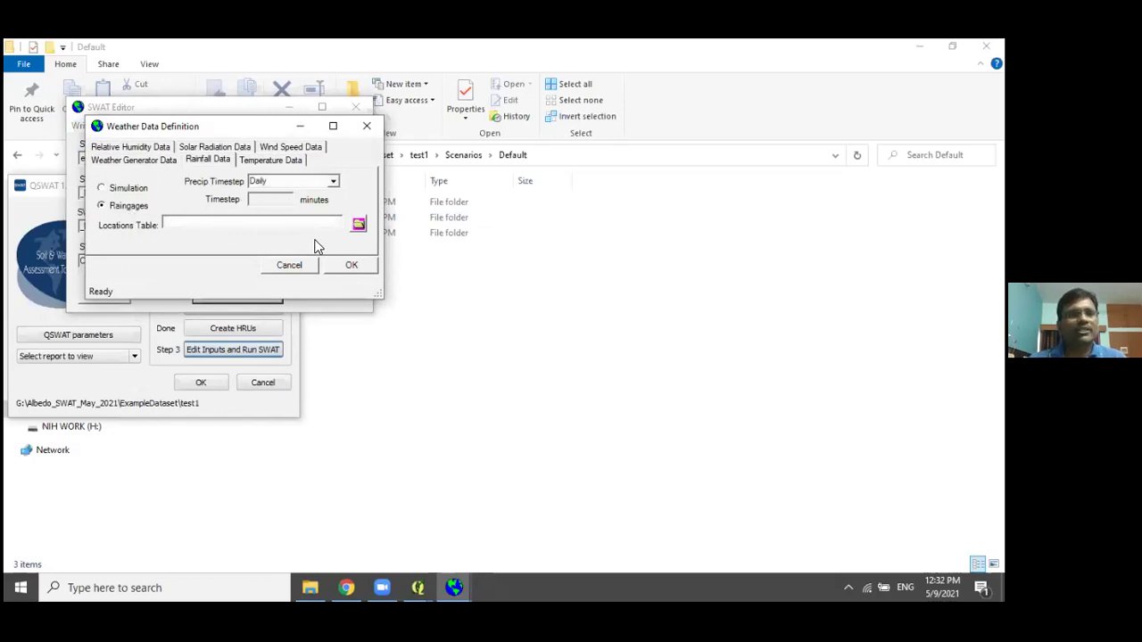
{"action": "left_click", "coordinate": [358, 224]}
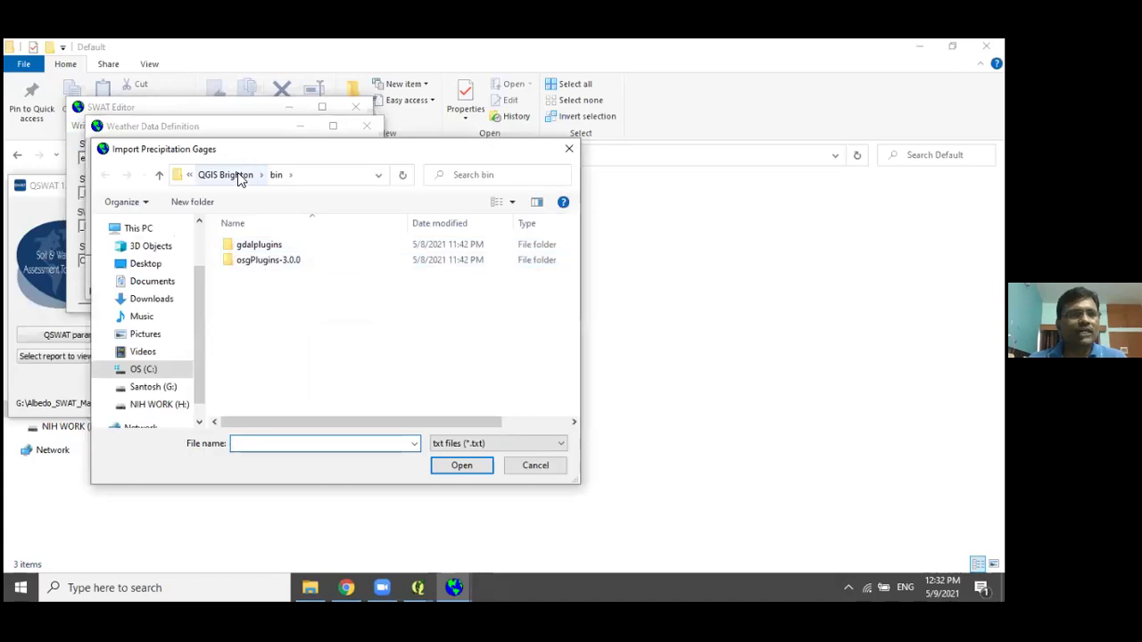
{"action": "left_click", "coordinate": [227, 175]}
{"action": "left_click", "coordinate": [153, 387]}
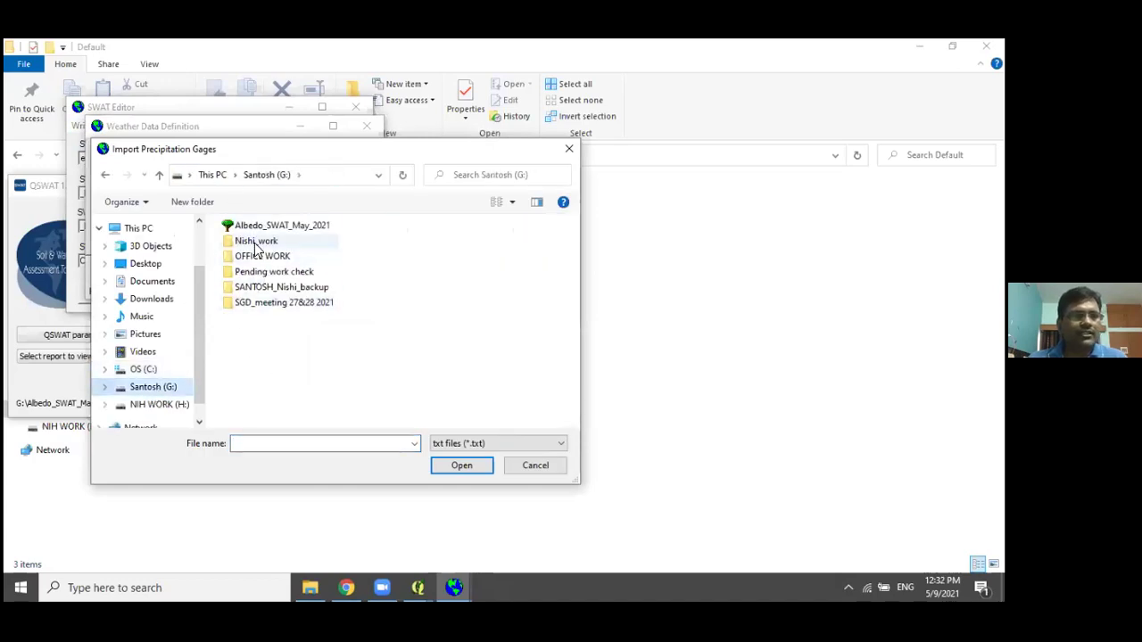
{"action": "double_click", "coordinate": [259, 225]}
{"action": "double_click", "coordinate": [247, 260]}
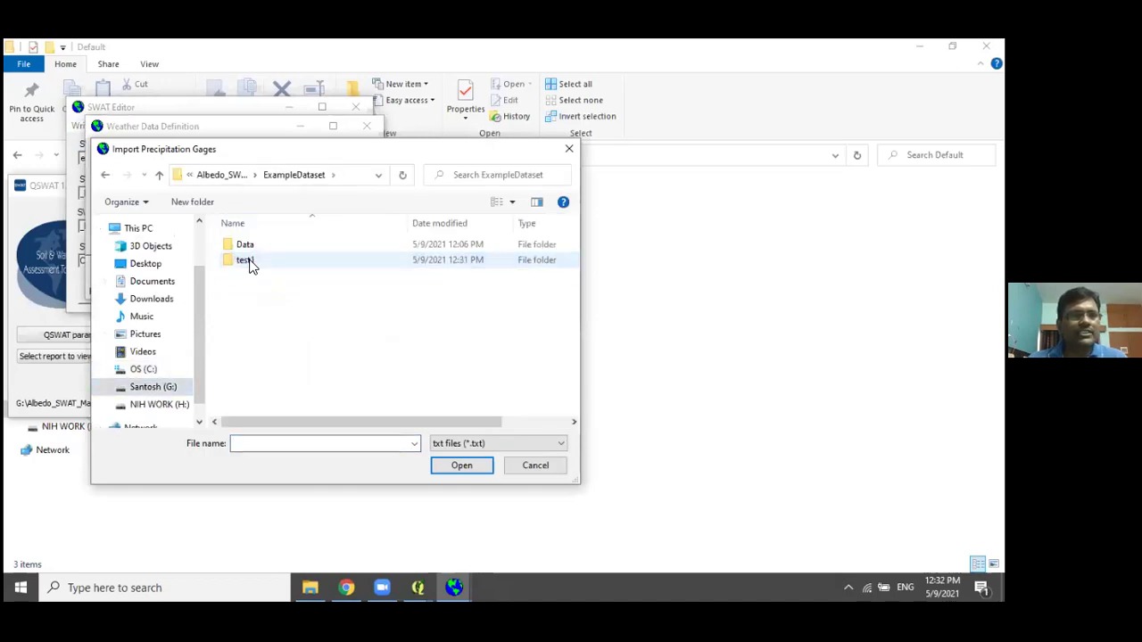
{"action": "left_click", "coordinate": [251, 255]}
{"action": "double_click", "coordinate": [251, 254]}
{"action": "left_click", "coordinate": [250, 250]}
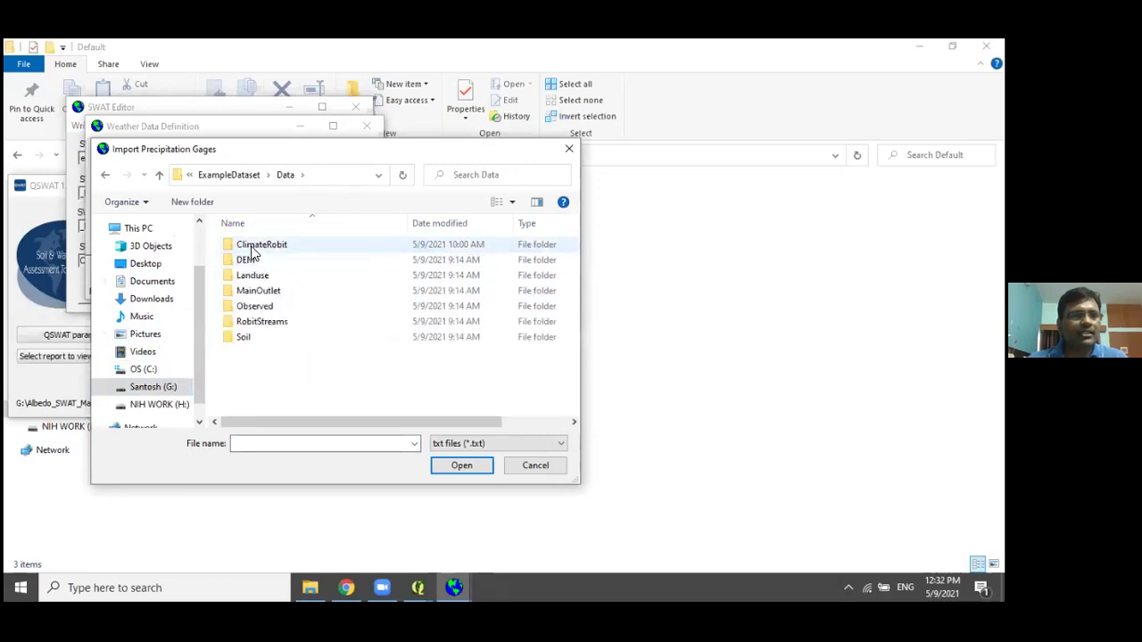
{"action": "key", "text": "Return"}
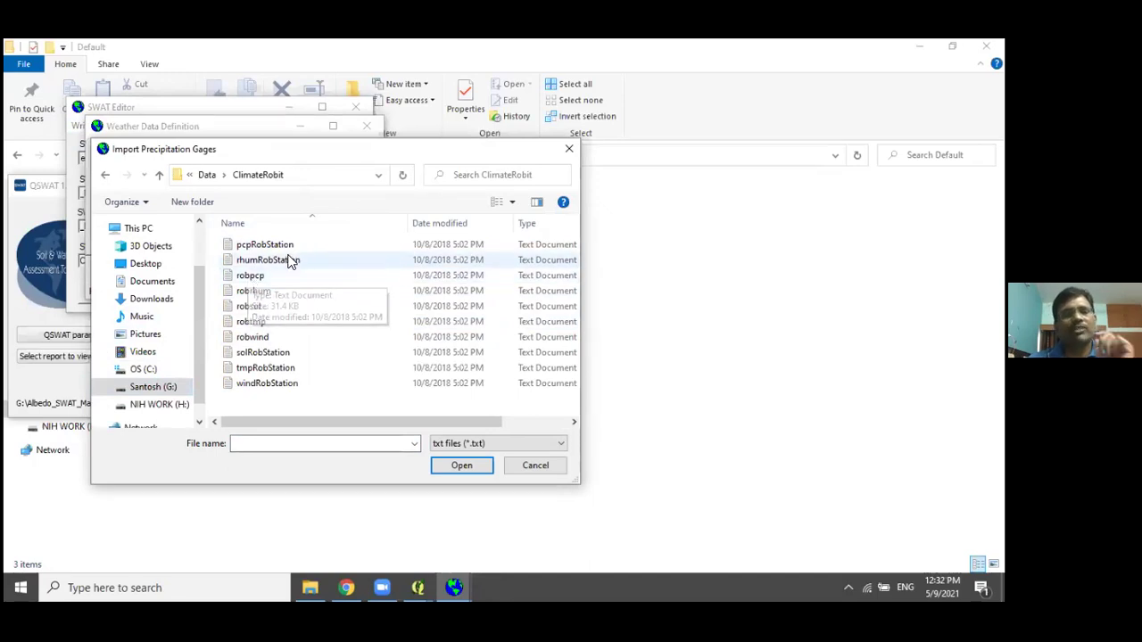
{"action": "left_click", "coordinate": [267, 260]}
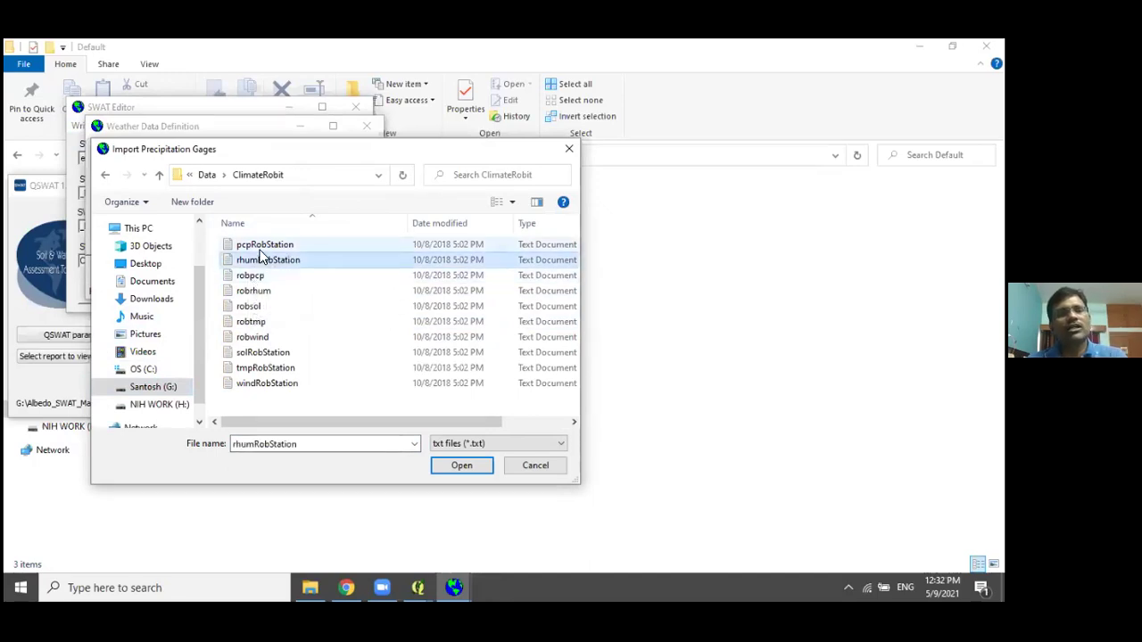
{"action": "left_click", "coordinate": [258, 247]}
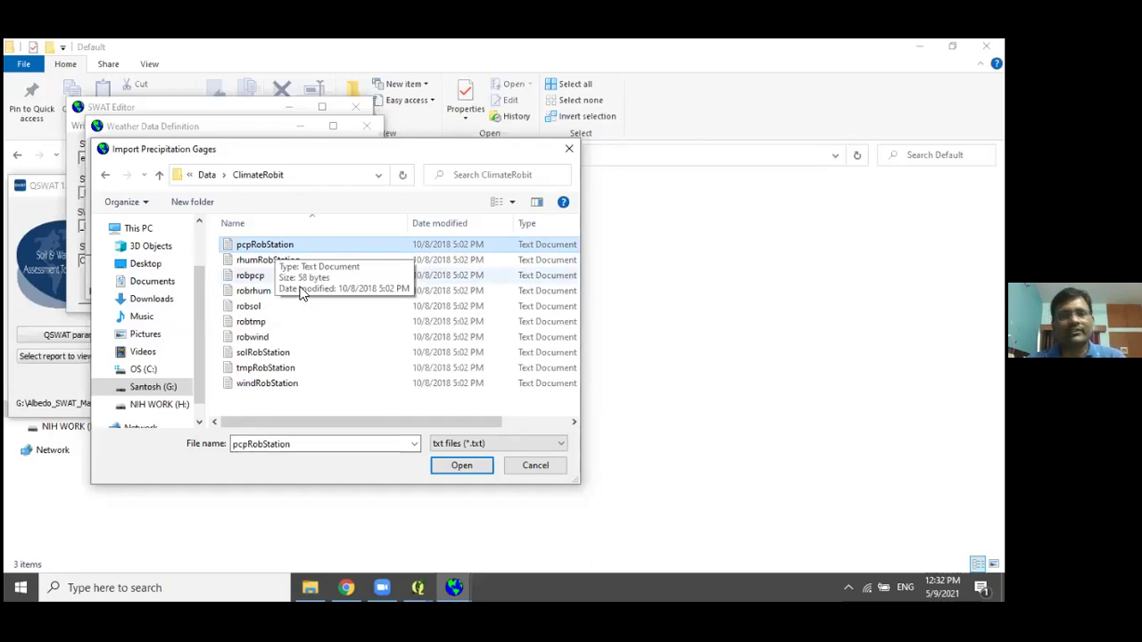
{"action": "left_click", "coordinate": [453, 471]}
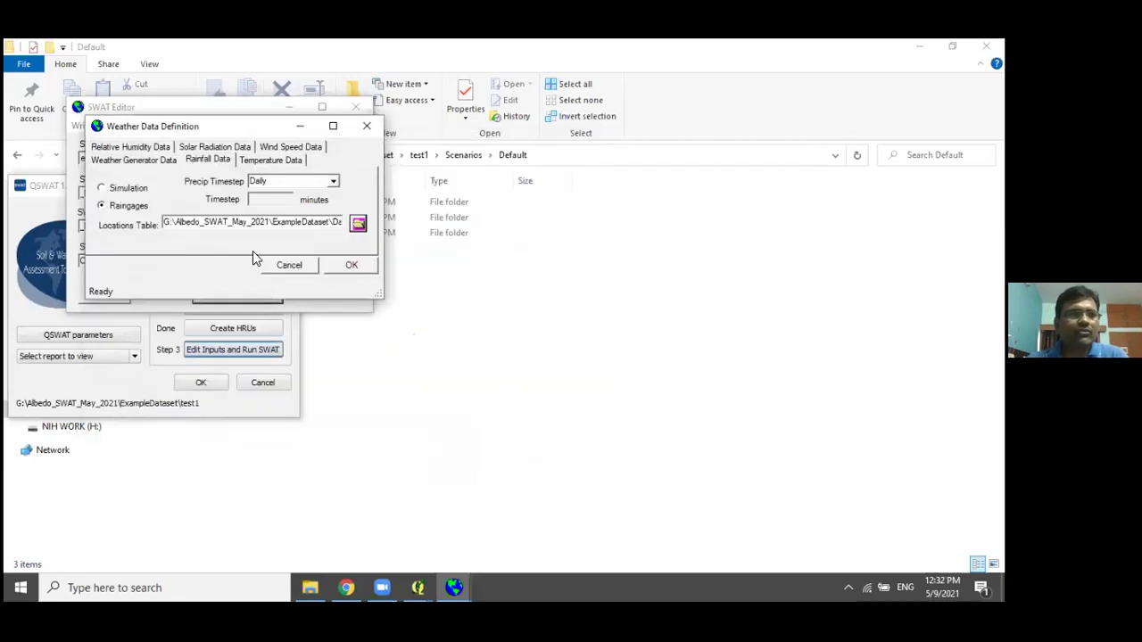
Use measured temperature data, loading tmpRobStation as the temperature locations table.
{"action": "left_click", "coordinate": [254, 161]}
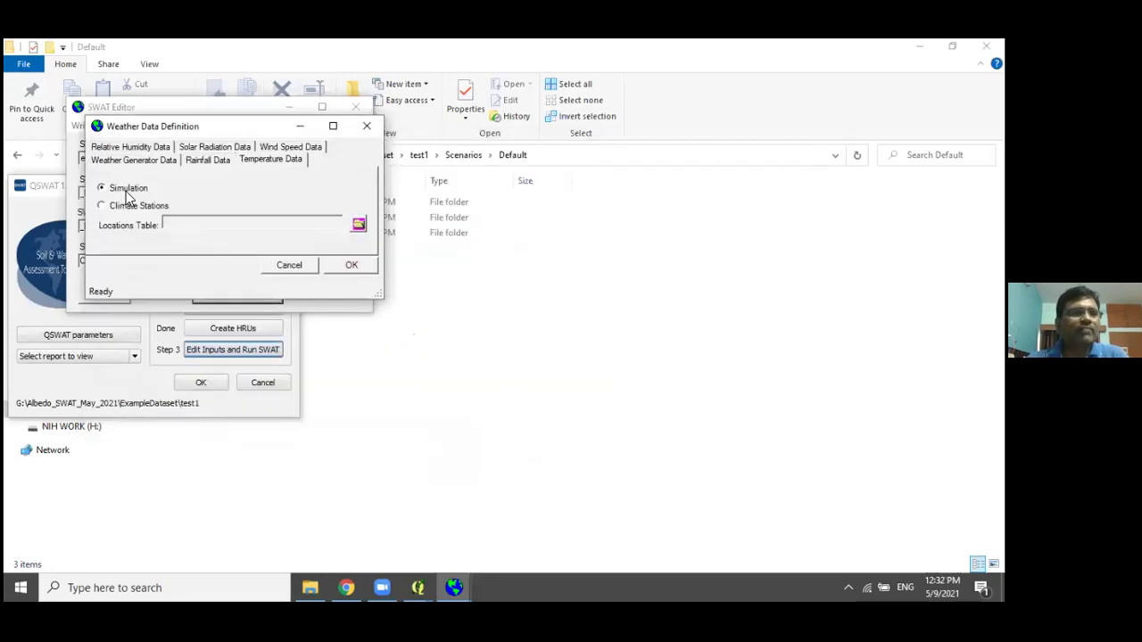
{"action": "left_click", "coordinate": [118, 207]}
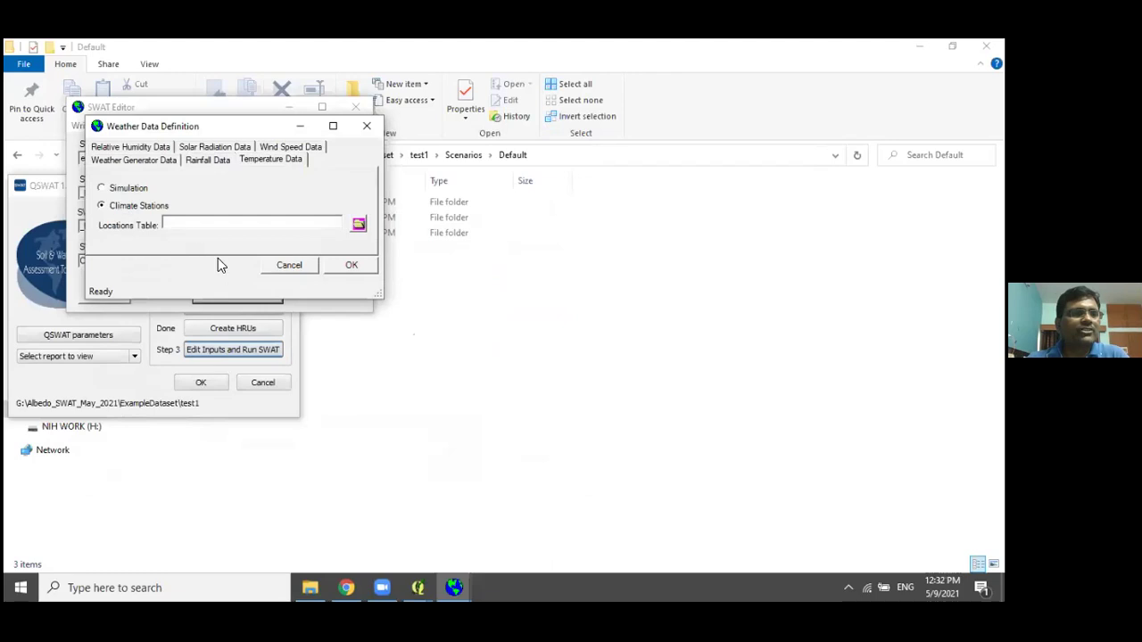
{"action": "left_click", "coordinate": [357, 224]}
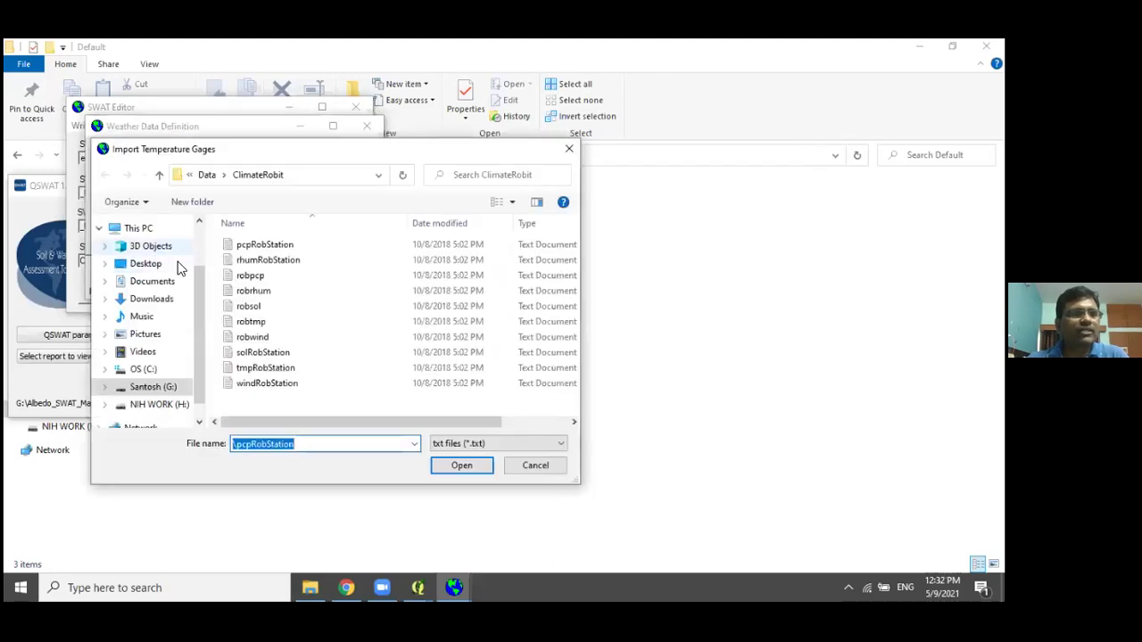
{"action": "left_click", "coordinate": [259, 368]}
{"action": "left_click", "coordinate": [451, 460]}
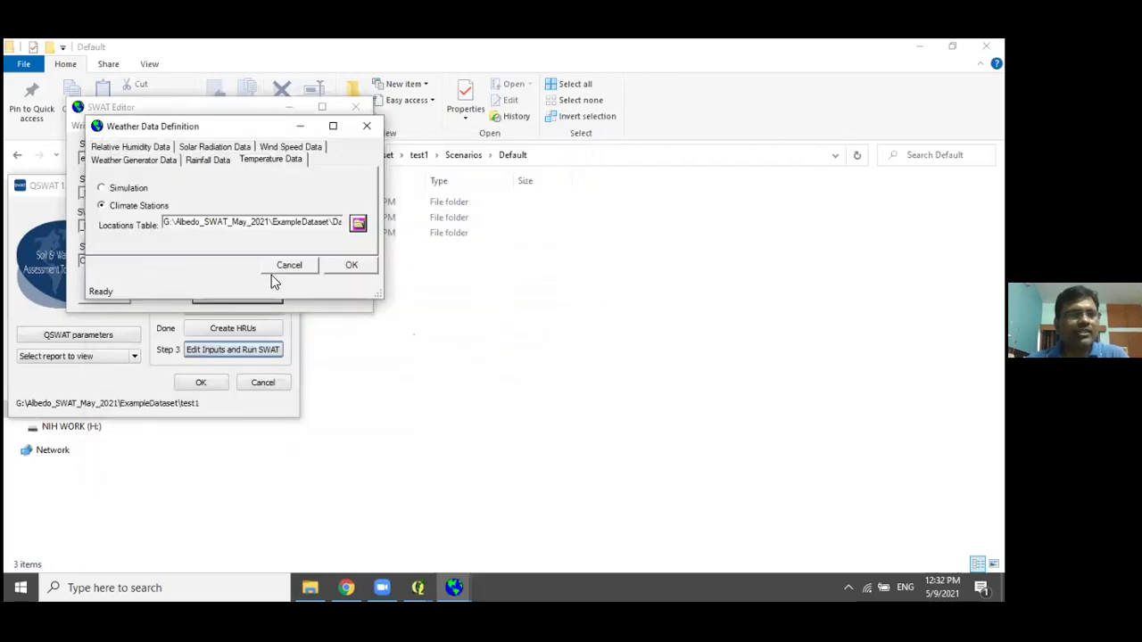
Use measured relative humidity data, loading rhumRobStation as the humidity locations table.
{"action": "left_click", "coordinate": [109, 149]}
{"action": "left_click", "coordinate": [132, 207]}
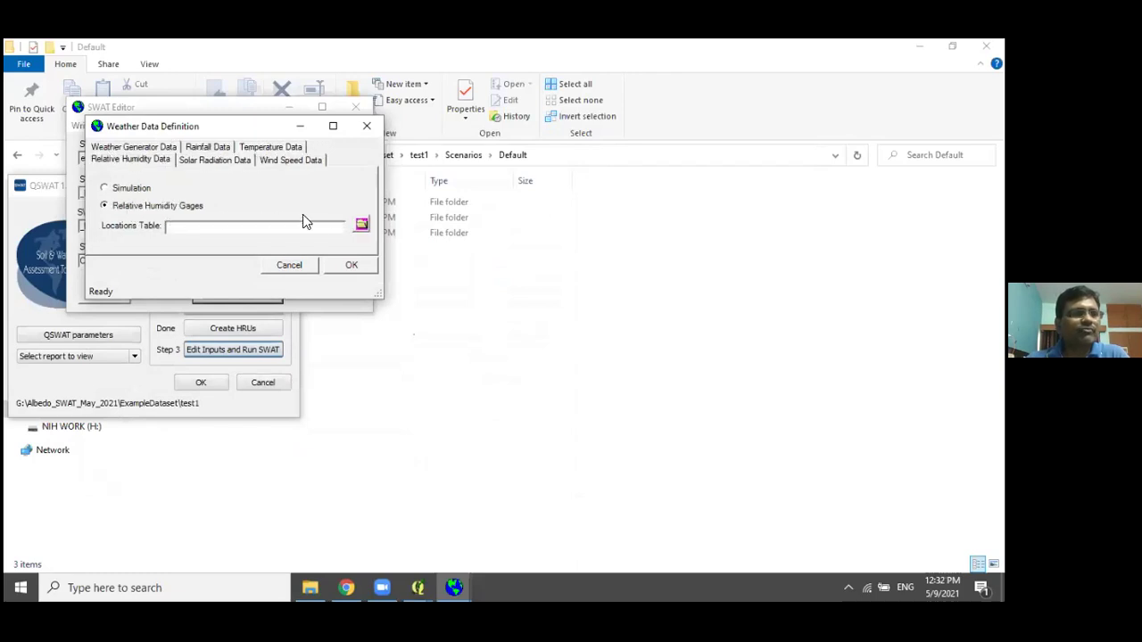
{"action": "left_click", "coordinate": [361, 225]}
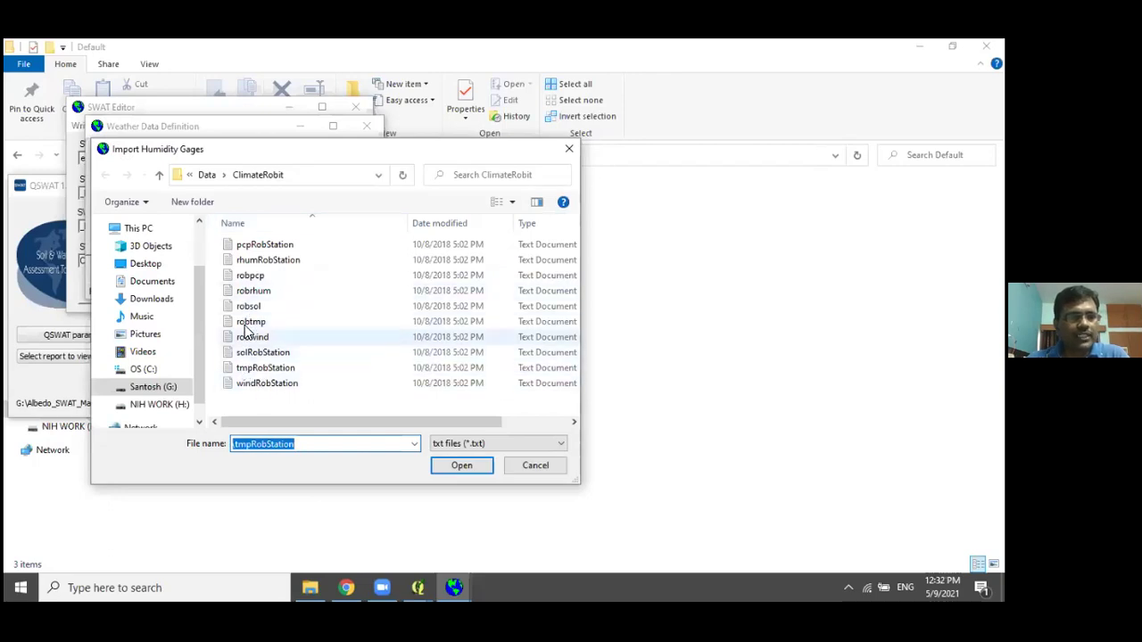
{"action": "left_click", "coordinate": [246, 259]}
{"action": "left_click", "coordinate": [451, 466]}
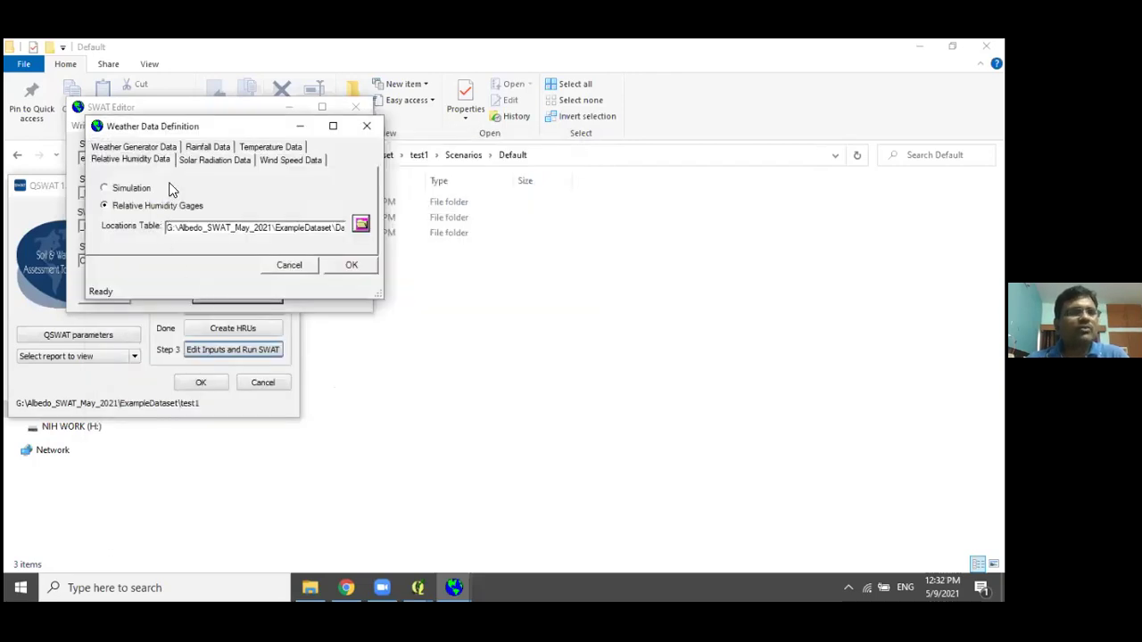
Check the solar radiation settings and select the windRobStation file on the wind speed tab.
{"action": "left_click", "coordinate": [211, 161]}
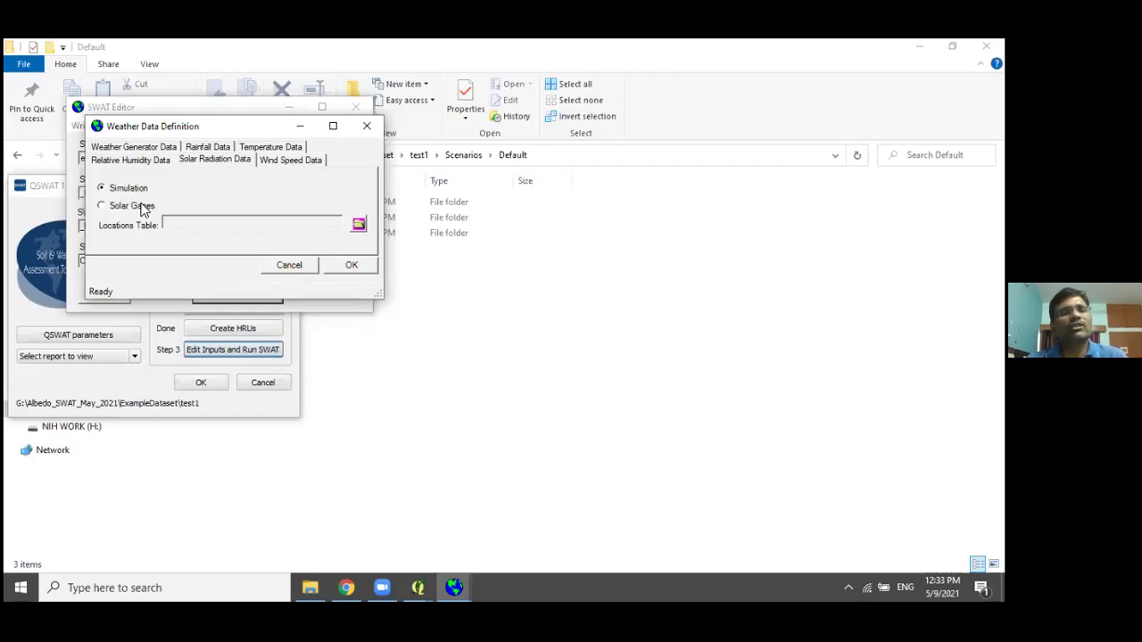
{"action": "left_click", "coordinate": [293, 159]}
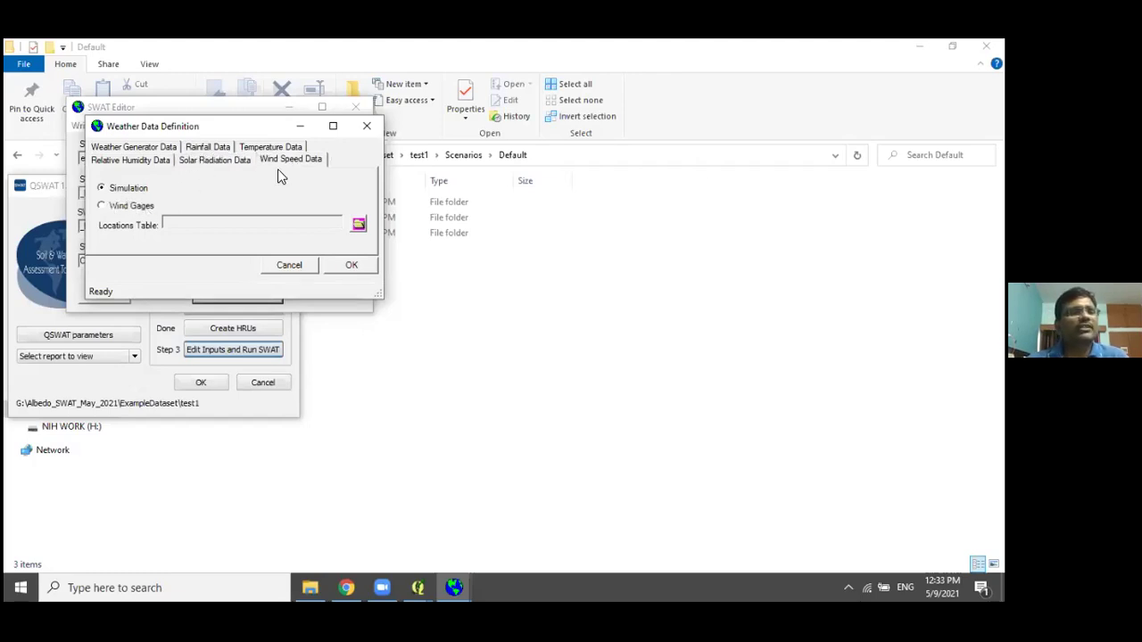
{"action": "left_click", "coordinate": [358, 224]}
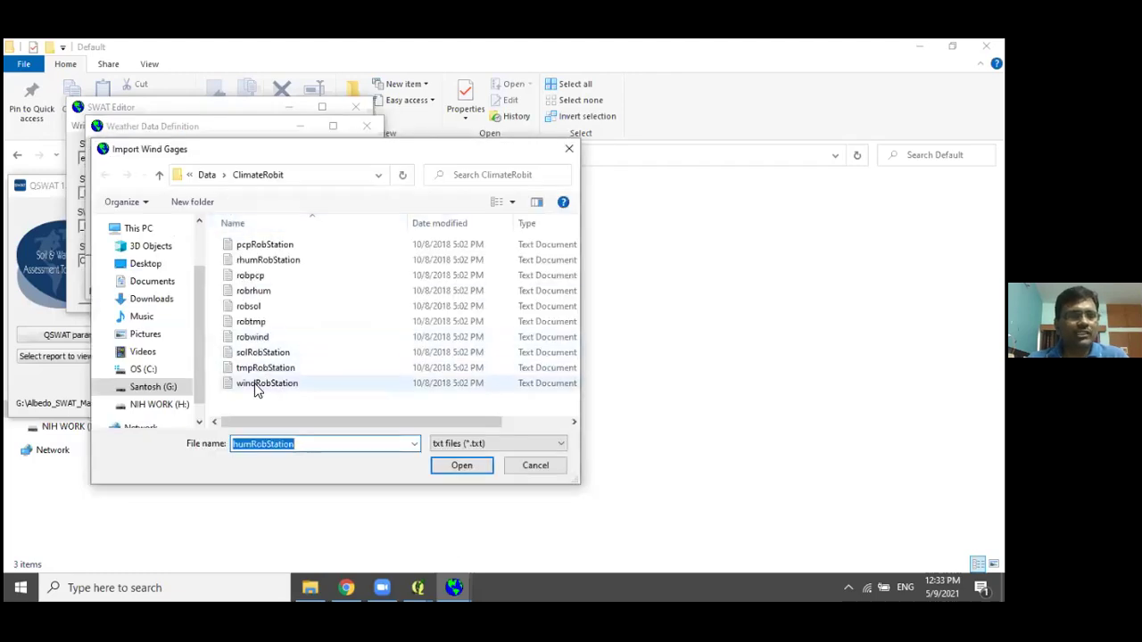
{"action": "left_click", "coordinate": [256, 385]}
{"action": "left_click", "coordinate": [448, 467]}
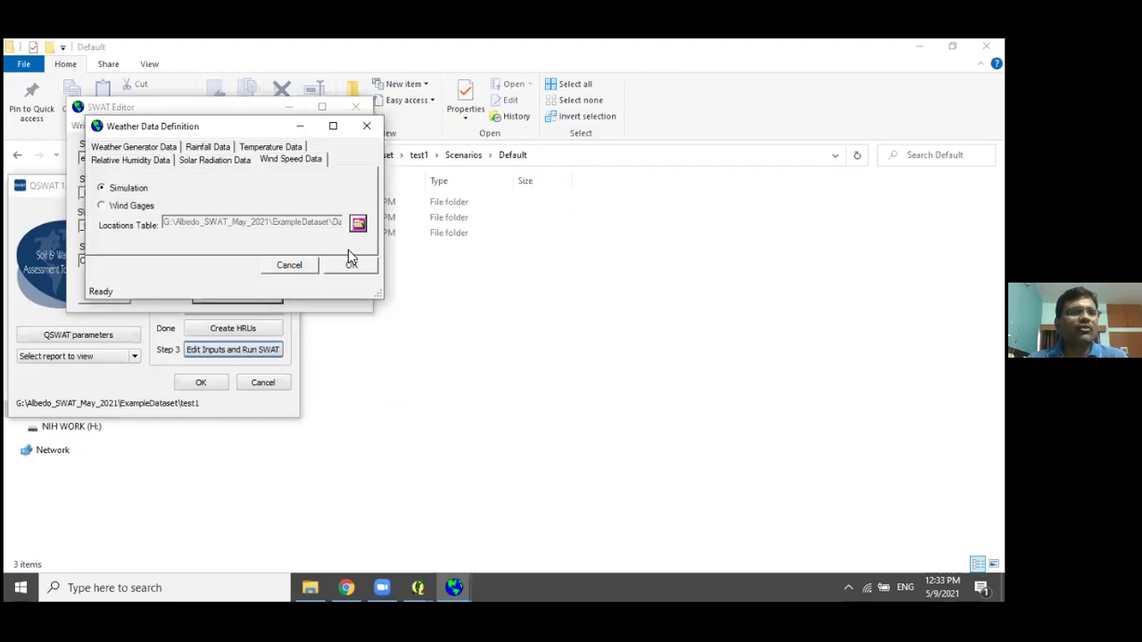
Write the weather station tables, dismiss the resulting messages, and close the weather window.
{"action": "left_click", "coordinate": [353, 268]}
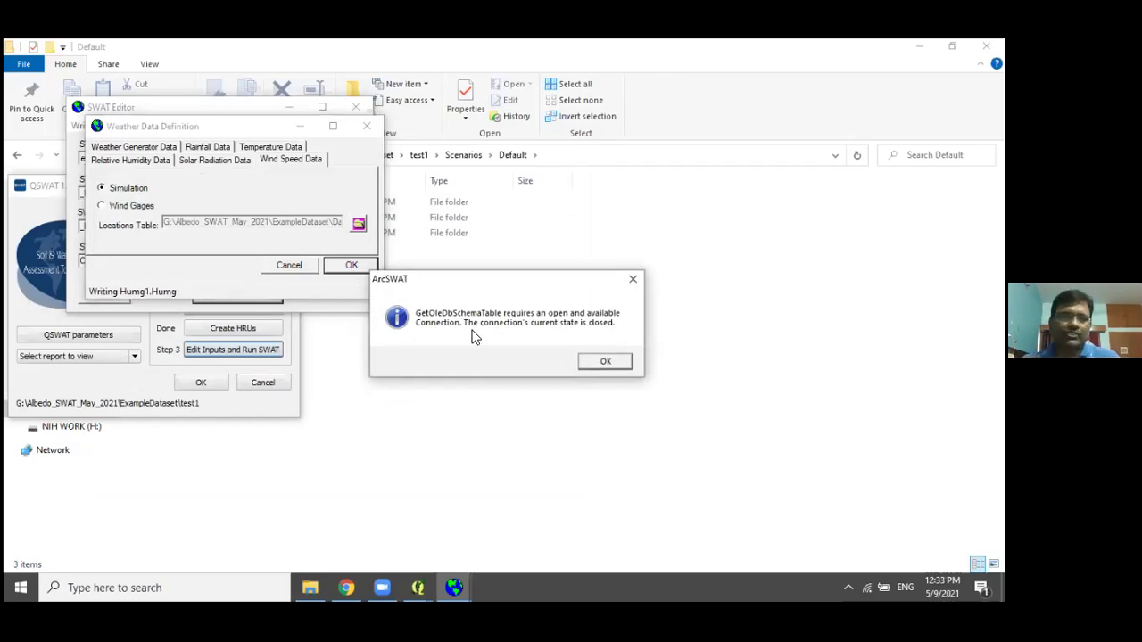
{"action": "left_click", "coordinate": [601, 359]}
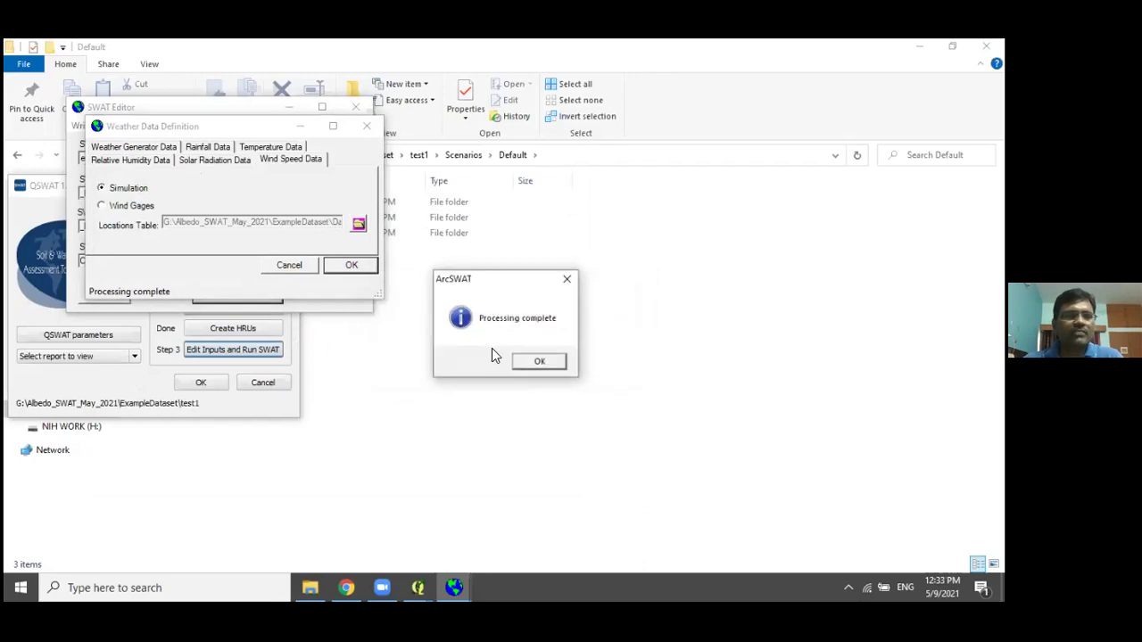
{"action": "left_click", "coordinate": [538, 361]}
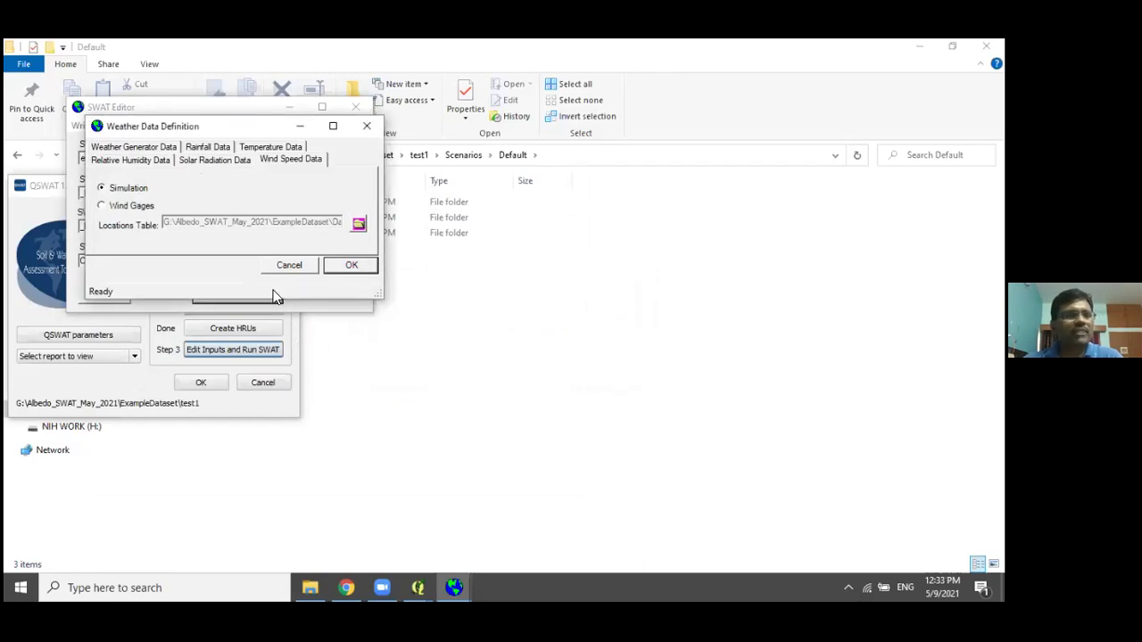
{"action": "left_click", "coordinate": [367, 126]}
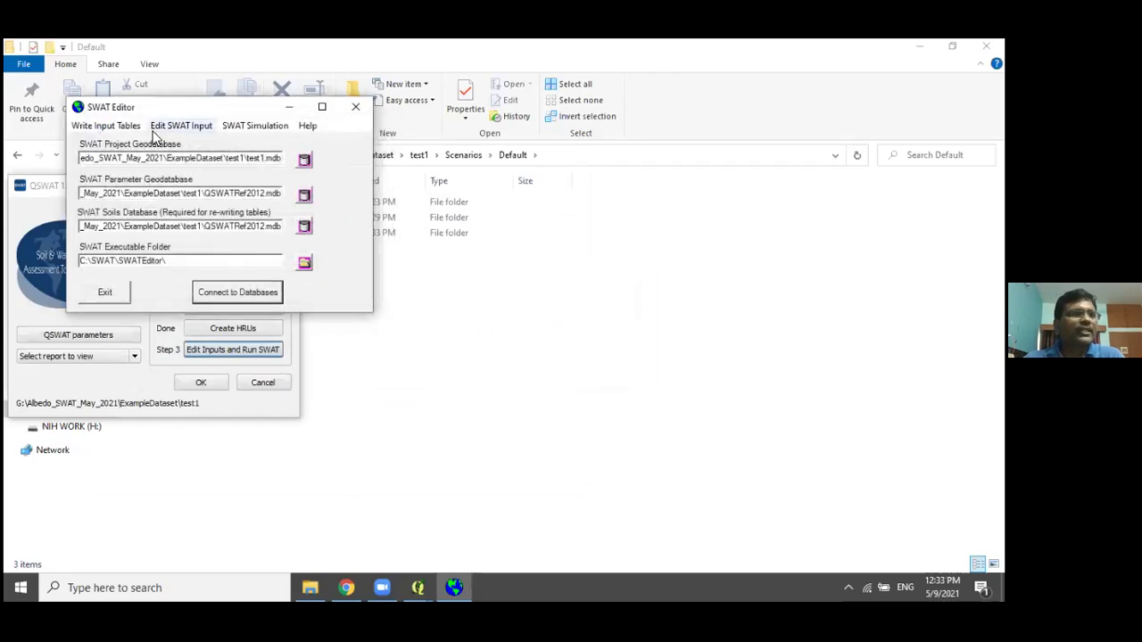
Select all tables in Write SWAT Input Tables and start creating them.
{"action": "left_click", "coordinate": [159, 129]}
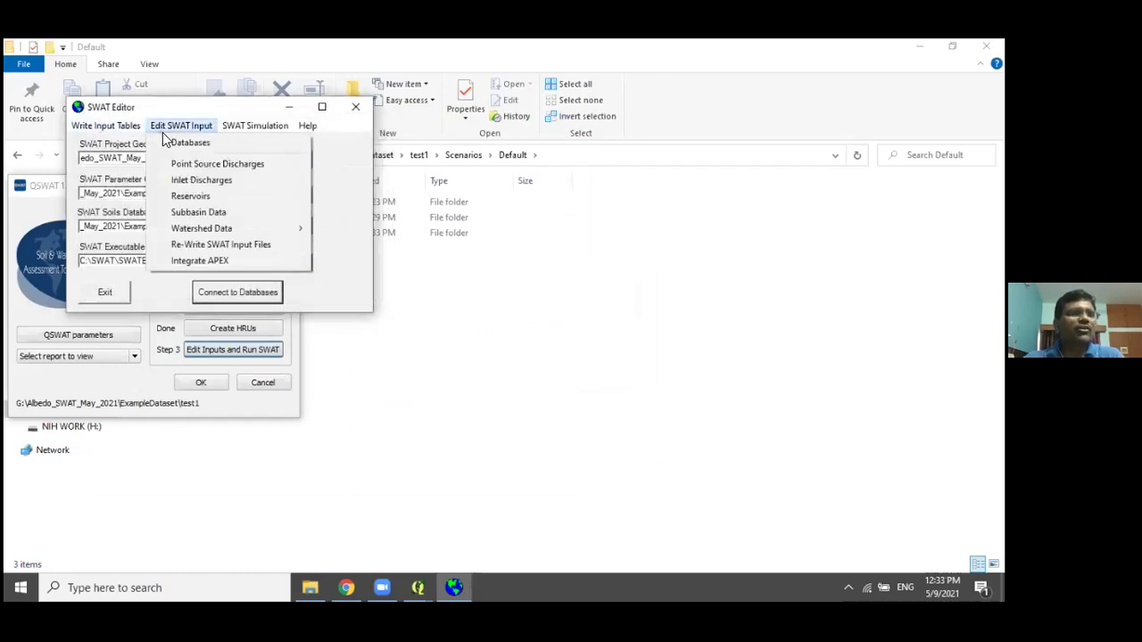
{"action": "mouse_move", "coordinate": [120, 126]}
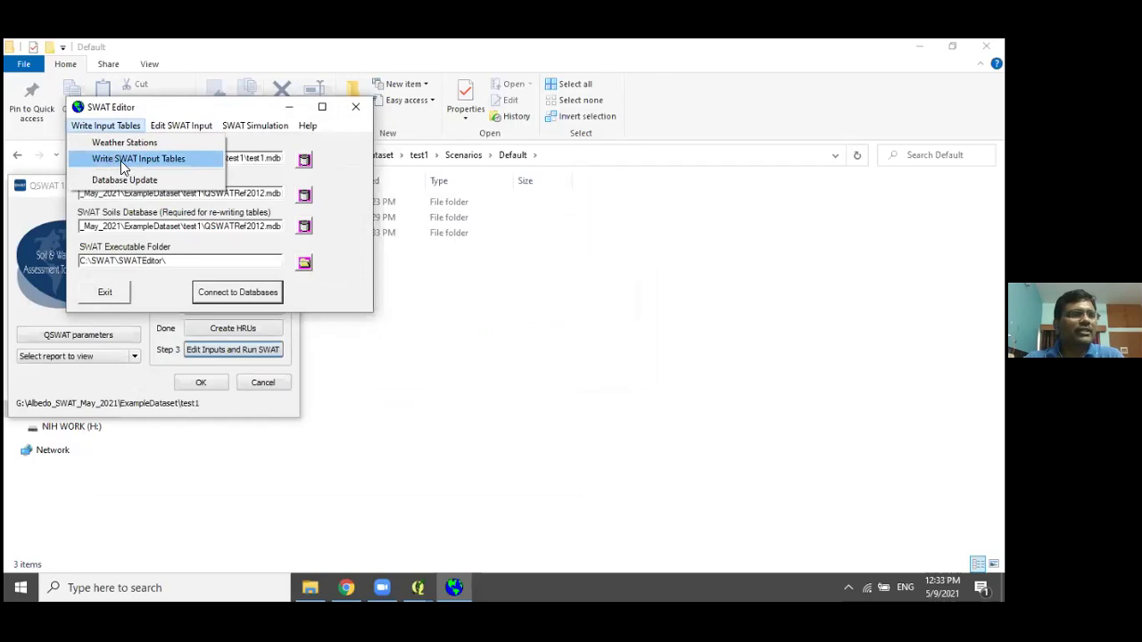
{"action": "left_click", "coordinate": [135, 159]}
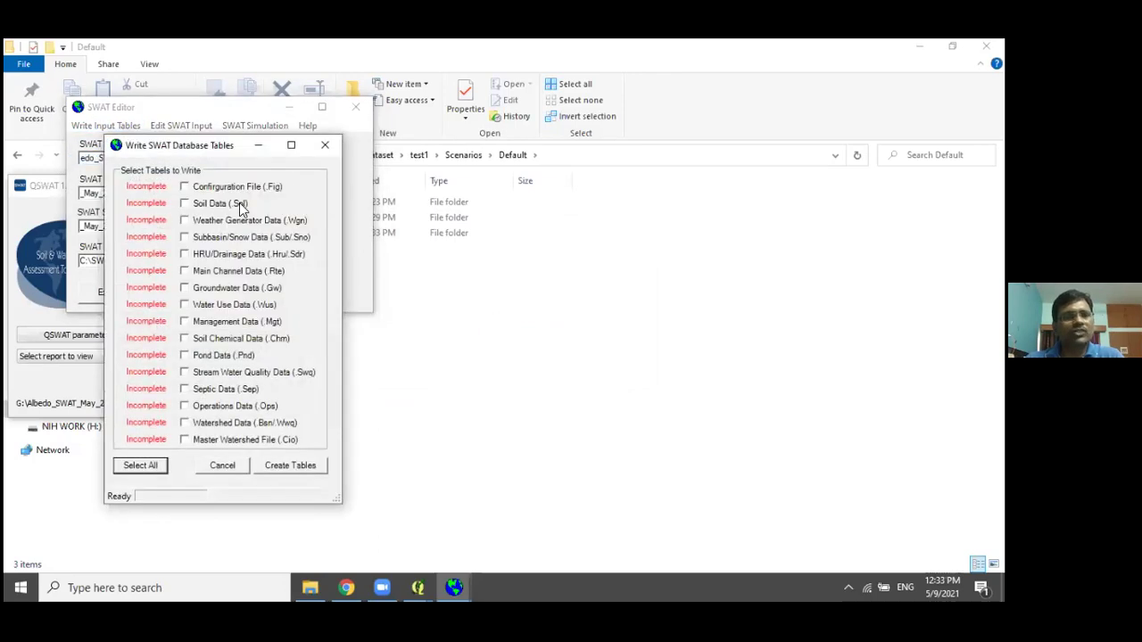
{"action": "left_click", "coordinate": [188, 186]}
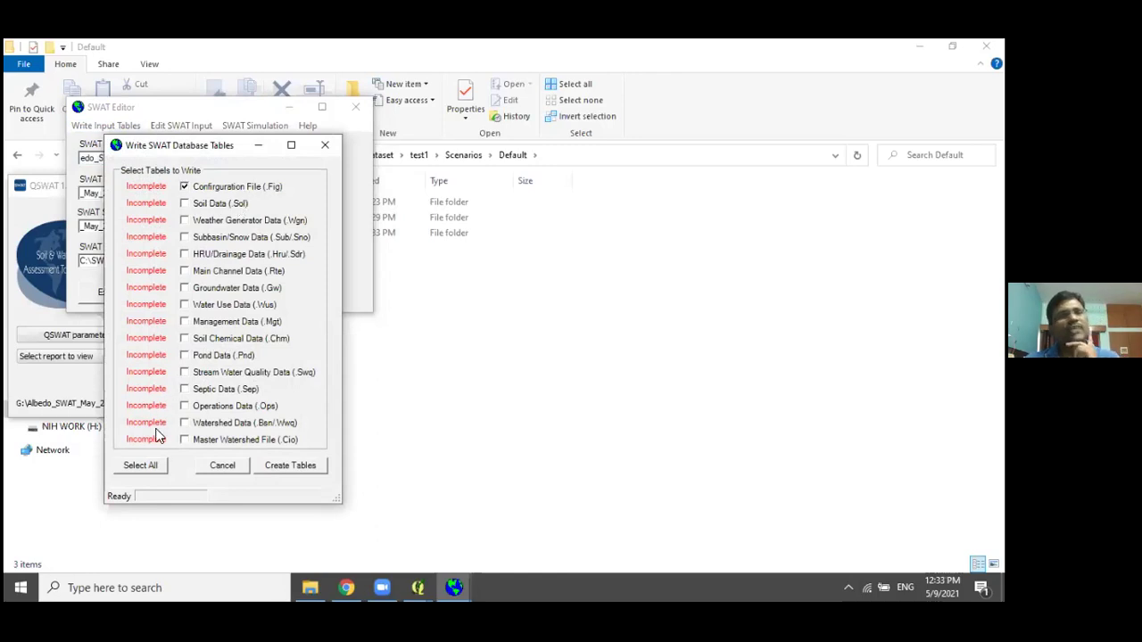
{"action": "left_click", "coordinate": [145, 464]}
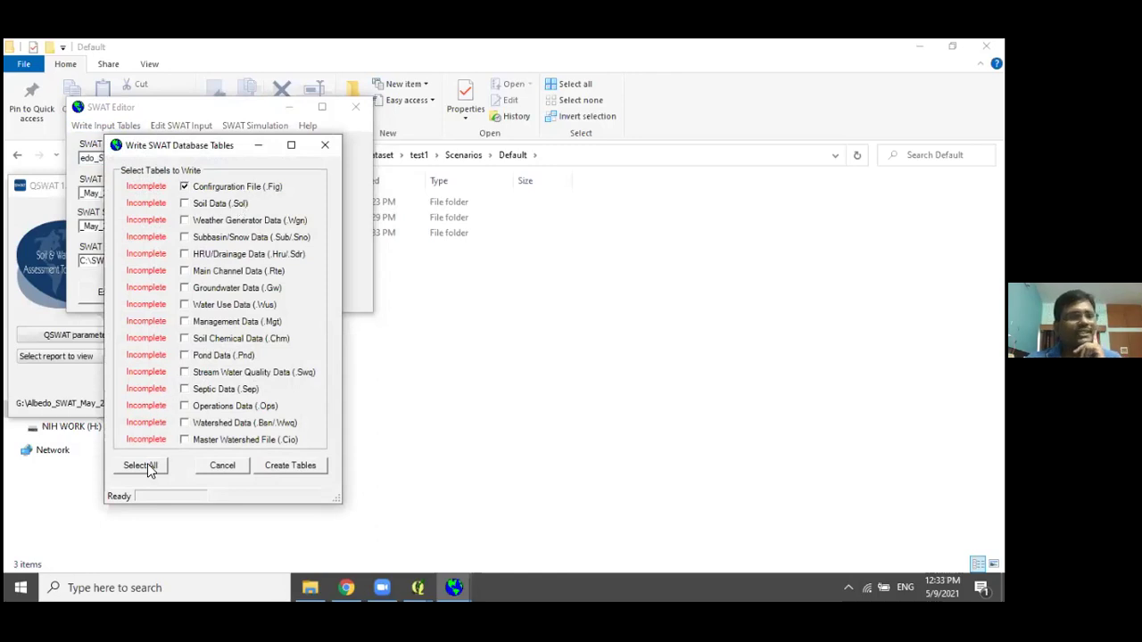
{"action": "left_click", "coordinate": [288, 471]}
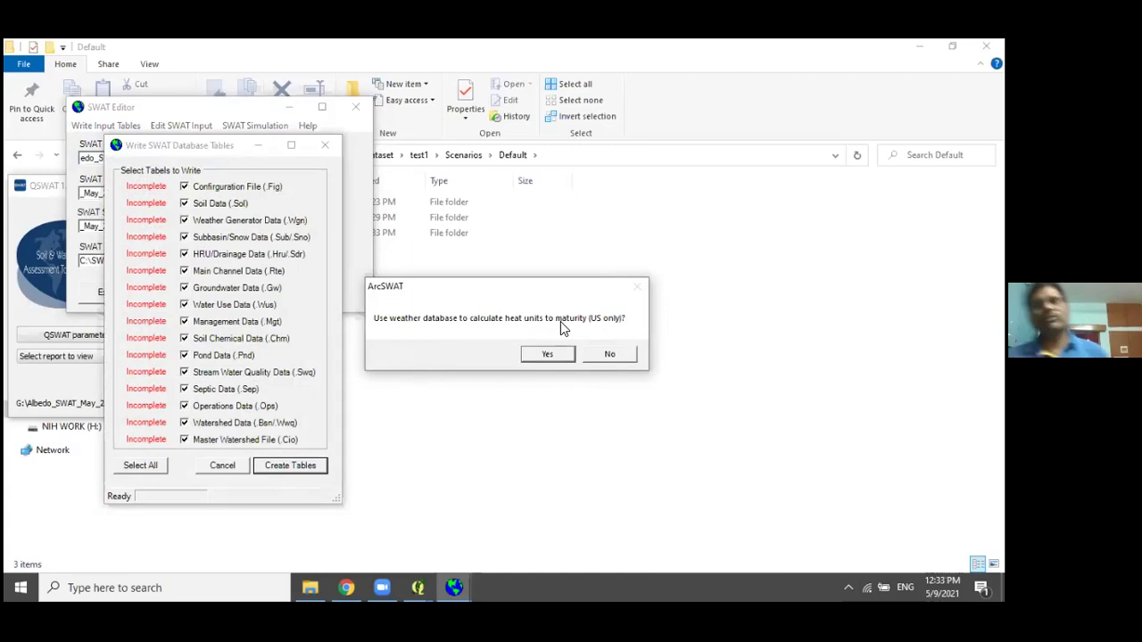
Decline weather-based heat units, approve the point source rewrites, and finish writing the tables.
{"action": "left_click", "coordinate": [610, 356]}
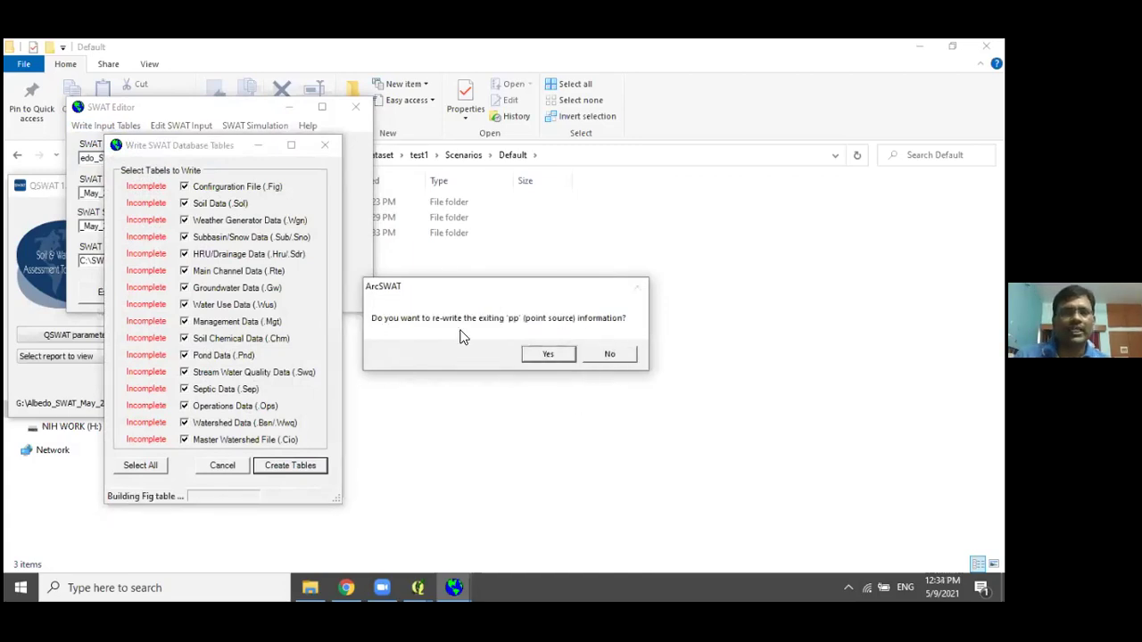
{"action": "left_click", "coordinate": [527, 358]}
{"action": "left_click", "coordinate": [528, 356]}
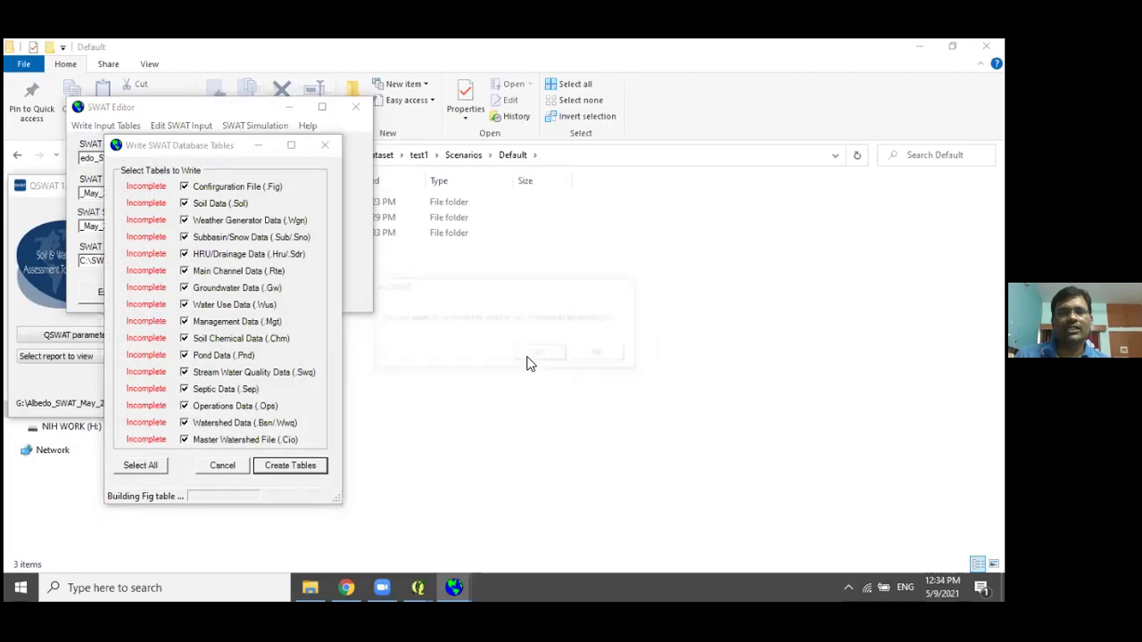
{"action": "left_click", "coordinate": [528, 356]}
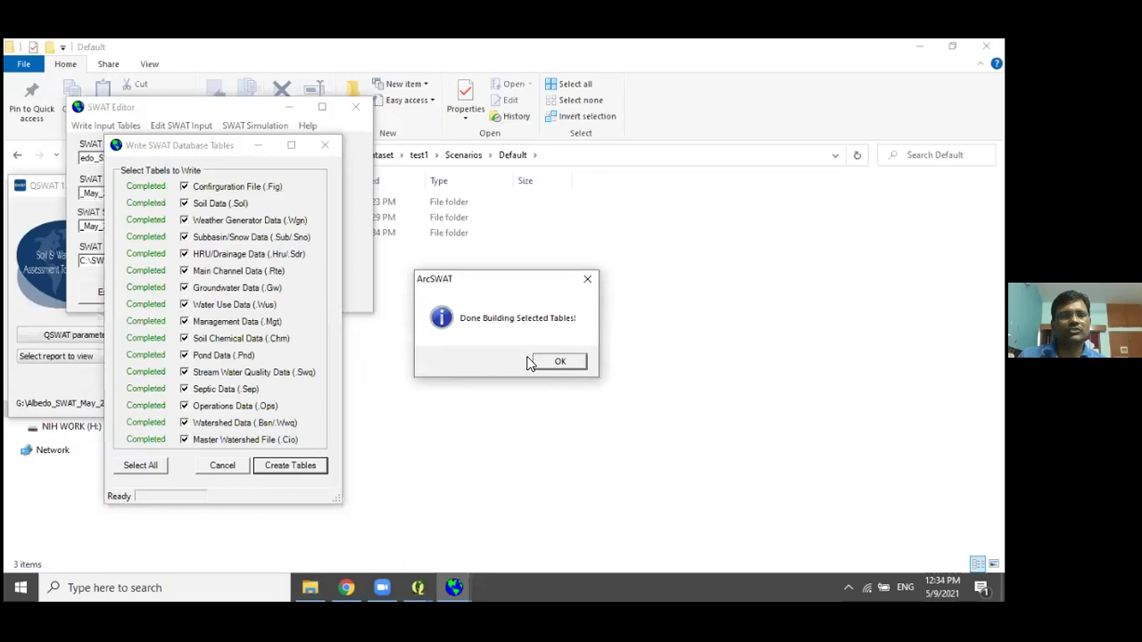
{"action": "left_click", "coordinate": [561, 368]}
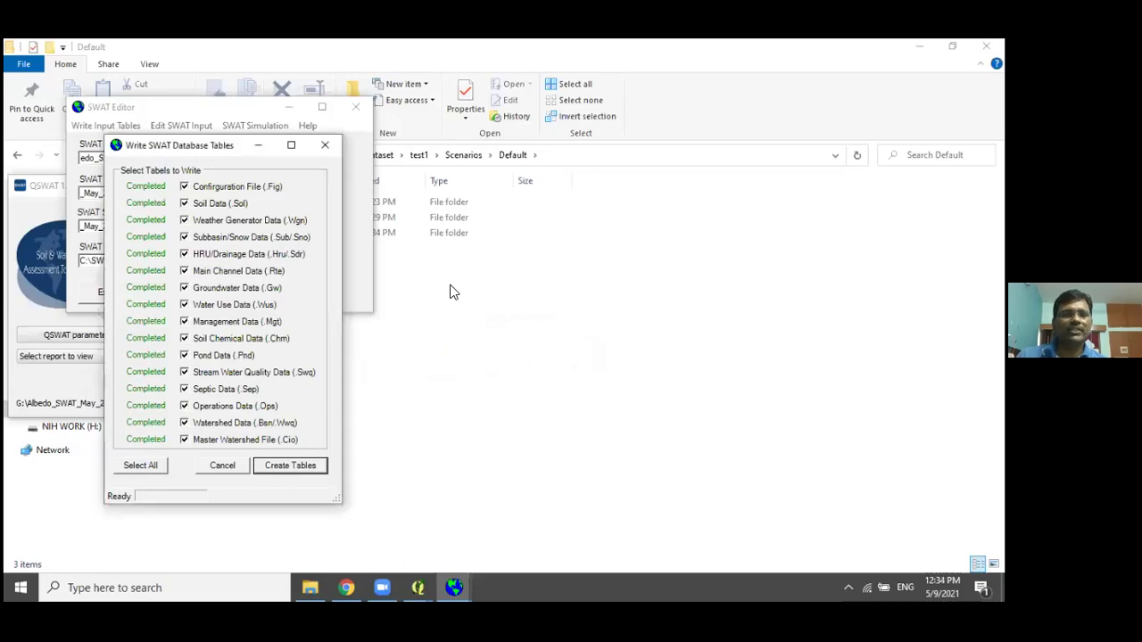
{"action": "left_click", "coordinate": [328, 152]}
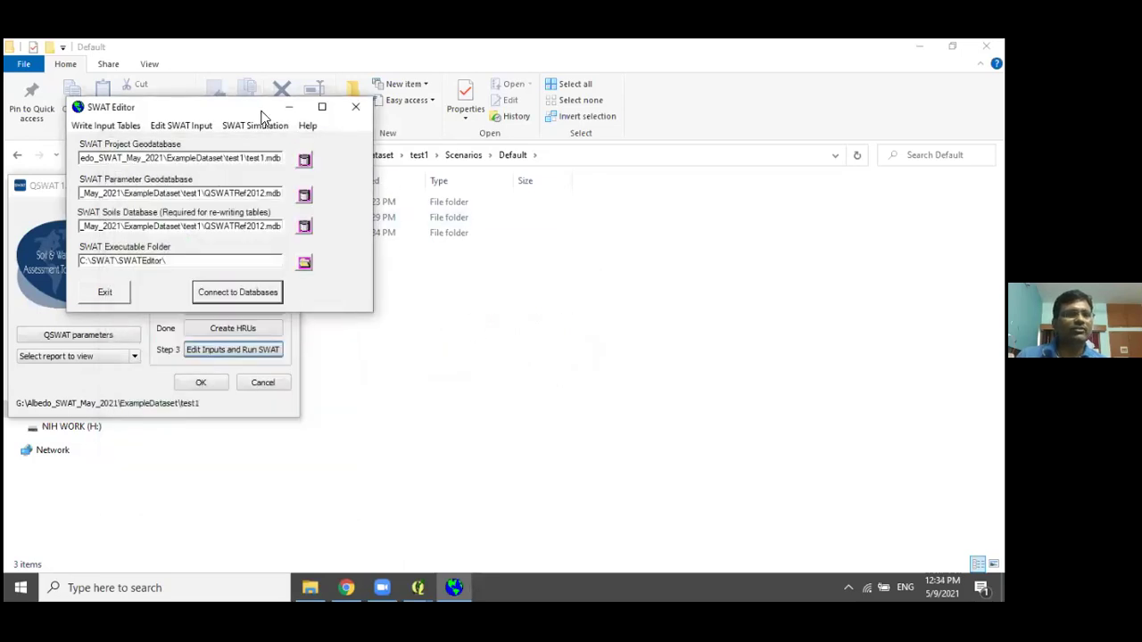
Run Database Update on the sub table, acknowledge the result, and close the dialog.
{"action": "left_click", "coordinate": [182, 126]}
{"action": "mouse_move", "coordinate": [109, 126]}
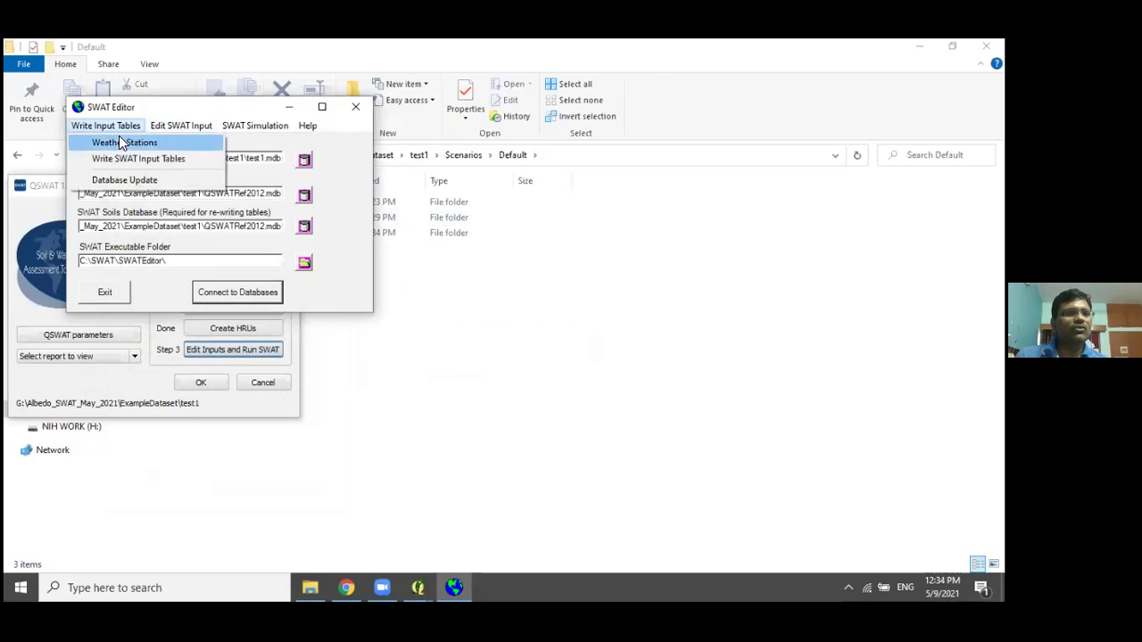
{"action": "left_click", "coordinate": [138, 189]}
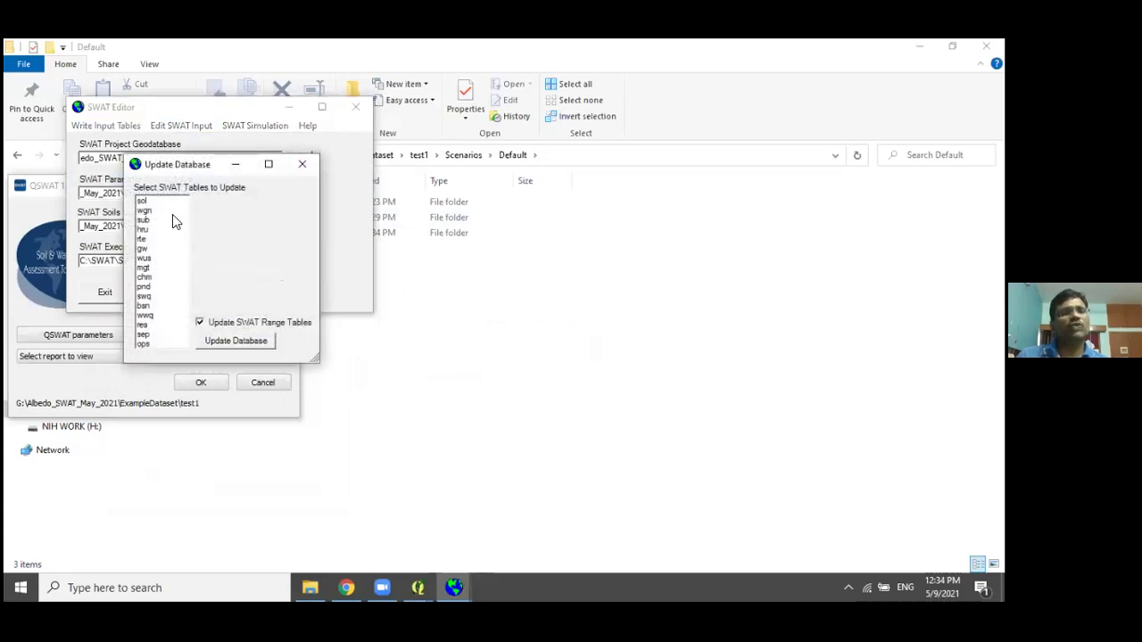
{"action": "left_click", "coordinate": [147, 220]}
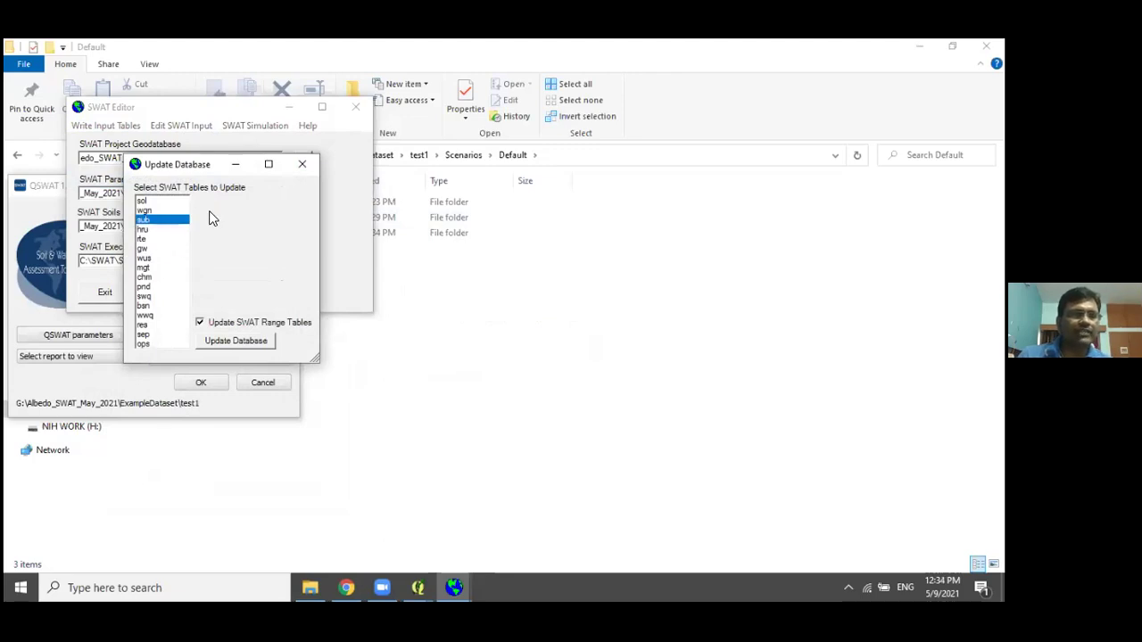
{"action": "left_click", "coordinate": [237, 342]}
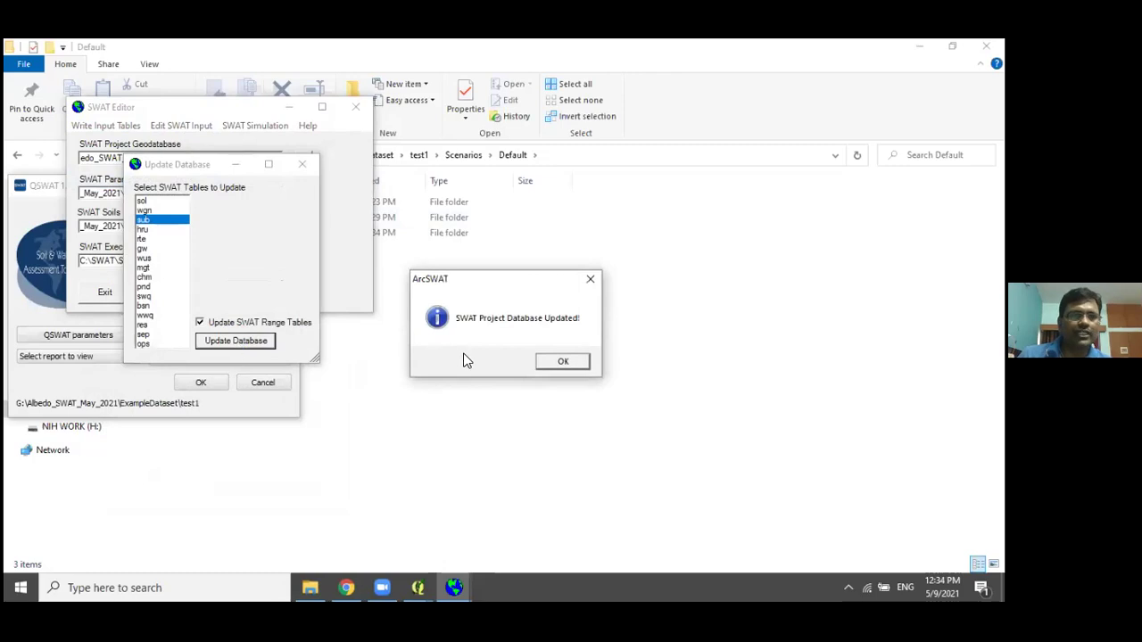
{"action": "left_click", "coordinate": [563, 362]}
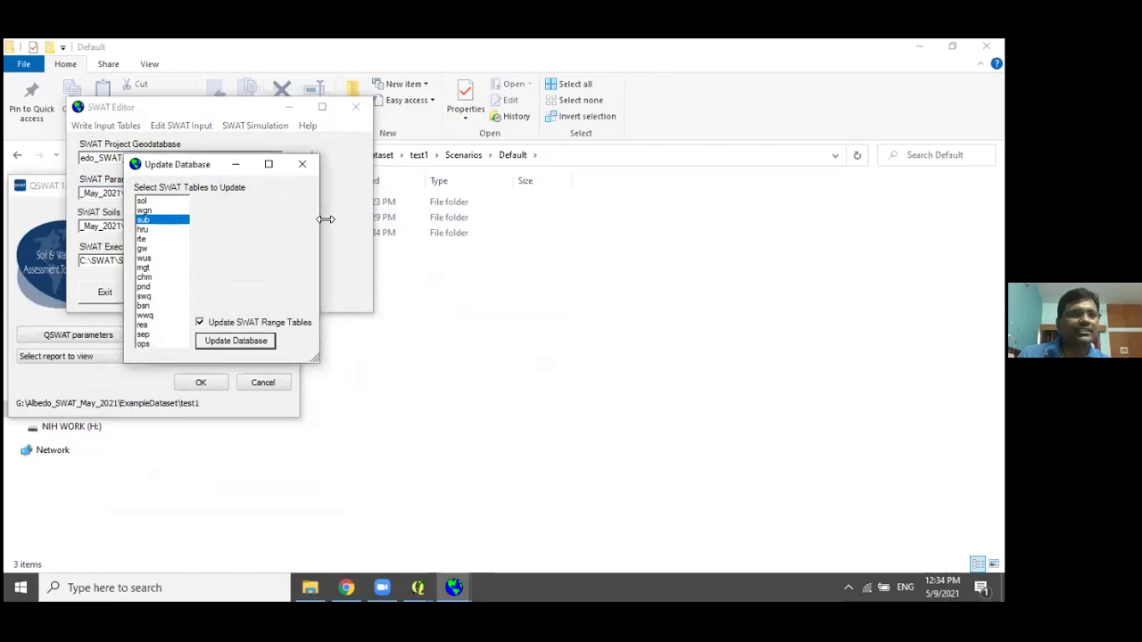
{"action": "left_click", "coordinate": [301, 164]}
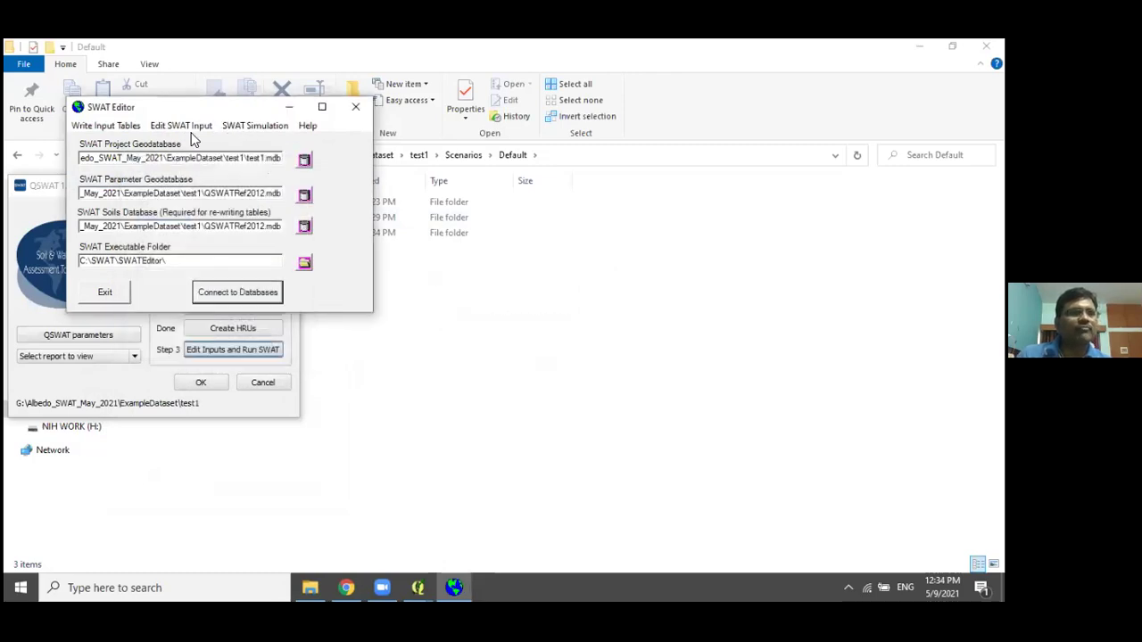
{"action": "left_click", "coordinate": [126, 131]}
{"action": "mouse_move", "coordinate": [177, 132]}
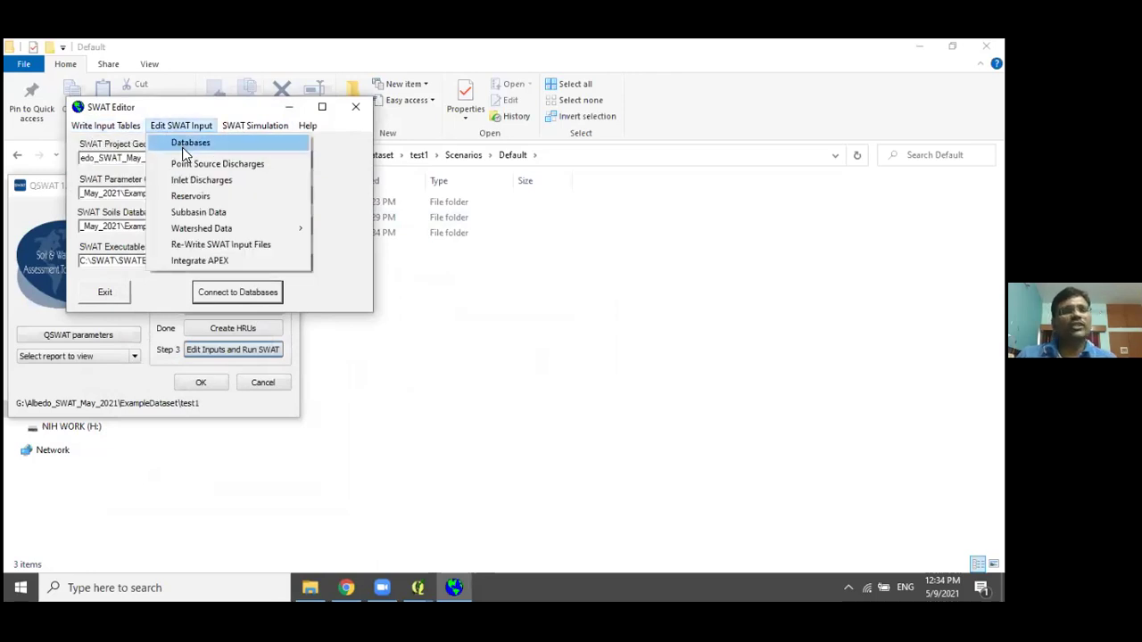
{"action": "left_click", "coordinate": [185, 148]}
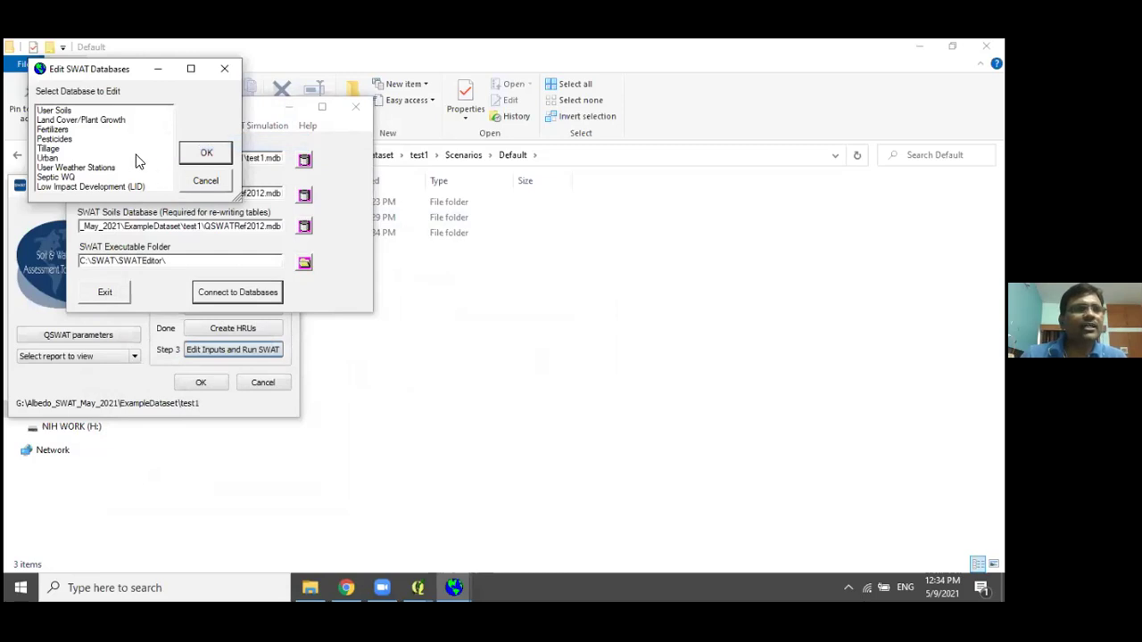
{"action": "left_click", "coordinate": [68, 111]}
{"action": "left_click", "coordinate": [191, 157]}
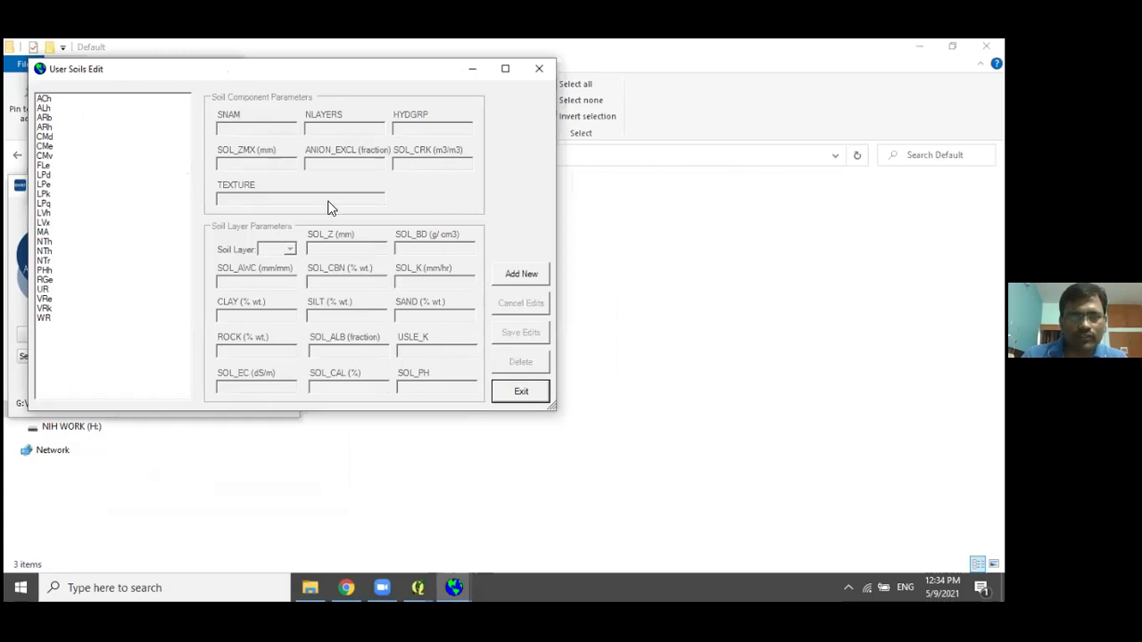
{"action": "left_click", "coordinate": [44, 108]}
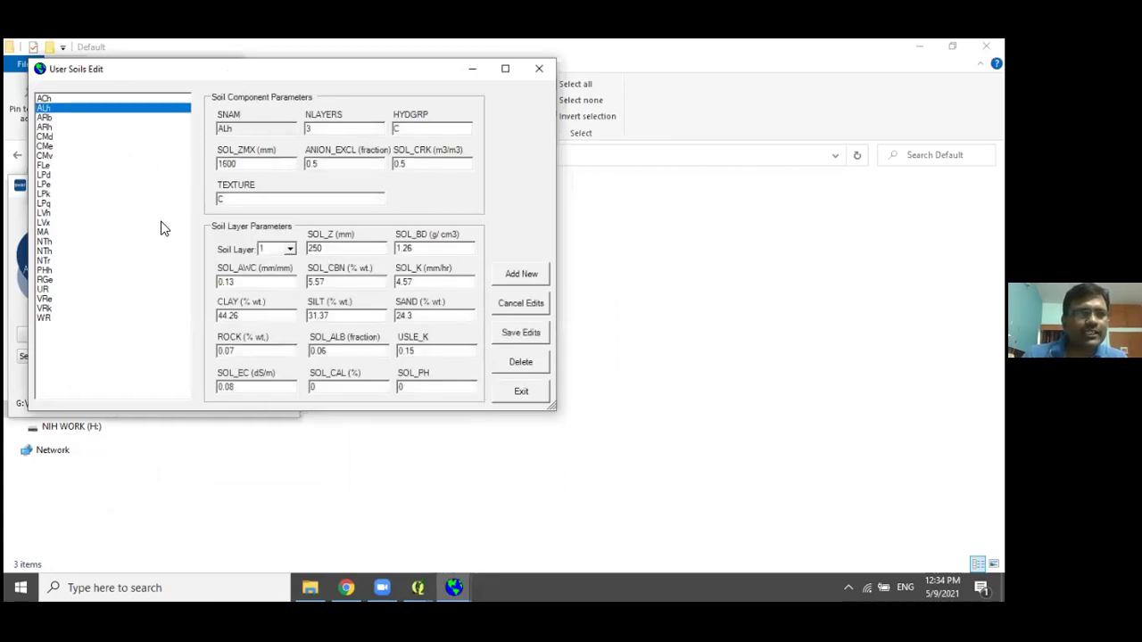
{"action": "left_click", "coordinate": [423, 248]}
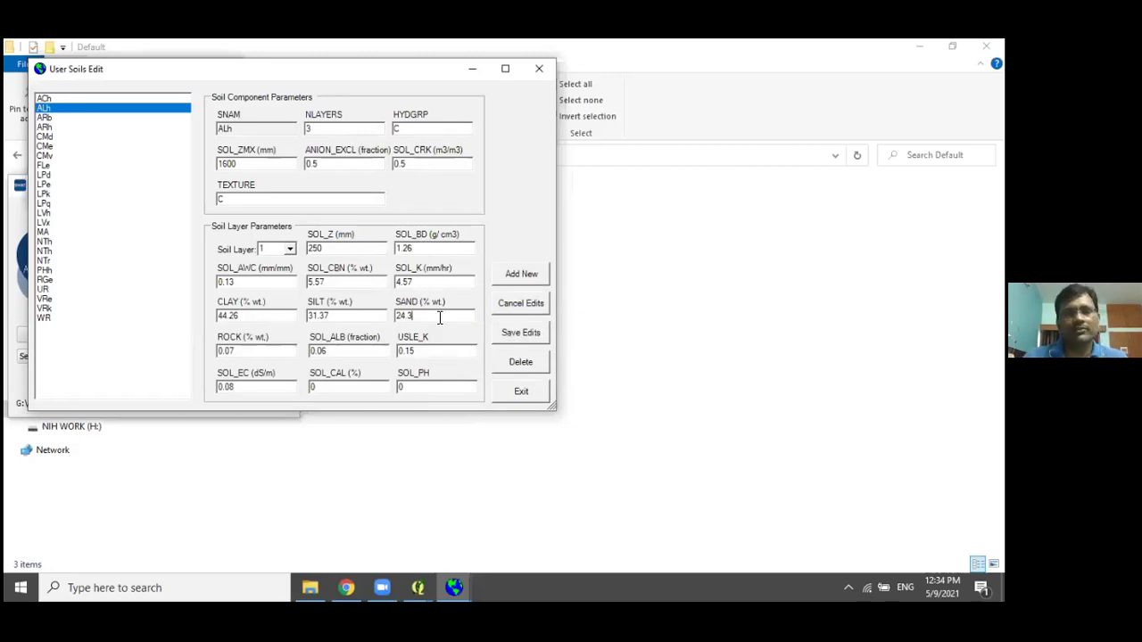
{"action": "left_click", "coordinate": [354, 316]}
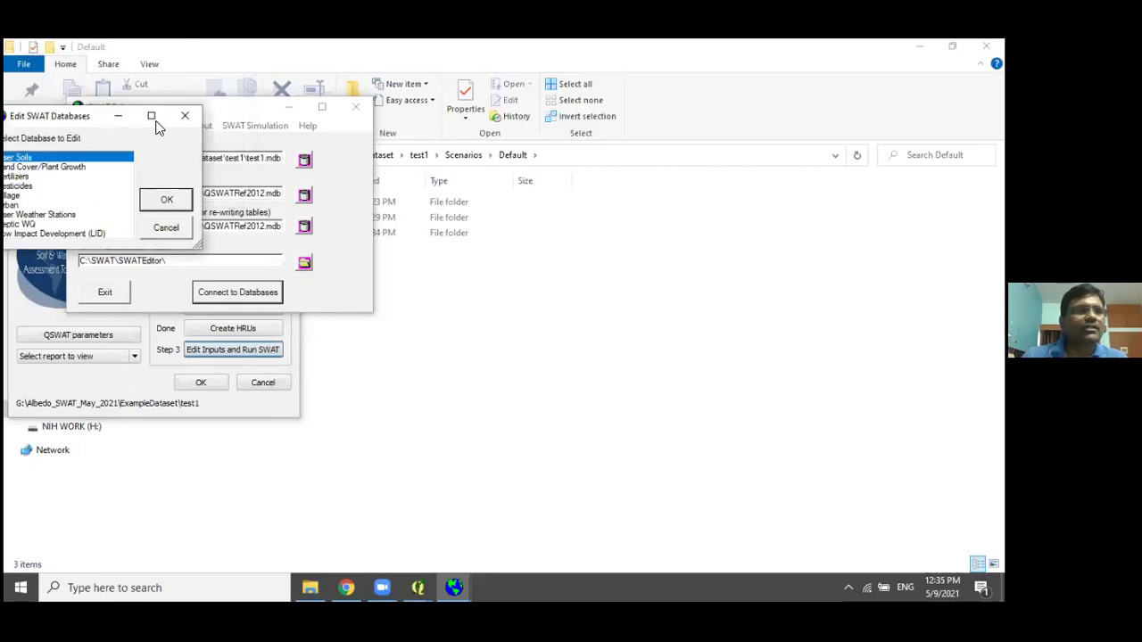
{"action": "left_click", "coordinate": [184, 117]}
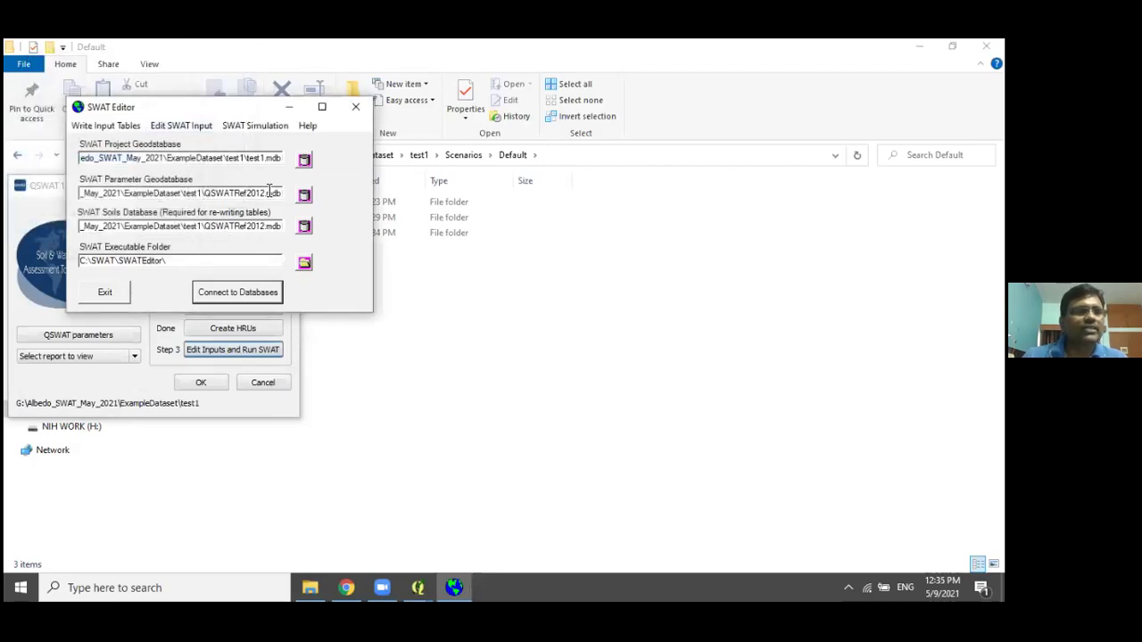
In Run SWAT setup, choose the 64-bit debug executable and set NYSKIP to 2.
{"action": "left_click", "coordinate": [204, 126]}
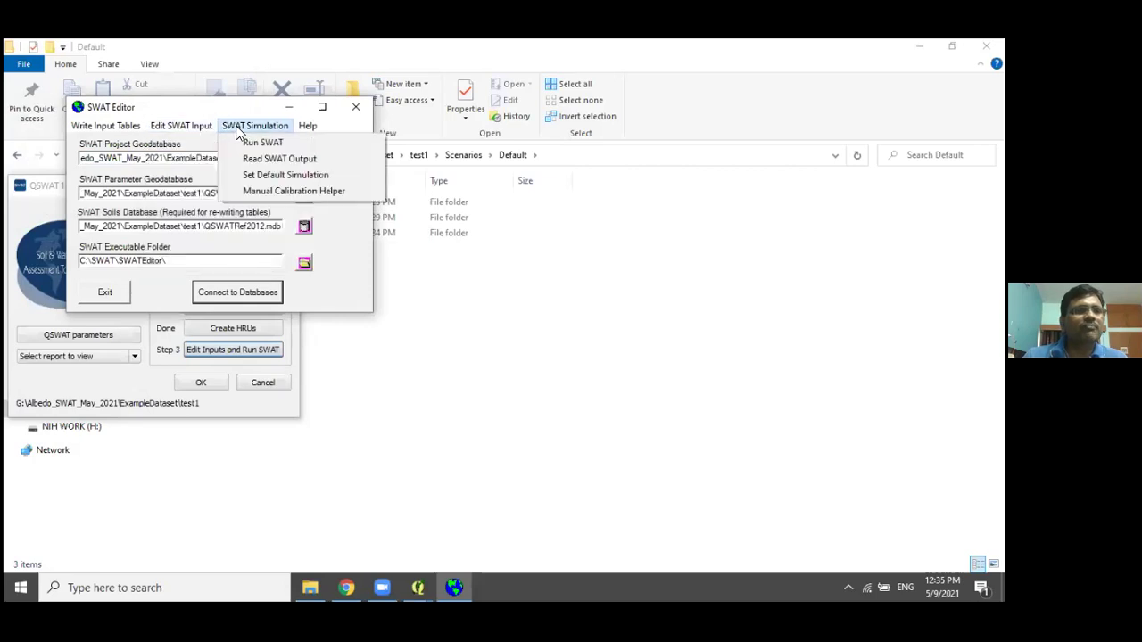
{"action": "left_click", "coordinate": [254, 143]}
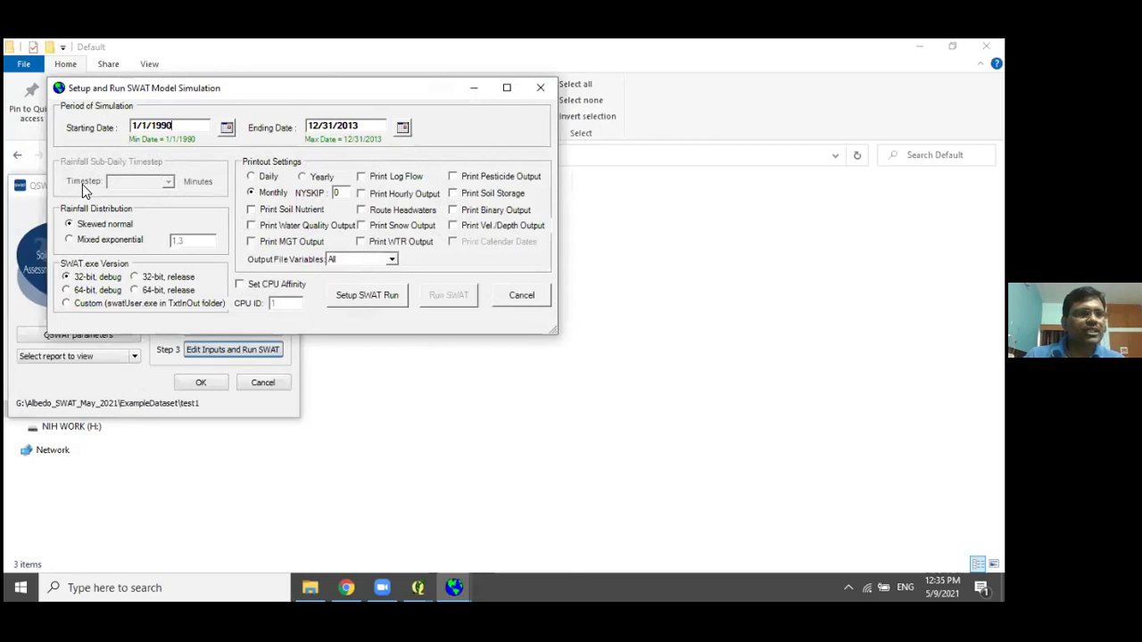
{"action": "left_click", "coordinate": [66, 291]}
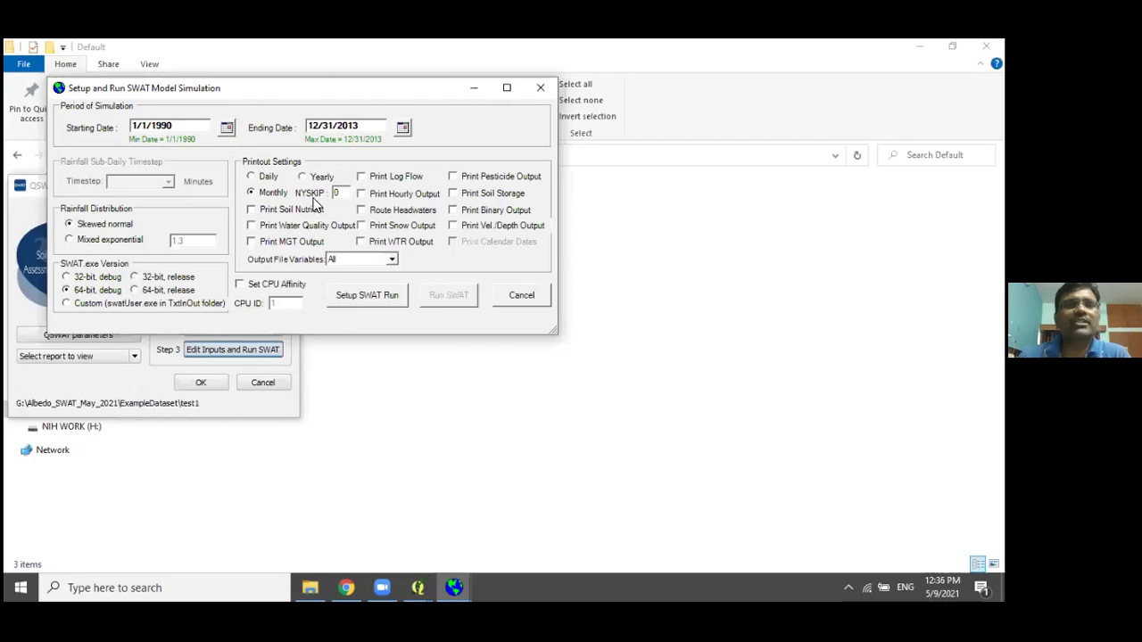
{"action": "key", "text": "Tab"}
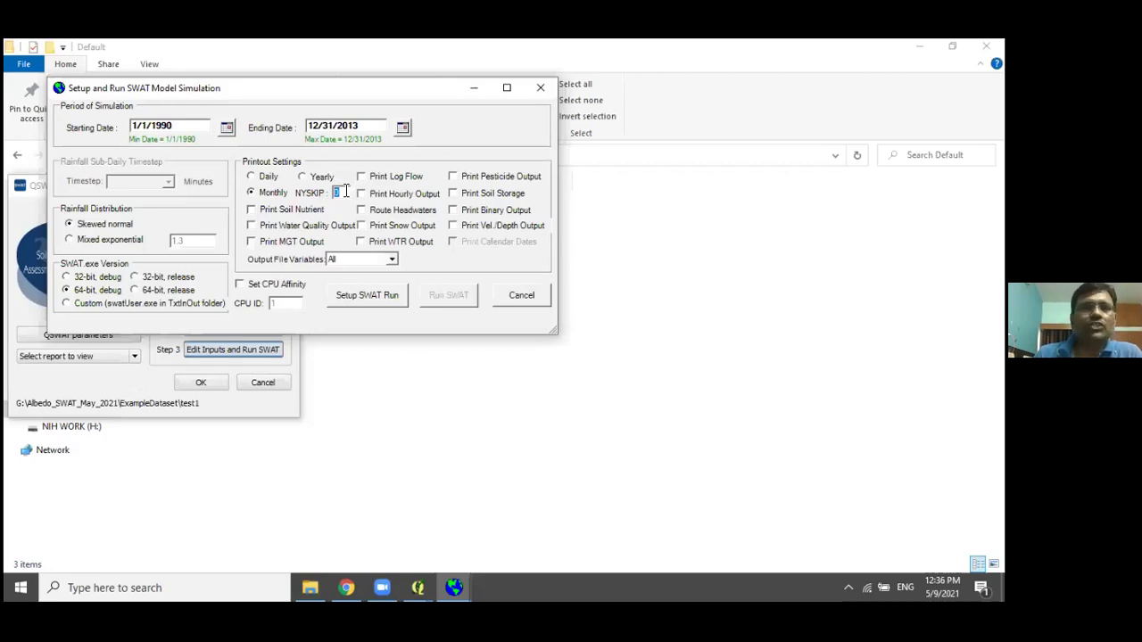
{"action": "type", "text": "2"}
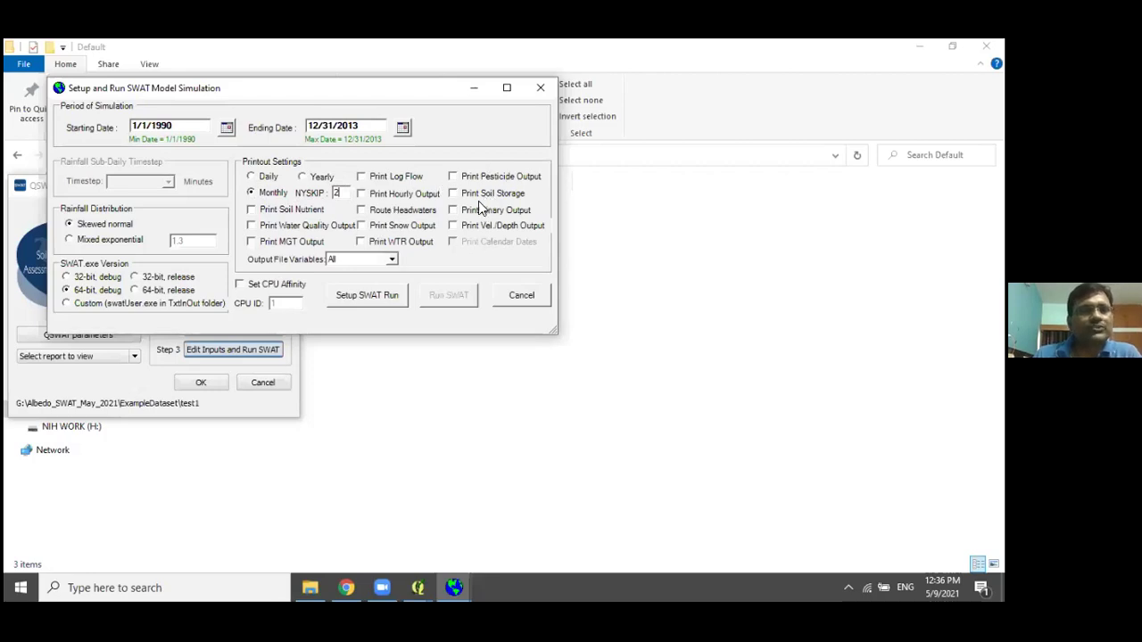
Set up the SWAT run files, then start the SWAT2018 model run.
{"action": "left_click", "coordinate": [367, 299]}
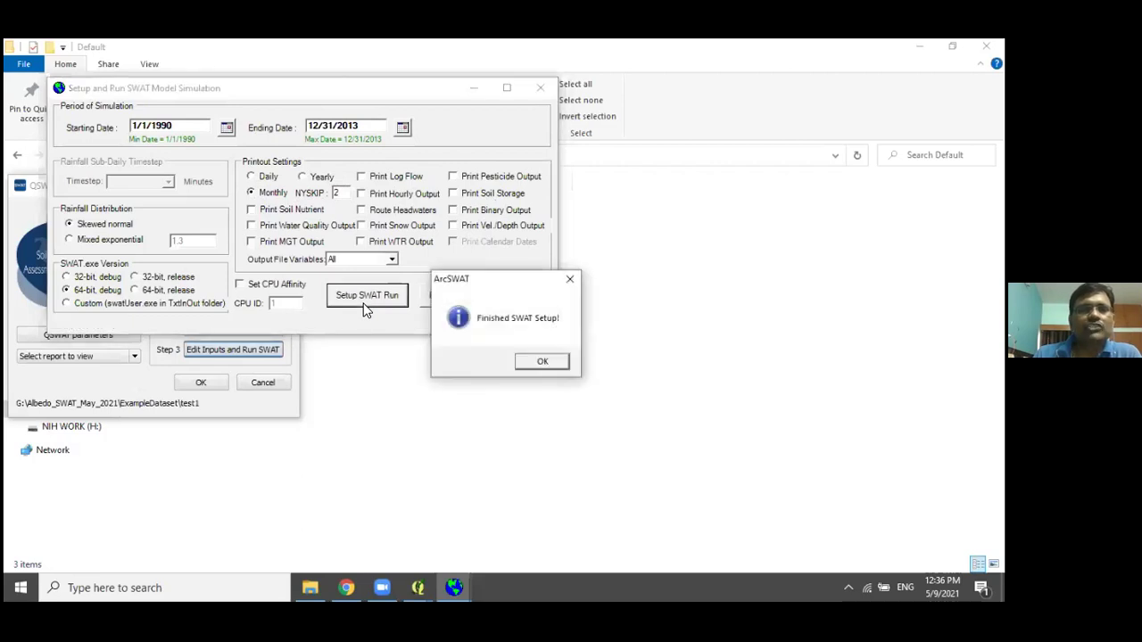
{"action": "left_click", "coordinate": [538, 362]}
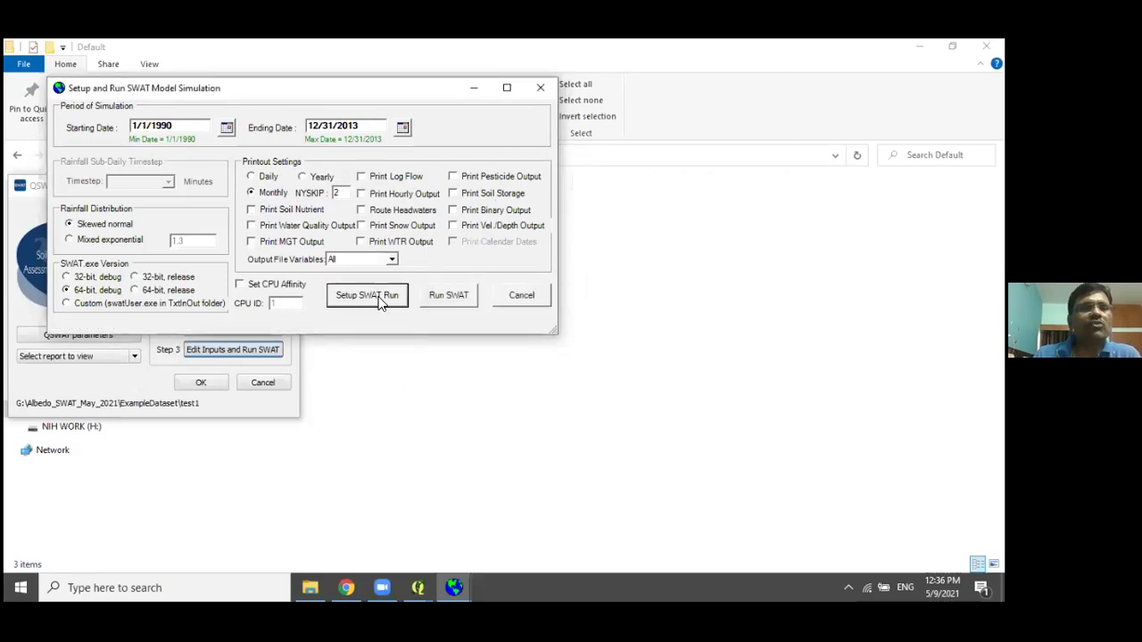
{"action": "left_click", "coordinate": [434, 300]}
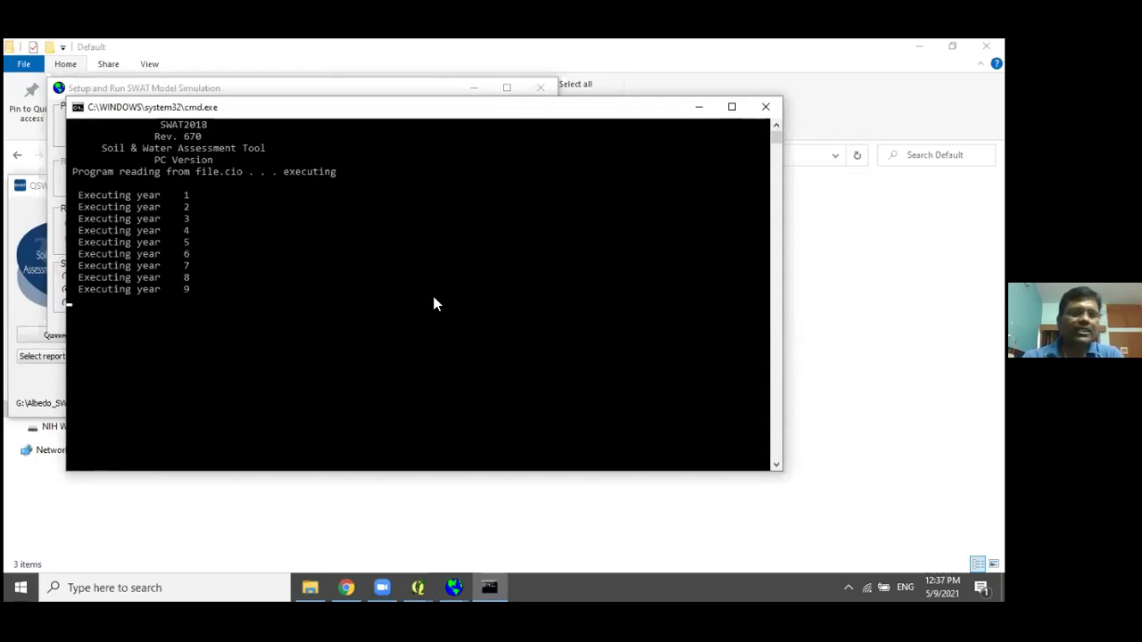
Let the 1990–2013 SWAT2018 monthly simulation run through all 24 years until it reports success.
{"action": "mouse_move", "coordinate": [461, 586]}
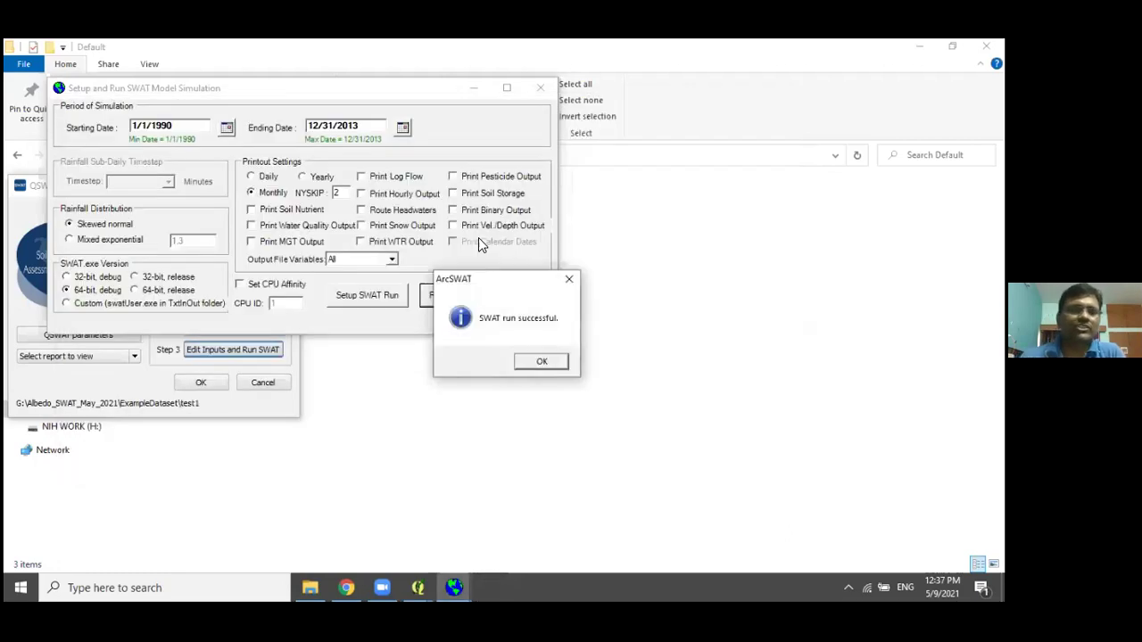
Dismiss the run-successful message and close the Setup and Run SWAT Model Simulation window.
{"action": "left_click", "coordinate": [542, 362]}
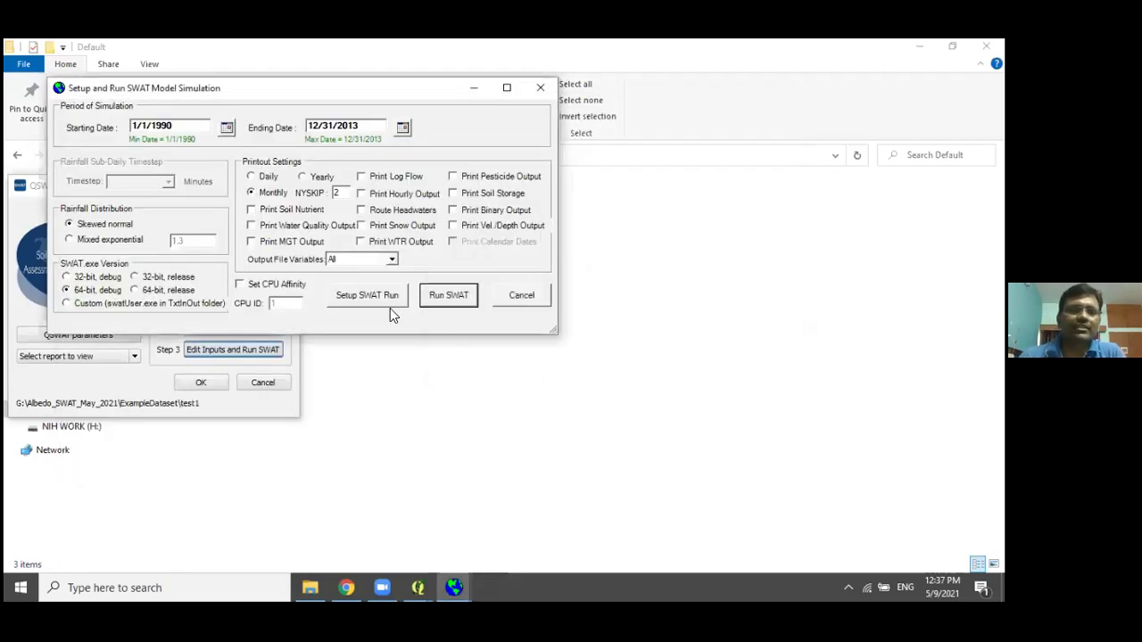
{"action": "left_click", "coordinate": [460, 586]}
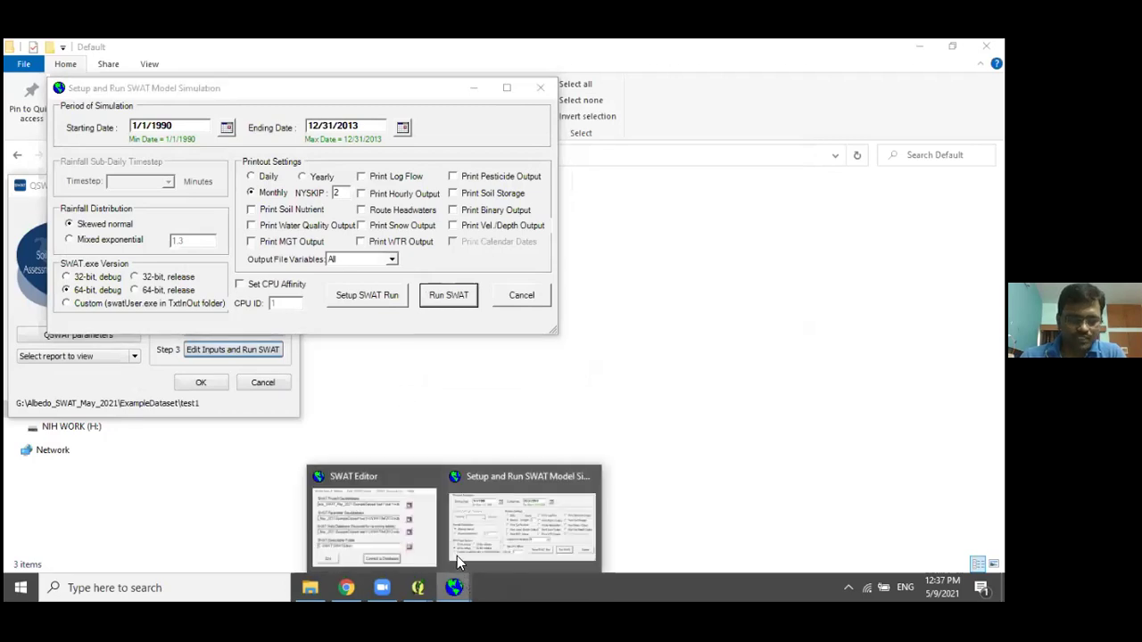
{"action": "left_click", "coordinate": [486, 487]}
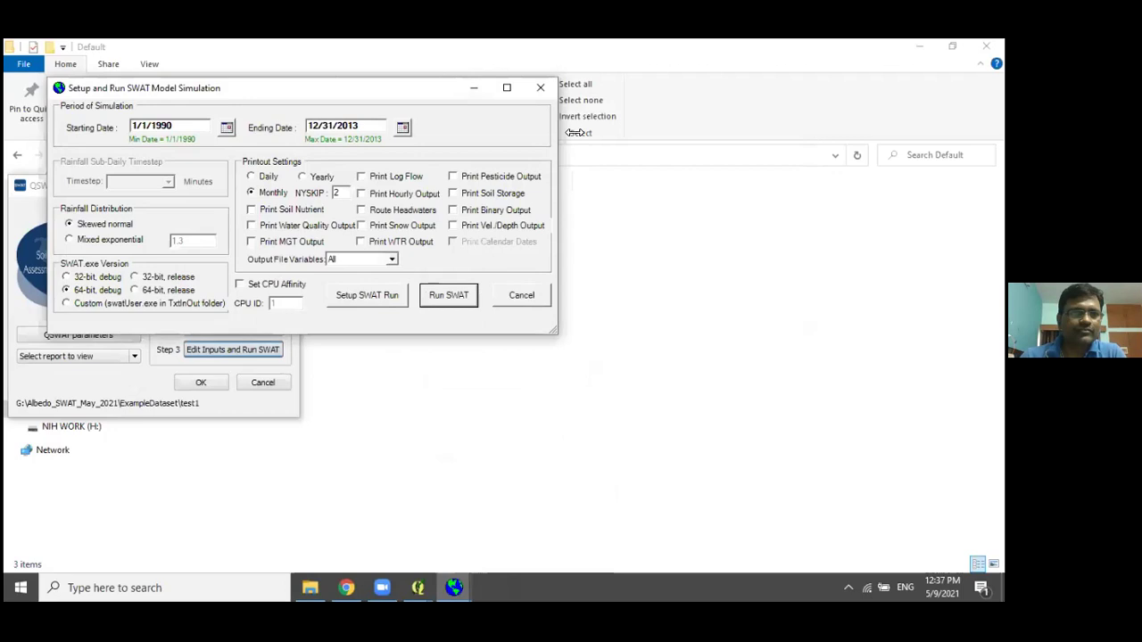
{"action": "left_click", "coordinate": [542, 266]}
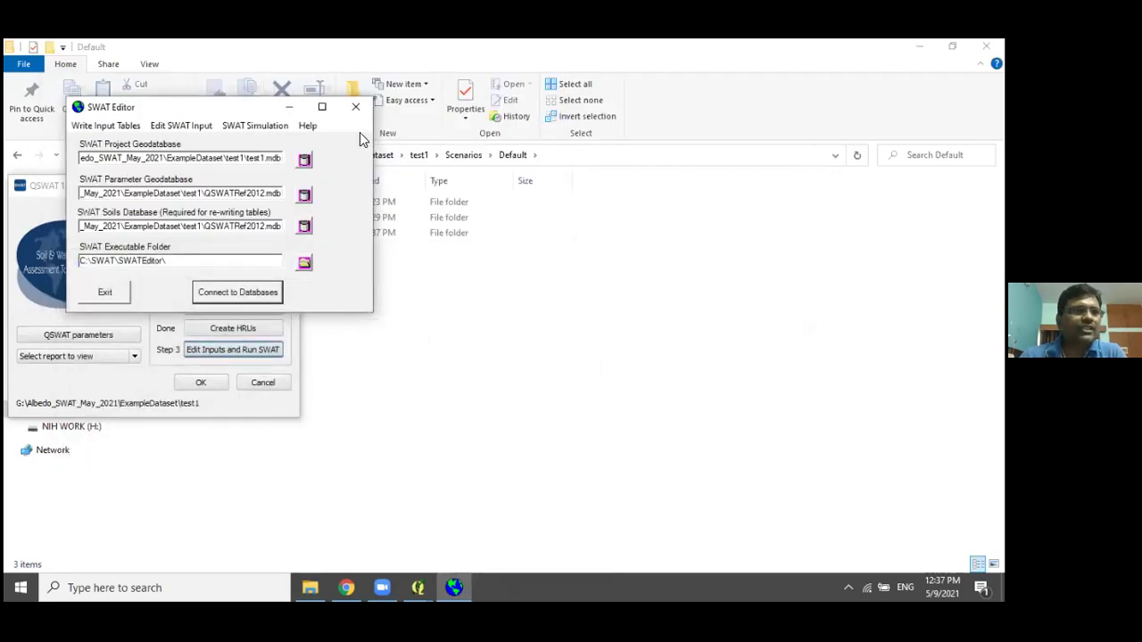
{"action": "left_click", "coordinate": [234, 129]}
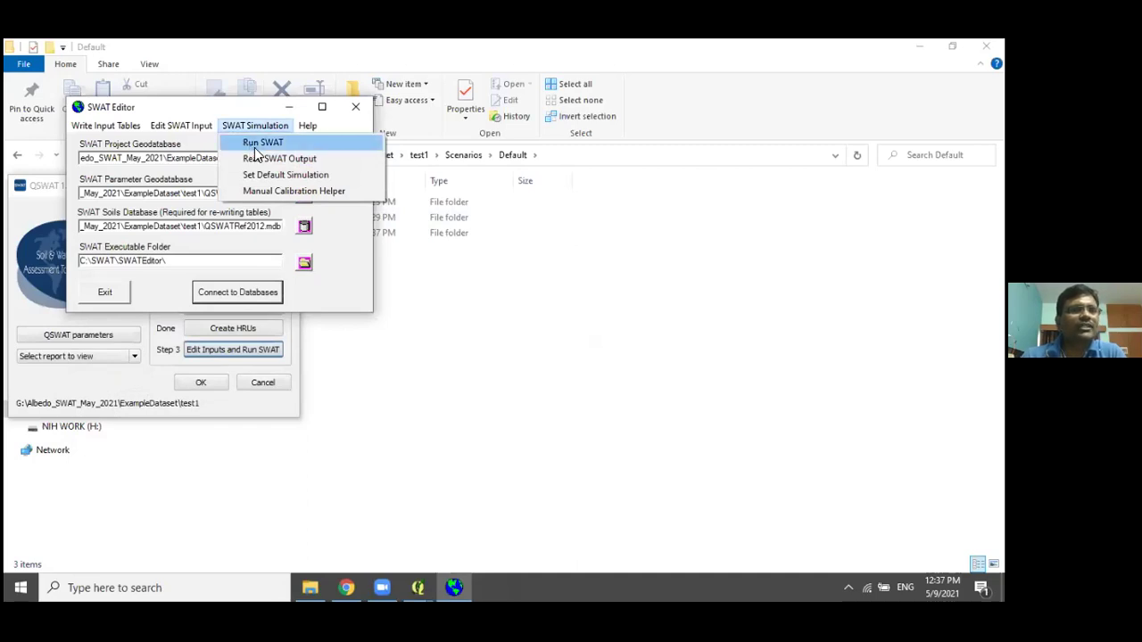
Import output.rch, output.sub and output.hru into the output database, then return to QSWAT.
{"action": "left_click", "coordinate": [264, 158]}
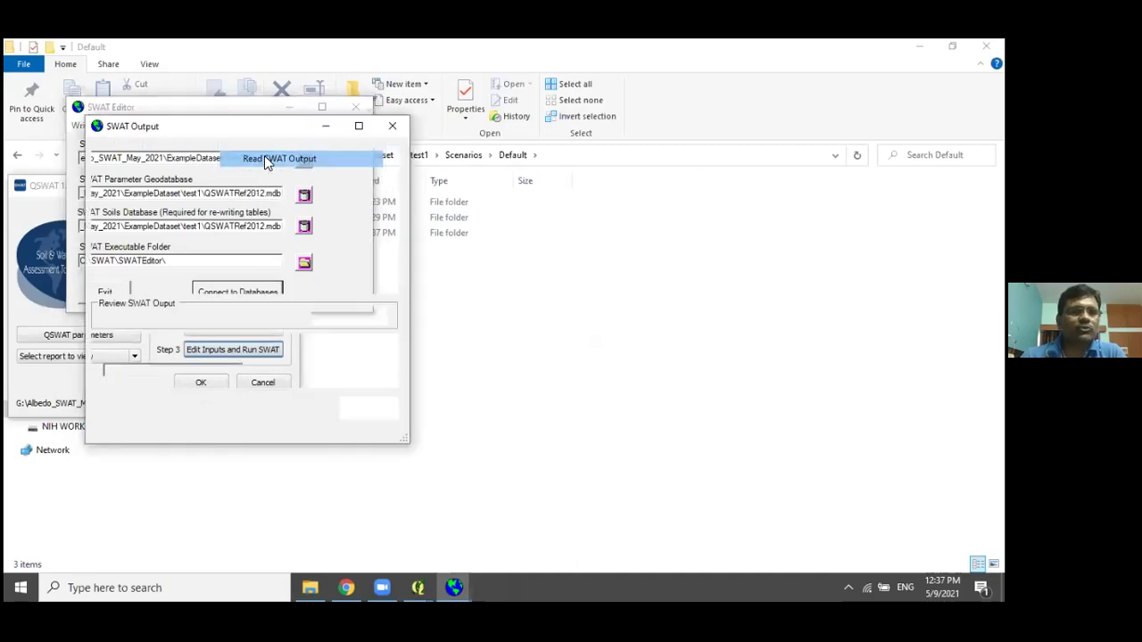
{"action": "left_click", "coordinate": [212, 189]}
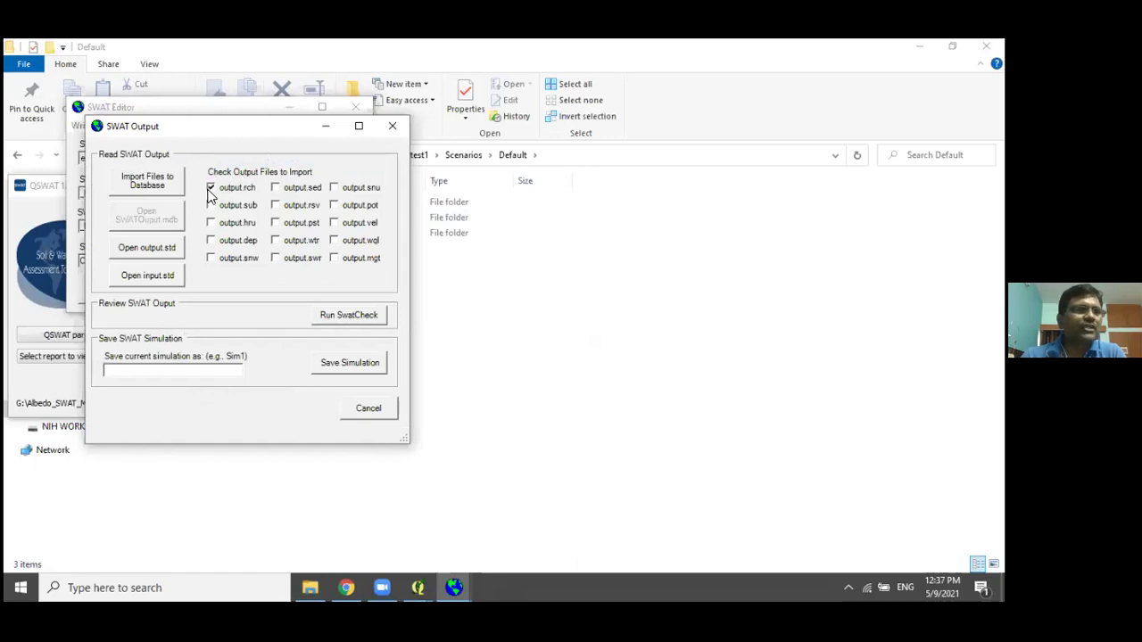
{"action": "left_click", "coordinate": [212, 223]}
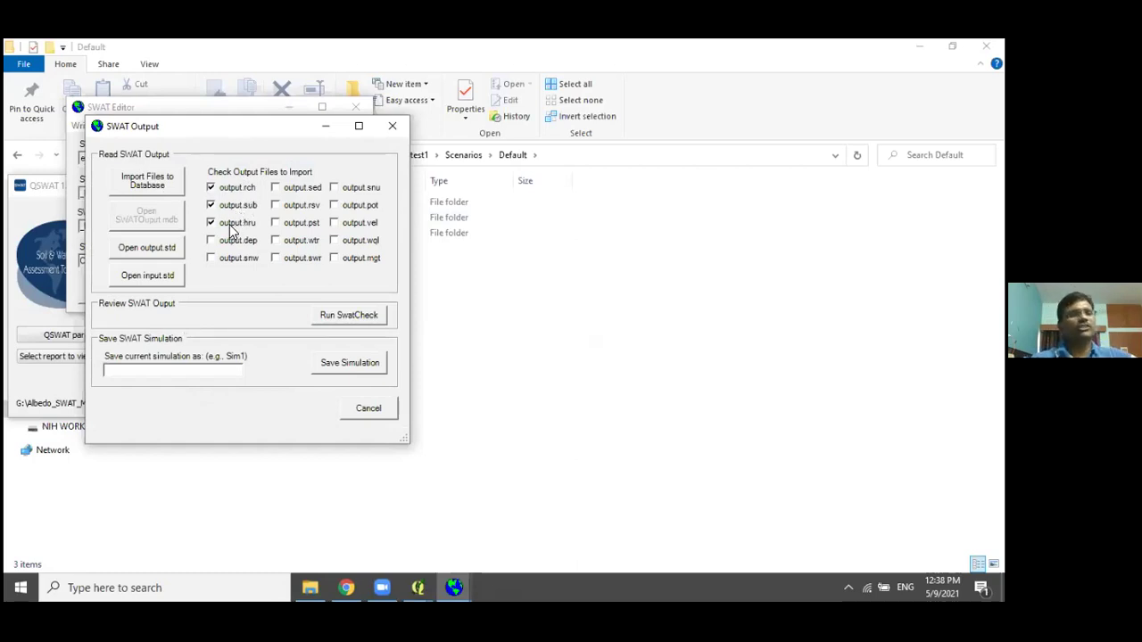
{"action": "left_click", "coordinate": [169, 190]}
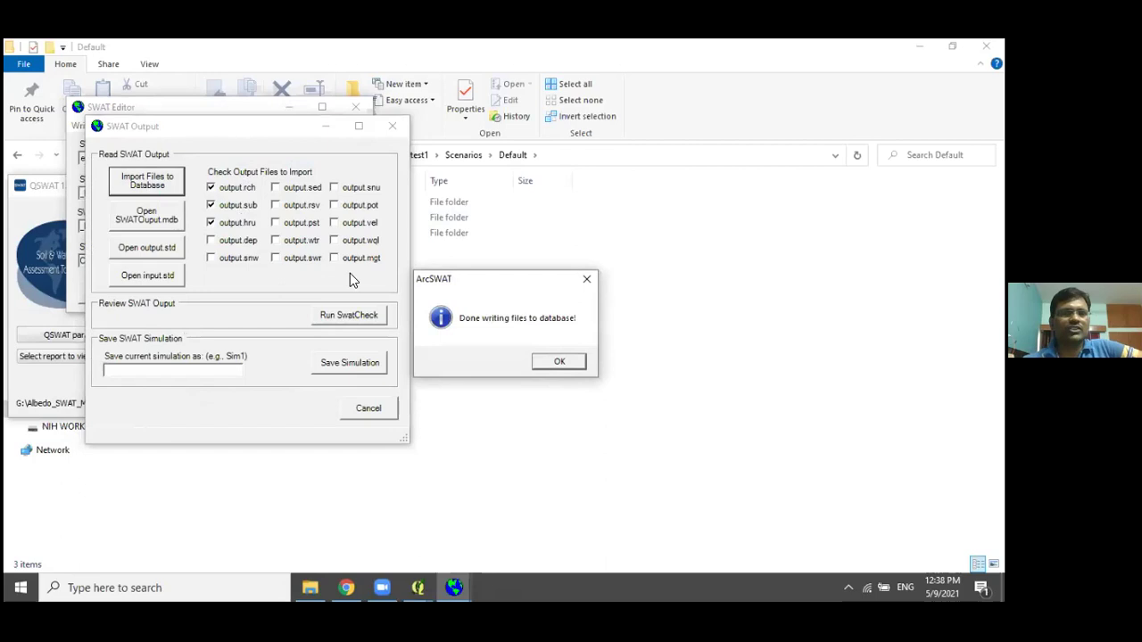
{"action": "left_click", "coordinate": [547, 362]}
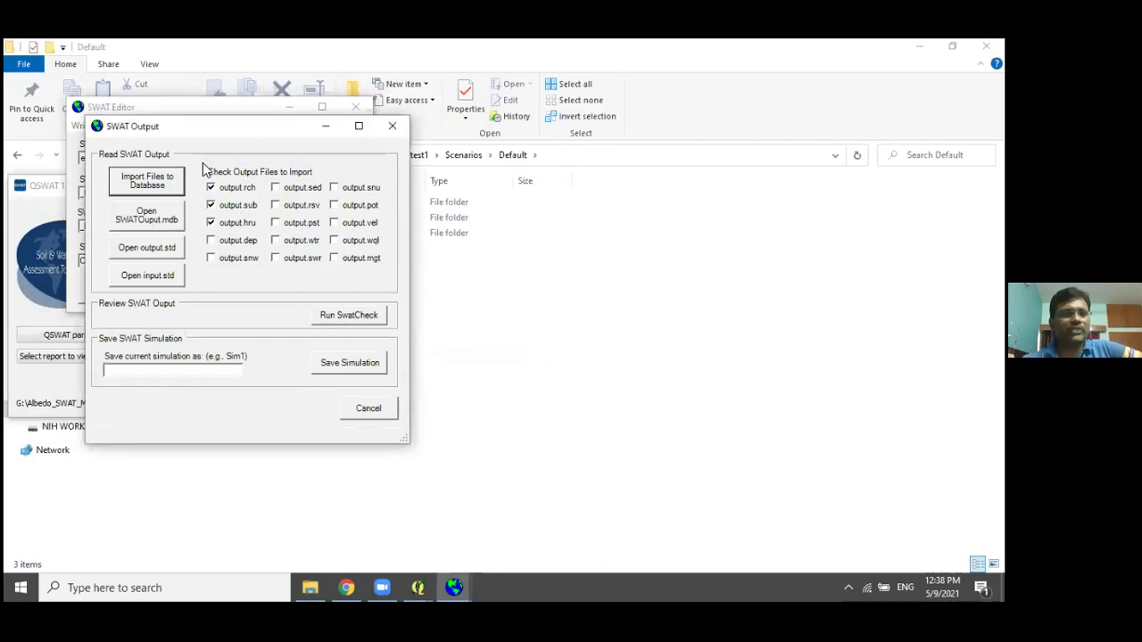
{"action": "left_click", "coordinate": [417, 587]}
{"action": "left_click", "coordinate": [473, 547]}
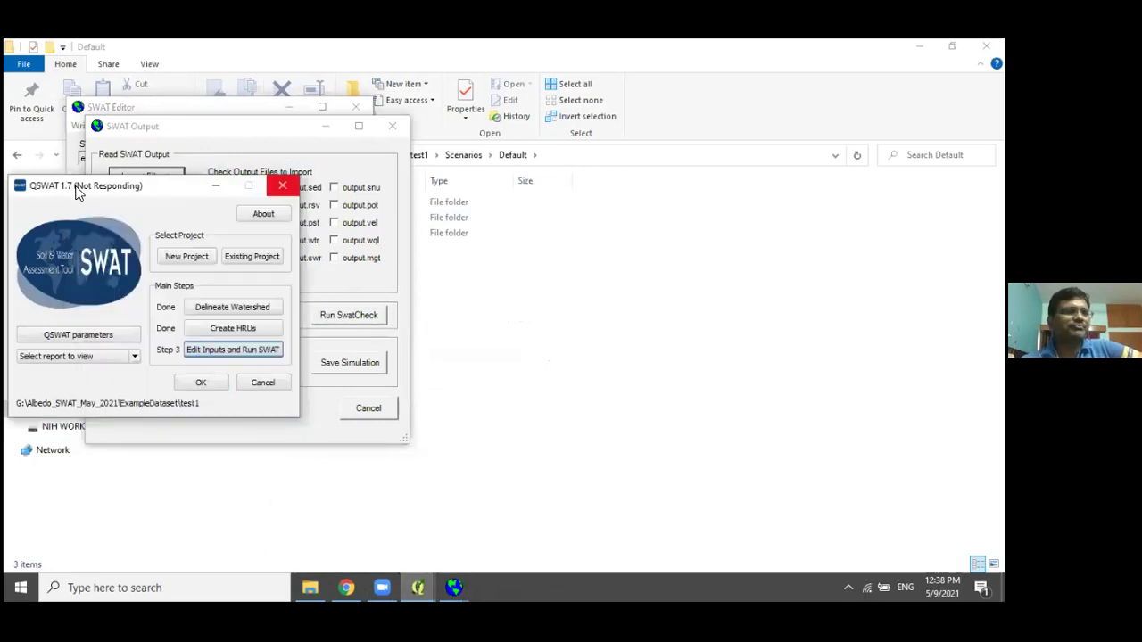
Move the QSWAT window toward the screen centre and refresh the desktop.
{"action": "left_click_drag", "start_coordinate": [84, 191], "coordinate": [361, 165]}
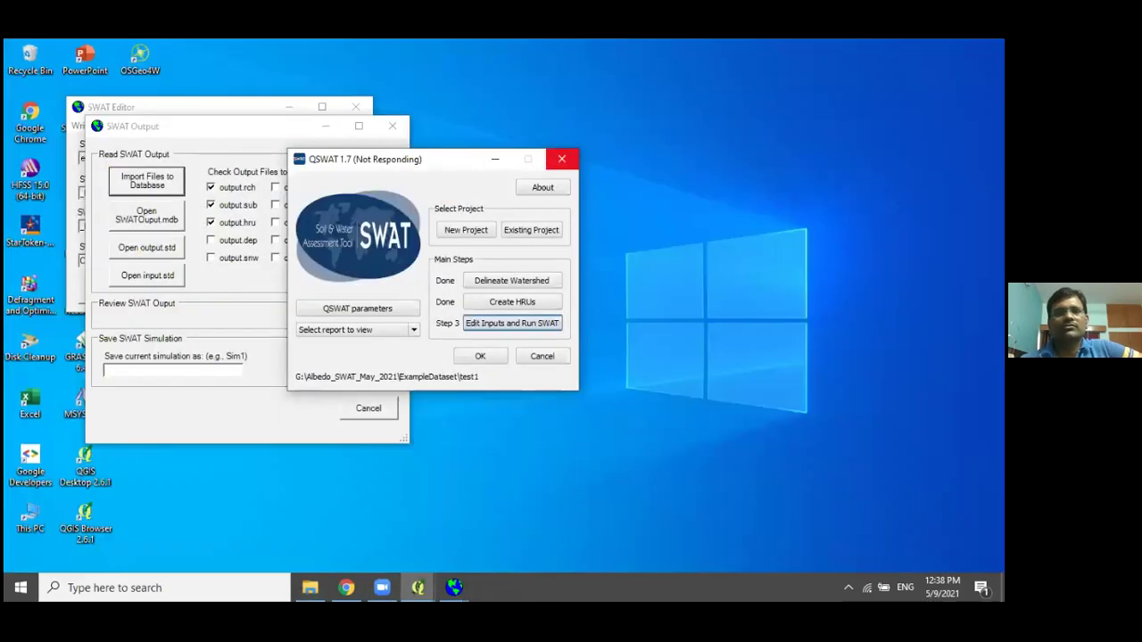
{"action": "right_click", "coordinate": [818, 180]}
{"action": "left_click", "coordinate": [847, 226]}
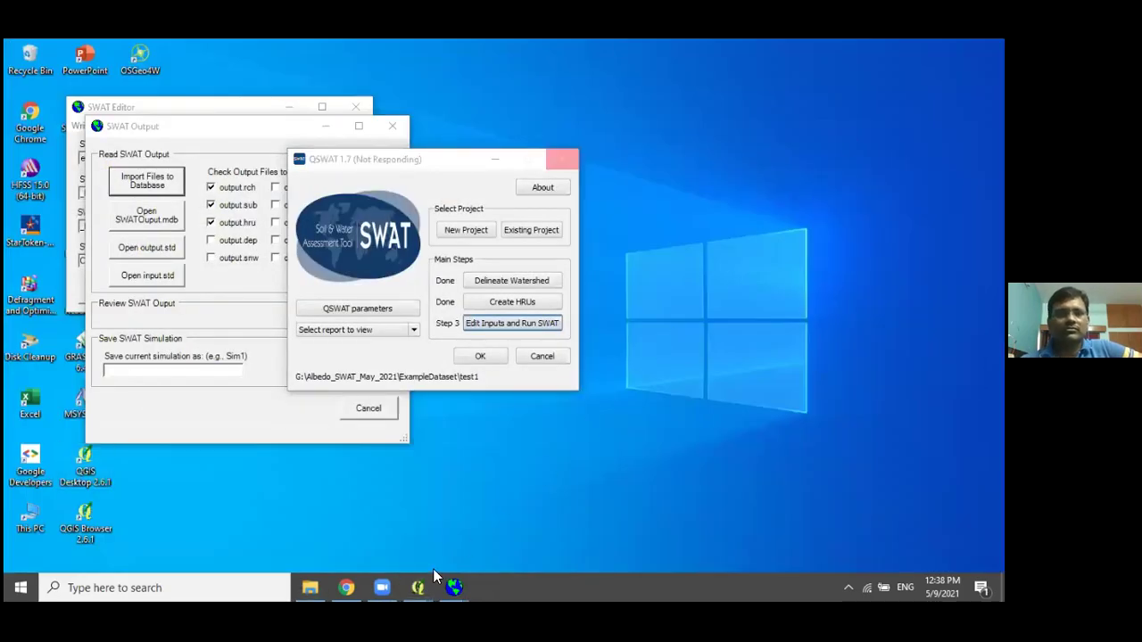
{"action": "mouse_move", "coordinate": [450, 585]}
{"action": "left_click", "coordinate": [361, 522]}
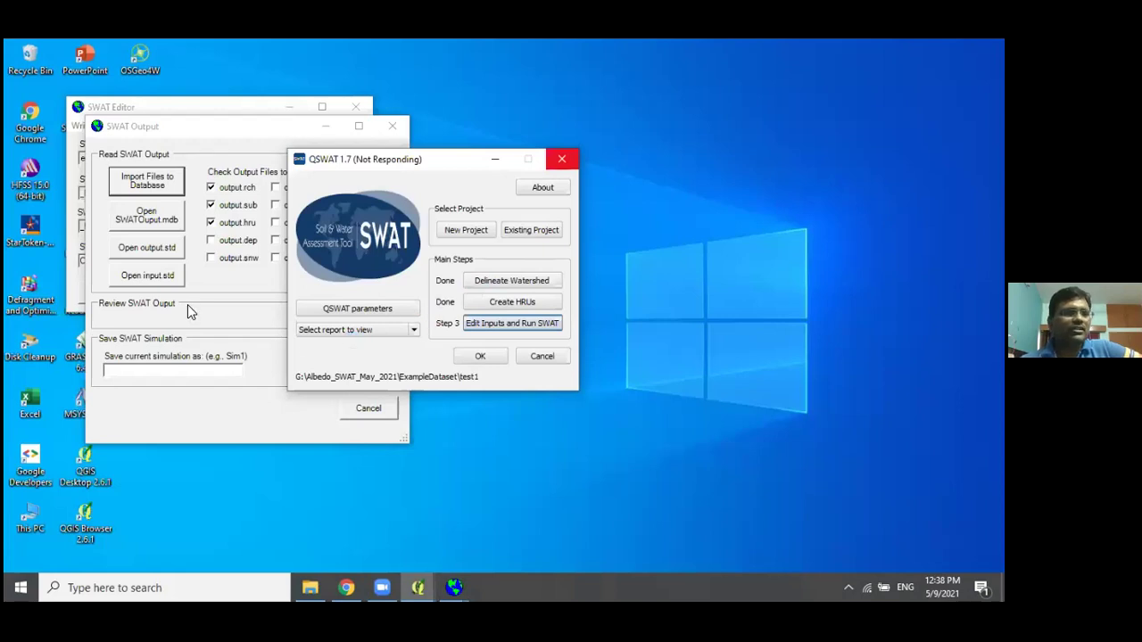
Minimise the SWAT Output window and switch back to the QGIS watershed map.
{"action": "left_click", "coordinate": [174, 124]}
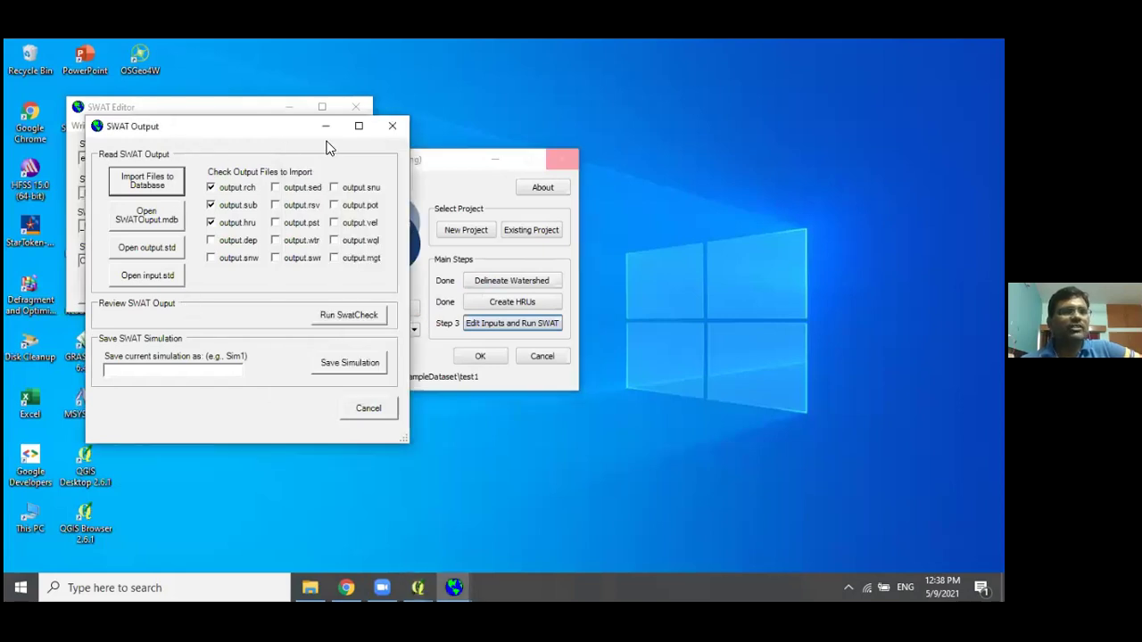
{"action": "left_click", "coordinate": [327, 128]}
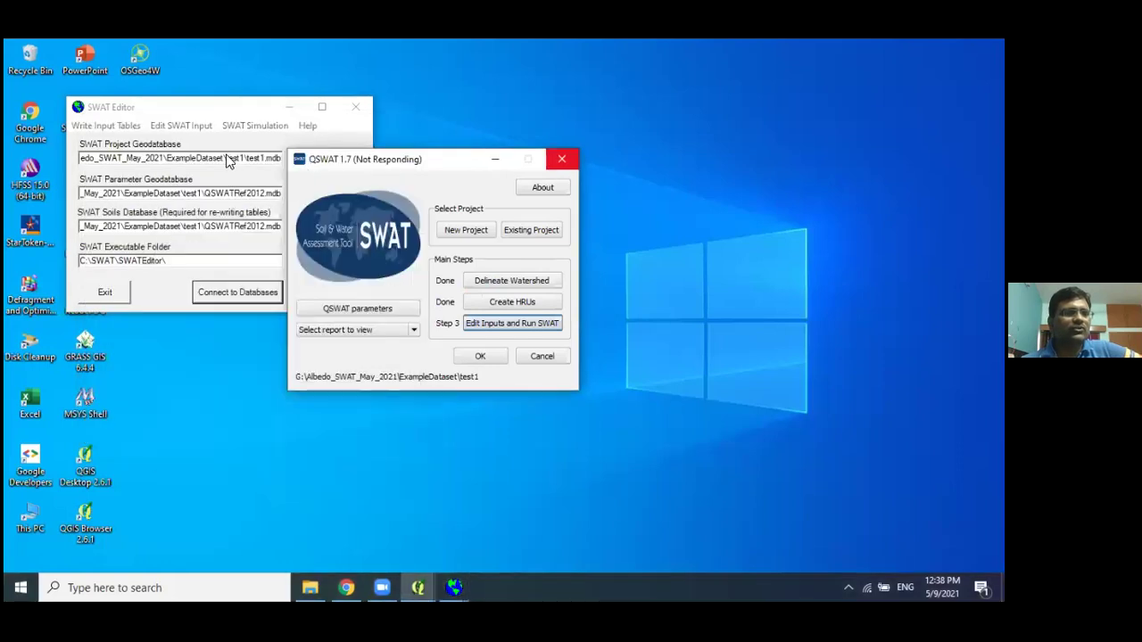
{"action": "left_click", "coordinate": [417, 587]}
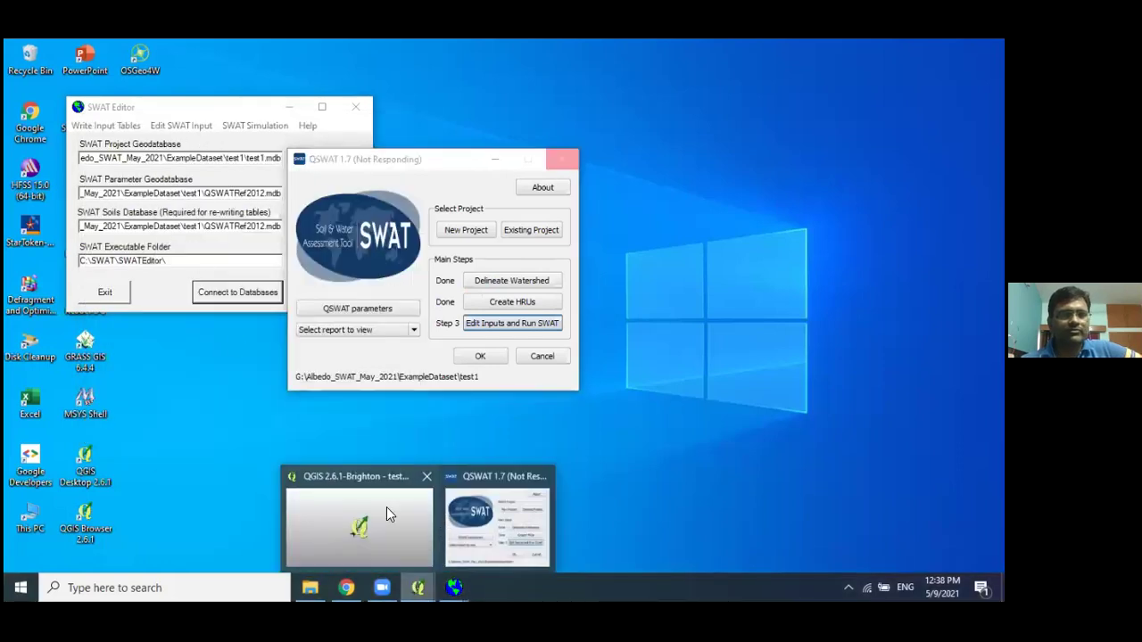
{"action": "left_click", "coordinate": [502, 507]}
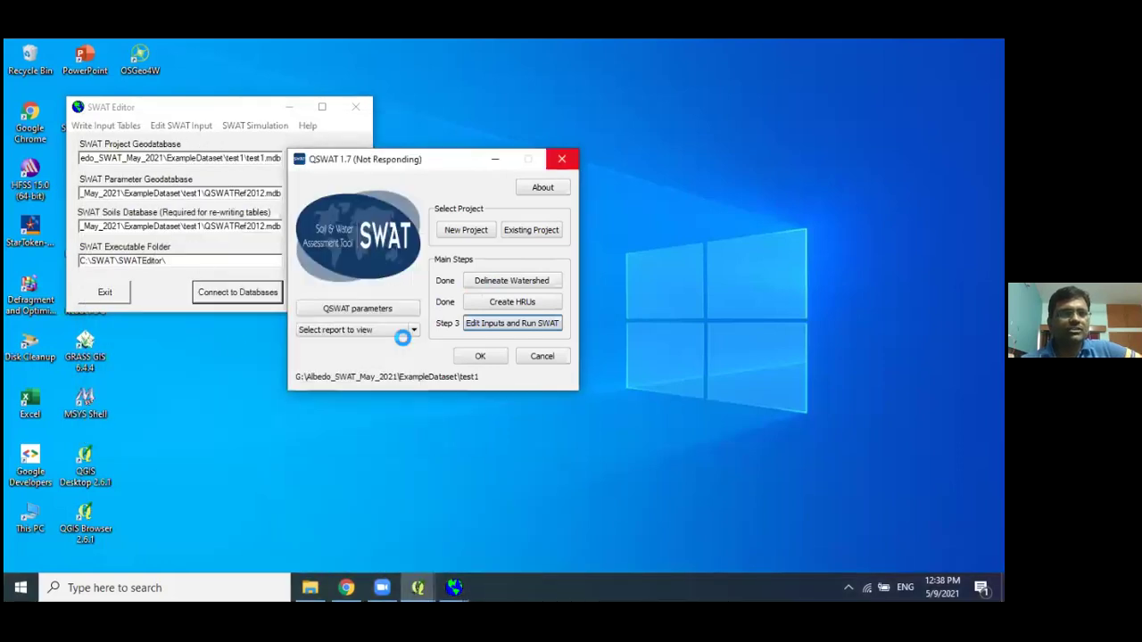
{"action": "left_click", "coordinate": [425, 584]}
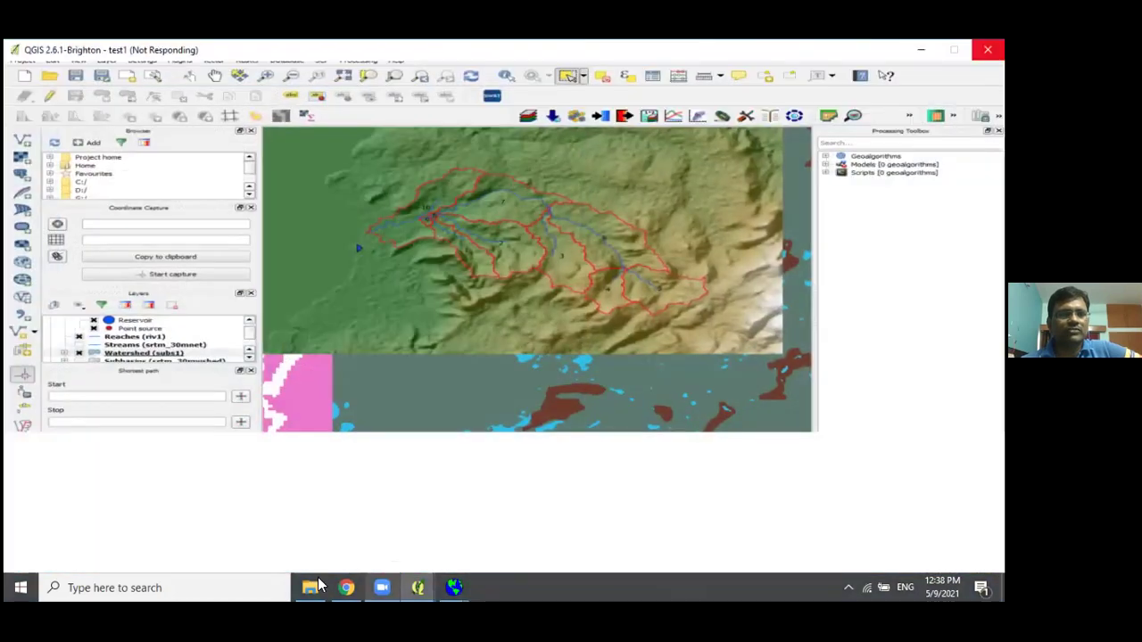
Bring up the Scenarios\Default folder in File Explorer and select TxtInOut.
{"action": "left_click", "coordinate": [311, 587]}
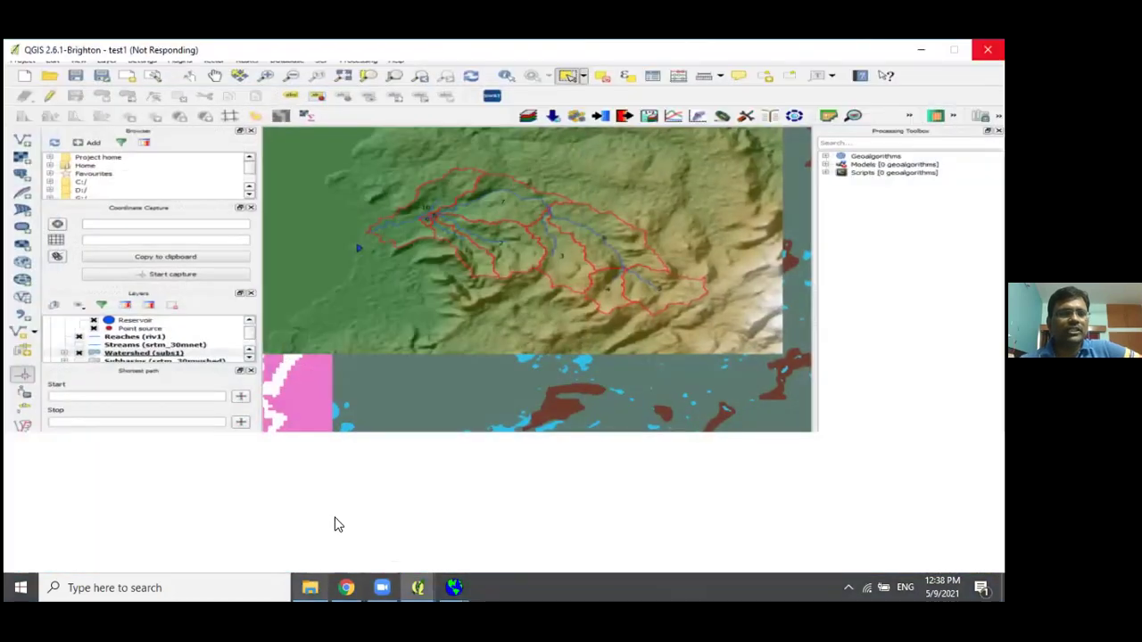
{"action": "left_click", "coordinate": [165, 237]}
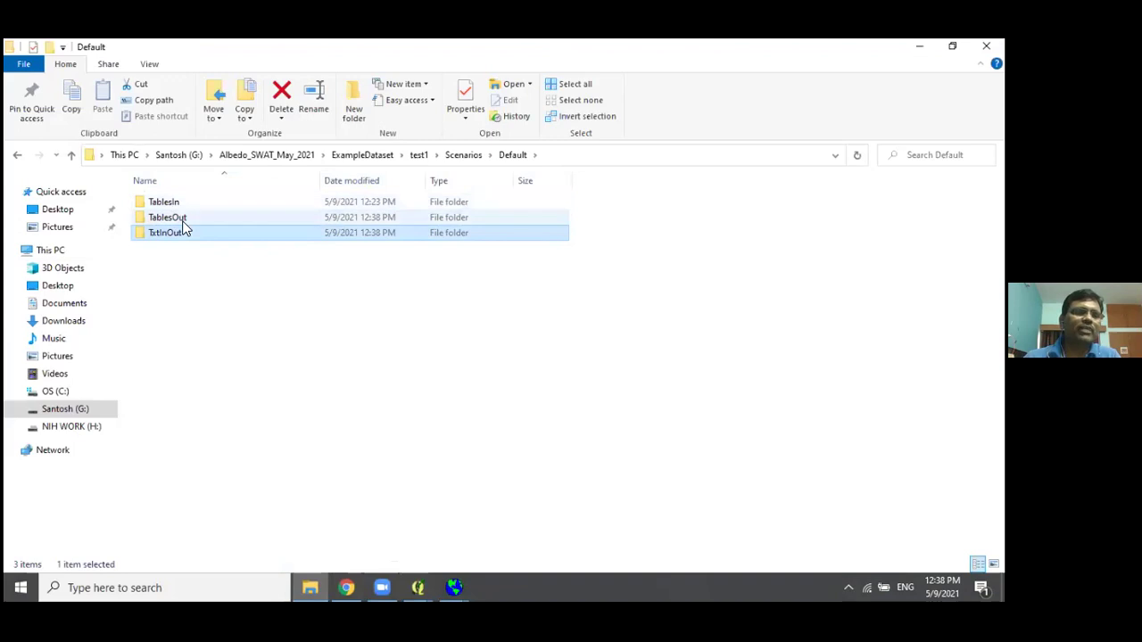
Open the TxtInOut folder and open the watout output file, the last in the list, in Notepad.
{"action": "double_click", "coordinate": [158, 235]}
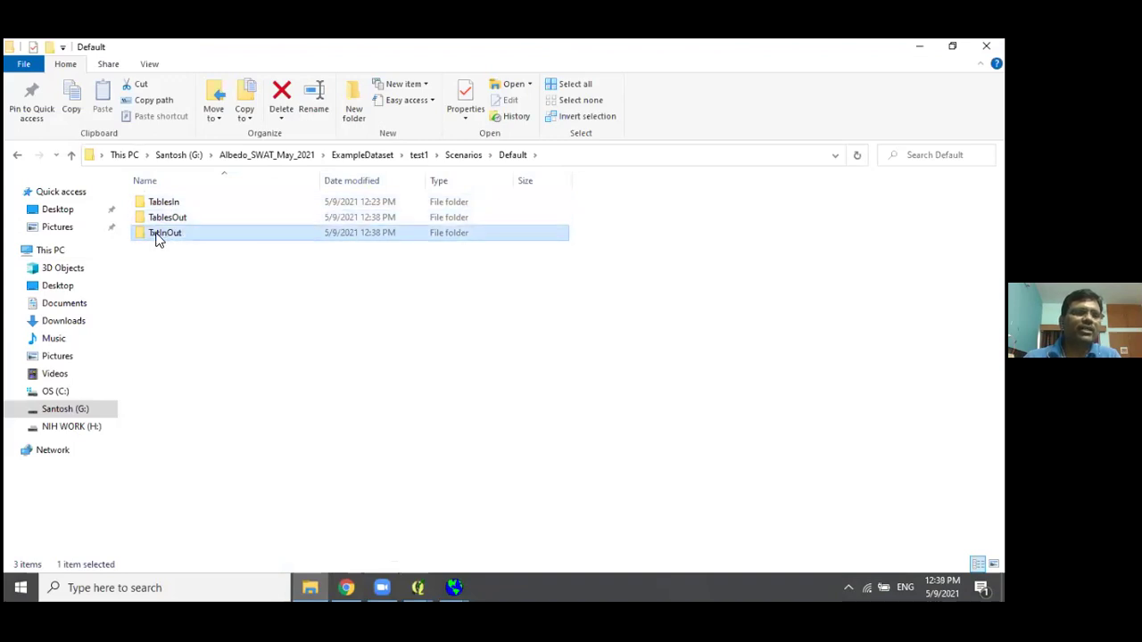
{"action": "left_click", "coordinate": [179, 235]}
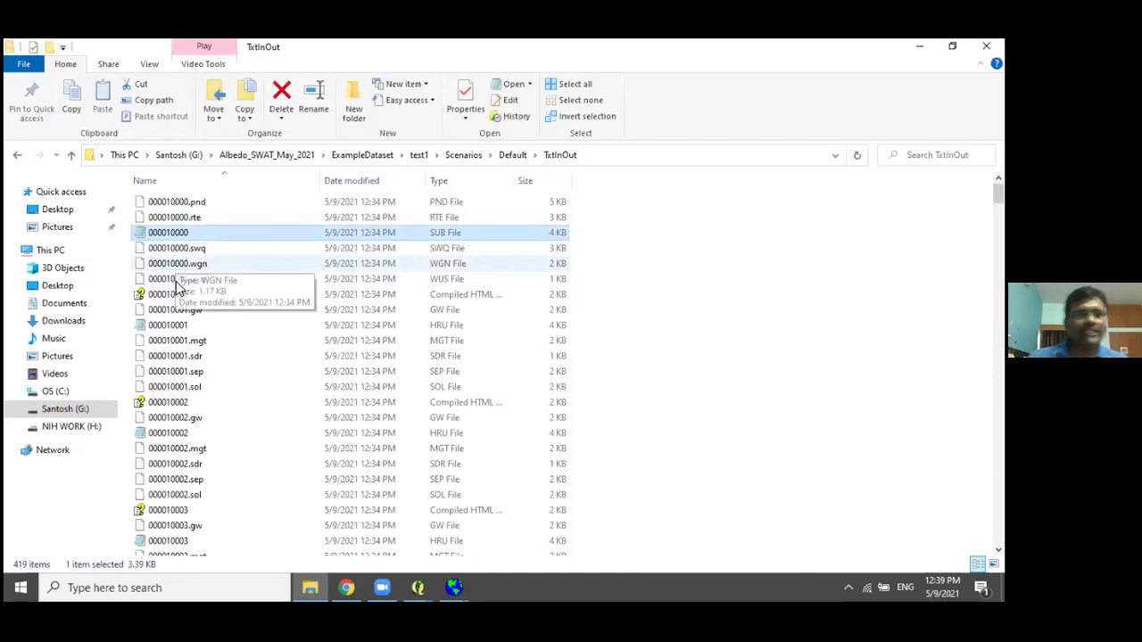
{"action": "left_click", "coordinate": [185, 402]}
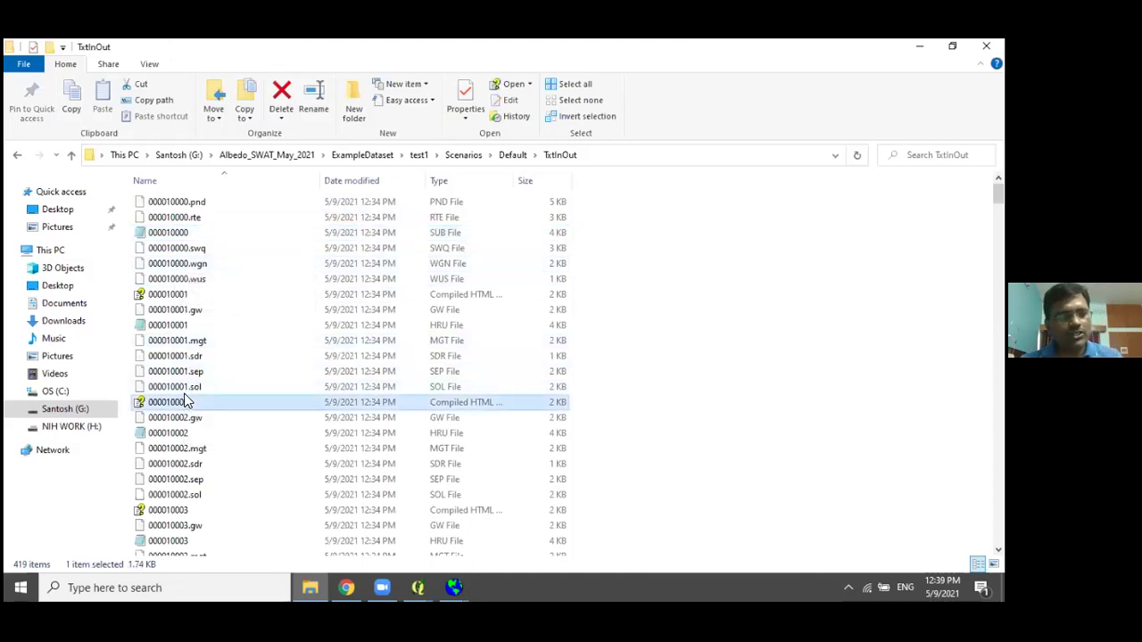
{"action": "key", "text": "End"}
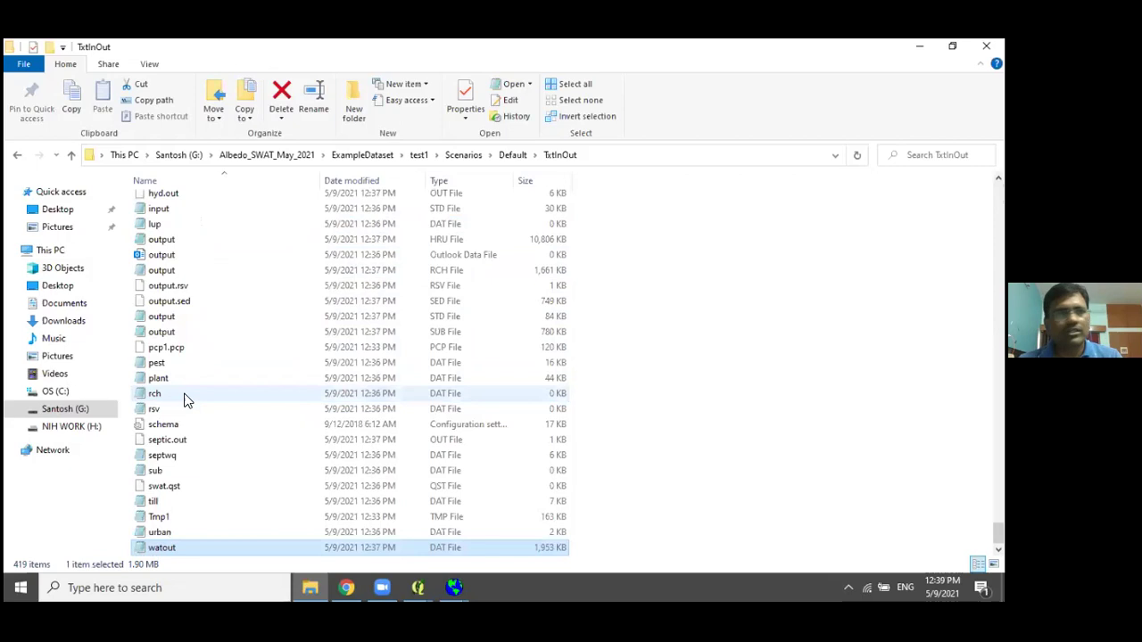
{"action": "double_click", "coordinate": [170, 549]}
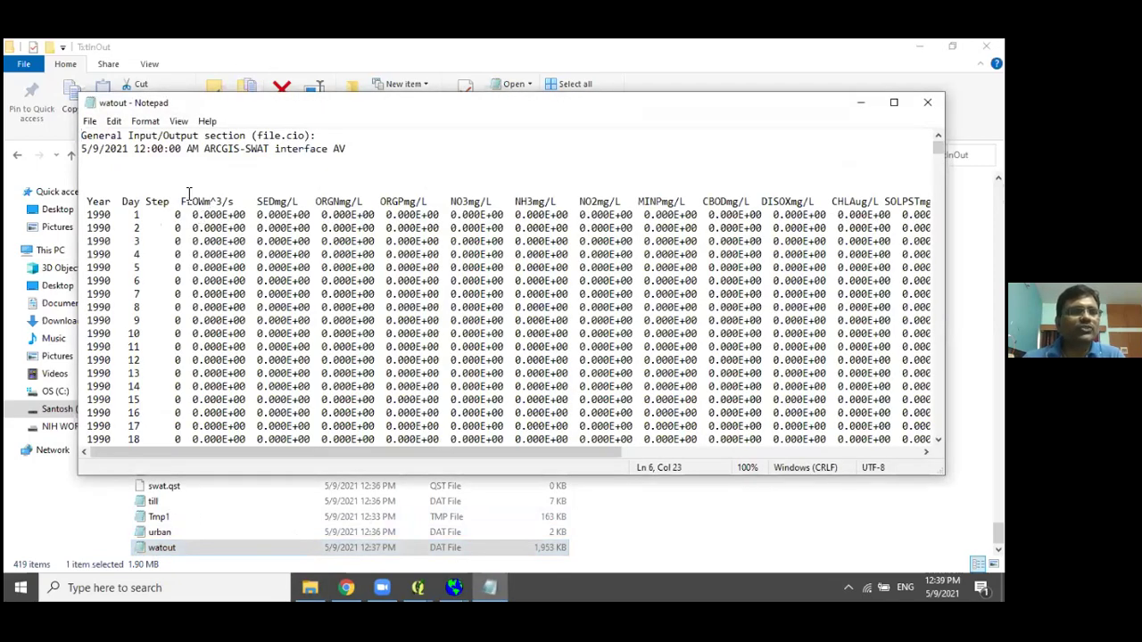
{"action": "left_click", "coordinate": [198, 204]}
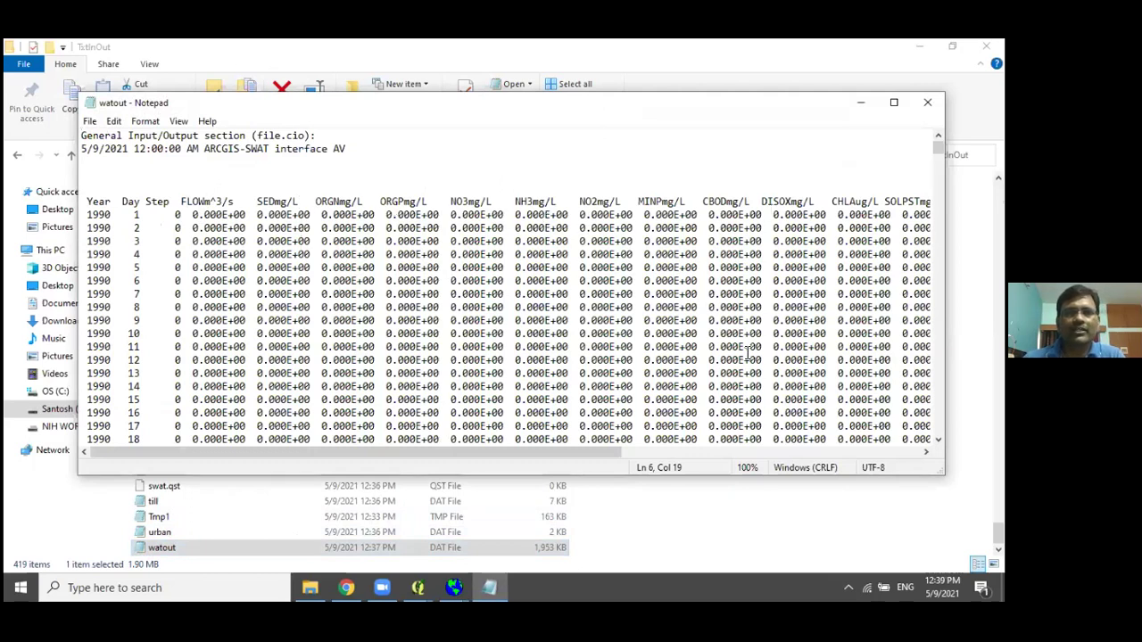
{"action": "left_click_drag", "start_coordinate": [614, 459], "coordinate": [915, 459]}
{"action": "left_click_drag", "start_coordinate": [782, 459], "coordinate": [438, 459]}
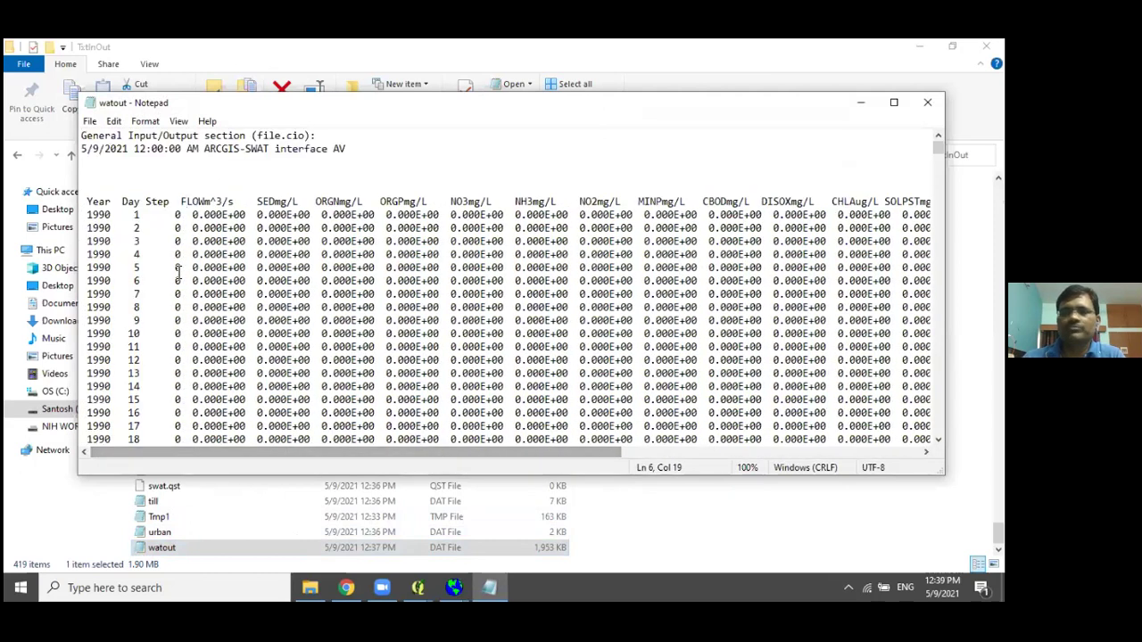
{"action": "left_click", "coordinate": [228, 216]}
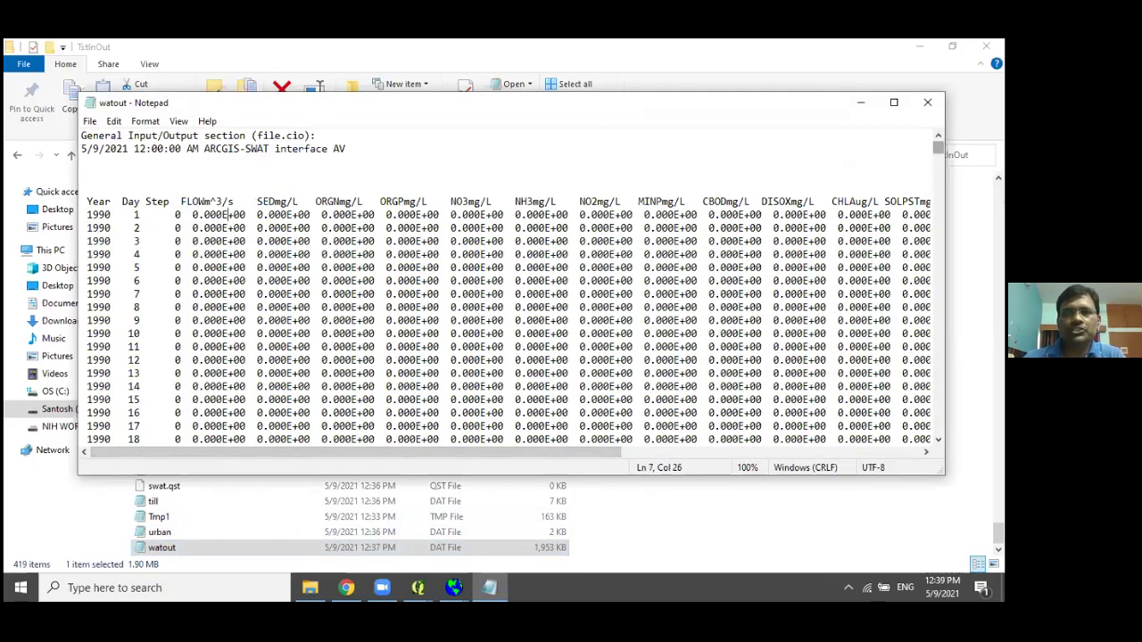
{"action": "scroll", "coordinate": [784, 215], "scroll_direction": "down", "scroll_amount": 20}
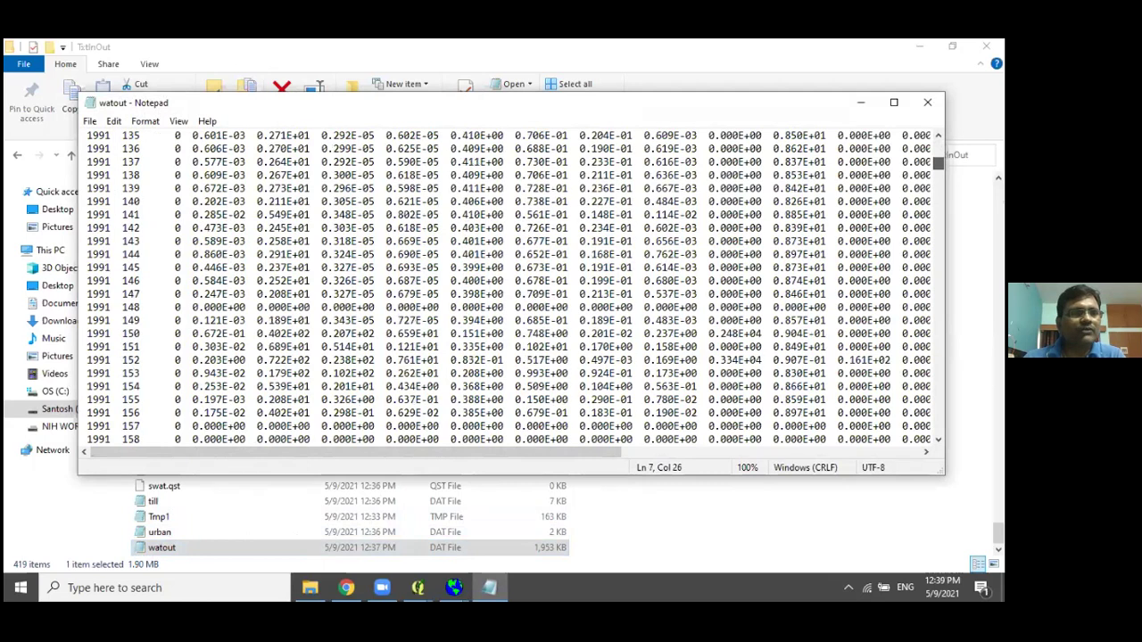
{"action": "scroll", "coordinate": [783, 215], "scroll_direction": "up", "scroll_amount": 19}
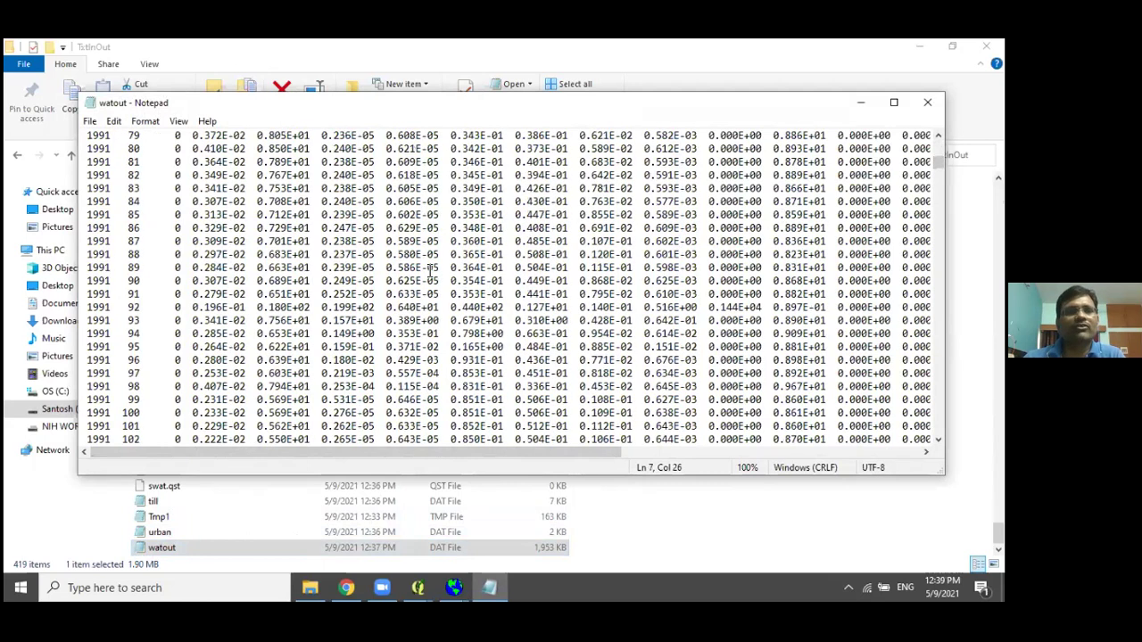
{"action": "scroll", "coordinate": [430, 271], "scroll_direction": "up", "scroll_amount": 11}
{"action": "scroll", "coordinate": [429, 270], "scroll_direction": "up", "scroll_amount": 20}
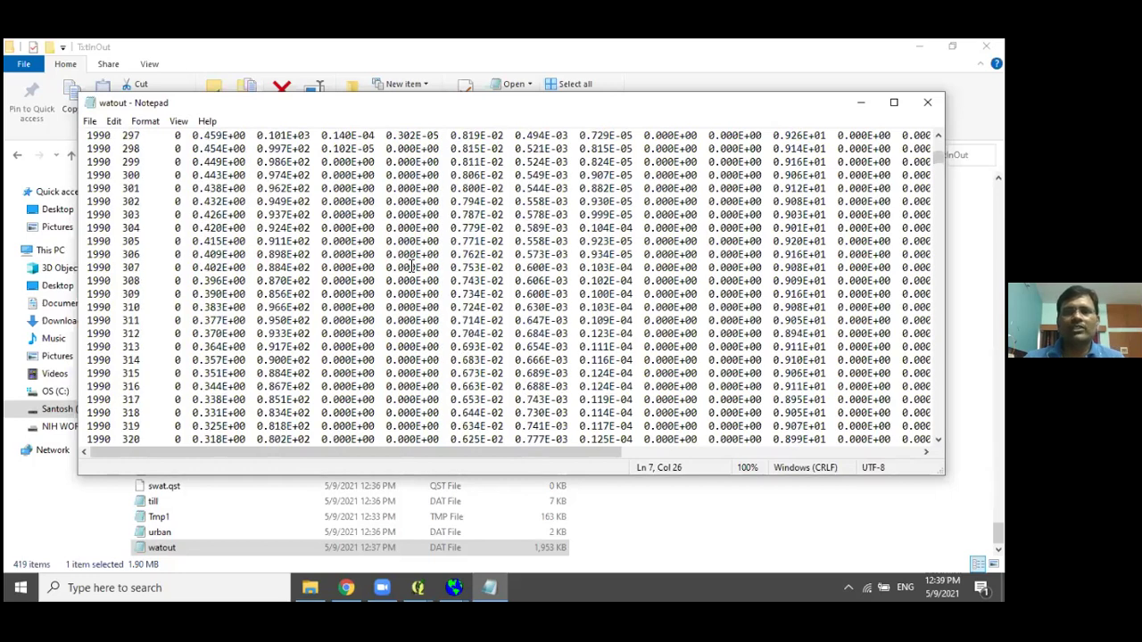
{"action": "scroll", "coordinate": [855, 168], "scroll_direction": "up", "scroll_amount": 9}
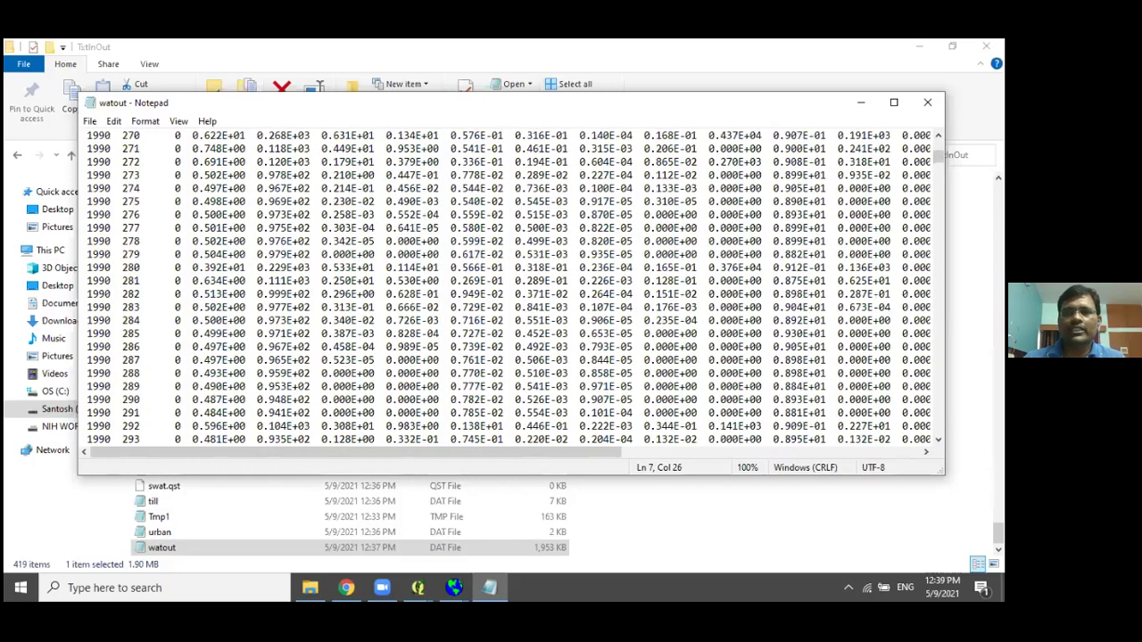
{"action": "scroll", "coordinate": [508, 288], "scroll_direction": "up", "scroll_amount": 15}
{"action": "scroll", "coordinate": [195, 278], "scroll_direction": "up", "scroll_amount": 20}
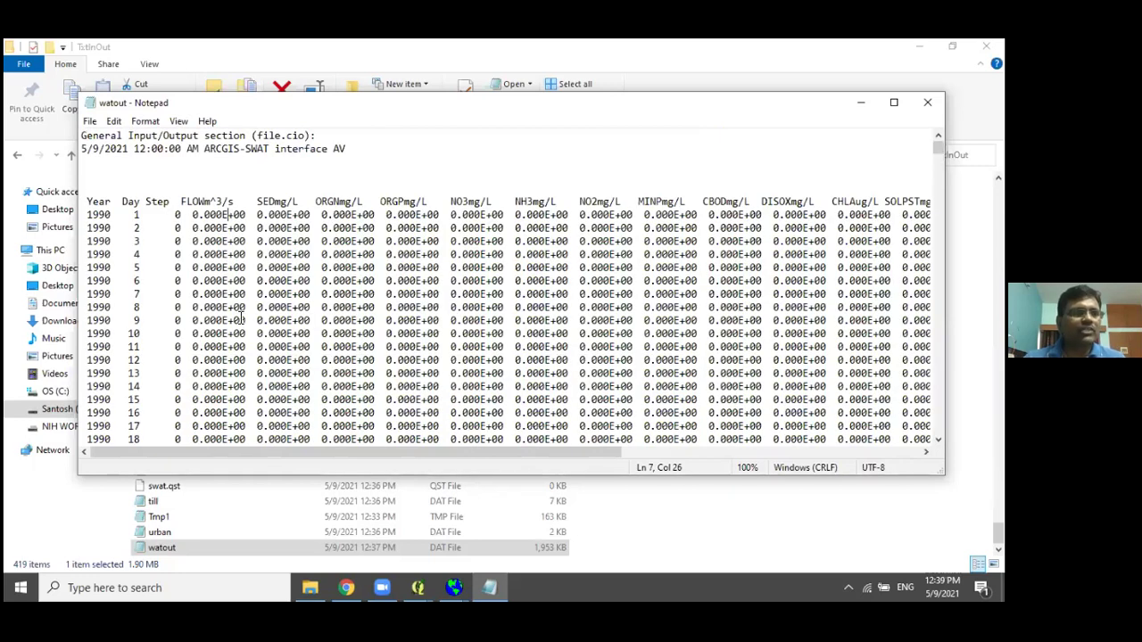
{"action": "scroll", "coordinate": [233, 322], "scroll_direction": "down", "scroll_amount": 20}
{"action": "scroll", "coordinate": [234, 325], "scroll_direction": "down", "scroll_amount": 20}
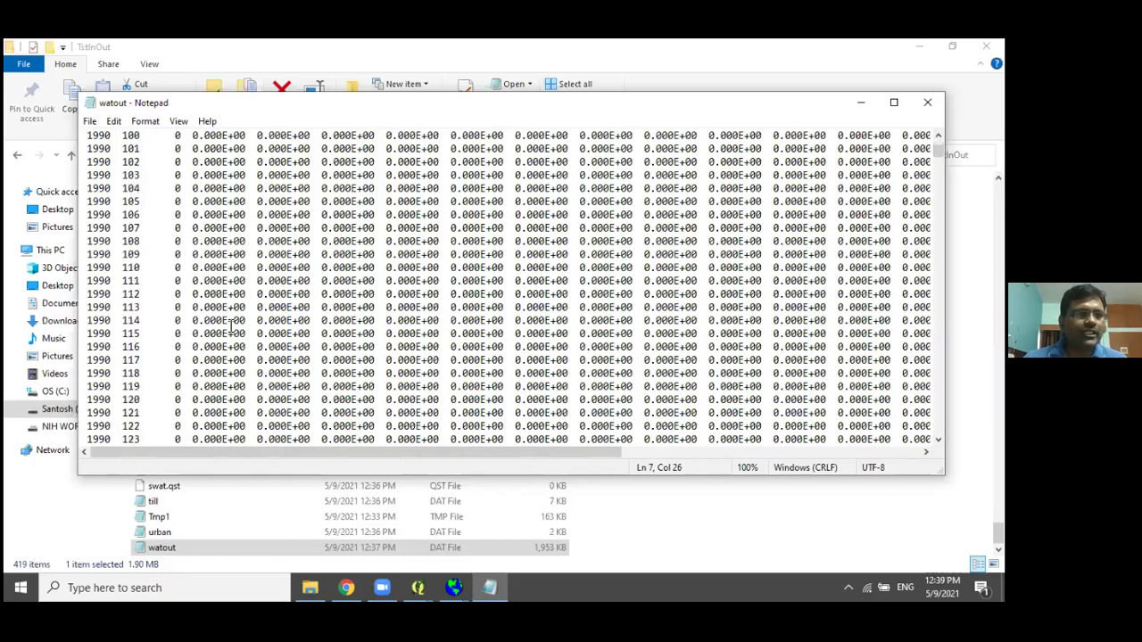
{"action": "scroll", "coordinate": [234, 325], "scroll_direction": "up", "scroll_amount": 5}
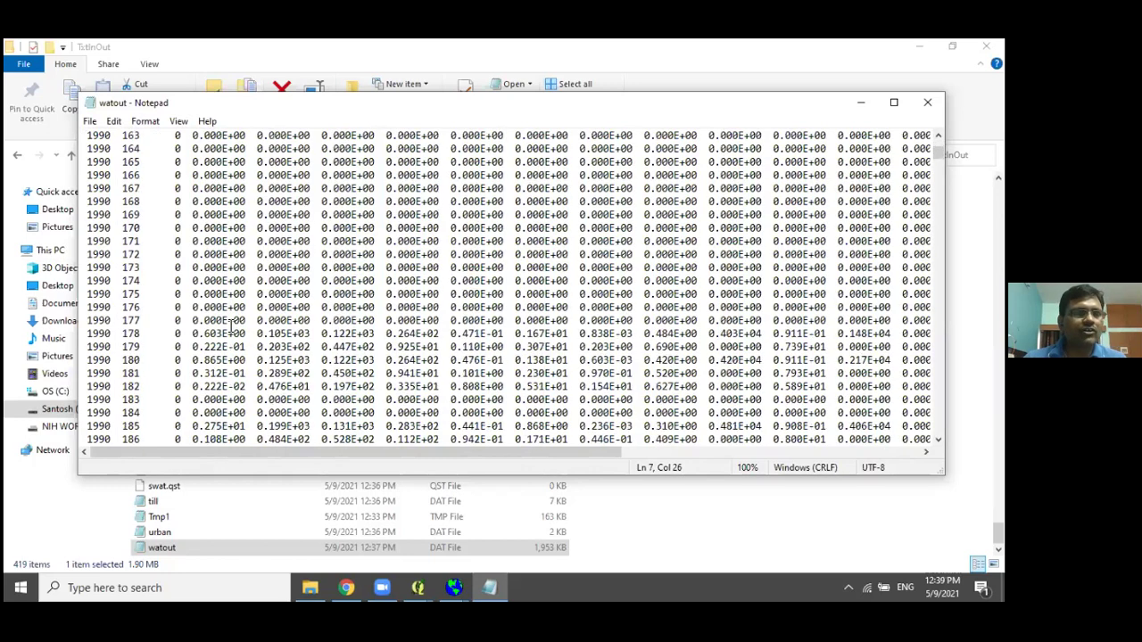
{"action": "scroll", "coordinate": [234, 326], "scroll_direction": "down", "scroll_amount": 3}
{"action": "left_click", "coordinate": [202, 215]}
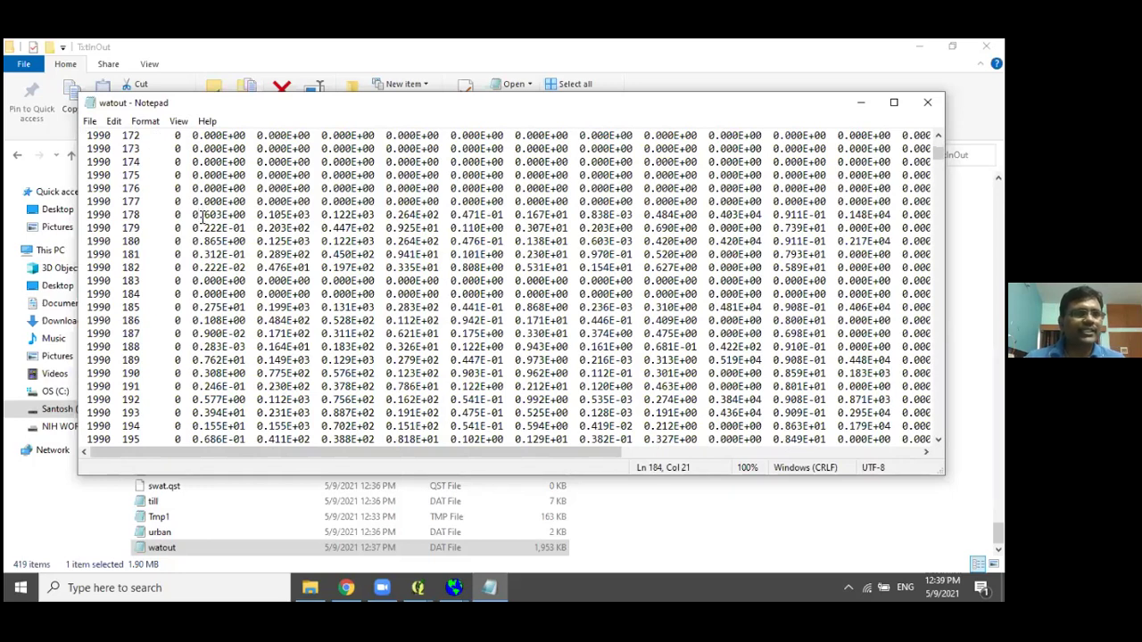
{"action": "scroll", "coordinate": [230, 387], "scroll_direction": "down", "scroll_amount": 7}
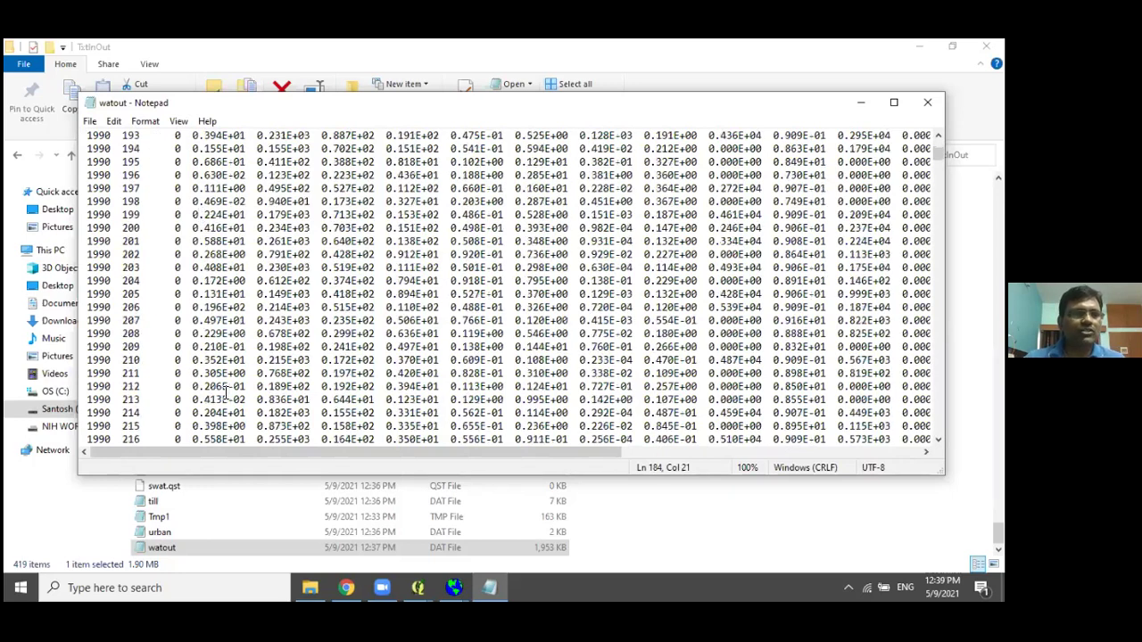
{"action": "scroll", "coordinate": [228, 390], "scroll_direction": "up", "scroll_amount": 7}
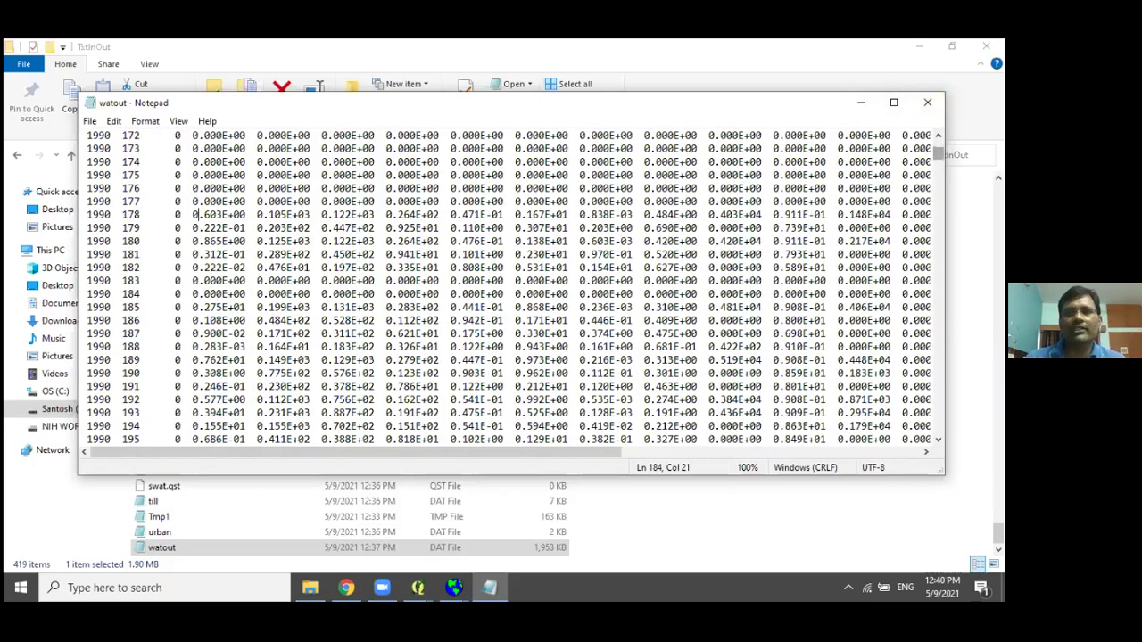
{"action": "left_click_drag", "start_coordinate": [938, 154], "coordinate": [938, 145]}
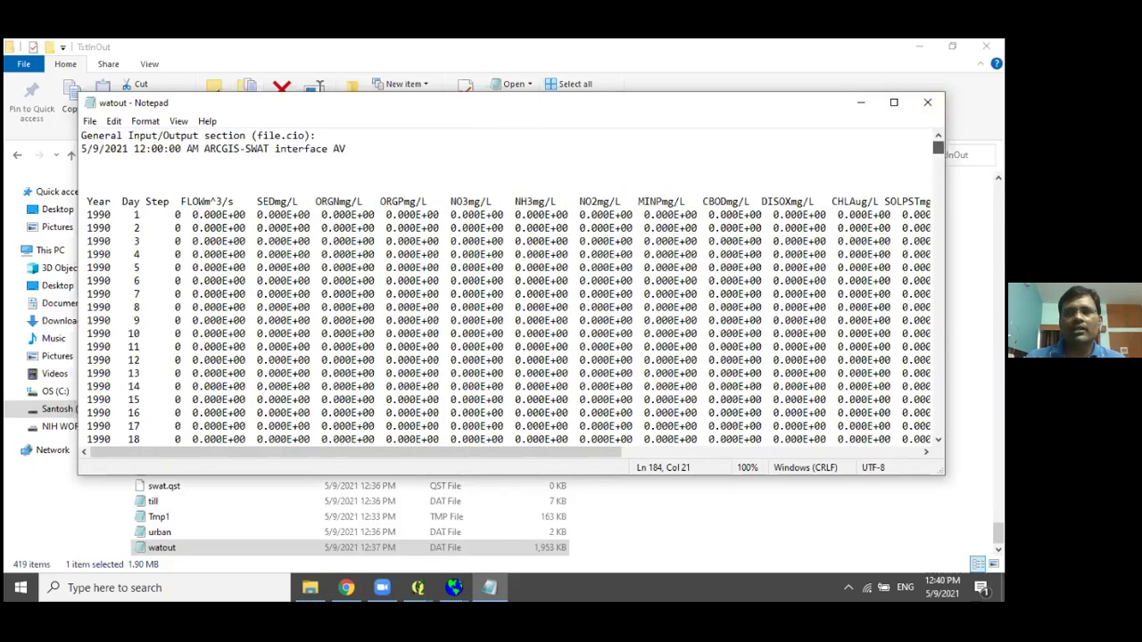
{"action": "left_click", "coordinate": [197, 200]}
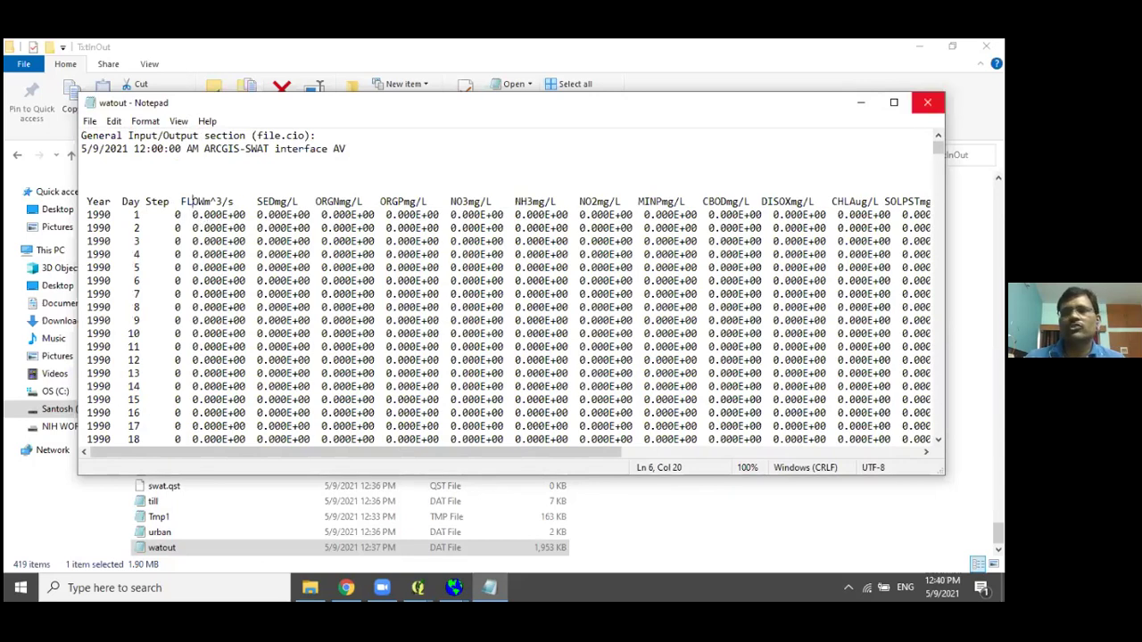
Close watout and browse the TxtInOut output files, selecting output.std and then output.sub.
{"action": "left_click", "coordinate": [928, 102]}
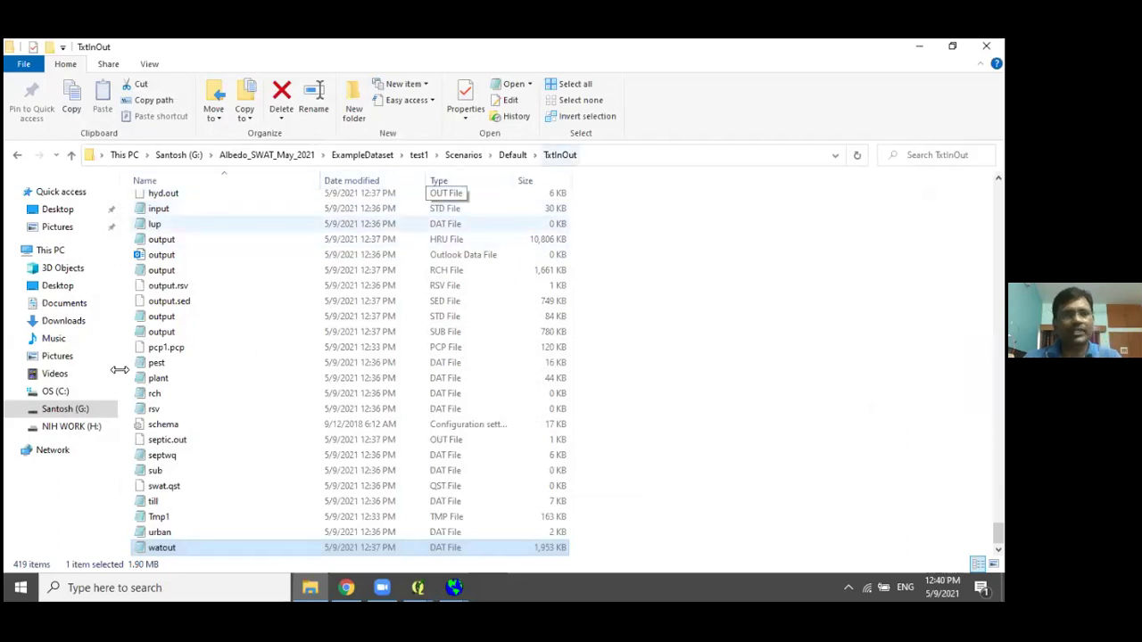
{"action": "left_click", "coordinate": [172, 333]}
{"action": "scroll", "coordinate": [172, 333], "scroll_direction": "up", "scroll_amount": 6}
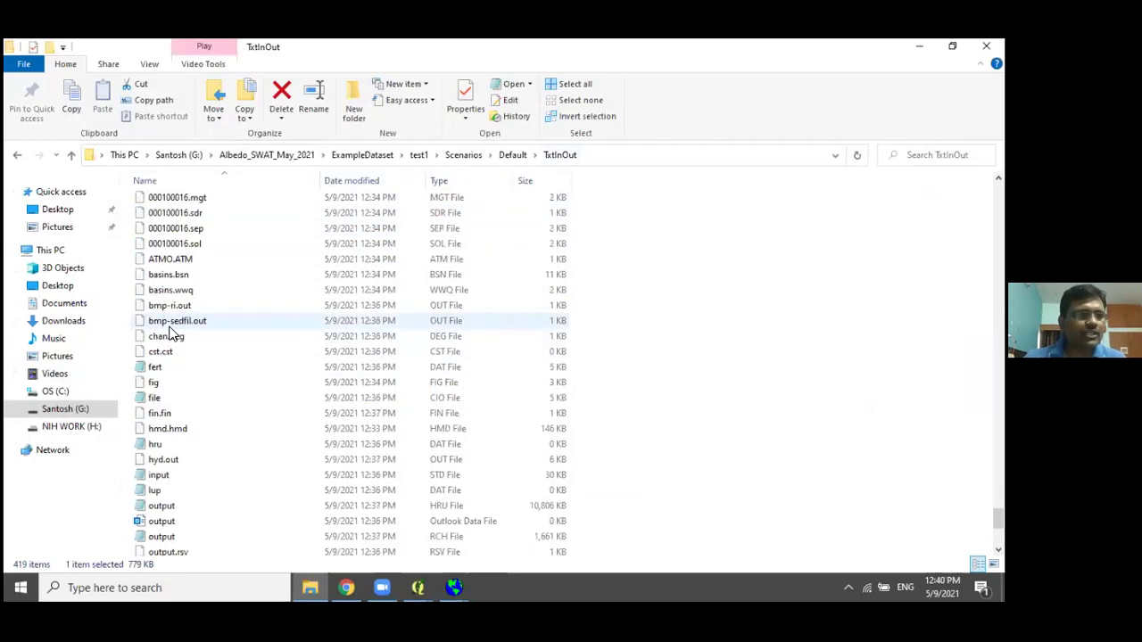
{"action": "left_click", "coordinate": [169, 326]}
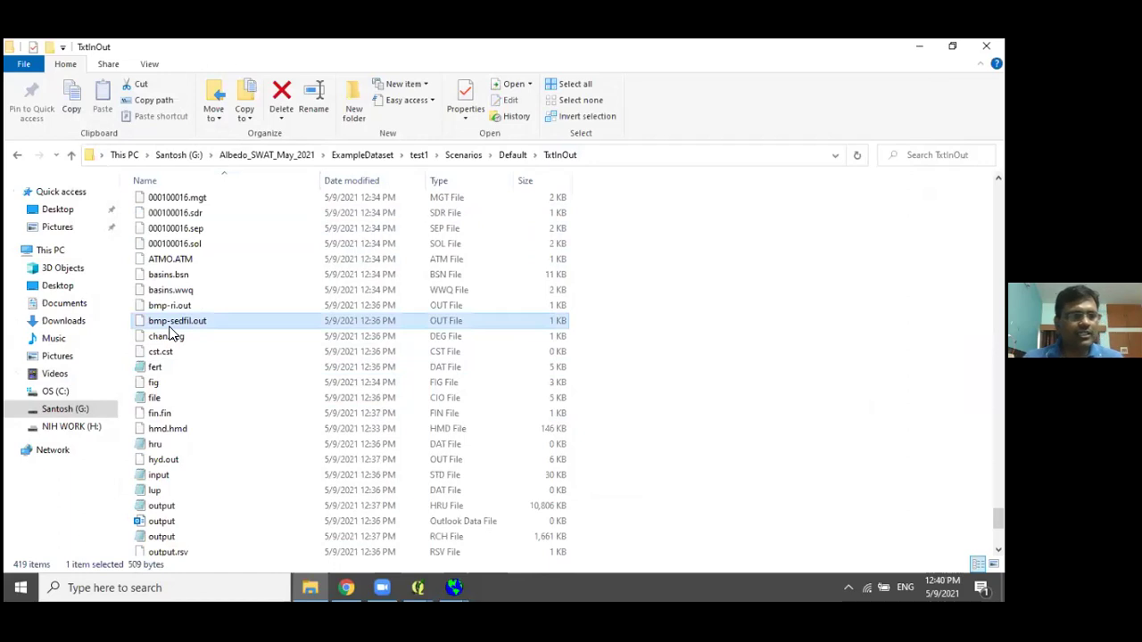
{"action": "left_click", "coordinate": [153, 445]}
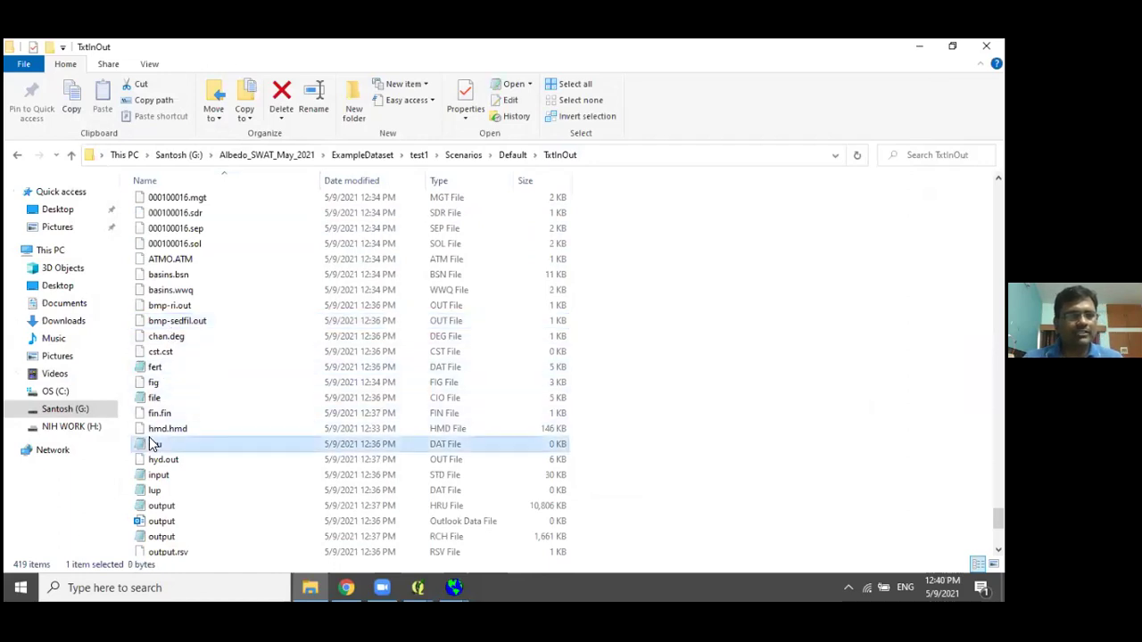
{"action": "scroll", "coordinate": [153, 443], "scroll_direction": "down", "scroll_amount": 6}
{"action": "left_click", "coordinate": [153, 430]}
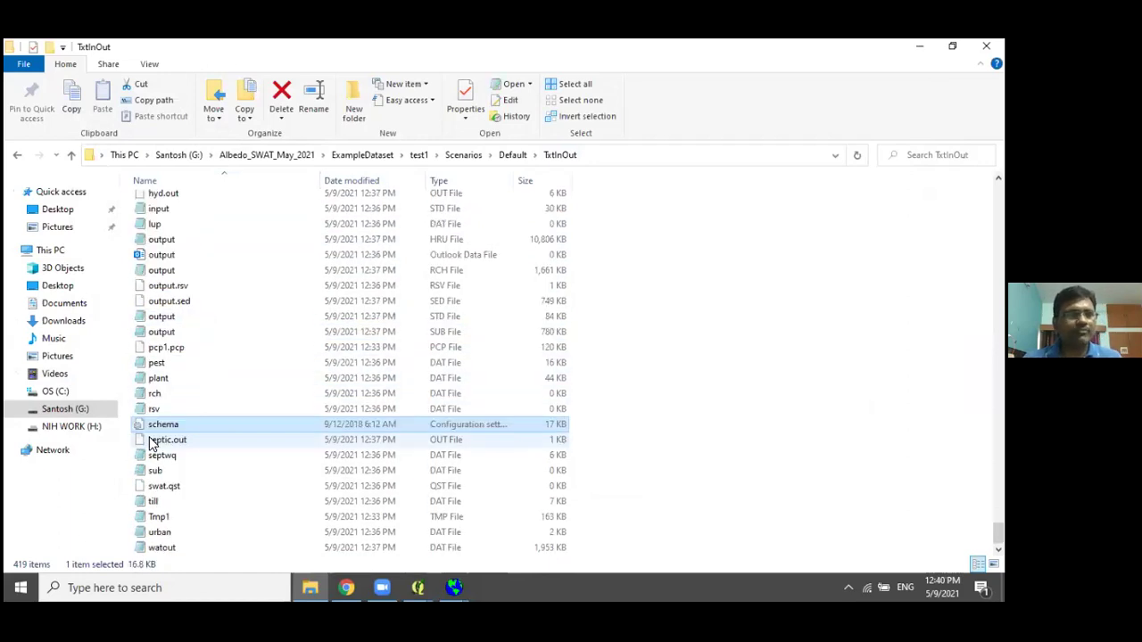
{"action": "left_click", "coordinate": [164, 317]}
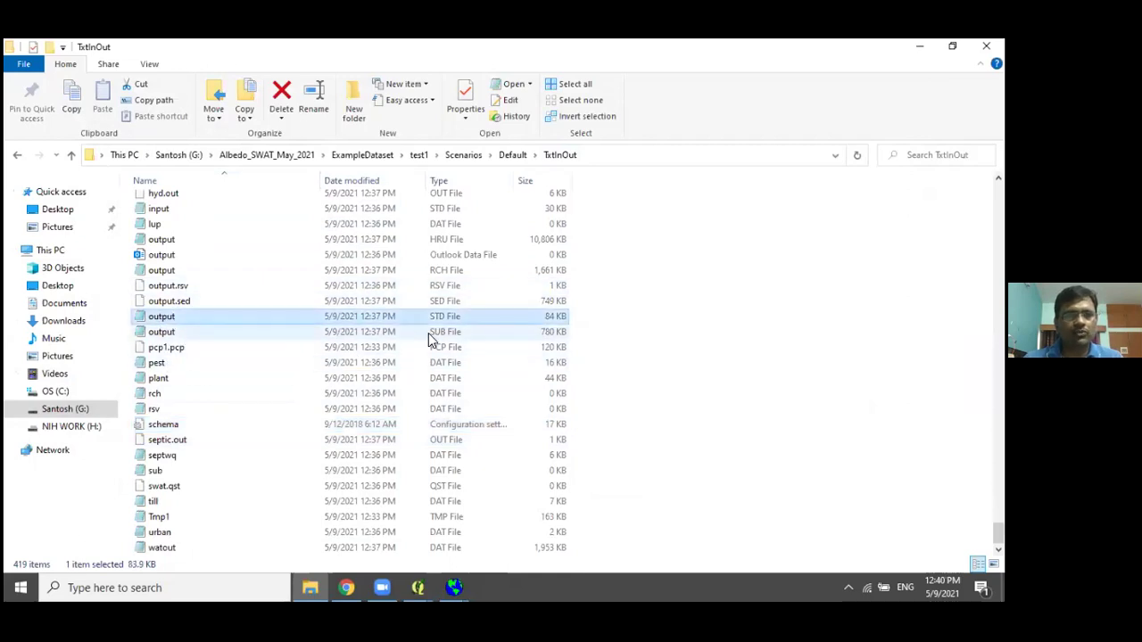
{"action": "left_click", "coordinate": [163, 335]}
{"action": "double_click", "coordinate": [163, 335]}
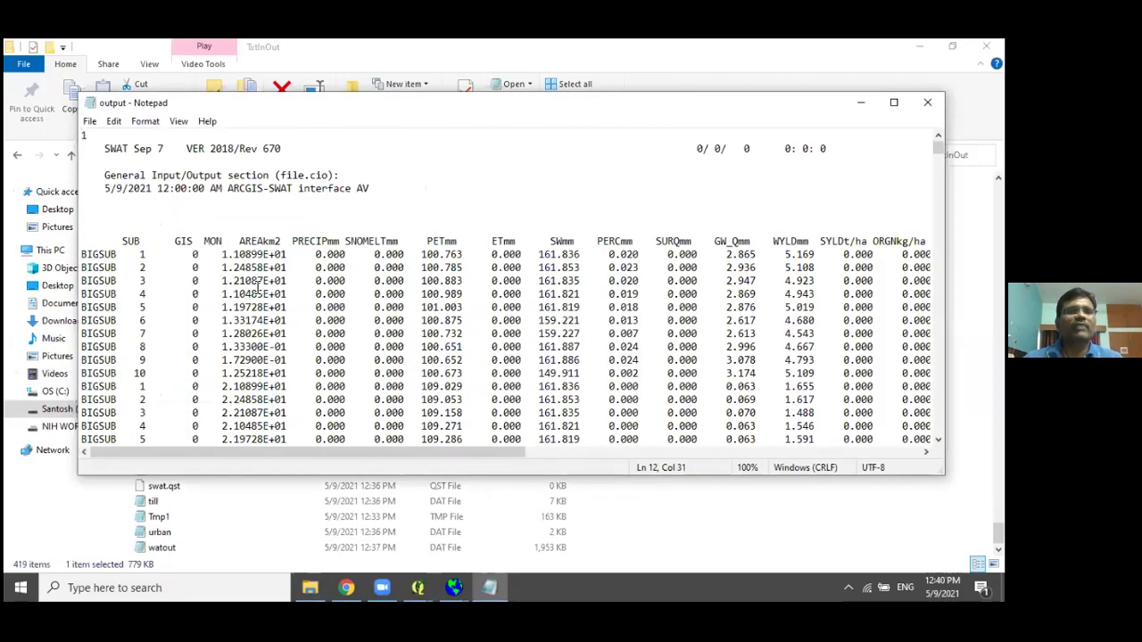
{"action": "scroll", "coordinate": [257, 285], "scroll_direction": "down", "scroll_amount": 4}
{"action": "scroll", "coordinate": [326, 288], "scroll_direction": "up", "scroll_amount": 4}
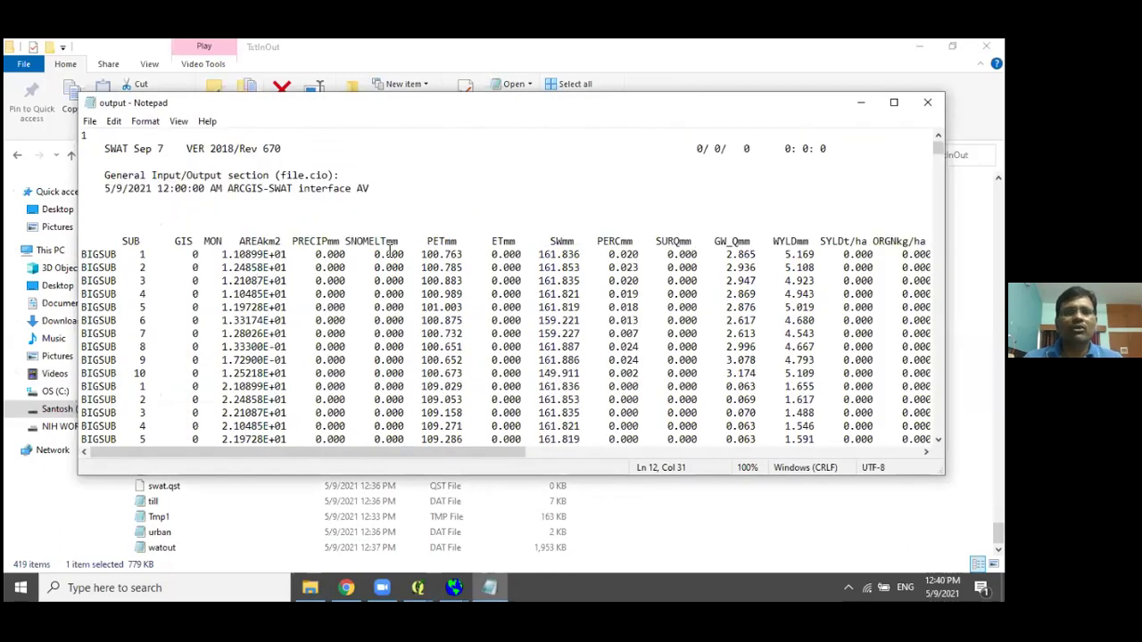
{"action": "left_click", "coordinate": [342, 242]}
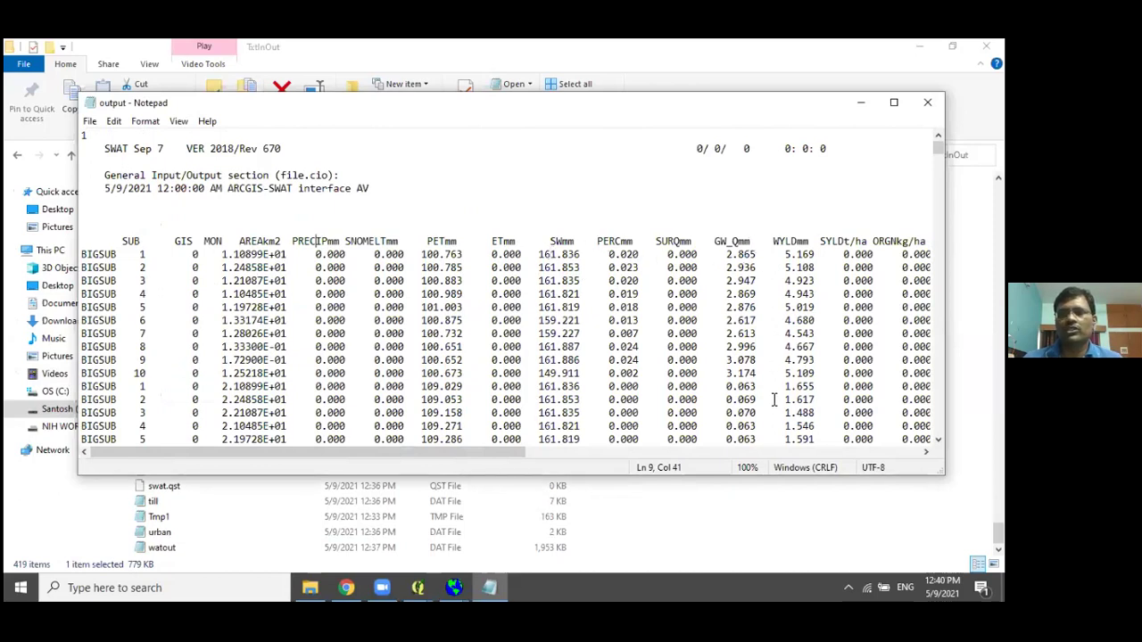
{"action": "left_click_drag", "start_coordinate": [482, 452], "coordinate": [892, 553]}
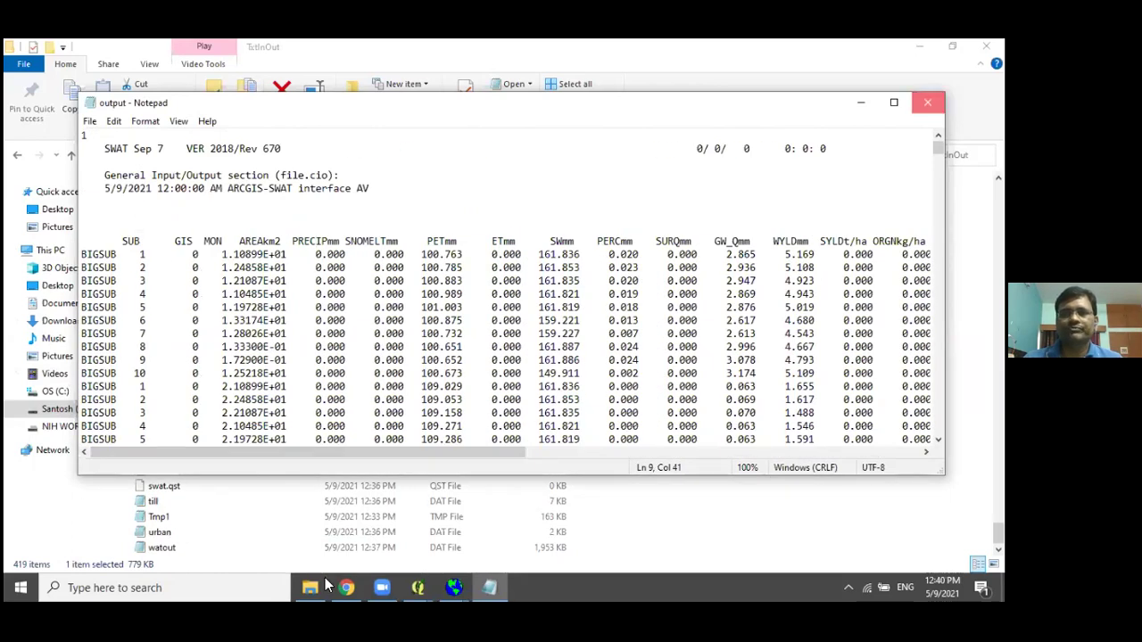
{"action": "key", "text": "alt+F4"}
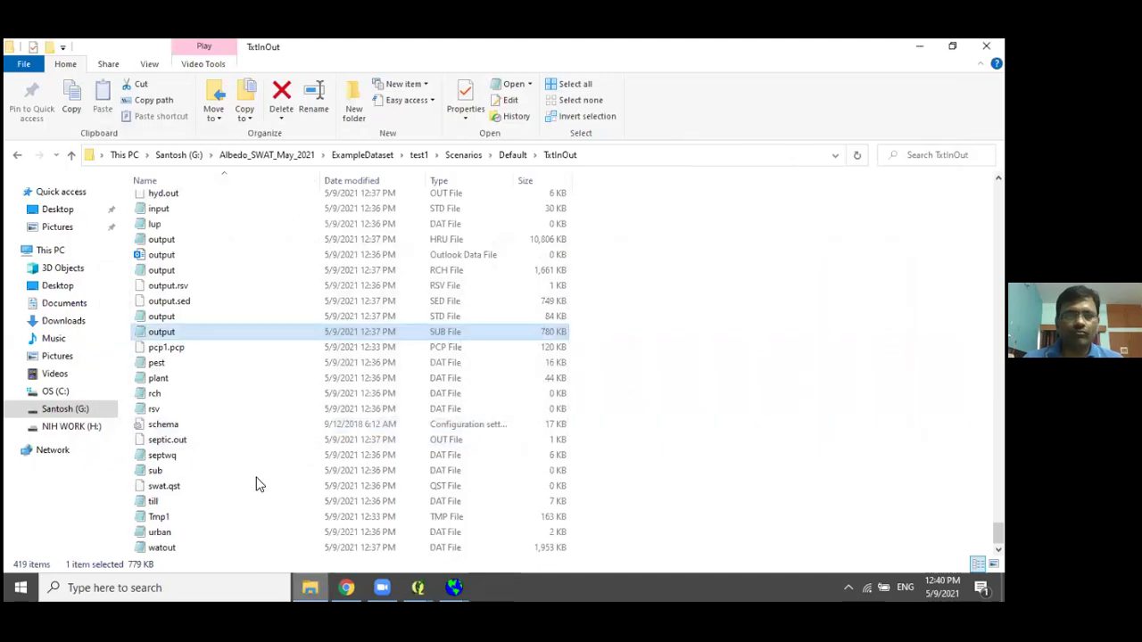
Navigate up to ExampleDataset, into Data\Observed, and select the observedFlow file.
{"action": "left_click", "coordinate": [497, 155]}
{"action": "left_click", "coordinate": [464, 154]}
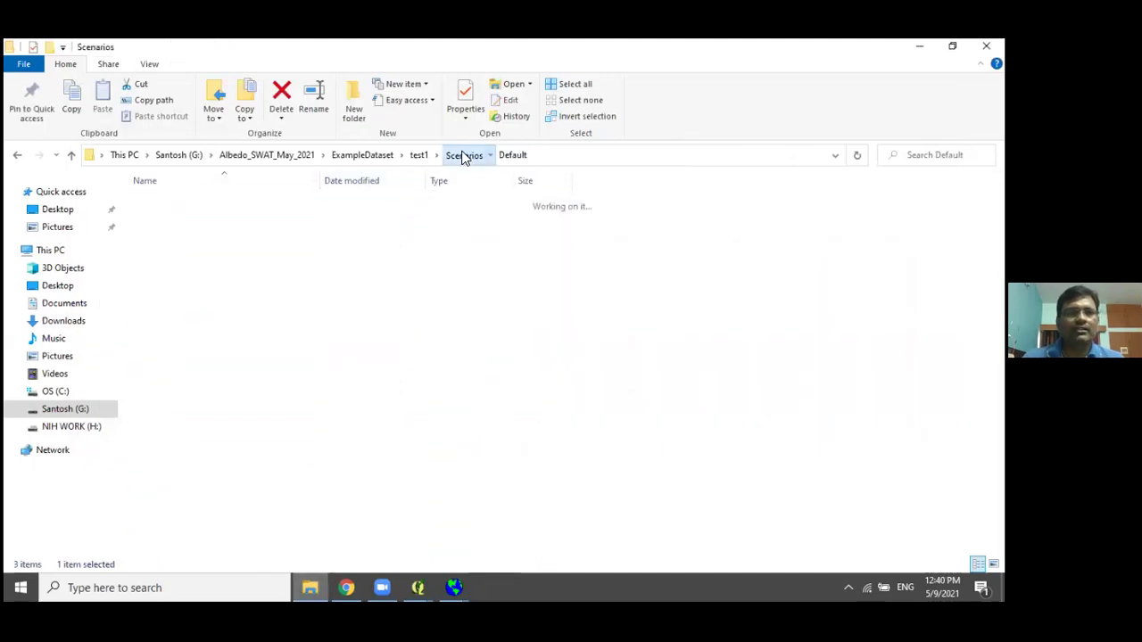
{"action": "left_click", "coordinate": [366, 154]}
{"action": "left_click", "coordinate": [251, 154]}
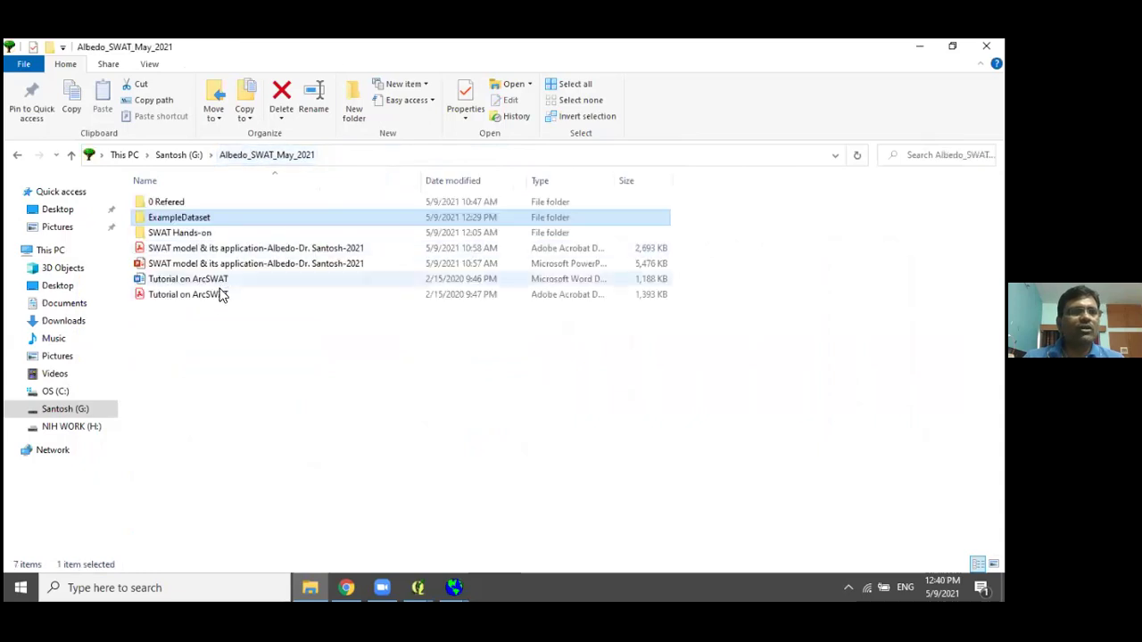
{"action": "double_click", "coordinate": [174, 217]}
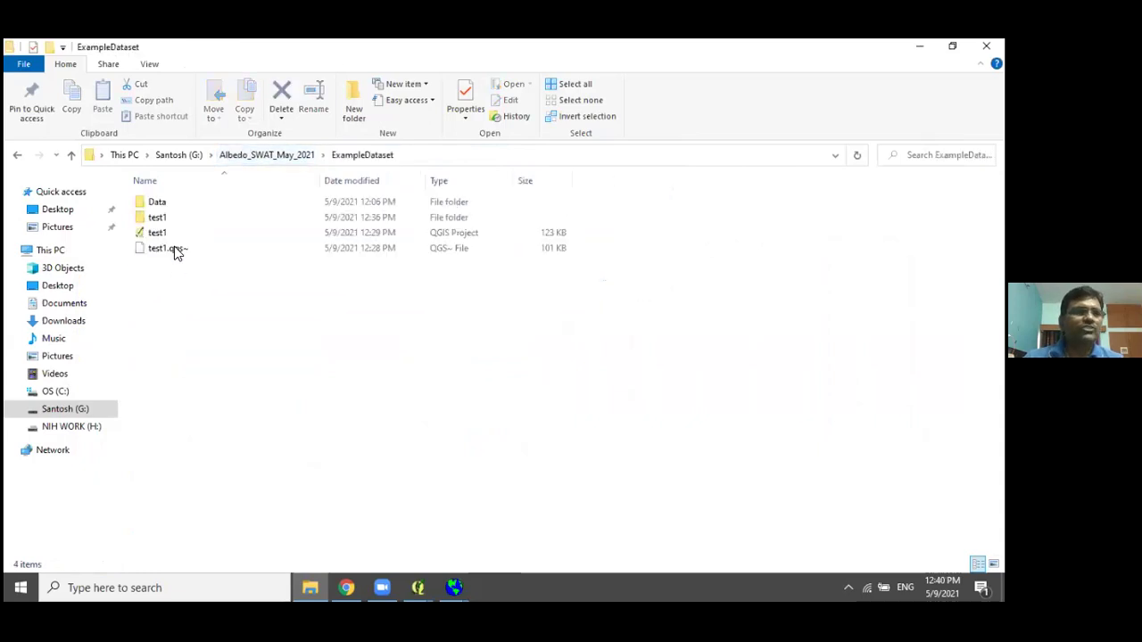
{"action": "double_click", "coordinate": [156, 218]}
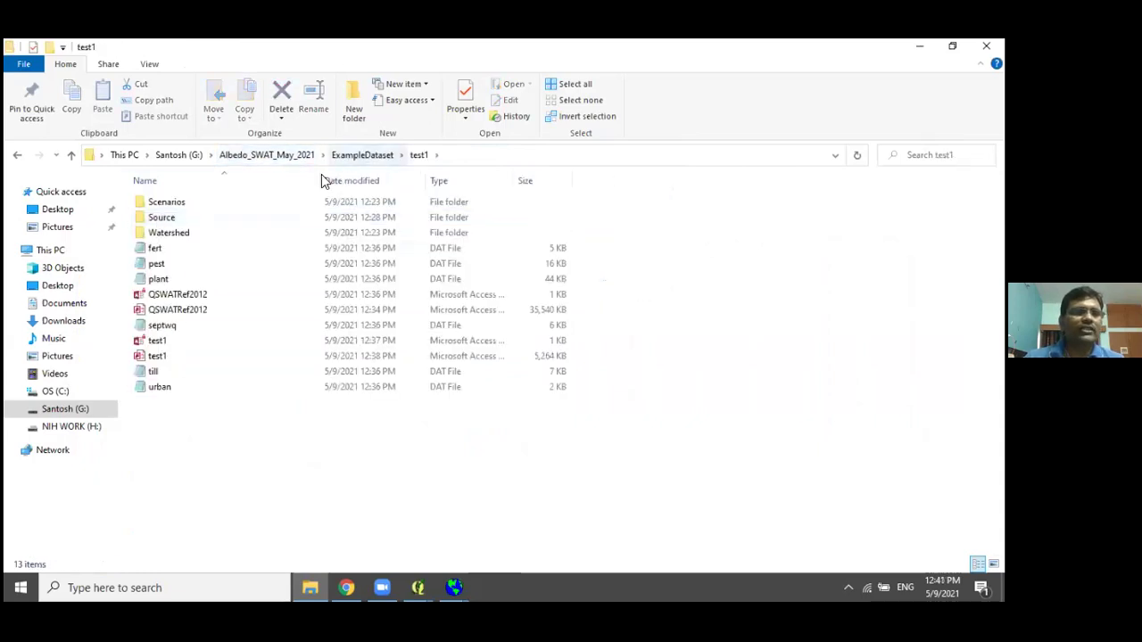
{"action": "left_click", "coordinate": [362, 154]}
{"action": "double_click", "coordinate": [164, 202]}
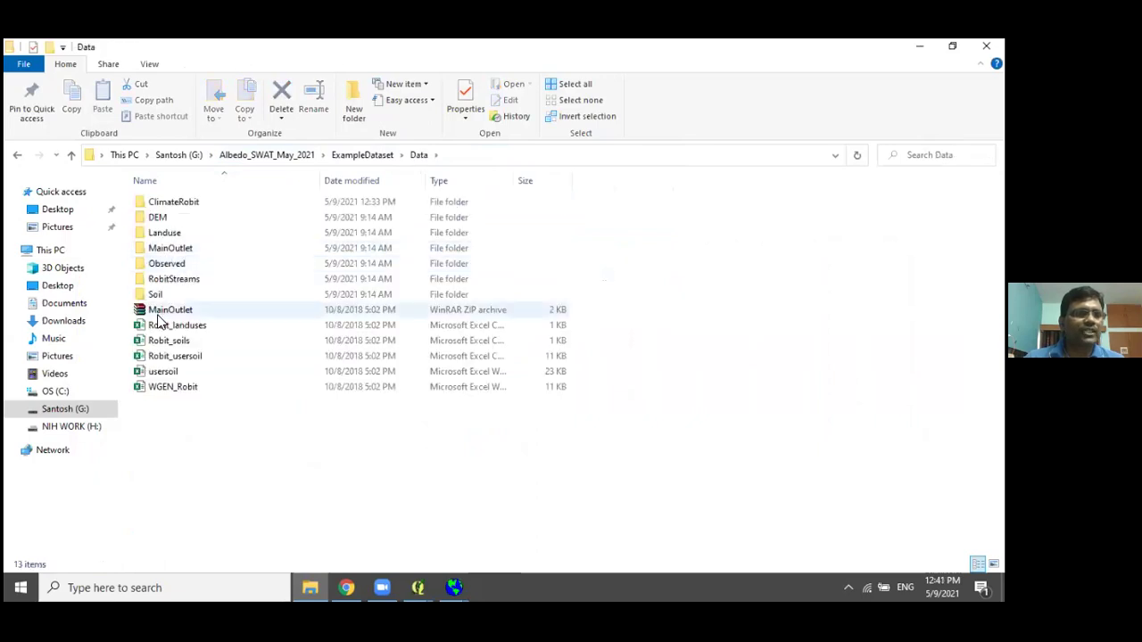
{"action": "double_click", "coordinate": [161, 265]}
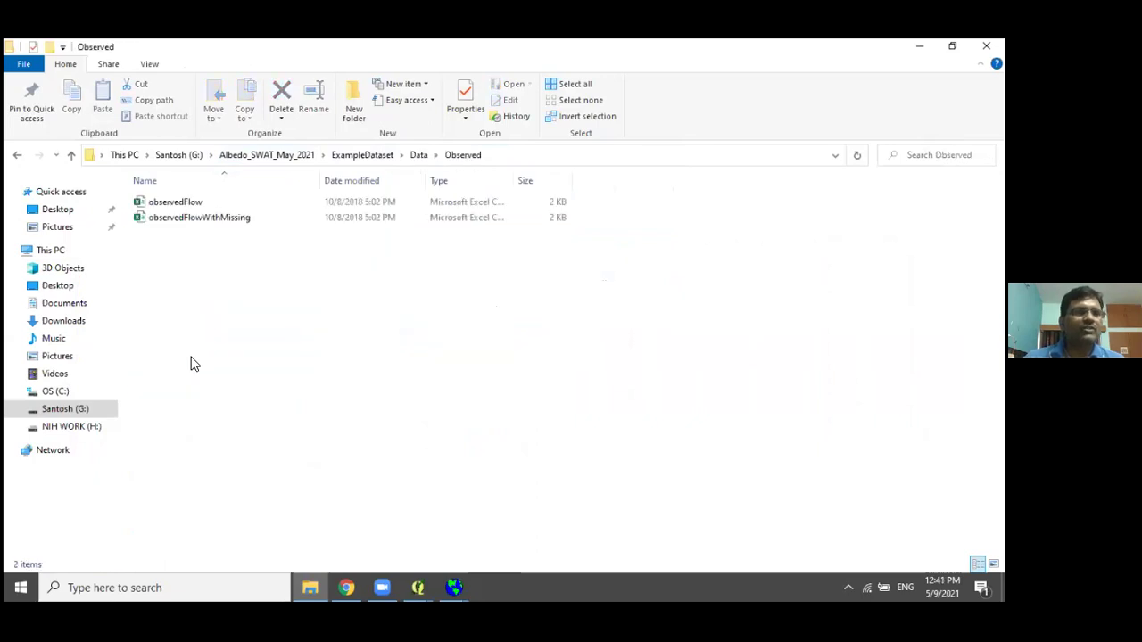
{"action": "left_click", "coordinate": [169, 221]}
Open observedFlow in Excel, check the Flow value in B16, then minimise Excel and File Explorer.
{"action": "double_click", "coordinate": [161, 204]}
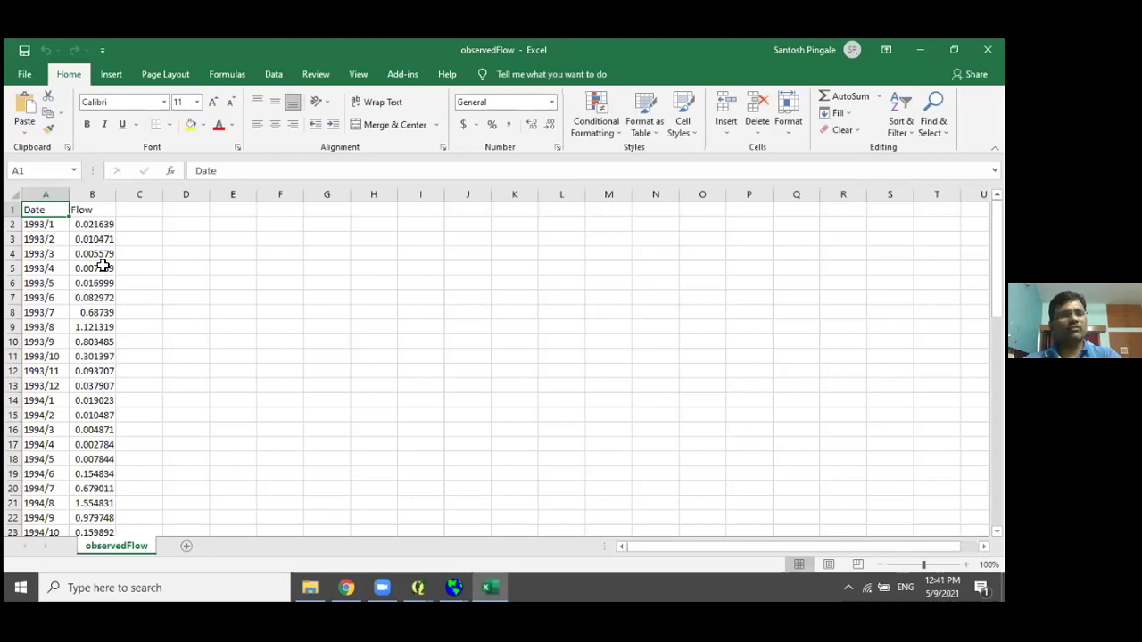
{"action": "left_click", "coordinate": [93, 431]}
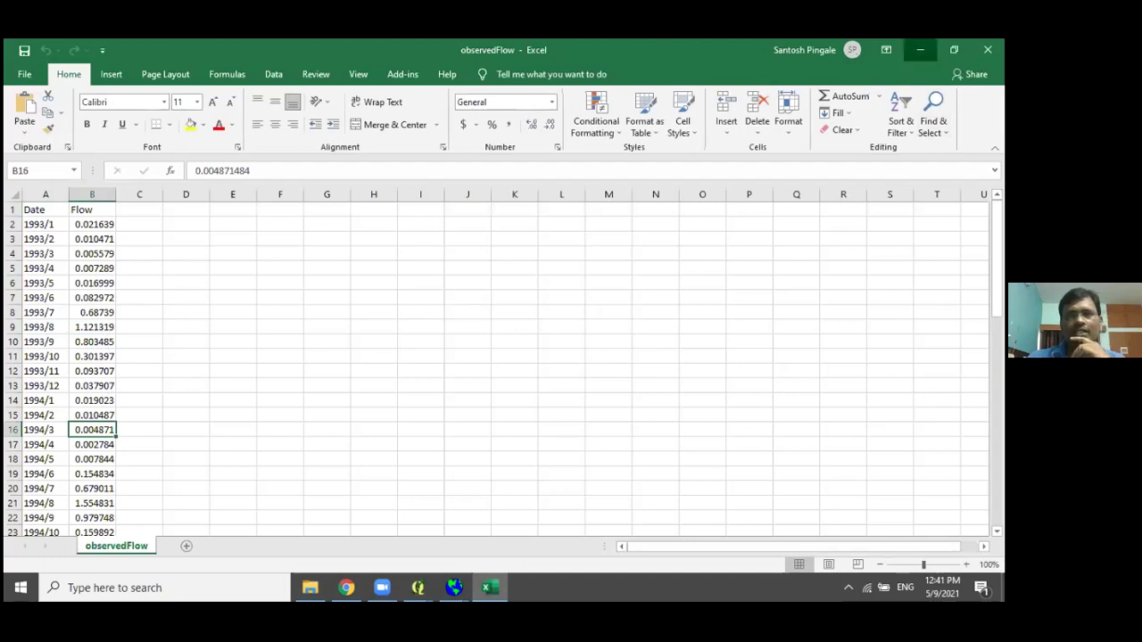
{"action": "left_click", "coordinate": [920, 50]}
{"action": "left_click", "coordinate": [920, 46]}
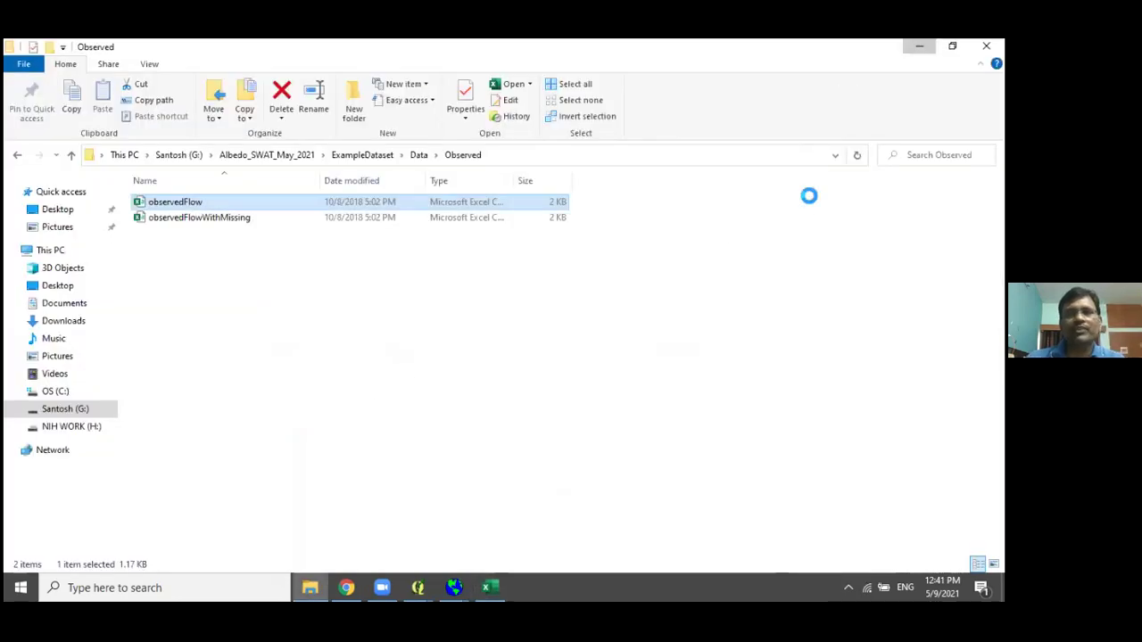
Minimise the SWAT Output window so the QSWAT dialog shows Step 4 Visualise.
{"action": "mouse_move", "coordinate": [432, 577]}
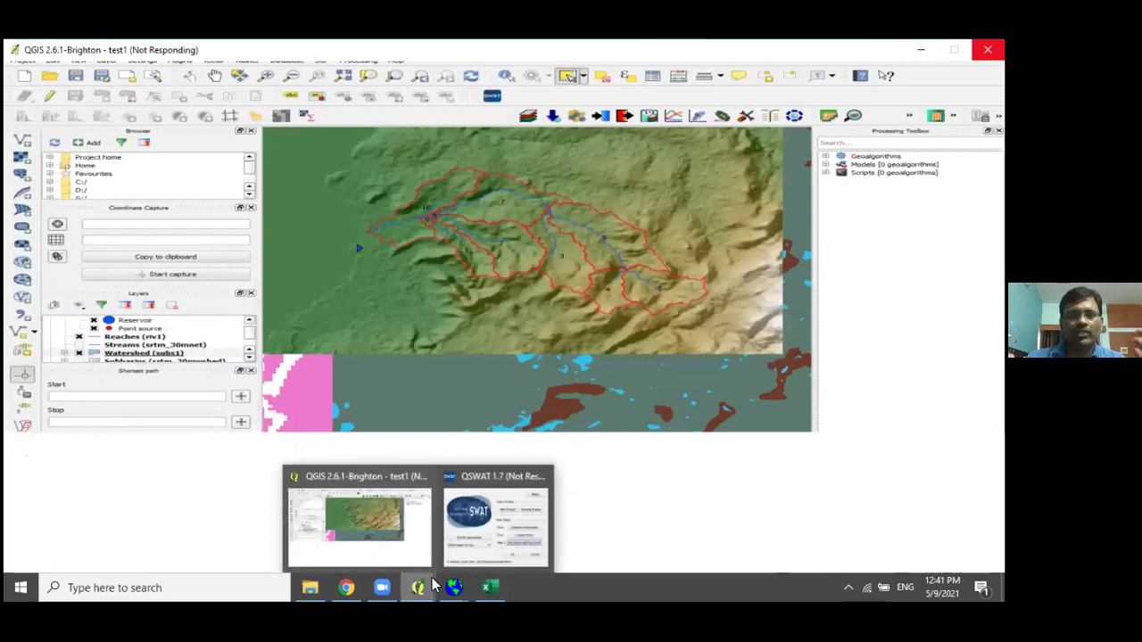
{"action": "left_click", "coordinate": [490, 533]}
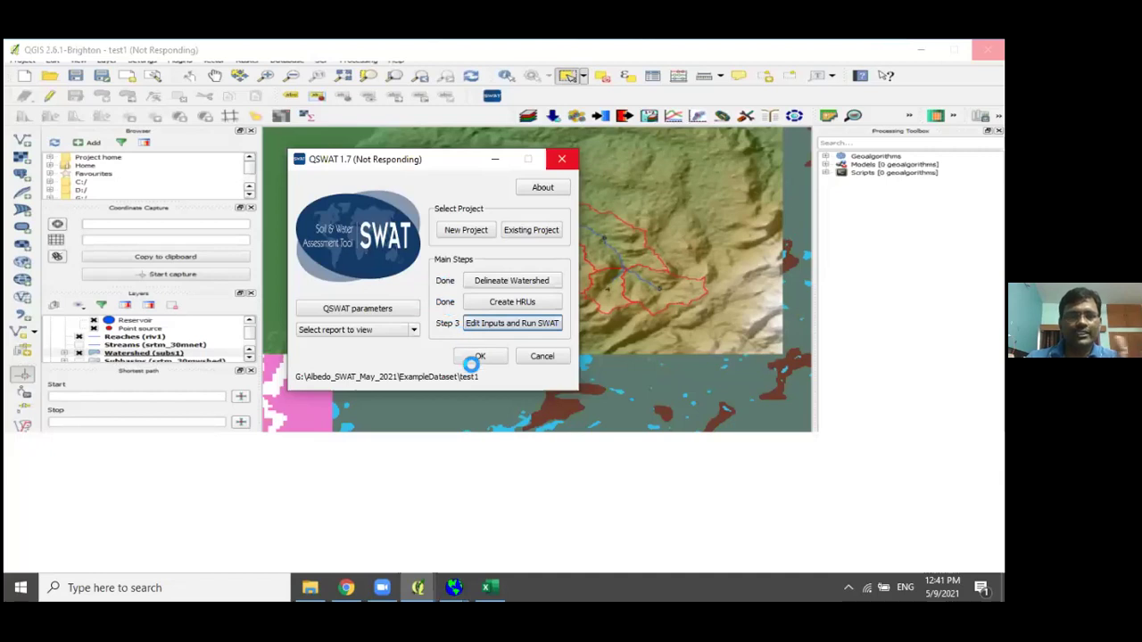
{"action": "left_click", "coordinate": [489, 586]}
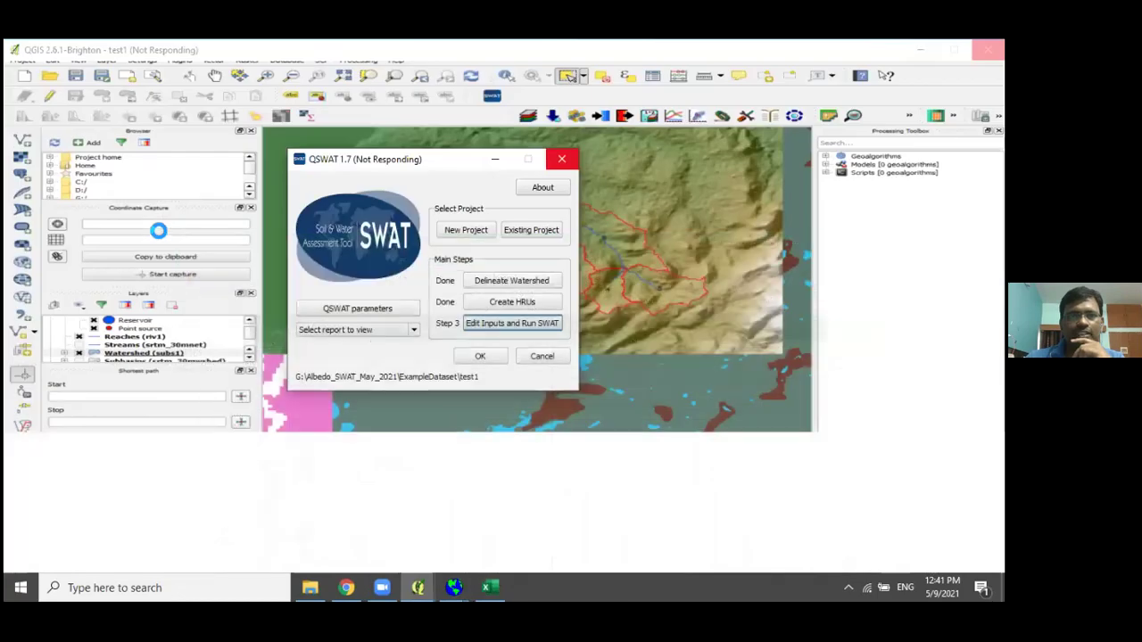
{"action": "left_click", "coordinate": [417, 587]}
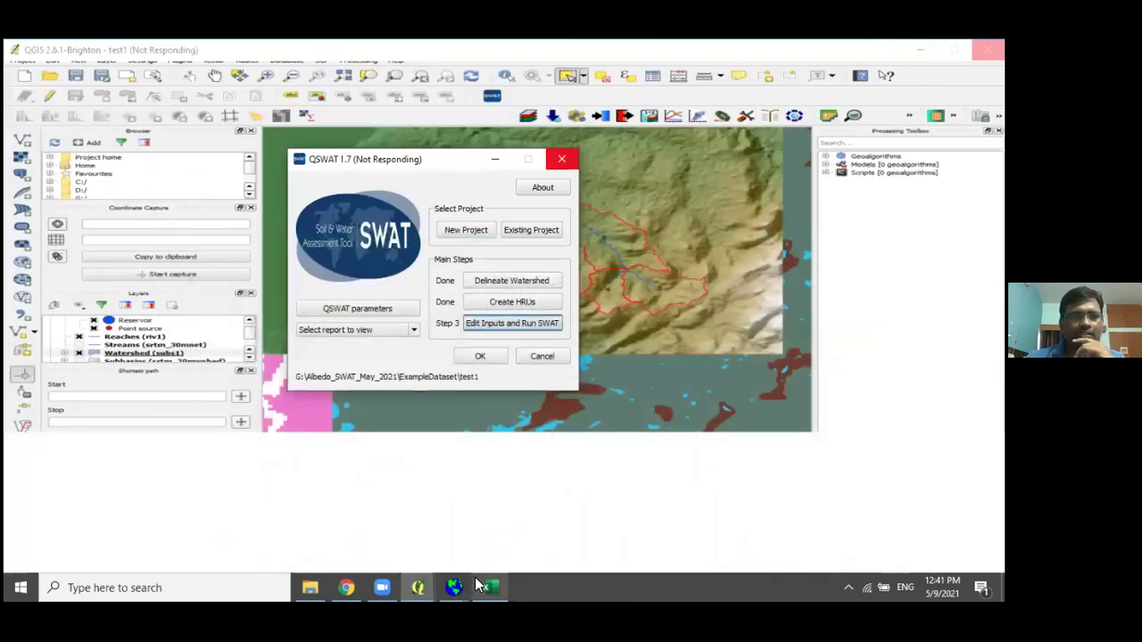
{"action": "mouse_move", "coordinate": [457, 578]}
{"action": "left_click", "coordinate": [504, 535]}
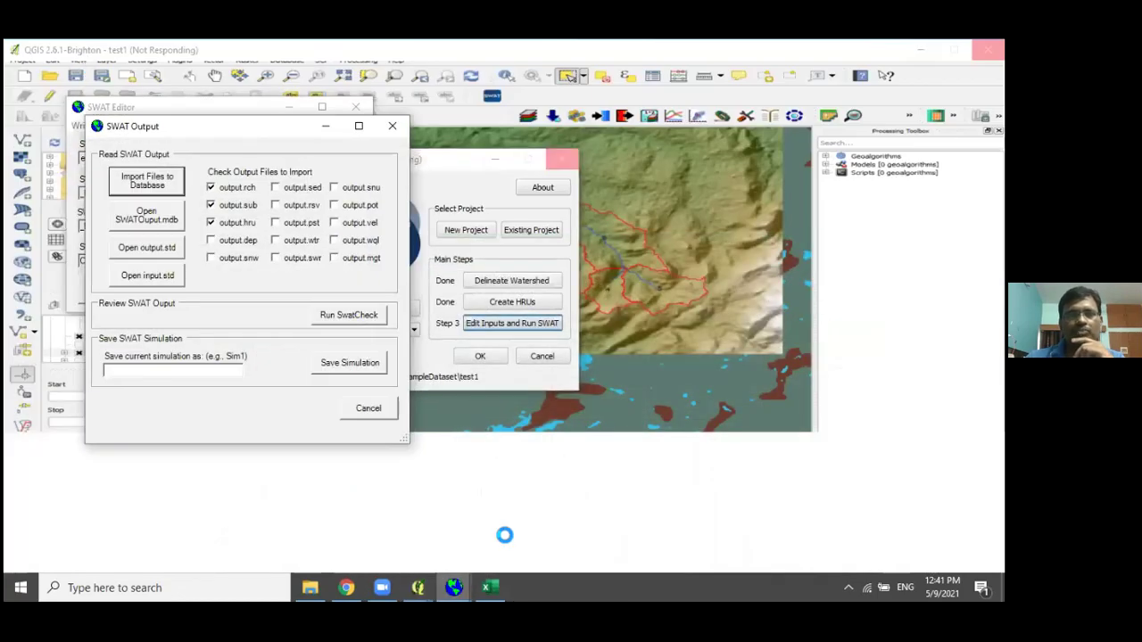
{"action": "left_click", "coordinate": [325, 130]}
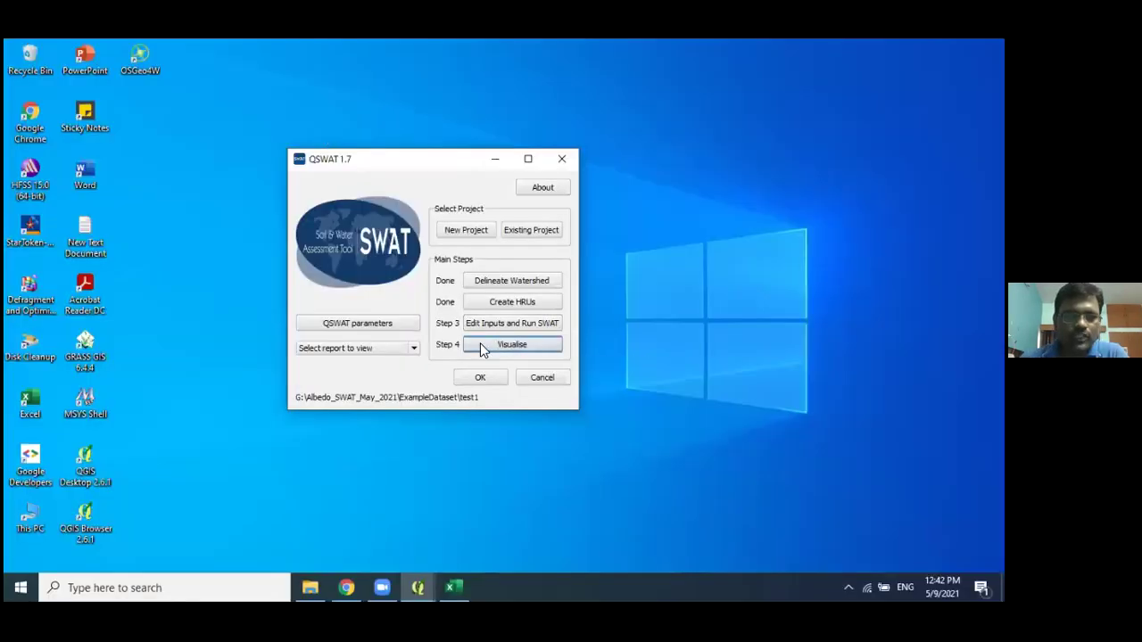
Open results visualisation with the rch output table and years 1992 to 2013.
{"action": "left_click", "coordinate": [487, 347]}
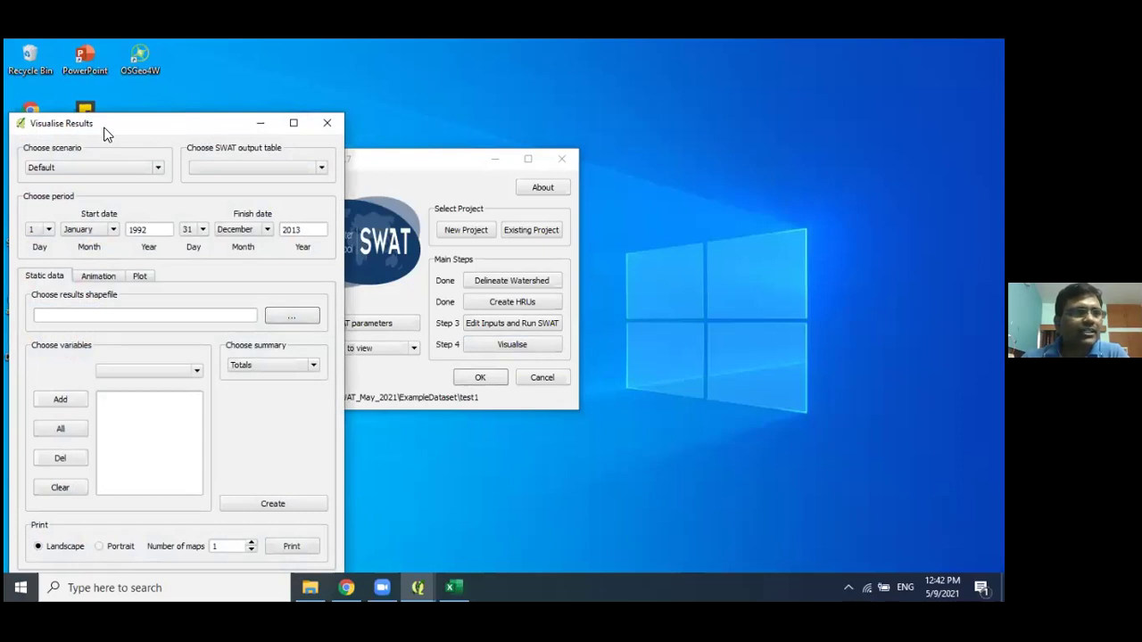
{"action": "left_click_drag", "start_coordinate": [105, 133], "coordinate": [303, 89]}
{"action": "left_click", "coordinate": [436, 125]}
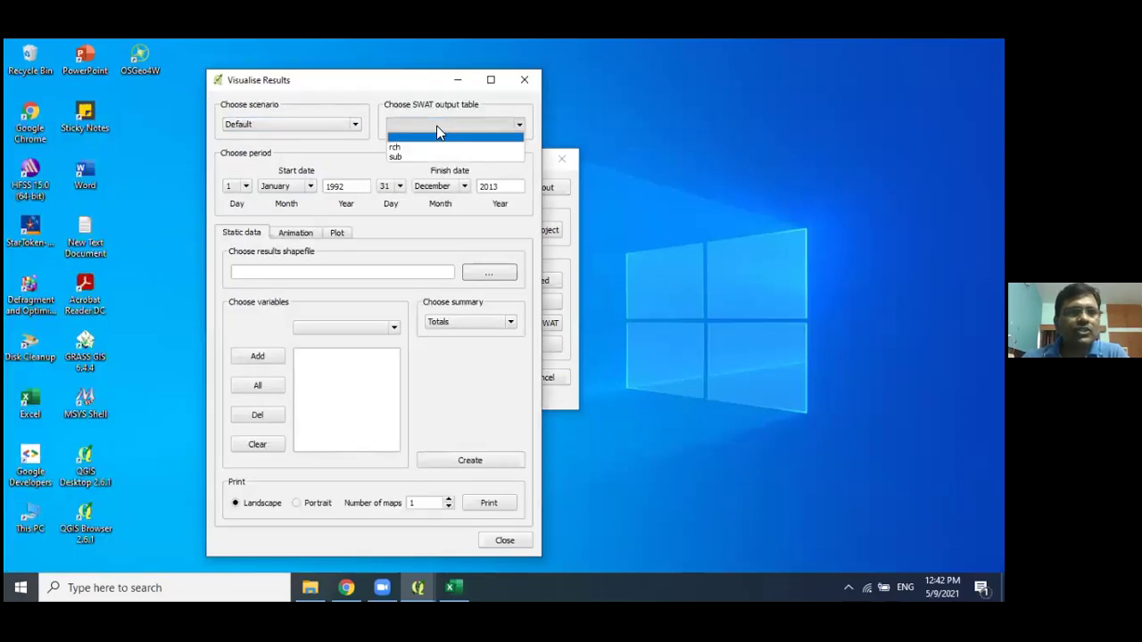
{"action": "left_click", "coordinate": [394, 148]}
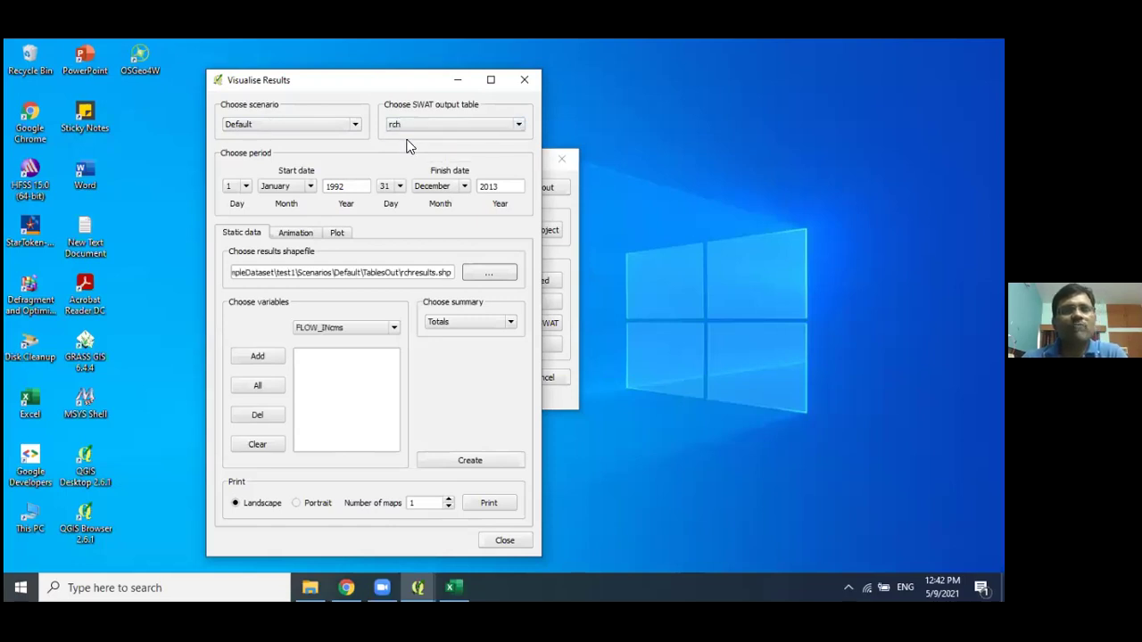
{"action": "left_click", "coordinate": [362, 194]}
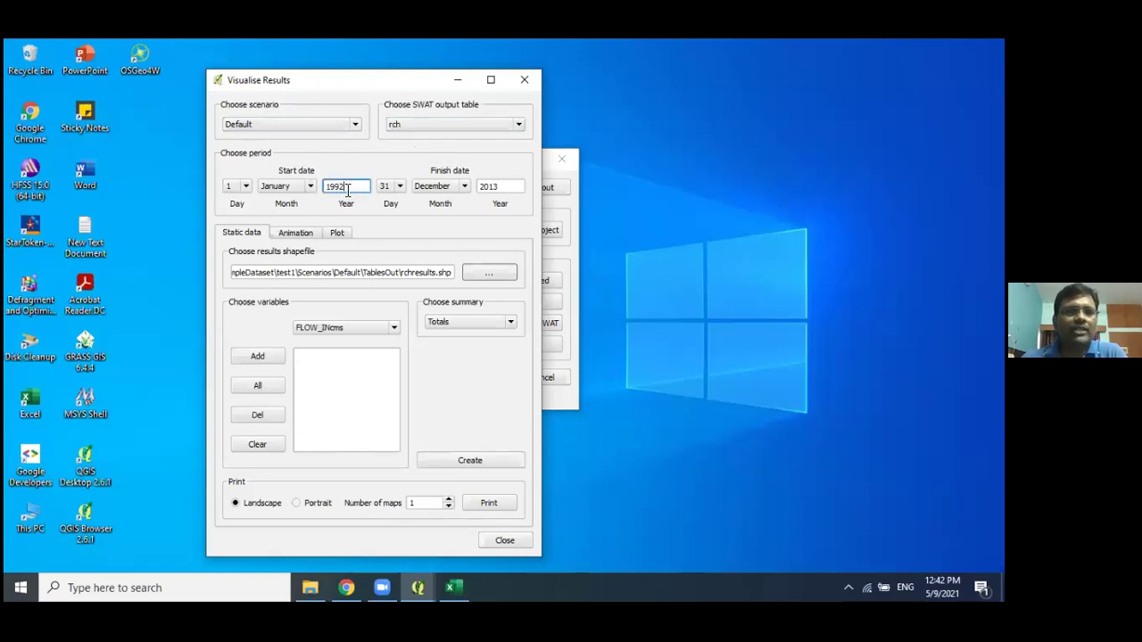
{"action": "left_click", "coordinate": [507, 186]}
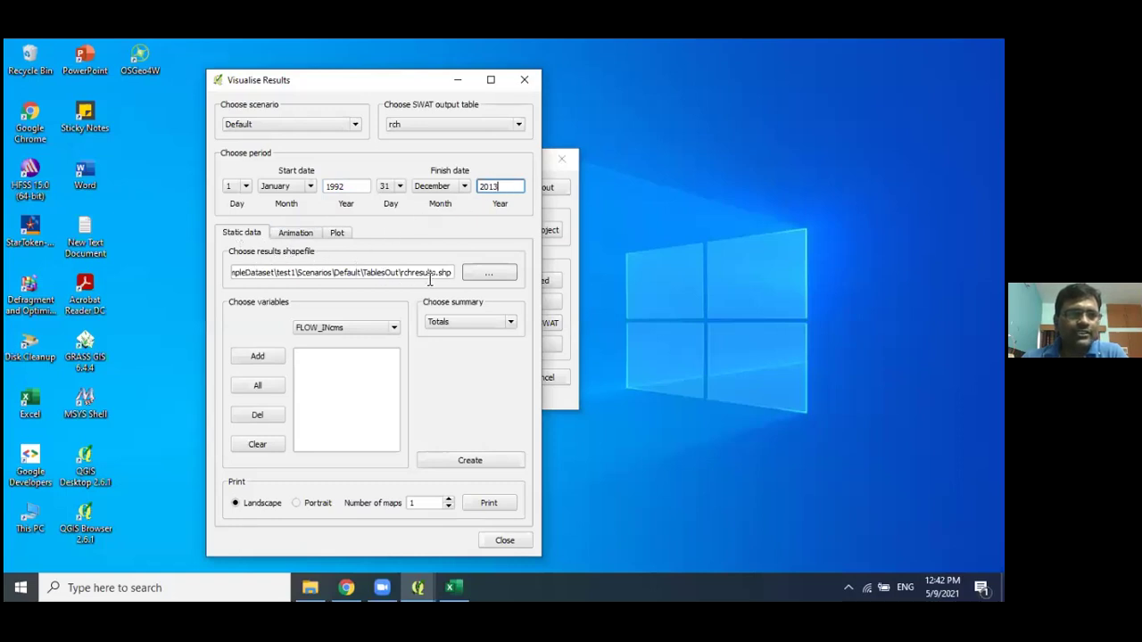
Add FLOW_OUTcms as the variable, summarised as Monthly means.
{"action": "left_click", "coordinate": [331, 329]}
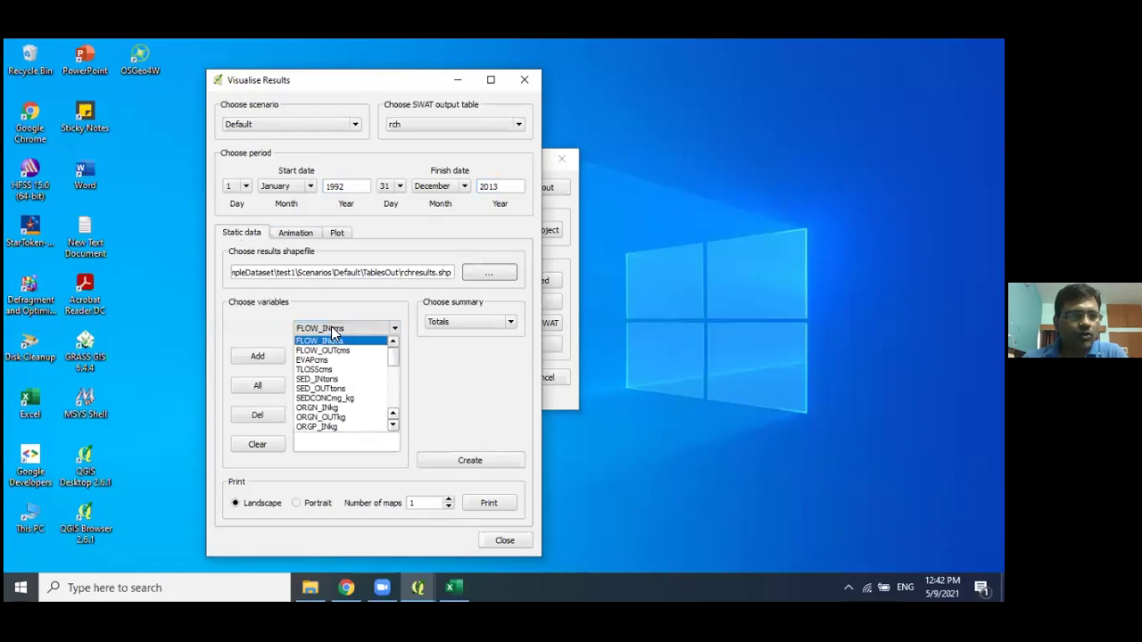
{"action": "left_click", "coordinate": [325, 351]}
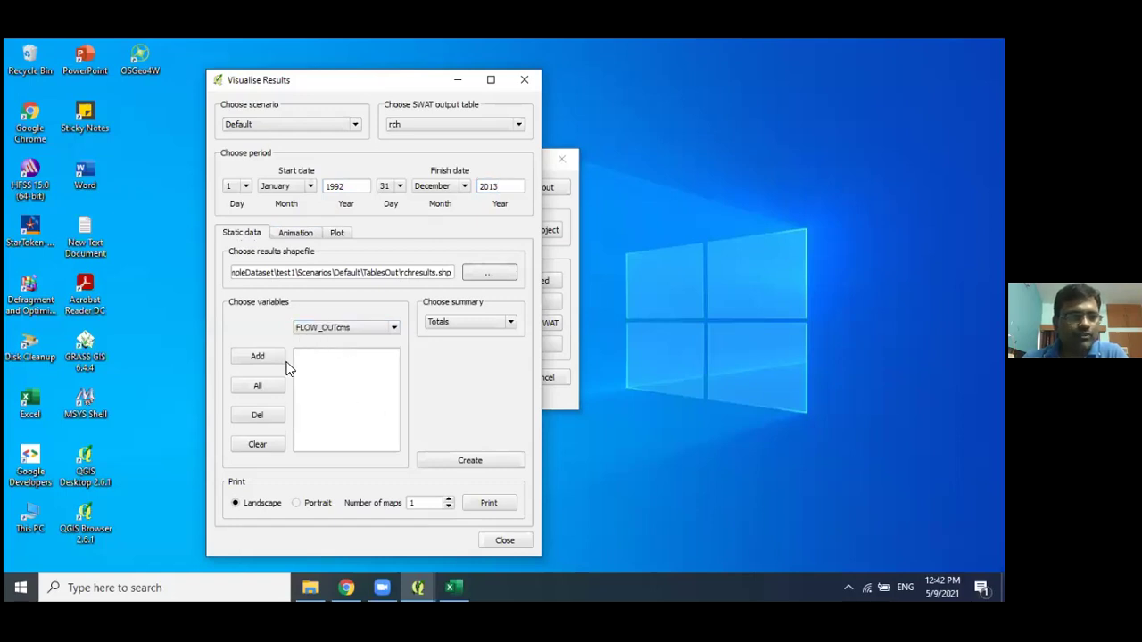
{"action": "left_click", "coordinate": [262, 361]}
{"action": "left_click", "coordinate": [308, 357]}
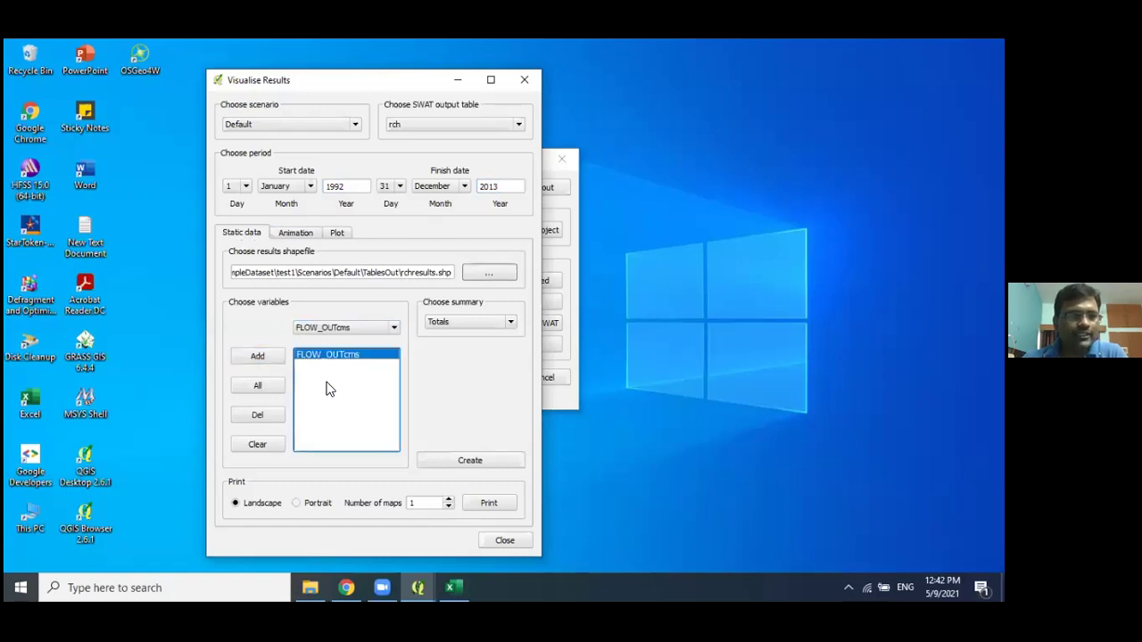
{"action": "left_click", "coordinate": [475, 322]}
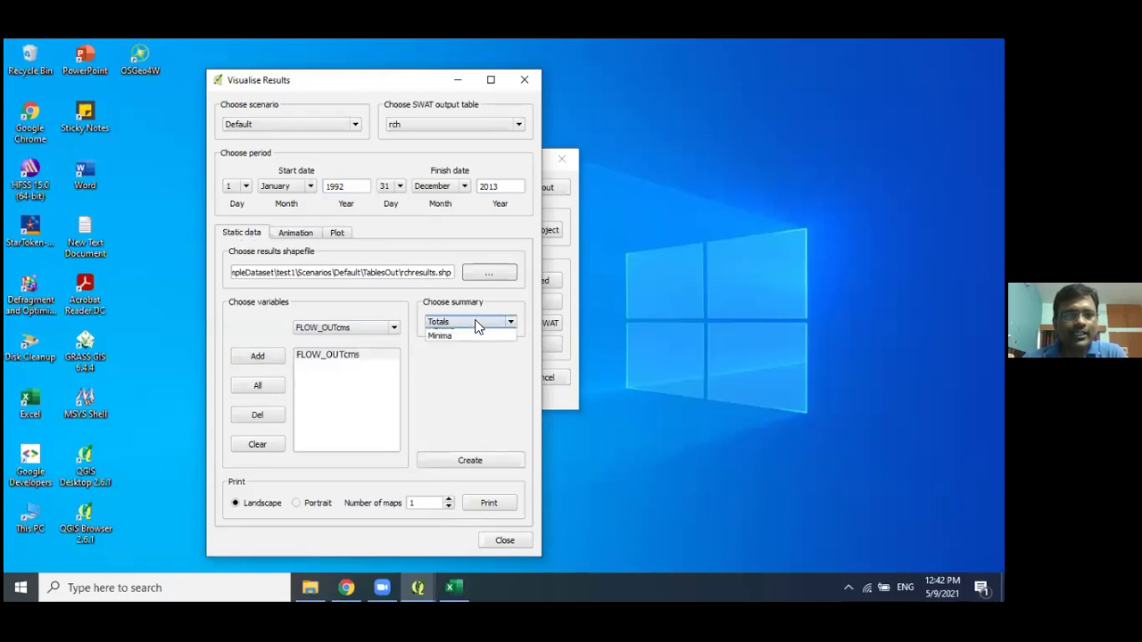
{"action": "left_click", "coordinate": [441, 357]}
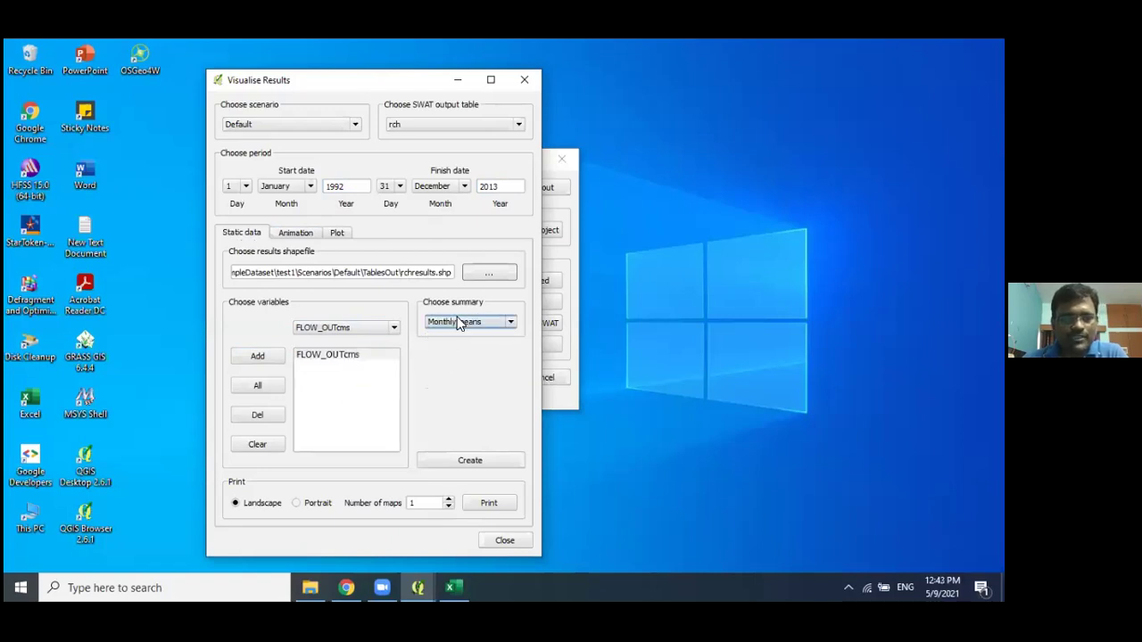
Create the FLOW_OUTcms monthly-means map layer and move the dialog aside to show the shaded reaches.
{"action": "mouse_move", "coordinate": [430, 577]}
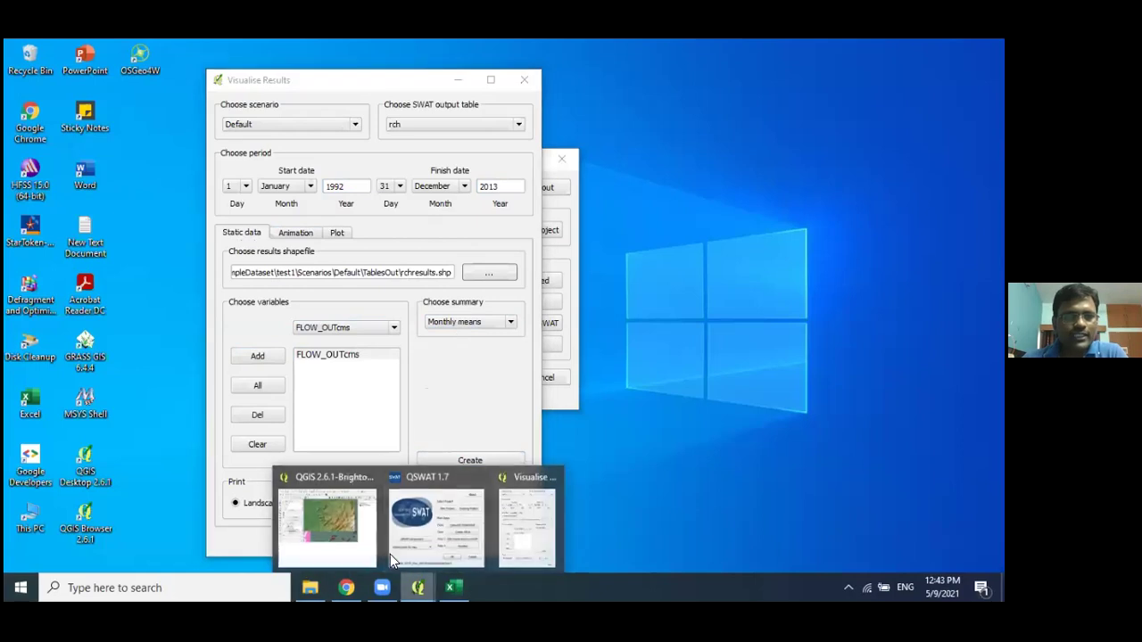
{"action": "left_click", "coordinate": [390, 554]}
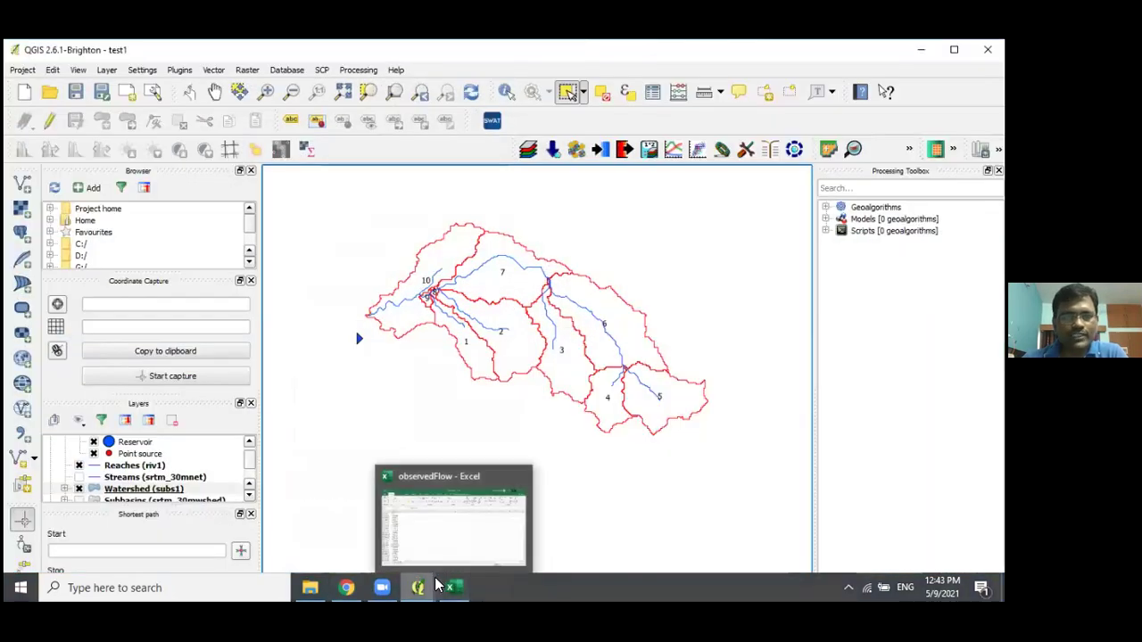
{"action": "left_click", "coordinate": [526, 522]}
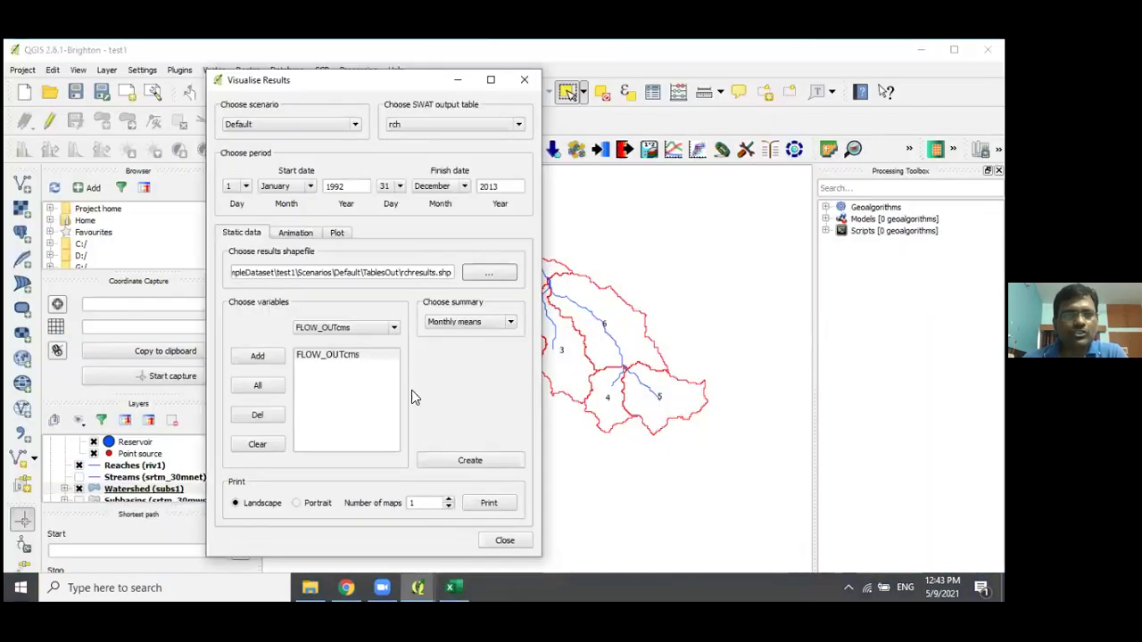
{"action": "left_click", "coordinate": [467, 462]}
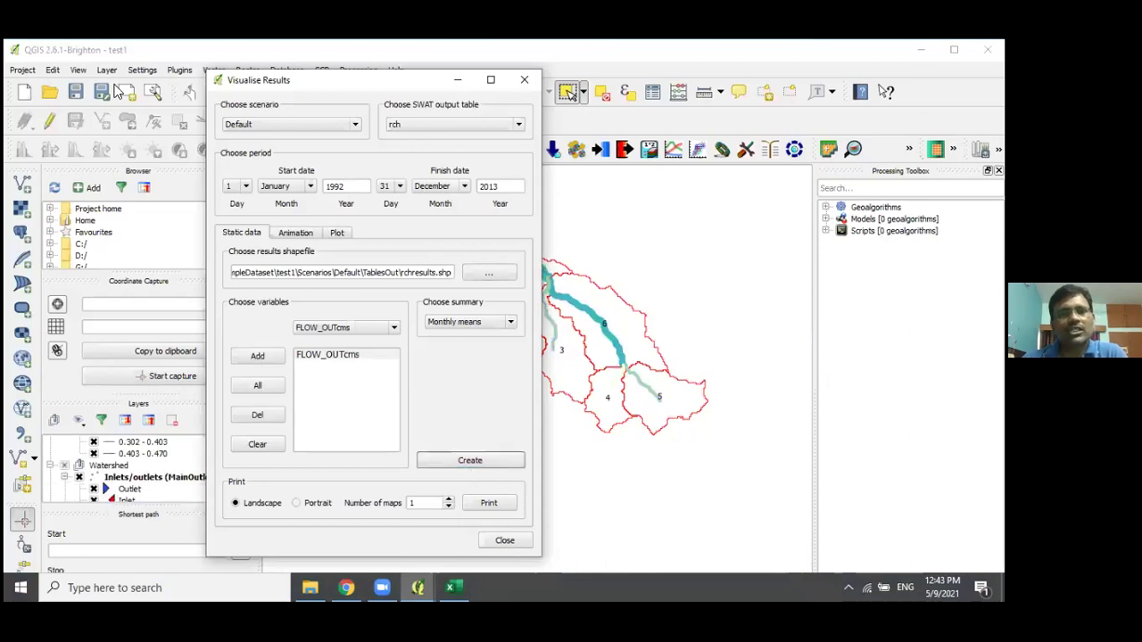
{"action": "left_click_drag", "start_coordinate": [317, 82], "coordinate": [117, 80]}
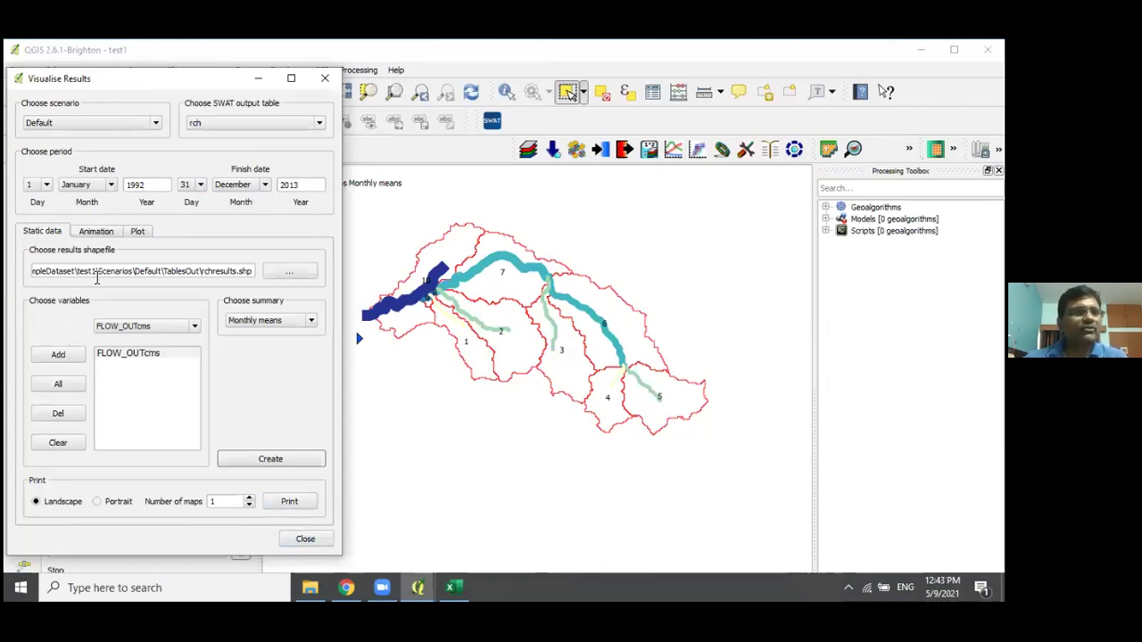
Play the FLOW_OUTcms monthly animation from January 1992, then dismiss the Python error from the Plot tab.
{"action": "left_click", "coordinate": [96, 231]}
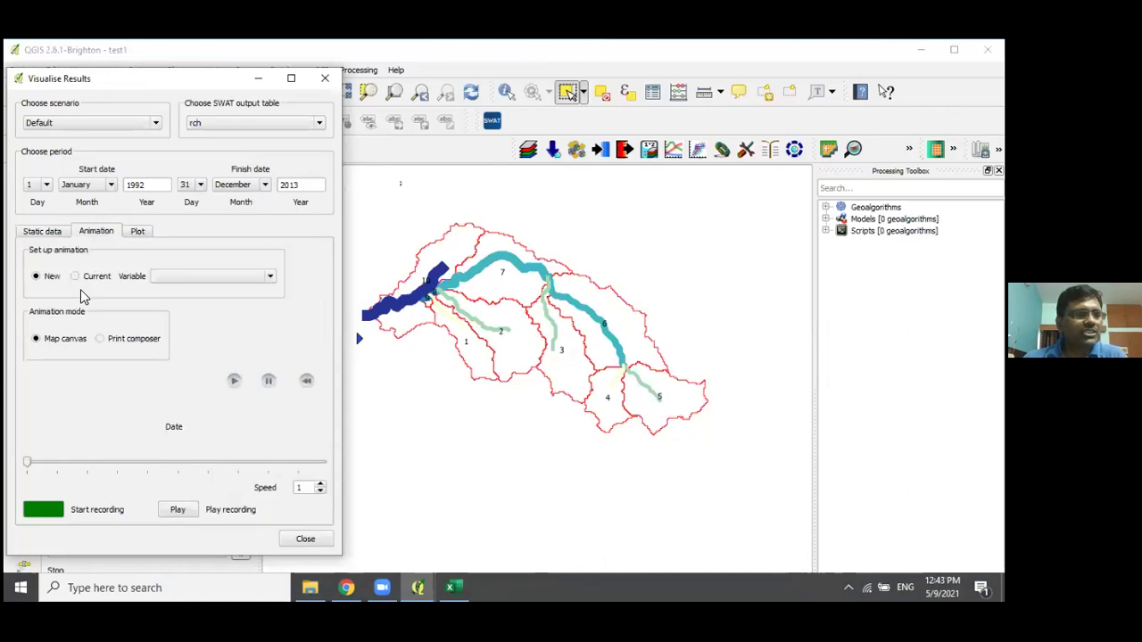
{"action": "left_click", "coordinate": [167, 277]}
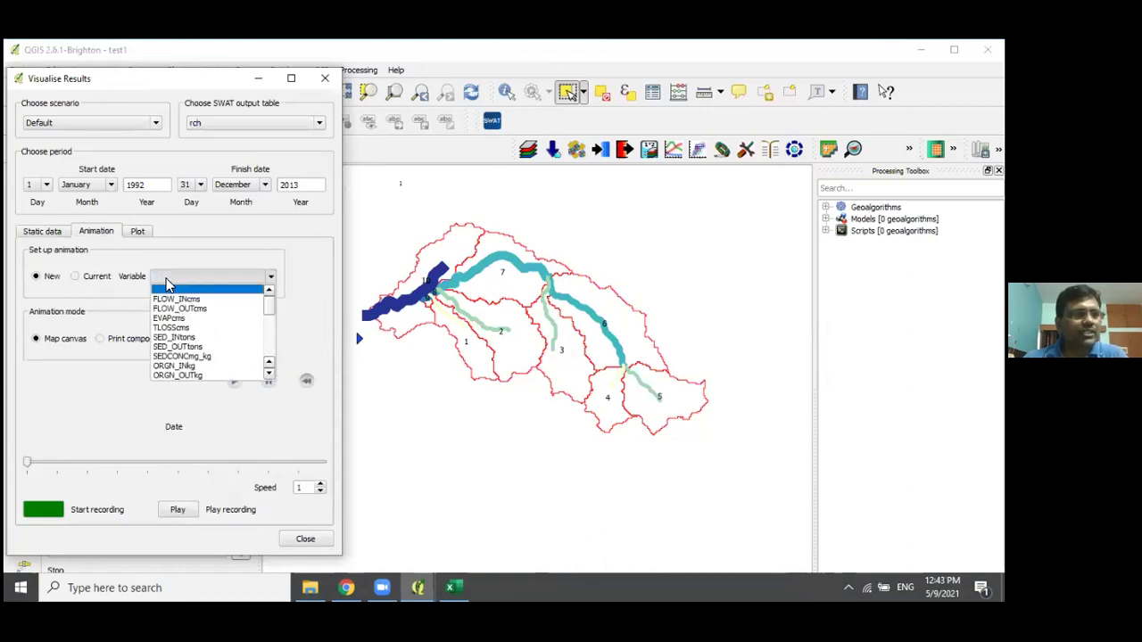
{"action": "left_click", "coordinate": [171, 309]}
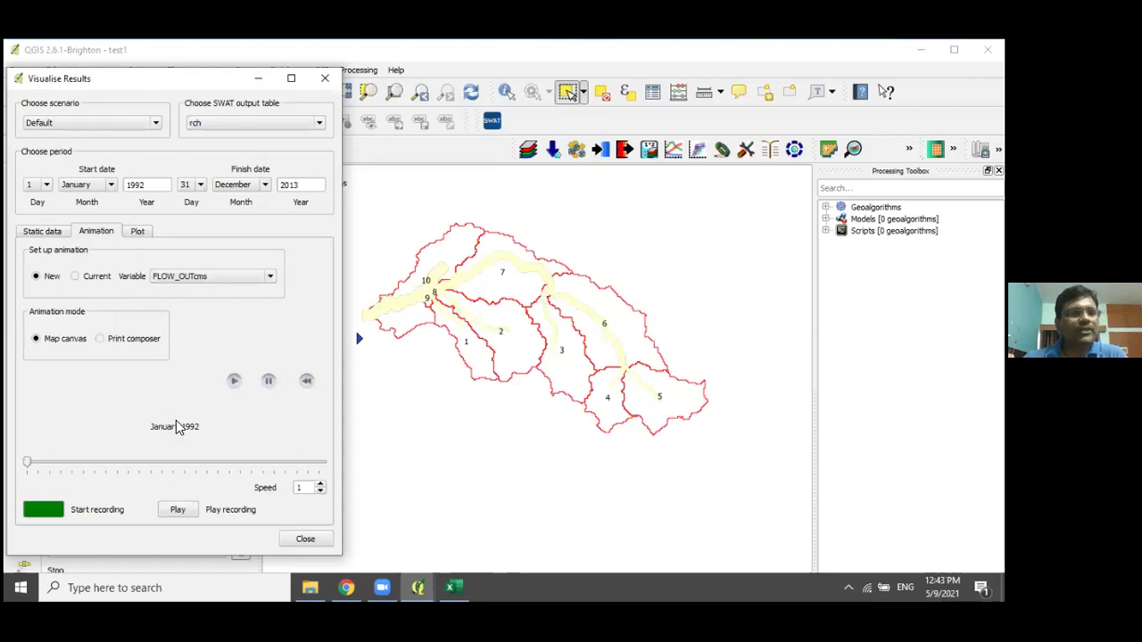
{"action": "left_click", "coordinate": [233, 381]}
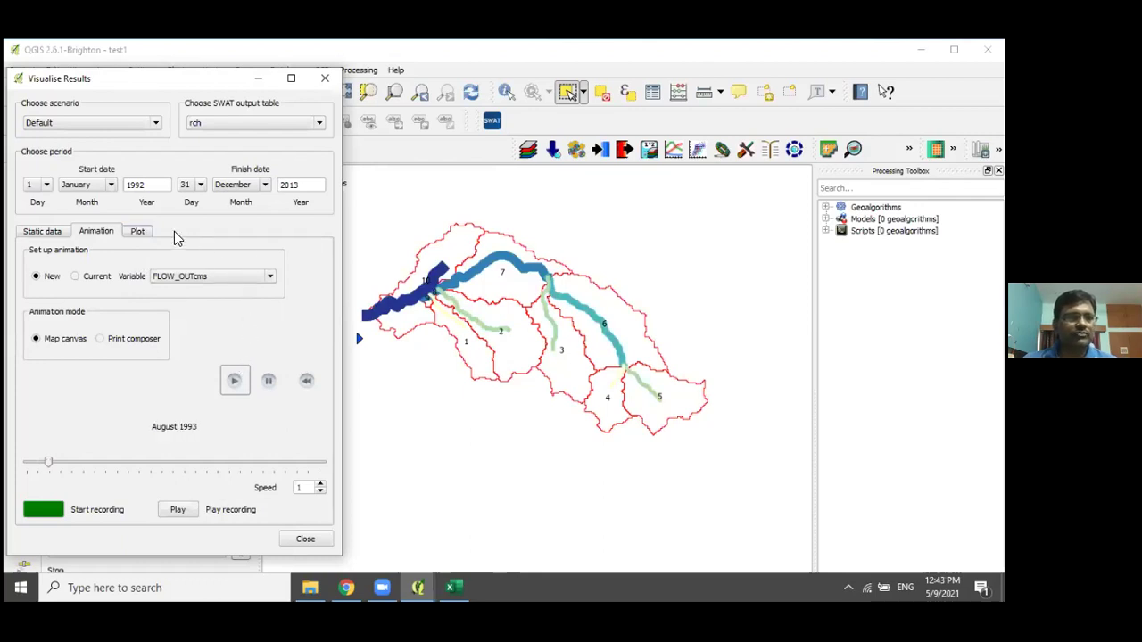
{"action": "left_click", "coordinate": [138, 232]}
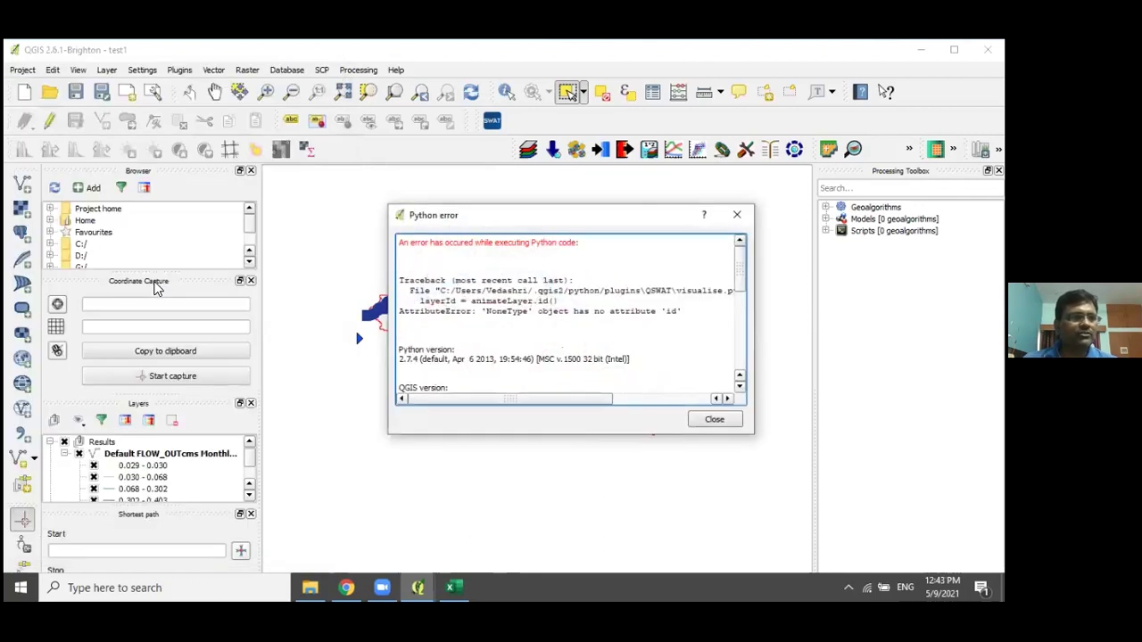
{"action": "left_click", "coordinate": [714, 419]}
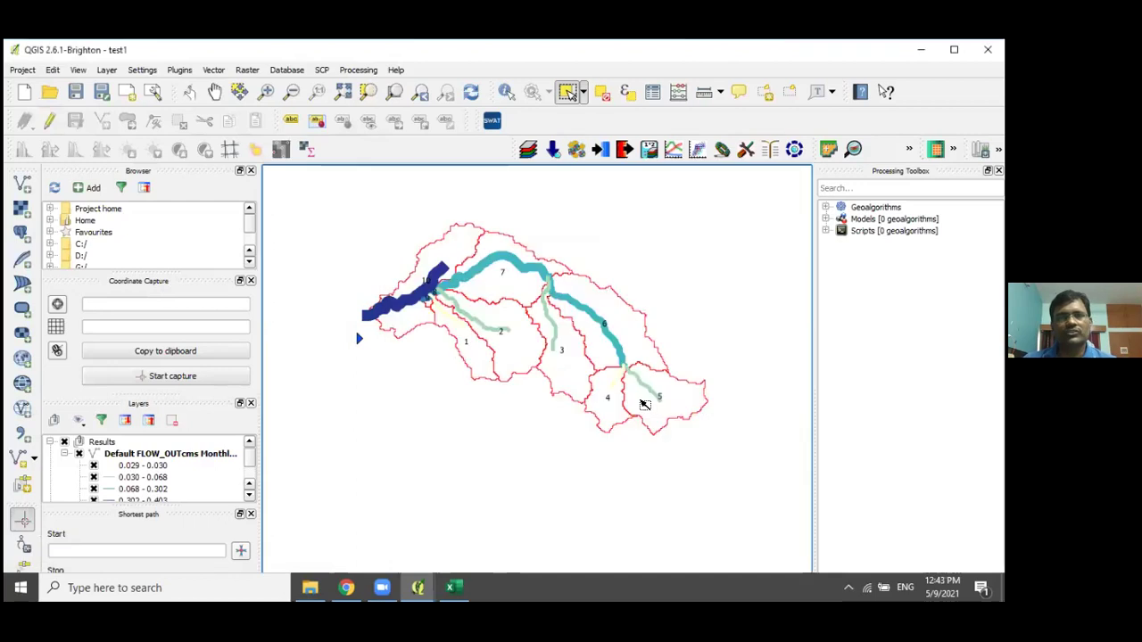